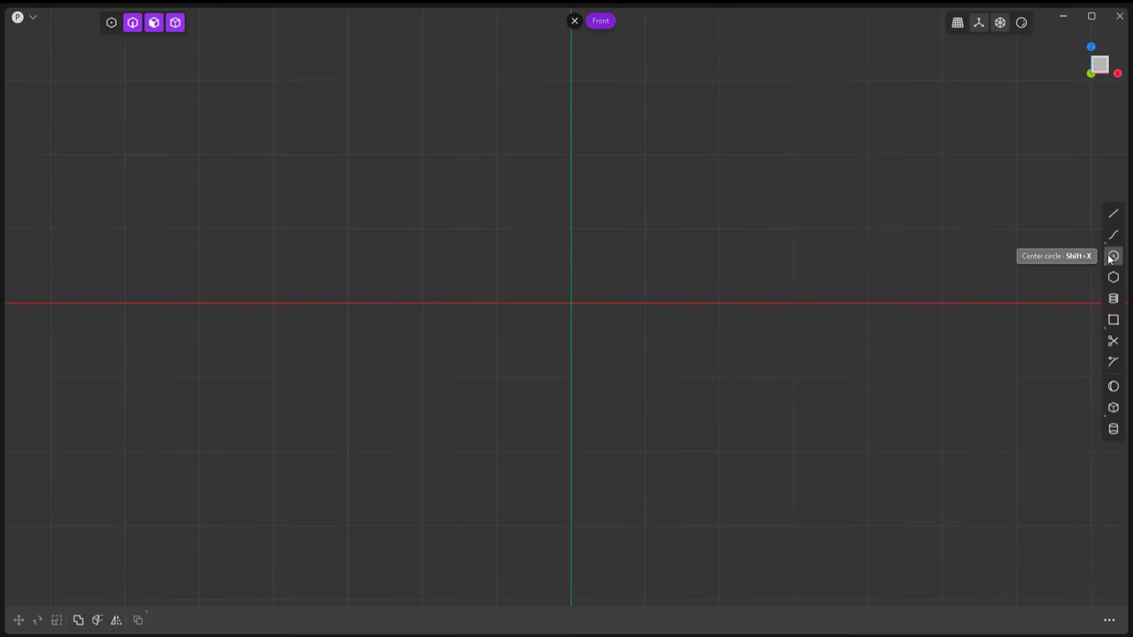
Draw a large circle on the axis, move a copy left and scale it to 0.1.
left_click(1113, 251)
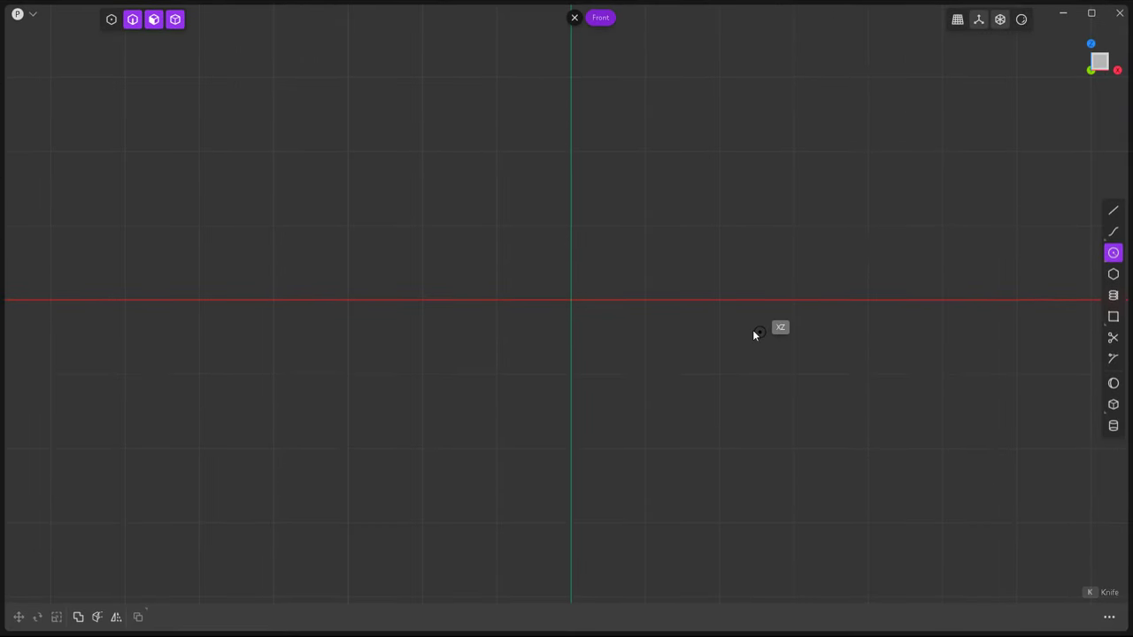
left_click(867, 302)
left_click(878, 350)
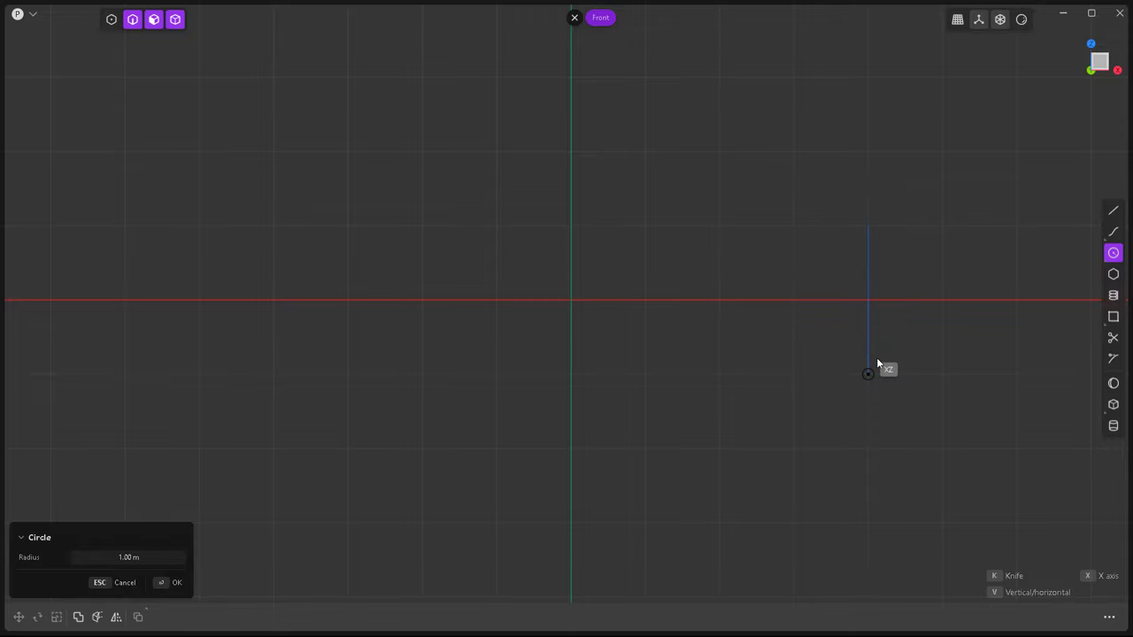
left_click(869, 298)
mouse_move(911, 302)
left_mouse_down()
mouse_move(689, 302)
mouse_move(462, 374)
left_mouse_up()
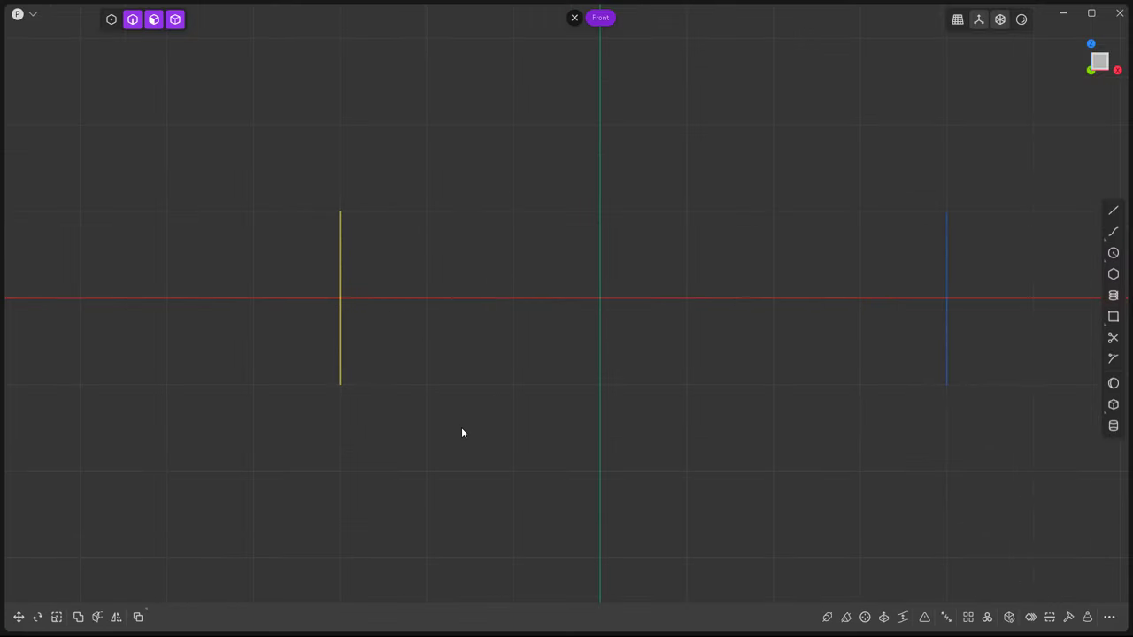
key("s")
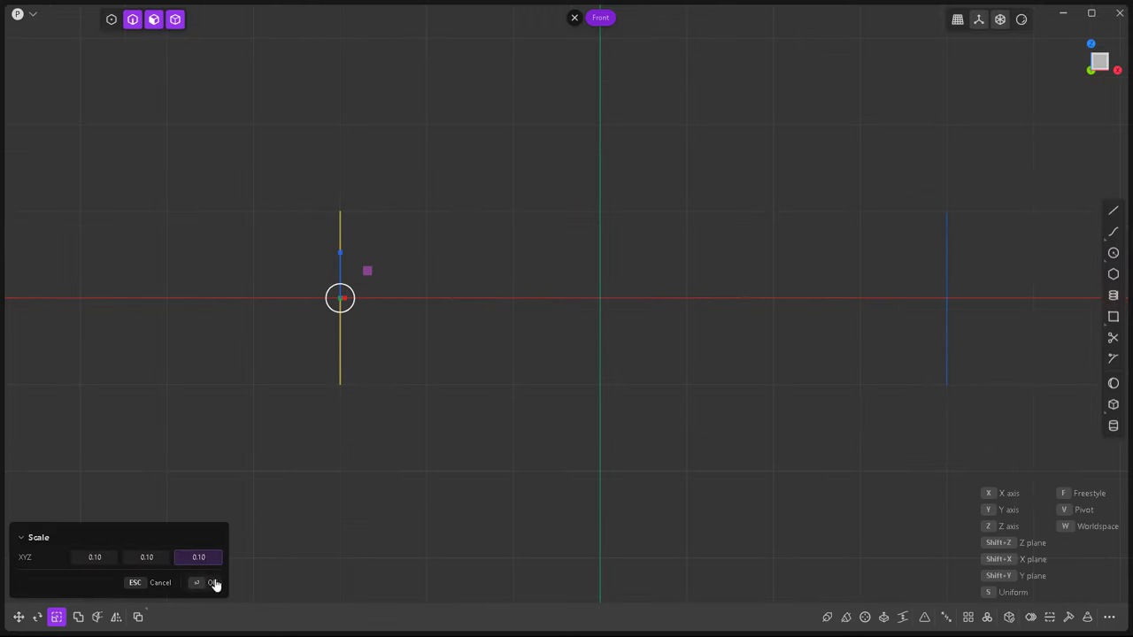
left_click(213, 582)
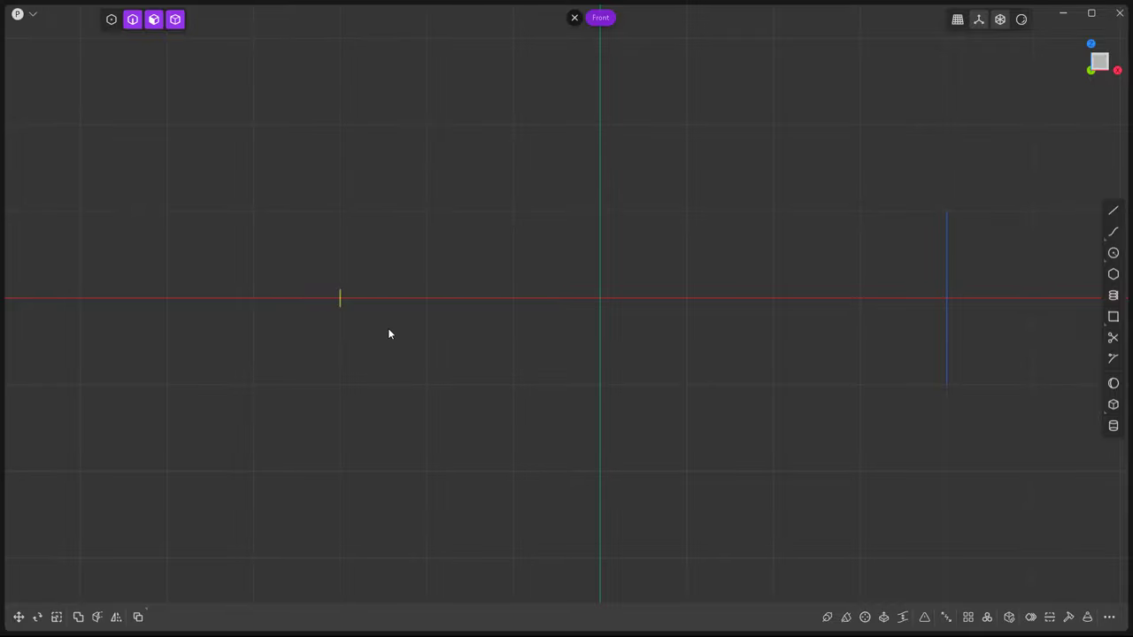
left_click_drag(344, 307, 326, 299)
Draw a sloped line joining the circles' tops, plus horizontal lines through their centres and tops.
left_click(1113, 210)
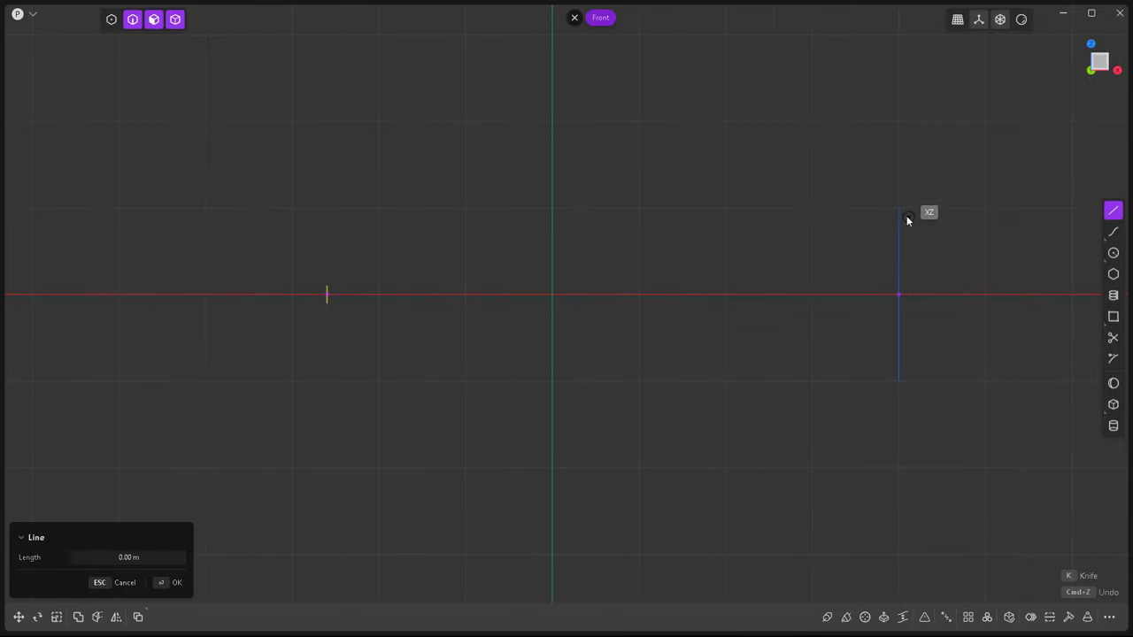
left_click(325, 294)
left_click(1113, 210)
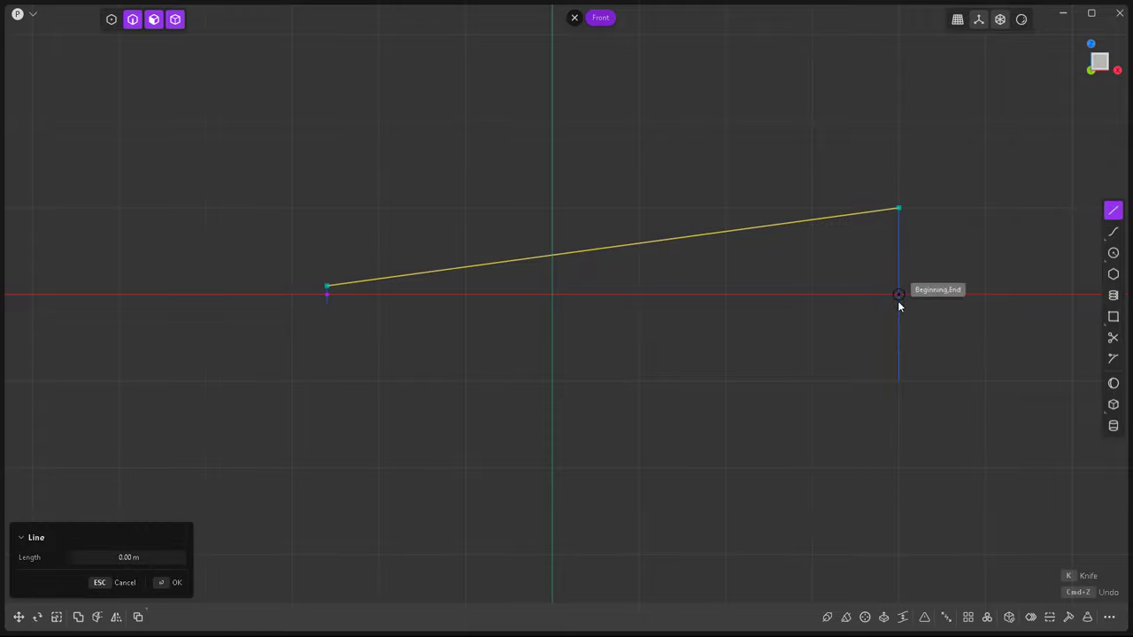
left_click(899, 294)
left_click(326, 295)
left_click(1113, 210)
left_click(325, 284)
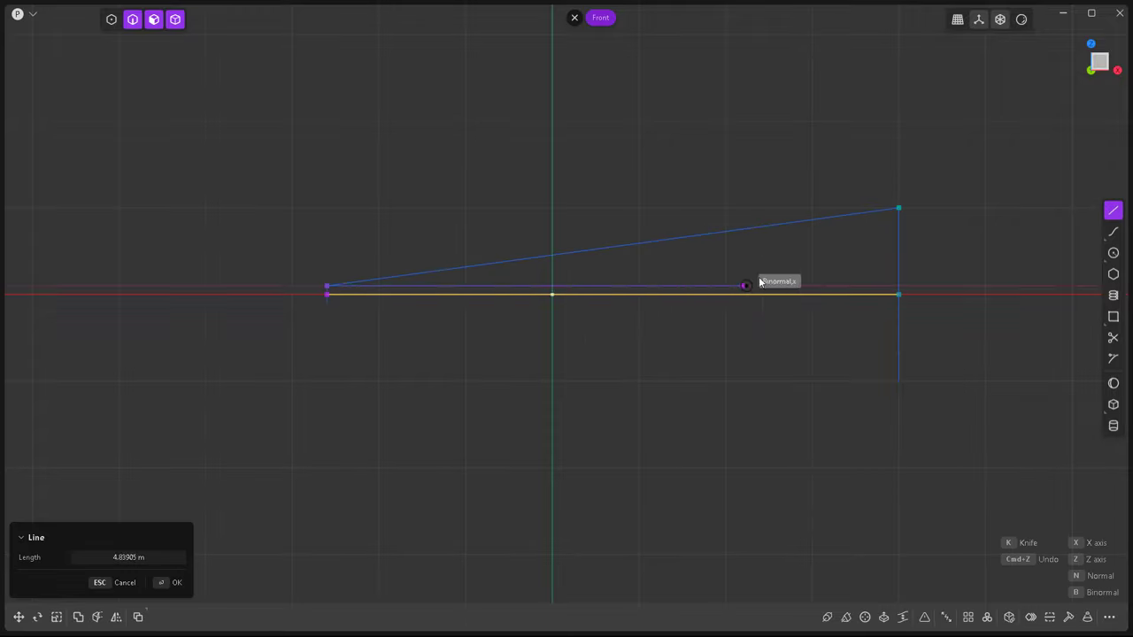
left_click(943, 288)
scroll(781, 296, "up", 3)
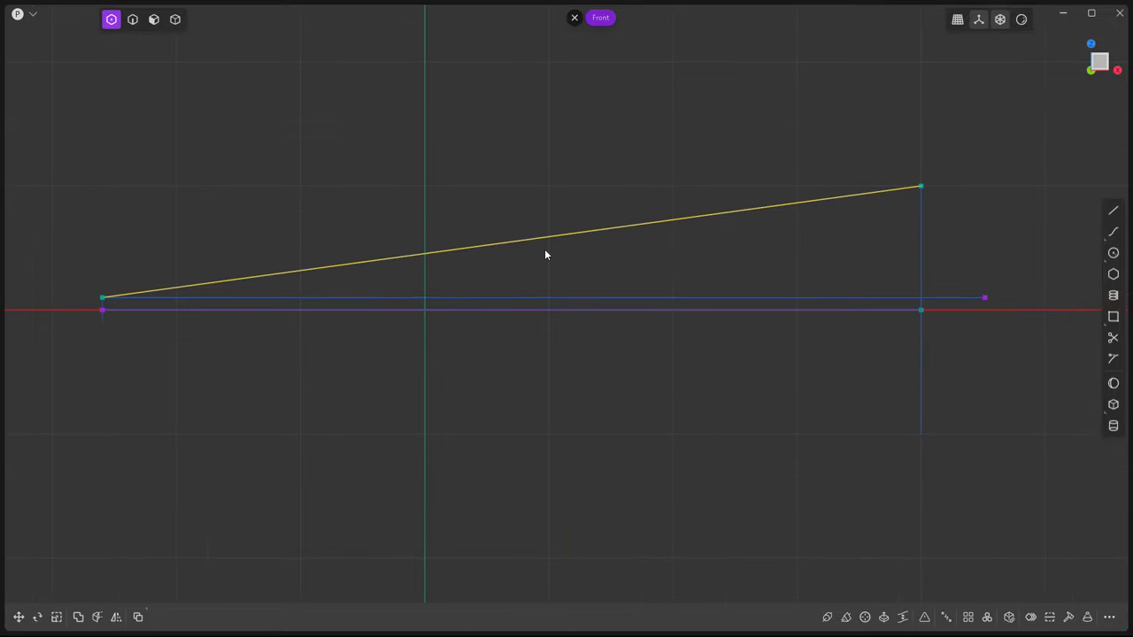
Pull control points on the sloped line down to bend it, keeping the small end flat.
scroll(283, 281, "up", 3)
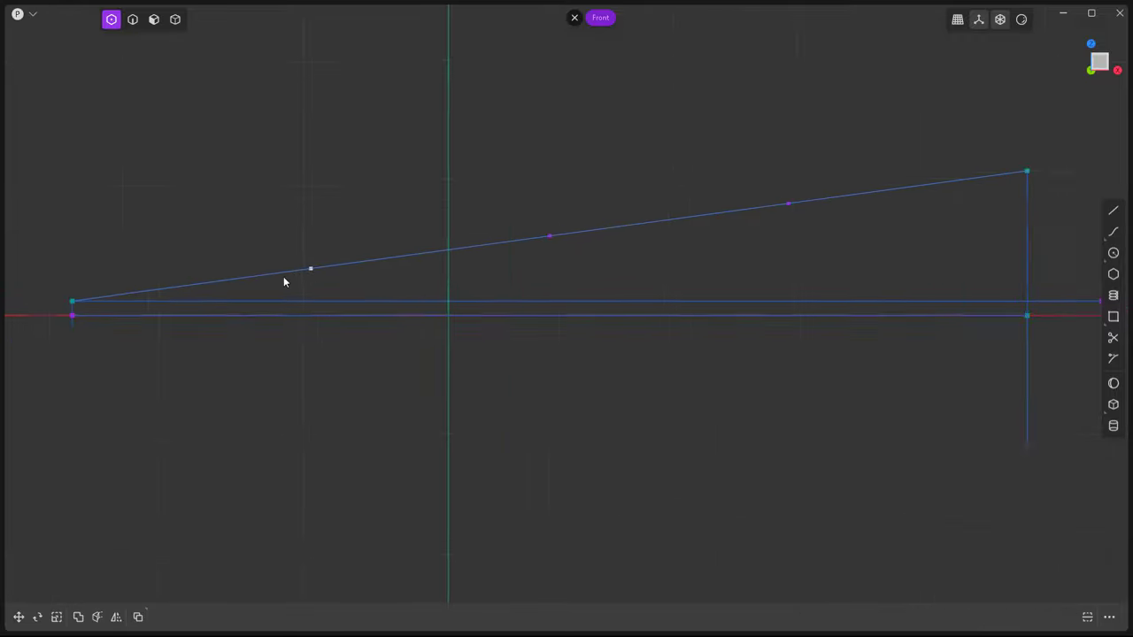
left_click(324, 260)
left_click_drag(324, 223, 400, 332)
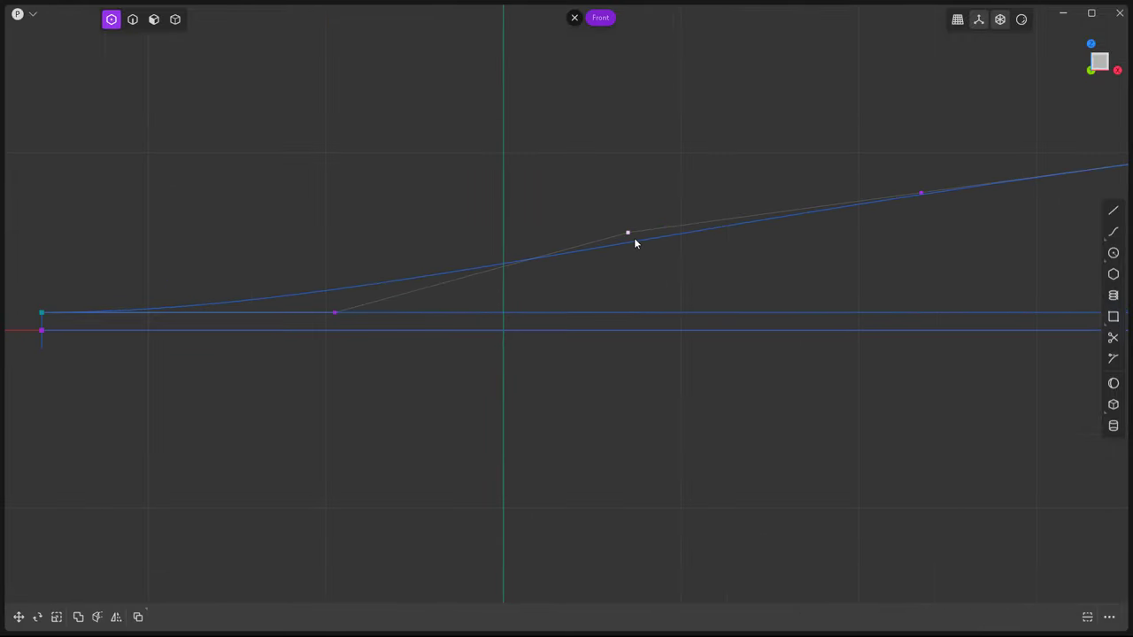
left_click_drag(634, 237, 627, 309)
scroll(644, 324, "up", 2)
left_click(628, 212)
left_click_drag(628, 168, 629, 312)
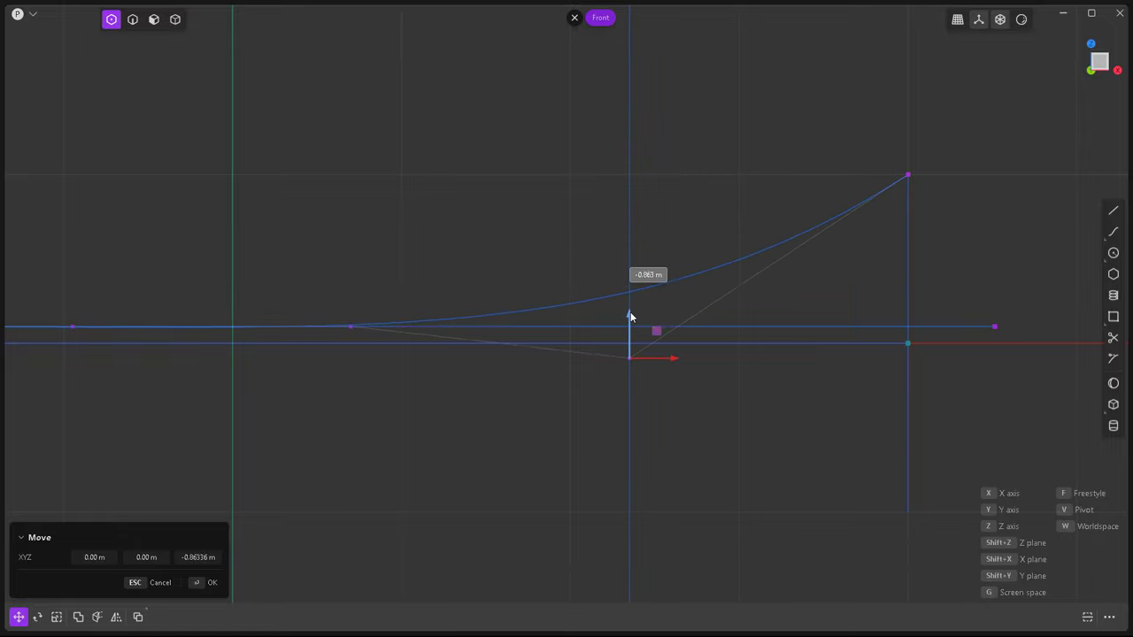
Lower and slide points near the bell end to sharpen the upward flare.
left_click(629, 323)
middle_click_drag(677, 341, 473, 327, "shift")
scroll(474, 327, "up", 1)
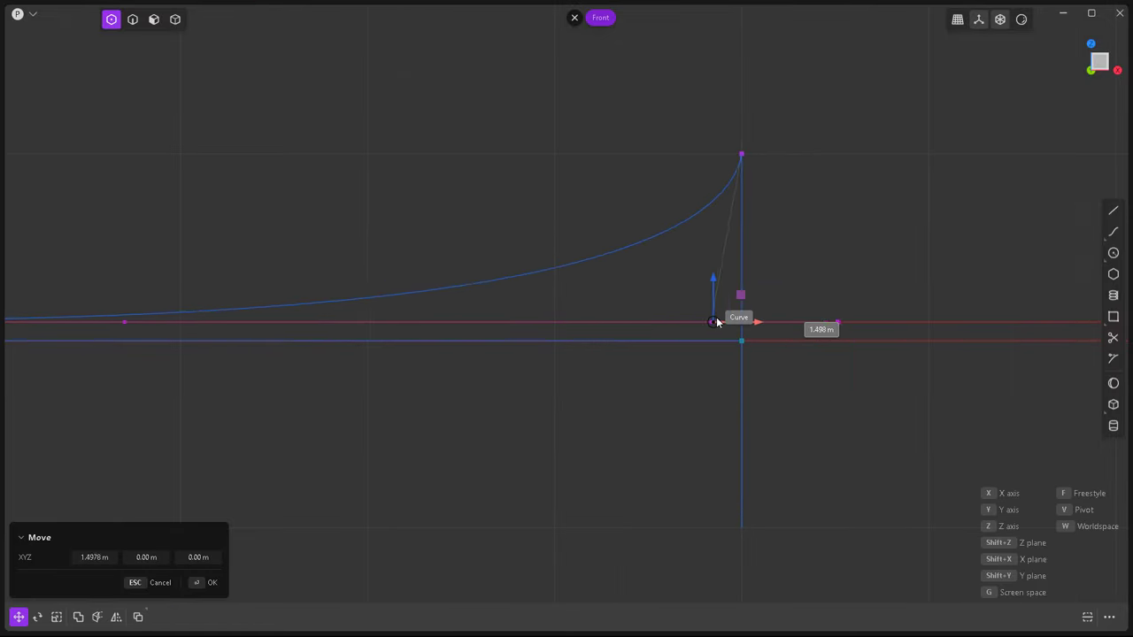
left_click(736, 322)
left_click_drag(755, 326, 744, 311)
left_click(784, 275)
scroll(784, 275, "down", 3)
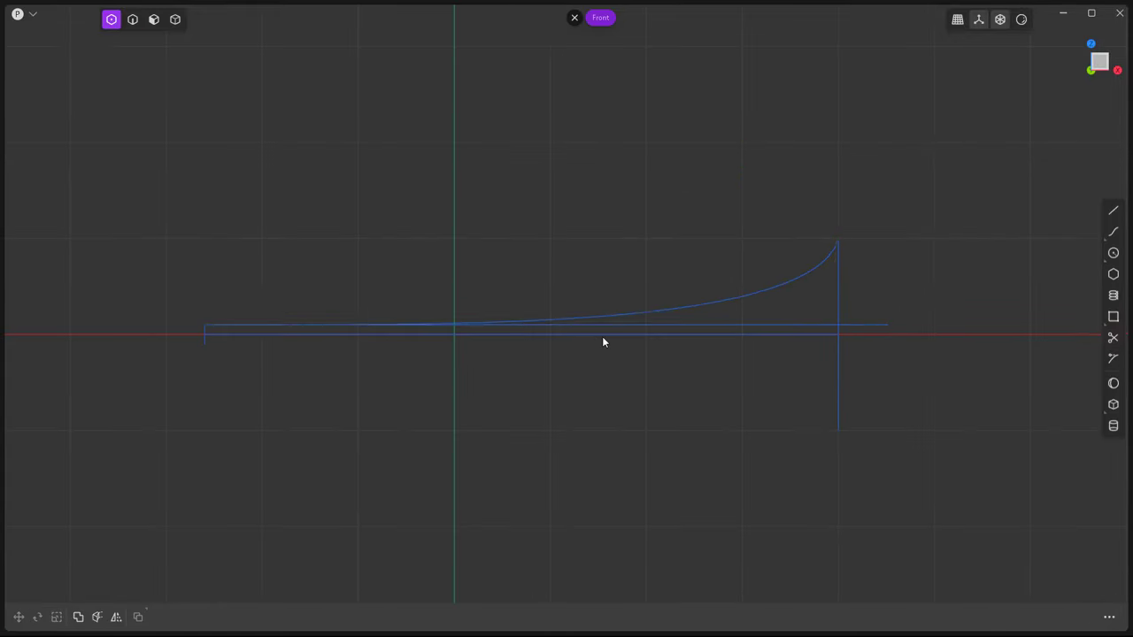
Mirror the bell curve across the X axis to below the axis.
key("2")
key("alt+x")
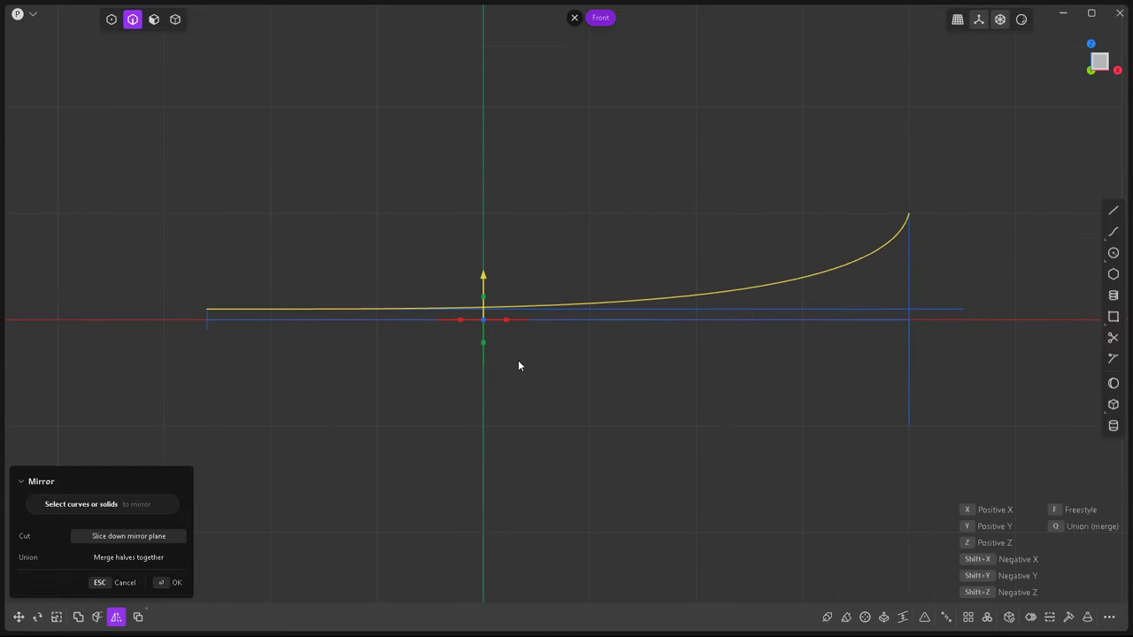
key("Return")
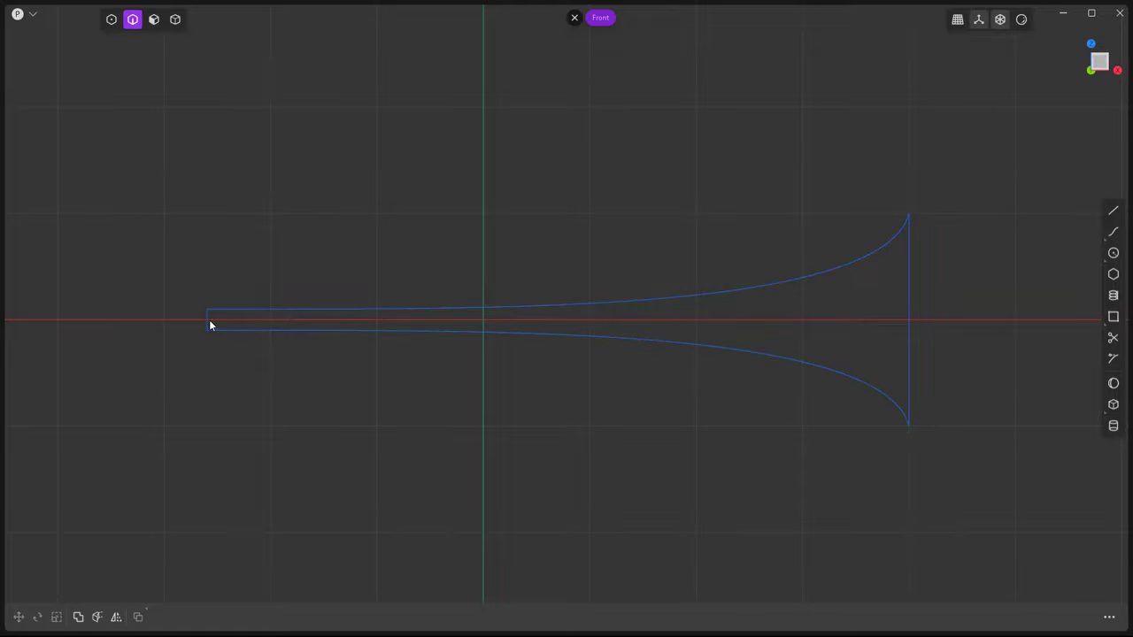
Loft the flared bell surface through the profile curves and return to Front view.
mouse_move(209, 326)
middle_mouse_down()
mouse_move(646, 371)
mouse_move(738, 286)
middle_mouse_up()
key("l")
mouse_move(643, 336)
middle_mouse_down()
mouse_move(891, 338)
mouse_move(235, 466)
mouse_move(629, 377)
middle_mouse_up()
key("Return")
key("KP_1")
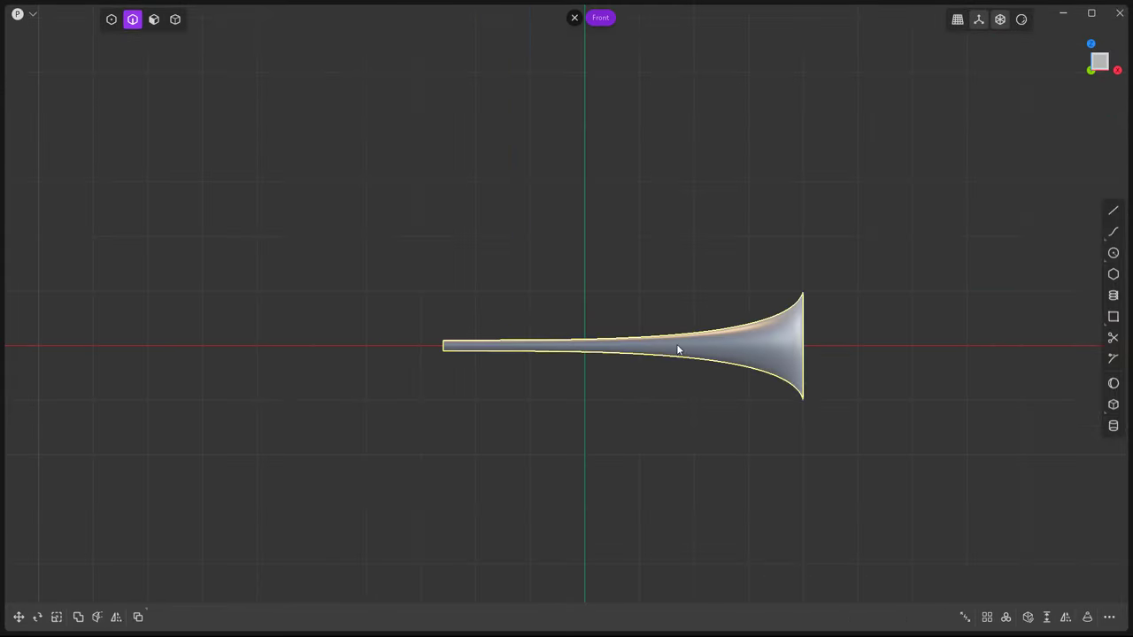
left_click(1088, 209)
scroll(402, 211, "up", 3)
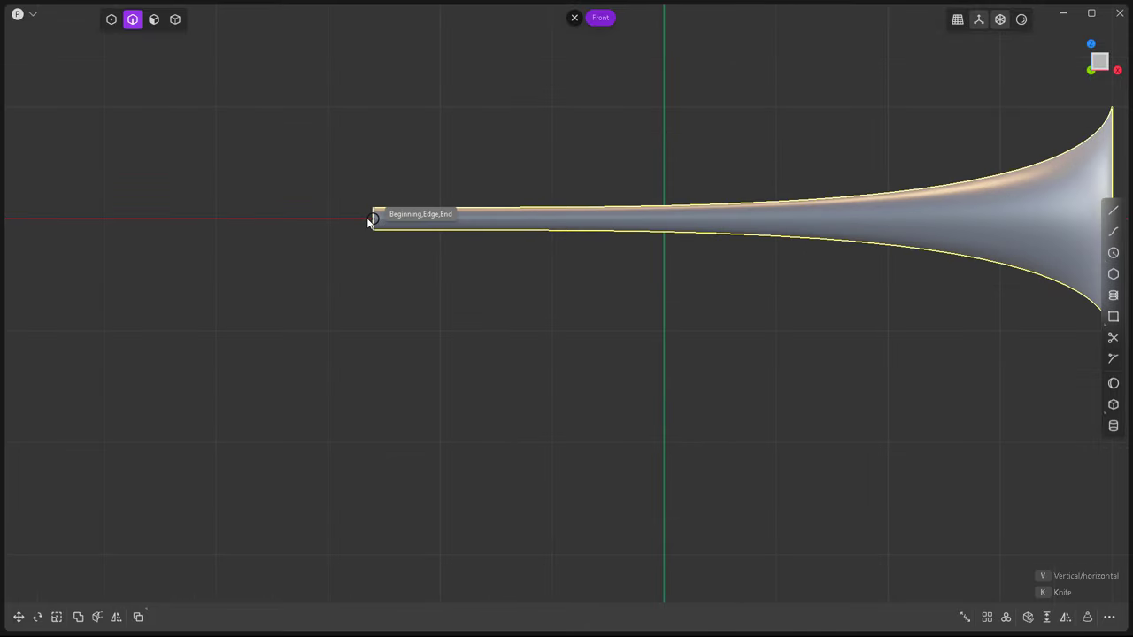
Place a circle below the tube's narrow end.
scroll(376, 349, "down", 2)
scroll(380, 359, "up", 1)
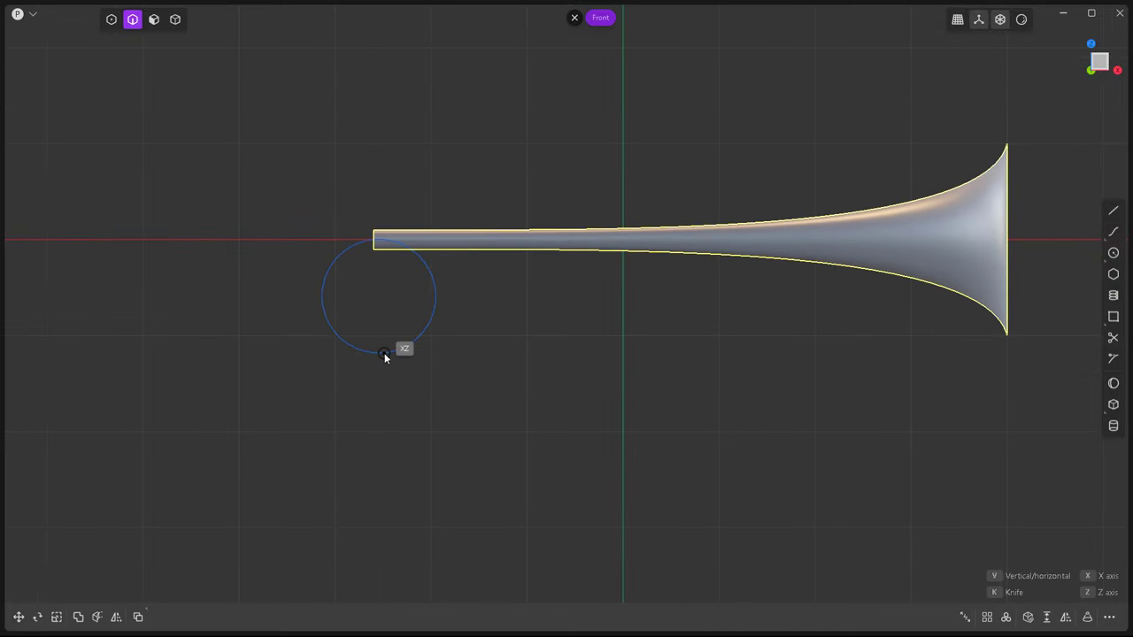
left_click(386, 358)
scroll(354, 299, "up", 2)
key("g")
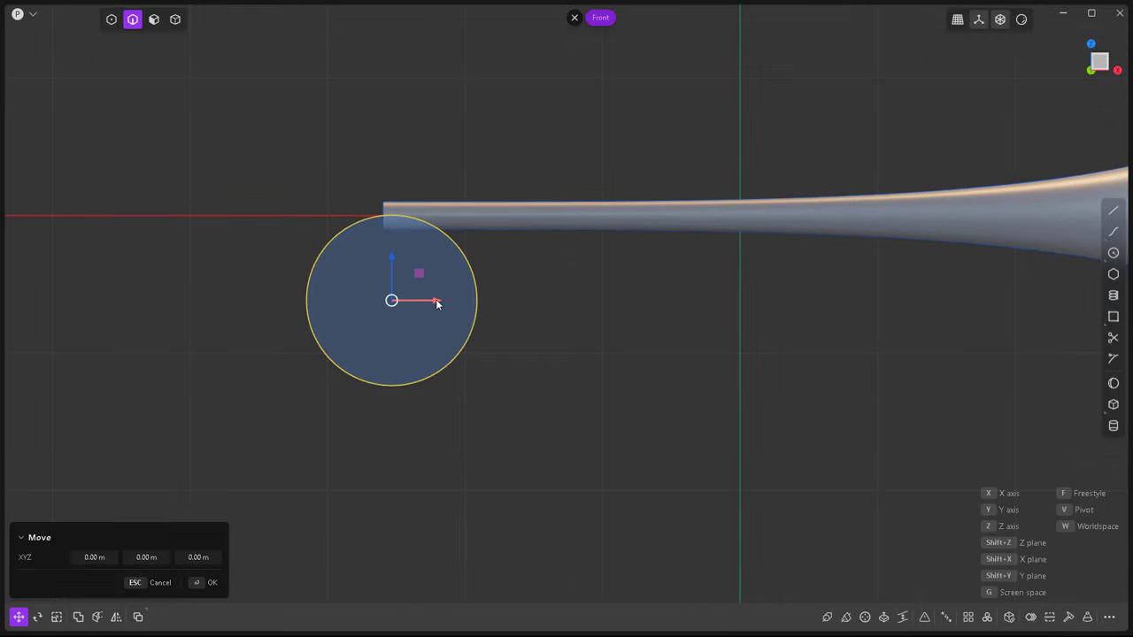
left_click_drag(438, 304, 405, 303)
key("Escape")
Cut the circle with a vertical line and delete its right half and the cutting line.
key("l")
left_click(363, 301)
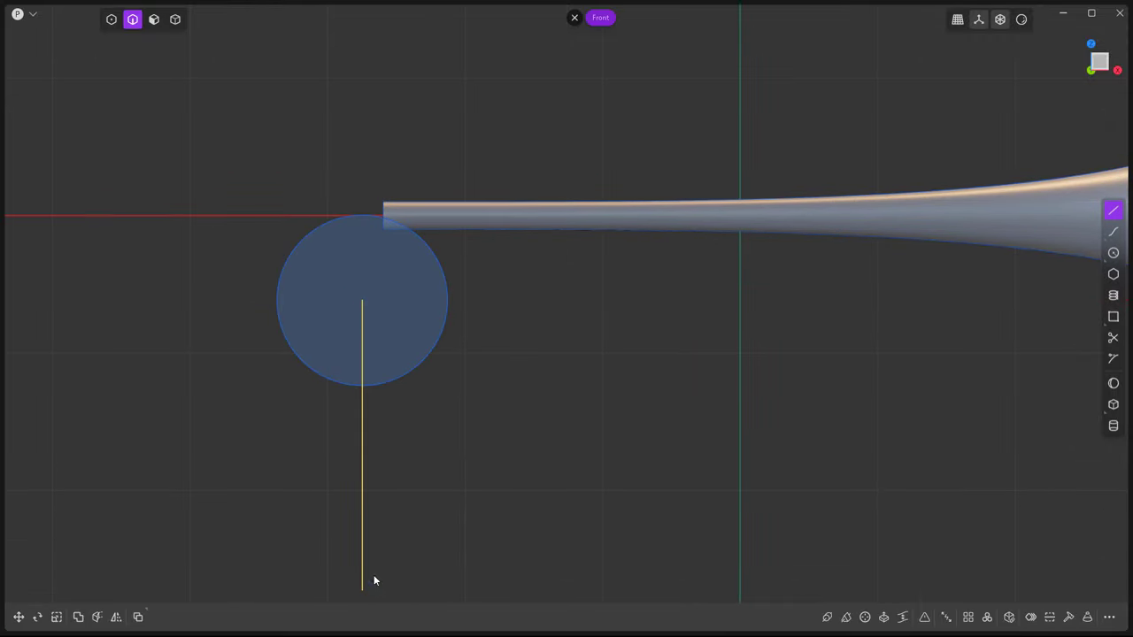
left_click(372, 577)
key("g")
left_click(363, 292)
key("c")
key("Return")
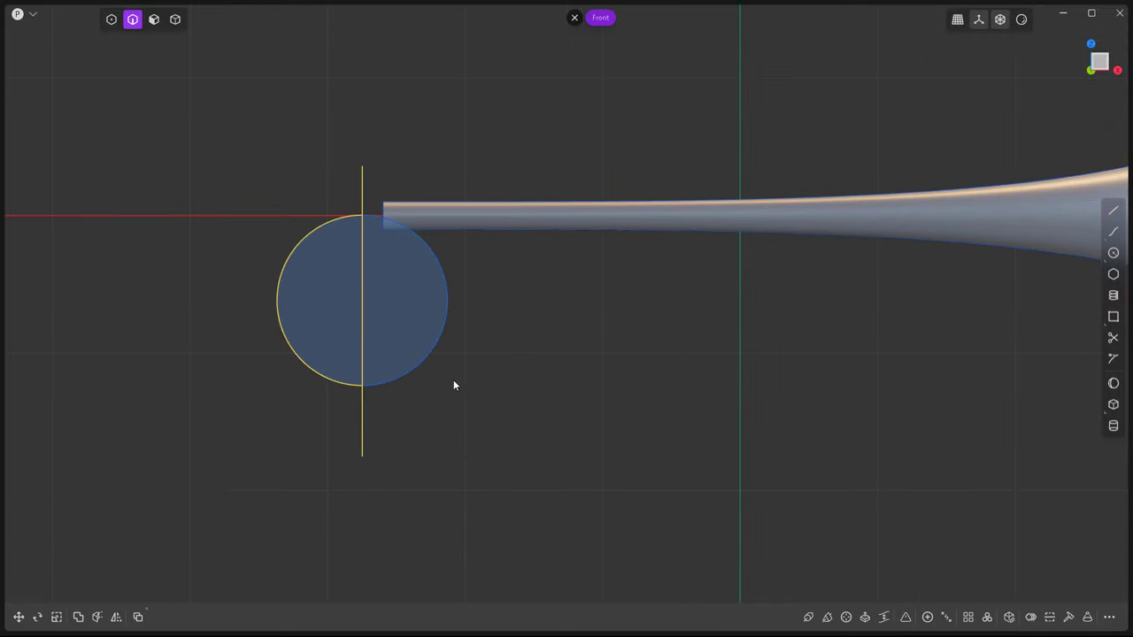
key("Delete")
key("l")
Draw straight legs running right from the arc's top and bottom ends.
left_click(362, 215)
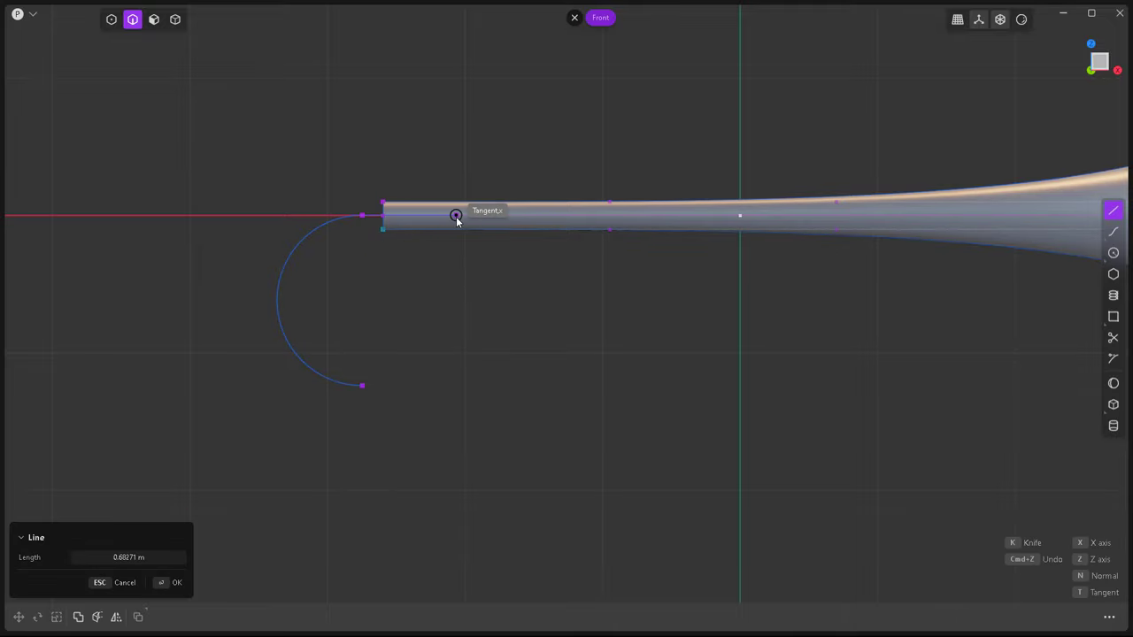
left_click(456, 215)
key("l")
left_click(362, 386)
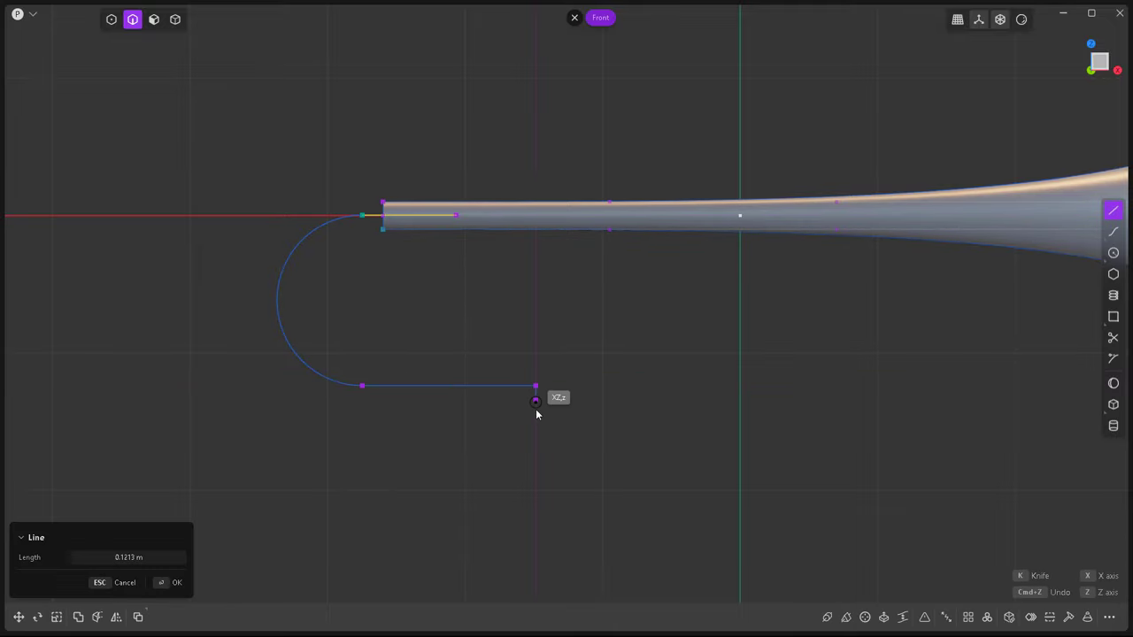
left_click(536, 412)
scroll(607, 381, "down", 2)
scroll(504, 380, "up", 2)
Shift the U-shaped curve slightly to the right.
key("Tab")
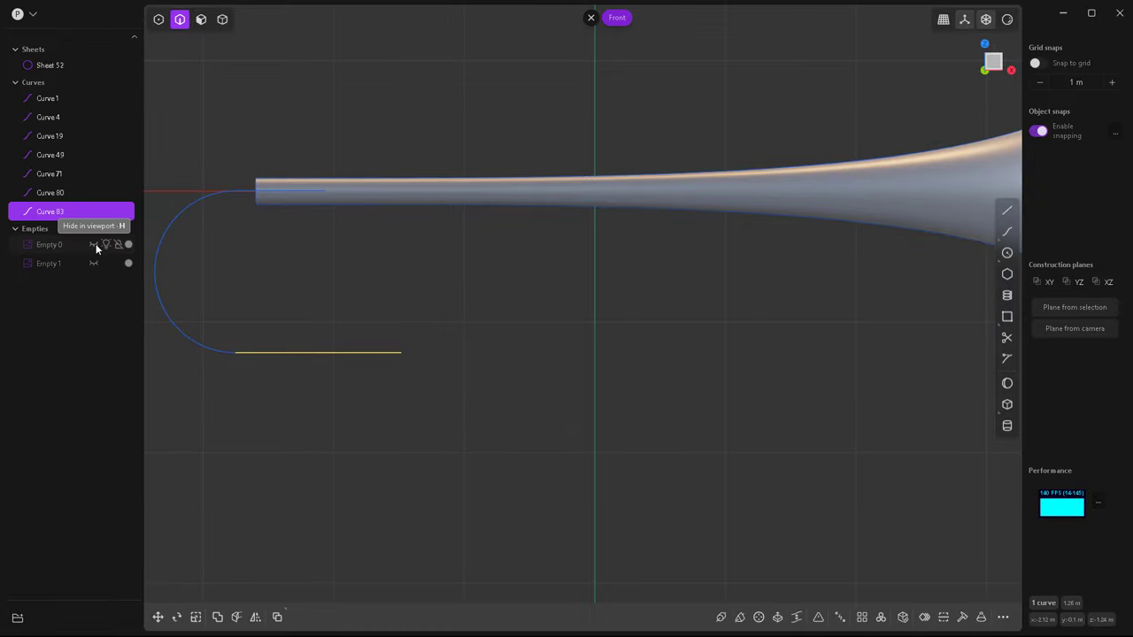
key("Tab")
scroll(524, 358, "down", 1)
key("Escape")
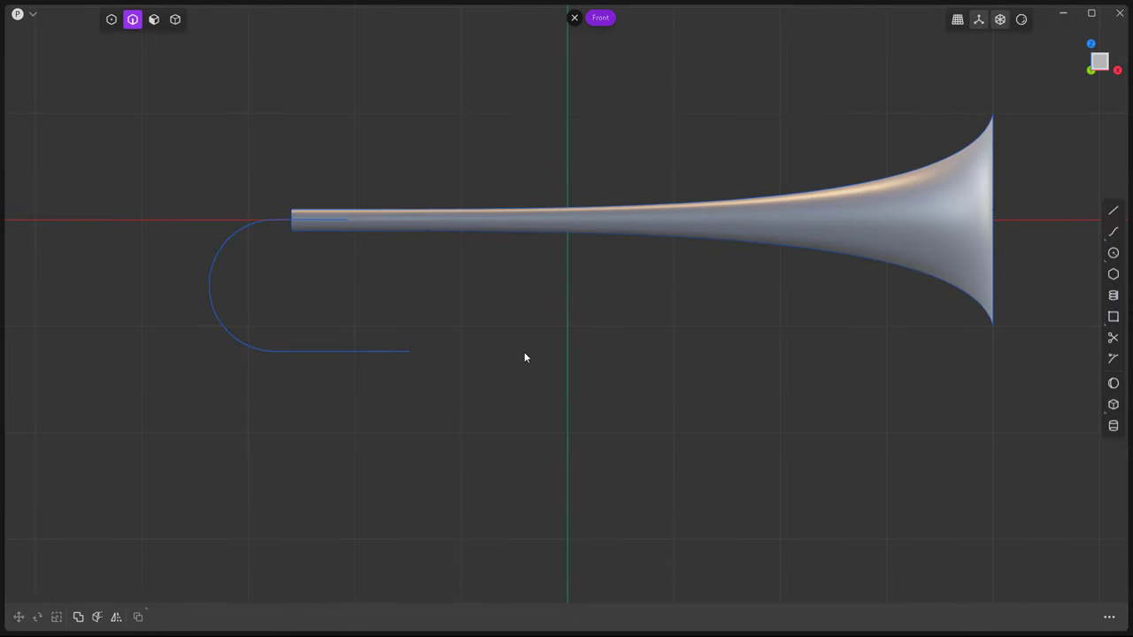
key("g")
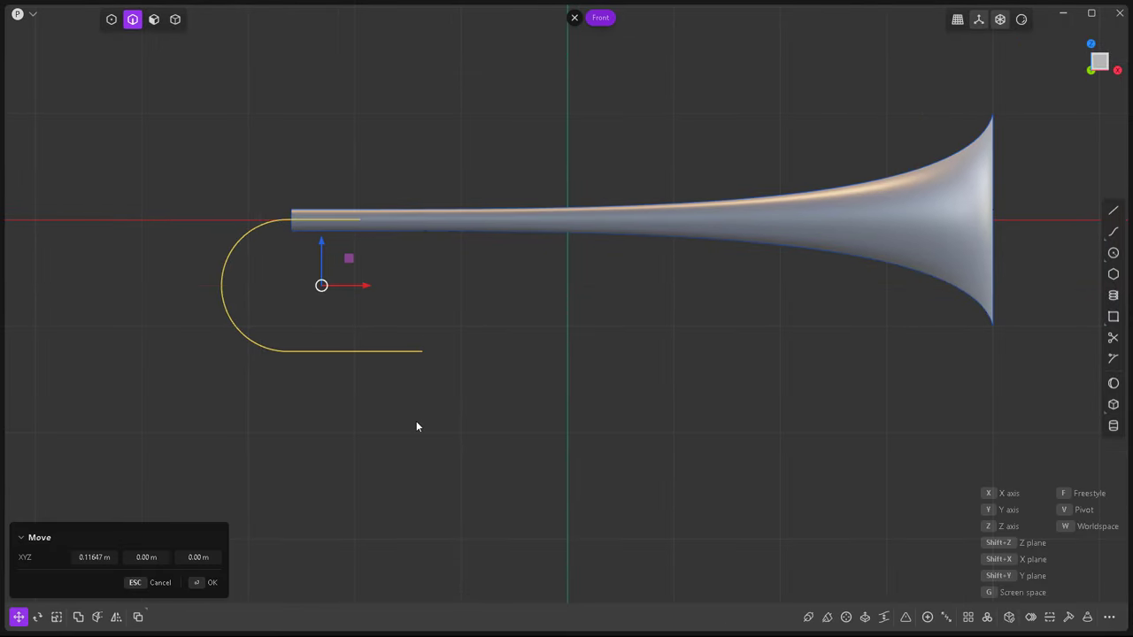
left_click(416, 426)
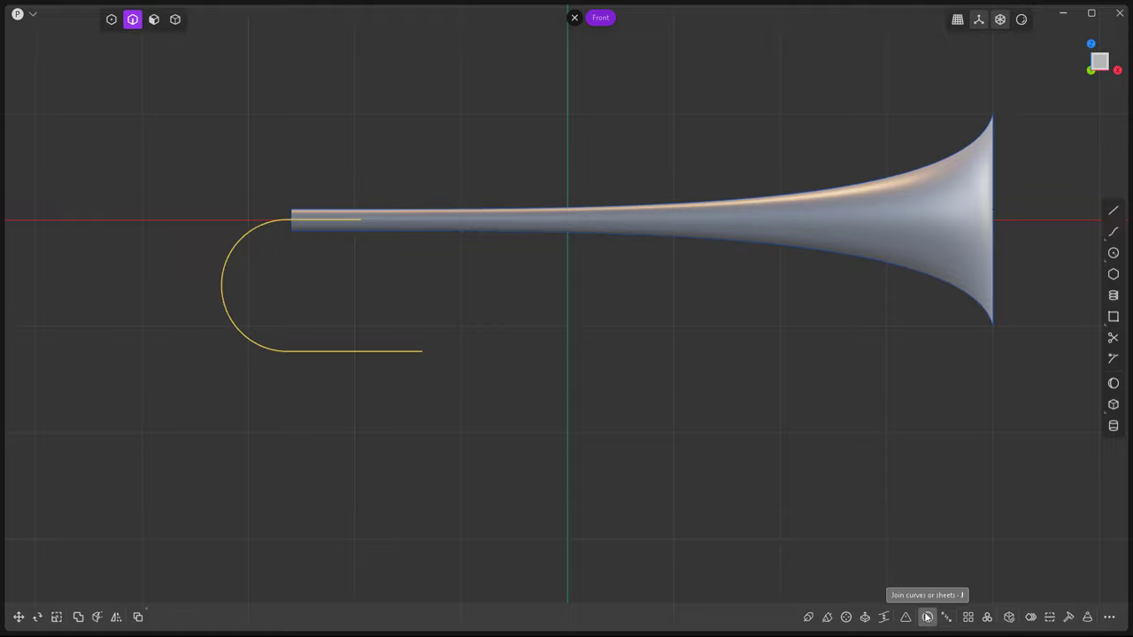
left_click(1113, 426)
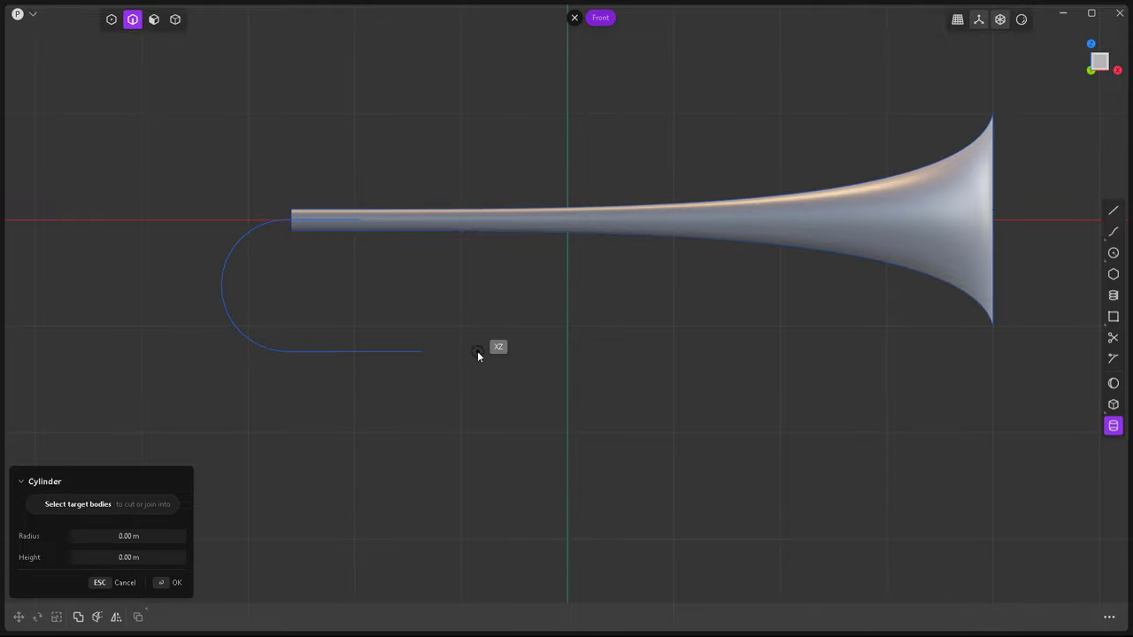
Create a cylinder at the curve's end, move it 0.477 m right and scale it taller.
left_click(433, 365)
left_click(443, 168)
key("g")
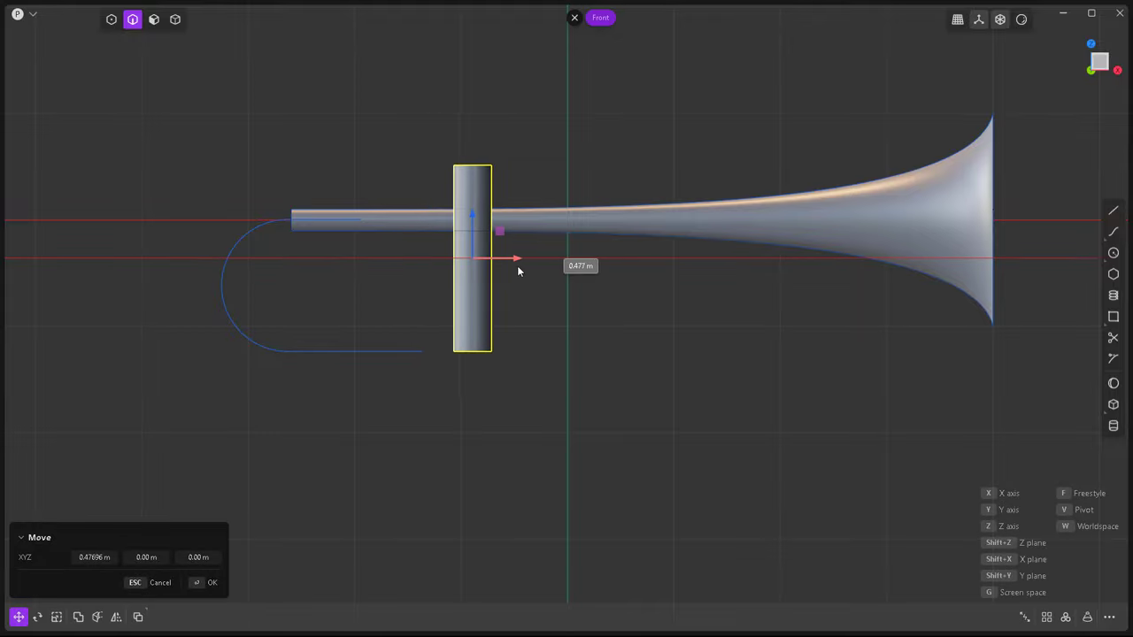
key("s")
left_click(515, 307)
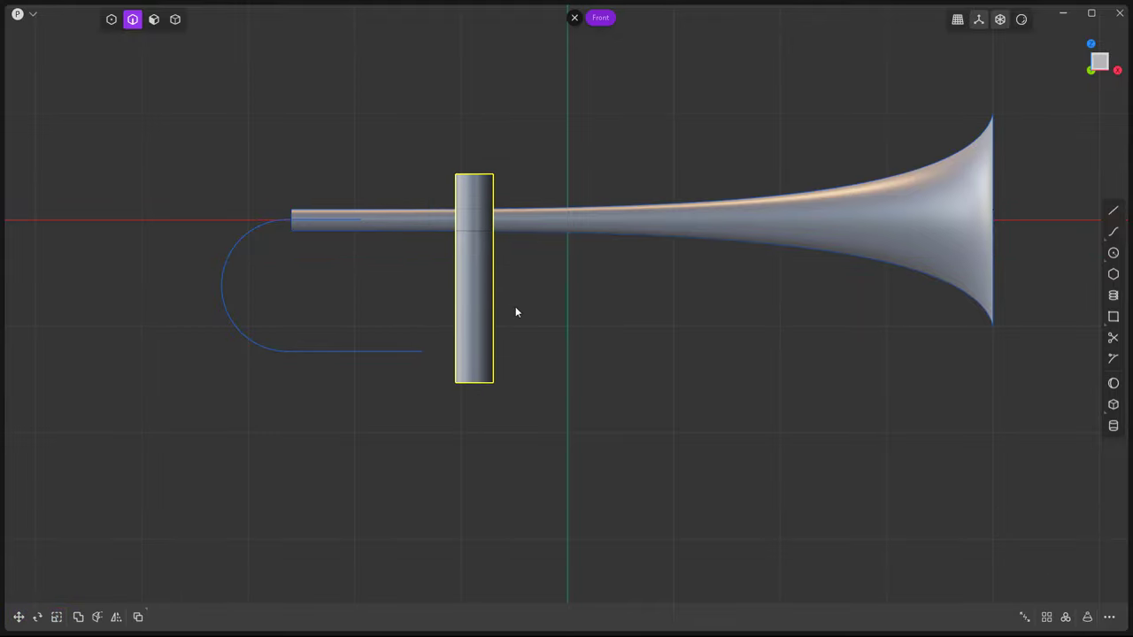
Rectangular-array the cylinder into three evenly spaced valve casings.
left_click(1047, 618)
left_click(573, 279)
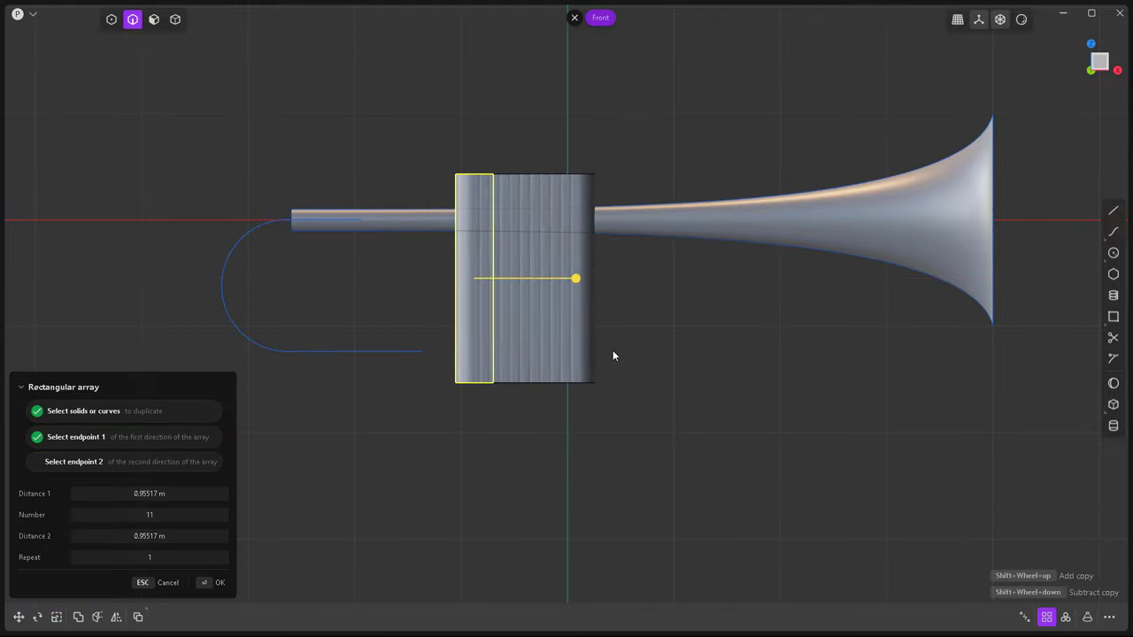
key("Return")
left_click(535, 407)
scroll(534, 407, "up", 2)
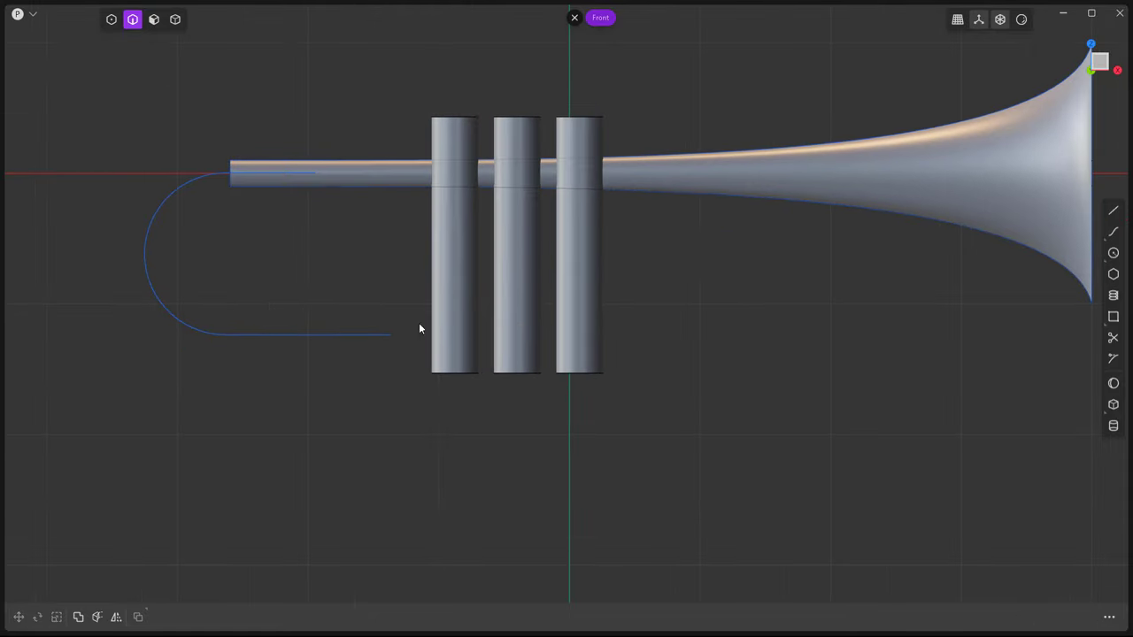
middle_click_drag(375, 403, 522, 459)
Move the tubing curve's endpoint and control points toward the nearest valve in Top view.
key("g")
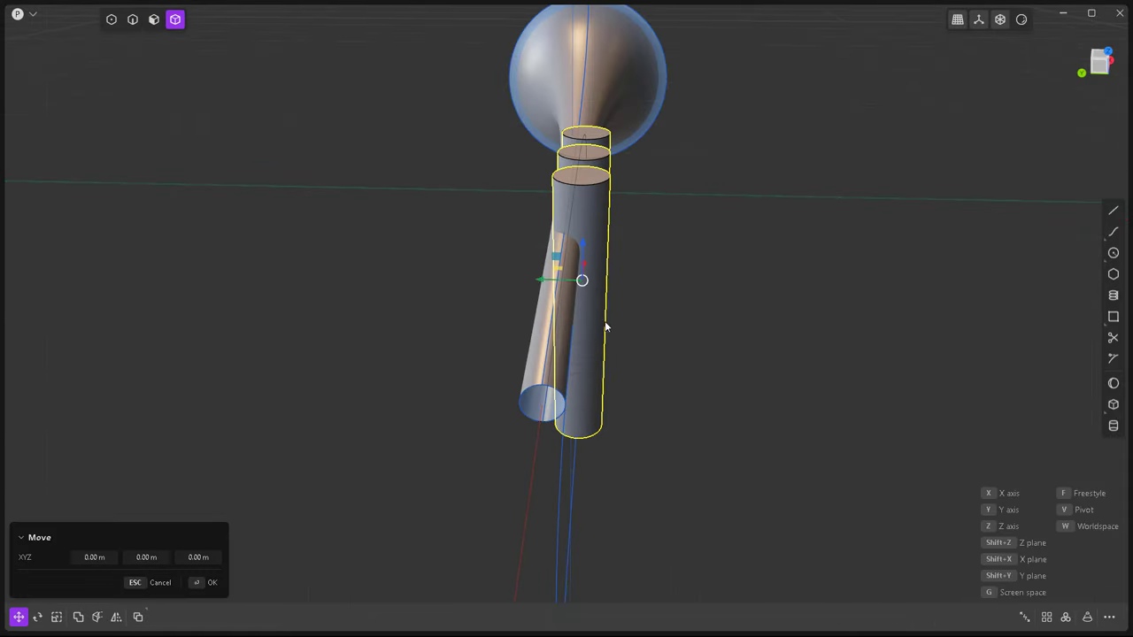
mouse_move(617, 158)
middle_mouse_down()
mouse_move(678, 361)
mouse_move(597, 366)
middle_mouse_up()
key("Escape")
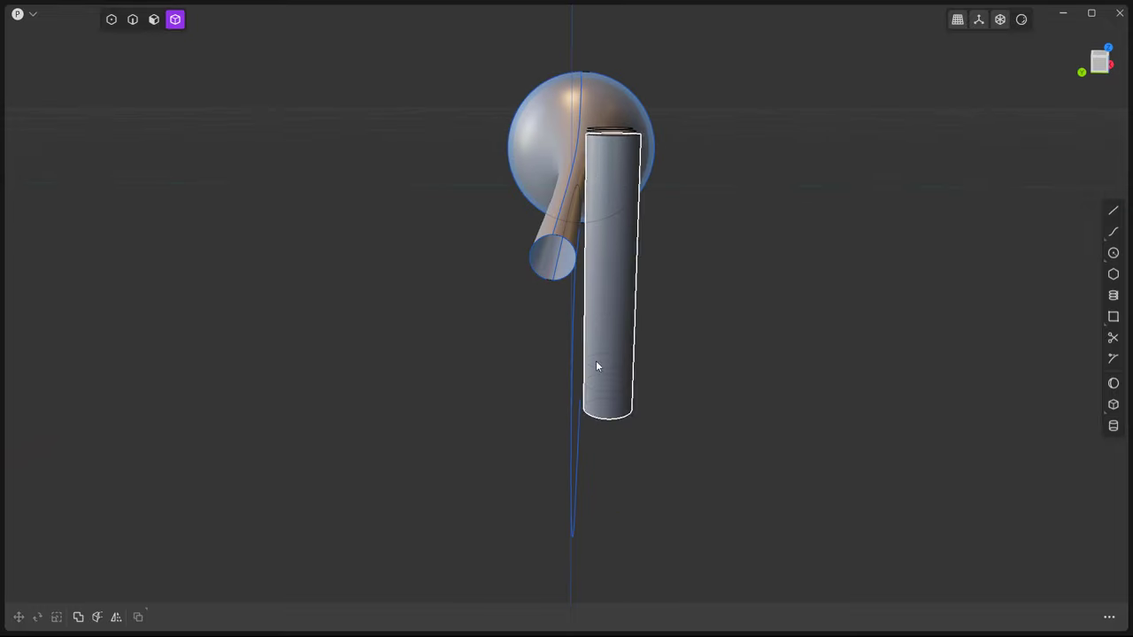
left_click(573, 393)
key("g")
left_click(547, 275)
mouse_move(647, 411)
middle_mouse_down()
mouse_move(548, 411)
mouse_move(756, 330)
middle_mouse_up()
key("1")
key("g")
left_click(711, 384)
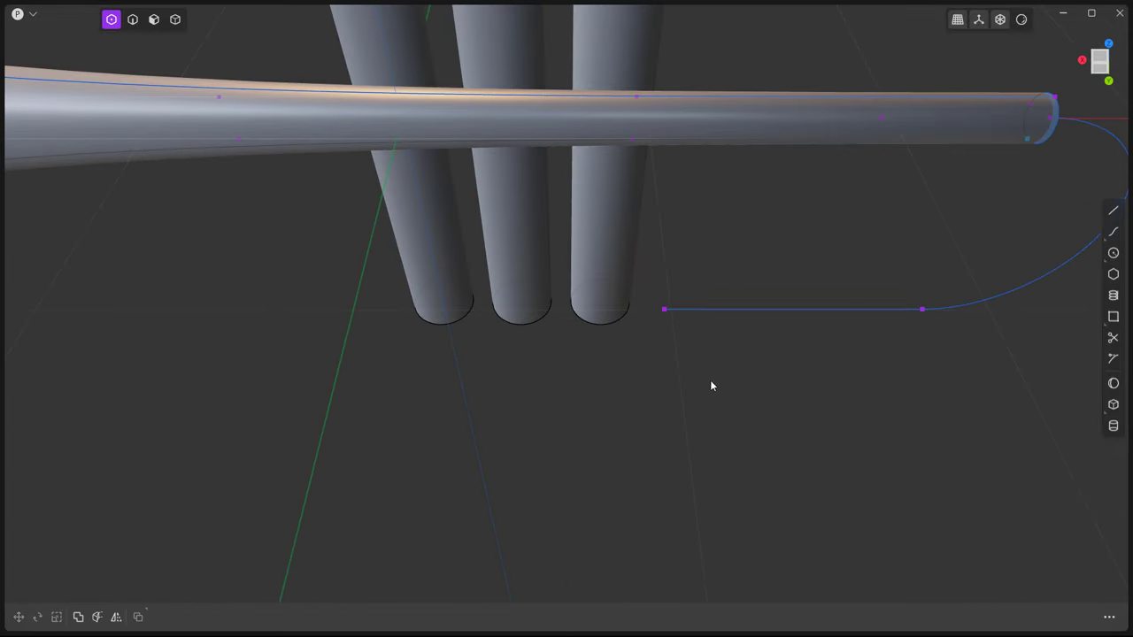
key("KP_7")
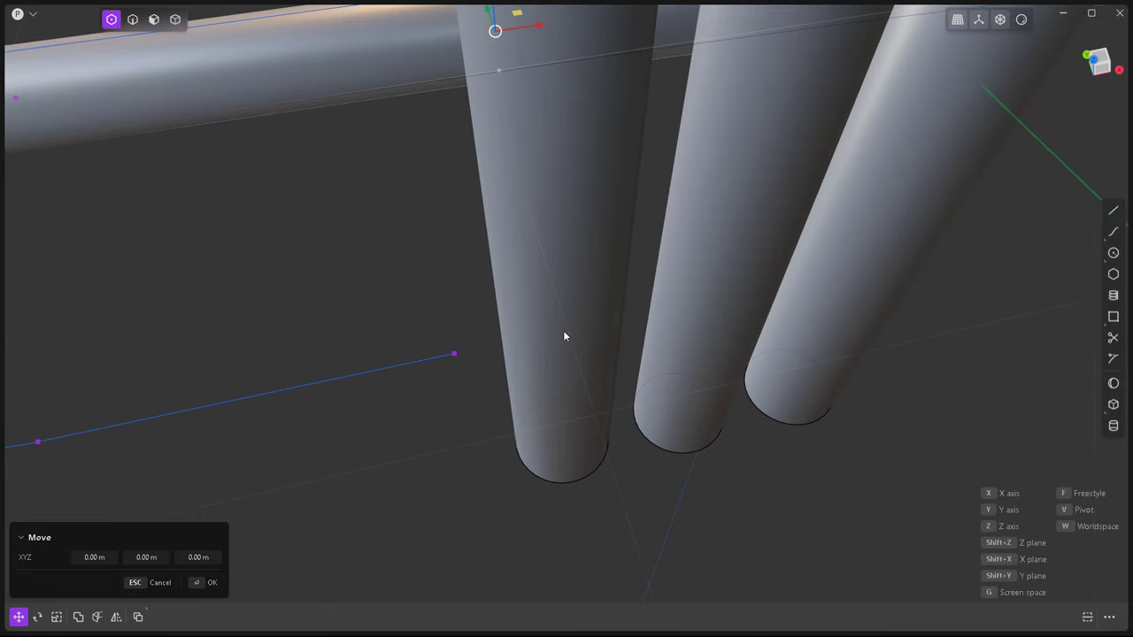
left_click(438, 318)
key("g")
left_click(522, 324)
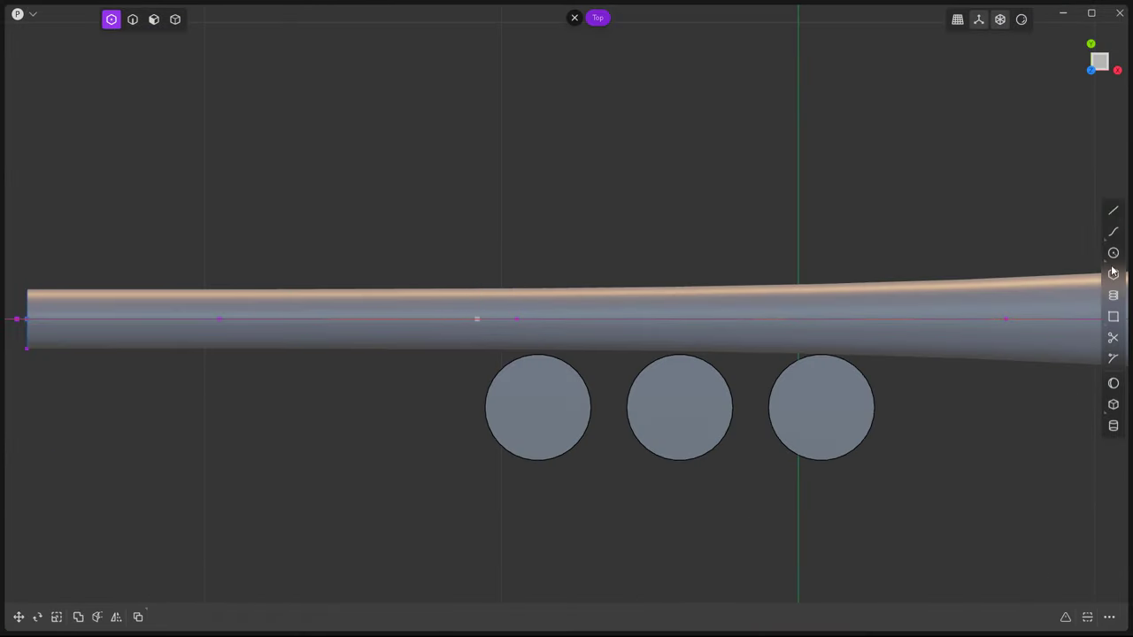
Draw a line from the curve's end to the valve's centre and join it to the curve.
key("l")
left_click(475, 322)
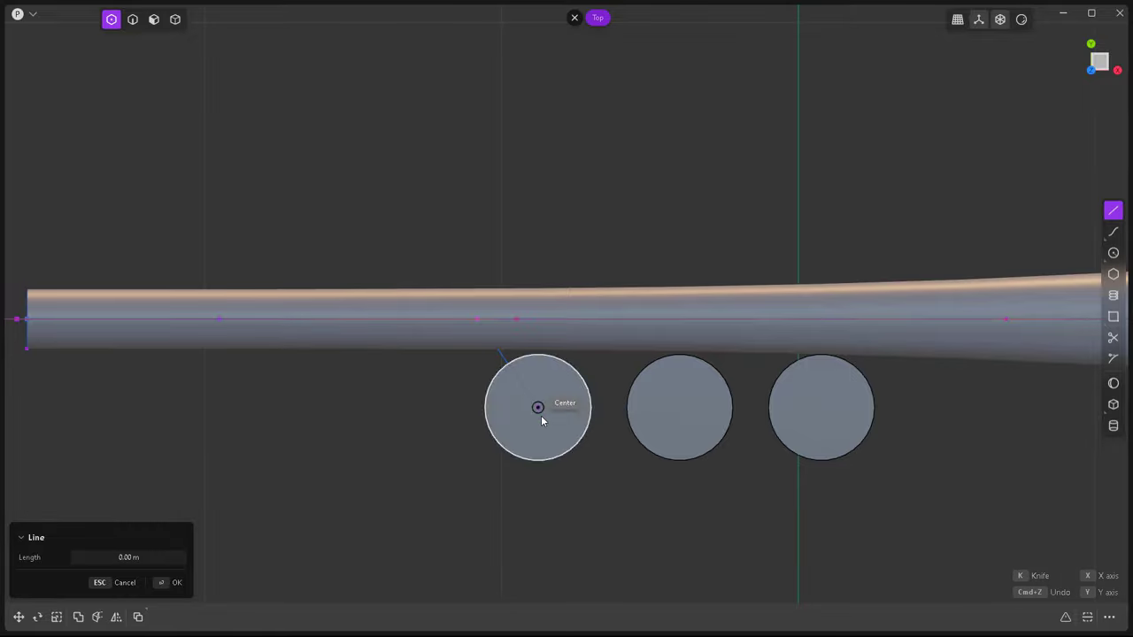
left_click(538, 407)
mouse_move(574, 443)
middle_mouse_down()
mouse_move(426, 388)
mouse_move(559, 398)
mouse_move(558, 363)
middle_mouse_up()
left_click(927, 619)
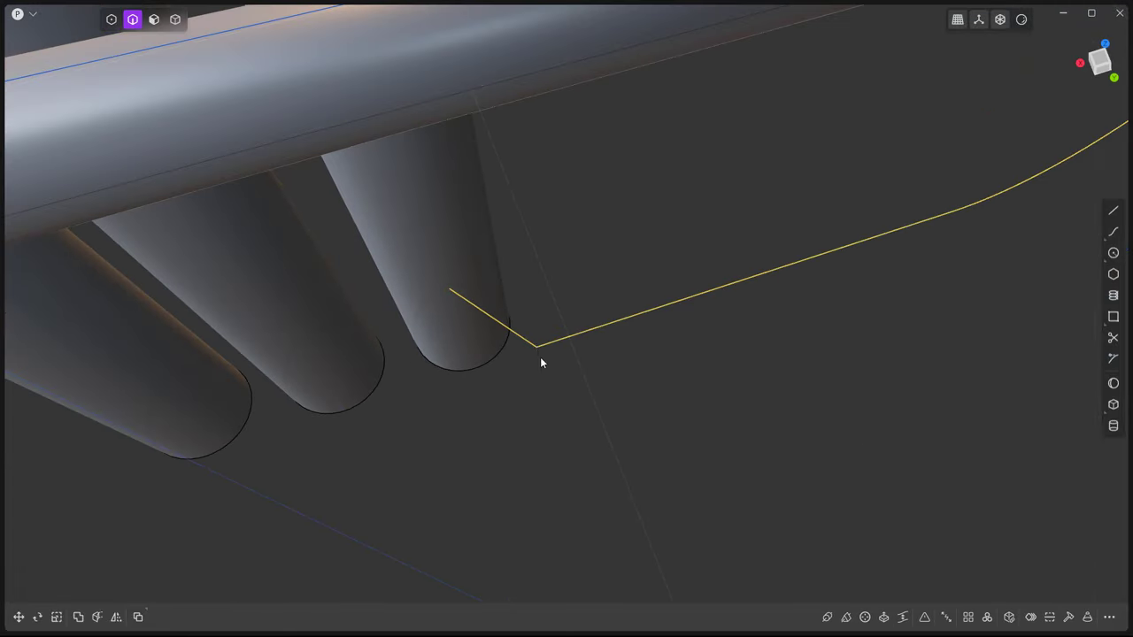
key("2")
middle_click_drag(578, 368, 591, 358)
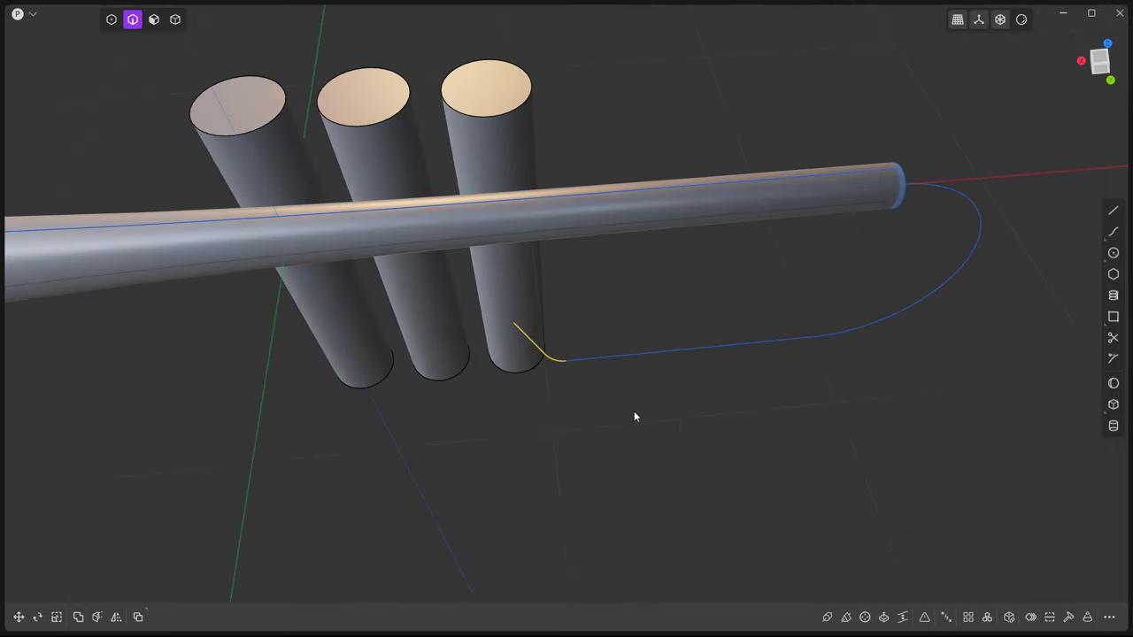
middle_click_drag(634, 414, 646, 381)
Fillet the valve-end corner and sweep a pipe about 0.092 m thick along the U curve.
left_click(924, 617)
middle_click_drag(832, 496, 742, 390)
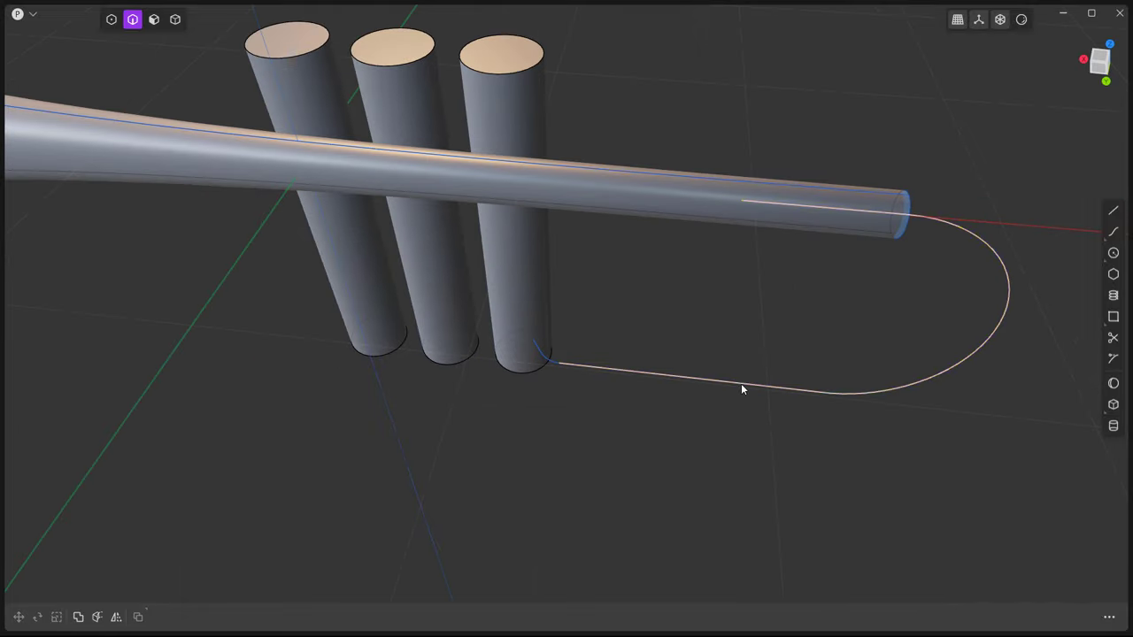
mouse_move(498, 457)
middle_mouse_down()
mouse_move(521, 422)
mouse_move(682, 316)
mouse_move(899, 302)
mouse_move(708, 245)
middle_mouse_up()
key("p")
mouse_move(539, 173)
left_mouse_down()
mouse_move(462, 145)
mouse_move(50, 94)
mouse_move(81, 106)
left_mouse_up()
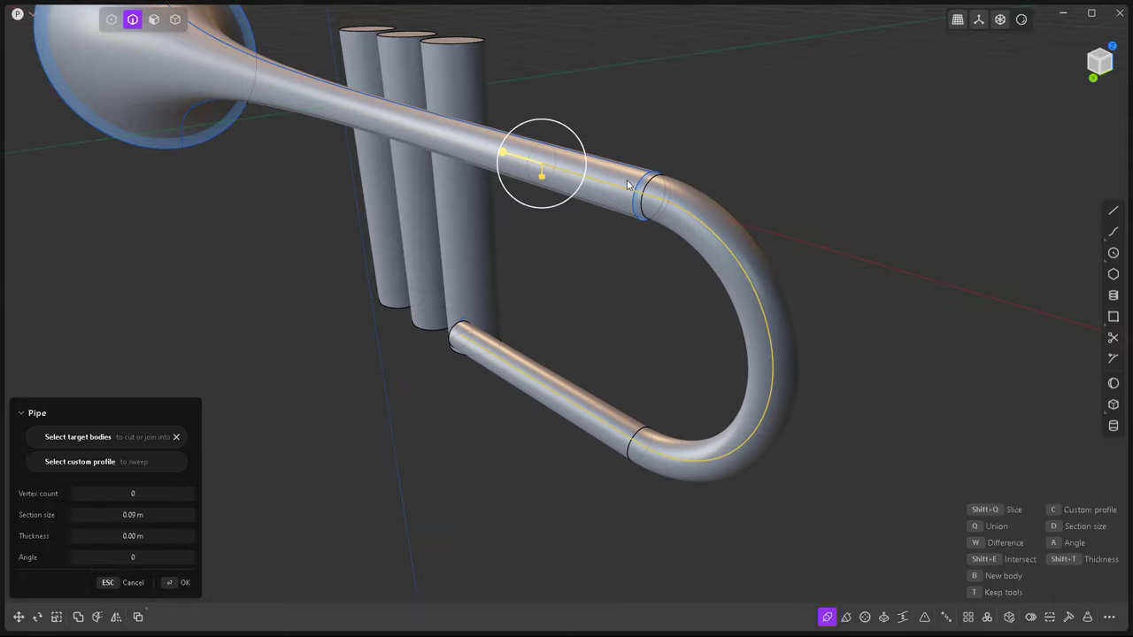
middle_click_drag(626, 179, 519, 216)
left_click_drag(435, 107, 434, 108)
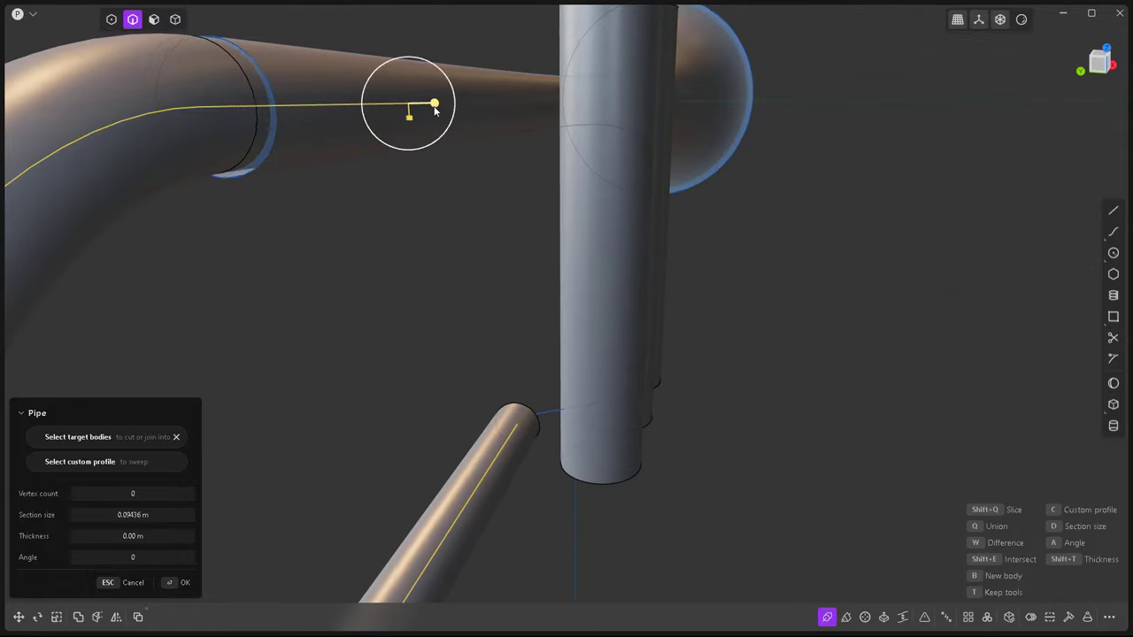
middle_click_drag(434, 108, 434, 235)
key("Return")
Pipe the short end curve into a thinner bent pipe of about 0.041 m.
mouse_move(392, 169)
middle_mouse_down()
mouse_move(513, 246)
mouse_move(710, 232)
mouse_move(688, 260)
mouse_move(649, 213)
mouse_move(685, 293)
mouse_move(530, 346)
mouse_move(634, 384)
middle_mouse_up()
left_click(607, 404)
key("p")
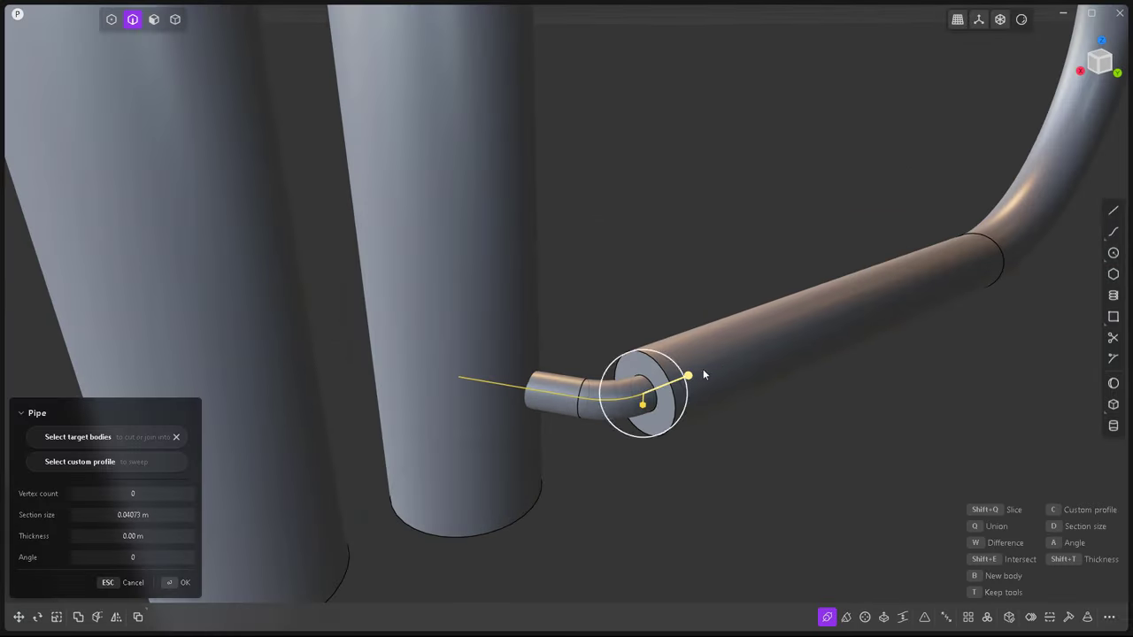
key("shift+c")
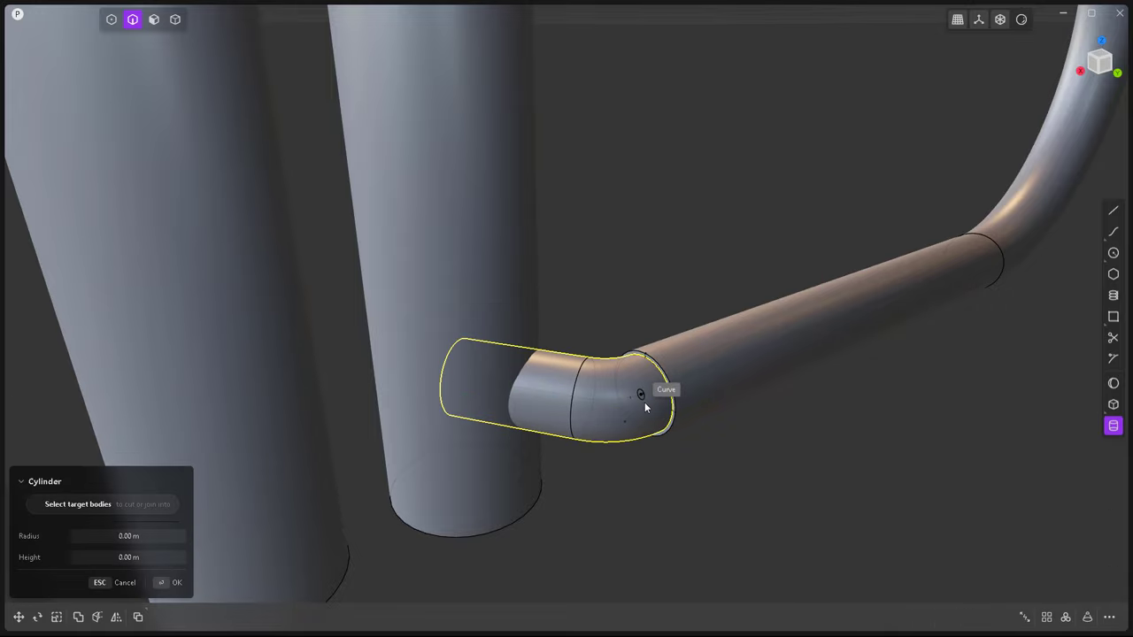
Place a ring cylinder on the pipe end and scale it to 0.861.
left_click(678, 431)
key("g")
mouse_move(641, 459)
middle_mouse_down()
mouse_move(477, 402)
mouse_move(852, 496)
middle_mouse_up()
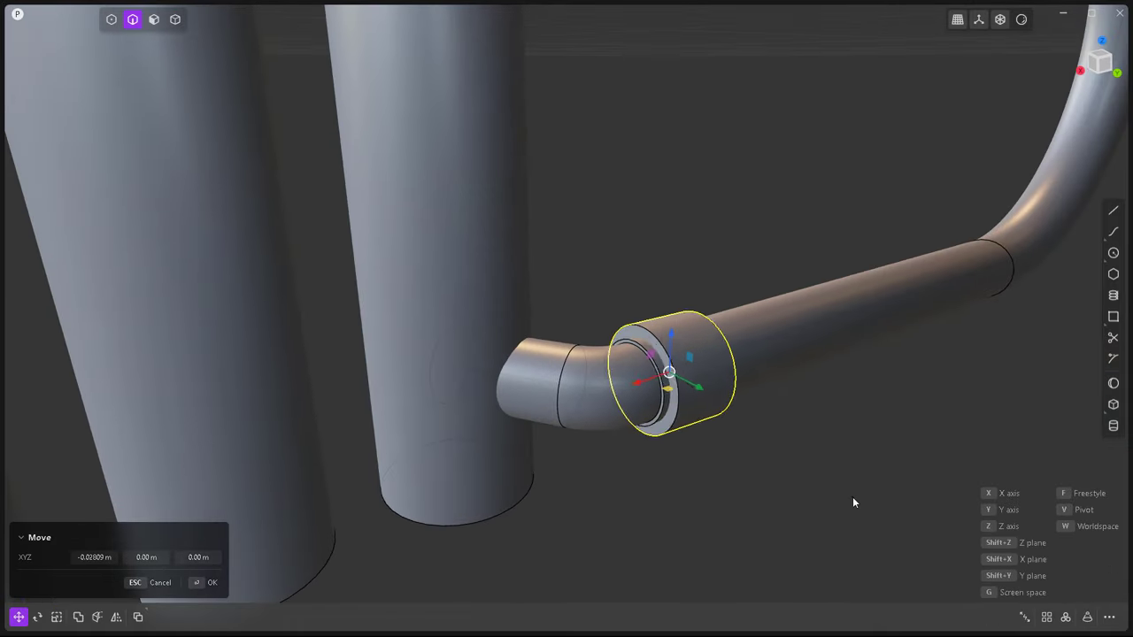
key("s")
left_click(823, 478)
Fillet the ring's edges by about 0.006 m.
left_click(657, 352)
key("f")
scroll(671, 358, "up", 3)
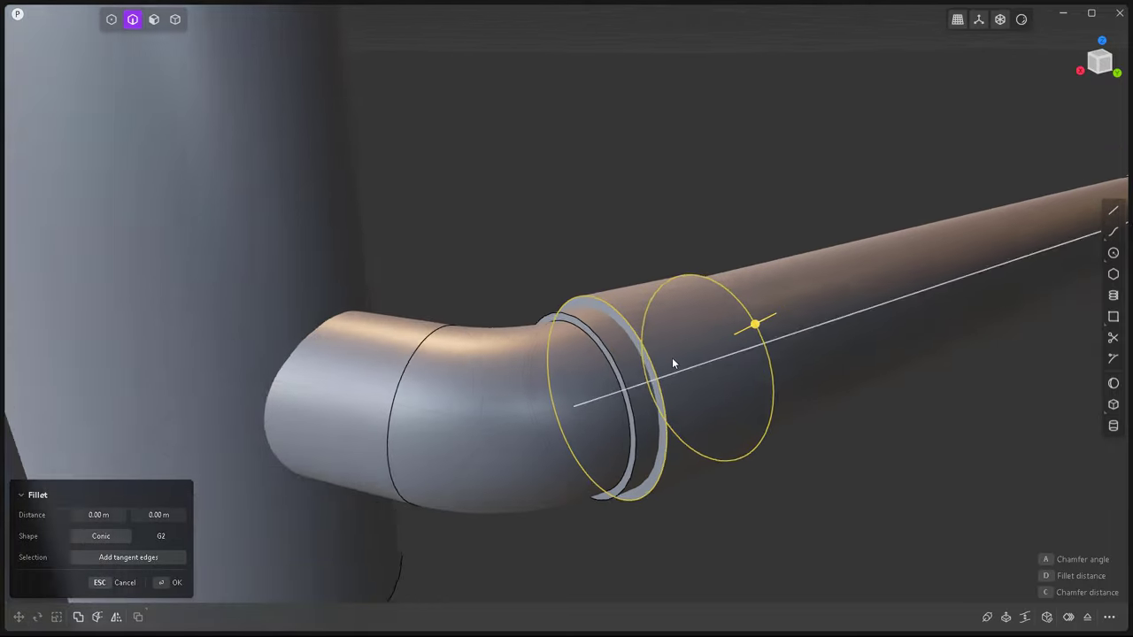
scroll(793, 319, "up", 2)
left_click_drag(777, 315, 599, 361)
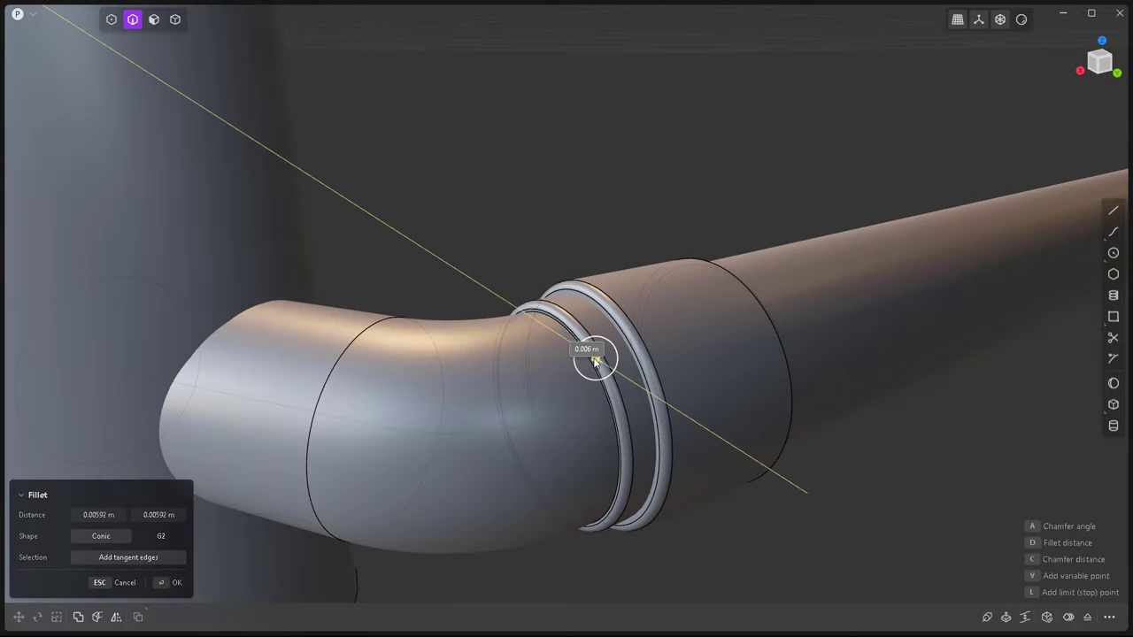
key("Return")
scroll(642, 398, "down", 5)
Select the small collar ring as a whole solid.
middle_click_drag(641, 398, 721, 432)
scroll(770, 399, "up", 2)
key("4")
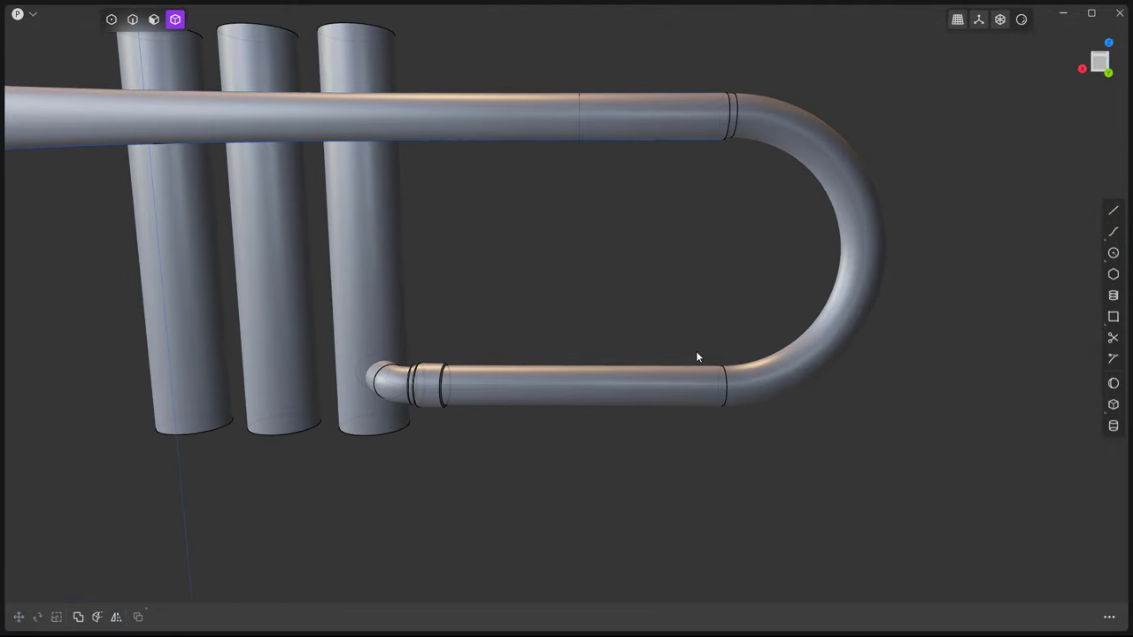
left_click(431, 376)
middle_click_drag(443, 359, 485, 361)
Draw a cylinder centred on the upper pipe, sized to wrap around it.
scroll(486, 361, "up", 3)
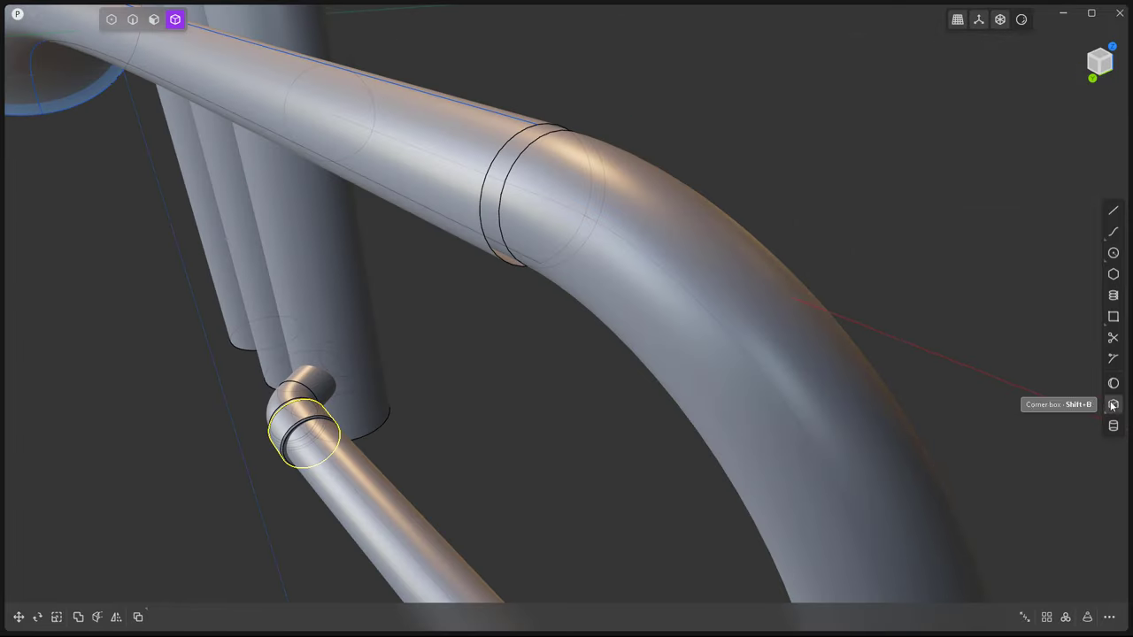
left_click(1113, 425)
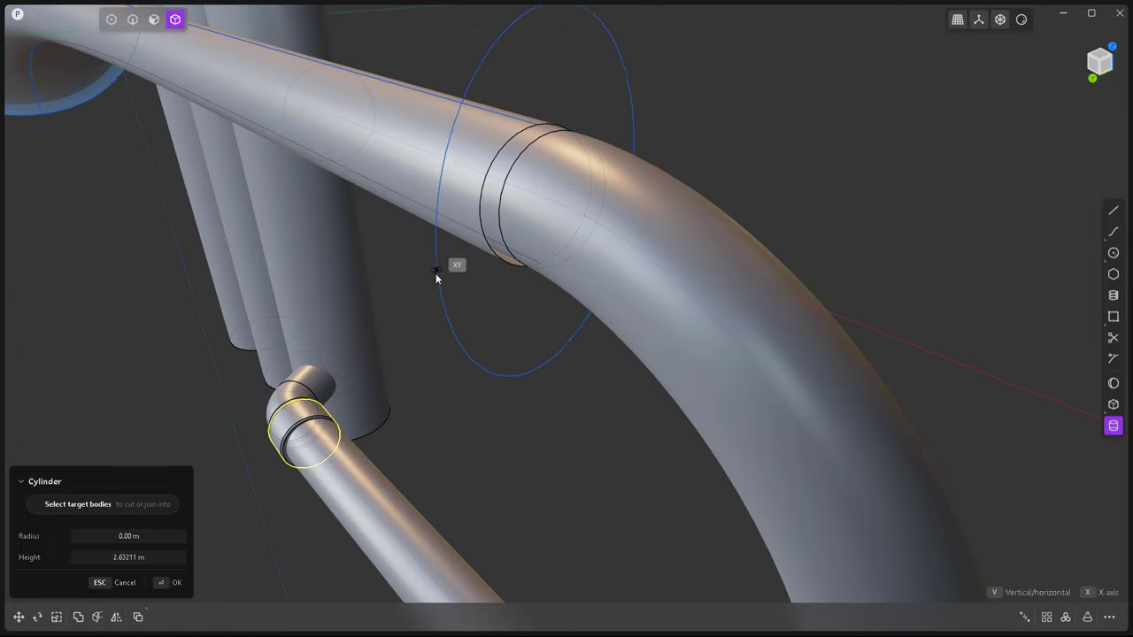
left_click(494, 201)
left_click(483, 324)
Scale the sleeve and move it along X to sit just before the bend.
key("s")
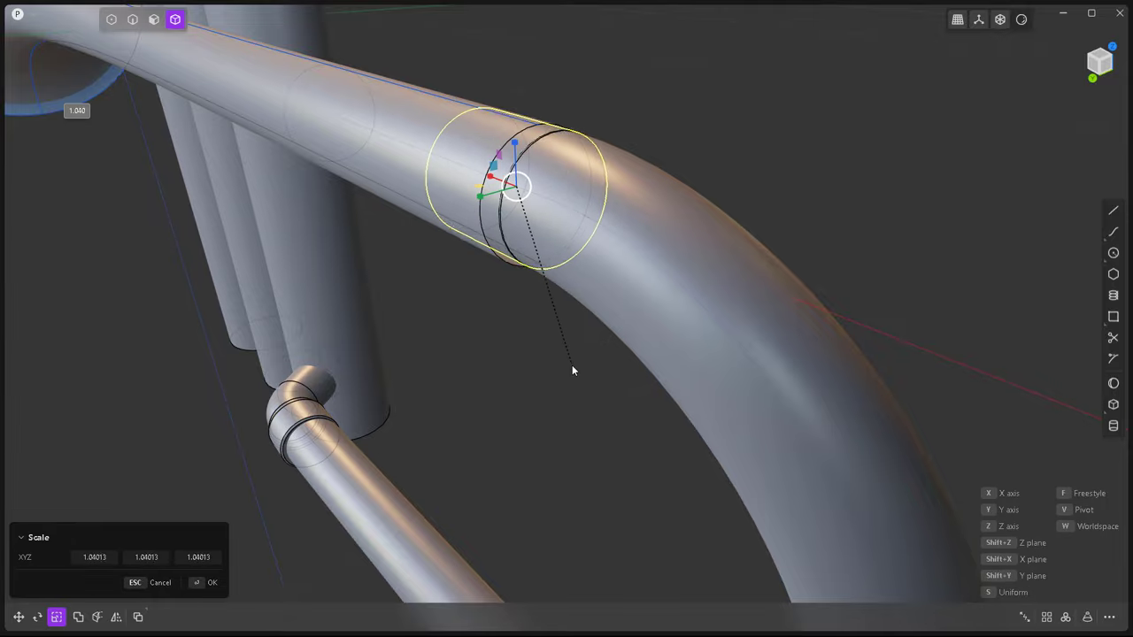
scroll(572, 365, "up", 2)
scroll(529, 365, "up", 3)
scroll(561, 330, "down", 5)
key("g")
key("x")
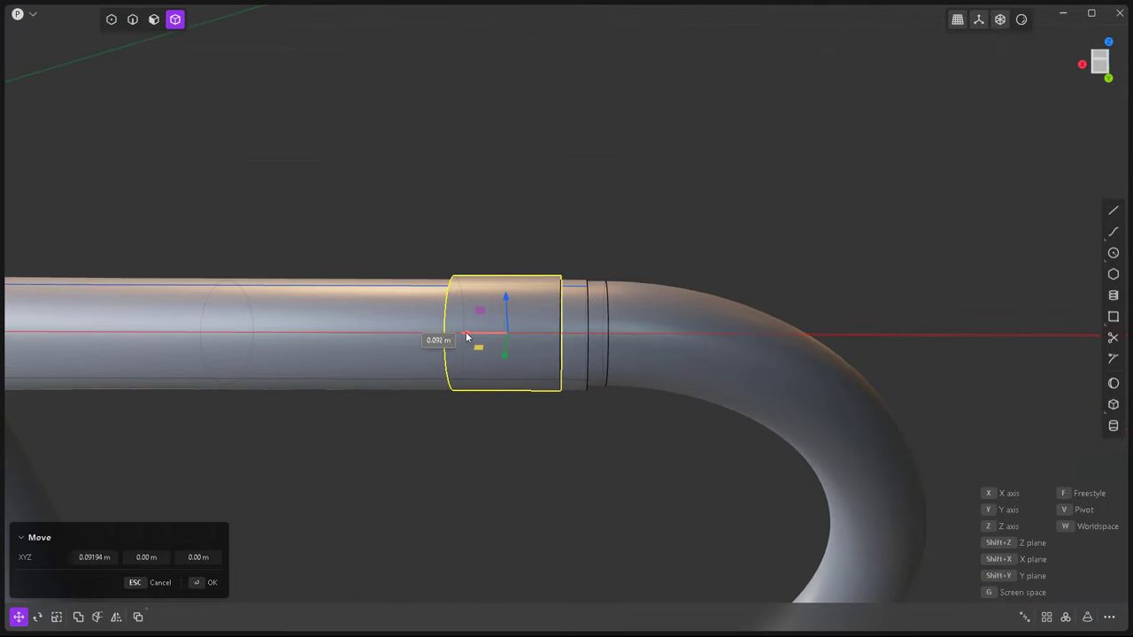
key("s")
mouse_move(557, 347)
middle_mouse_down()
mouse_move(510, 386)
mouse_move(473, 295)
mouse_move(589, 290)
mouse_move(624, 374)
middle_mouse_up()
left_click(625, 374)
Patch the ring's open edge, then select the tubing pipe solid.
key("2")
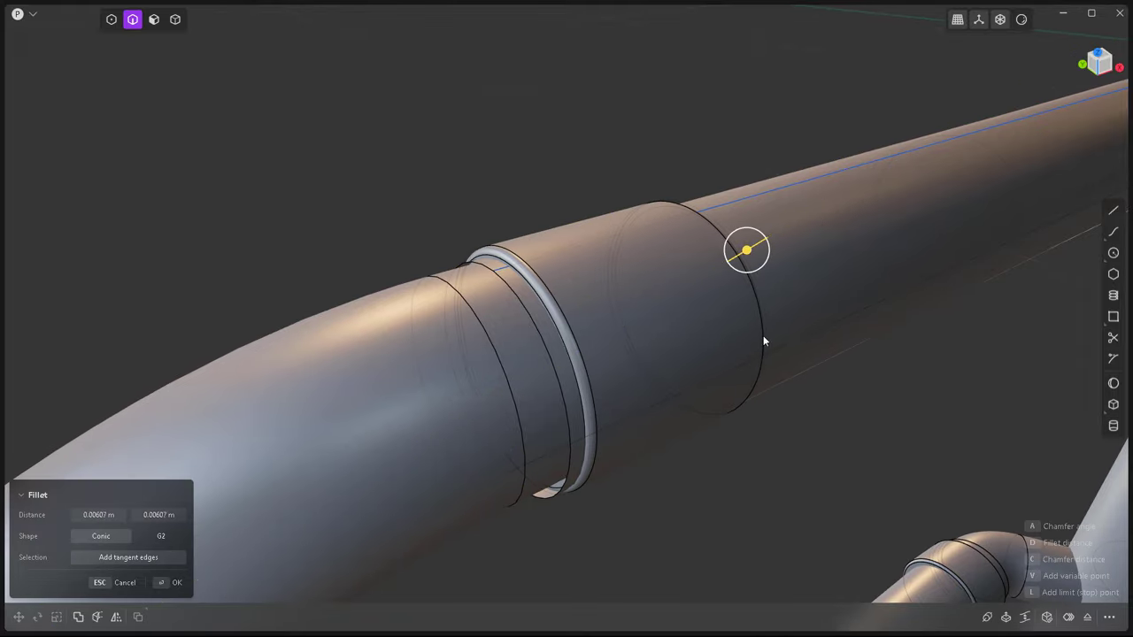
scroll(763, 336, "down", 2)
left_click(568, 332)
left_click(1046, 616)
key("Return")
middle_click_drag(606, 432, 594, 392)
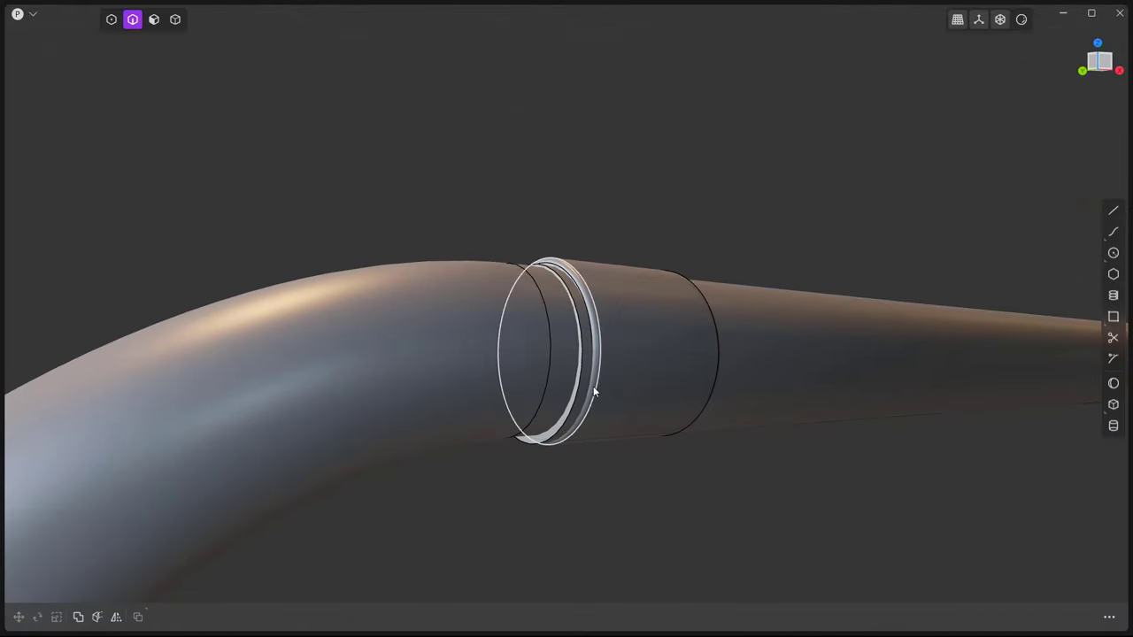
key("4")
left_click(461, 361)
mouse_move(460, 361)
middle_mouse_down()
mouse_move(543, 430)
mouse_move(685, 457)
mouse_move(672, 261)
mouse_move(398, 513)
mouse_move(357, 577)
mouse_move(526, 469)
mouse_move(559, 379)
mouse_move(610, 399)
middle_mouse_up()
key("g")
key("ctrl+KP_3")
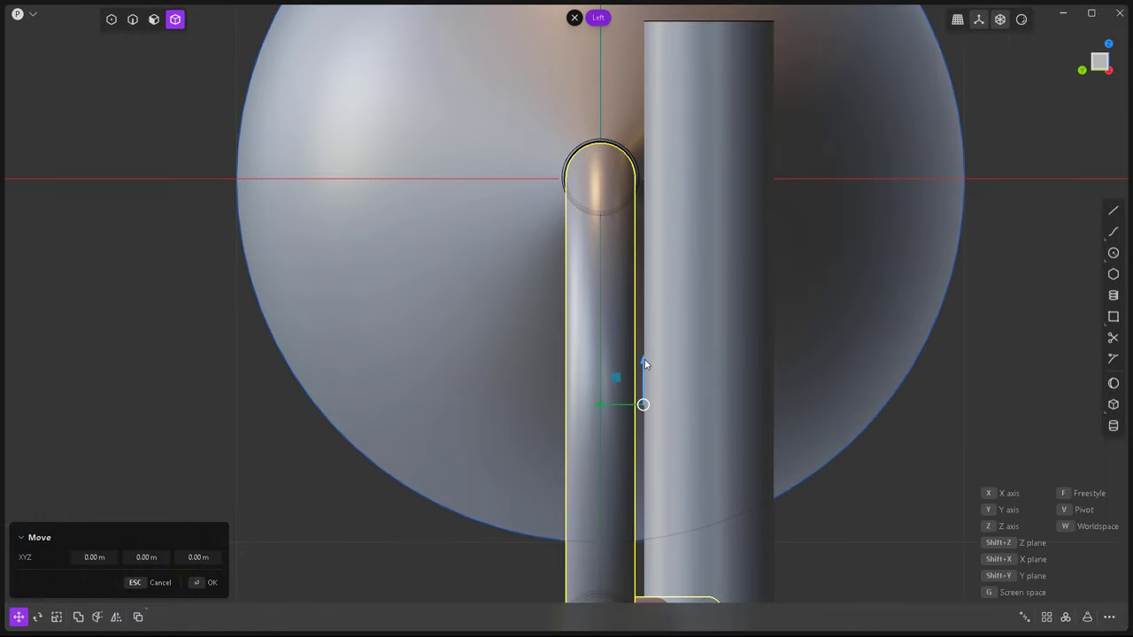
key("Return")
mouse_move(382, 407)
middle_mouse_down()
mouse_move(627, 353)
mouse_move(513, 298)
mouse_move(608, 277)
mouse_move(636, 321)
mouse_move(492, 370)
middle_mouse_up()
key("2")
left_click(608, 277)
key("f")
key("Escape")
key("KP_1")
scroll(606, 389, "up", 5)
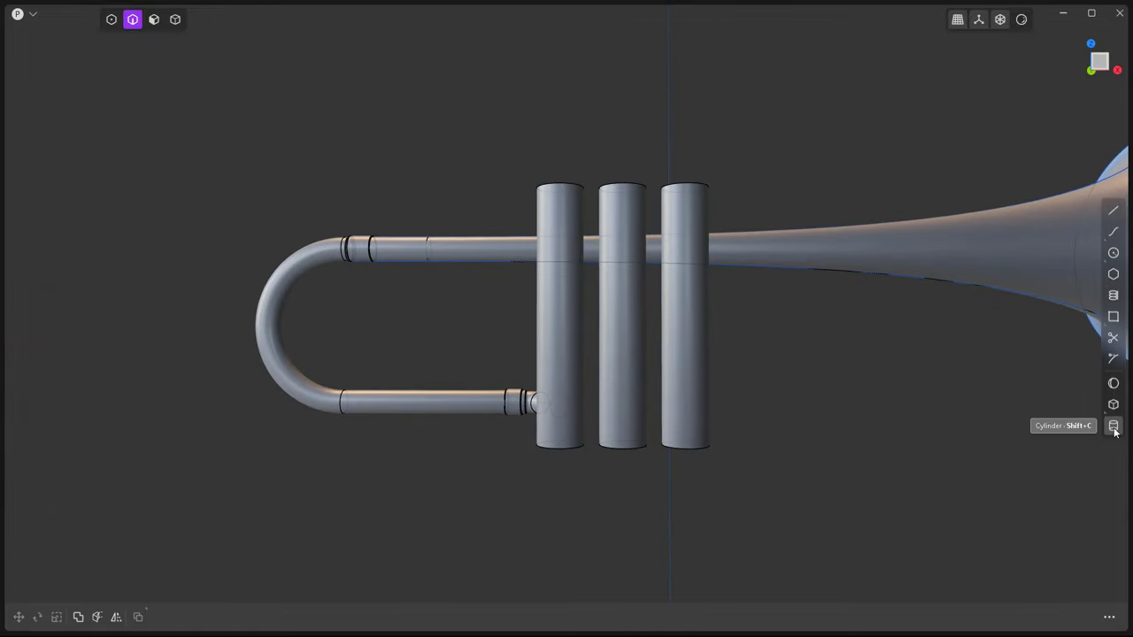
Draw a circle and place it below the bell.
left_click(1114, 252)
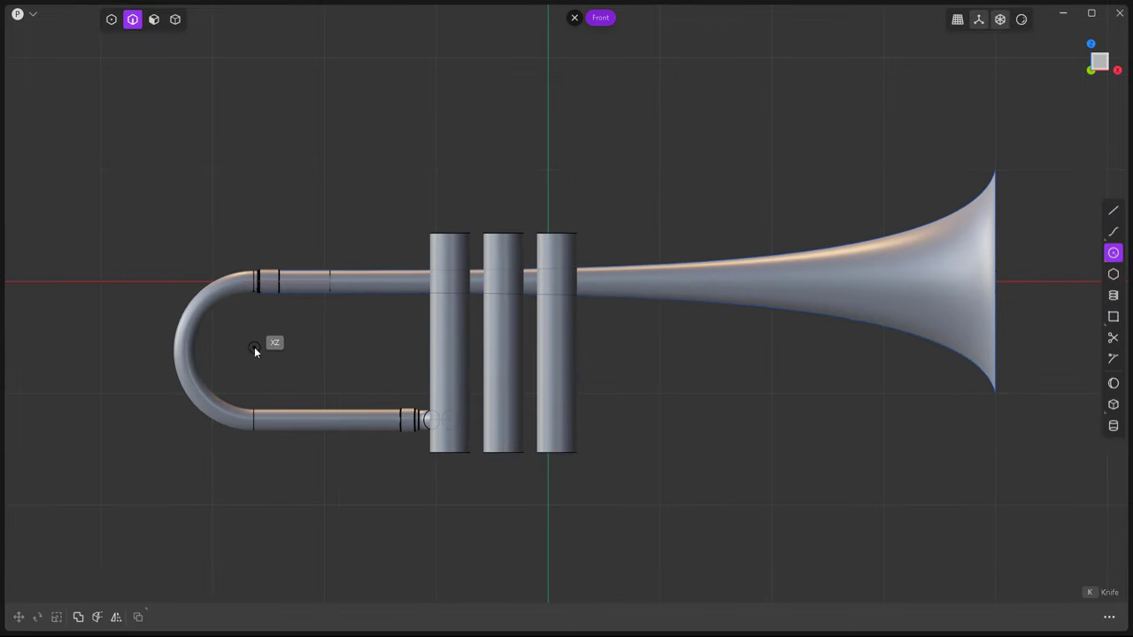
left_click(254, 346)
left_click(295, 380)
key("g")
key("s")
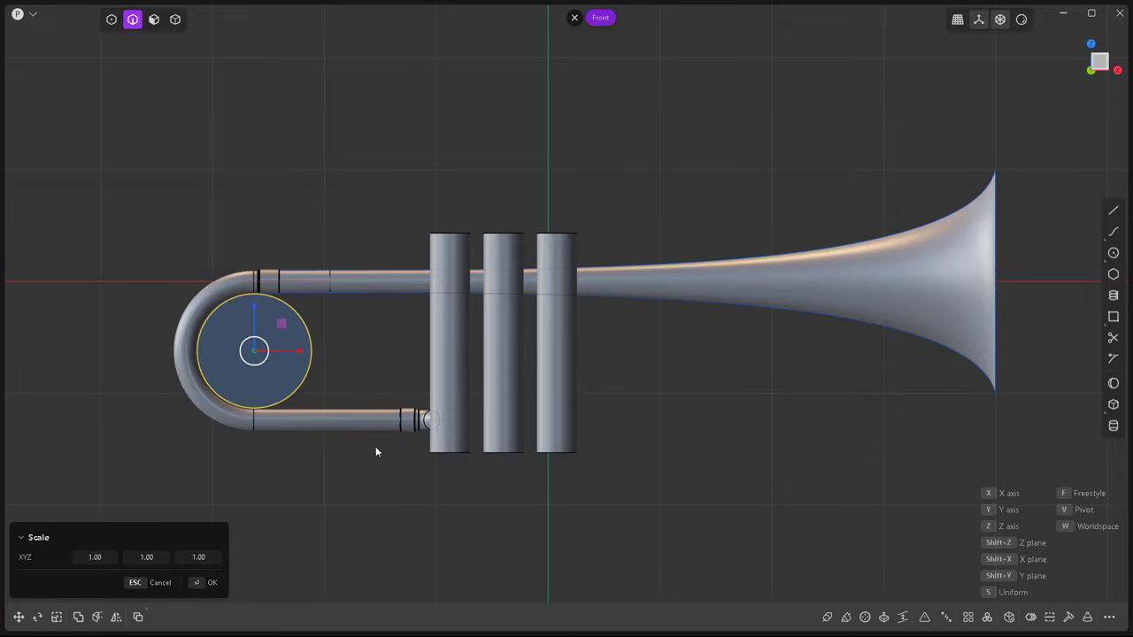
key("g")
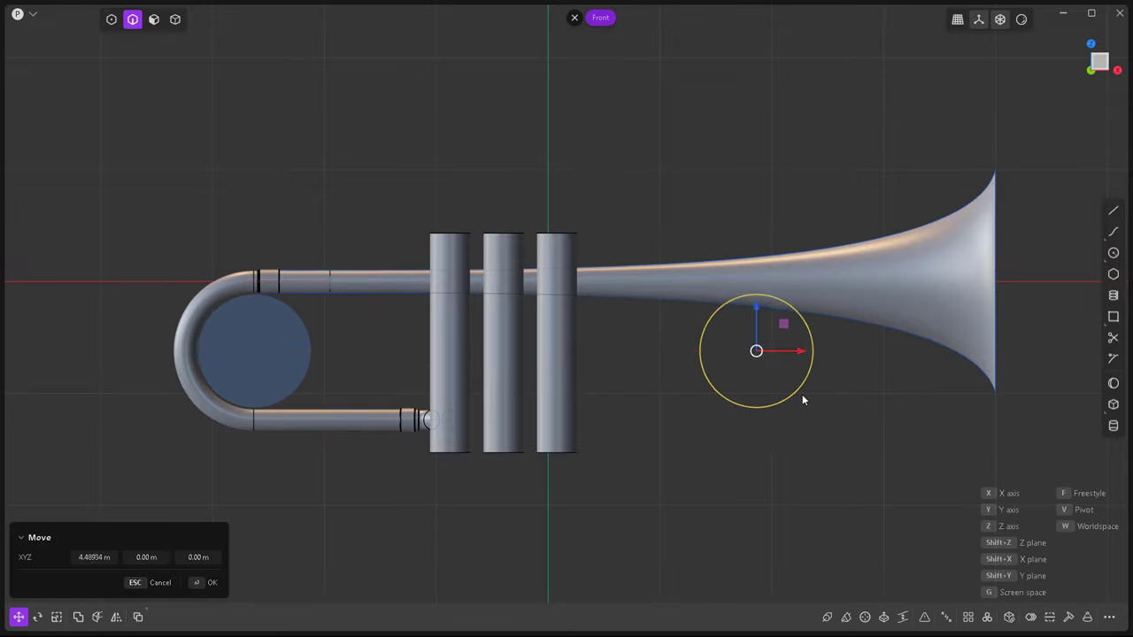
left_click(802, 397)
Split the circle with a vertical line and move its right half-arc into the tubing's plane.
left_click(1113, 210)
left_click_drag(760, 335, 756, 190)
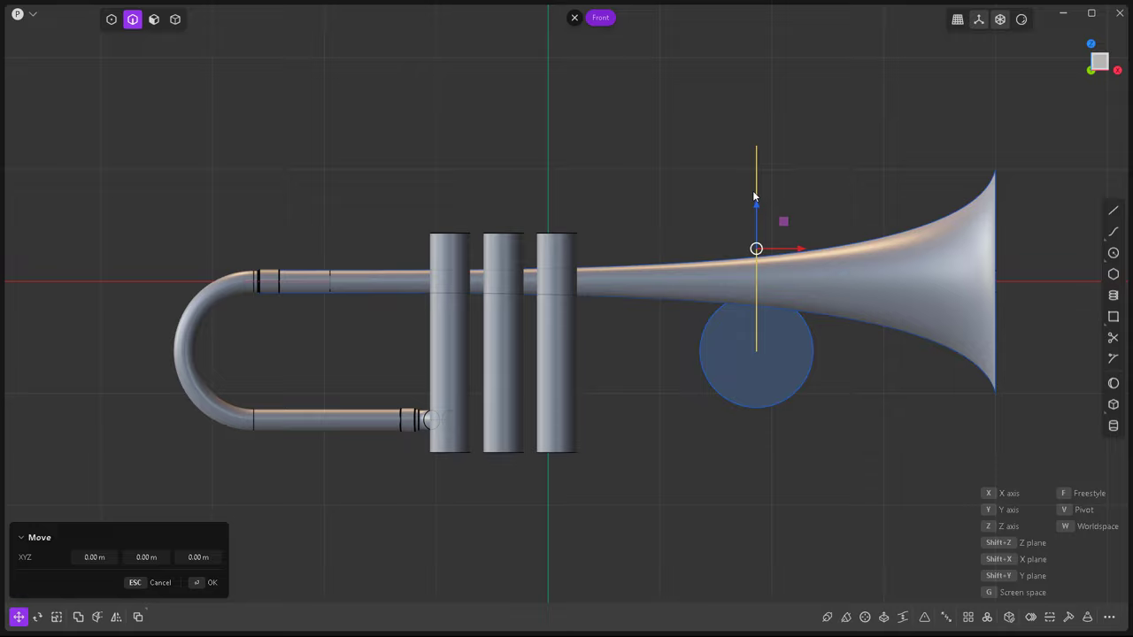
left_click(759, 350)
left_click(811, 379)
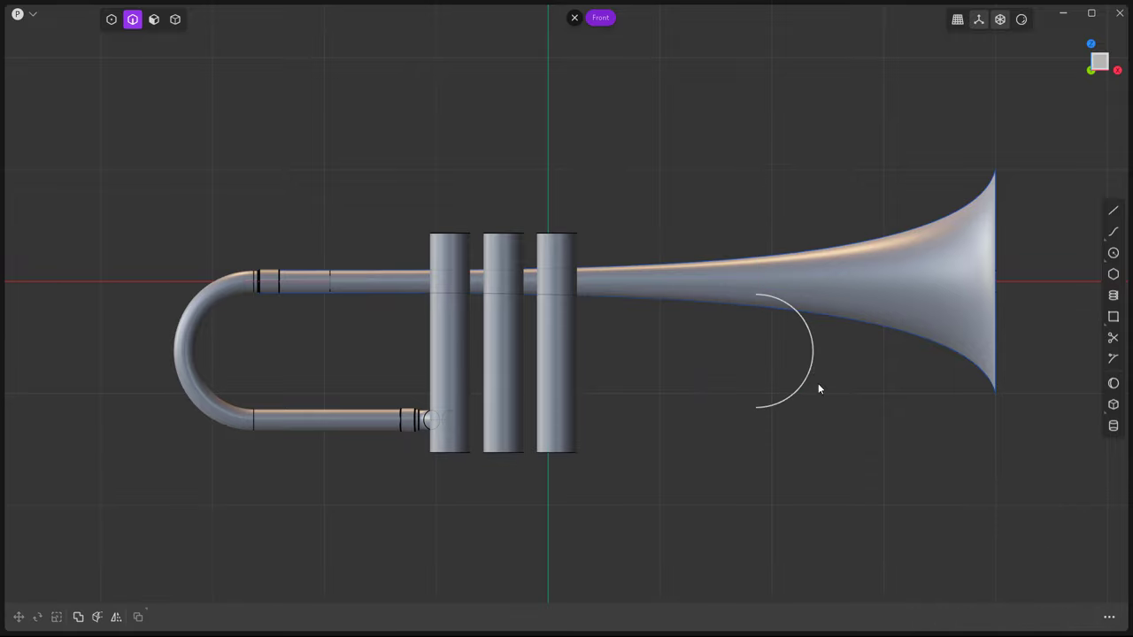
mouse_move(818, 383)
middle_mouse_down()
mouse_move(711, 253)
mouse_move(759, 359)
middle_mouse_up()
key("g")
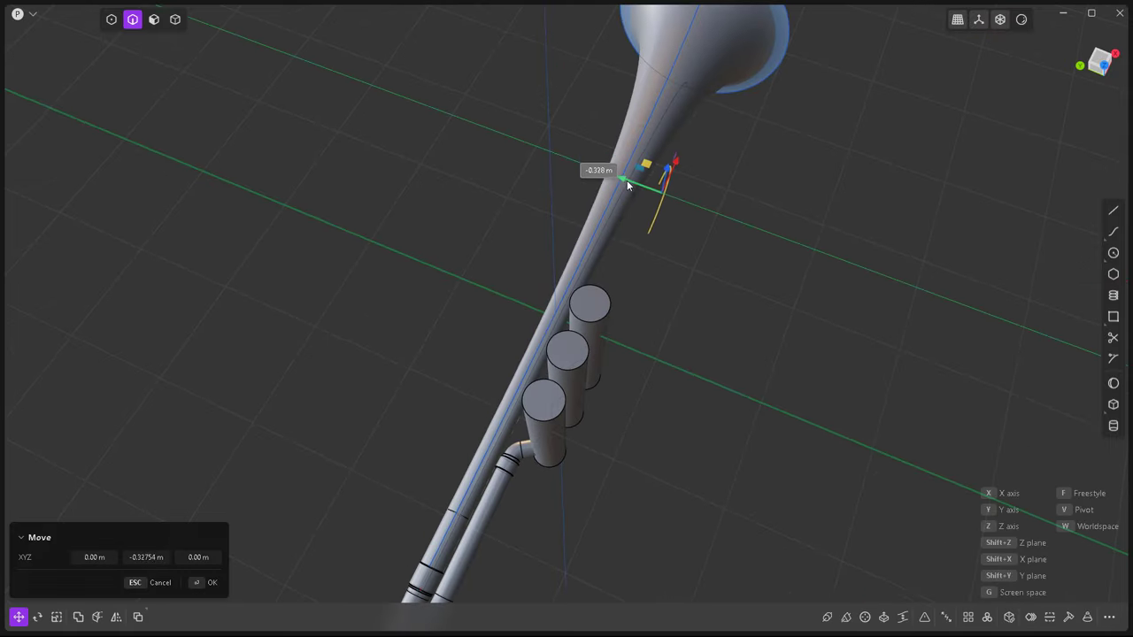
middle_click_drag(627, 179, 692, 303)
left_click(713, 409)
key("KP_1")
Draw a long upper line and a short lower line from the arc's ends toward the valves.
key("l")
left_click(756, 294)
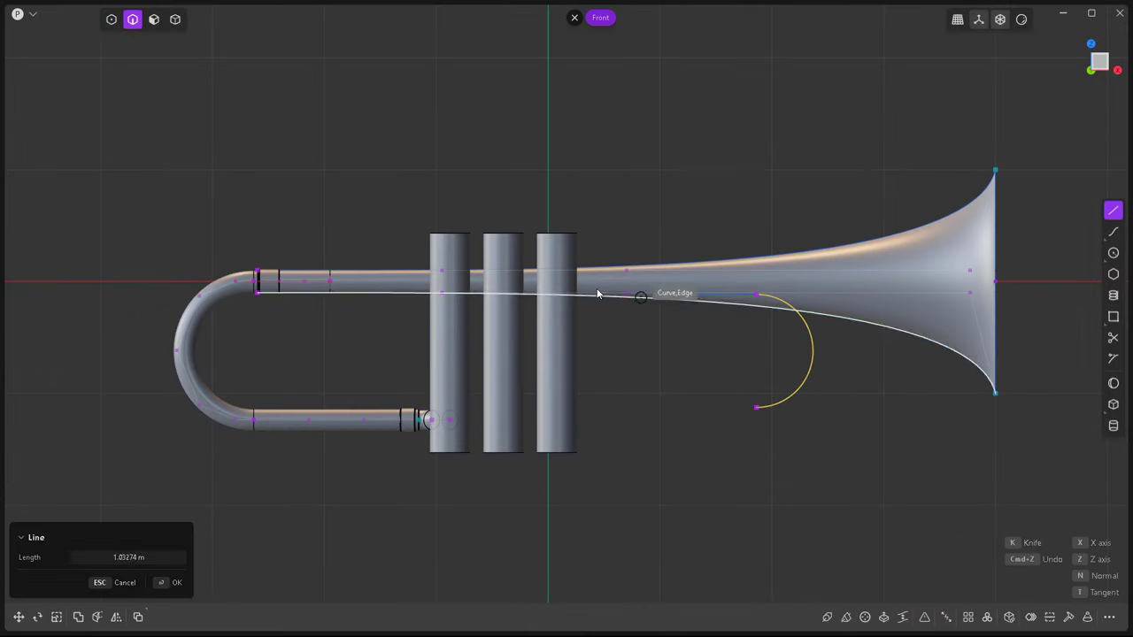
left_click(177, 293)
key("l")
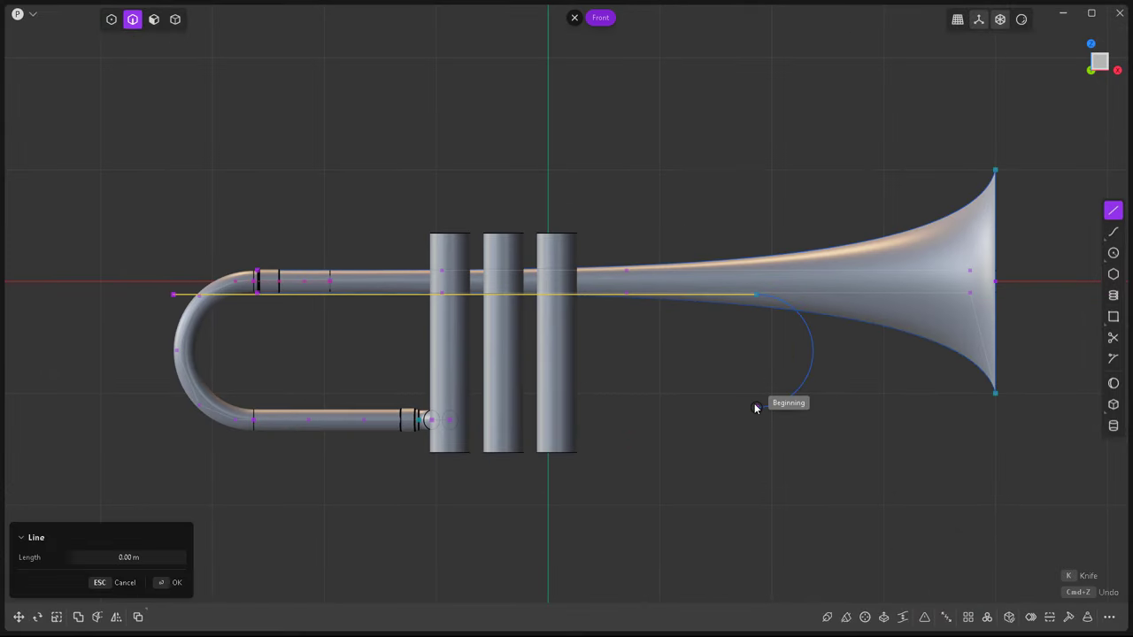
left_click(756, 407)
left_click(596, 408)
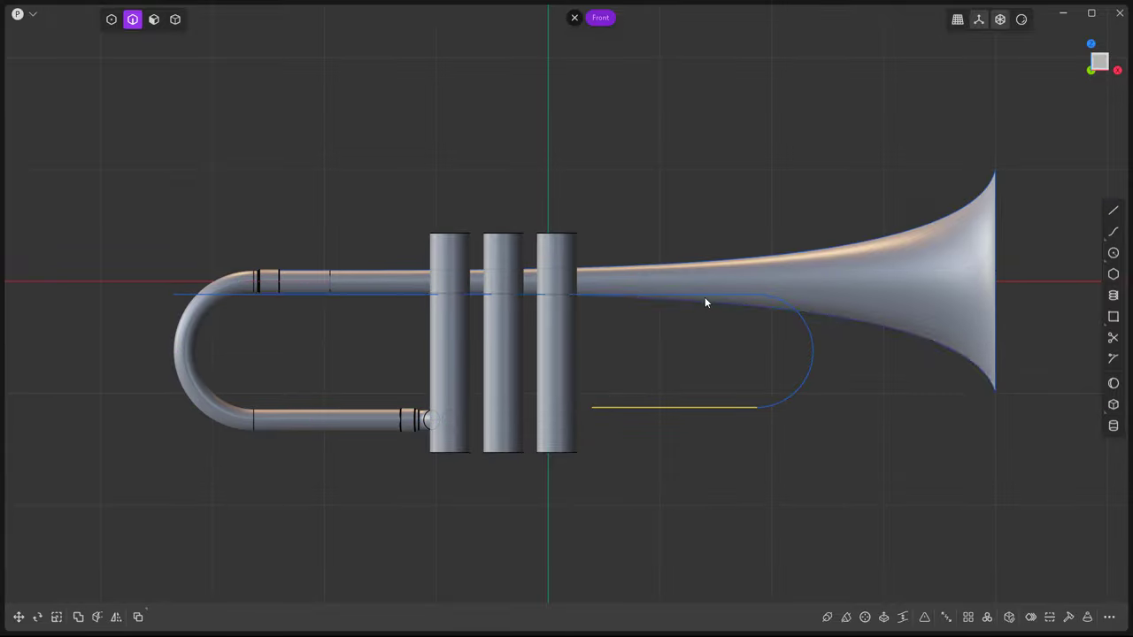
Shift the lower line sideways along X in the top view.
mouse_move(707, 469)
middle_mouse_down()
mouse_move(712, 330)
mouse_move(587, 315)
mouse_move(610, 384)
middle_mouse_up()
key("1")
scroll(587, 315, "up", 2)
key("KP_7")
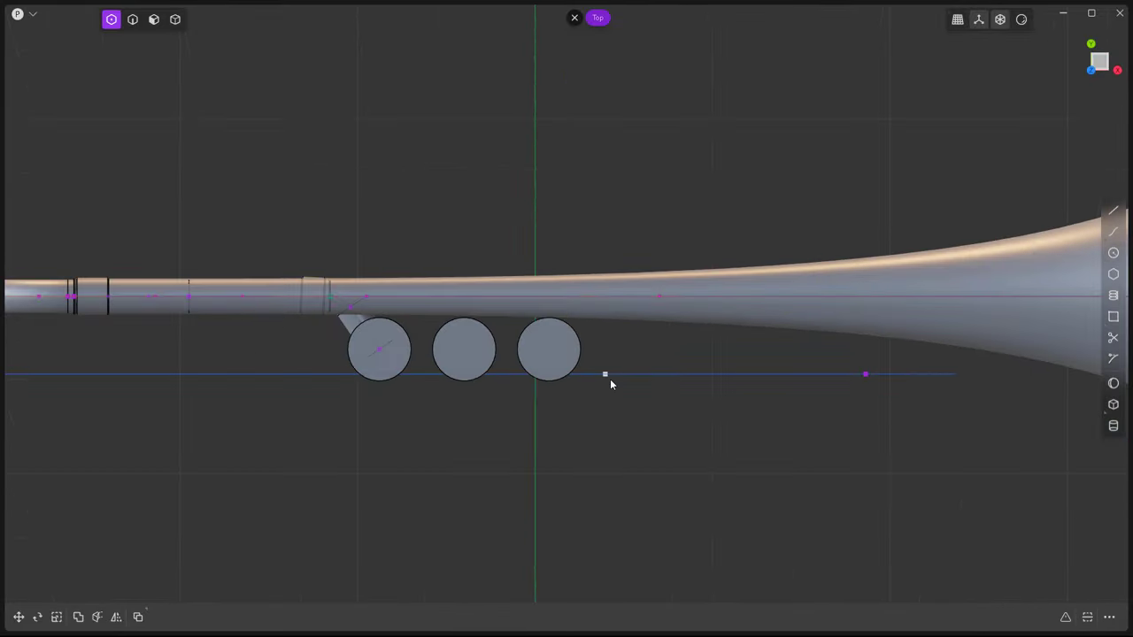
key("g")
left_click(633, 378)
Draw a short angled segment linking the lower line to the third valve.
scroll(603, 378, "up", 3)
key("l")
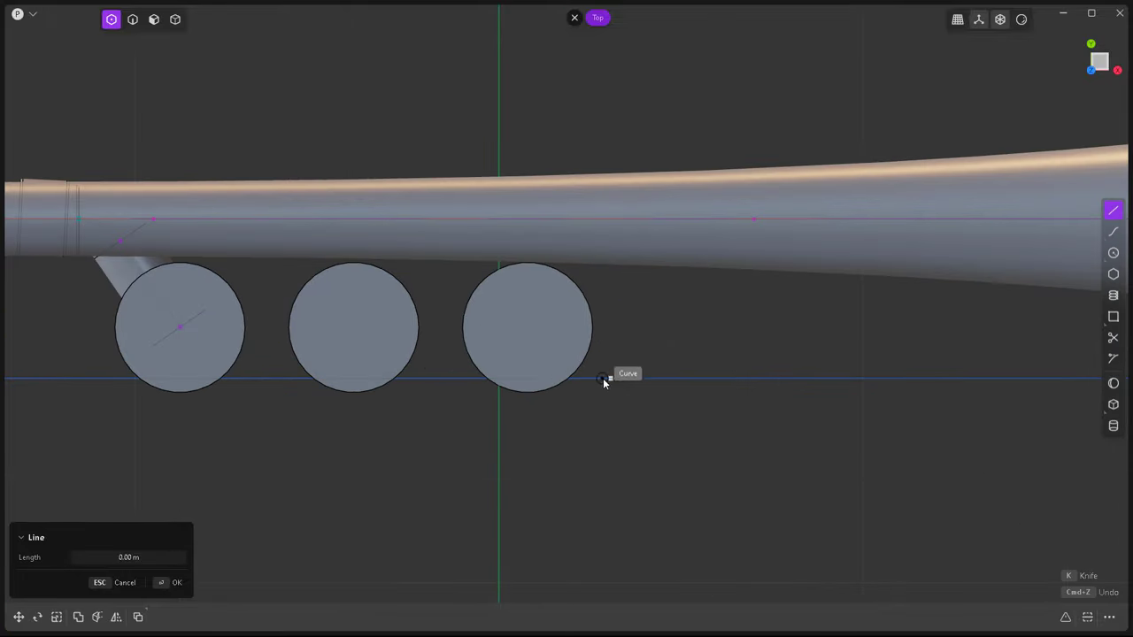
left_click(528, 334)
scroll(627, 450, "down", 5)
mouse_move(626, 450)
middle_mouse_down()
mouse_move(572, 367)
mouse_move(632, 293)
mouse_move(617, 414)
middle_mouse_up()
Clear the selection and select the whole slide path curve.
key("2")
scroll(631, 405, "up", 5)
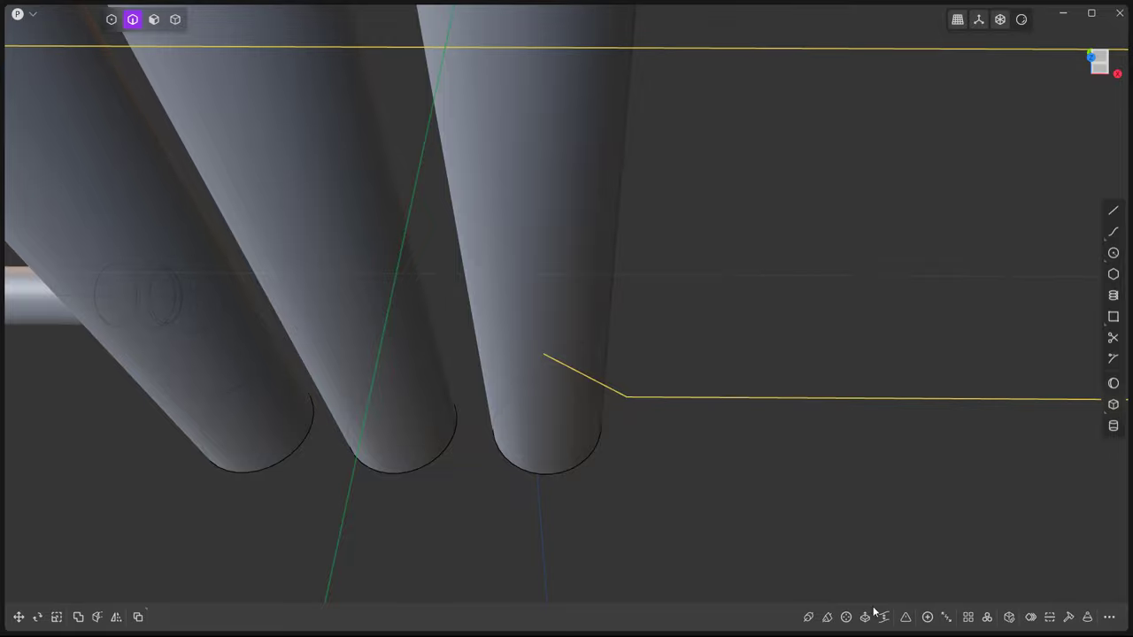
key("1")
key("Escape")
scroll(827, 537, "down", 5)
left_click(872, 423)
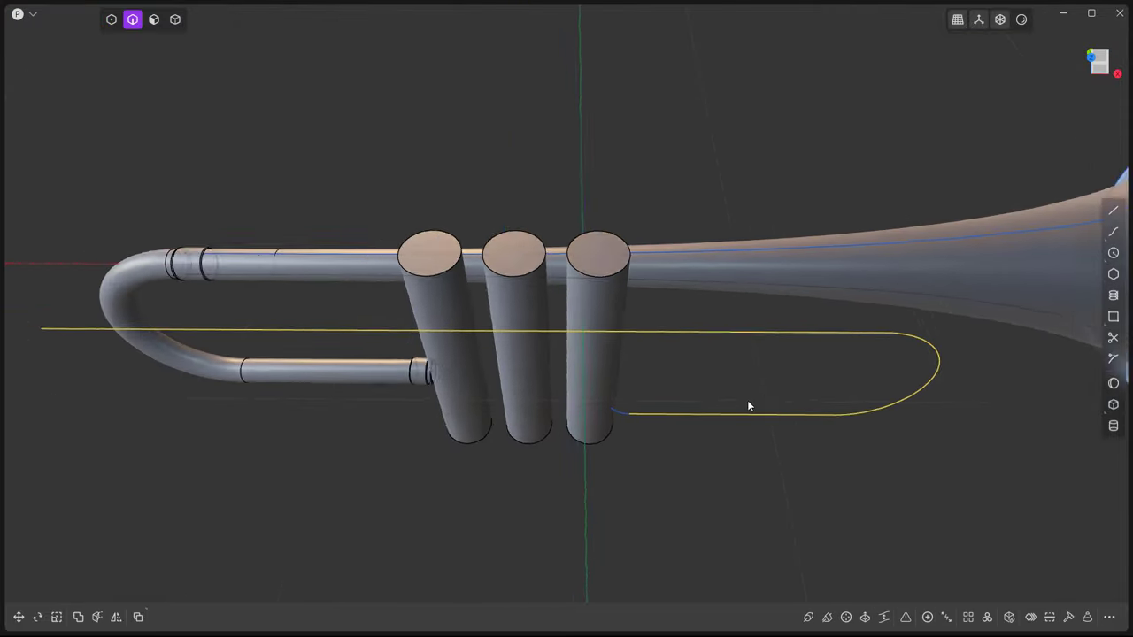
mouse_move(748, 404)
middle_mouse_down()
mouse_move(729, 472)
mouse_move(750, 476)
middle_mouse_up()
Sweep a slightly thinner pipe along the loop curve.
key("p")
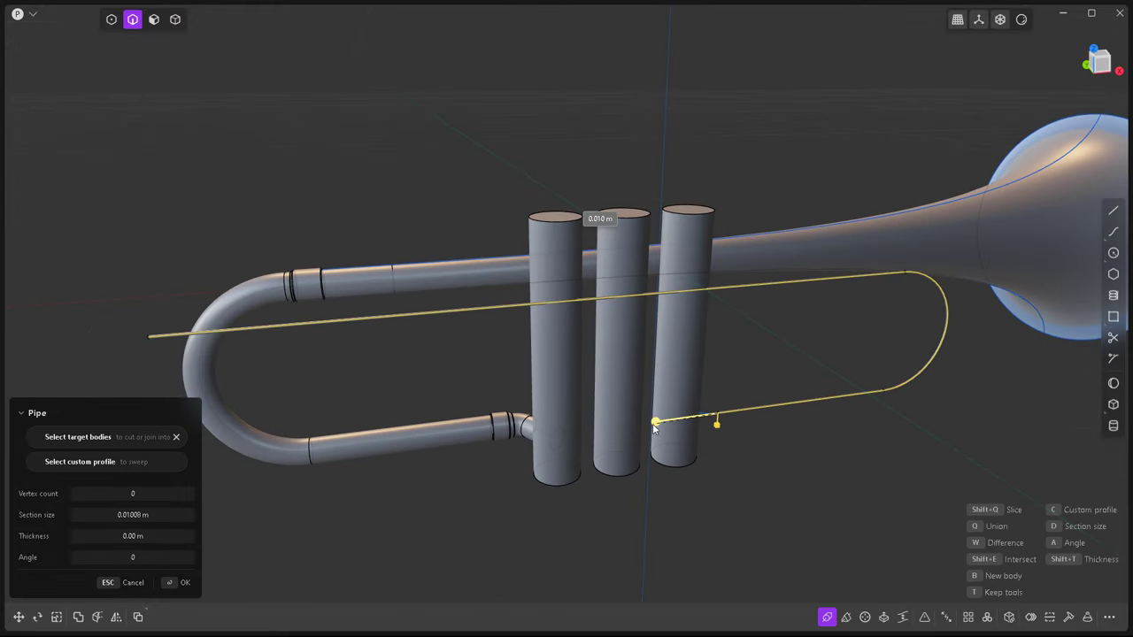
mouse_move(185, 445)
middle_mouse_down()
mouse_move(537, 490)
mouse_move(645, 427)
middle_mouse_up()
scroll(515, 473, "down", 3)
key("Return")
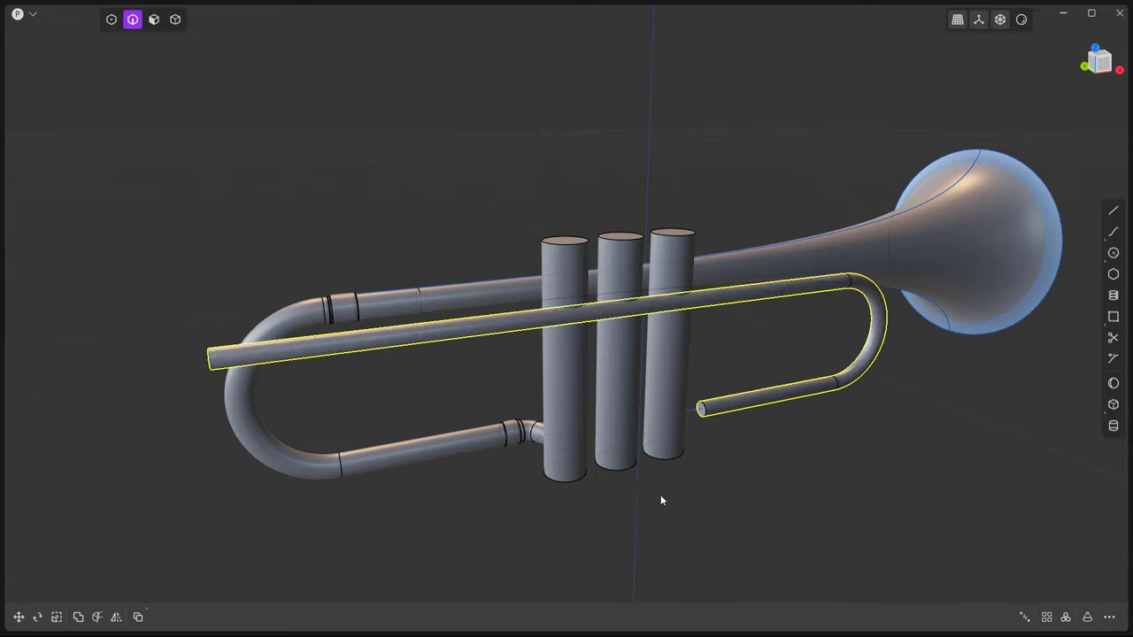
Move the pipe down past the valve casings in the top view.
mouse_move(660, 495)
middle_mouse_down()
mouse_move(740, 413)
mouse_move(703, 476)
middle_mouse_up()
scroll(739, 413, "up", 4)
key("7")
key("g")
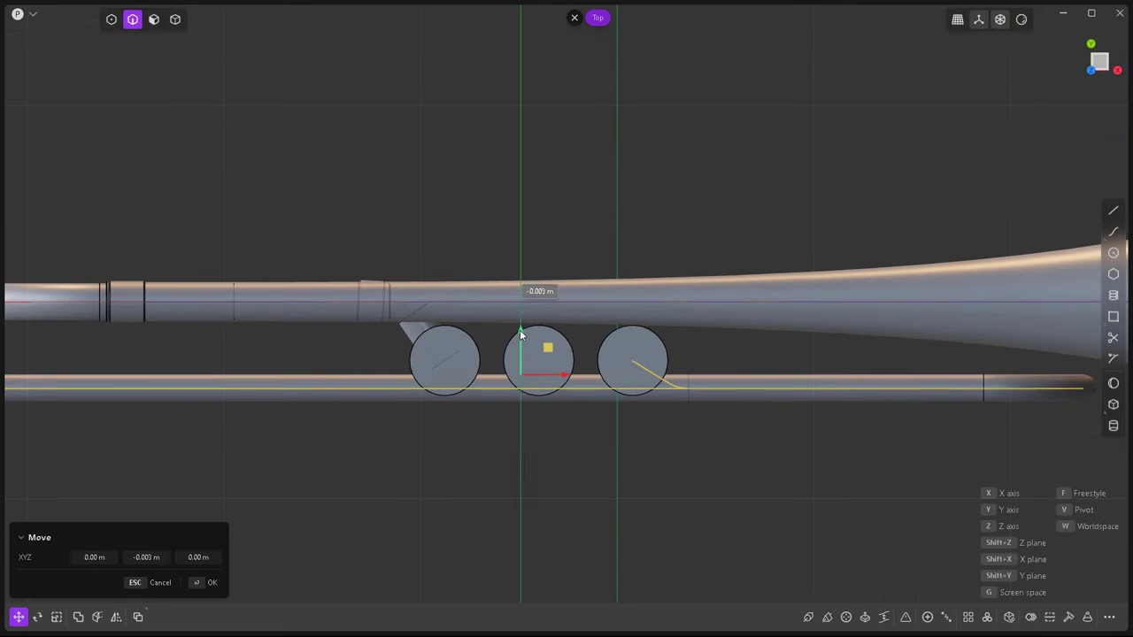
left_click_drag(520, 329, 520, 355)
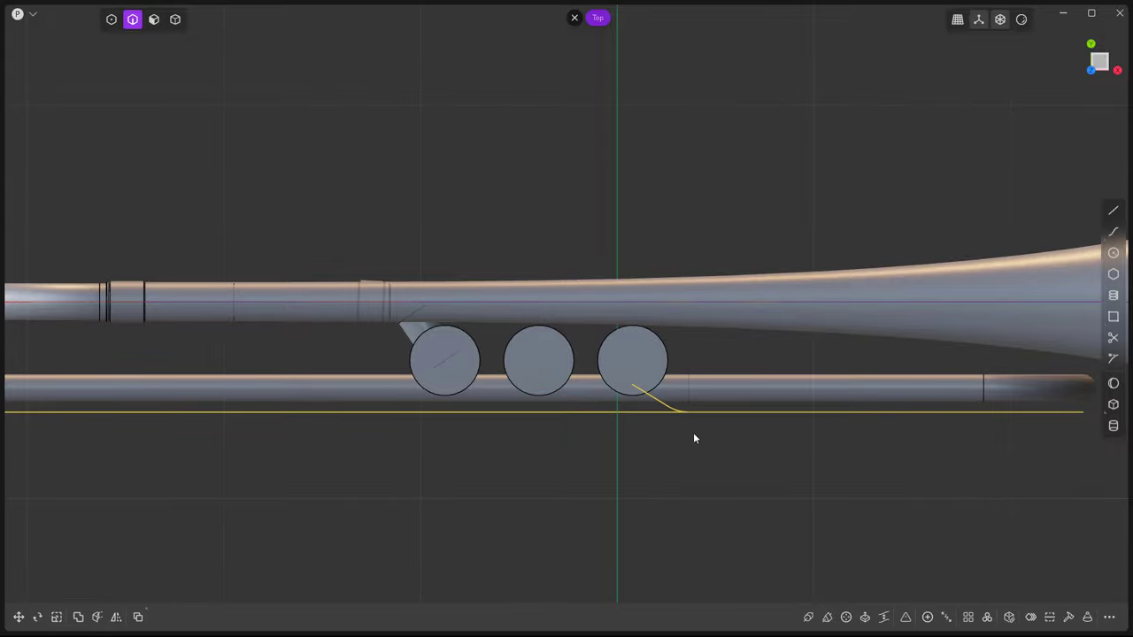
left_click(732, 392)
mouse_move(732, 392)
middle_mouse_down()
mouse_move(695, 406)
mouse_move(695, 283)
mouse_move(686, 422)
mouse_move(657, 411)
middle_mouse_up()
Draw a new connecting line ending at the third valve casing's centre.
key("2")
key("7")
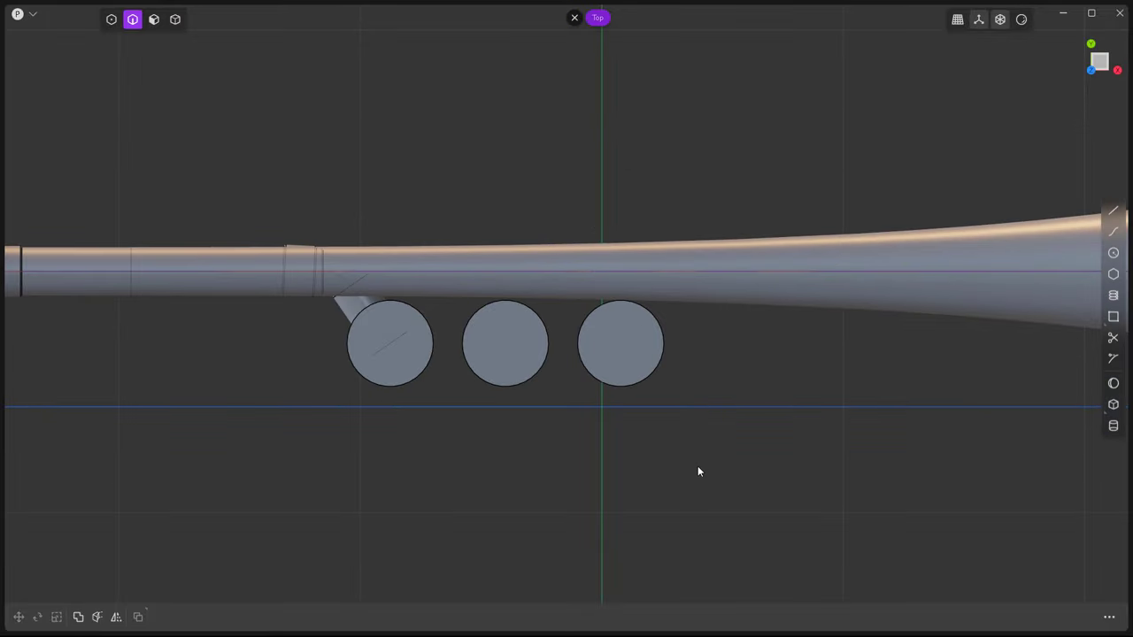
left_click(1112, 213)
left_click(620, 343)
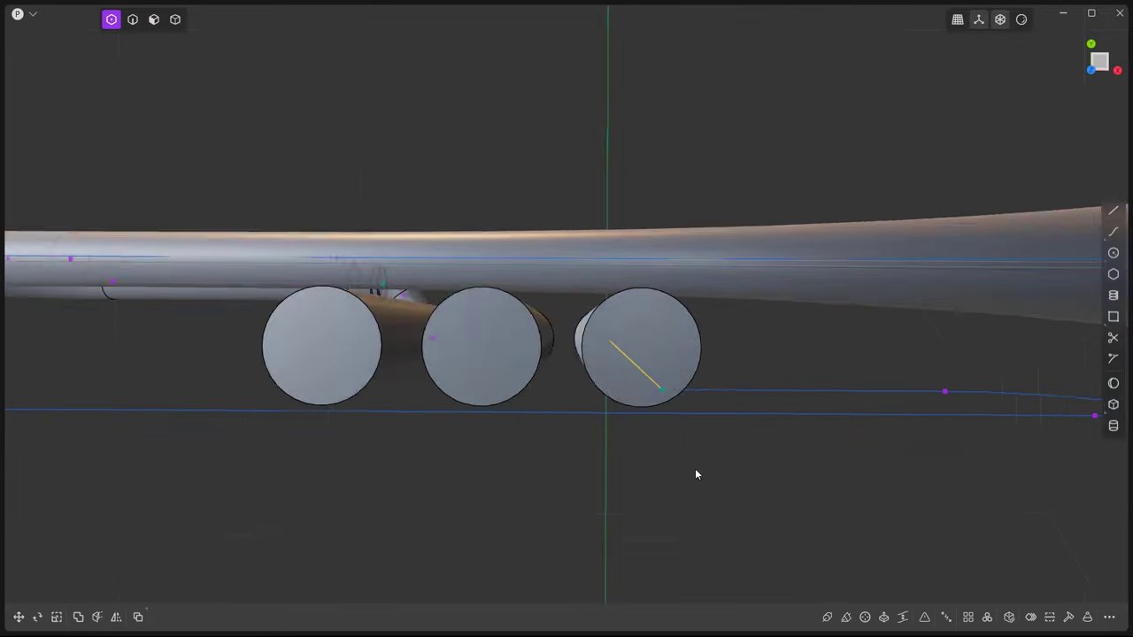
mouse_move(695, 469)
middle_mouse_down()
mouse_move(702, 440)
mouse_move(736, 482)
mouse_move(673, 459)
middle_mouse_up()
key("2")
key("Escape")
middle_click_drag(934, 623, 689, 354)
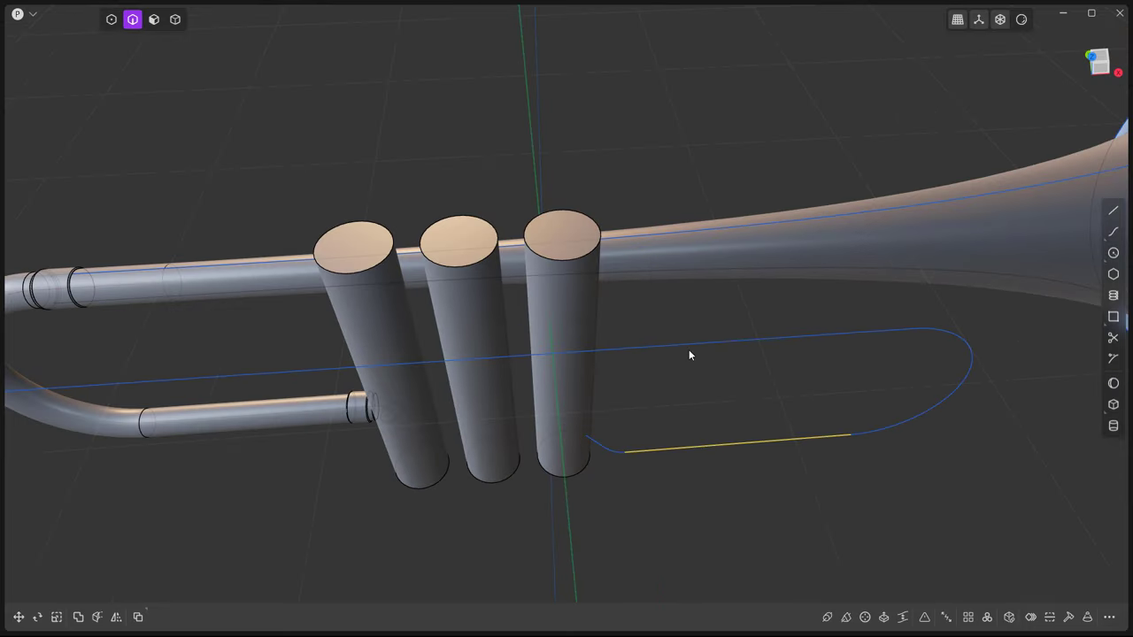
mouse_move(932, 618)
middle_mouse_down()
mouse_move(885, 469)
mouse_move(751, 493)
mouse_move(802, 481)
middle_mouse_up()
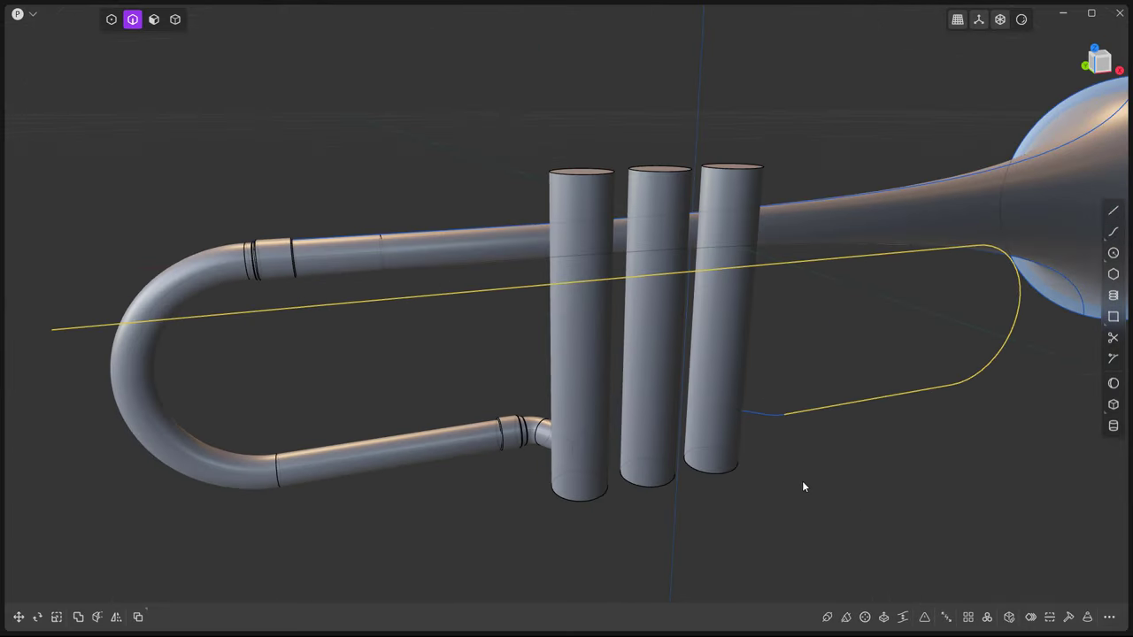
Pipe the selected slide curve with a 0.069 m section.
key("p")
left_click_drag(713, 425, 726, 428)
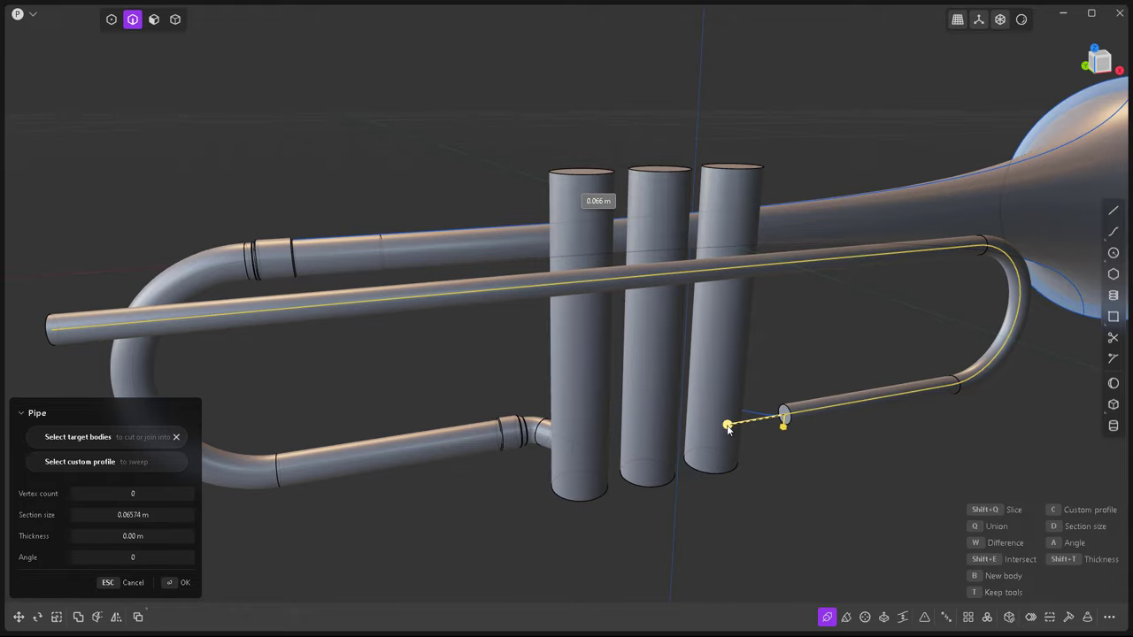
scroll(727, 429, "down", 3)
scroll(721, 423, "up", 5)
scroll(717, 417, "down", 2)
key("Return")
scroll(752, 438, "down", 2)
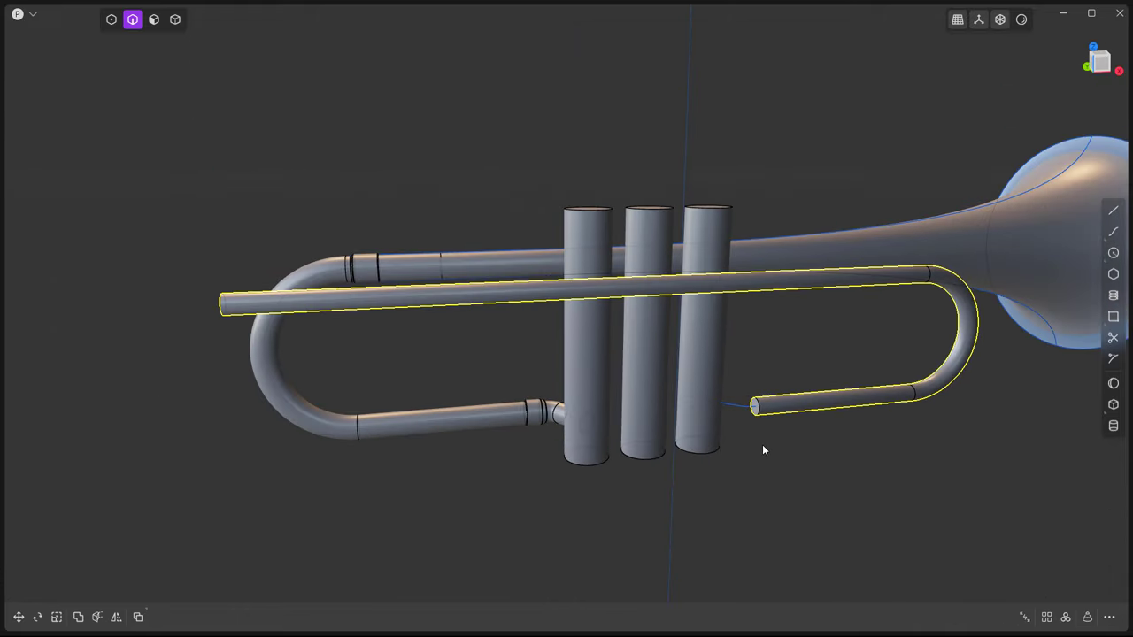
scroll(740, 399, "up", 3)
scroll(711, 400, "up", 3)
Add a cylinder sleeve at the pipe's end, moved and scaled around the pipe.
left_click(1113, 426)
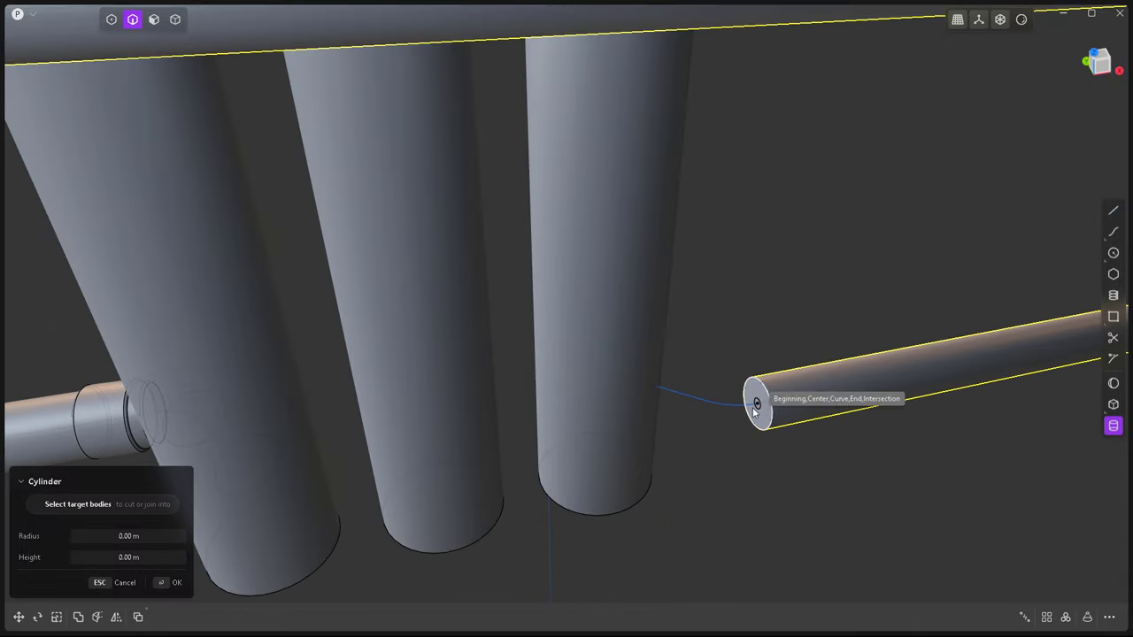
left_click(757, 404)
left_click(736, 377)
left_click(823, 438)
key("g")
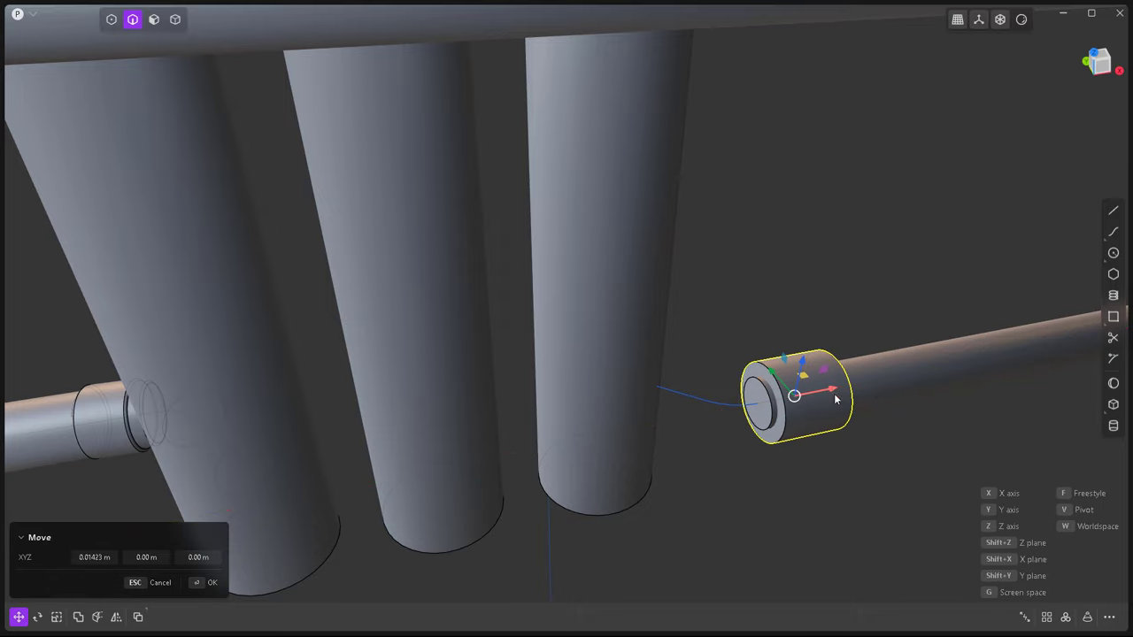
scroll(832, 396, "up", 5)
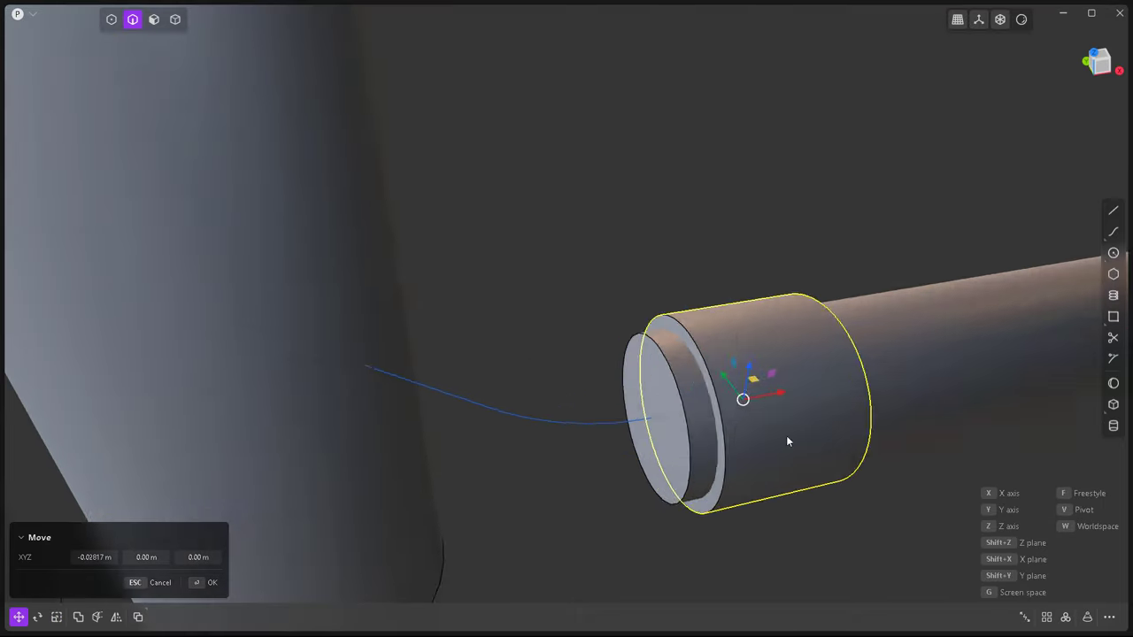
key("s")
left_click(842, 455)
Fillet the sleeve's edge and offset the pipe's end face slightly inward.
key("f")
key("Return")
scroll(791, 426, "down", 2)
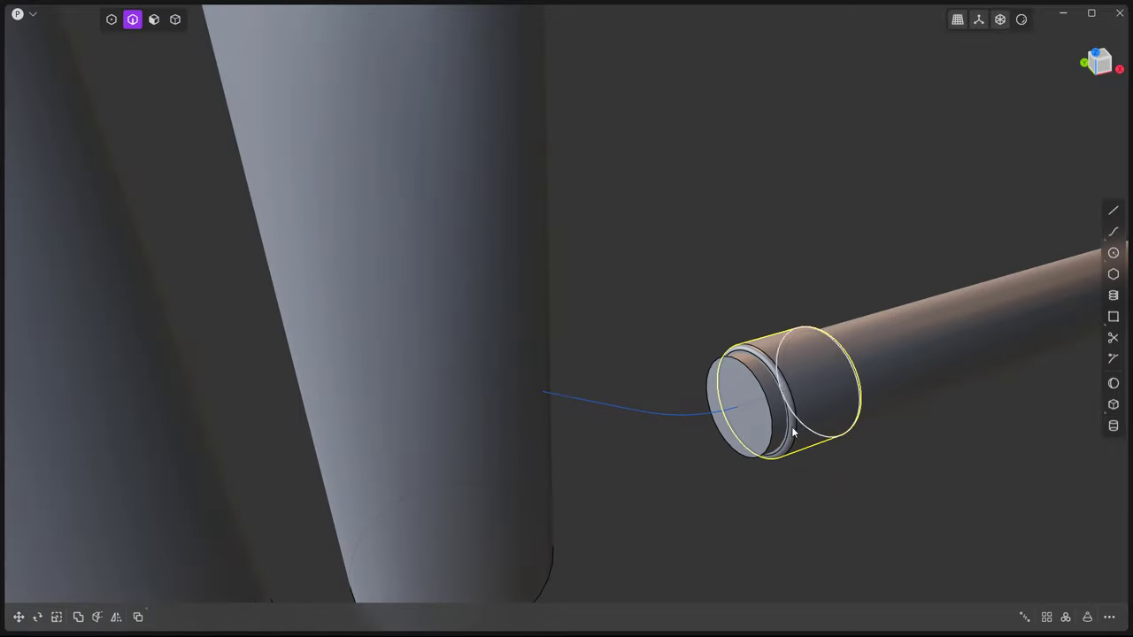
key("3")
left_click(761, 402)
key("o")
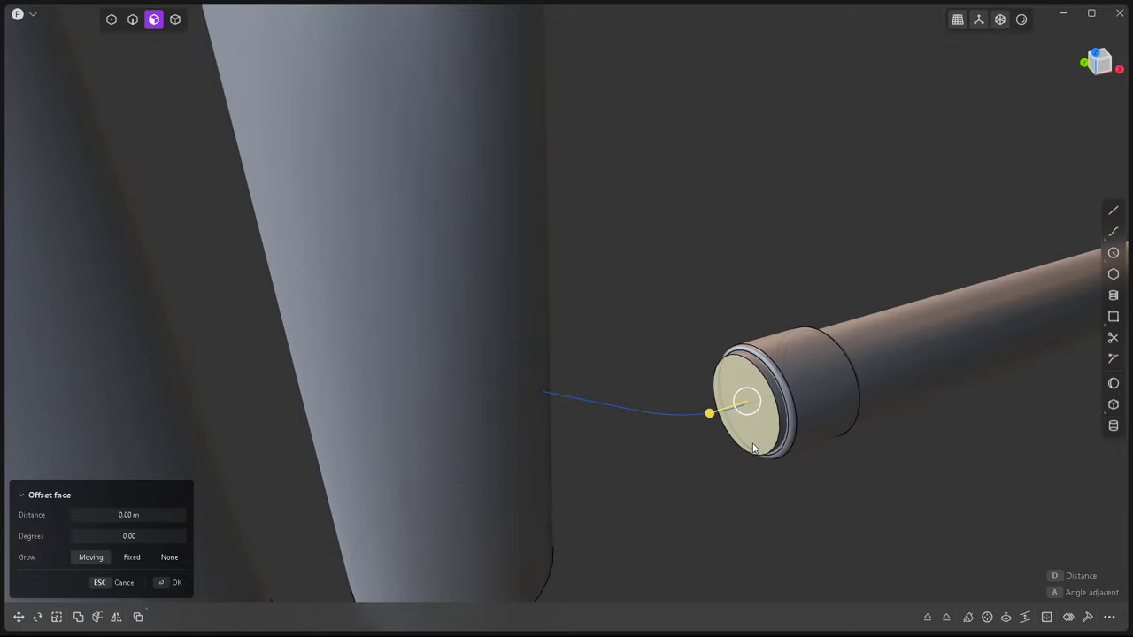
Sweep the end face along the connecting line to form an elbow into the third valve.
key("alt+s")
left_click(675, 413)
middle_click_drag(675, 415, 680, 346)
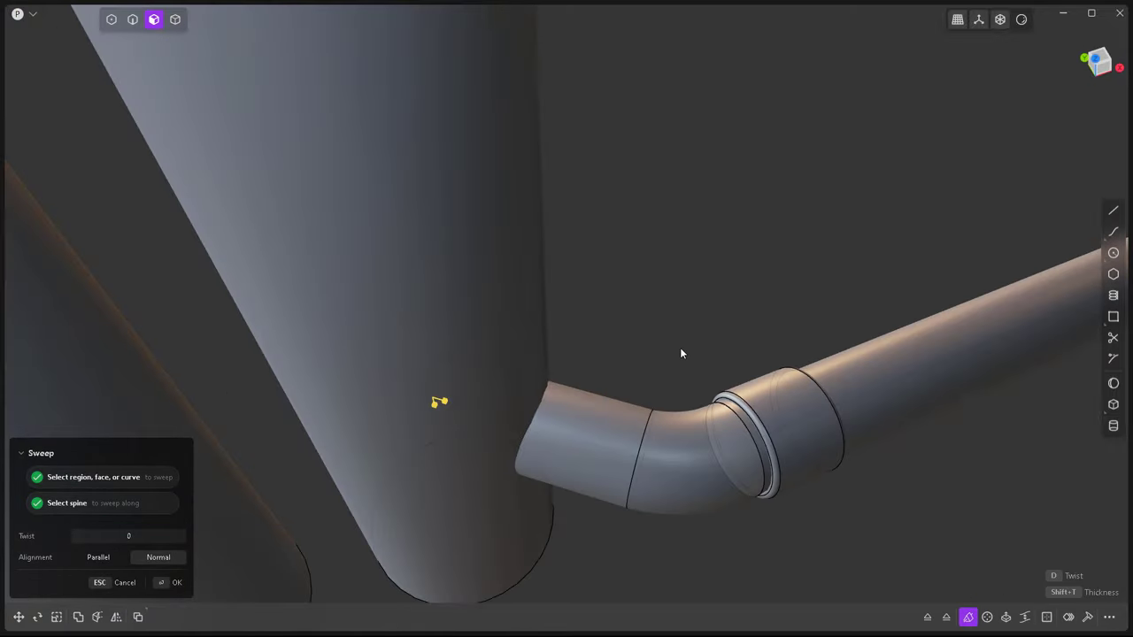
key("Return")
key("4")
scroll(619, 381, "down", 5)
scroll(659, 394, "up", 4)
scroll(718, 435, "down", 5)
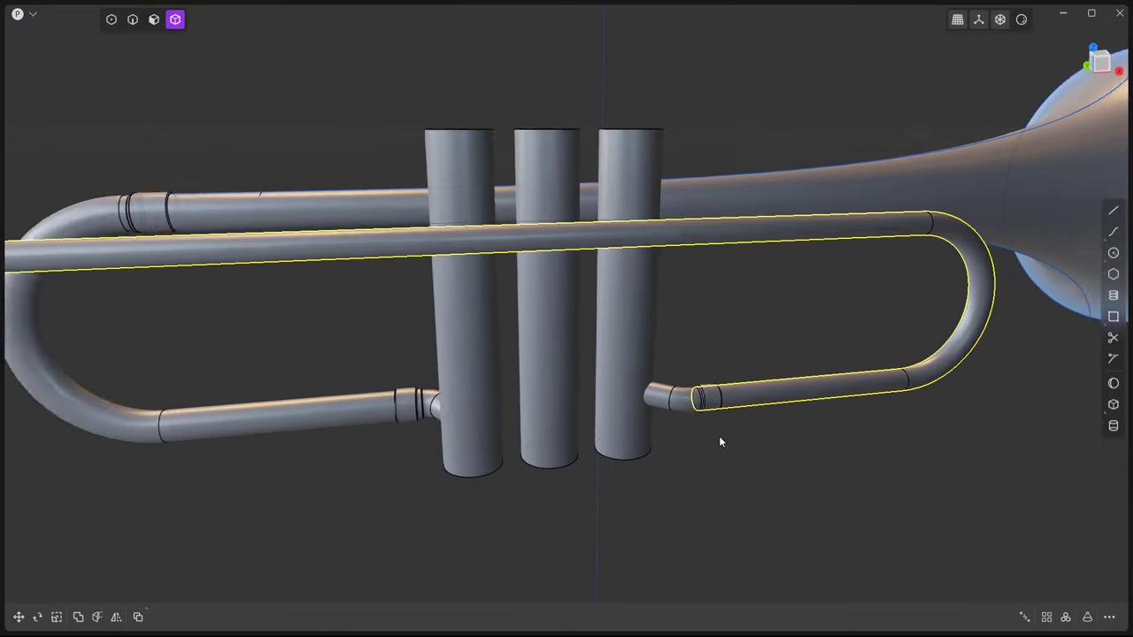
mouse_move(707, 465)
middle_mouse_down()
mouse_move(794, 488)
mouse_move(692, 453)
middle_mouse_up()
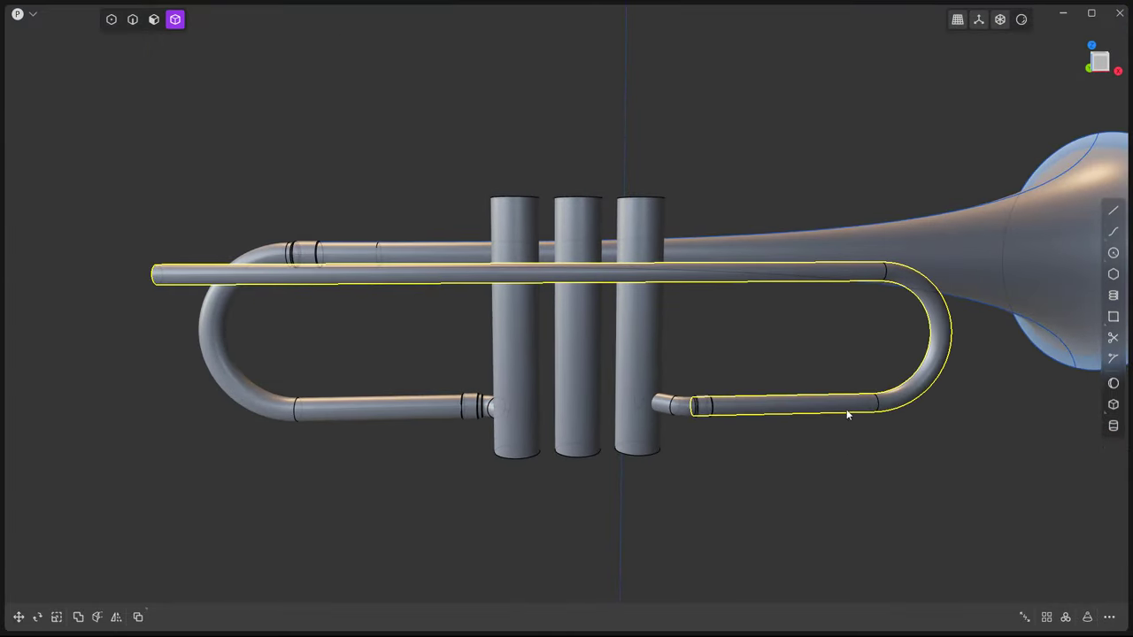
key("KP_1")
Move a copy of the elbow tubing below the trumpet, then undo the scaling attempt.
key("g")
left_click(932, 566)
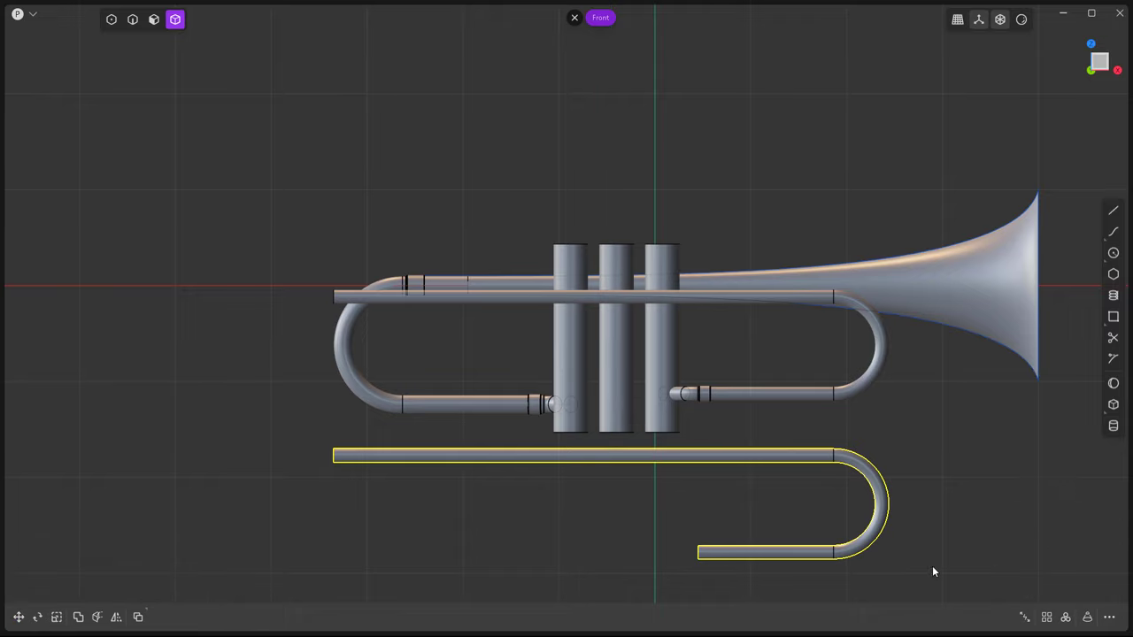
key("s")
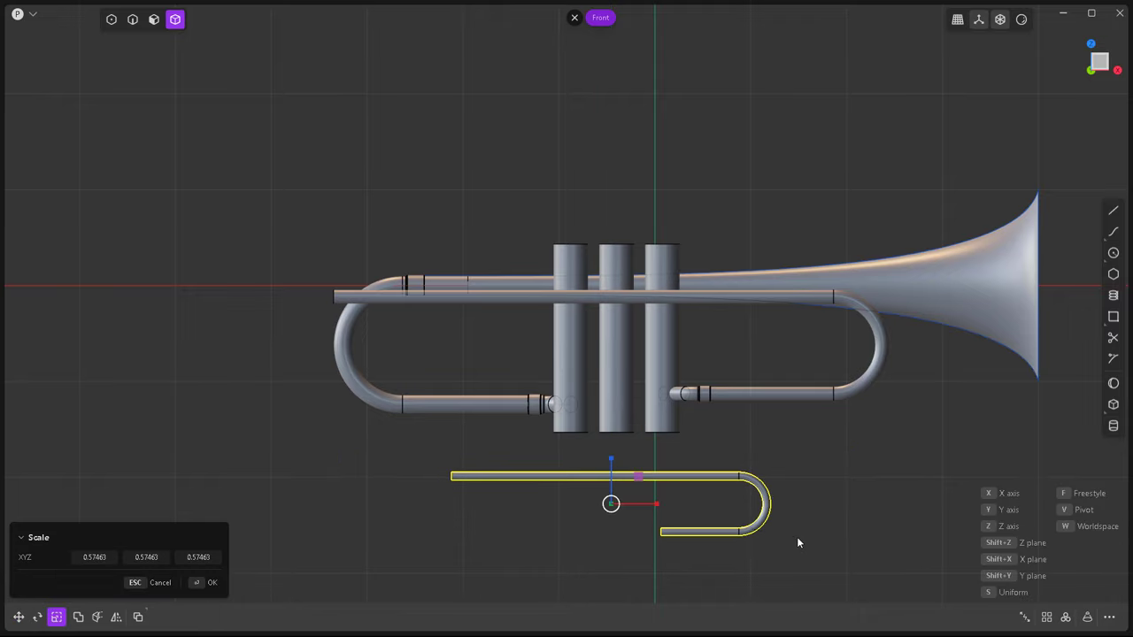
key("Escape")
key("ctrl+z")
Place the elbow path below the trumpet and scale it down to about 0.55.
key("g")
left_click(826, 536)
key("s")
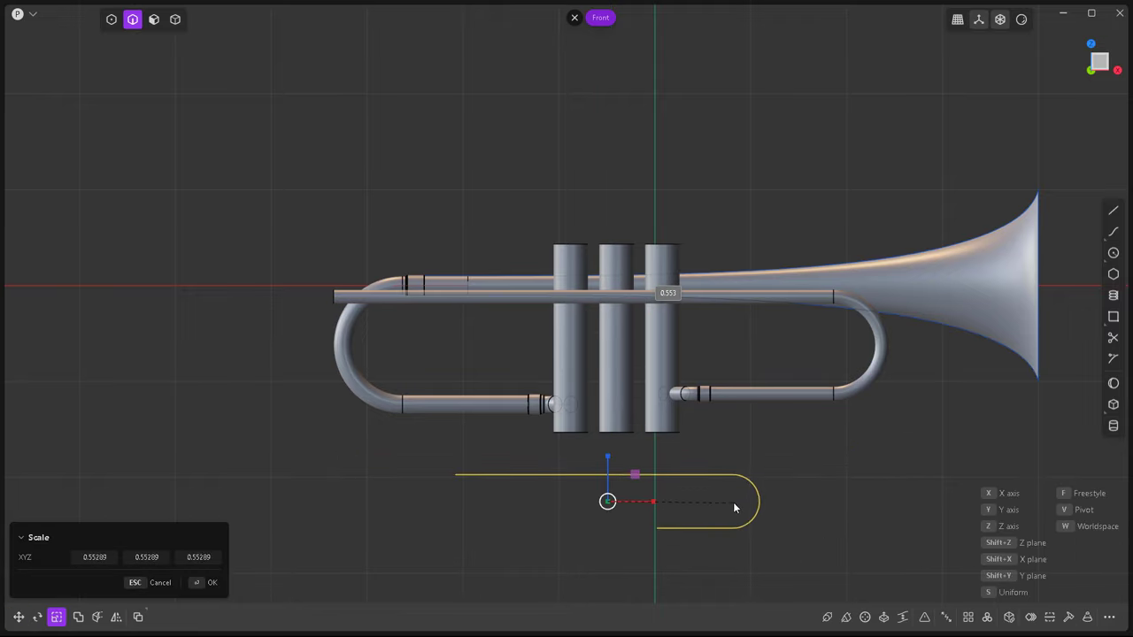
left_click(685, 513)
middle_click_drag(685, 513, 667, 492)
scroll(667, 493, "up", 2)
Pipe the smaller path with a thinner round cross-section.
key("p")
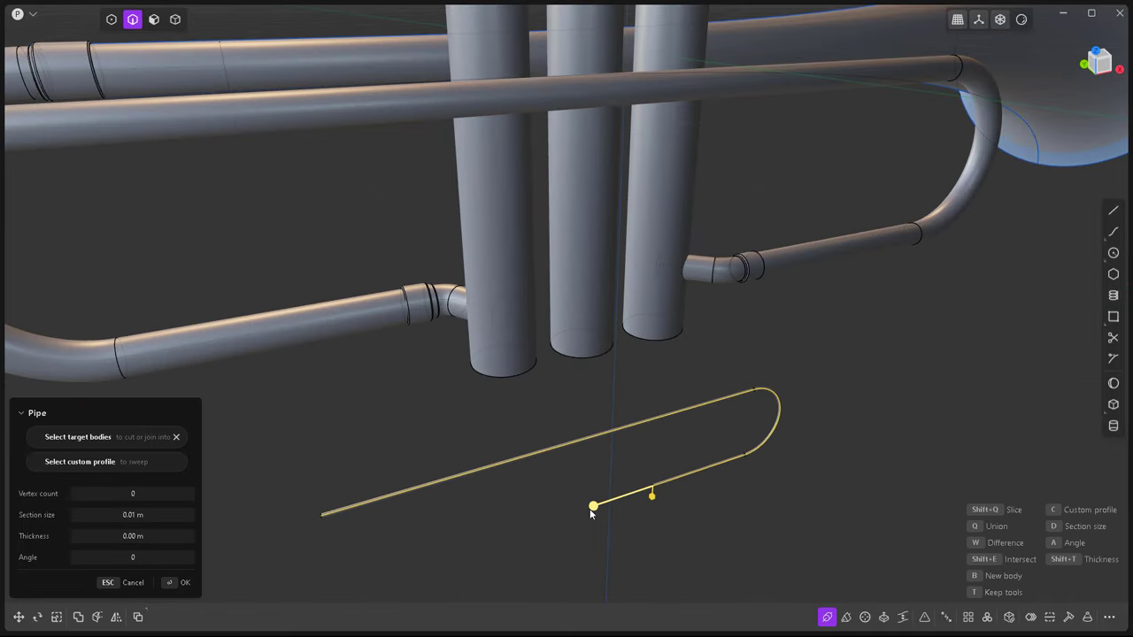
key("d")
mouse_move(777, 546)
middle_mouse_down()
mouse_move(776, 501)
mouse_move(609, 520)
middle_mouse_up()
left_click(701, 546)
Cut the tube with a vertical line and remove the long straight section.
key("1")
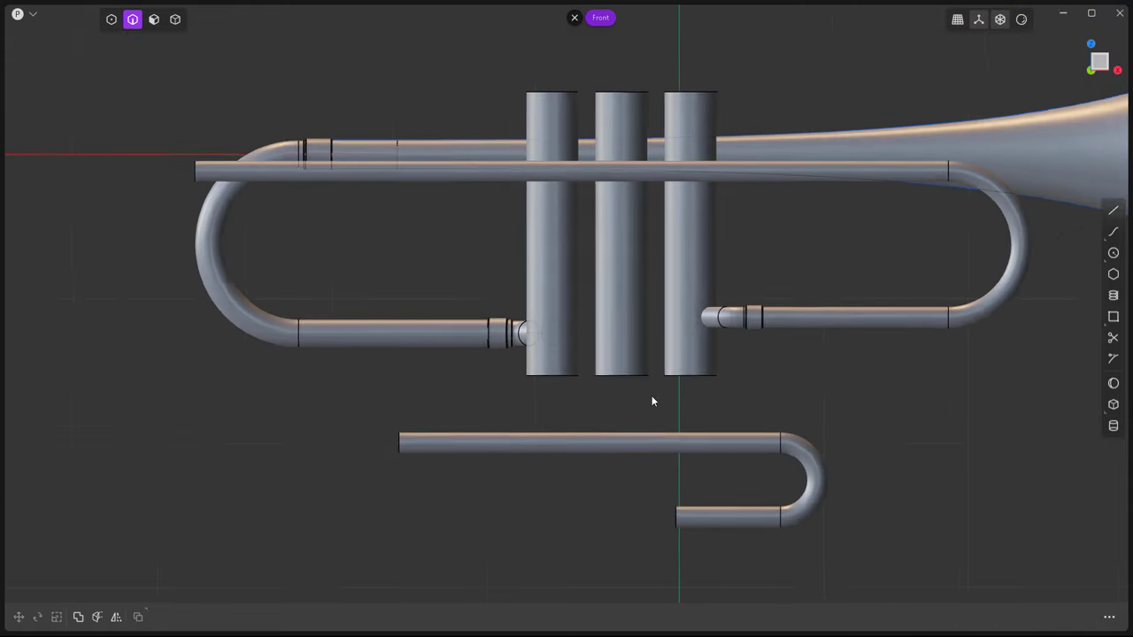
key("l")
key("Escape")
key("f")
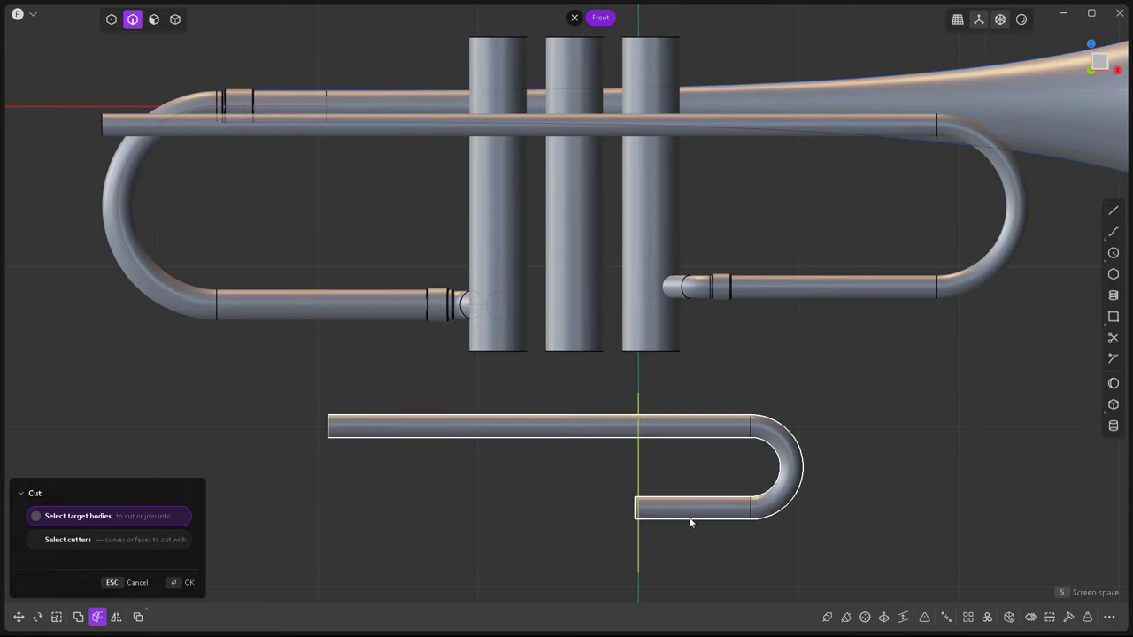
key("Escape")
key("ctrl+z")
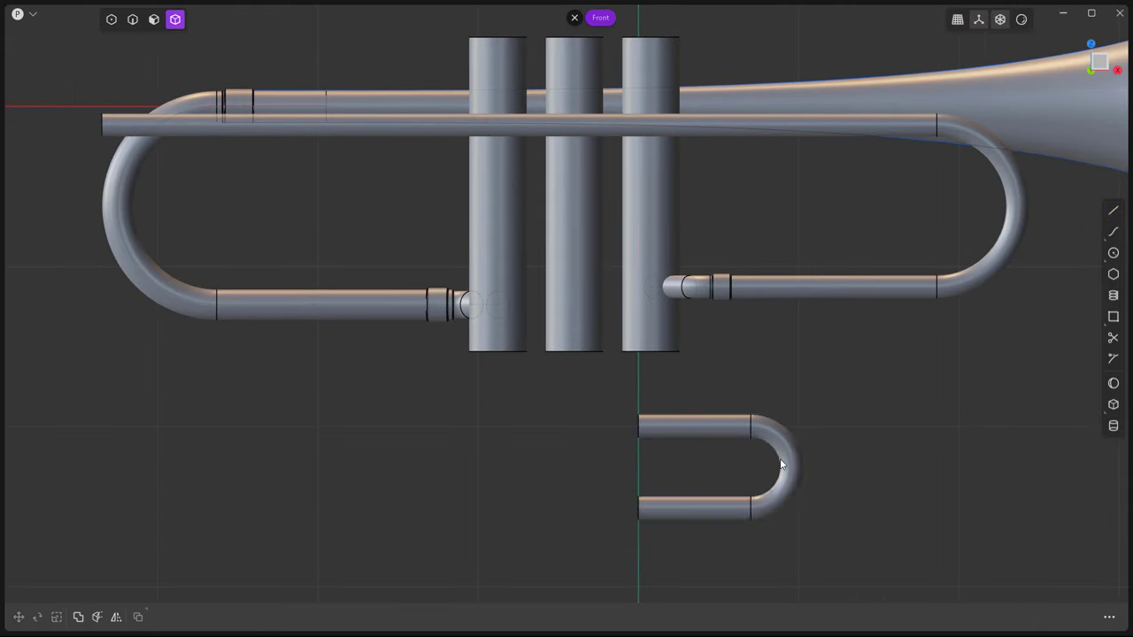
In Top view, flip the new U-shaped tube 180° and move it to the lower left.
left_click(780, 465)
key("7")
key("r")
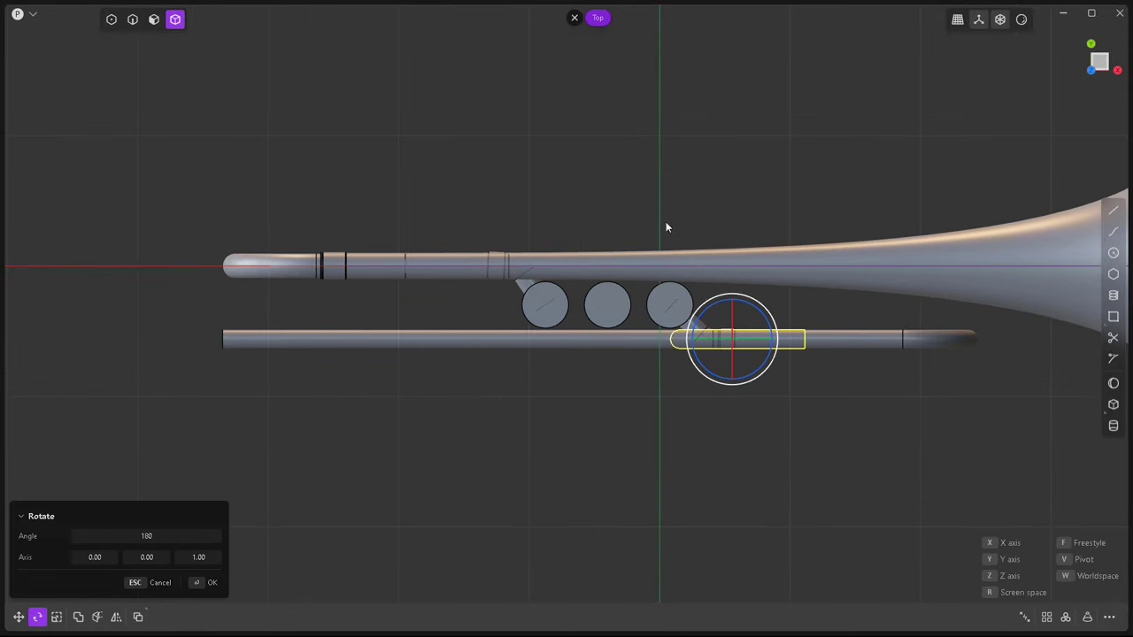
key("g")
left_click(482, 344)
Angle the U-tube 20° and place it beside the lower tube near the first valve.
key("r")
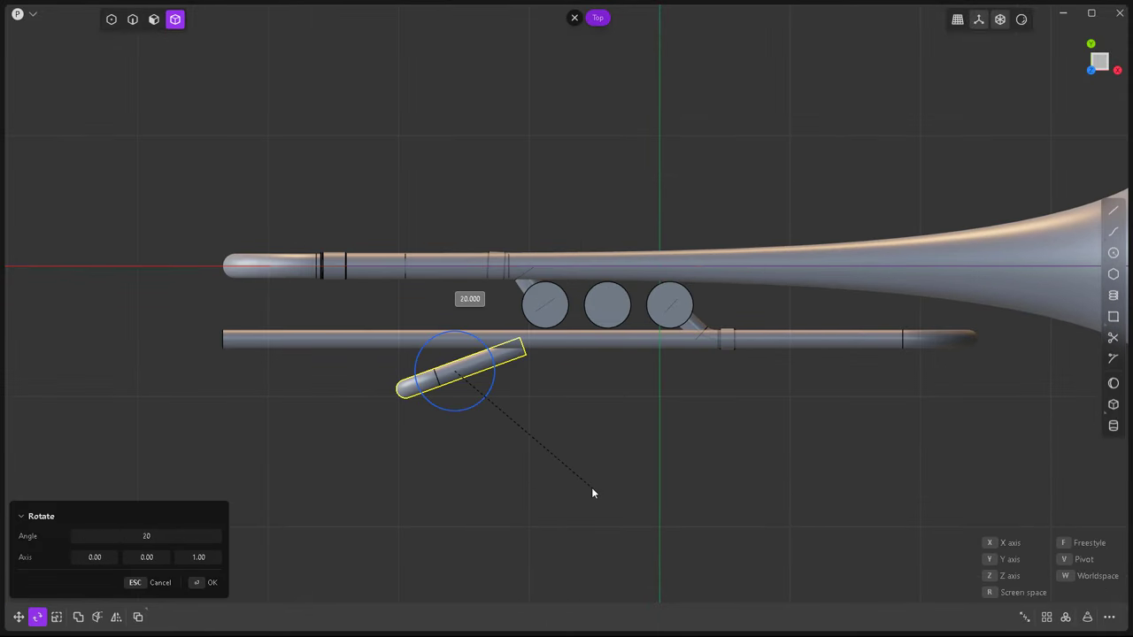
scroll(517, 332, "up", 1)
left_click(518, 332)
scroll(518, 332, "up", 4)
key("g")
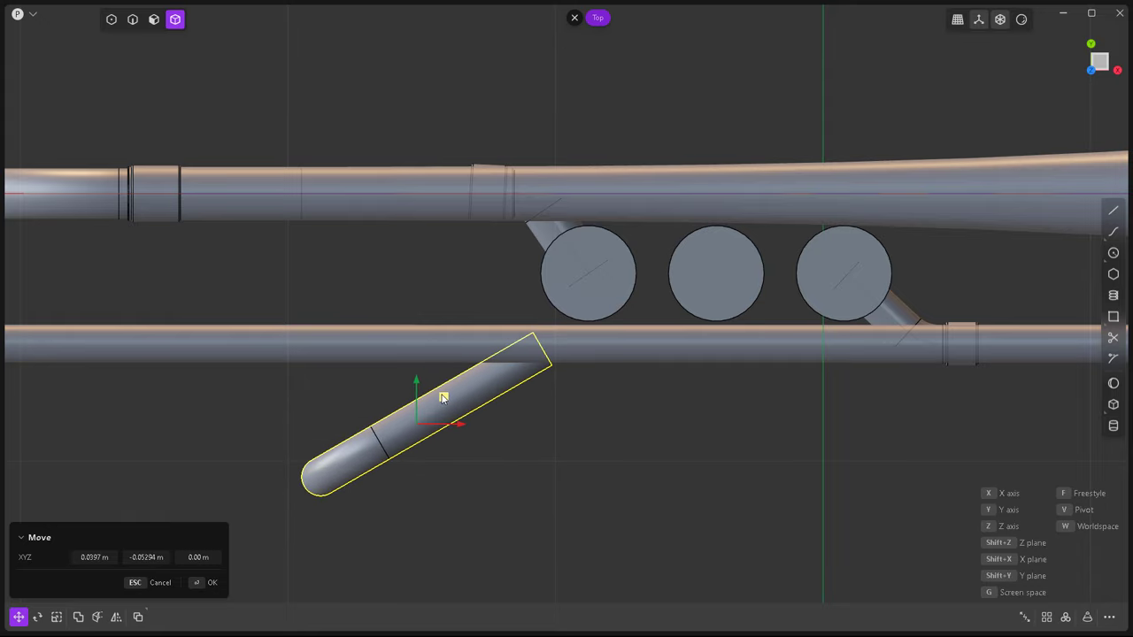
left_click(455, 399)
key("l")
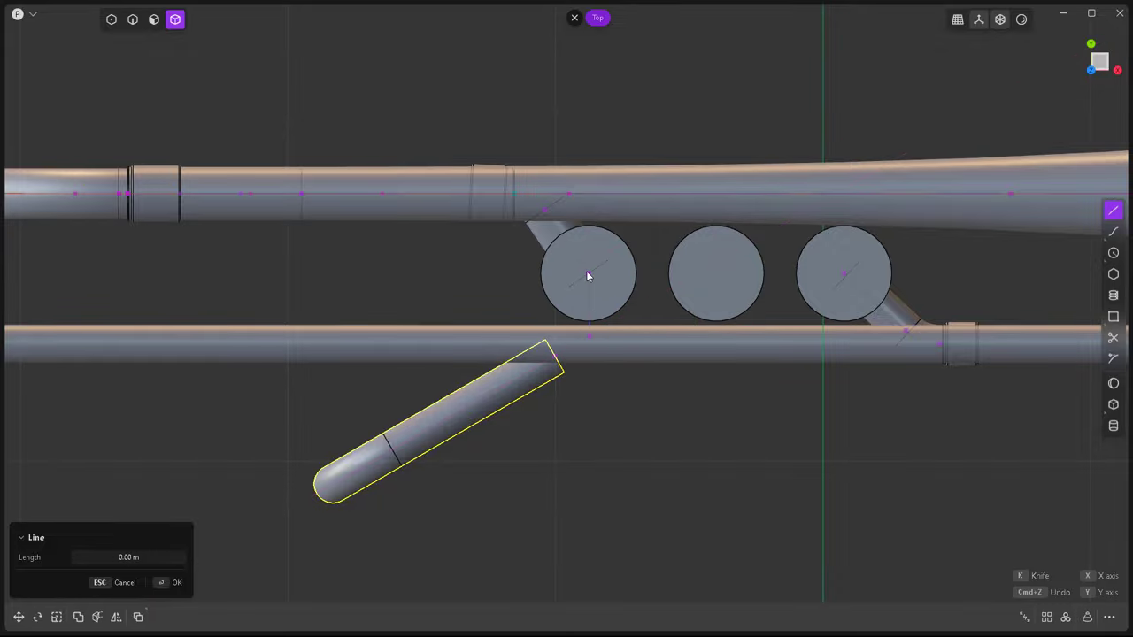
Duplicate the drawn bend curve and snap the copy to the U-tube's other end.
middle_click_drag(586, 277, 587, 345)
scroll(550, 450, "up", 3)
scroll(569, 457, "up", 2)
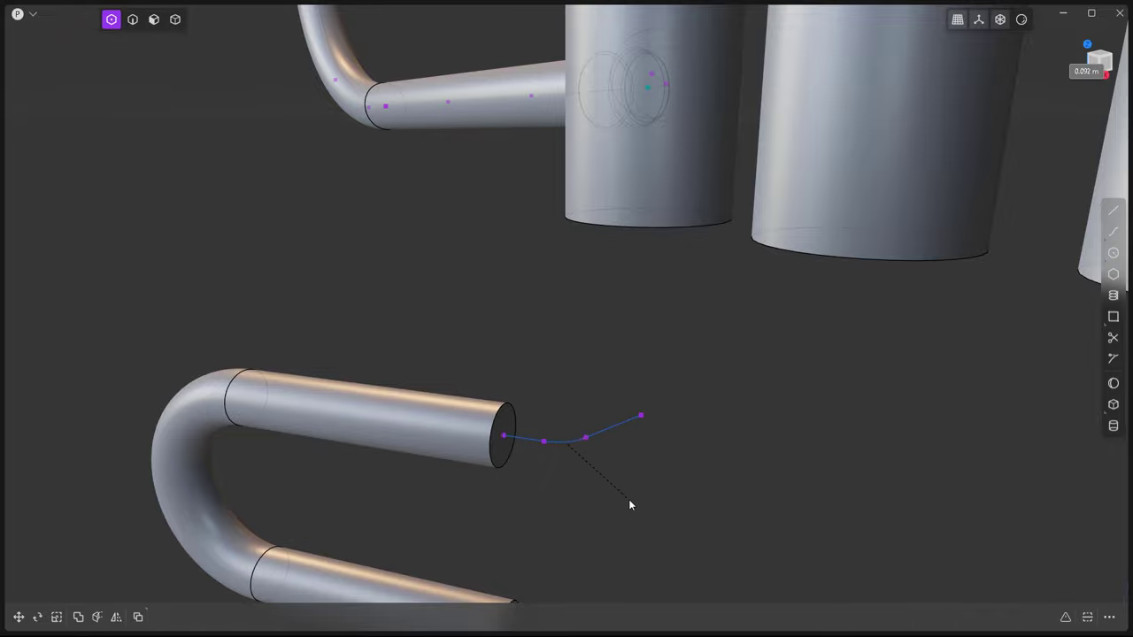
mouse_move(630, 505)
middle_mouse_down()
mouse_move(568, 410)
mouse_move(567, 483)
middle_mouse_up()
key("2")
key("g")
left_click(510, 532)
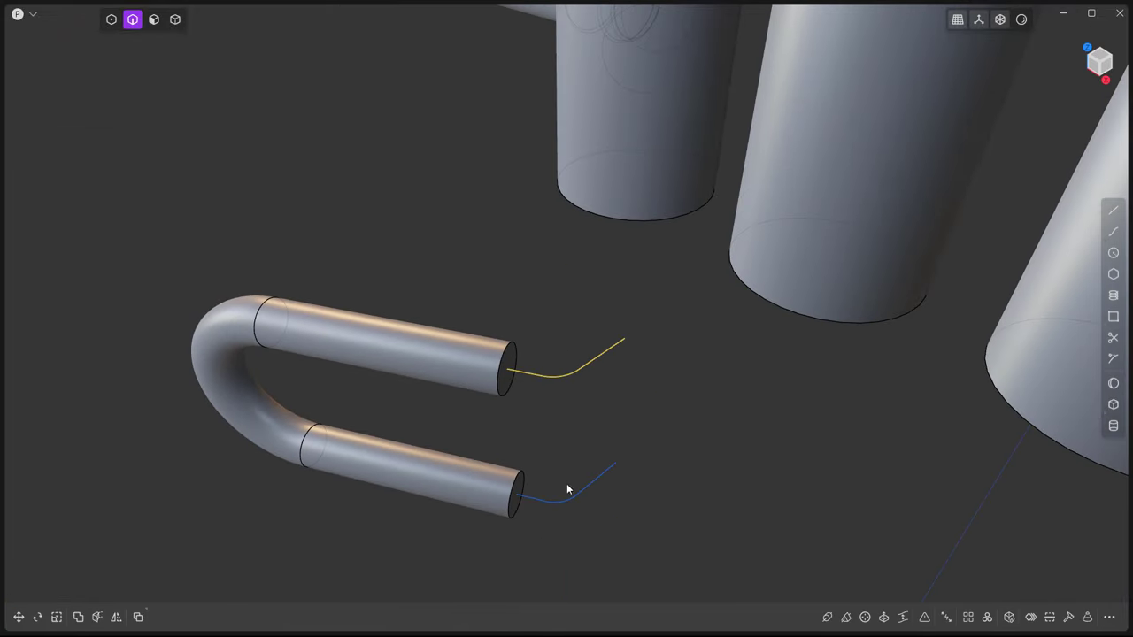
Offset the tube end face and sweep both tube ends along the bend curves.
left_click(507, 383)
key("o")
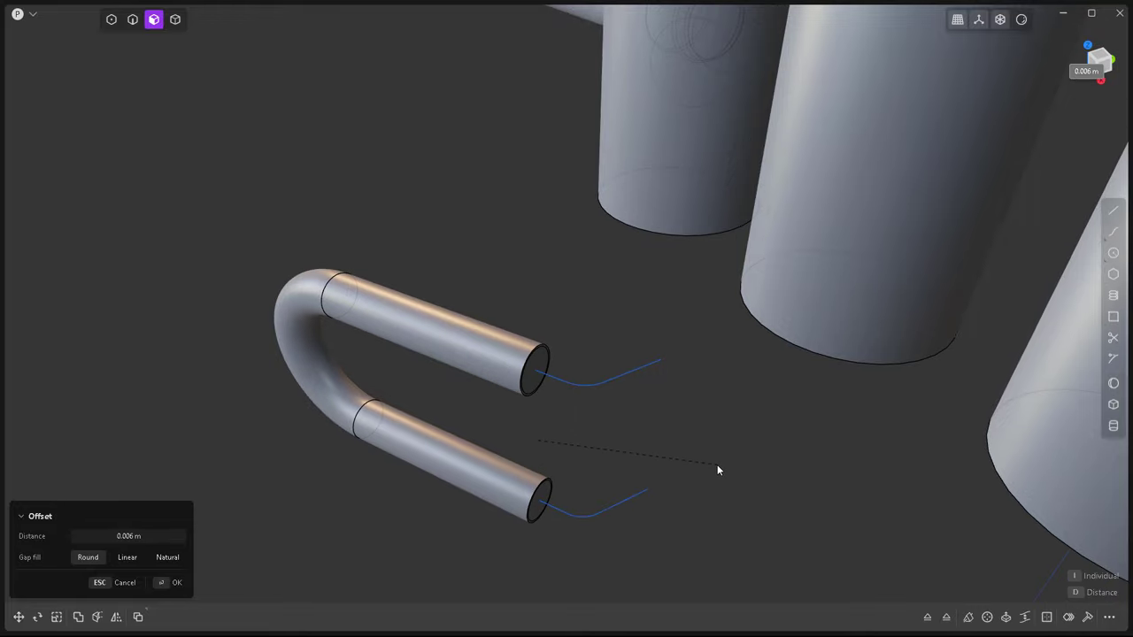
left_click(717, 469)
left_click(967, 617)
mouse_move(600, 384)
middle_mouse_down()
mouse_move(765, 432)
mouse_move(603, 488)
middle_mouse_up()
key("Return")
middle_click_drag(503, 461, 545, 493)
In Top view, move the extended slide so it plugs into the first valve casing.
key("KP_7")
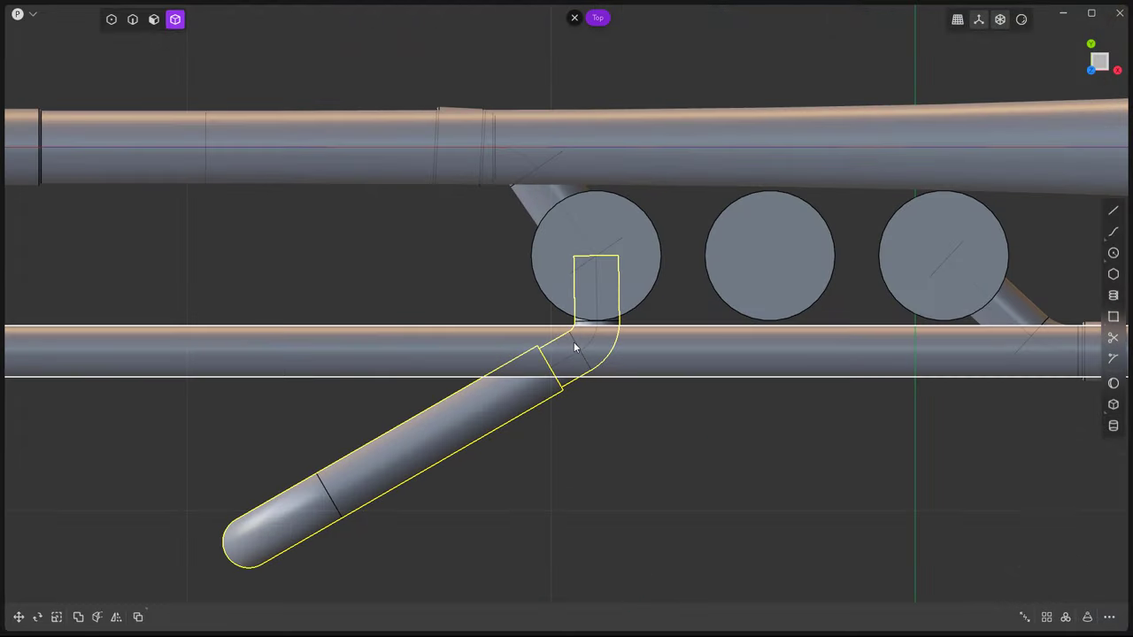
key("g")
mouse_move(403, 394)
middle_mouse_down()
mouse_move(602, 339)
mouse_move(626, 358)
mouse_move(633, 387)
middle_mouse_up()
scroll(602, 339, "up", 2)
left_click(632, 393)
key("2")
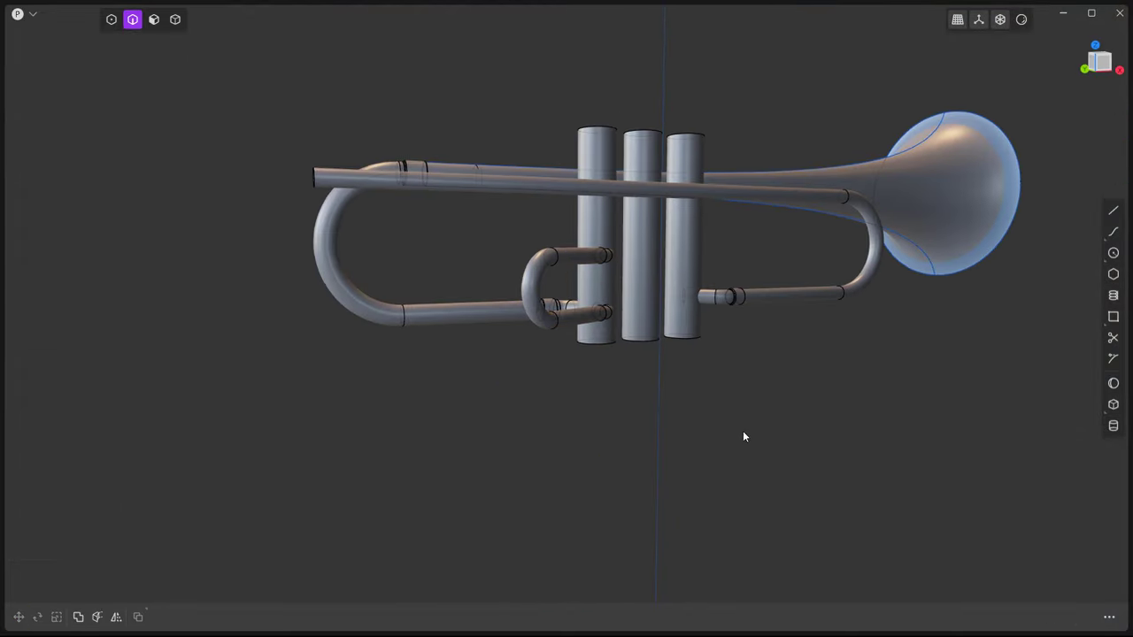
mouse_move(742, 430)
middle_mouse_down()
mouse_move(667, 328)
mouse_move(677, 256)
mouse_move(736, 400)
middle_mouse_up()
Fillet the ring edge at the end of the U-shaped slide.
scroll(736, 400, "up", 3)
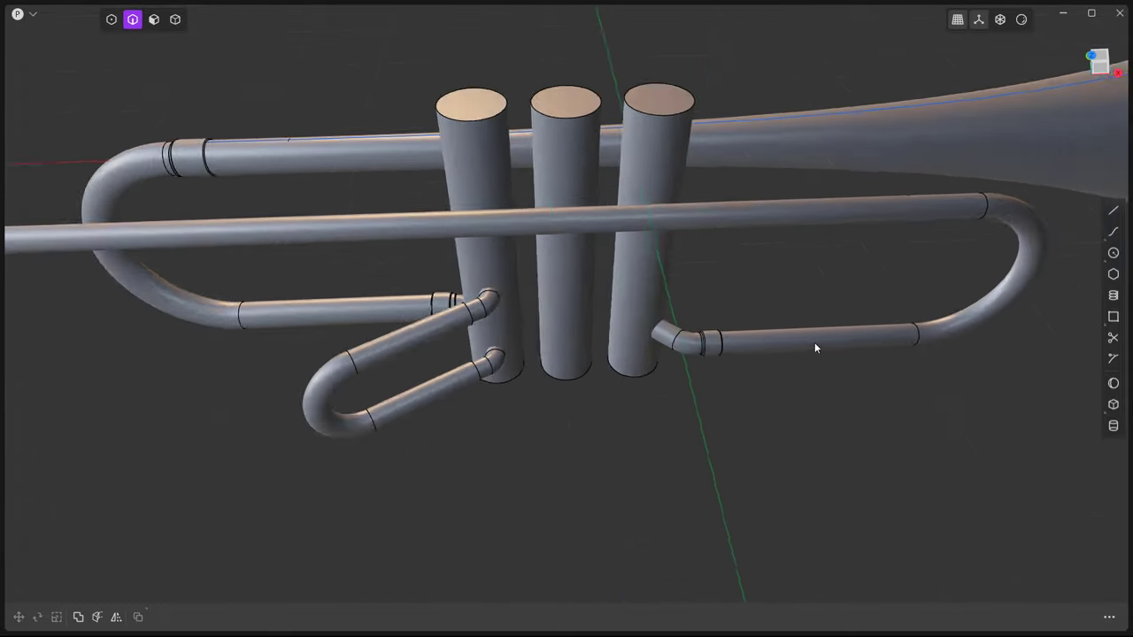
scroll(814, 341, "up", 2)
key("4")
left_click(349, 397)
key("shift+equal")
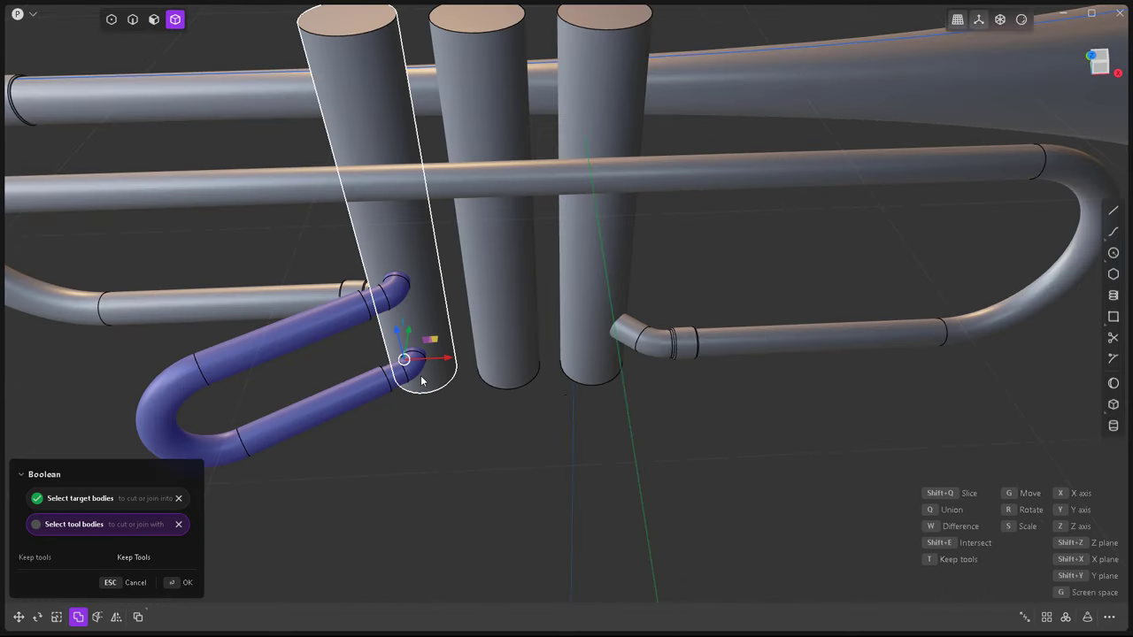
key("Escape")
middle_click_drag(417, 342, 372, 265)
scroll(350, 181, "up", 5)
key("2")
left_click(349, 181)
key("f")
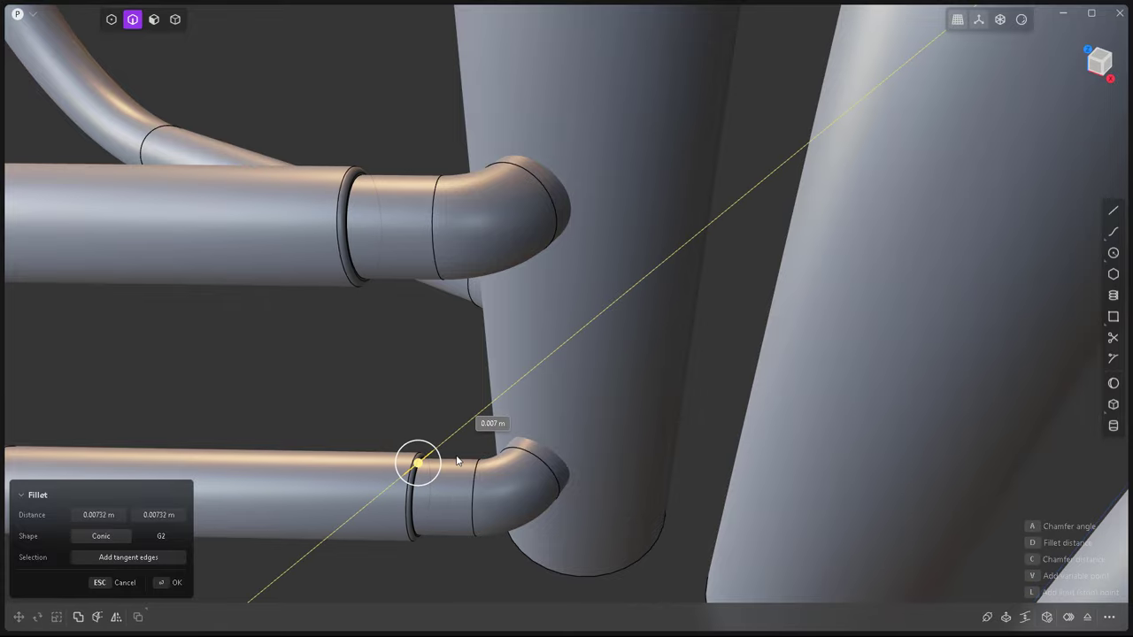
key("Return")
scroll(463, 518, "down", 5)
Duplicate the slide, scale the copy smaller, and slide it along X to the middle valve.
key("4")
left_click(462, 517)
key("g")
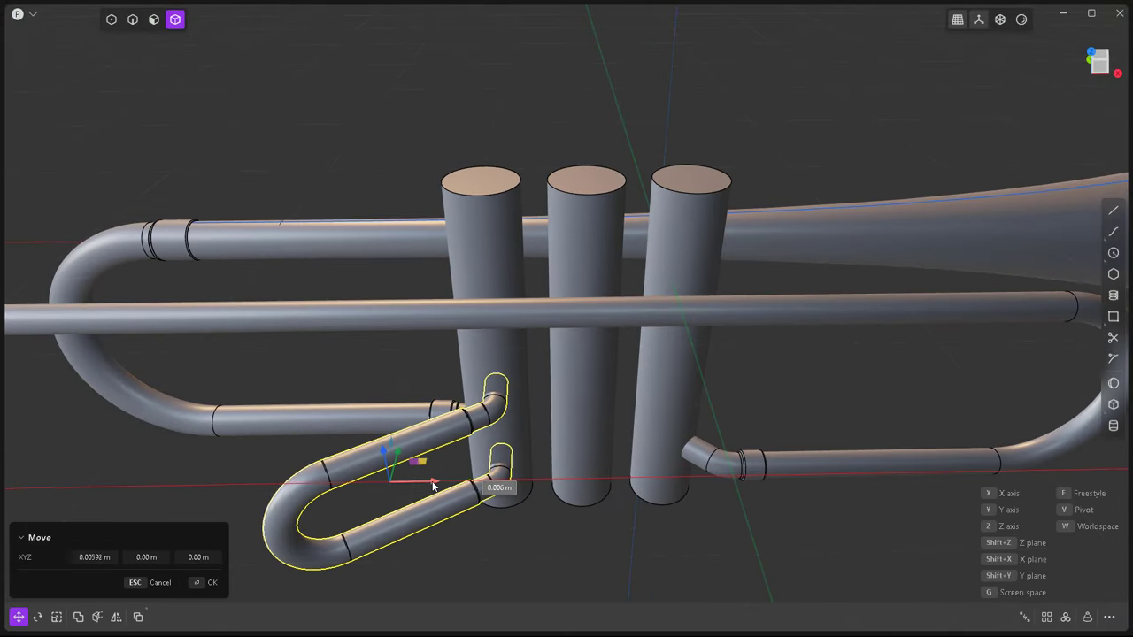
middle_click_drag(498, 473, 649, 497)
left_click(649, 496)
key("s")
left_click(582, 503)
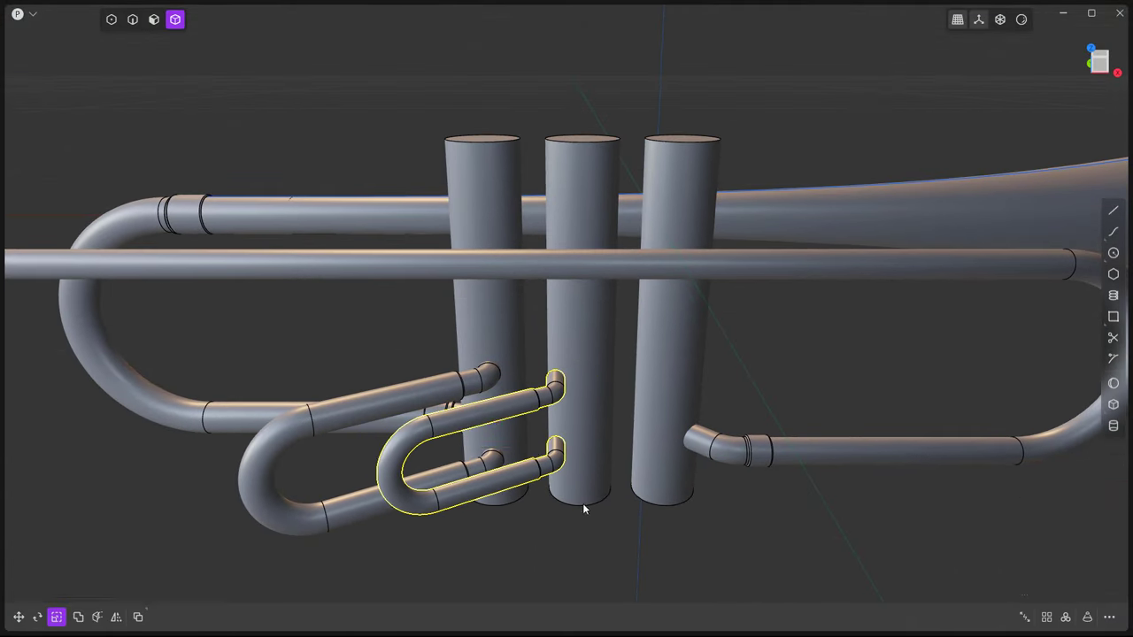
key("g")
key("x")
left_click(543, 452)
scroll(662, 518, "down", 5)
From the left side view, add a small connector cylinder between the valve casings.
middle_click_drag(662, 519, 693, 477)
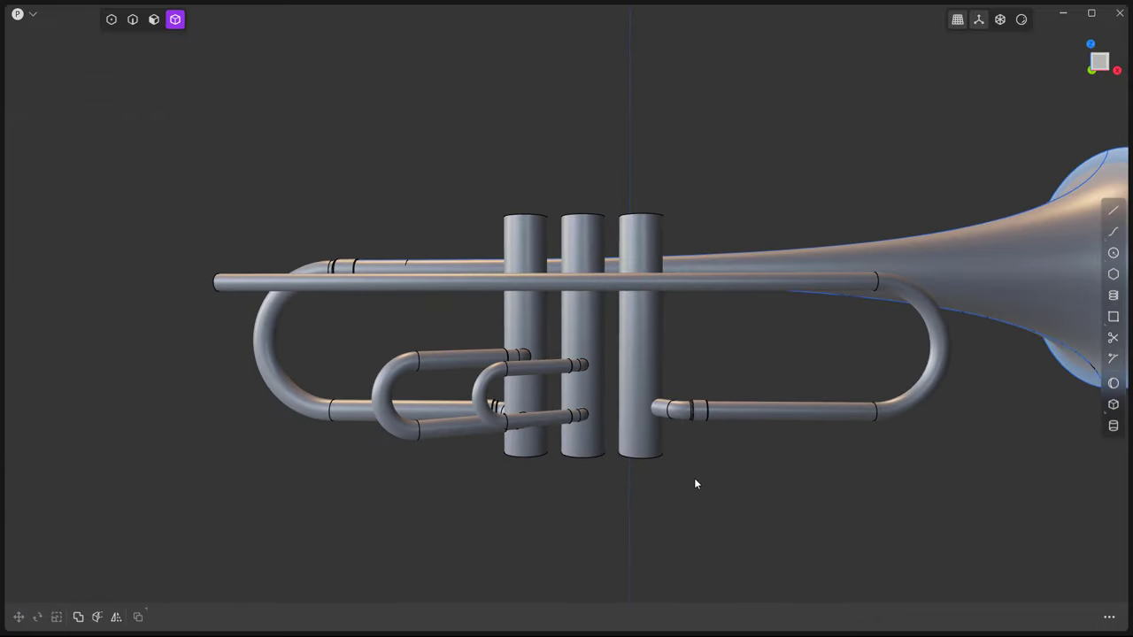
key("ctrl+KP_3")
key("shift+c")
left_click(690, 381)
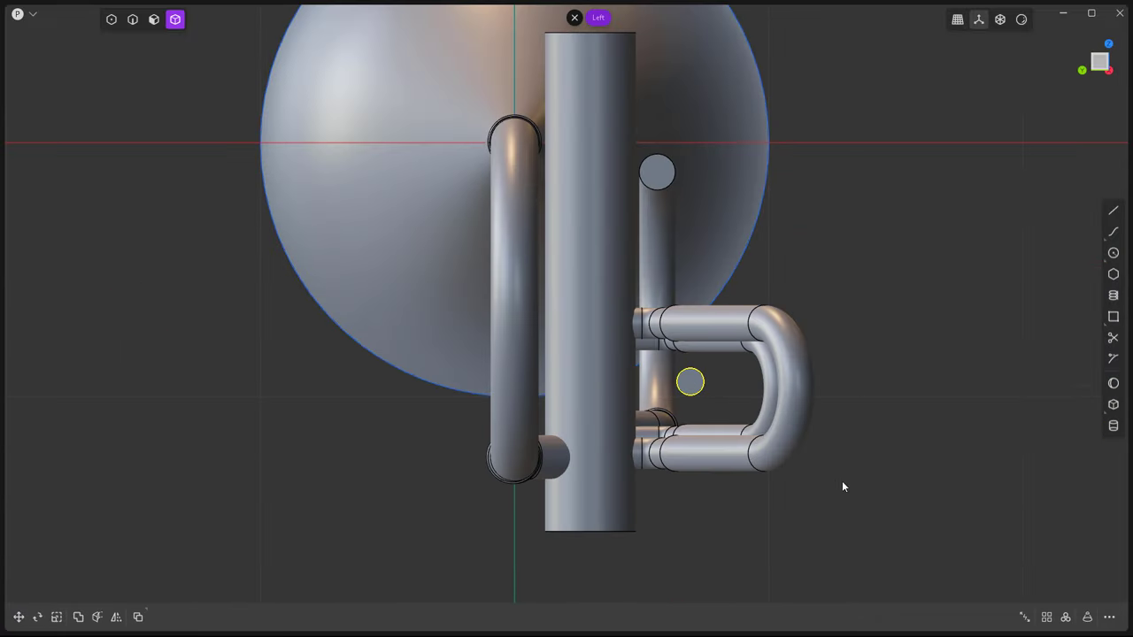
key("g")
middle_click_drag(547, 372, 582, 455)
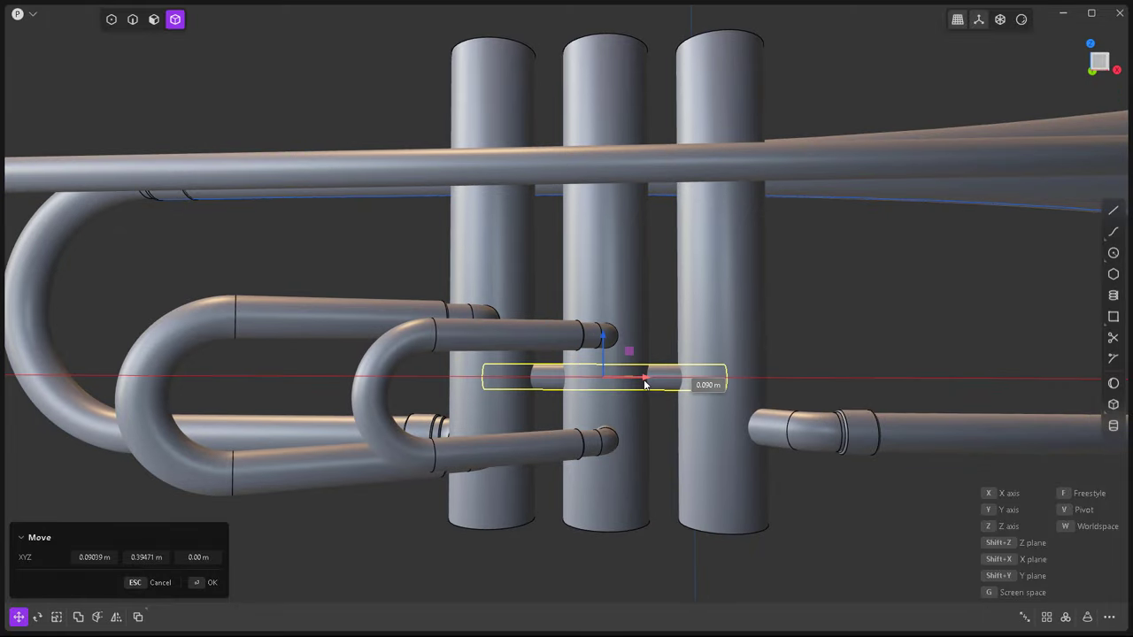
mouse_move(625, 99)
middle_mouse_down()
mouse_move(748, 474)
mouse_move(714, 436)
mouse_move(593, 375)
mouse_move(635, 439)
mouse_move(495, 390)
middle_mouse_up()
left_click(748, 474)
Select the third valve casing and line up a straight front view.
scroll(495, 389, "up", 2)
scroll(506, 187, "up", 2)
scroll(508, 193, "down", 3)
left_click(622, 228)
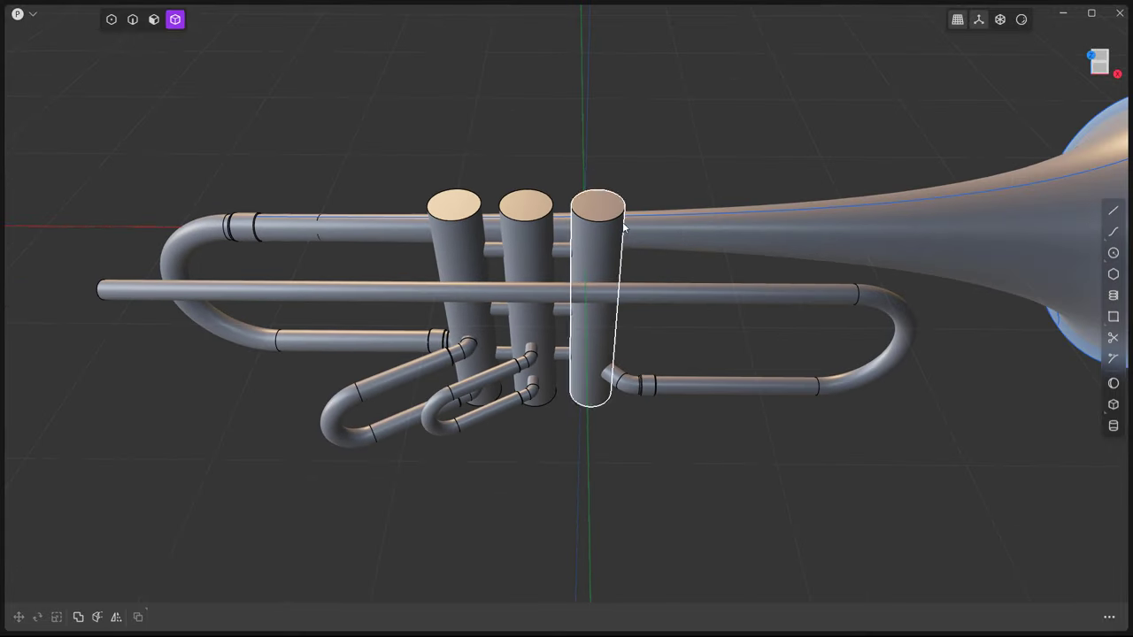
middle_click_drag(595, 196, 616, 438)
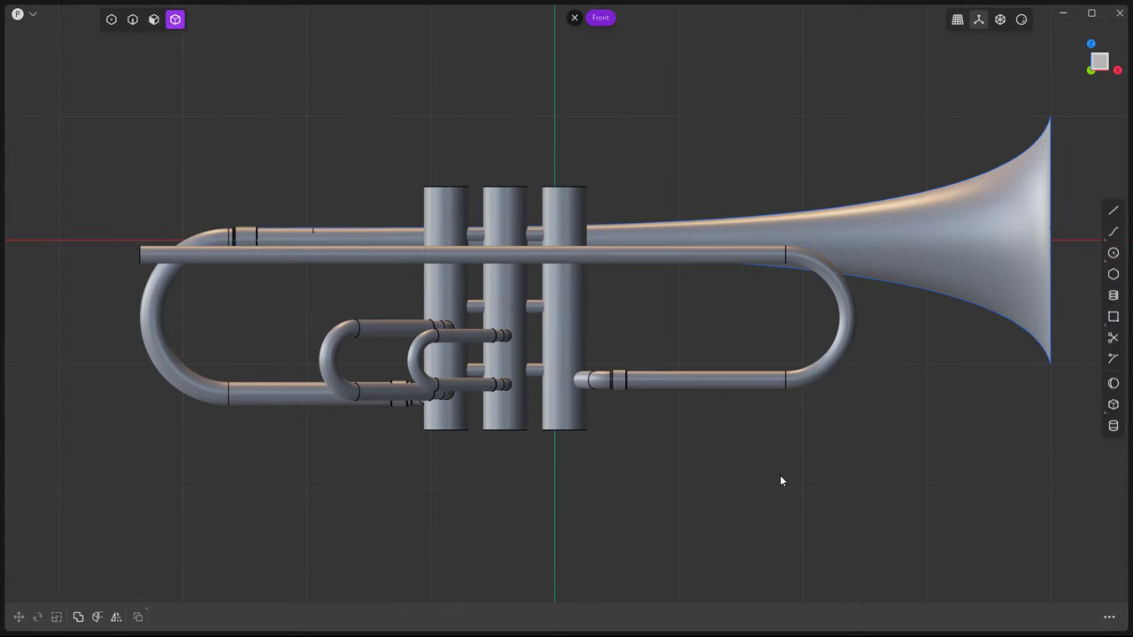
Draw a cap cylinder on top of the first valve casing.
scroll(432, 217, "up", 3)
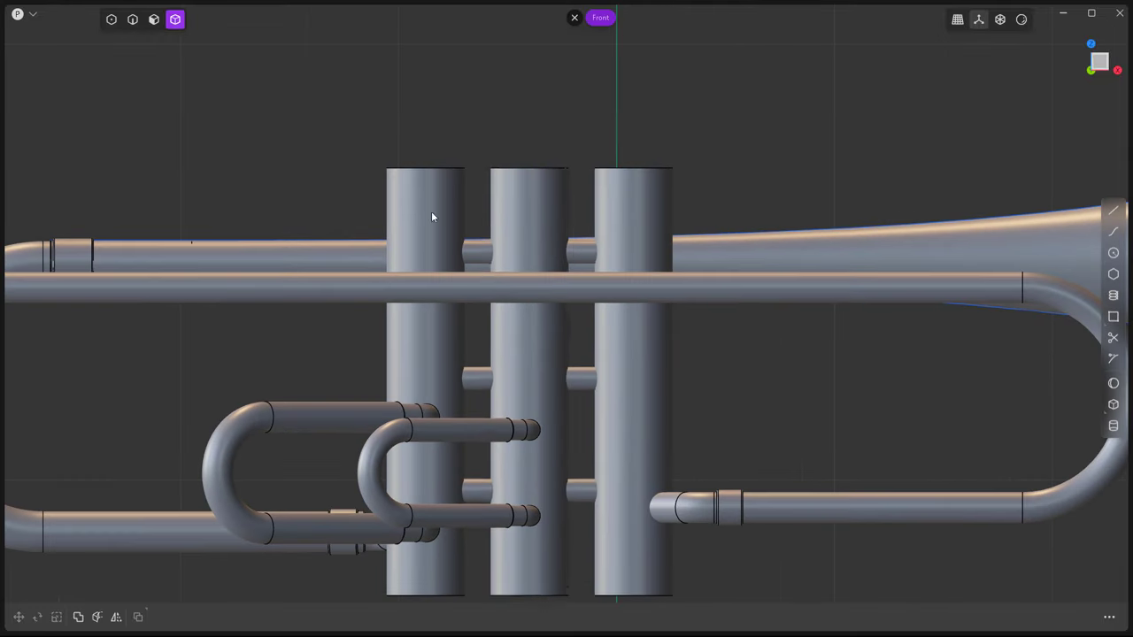
left_click(483, 164)
scroll(483, 164, "up", 3)
left_click(450, 218)
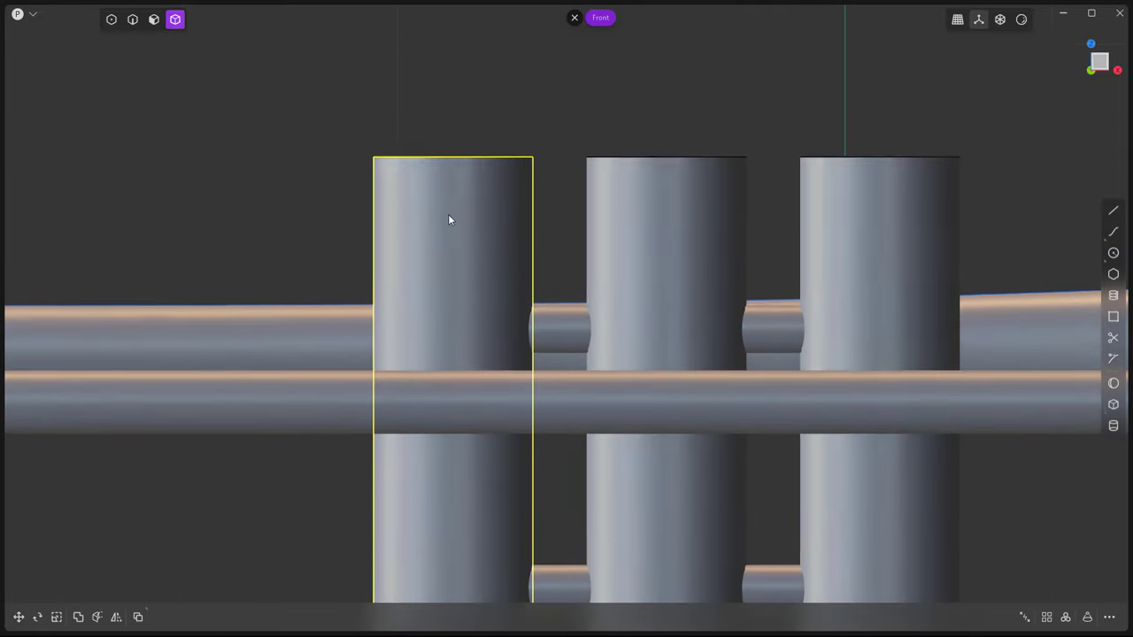
middle_click_drag(450, 218, 488, 427)
left_click(1112, 429)
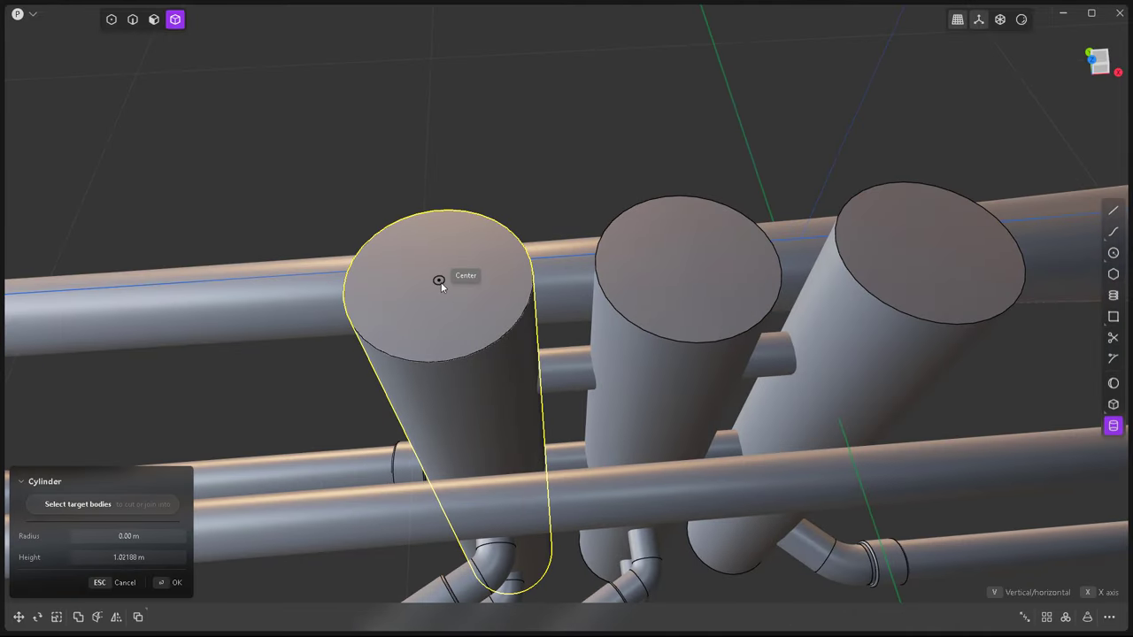
left_click(508, 334)
mouse_move(478, 258)
middle_mouse_down()
mouse_move(454, 378)
mouse_move(470, 183)
middle_mouse_up()
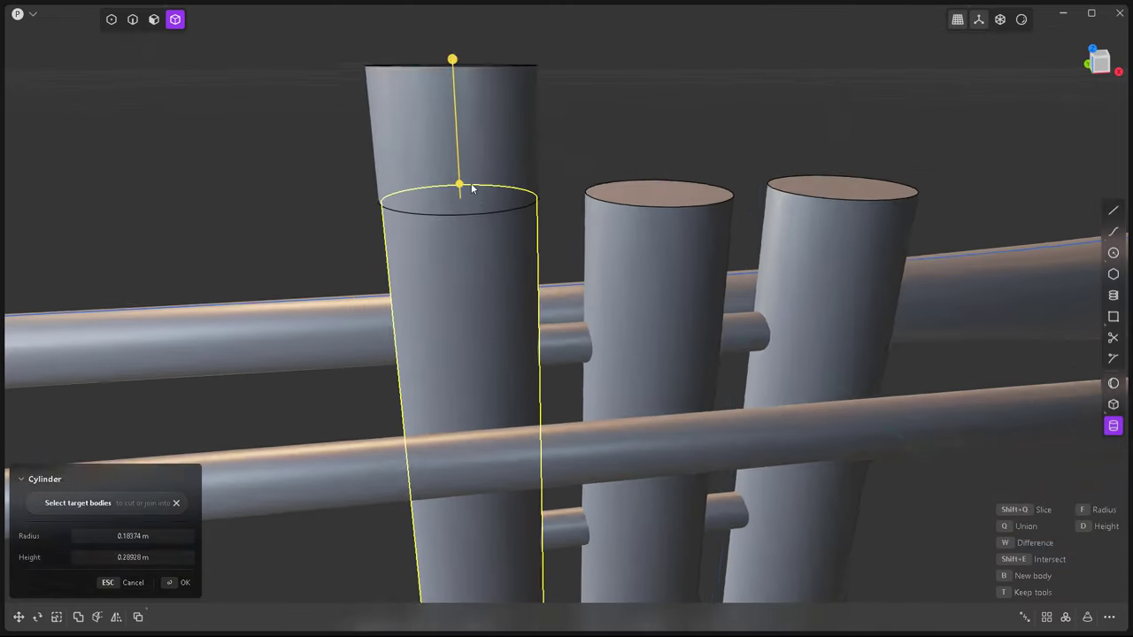
left_click(483, 221)
Run a pipe of about 0.016 m section around the casing's circular edge.
scroll(471, 229, "up", 3)
left_click(484, 115)
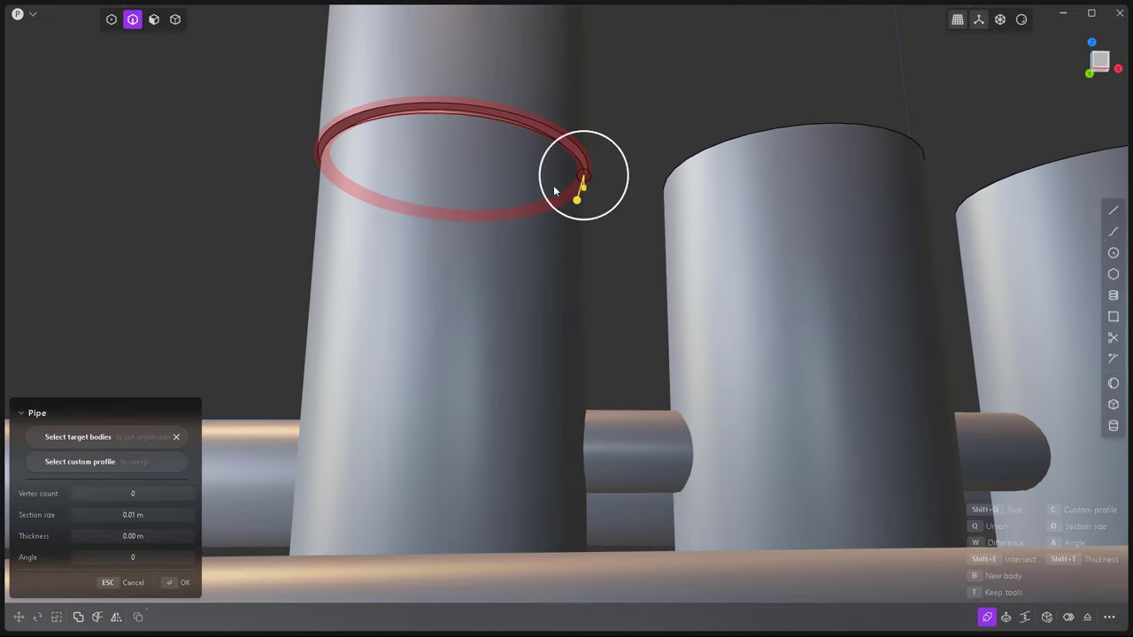
left_click_drag(572, 201, 569, 216)
middle_click_drag(569, 216, 509, 316)
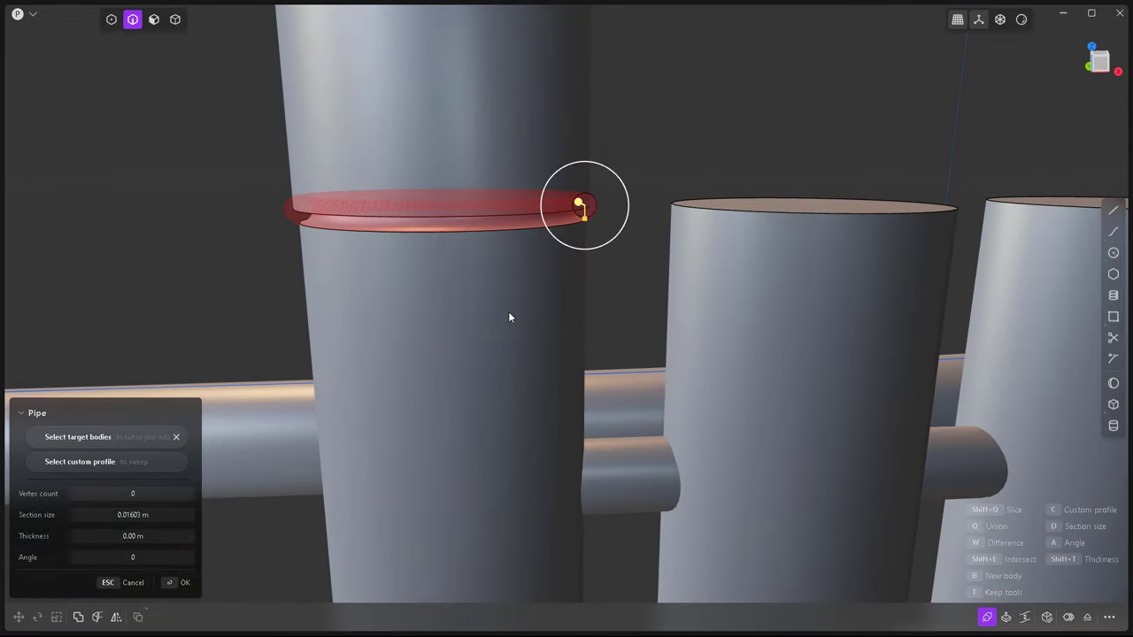
key("Return")
Scale the pipe ring along Z by about 1.74 to stretch it vertically.
key("s")
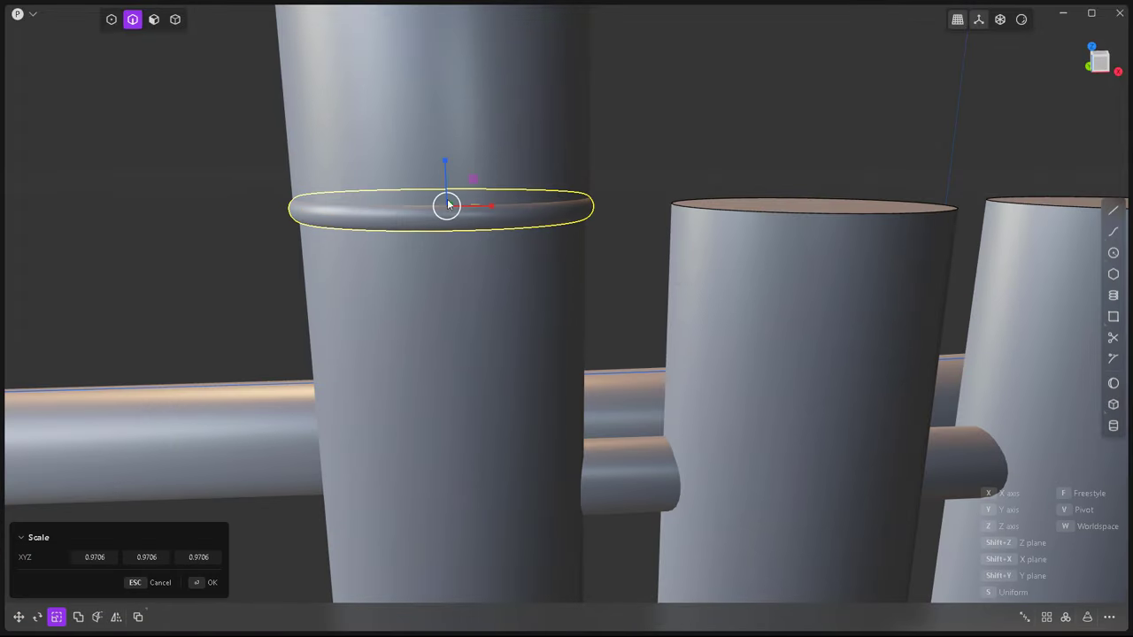
key("Escape")
key("s")
key("z")
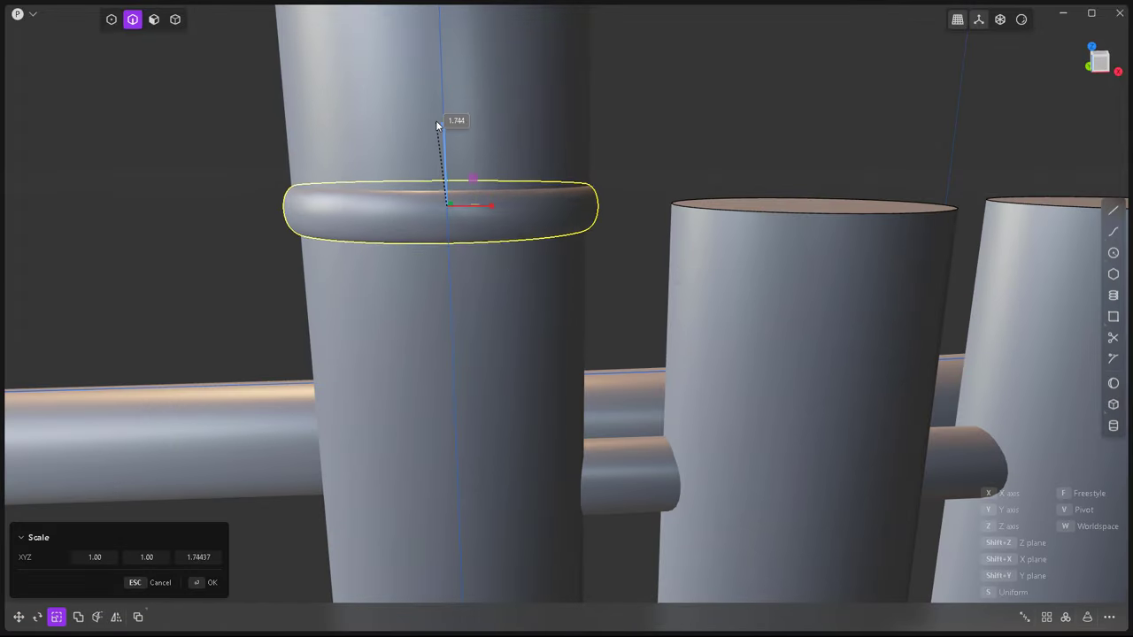
mouse_move(437, 125)
middle_mouse_down()
mouse_move(475, 283)
mouse_move(644, 305)
mouse_move(584, 329)
mouse_move(520, 254)
mouse_move(472, 263)
mouse_move(472, 158)
middle_mouse_up()
key("Return")
Try offsetting, moving and filleting the upper cap piece, cancelling each attempt.
left_click(467, 101)
key("o")
key("Escape")
key("o")
key("4")
key("Escape")
key("g")
scroll(460, 238, "up", 3)
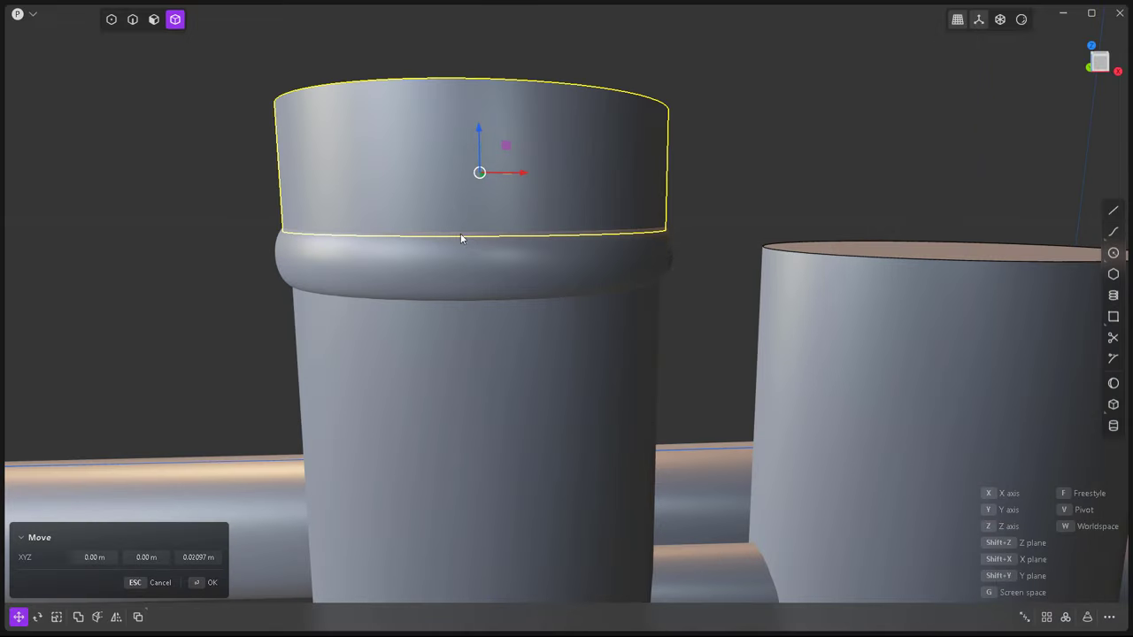
key("2")
key("Escape")
left_click(466, 242)
key("f")
key("Escape")
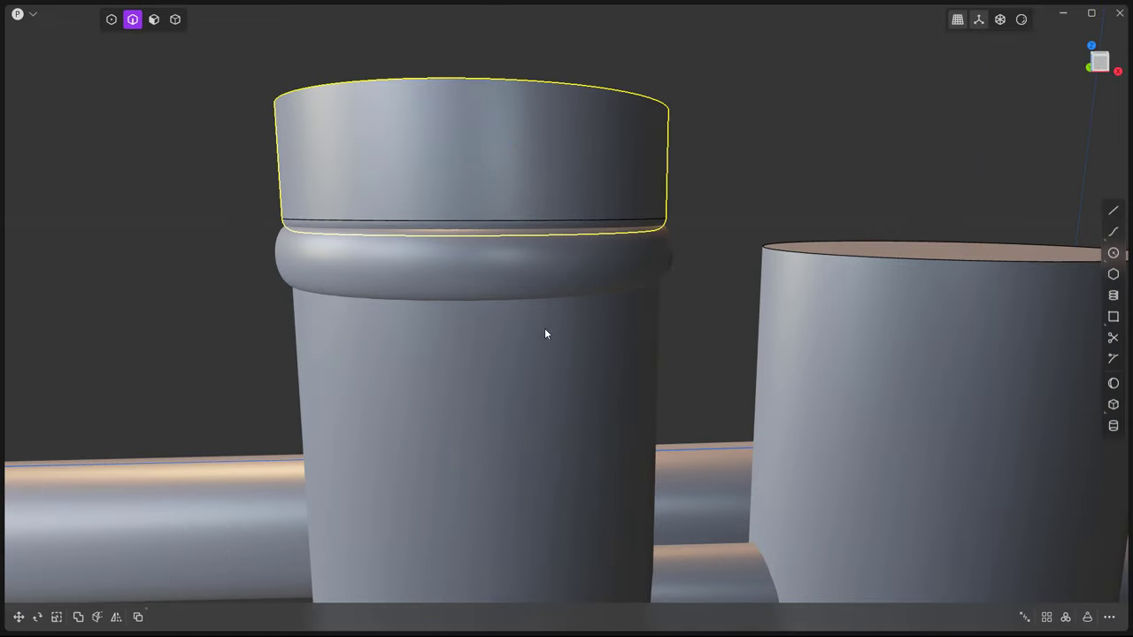
key("3")
Lift the top cap solid up above the ring on the casing.
middle_click_drag(543, 331, 483, 357)
middle_click_drag(473, 307, 596, 222)
key("4")
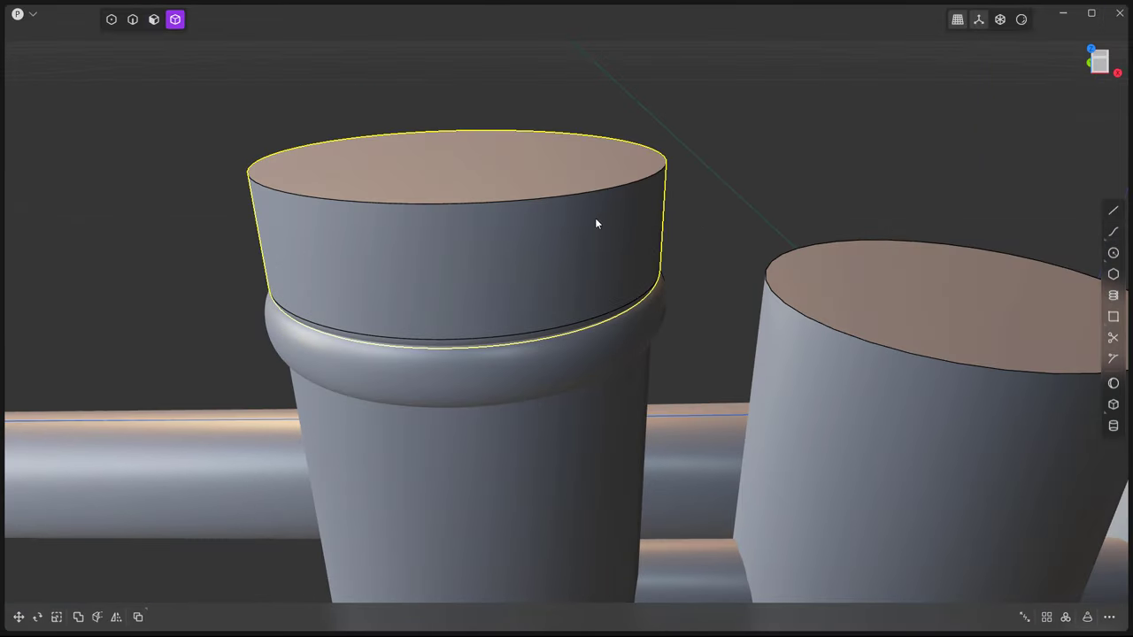
key("g")
scroll(511, 221, "down", 3)
left_click(513, 285)
Offset the valve casing's top face down below the ring.
key("3")
scroll(501, 283, "down", 3)
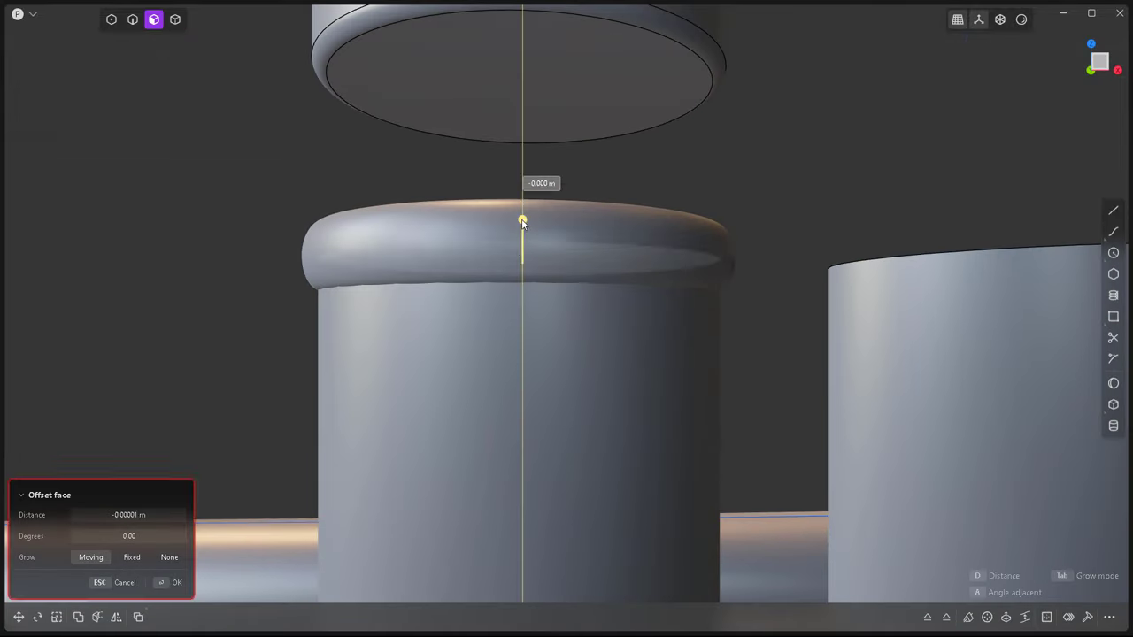
left_click_drag(523, 221, 528, 316)
scroll(576, 409, "up", 5)
scroll(576, 404, "down", 2)
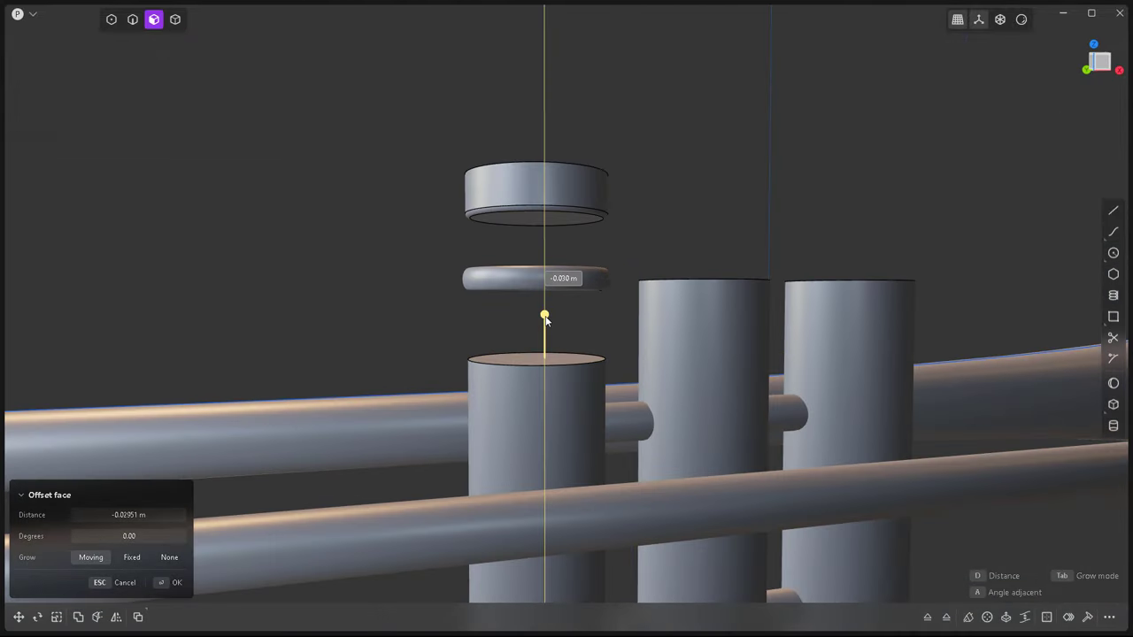
scroll(540, 297, "down", 2)
Move the loose ring straight down along Z onto the casing top.
key("4")
left_click(542, 271)
key("g")
key("z")
middle_click_drag(531, 340, 535, 355)
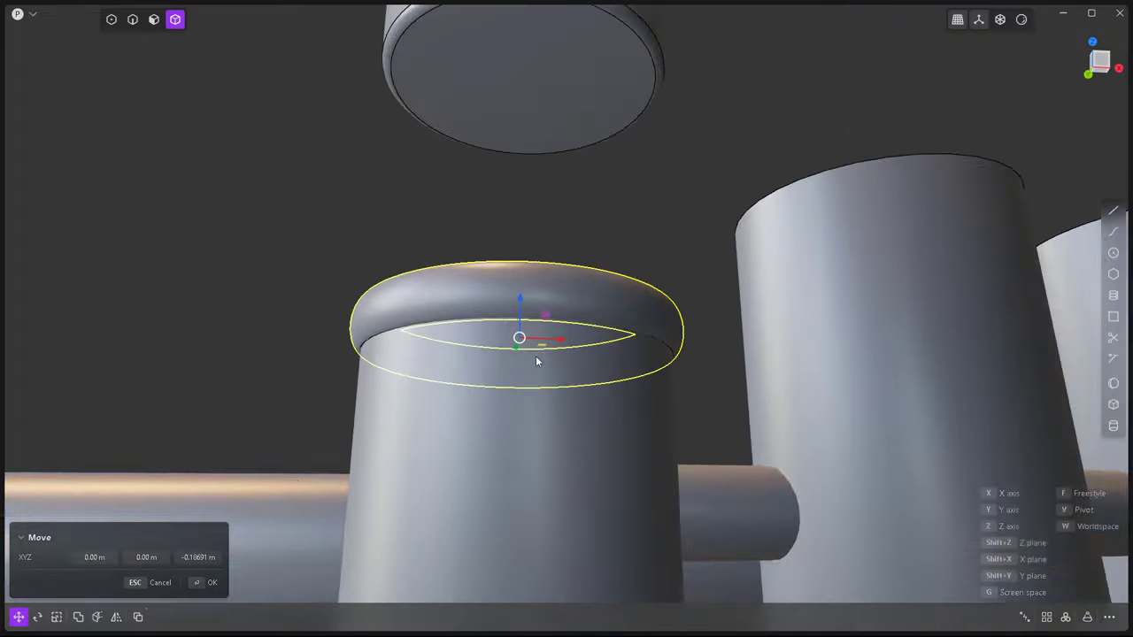
left_click(535, 355)
Fillet the edge where the ring meets the casing.
key("2")
scroll(518, 287, "down", 2)
left_click(519, 287)
key("f")
scroll(518, 279, "up", 3)
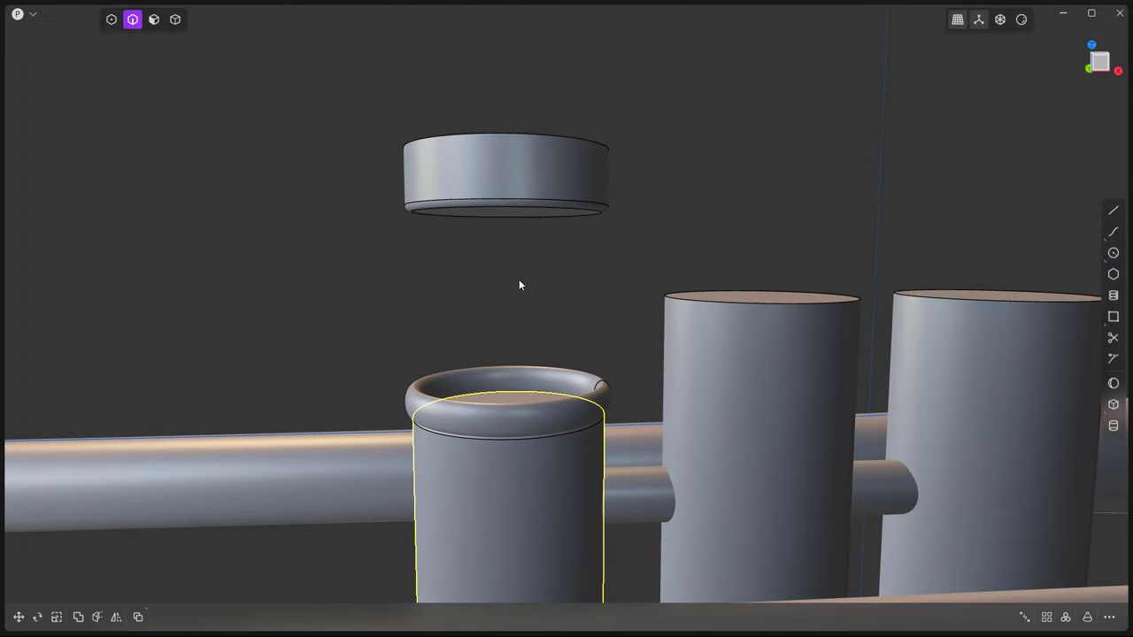
Drop the floating cap vertically down onto the casing and settle its placement.
key("4")
left_click(509, 150)
key("g")
key("z")
left_click(531, 323)
scroll(546, 315, "down", 2)
scroll(547, 315, "down", 2)
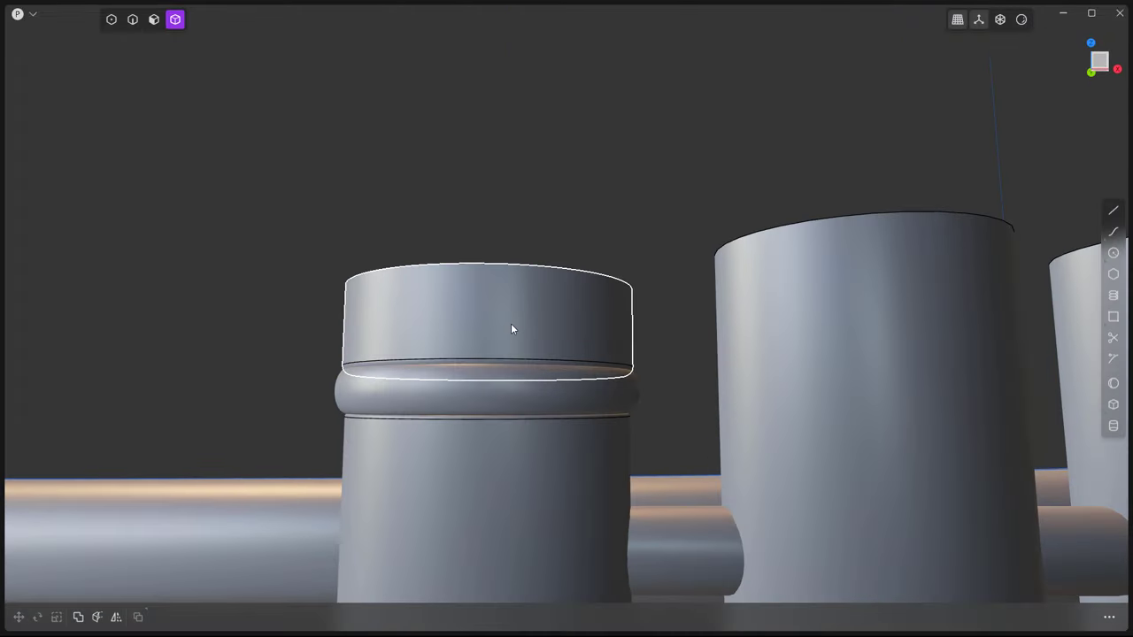
left_click(511, 323)
key("g")
left_click(550, 340)
middle_click_drag(550, 340, 588, 368)
Try tapering the cap's top face with an angled offset, then undo it.
key("3")
left_click(526, 356)
key("o")
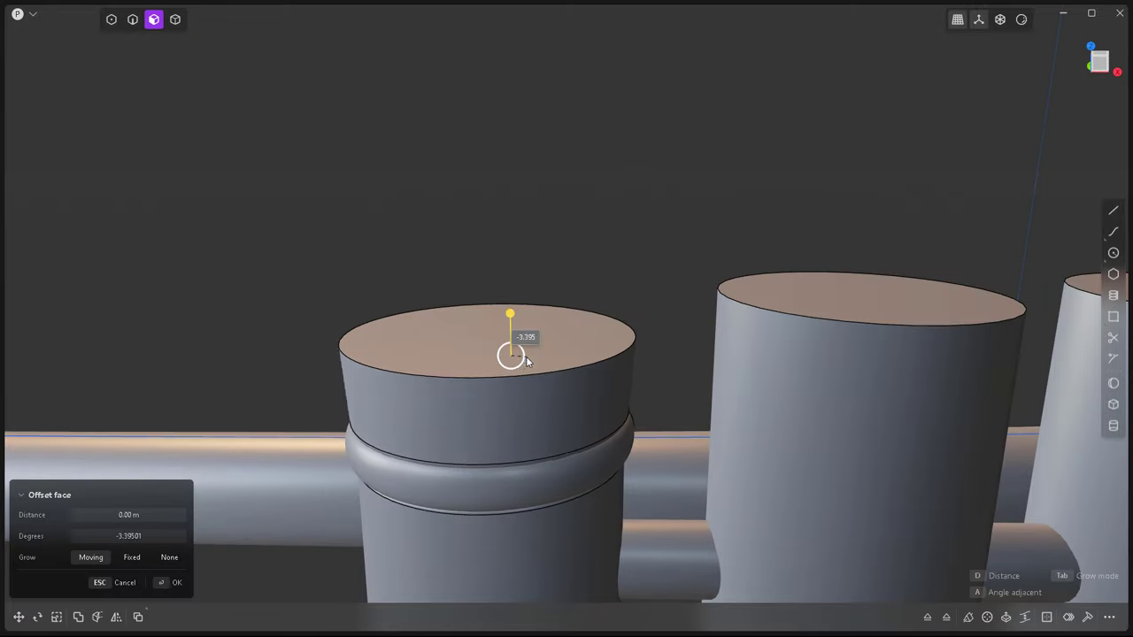
key("a")
left_click(611, 369)
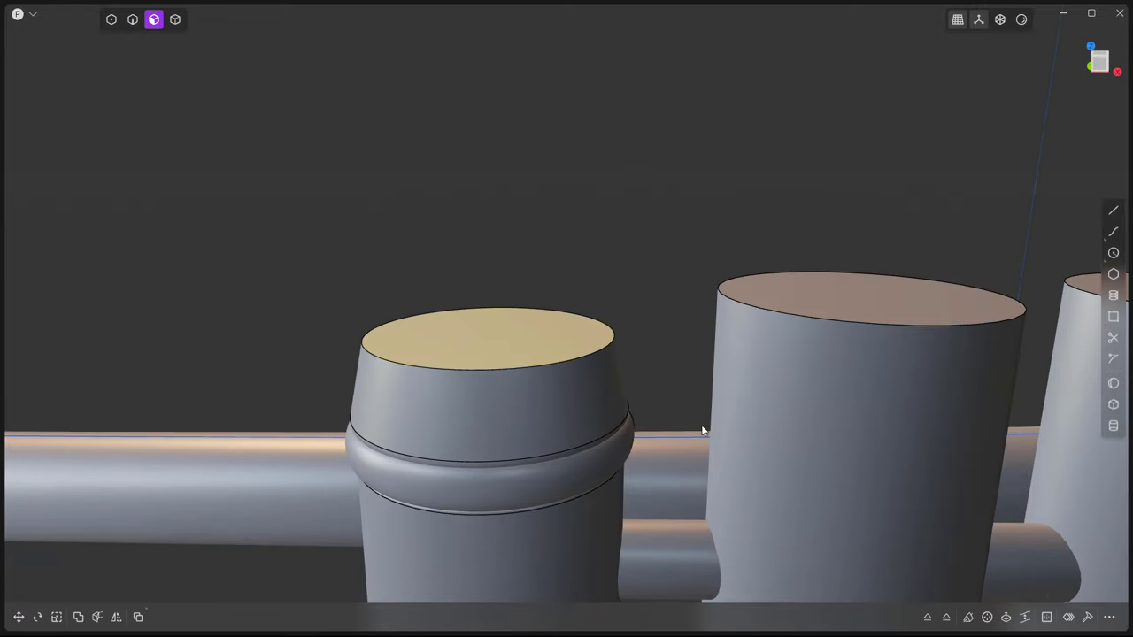
key("c")
key("ctrl+z")
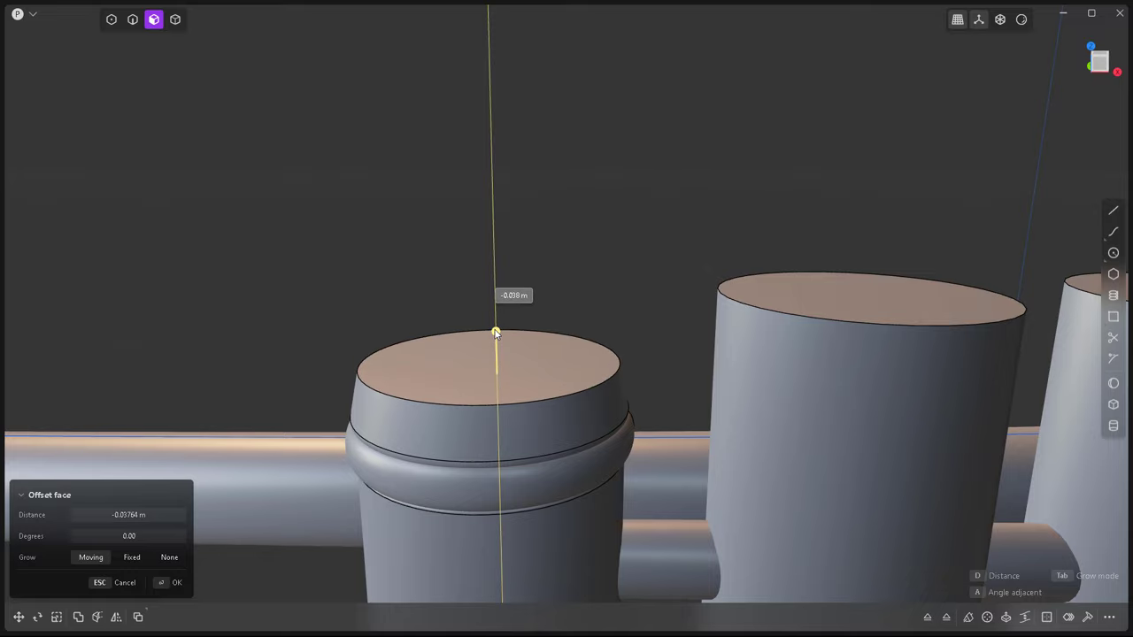
Add a cylinder layer matching the cap radius and round the edge between cap layers.
key("c")
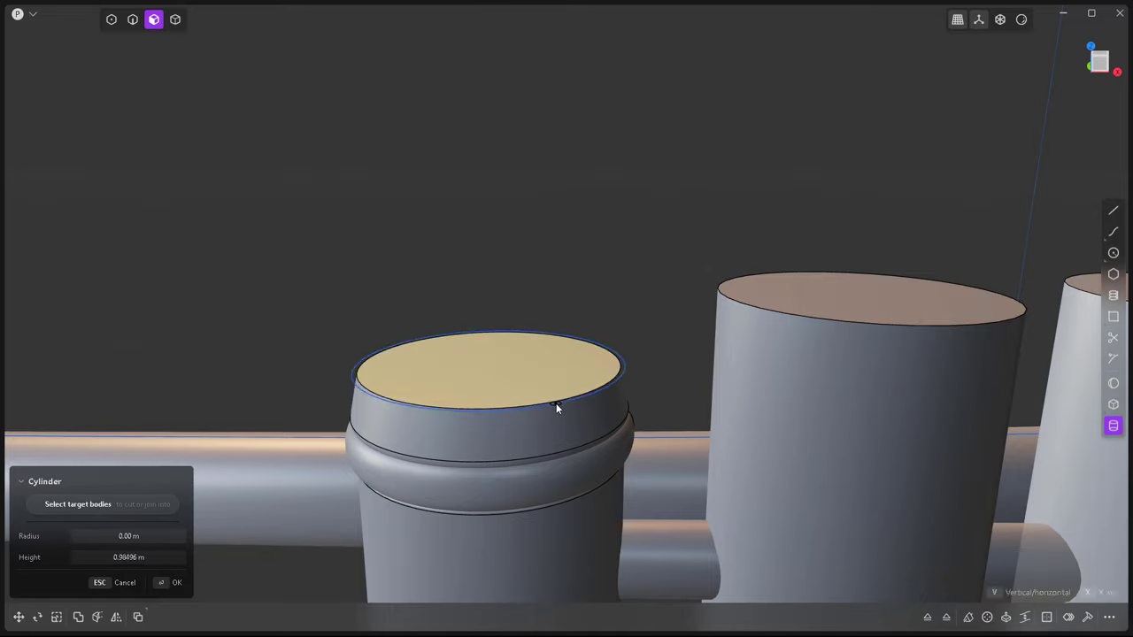
left_click(553, 402)
left_click(540, 374)
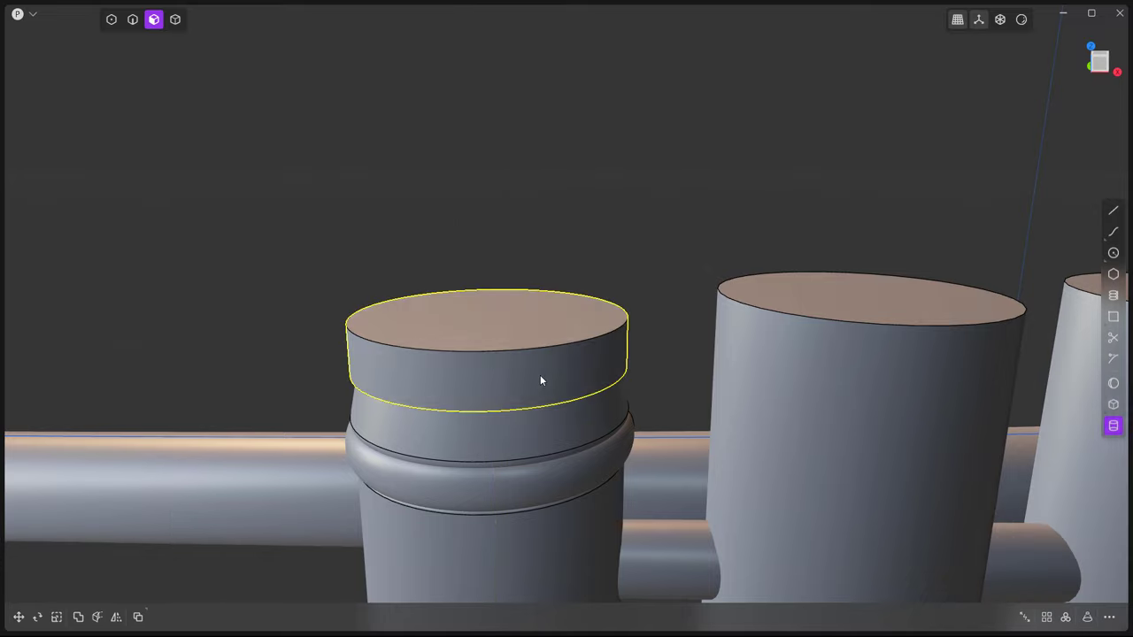
left_click(538, 325)
key("f")
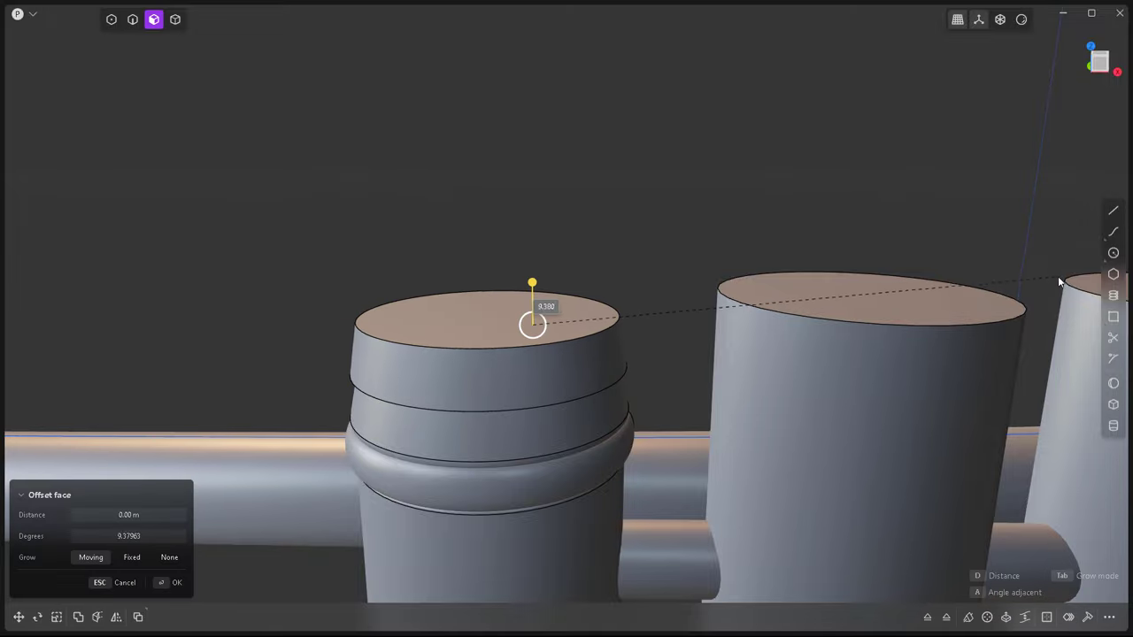
key("2")
middle_click_drag(653, 359, 626, 301)
left_click(625, 303)
key("f")
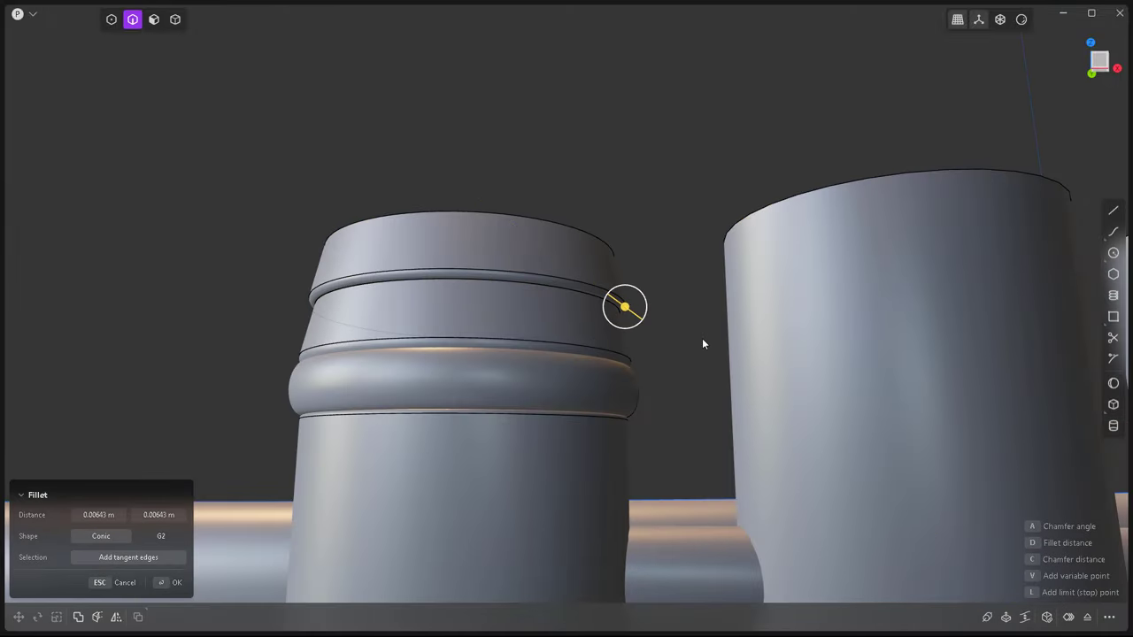
key("Return")
scroll(619, 380, "down", 5)
Attempt to move the top cap vertically, cancel, and view the caps from above.
key("4")
left_click(510, 336)
key("g")
key("Escape")
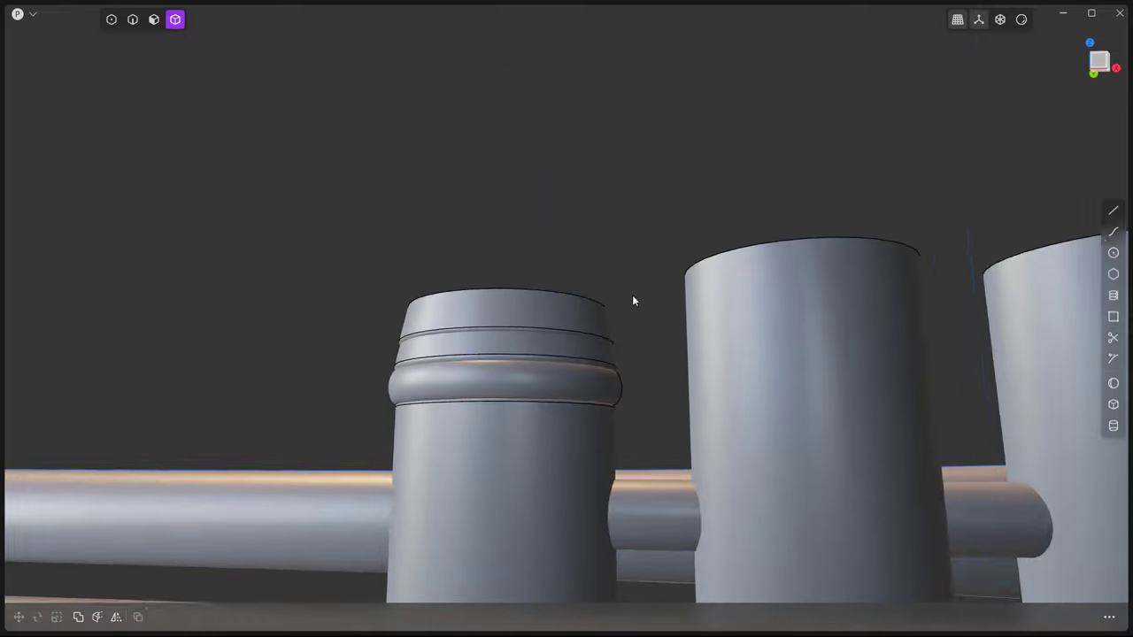
left_click(531, 305)
key("g")
key("Escape")
mouse_move(518, 284)
middle_mouse_down()
mouse_move(621, 378)
mouse_move(615, 354)
mouse_move(587, 427)
mouse_move(619, 263)
middle_mouse_up()
Fillet the cap's top edge at about 0.042 m.
key("2")
left_click(617, 423)
key("f")
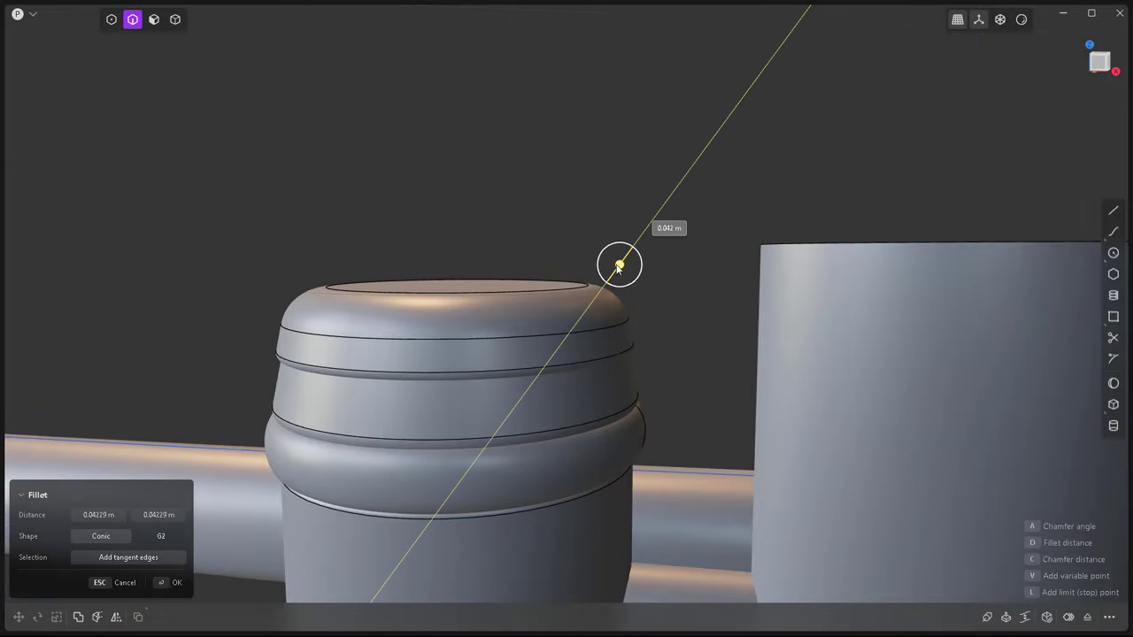
left_click_drag(618, 266, 607, 281)
key("Return")
Draw a thin cylinder rod from the top view and slide it along X to the cap's rim.
left_click(1114, 426)
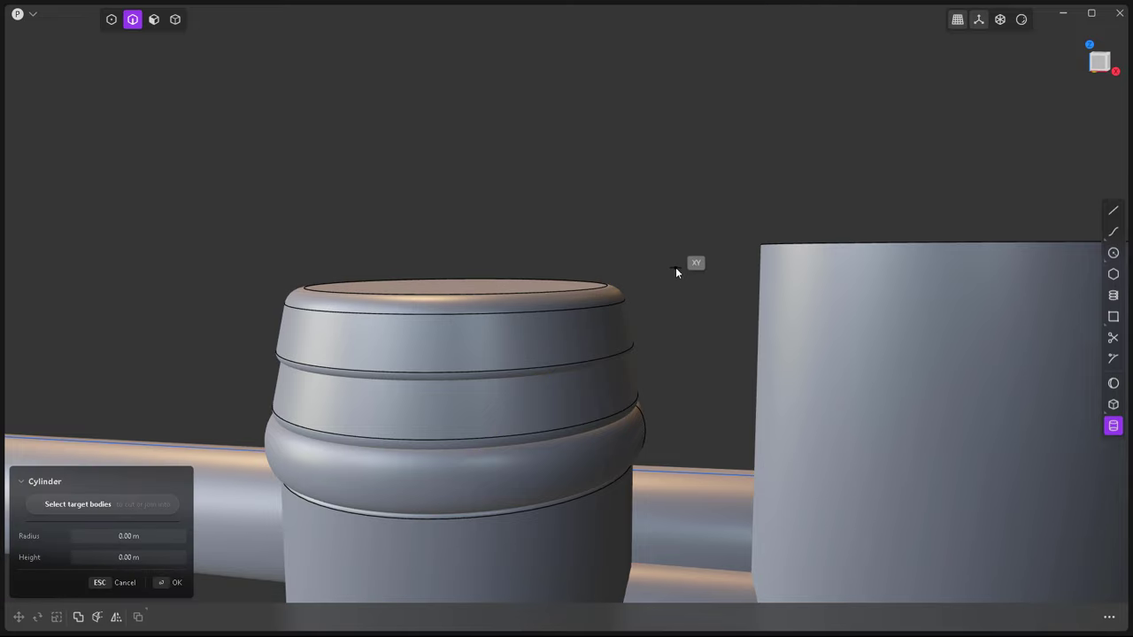
key("KP_7")
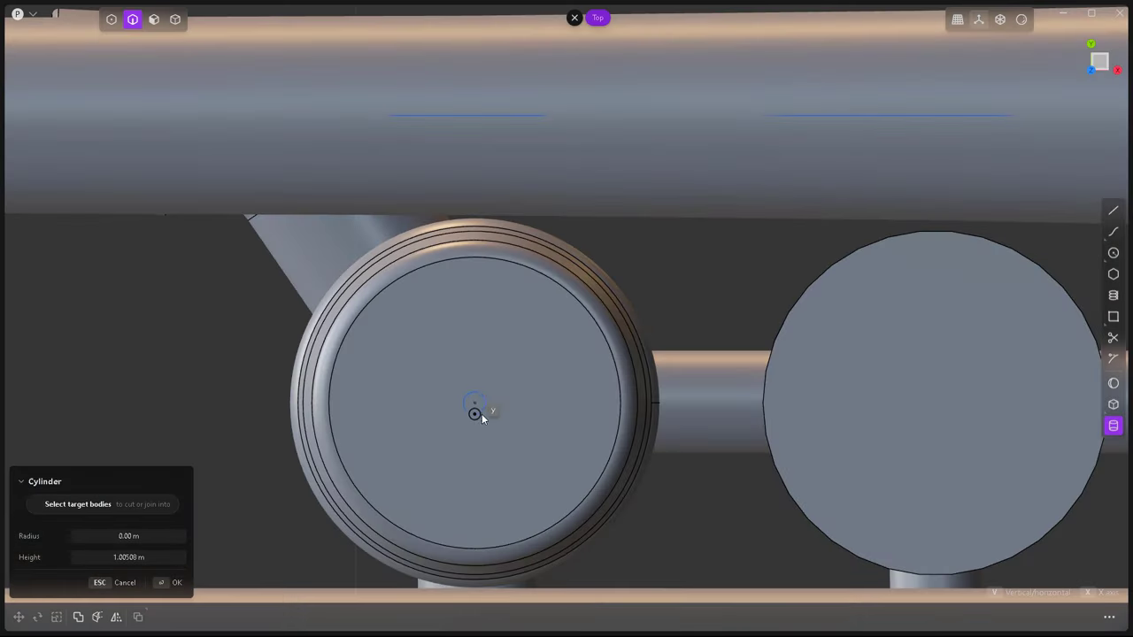
left_click(478, 405)
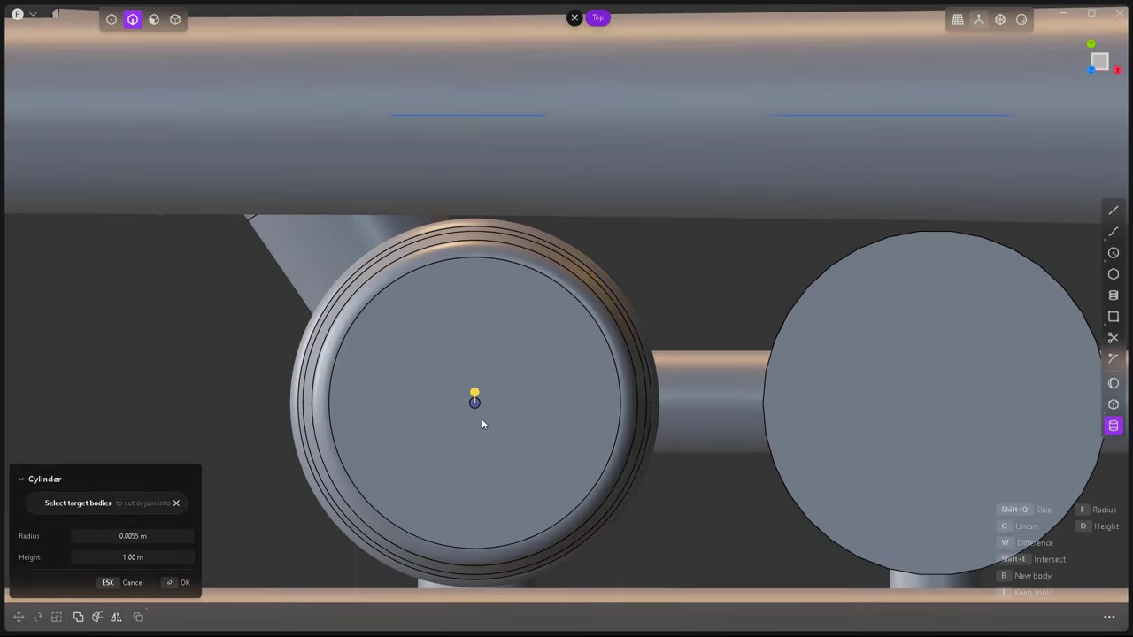
key("Return")
key("g")
key("x")
scroll(620, 374, "down", 2)
scroll(600, 335, "up", 5)
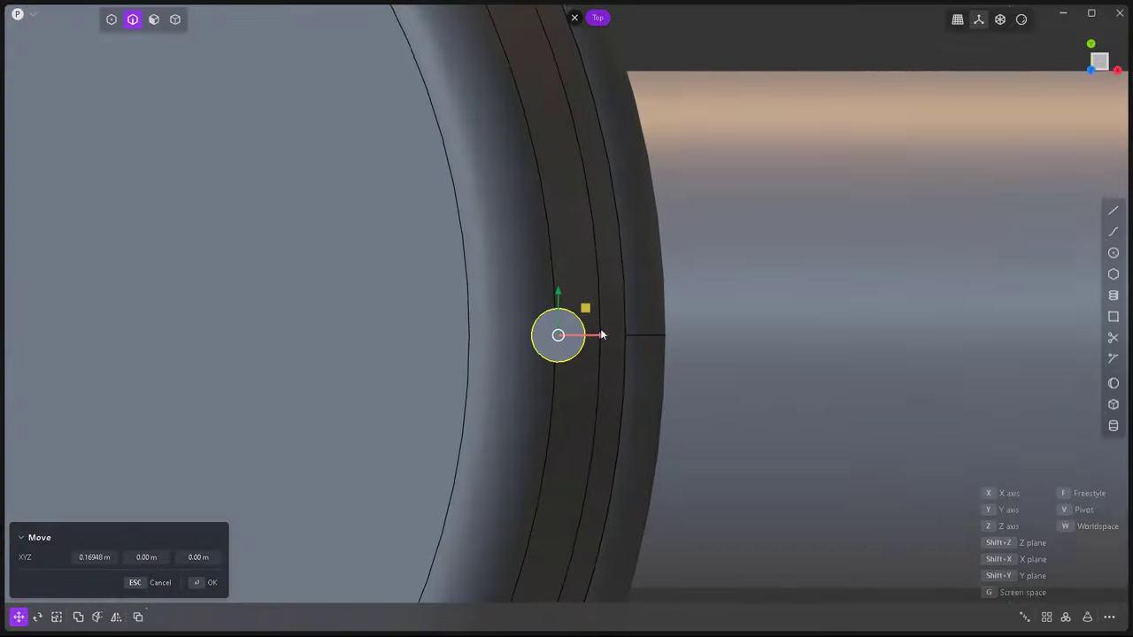
scroll(600, 334, "up", 2)
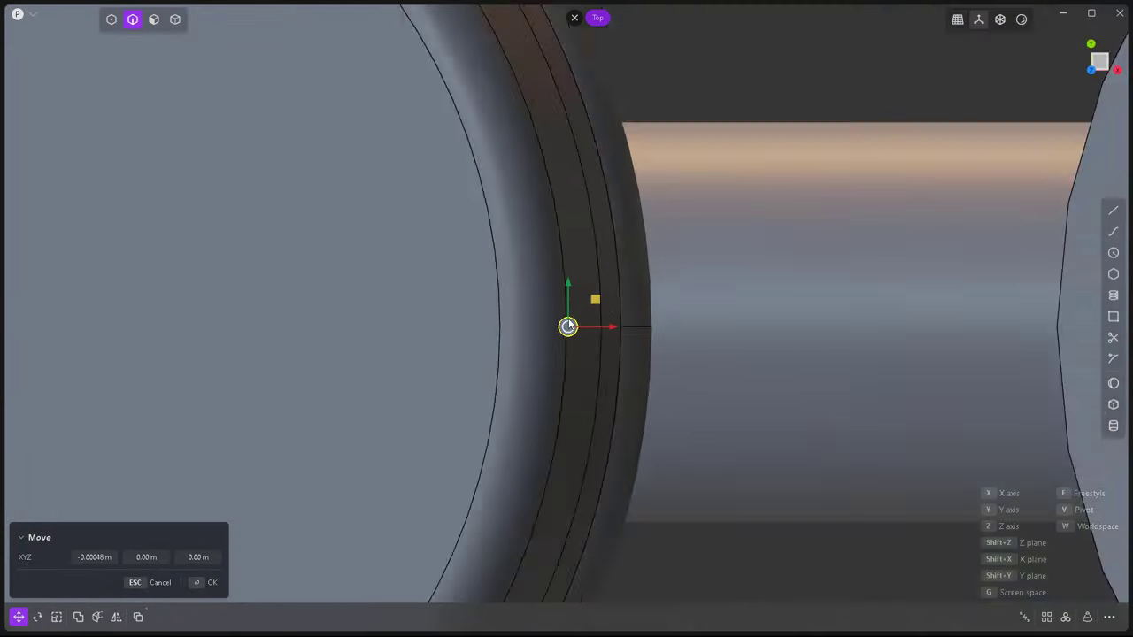
middle_click_drag(591, 343, 617, 180)
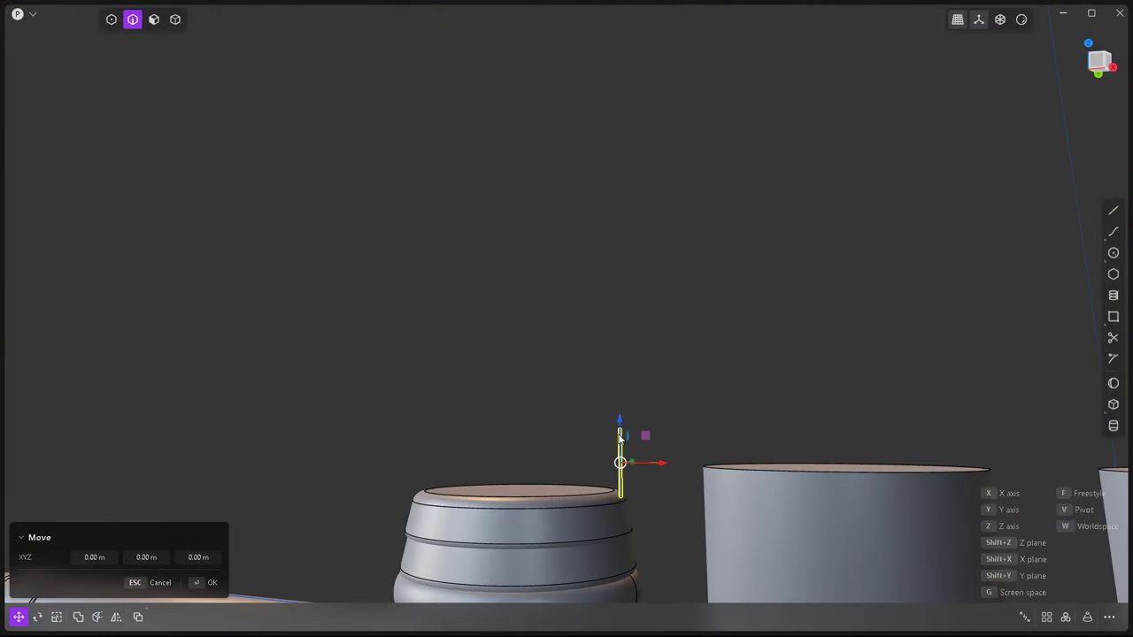
scroll(622, 538, "up", 5)
scroll(651, 452, "down", 2)
Tilt the rod slightly and nudge it against the cap's side.
key("KP_1")
key("r")
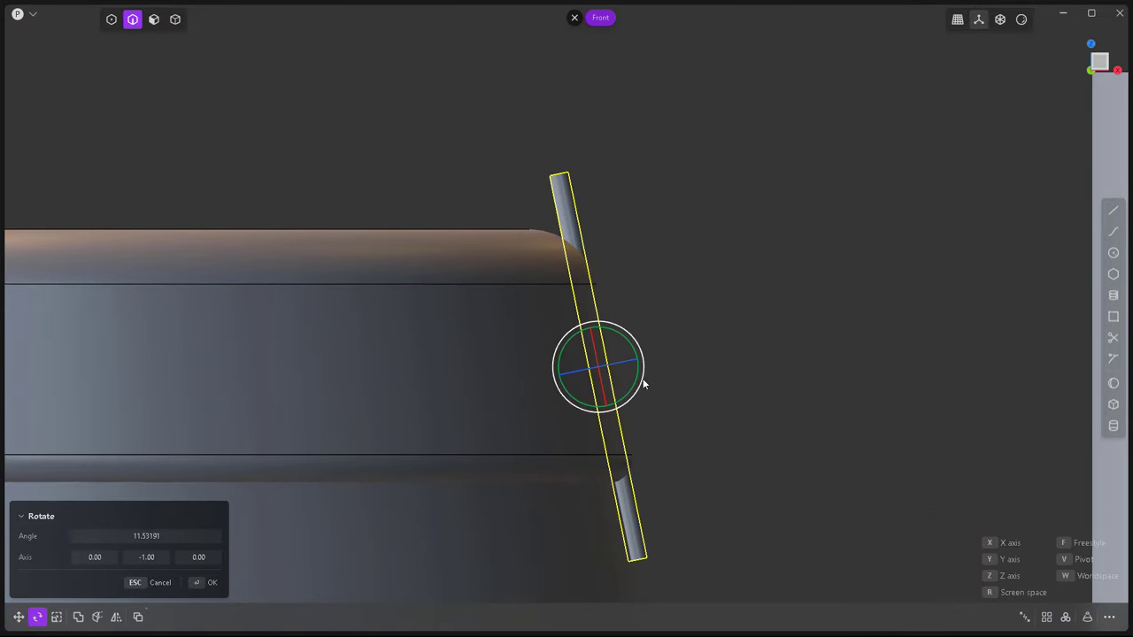
key("g")
key("x")
mouse_move(717, 349)
middle_mouse_down()
mouse_move(469, 437)
mouse_move(657, 343)
middle_mouse_up()
scroll(657, 343, "up", 2)
Repeat the rod radially into a ring of 140 rods around the cap.
left_click(1067, 622)
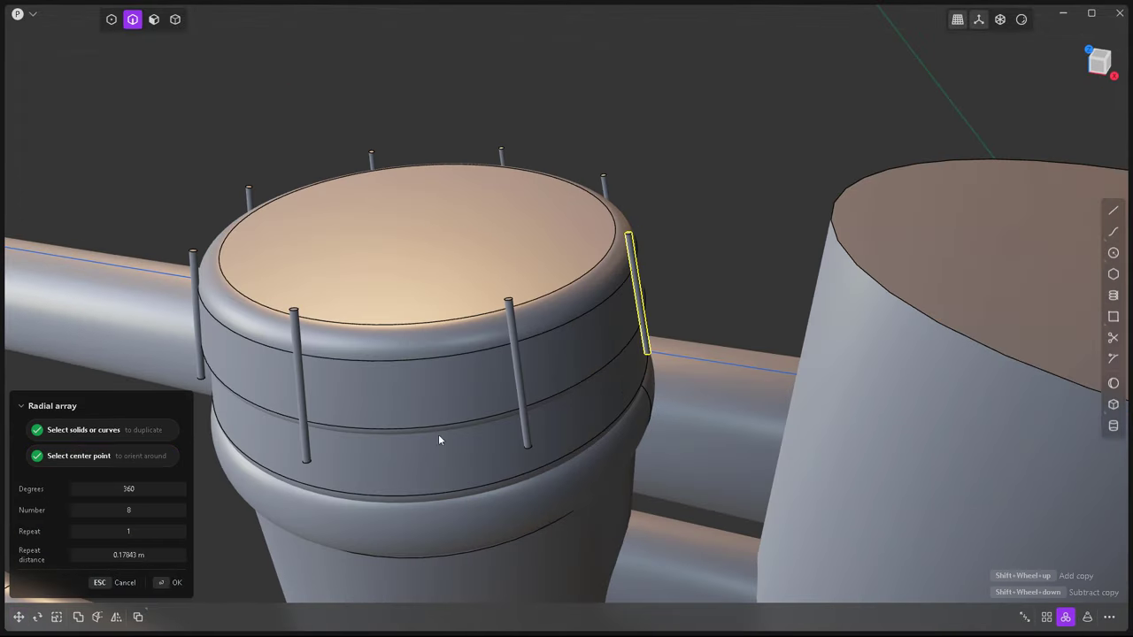
scroll(420, 336, "up", 10, "shift")
scroll(420, 336, "up", 5, "shift")
scroll(420, 337, "up", 3, "shift")
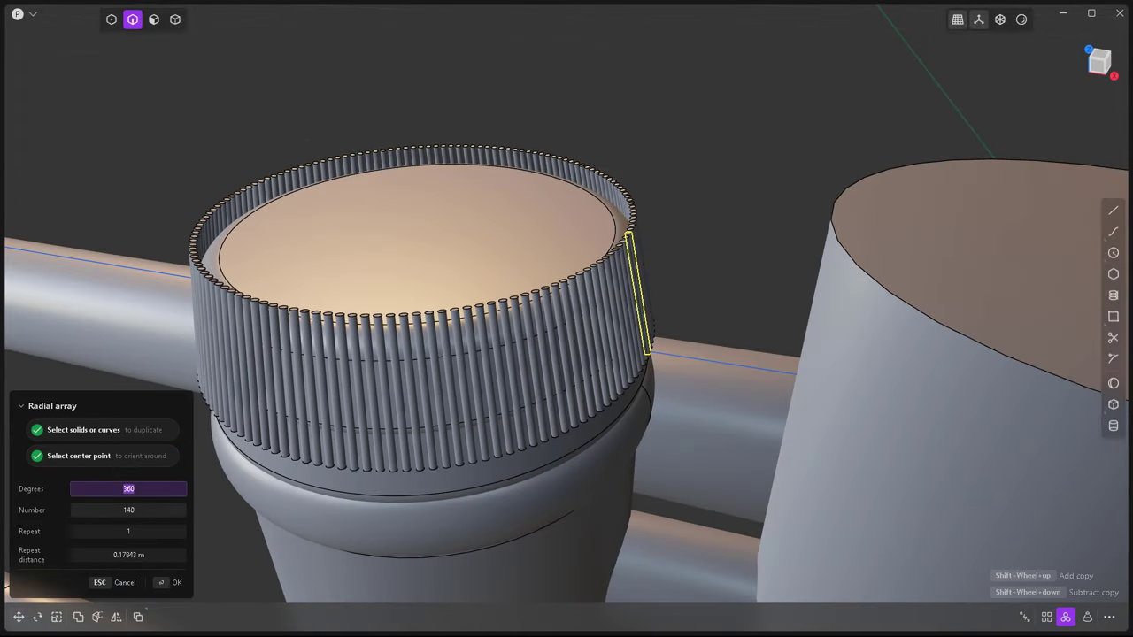
left_click(176, 585)
Union the 140-rod ridge array with the cap using Boolean to knurl its rim.
middle_click_drag(469, 253, 475, 379)
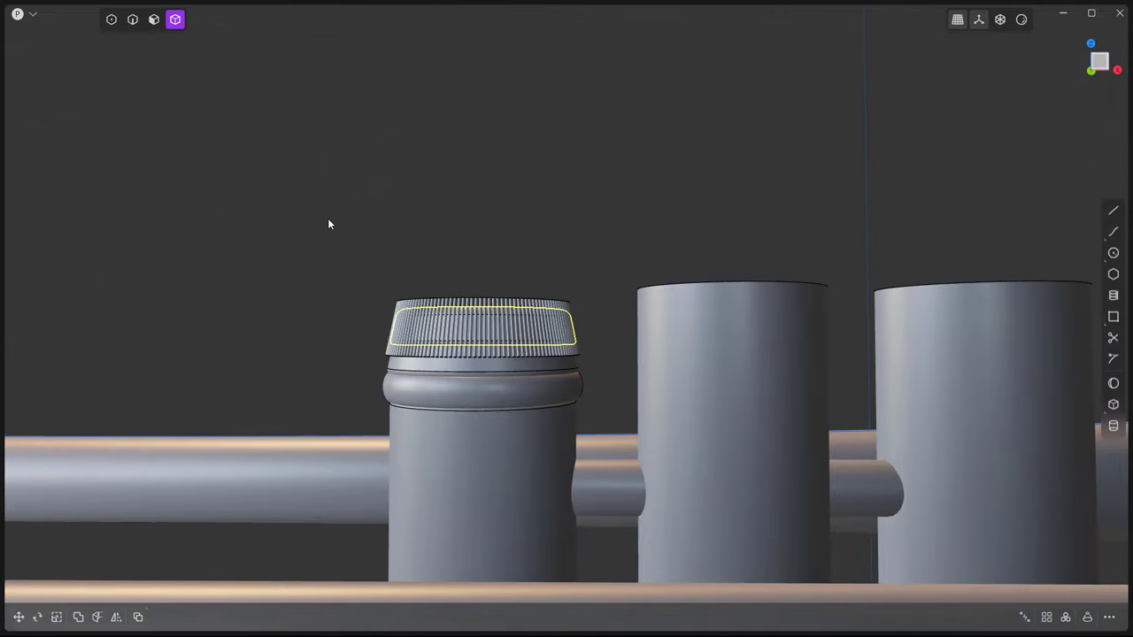
left_click_drag(328, 220, 609, 363)
scroll(481, 380, "up", 3)
mouse_move(480, 381)
middle_mouse_down()
mouse_move(517, 300)
mouse_move(536, 342)
middle_mouse_up()
key("shift+b")
left_click_drag(254, 182, 686, 366)
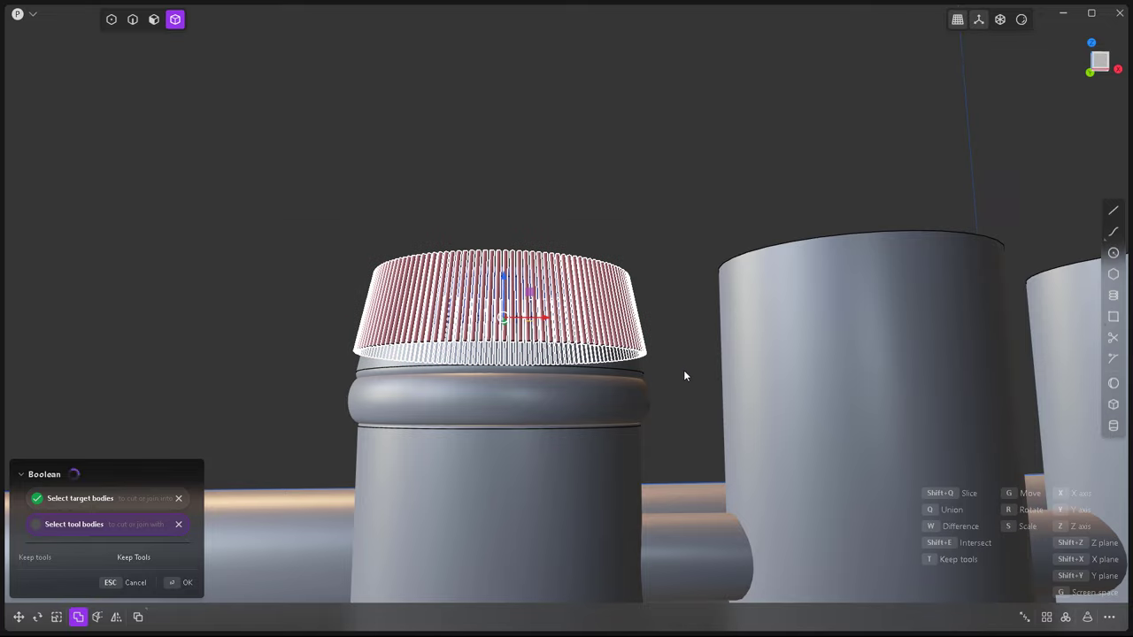
middle_click_drag(683, 369, 550, 344)
key("Return")
mouse_move(584, 380)
middle_mouse_down()
mouse_move(526, 285)
mouse_move(506, 221)
middle_mouse_up()
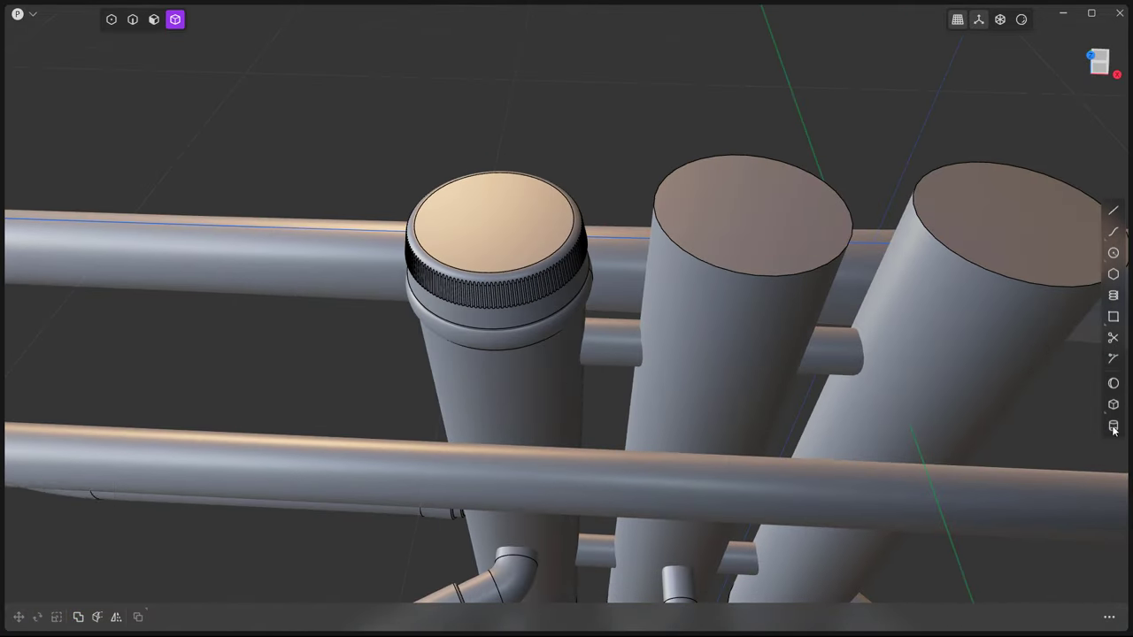
Cut a hole in the cap's centre with a cylinder.
key("c")
left_click(513, 232)
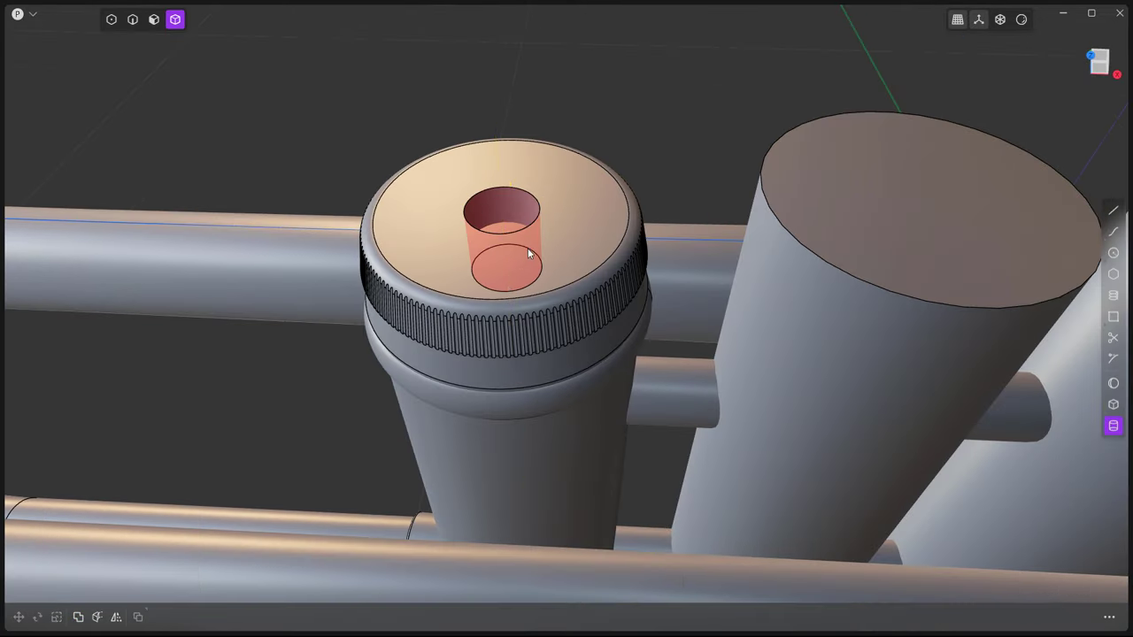
left_click(527, 248)
left_click(531, 223)
Pipe a ring around the hole edge and squash its height with Scale.
key("f")
scroll(549, 246, "up", 3)
key("p")
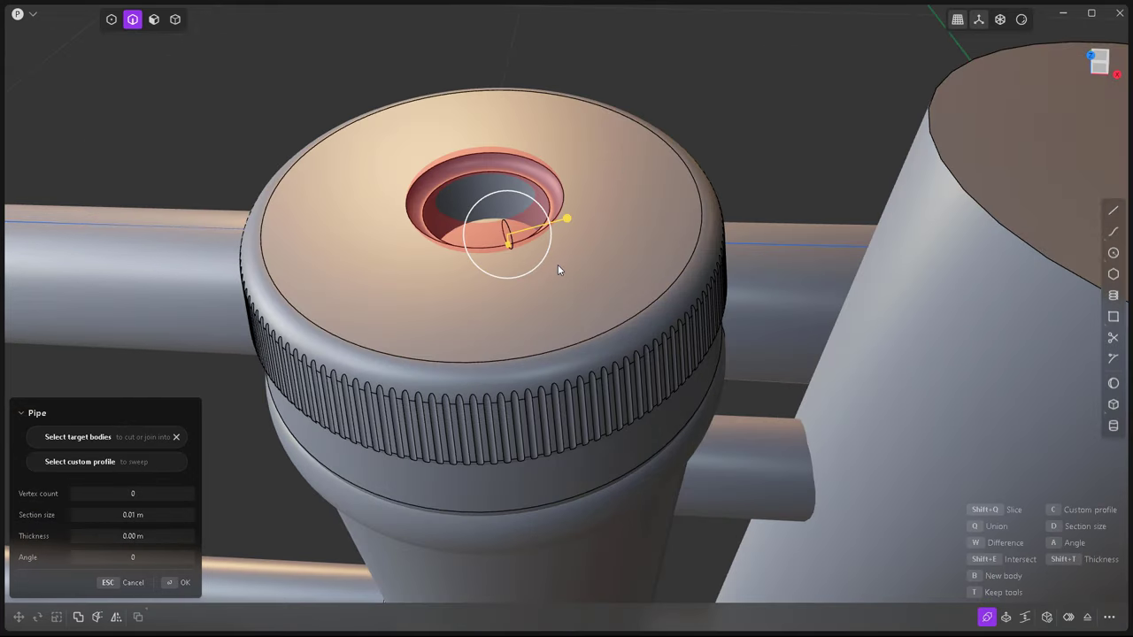
key("Return")
scroll(530, 280, "down", 3)
key("s")
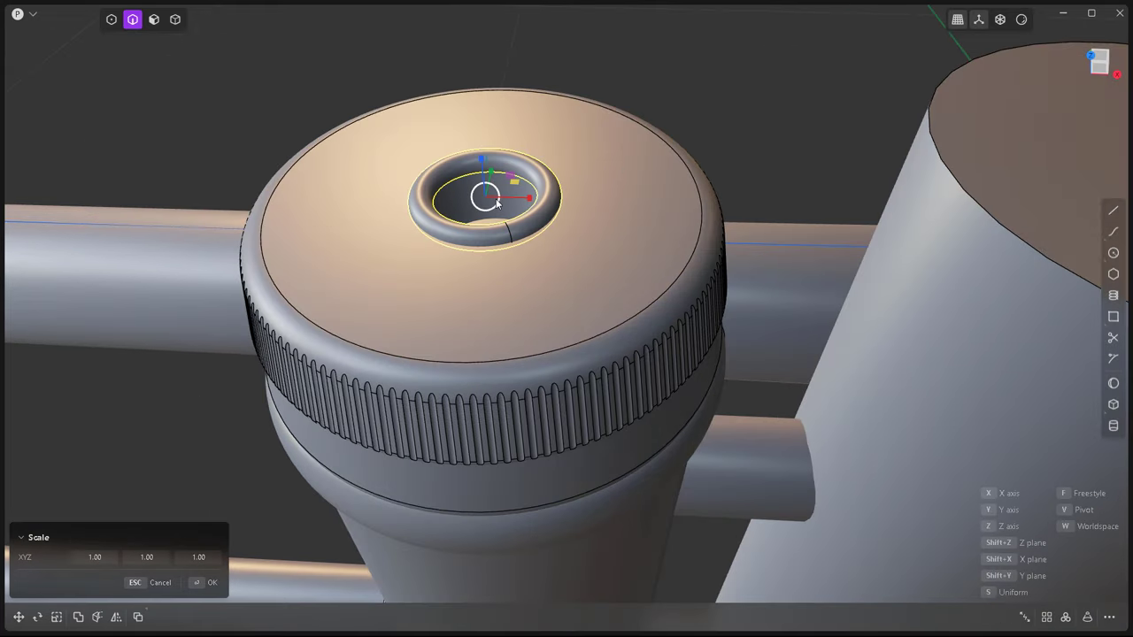
left_click_drag(492, 177, 488, 123)
mouse_move(488, 124)
middle_mouse_down()
mouse_move(507, 299)
mouse_move(566, 168)
mouse_move(531, 379)
middle_mouse_up()
key("Return")
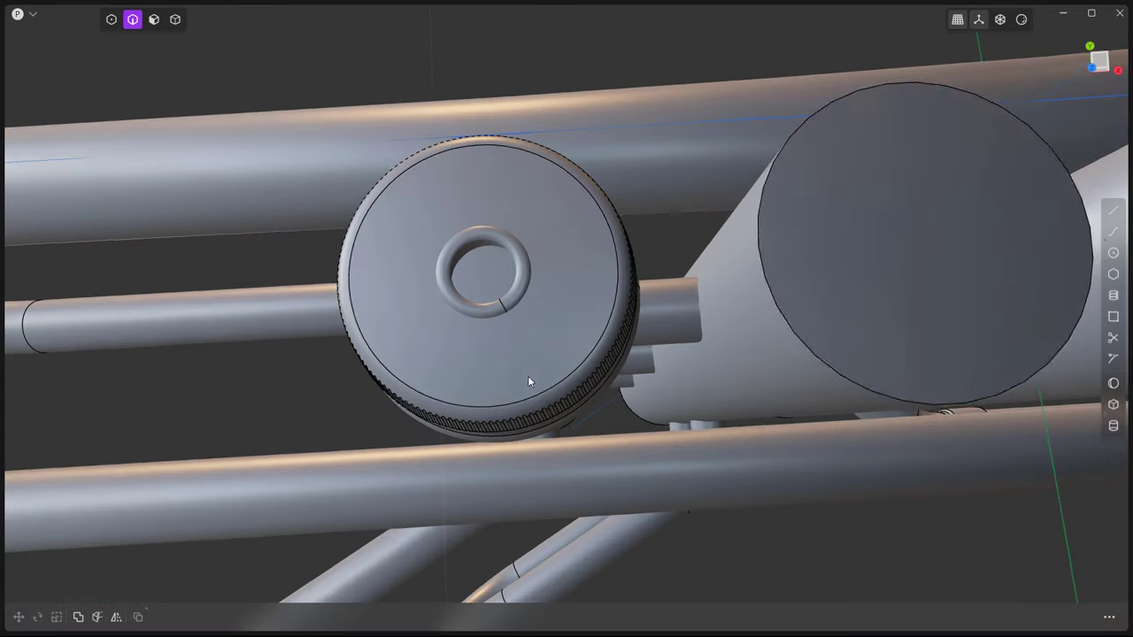
Draw a slim stem cylinder centred in the hole and lengthen it above the cap.
key("c")
left_click(501, 294)
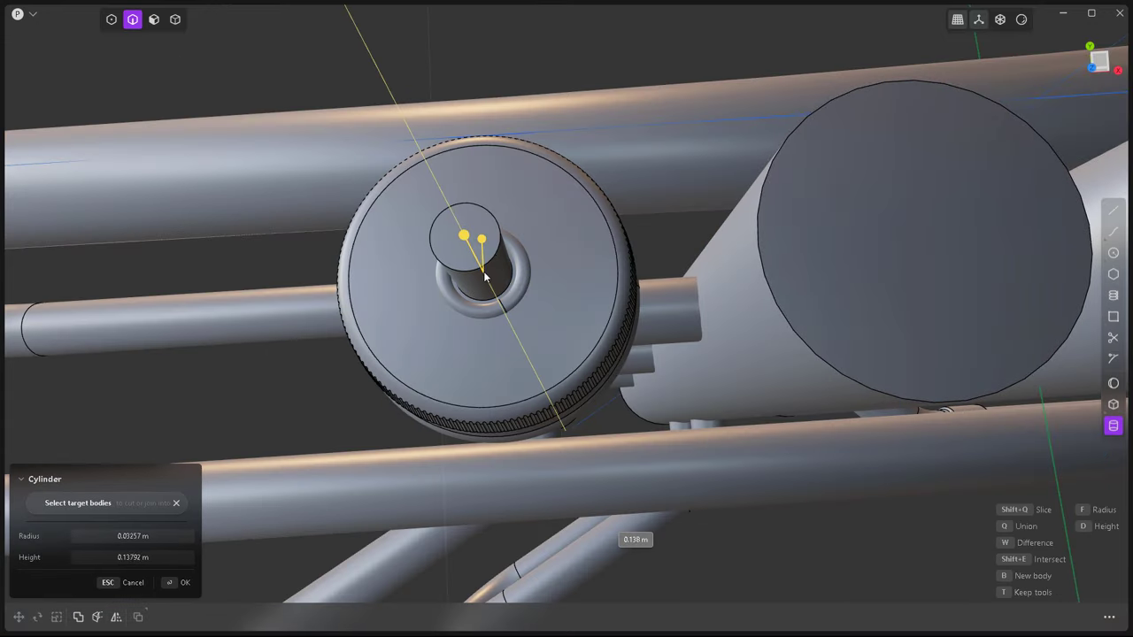
left_click(467, 235)
key("g")
middle_click_drag(467, 236, 496, 178)
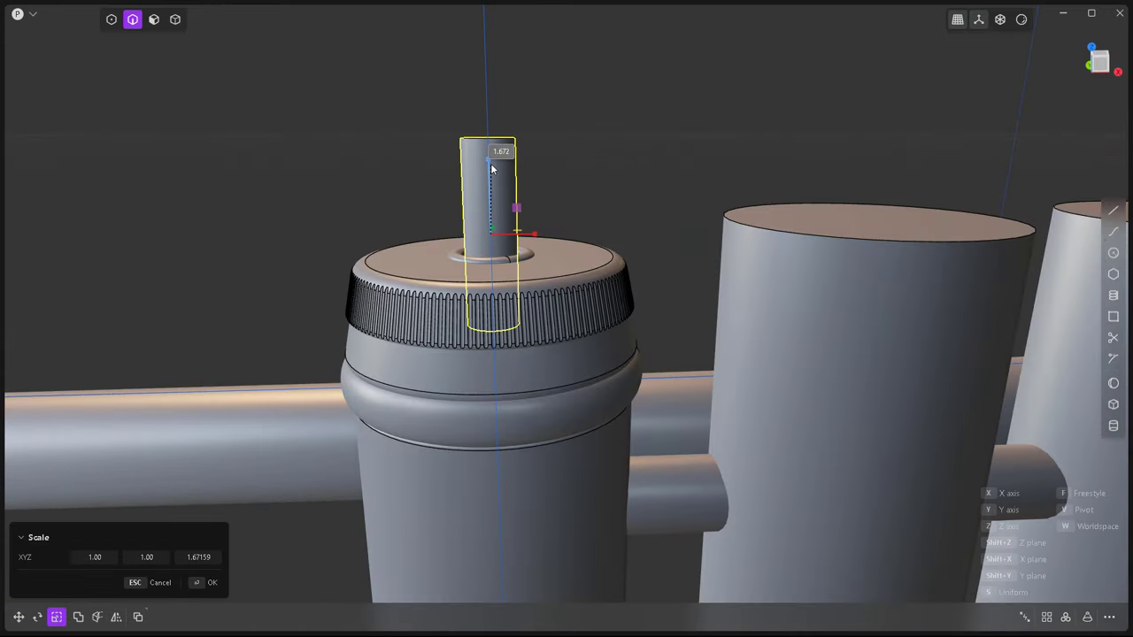
scroll(492, 185, "down", 2)
mouse_move(507, 279)
middle_mouse_down()
mouse_move(574, 192)
mouse_move(553, 247)
mouse_move(539, 203)
middle_mouse_up()
left_click(574, 192)
Draw a finger-button cylinder centred on top of the valve stem.
key("c")
left_click(493, 175)
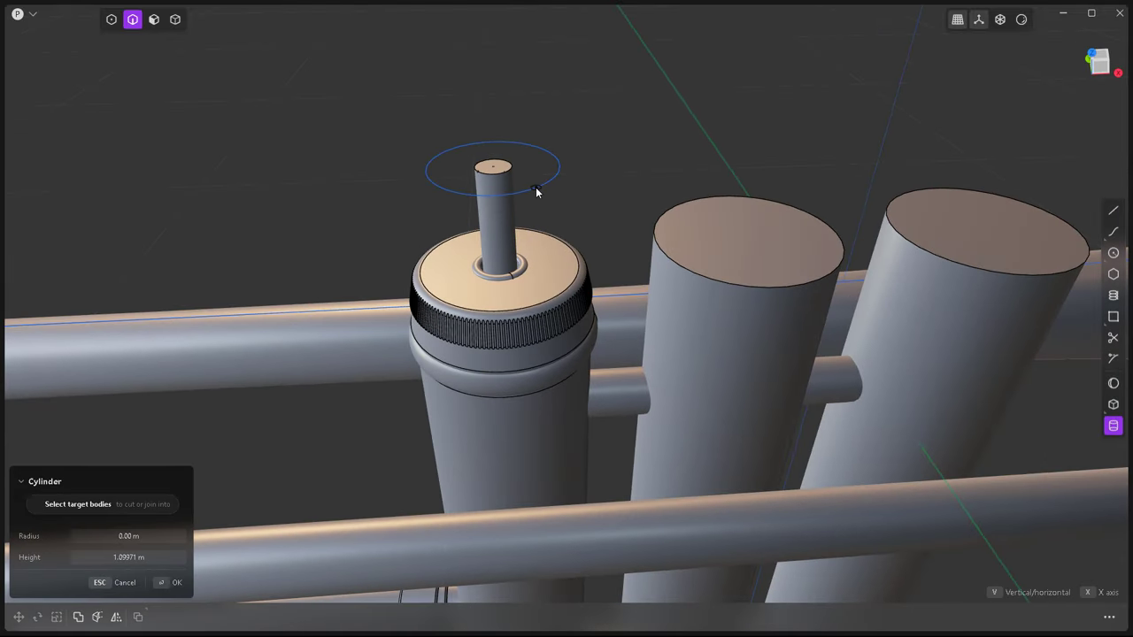
left_click(535, 186)
left_click(523, 174)
key("3")
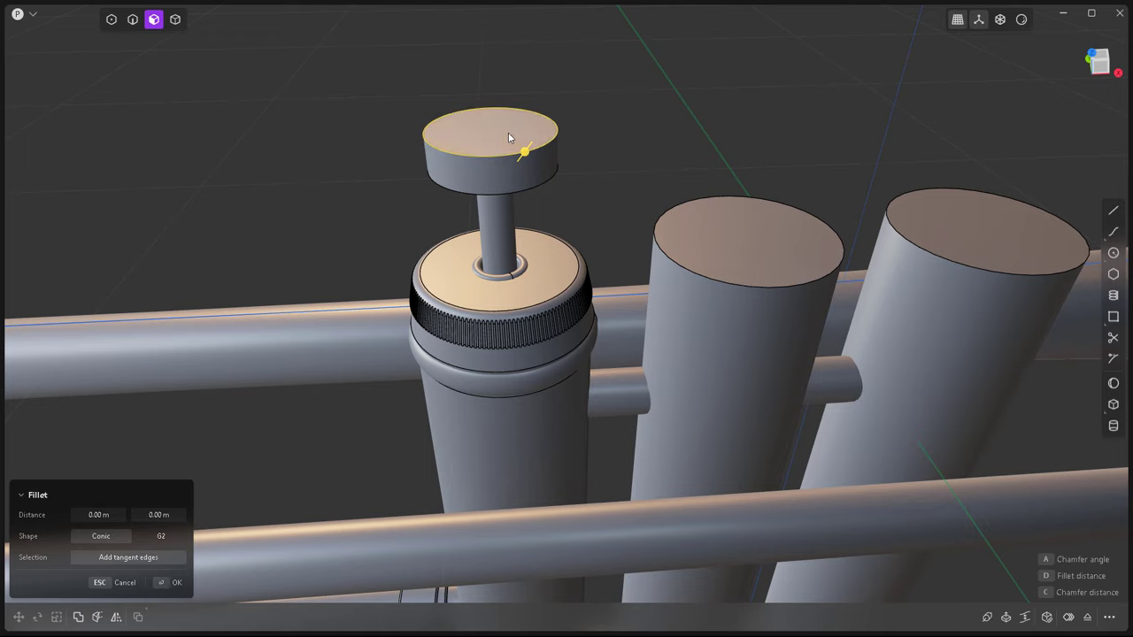
left_click(508, 132)
key("o")
Round the button's top edge by about 0.006 m.
key("2")
left_click(554, 168)
key("f")
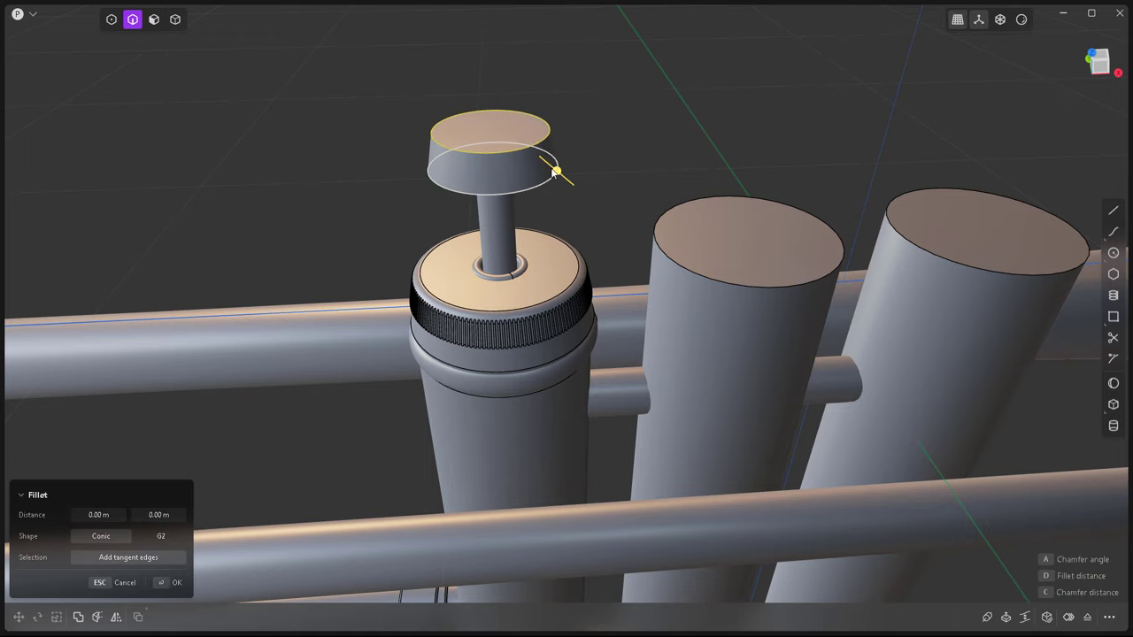
scroll(578, 177, "up", 3)
left_click_drag(576, 180, 608, 226)
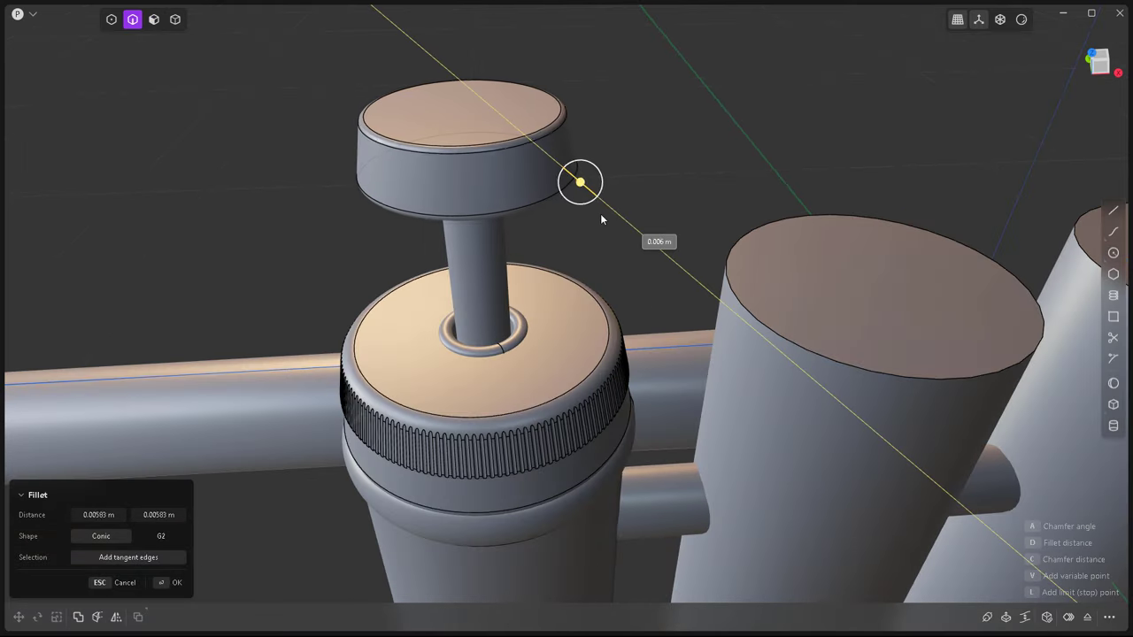
key("Return")
scroll(575, 195, "down", 3)
middle_click_drag(549, 178, 532, 202)
scroll(543, 269, "up", 3)
Add a smaller cylinder on the button and taper its top face inward at an angle.
key("c")
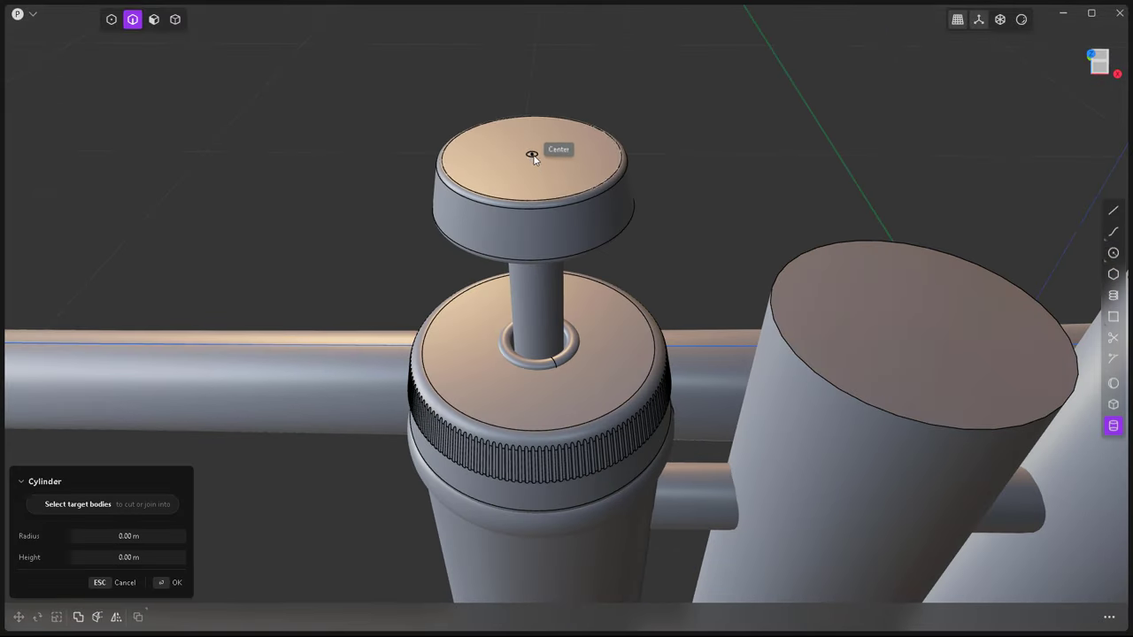
left_click(532, 156)
left_click(591, 191)
left_click(591, 174)
key("3")
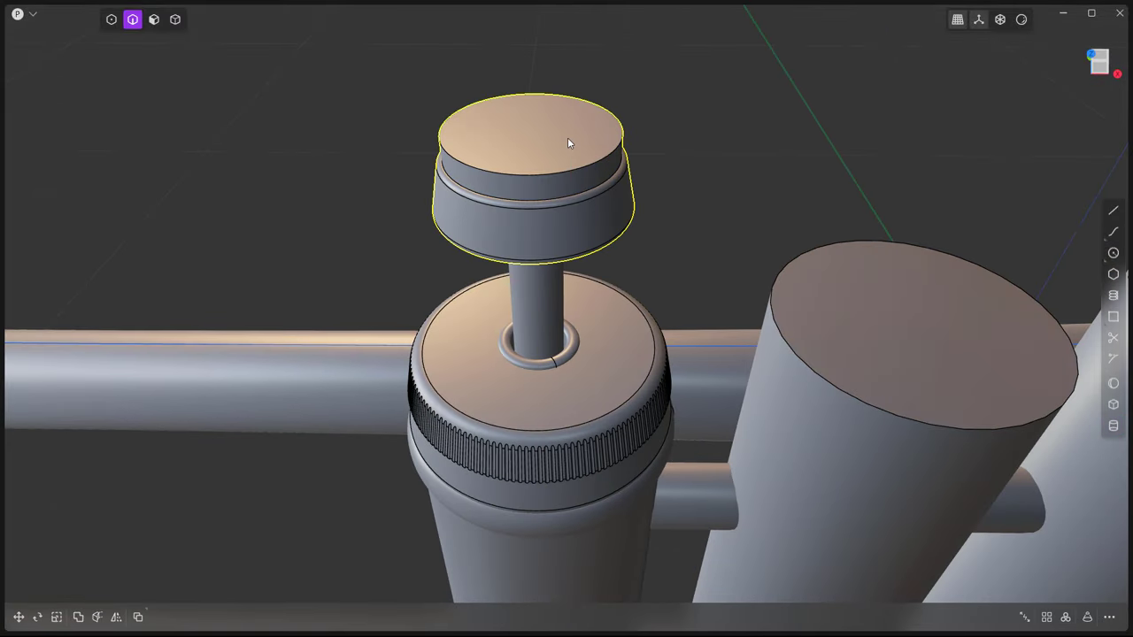
left_click(568, 141)
key("o")
left_click_drag(586, 138, 694, 5)
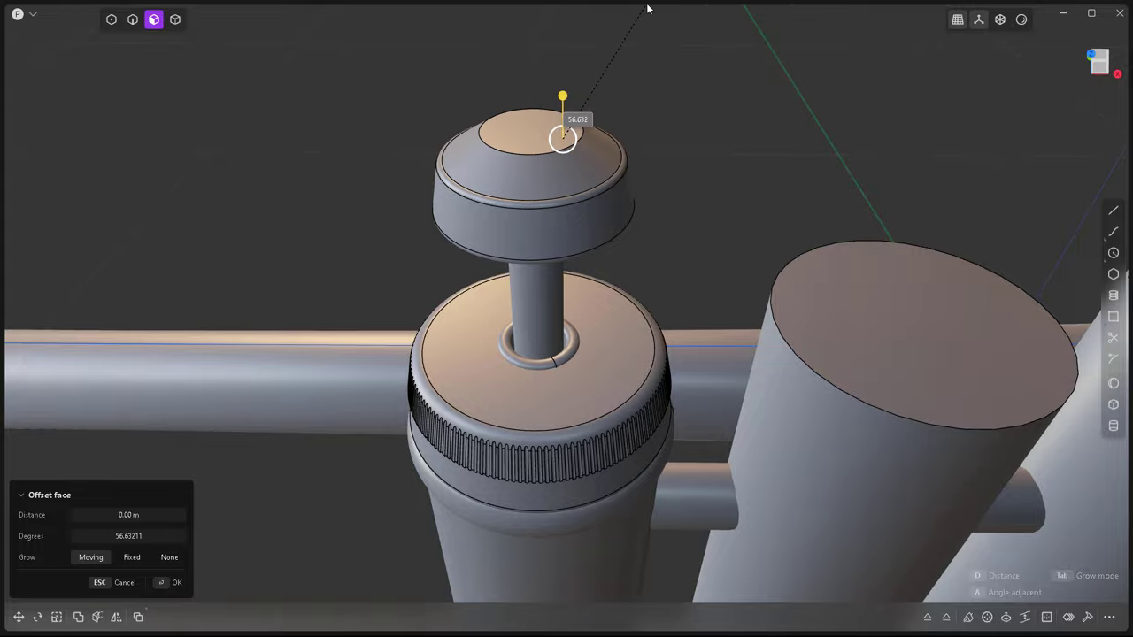
key("2")
Orbit out to view the whole trumpet with the finished first valve.
left_click(568, 149)
key("f")
key("Return")
scroll(667, 185, "down", 3)
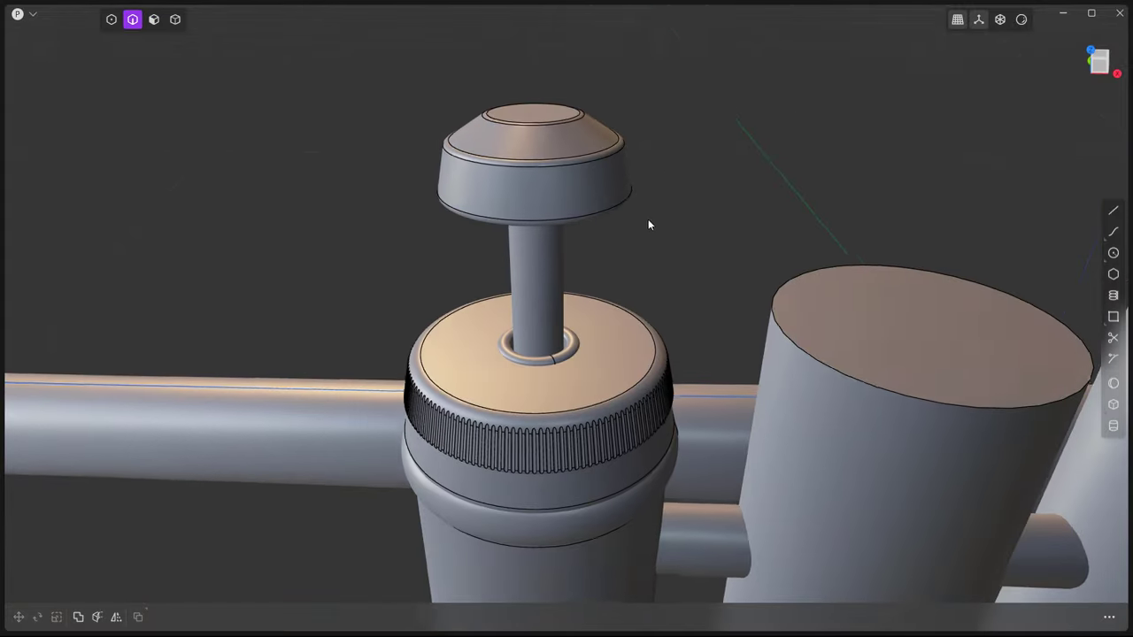
middle_click_drag(647, 218, 569, 266)
scroll(619, 261, "up", 2)
scroll(486, 516, "down", 2)
Draw a bottom-cap cylinder centred under the first valve casing.
key("4")
mouse_move(486, 516)
middle_mouse_down()
mouse_move(605, 521)
mouse_move(1088, 391)
middle_mouse_up()
left_click(1113, 425)
left_click(654, 364)
left_click(720, 372)
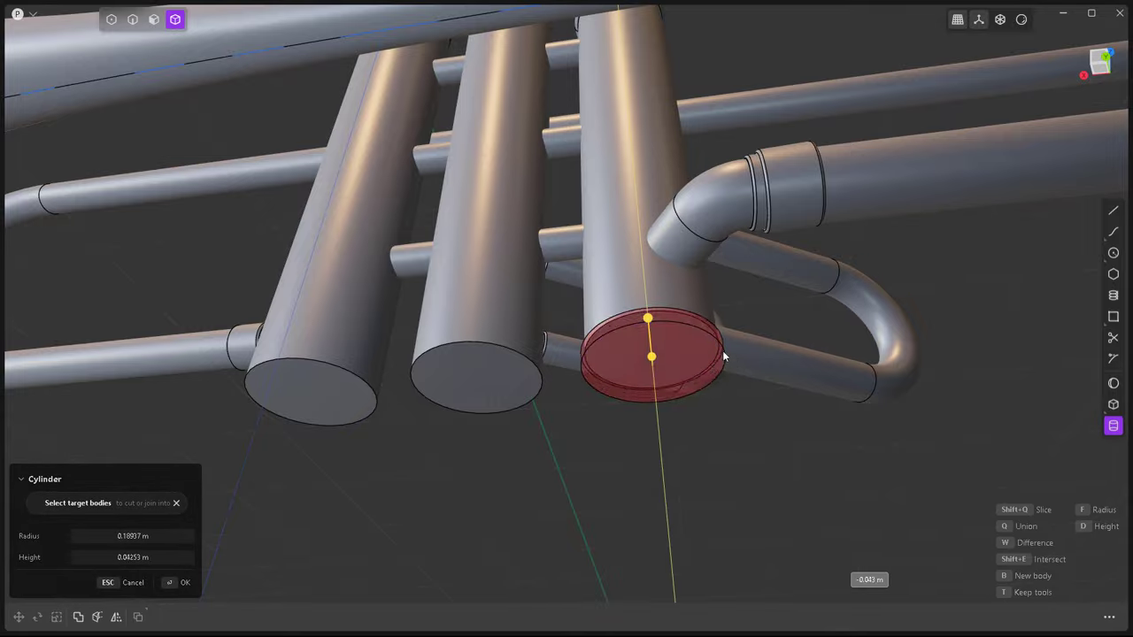
left_click(727, 440)
Round the bottom cap's top edge.
key("g")
middle_click_drag(727, 440, 613, 470)
scroll(613, 470, "up", 3)
key("2")
left_click(620, 343)
key("f")
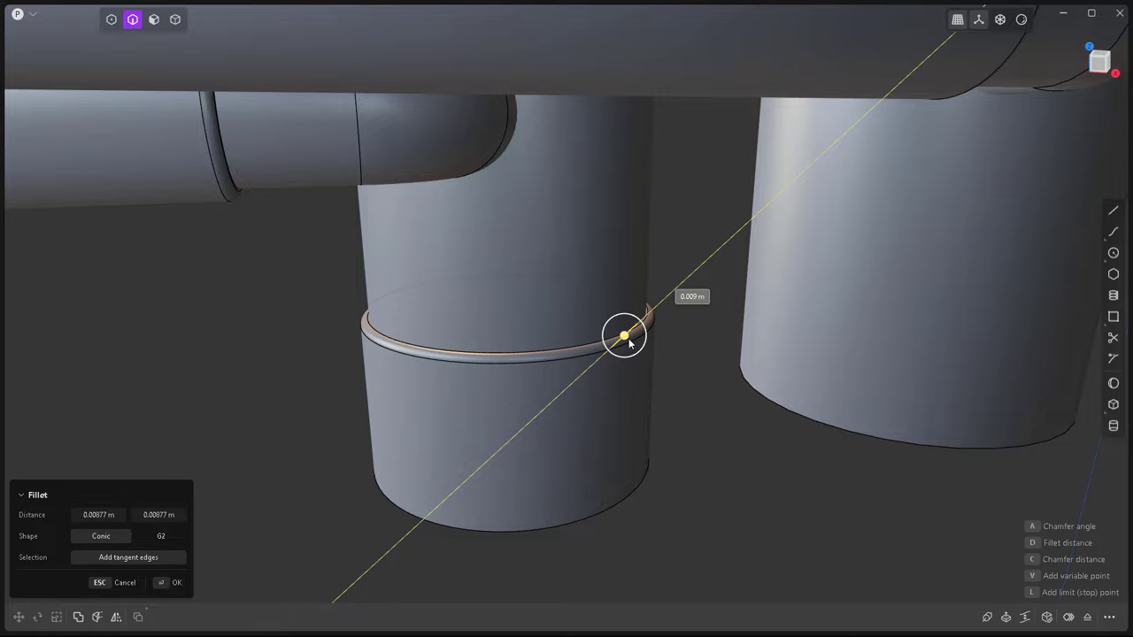
key("Return")
scroll(550, 416, "down", 5)
Pipe a bead ring around the cap's bottom edge.
key("KP_1")
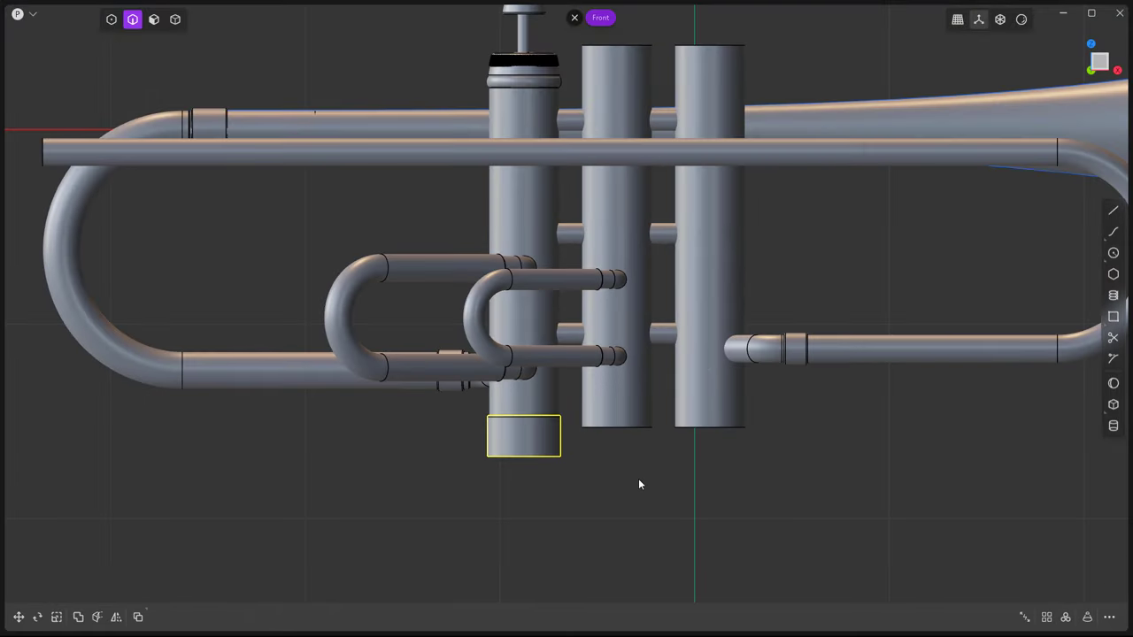
scroll(531, 451, "up", 3)
middle_click_drag(498, 450, 511, 501)
key("3")
left_click_drag(511, 500, 511, 525)
middle_click_drag(511, 524, 544, 435)
scroll(533, 458, "up", 3)
key("Escape")
key("2")
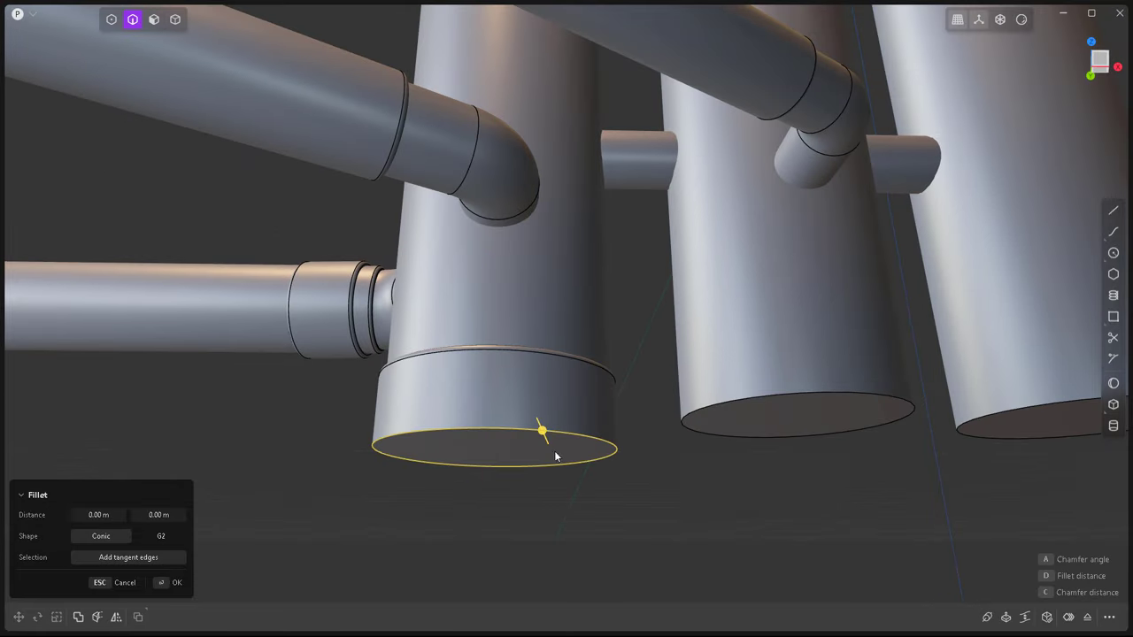
left_click(554, 451)
key("Return")
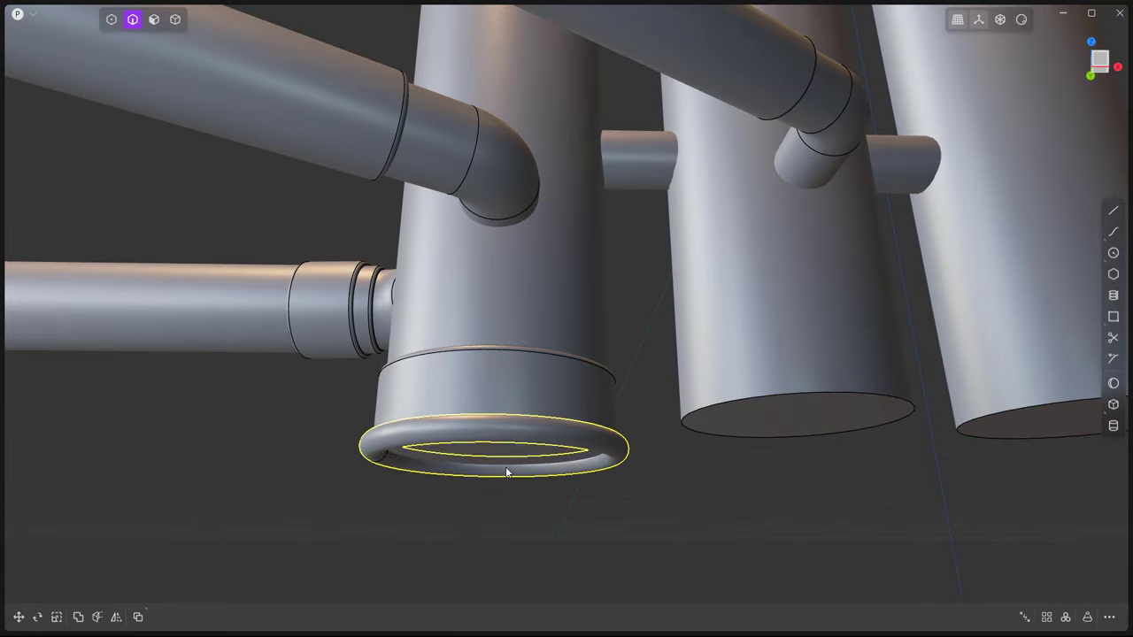
Scale the bead ring up to make it thicker.
scroll(505, 470, "up", 3)
key("s")
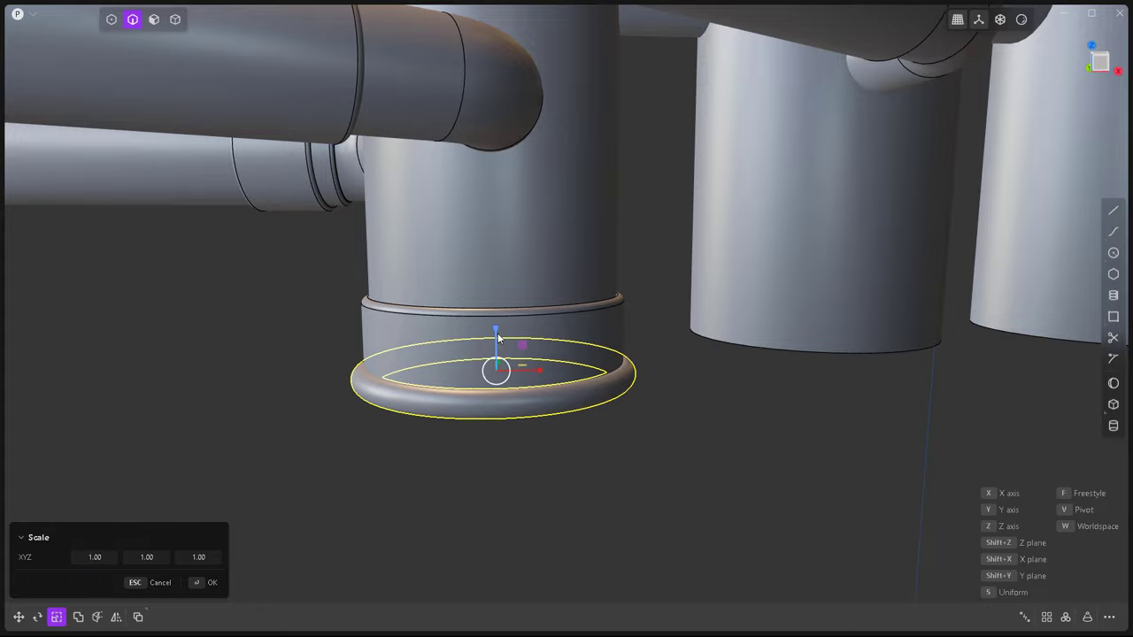
left_click(505, 291)
left_click(580, 471)
Select the cap's bottom face and flange edge, cancelling the offset and rounding attempts.
key("3")
middle_click_drag(526, 413, 495, 336)
left_click(455, 543)
key("o")
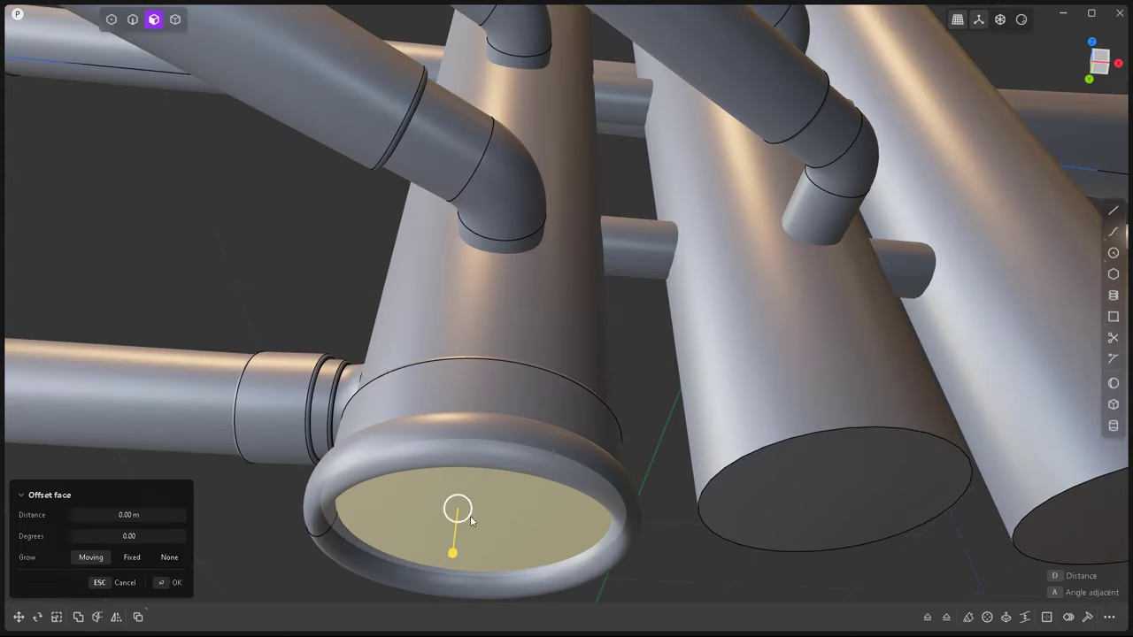
mouse_move(454, 543)
middle_mouse_down()
mouse_move(499, 460)
mouse_move(541, 420)
mouse_move(547, 363)
mouse_move(534, 406)
middle_mouse_up()
key("Escape")
key("2")
left_click(548, 386)
key("f")
key("Escape")
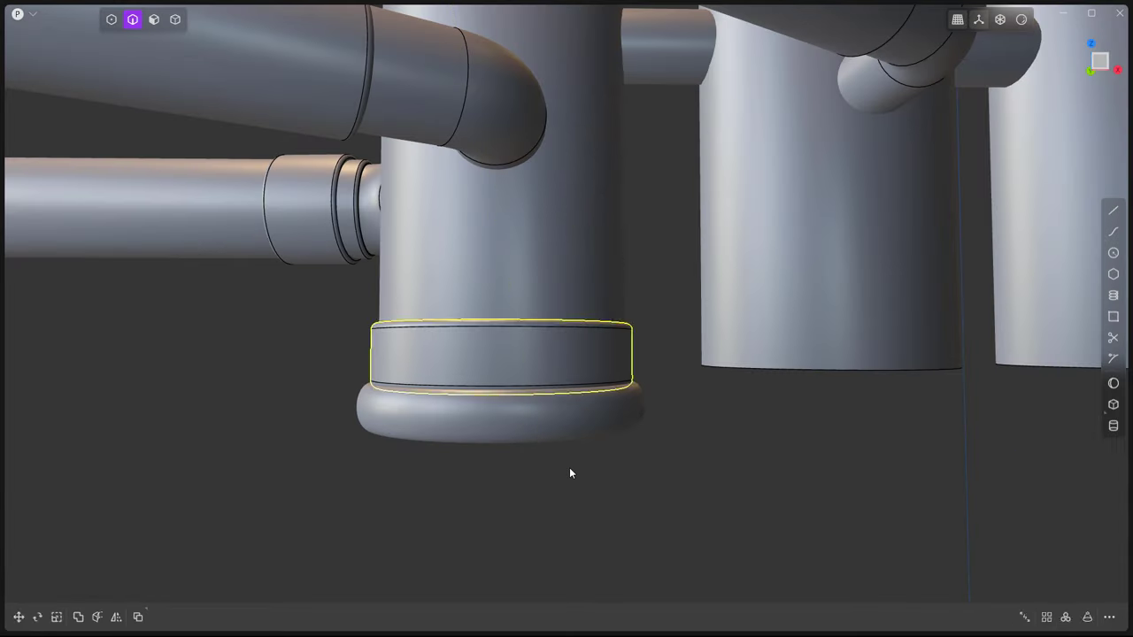
Offset the cap's bottom face downward to form a stepped base.
mouse_move(569, 467)
middle_mouse_down()
mouse_move(508, 490)
mouse_move(506, 568)
middle_mouse_up()
key("3")
left_click(527, 504)
key("o")
left_click_drag(527, 504, 526, 558)
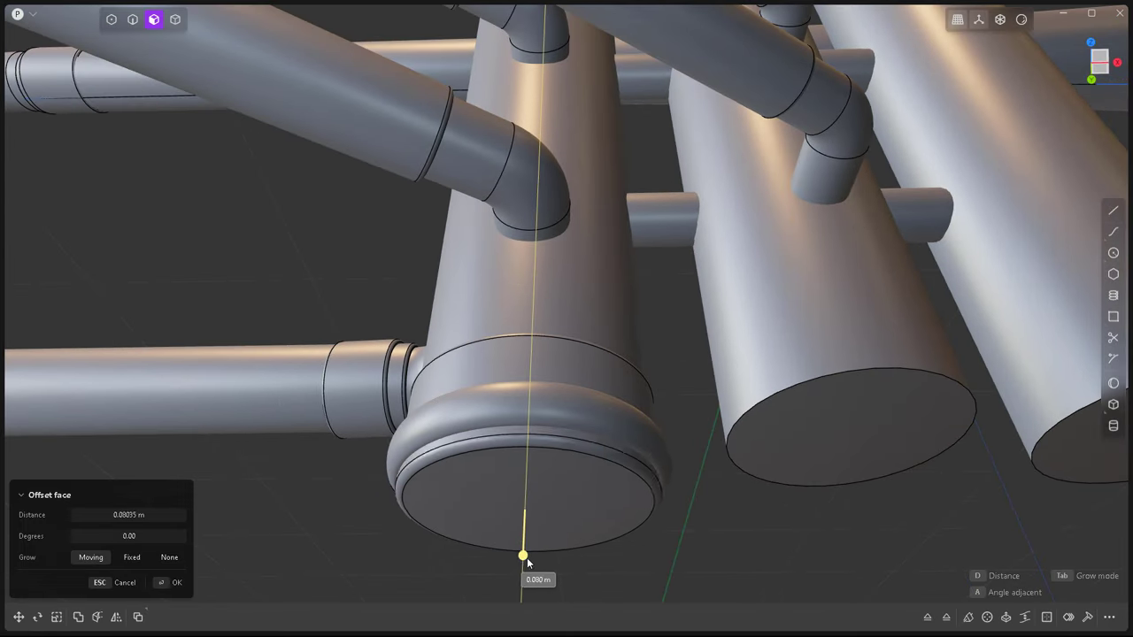
mouse_move(527, 558)
middle_mouse_down()
mouse_move(607, 573)
mouse_move(681, 483)
middle_mouse_up()
Draw a line across the bottom flange and cut the cap along it.
key("Return")
scroll(680, 483, "down", 3)
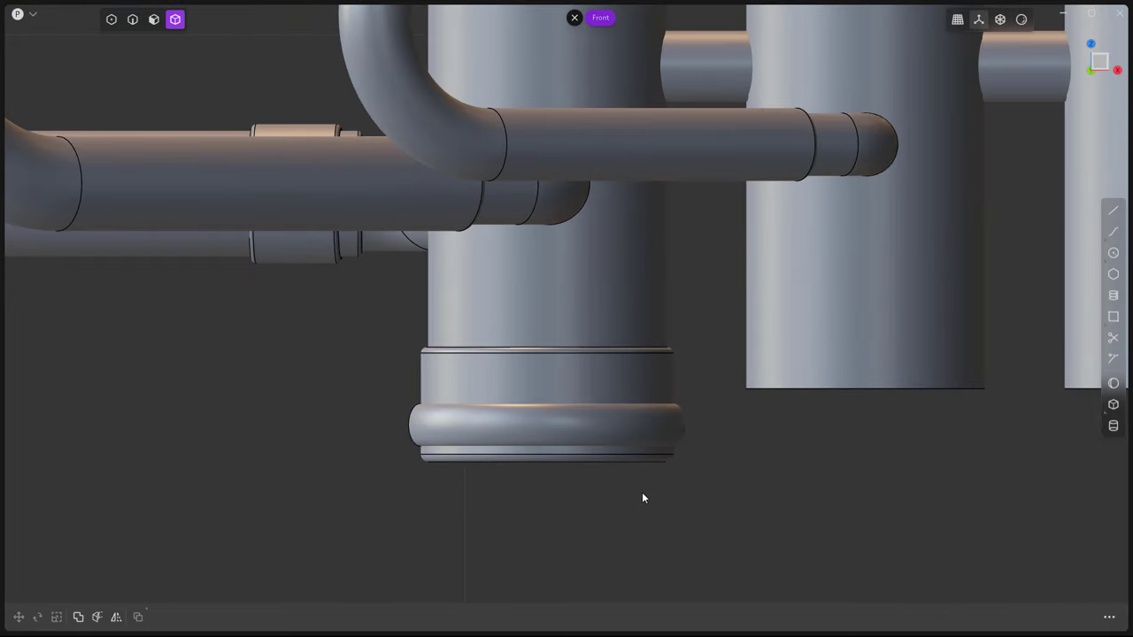
key("l")
left_click(699, 404)
left_click(202, 404)
key("g")
key("Return")
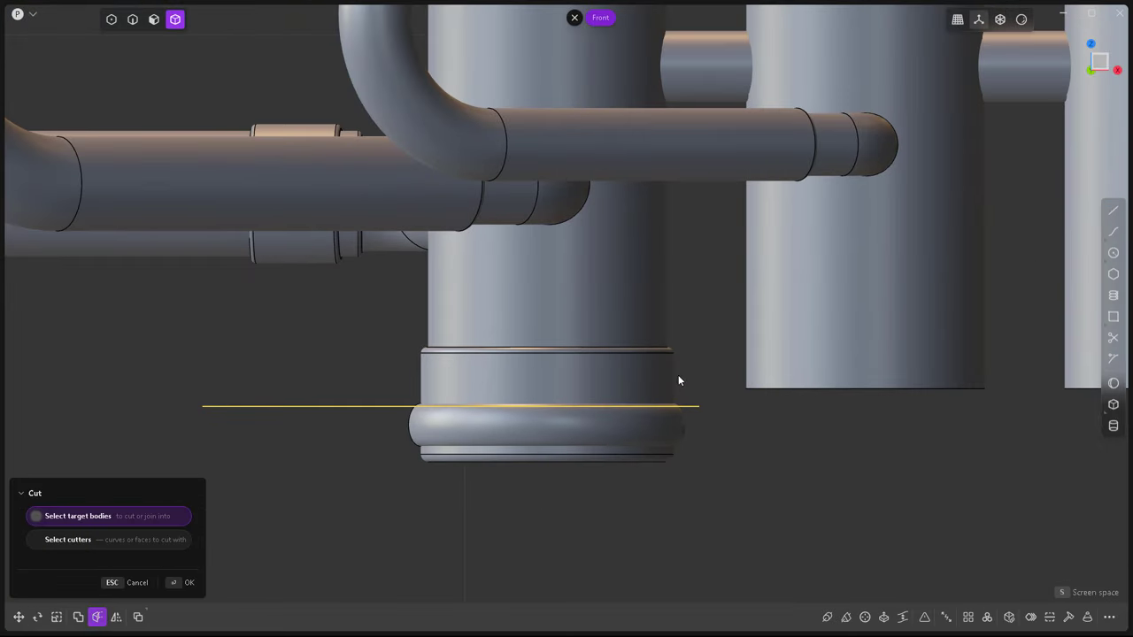
Fillet the new split edge about 0.01 m to form a rounded groove.
key("Return")
key("2")
scroll(540, 412, "up", 2)
left_click(554, 413)
key("f")
middle_click_drag(554, 415, 381, 354)
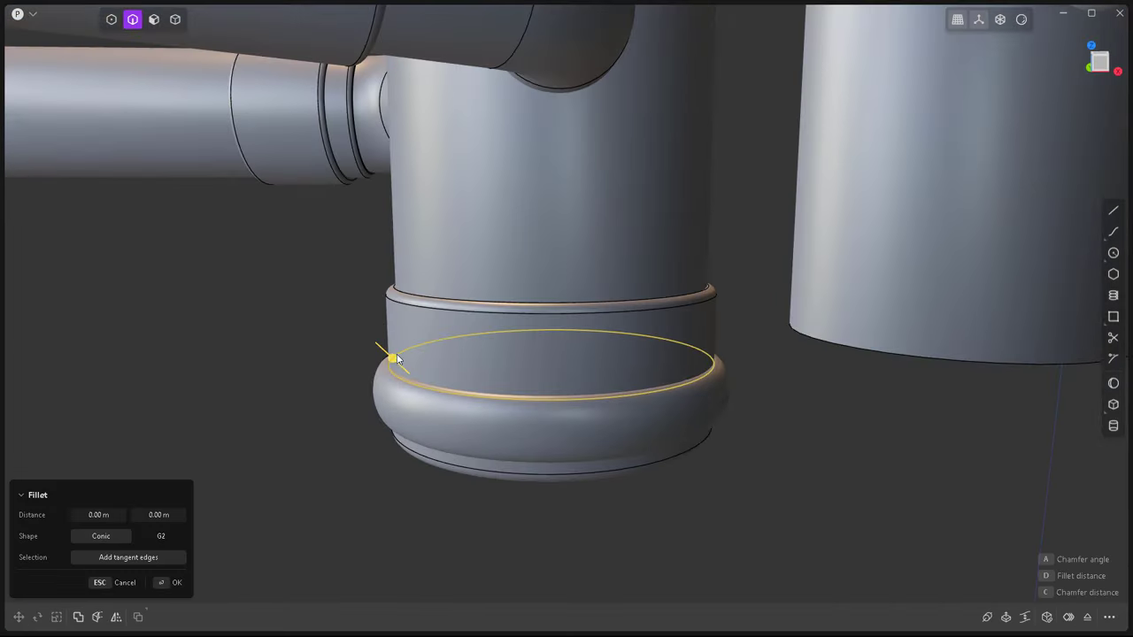
left_click_drag(380, 354, 397, 362)
mouse_move(398, 362)
middle_mouse_down()
mouse_move(561, 400)
mouse_move(528, 437)
middle_mouse_up()
key("Return")
scroll(539, 447, "up", 2)
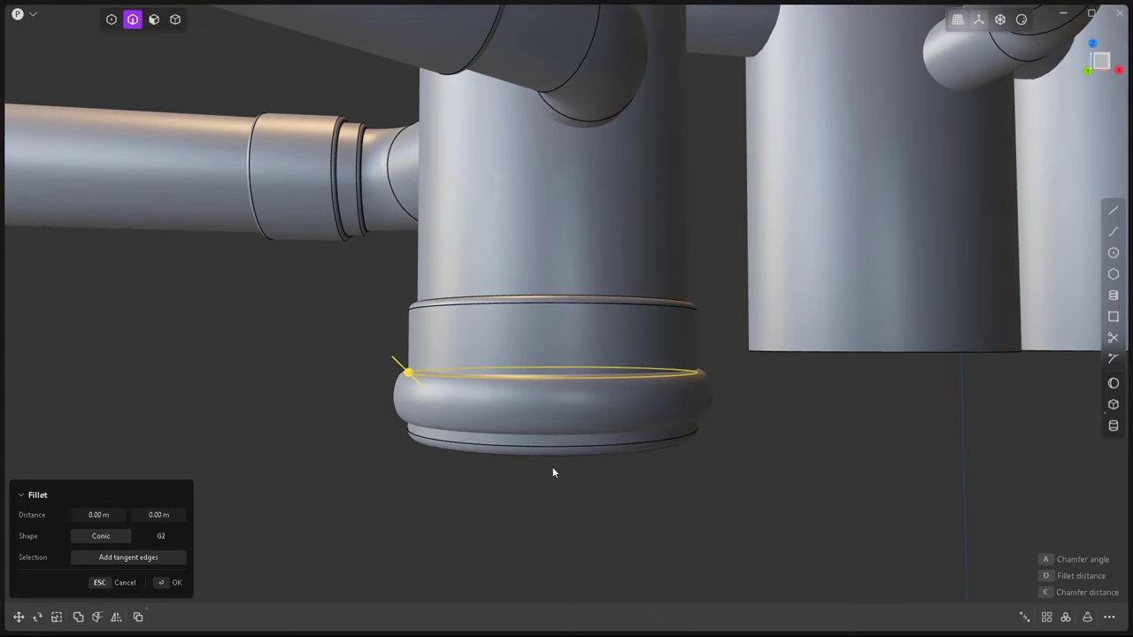
scroll(561, 438, "up", 2)
key("Return")
Move the bead ring slightly lower on the valve casing.
key("4")
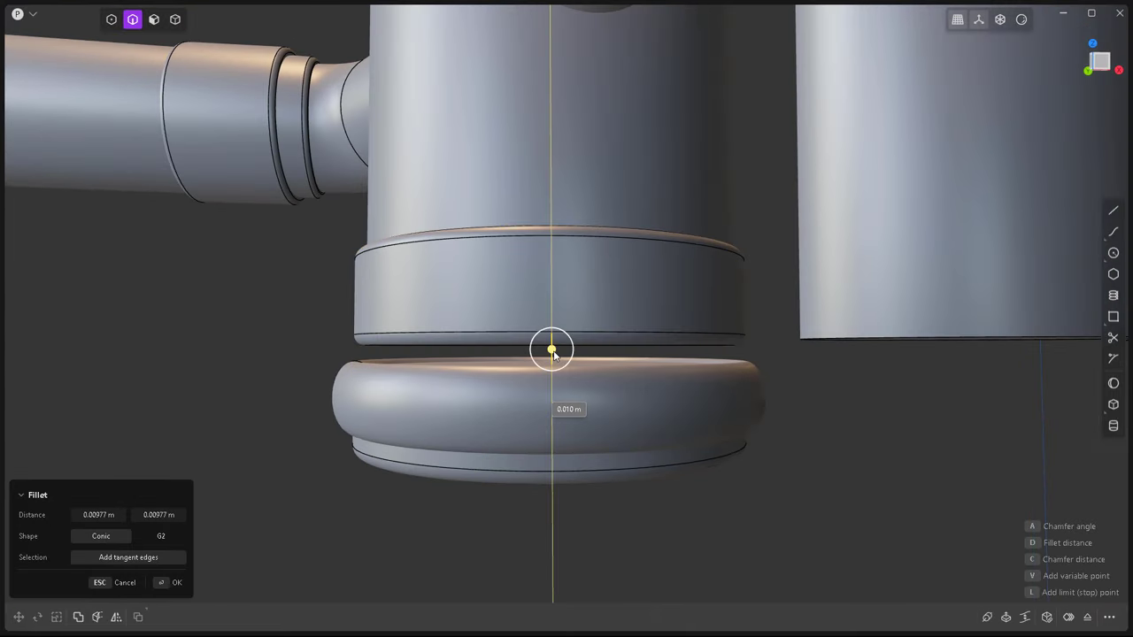
left_click(571, 350)
key("g")
left_click(546, 281)
mouse_move(547, 280)
middle_mouse_down()
mouse_move(570, 433)
mouse_move(613, 494)
mouse_move(599, 489)
mouse_move(619, 354)
middle_mouse_up()
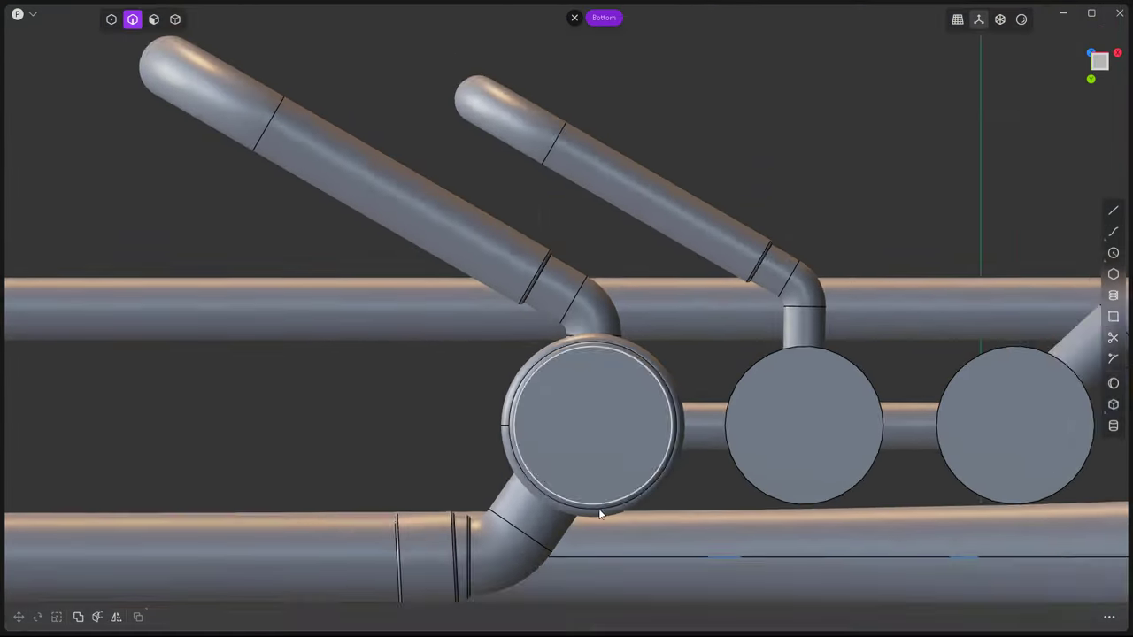
Draw a small cylinder, snap it to the bottom cap's outer edge and resize it thin.
scroll(665, 417, "up", 3)
left_click(1113, 425)
scroll(534, 381, "up", 1)
key("Return")
key("g")
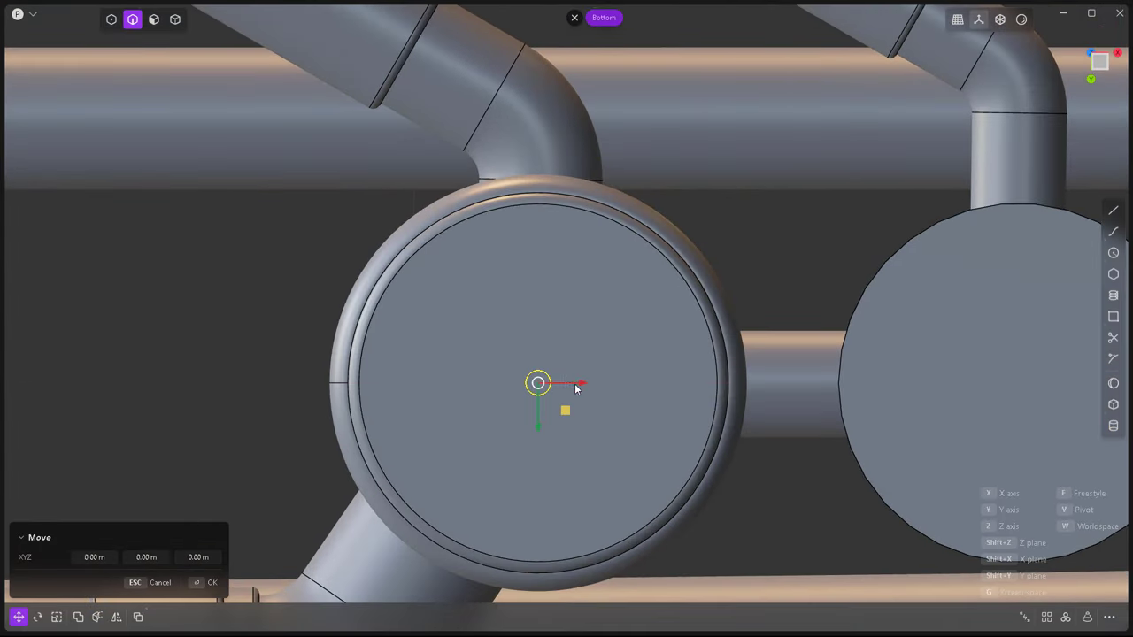
left_click(769, 408)
scroll(769, 453, "up", 3)
key("s")
key("Return")
Slide the thin rod sideways and vertically into position at the cap edge.
key("g")
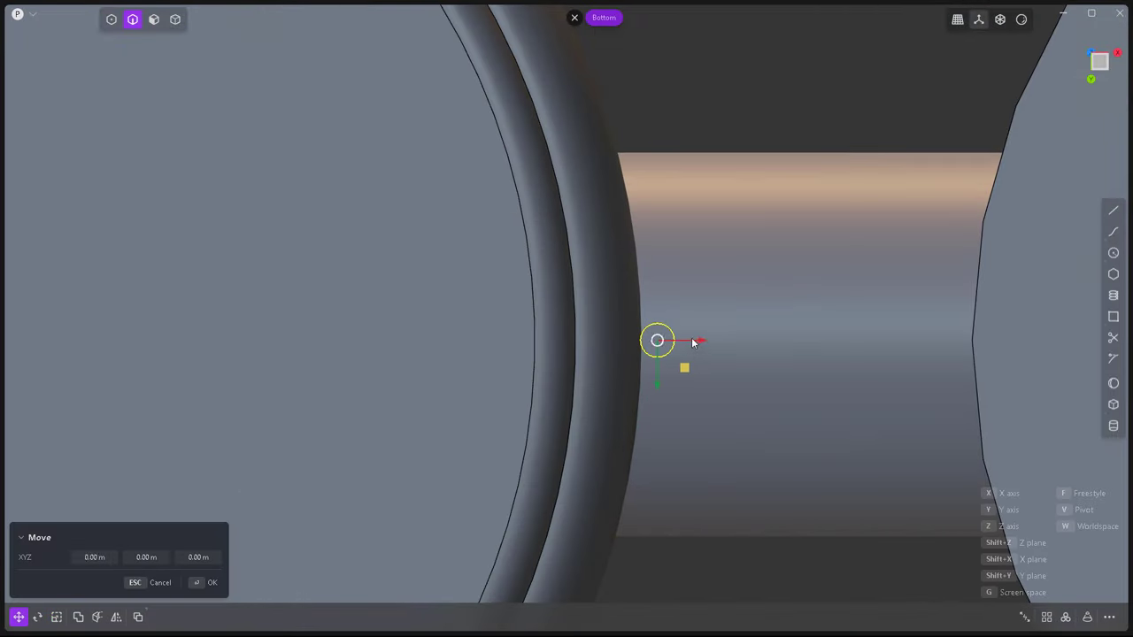
key("x")
key("Return")
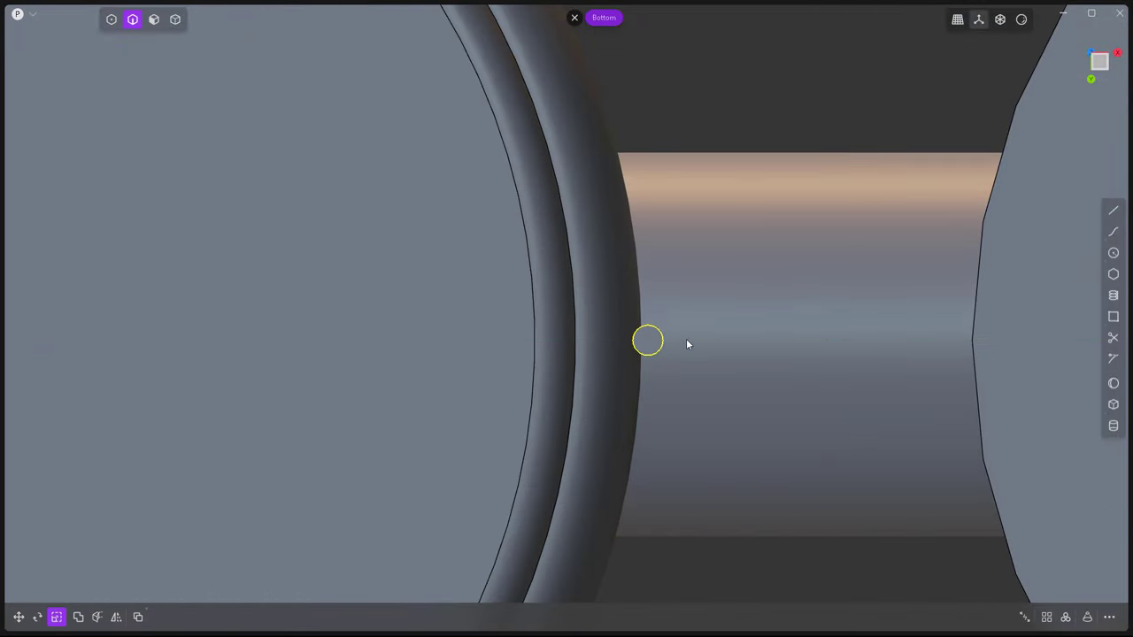
key("g")
middle_click_drag(724, 370, 651, 380)
key("z")
scroll(626, 342, "up", 5)
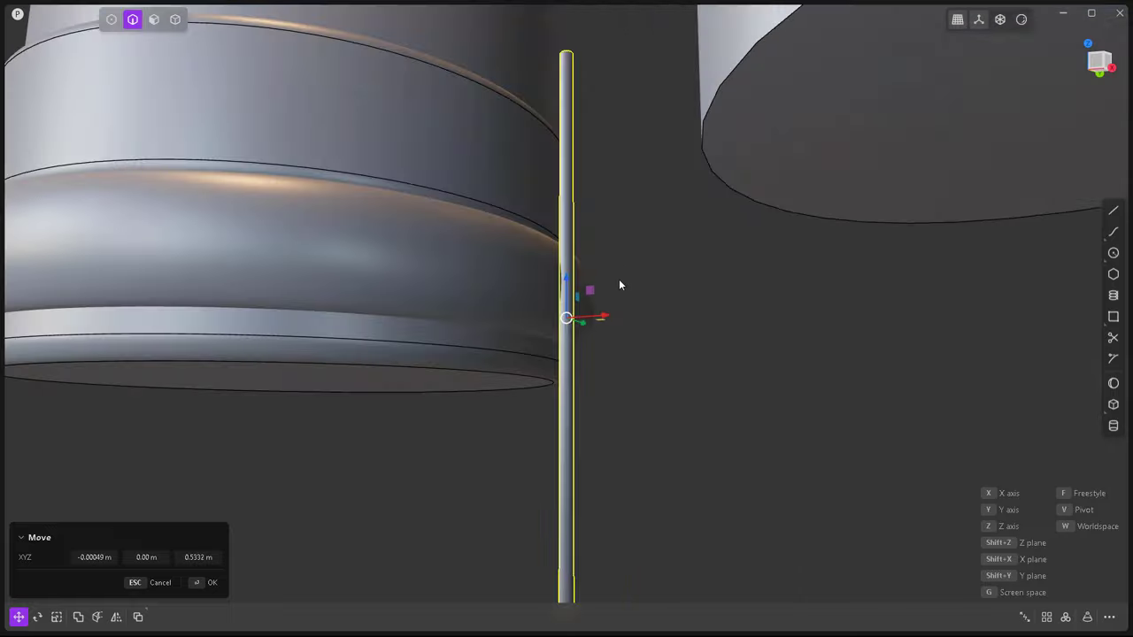
scroll(619, 282, "up", 3)
scroll(576, 308, "up", 3)
key("x")
scroll(642, 318, "down", 5)
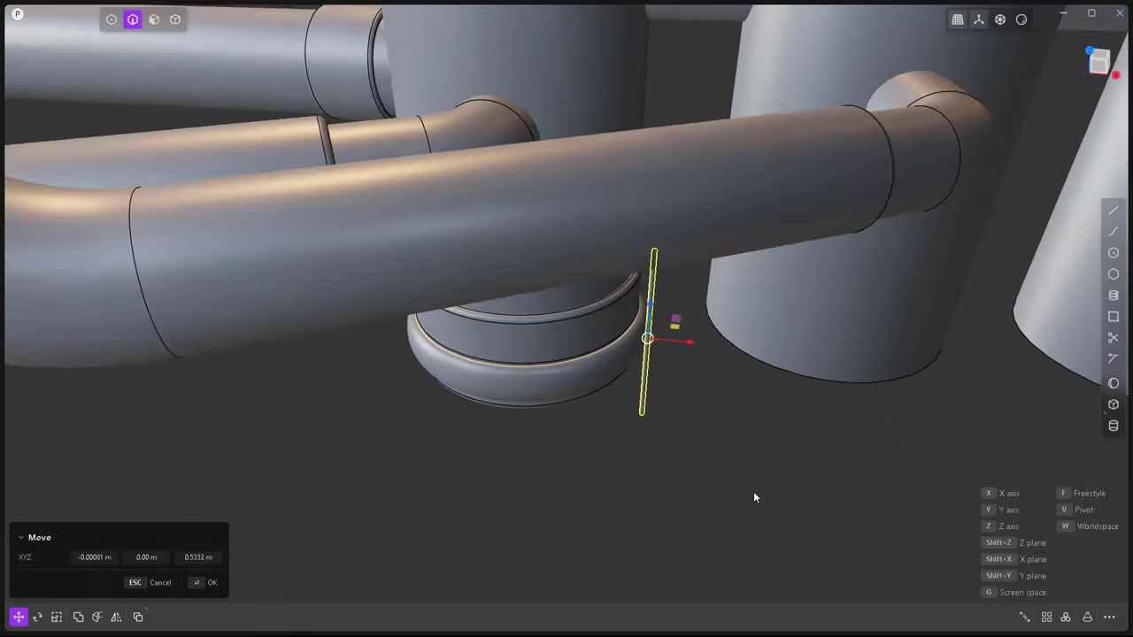
middle_click_drag(753, 491, 579, 440)
scroll(579, 440, "up", 3)
scroll(716, 502, "up", 3)
key("Return")
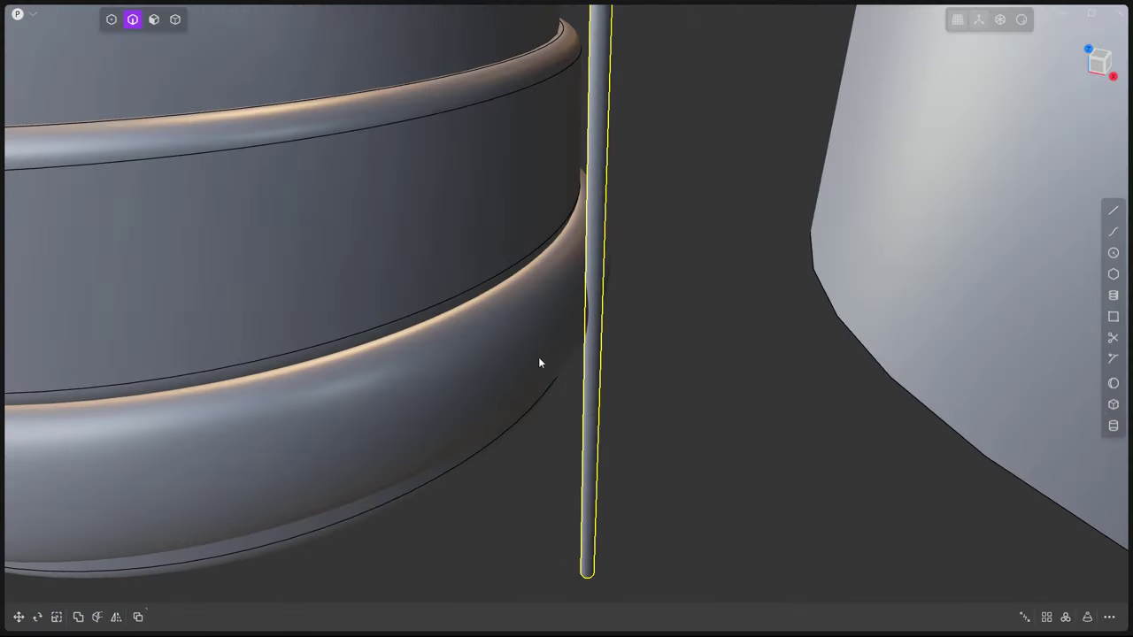
Select the ring around the valve cap for a boolean, then cancel it.
key("4")
left_click(610, 349)
scroll(664, 372, "down", 3)
key("shift+b")
scroll(713, 399, "down", 2)
key("Escape")
scroll(620, 395, "up", 3)
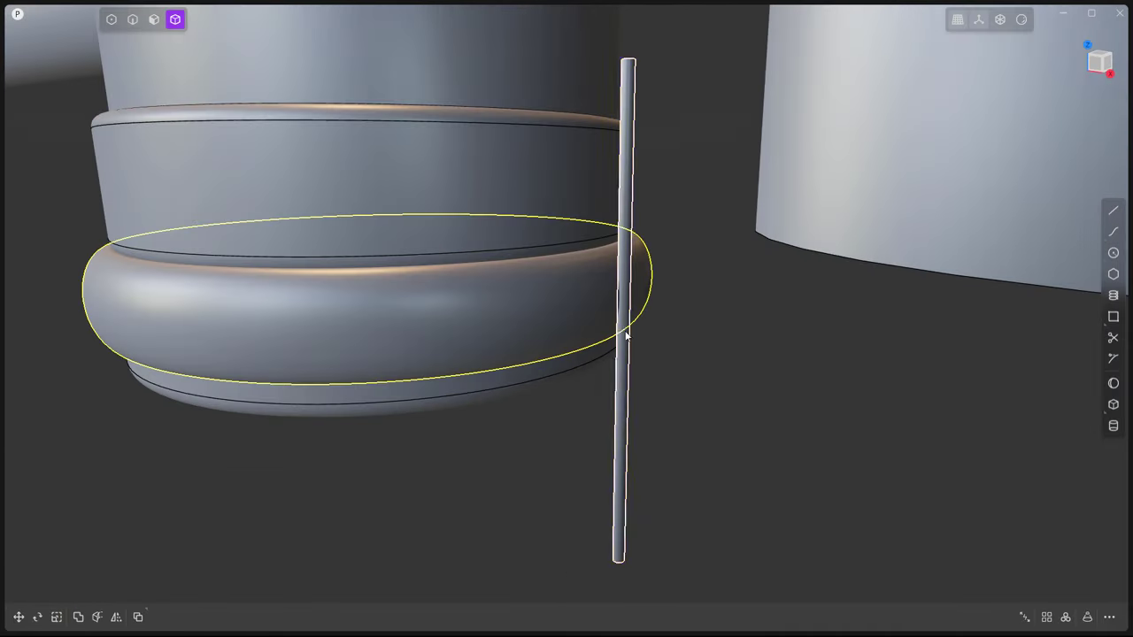
Resize the rod and nudge it along one axis to sit against the cap.
left_click(624, 380)
key("s")
scroll(648, 393, "up", 3)
key("g")
key("x")
scroll(638, 397, "down", 3)
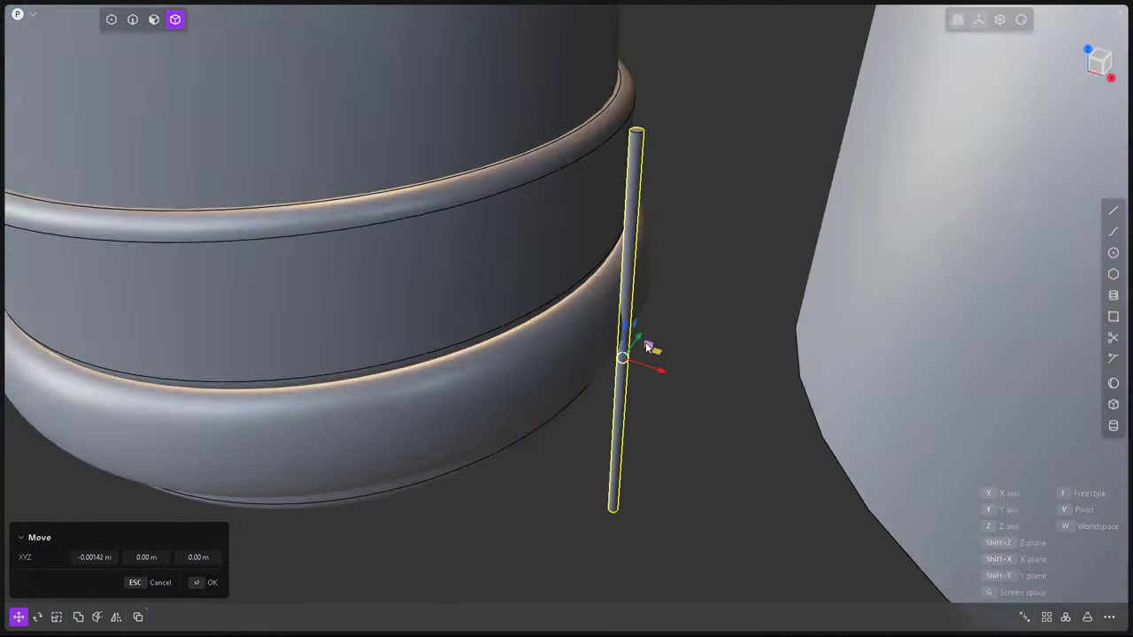
scroll(645, 342, "down", 3)
Radial-array the rod around the cap with 145 copies.
key("Return")
left_click(496, 323)
left_click_drag(135, 513, 177, 513)
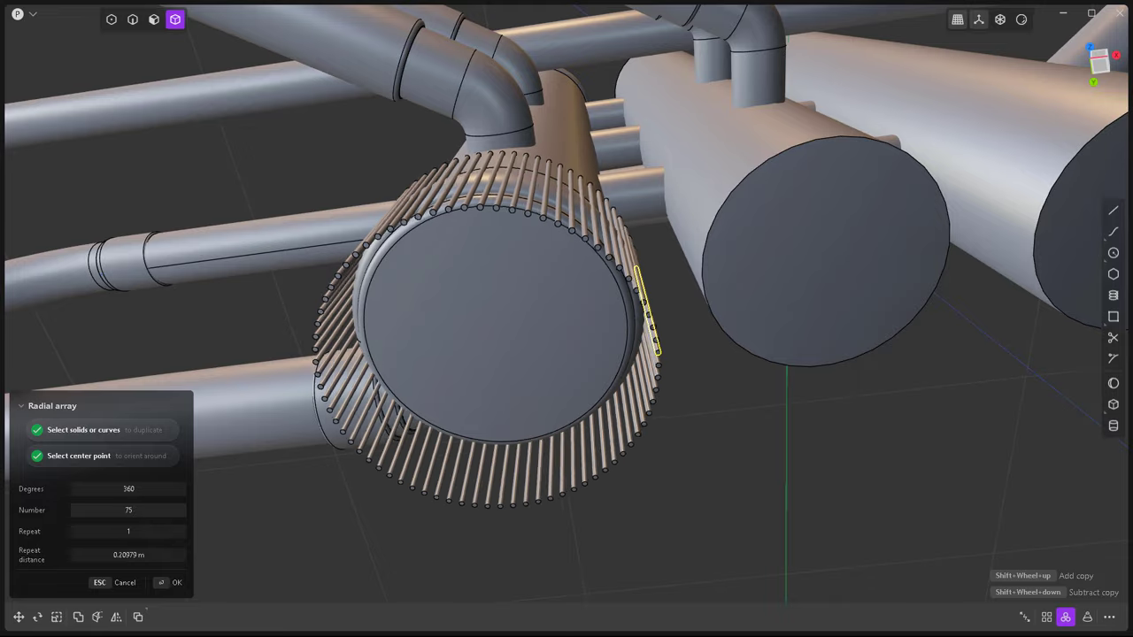
mouse_move(646, 353)
middle_mouse_down()
mouse_move(628, 502)
mouse_move(539, 365)
mouse_move(557, 465)
middle_mouse_up()
key("Return")
Start a boolean between the cap ring and the 145 rods.
scroll(557, 389, "up", 5)
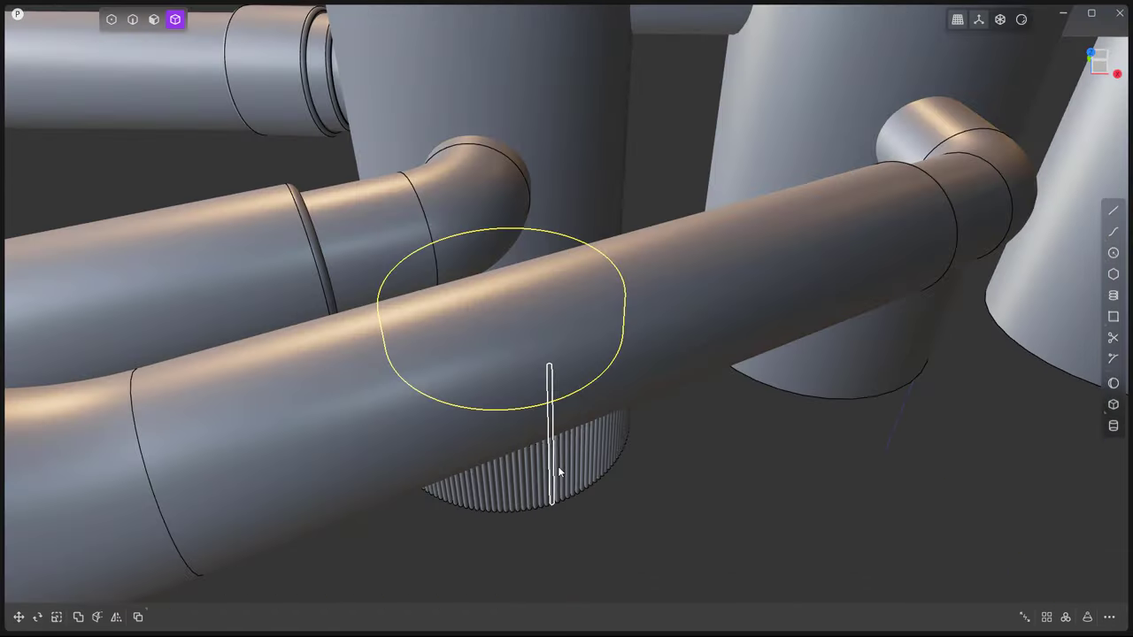
scroll(646, 479, "down", 3)
key("b")
scroll(515, 403, "up", 3)
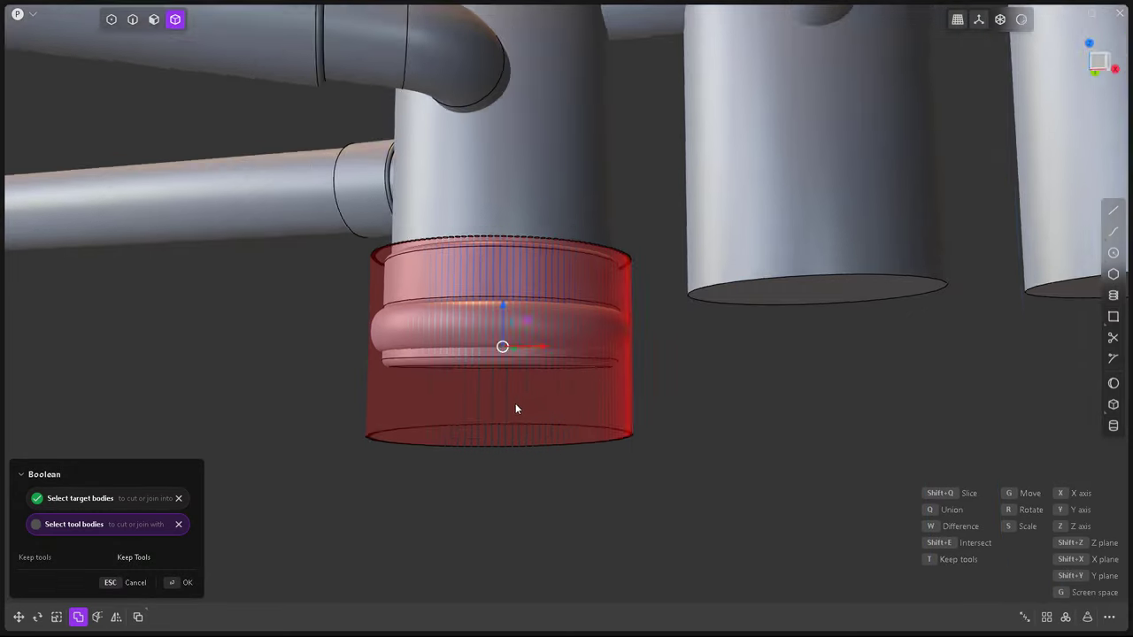
scroll(546, 382, "up", 3)
mouse_move(545, 382)
middle_mouse_down()
mouse_move(526, 416)
mouse_move(551, 447)
mouse_move(524, 415)
mouse_move(657, 490)
mouse_move(661, 529)
mouse_move(576, 442)
mouse_move(663, 502)
mouse_move(619, 438)
mouse_move(647, 443)
mouse_move(505, 440)
middle_mouse_up()
scroll(524, 415, "down", 3)
Finish the boolean so the bottom cap becomes knurled.
scroll(576, 448, "up", 3)
key("Return")
scroll(549, 431, "down", 3)
scroll(646, 443, "down", 5)
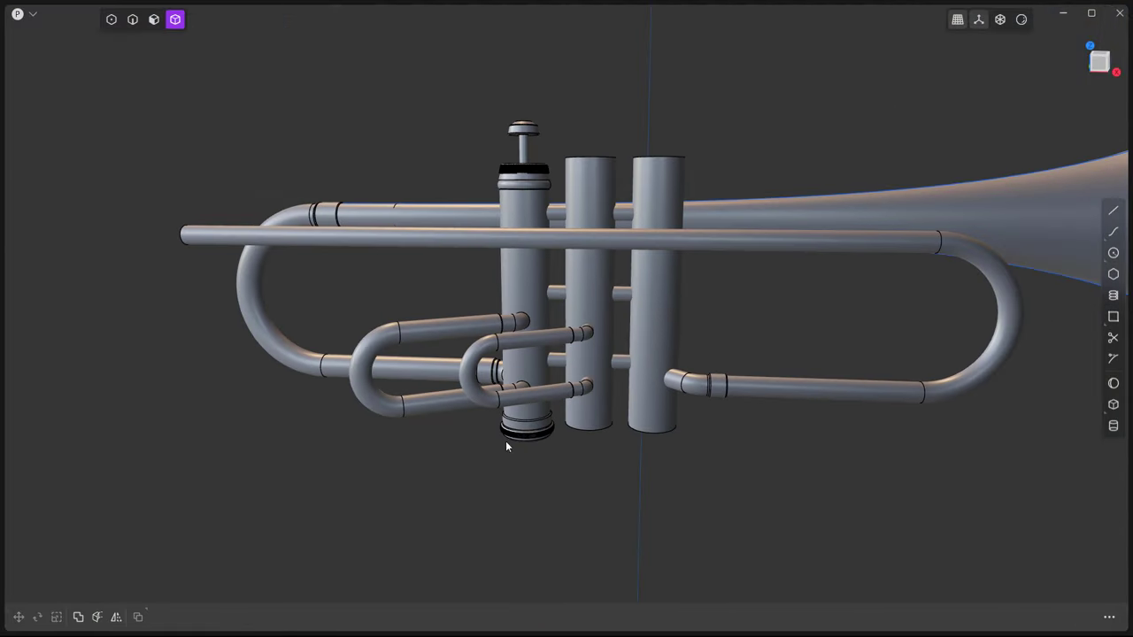
scroll(532, 326, "up", 3)
Cut an edge loop on the first valve casing and pipe it into a thin ring.
key("c")
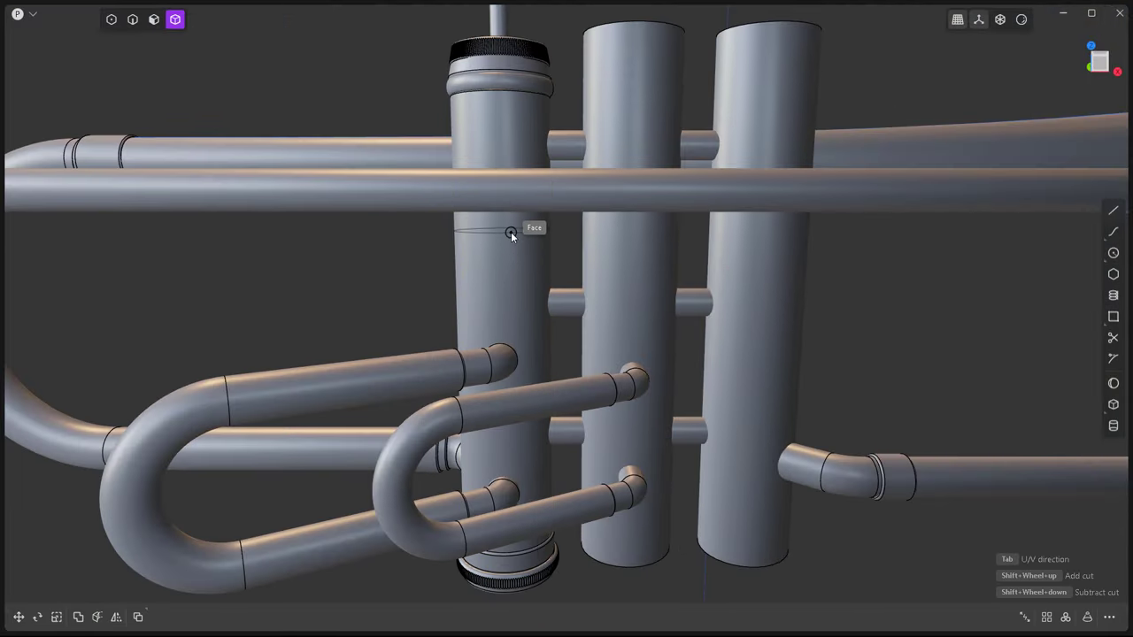
left_click(510, 232)
key("2")
left_click(505, 231)
scroll(531, 232, "up", 3)
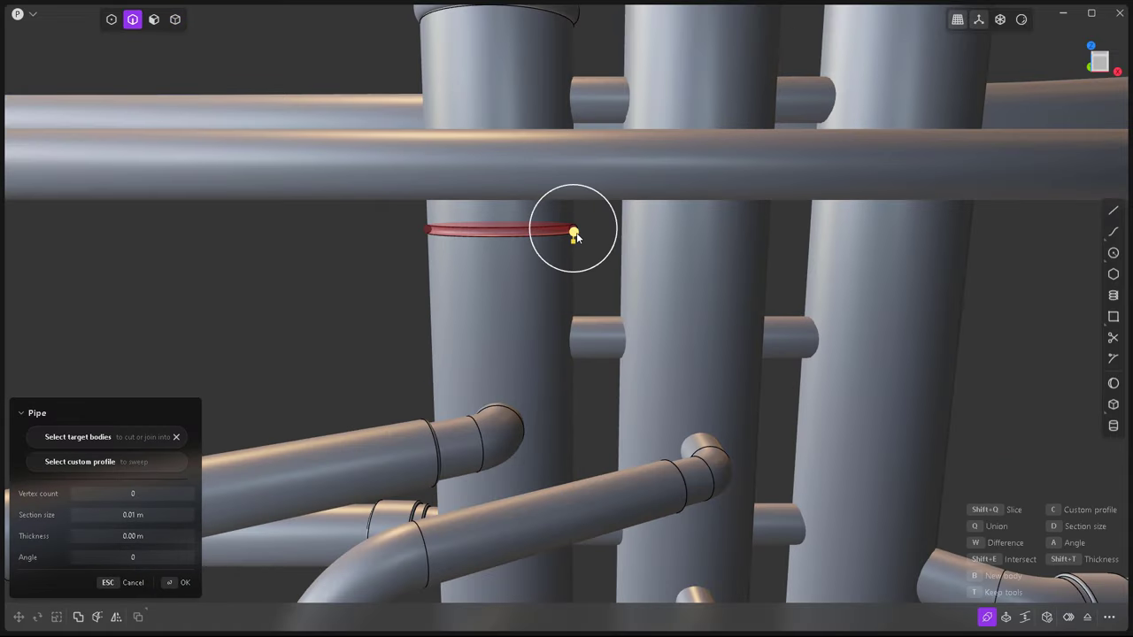
middle_click_drag(573, 233, 455, 306)
key("Return")
Select the new ring solid and cancel an attempted resize.
middle_click_drag(286, 290, 494, 200)
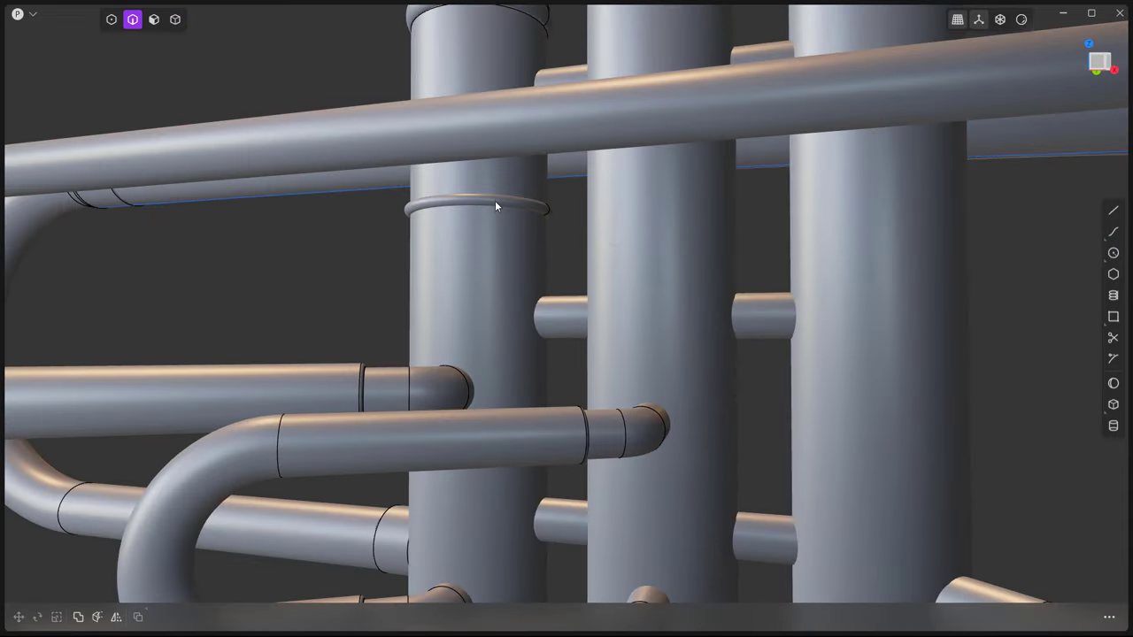
key("4")
left_click(494, 200)
key("s")
key("Escape")
scroll(462, 336, "down", 5)
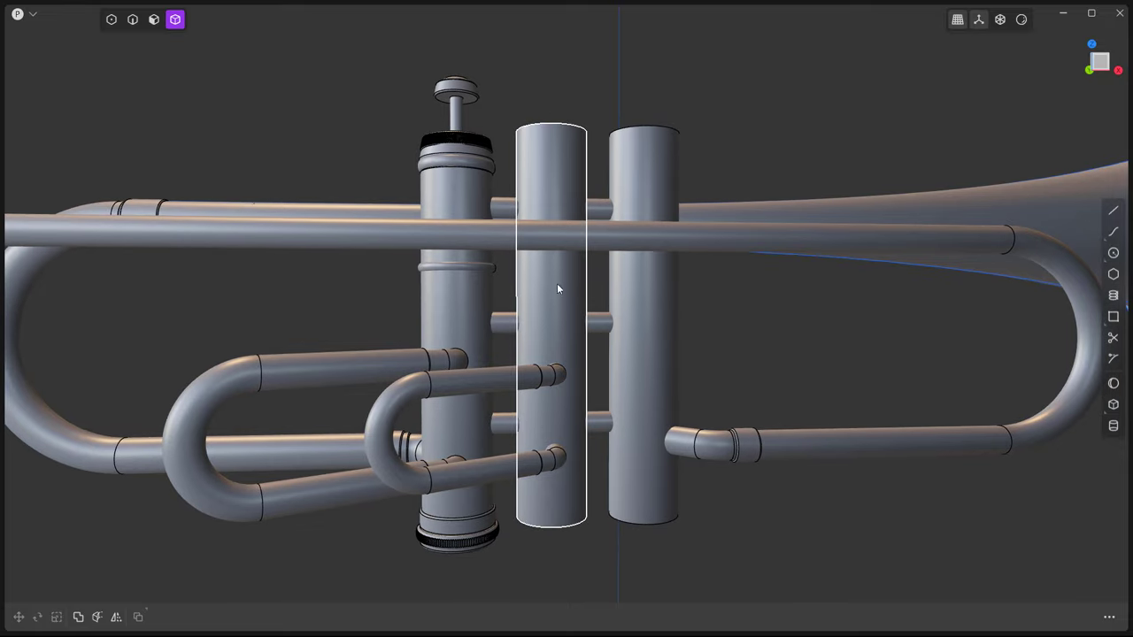
Hide the plain middle and right valves.
left_click(557, 288)
left_click(640, 303, "shift")
key("h")
Duplicate the detailed first valve into the second and third valve slots.
left_click(481, 276)
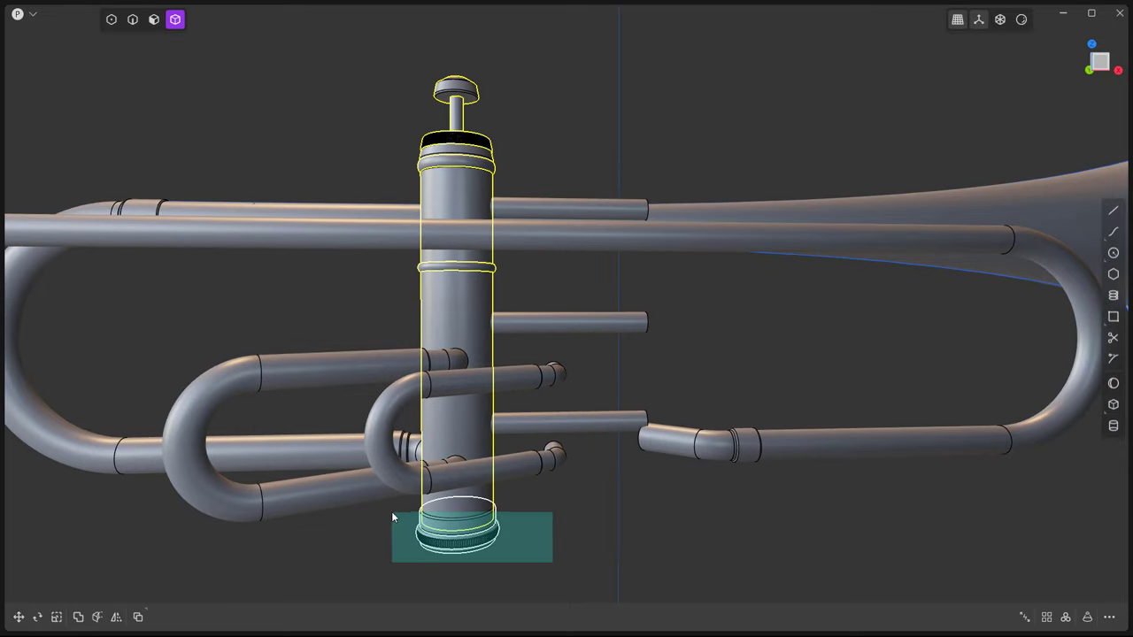
key("KP_1")
scroll(545, 474, "up", 1)
key("ctrl+d")
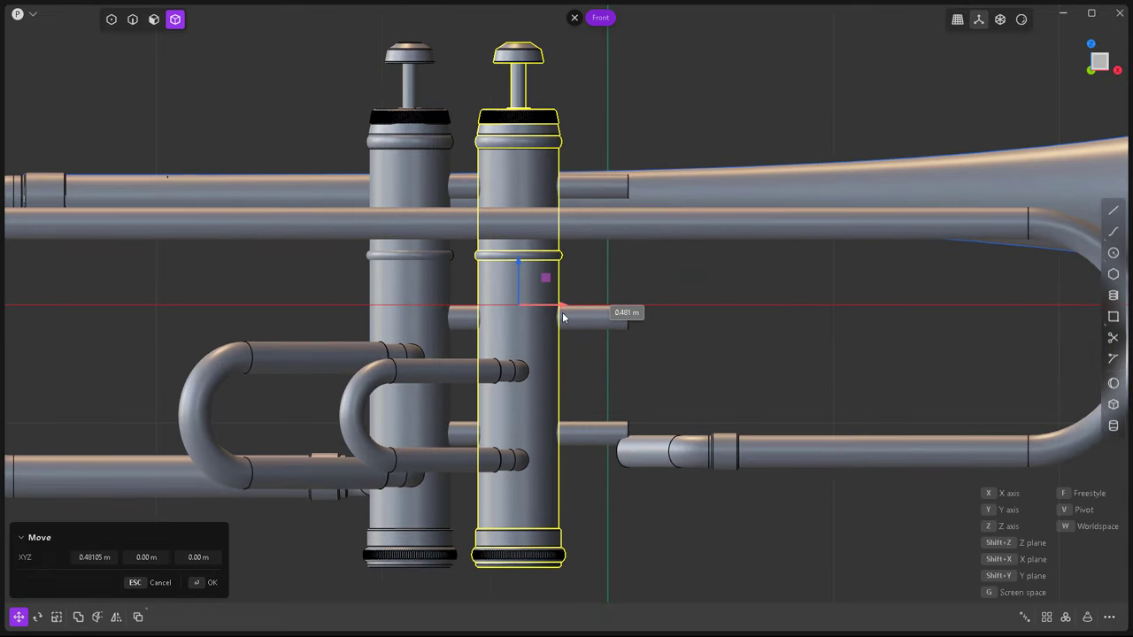
left_click(565, 315)
left_click_drag(564, 307, 670, 321)
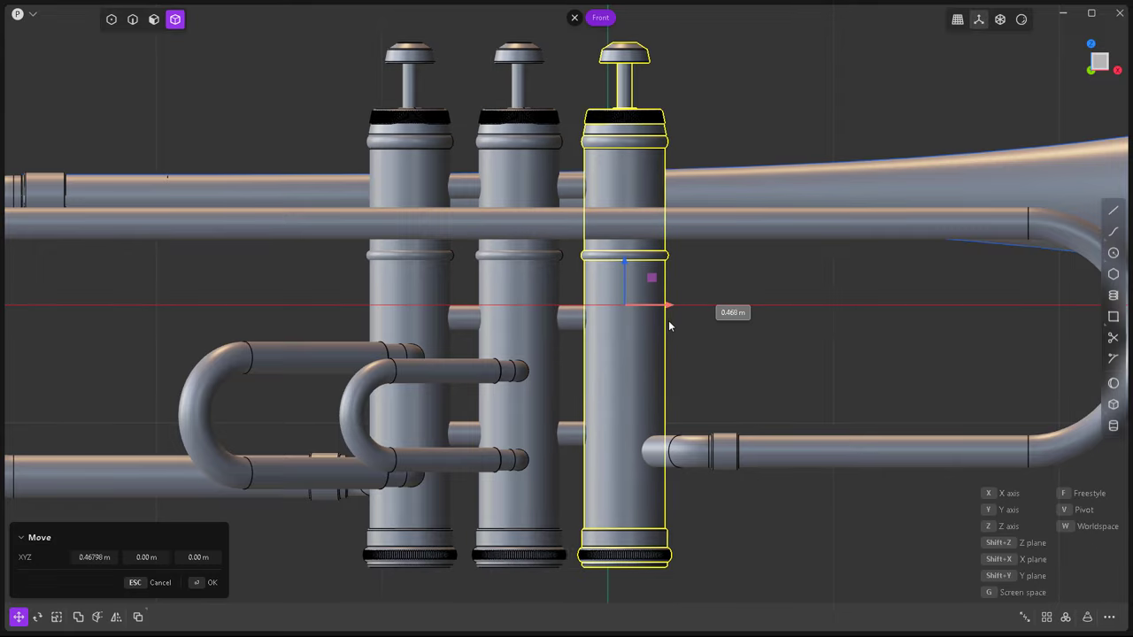
left_click(750, 351)
mouse_move(653, 400)
middle_mouse_down()
mouse_move(702, 505)
mouse_move(729, 486)
middle_mouse_up()
Save the model as 'Trumpet' in Plasticity Projects on the SAMSUNG (F:) drive.
key("ctrl+s")
left_click(53, 200)
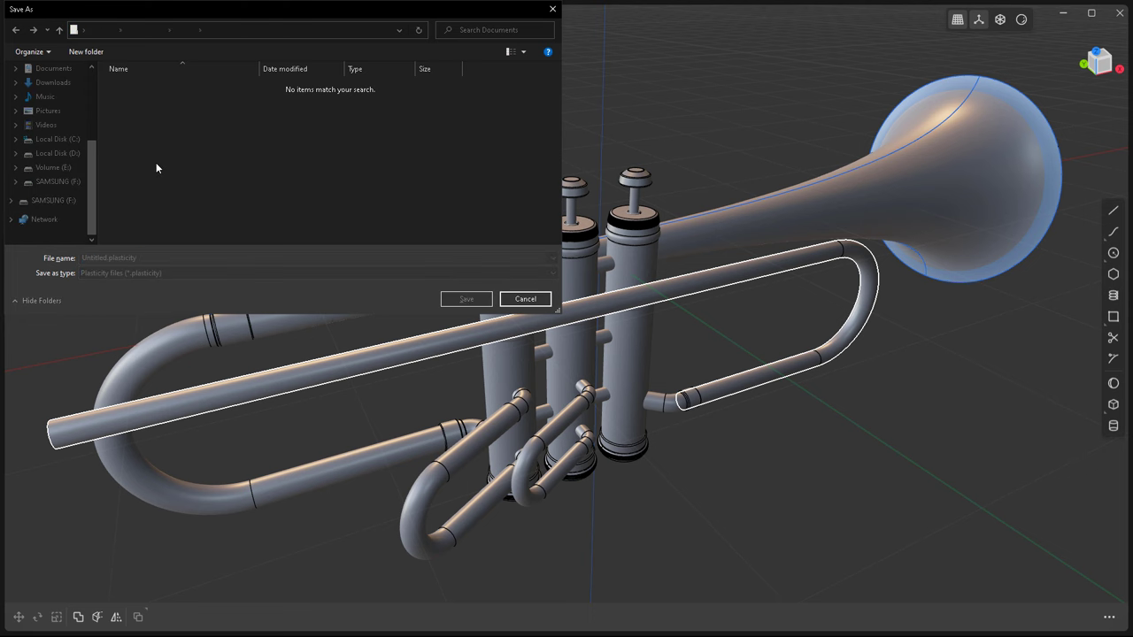
double_click(146, 128)
triple_click(154, 257)
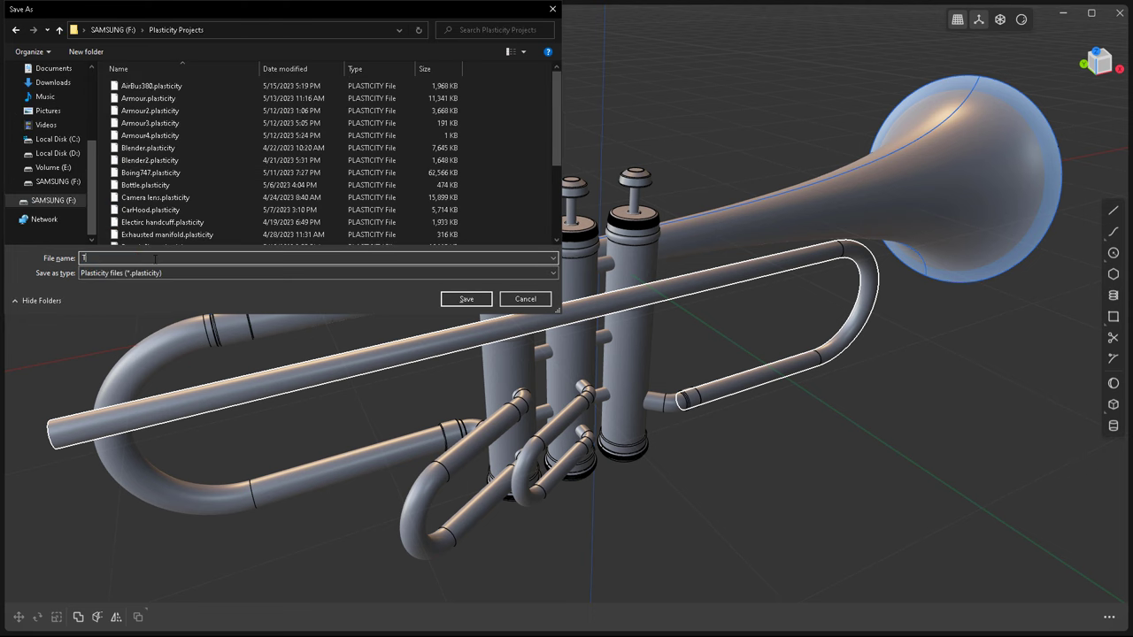
type("Trumpet")
key("Return")
key("3")
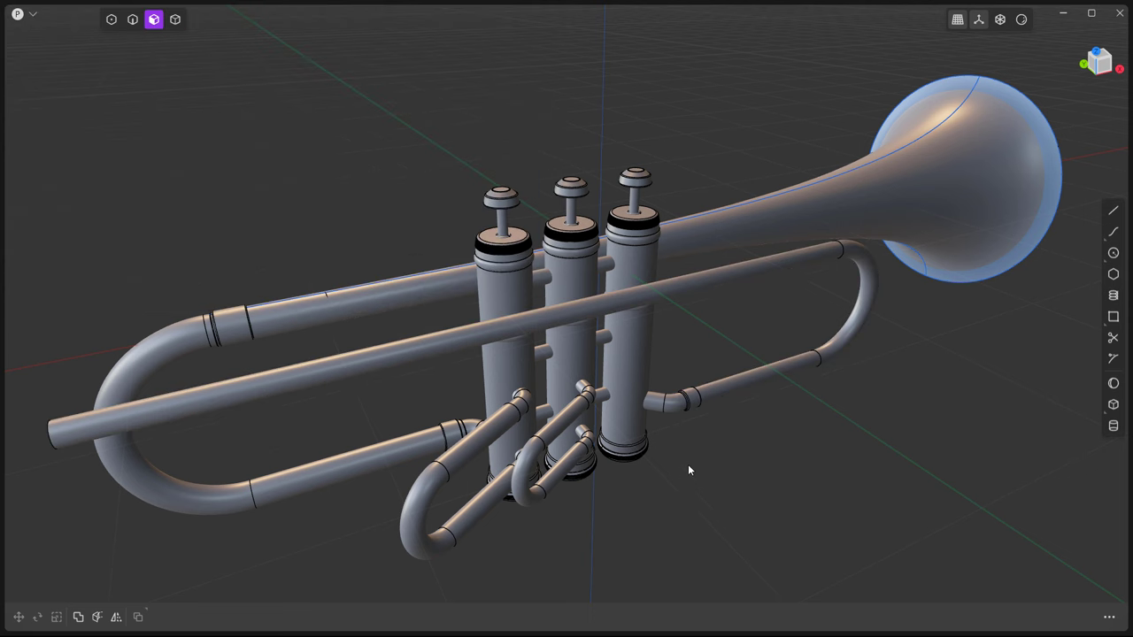
key("KP_1")
Offset the long tube's end face to shorten it by about 0.45 m.
scroll(356, 275, "up", 3)
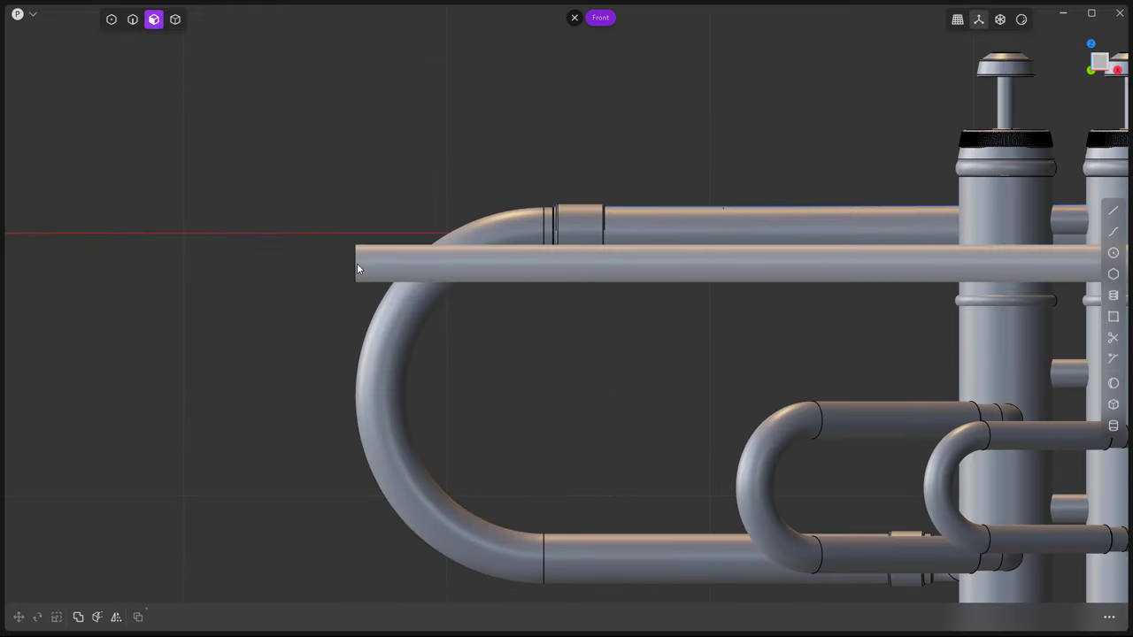
left_click(357, 269)
key("o")
middle_click_drag(359, 266, 396, 357)
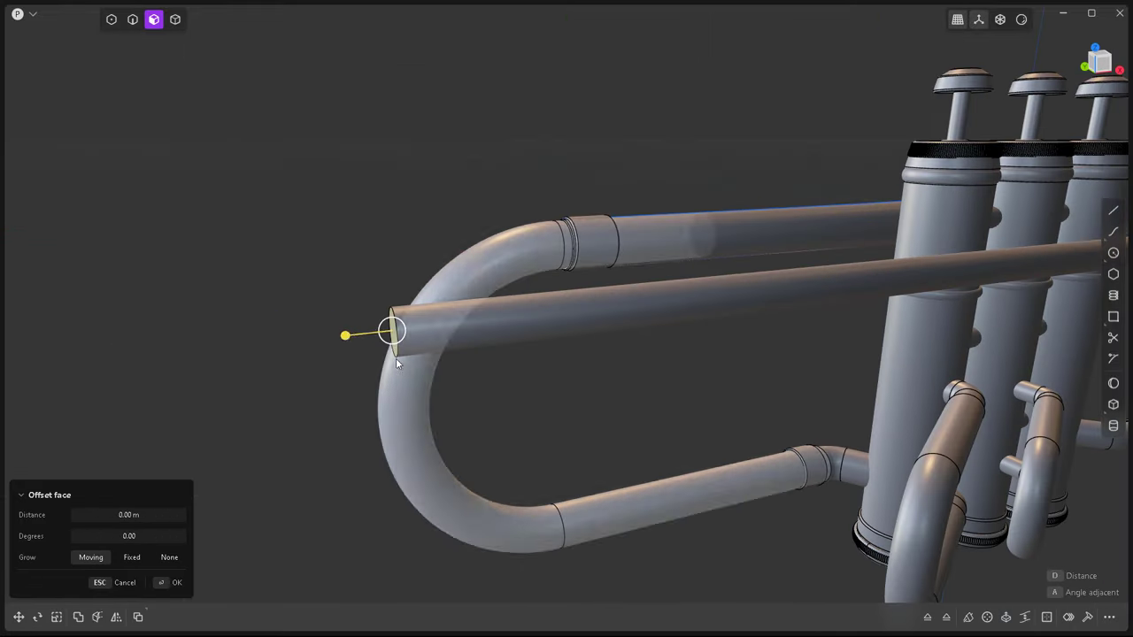
key("KP_1")
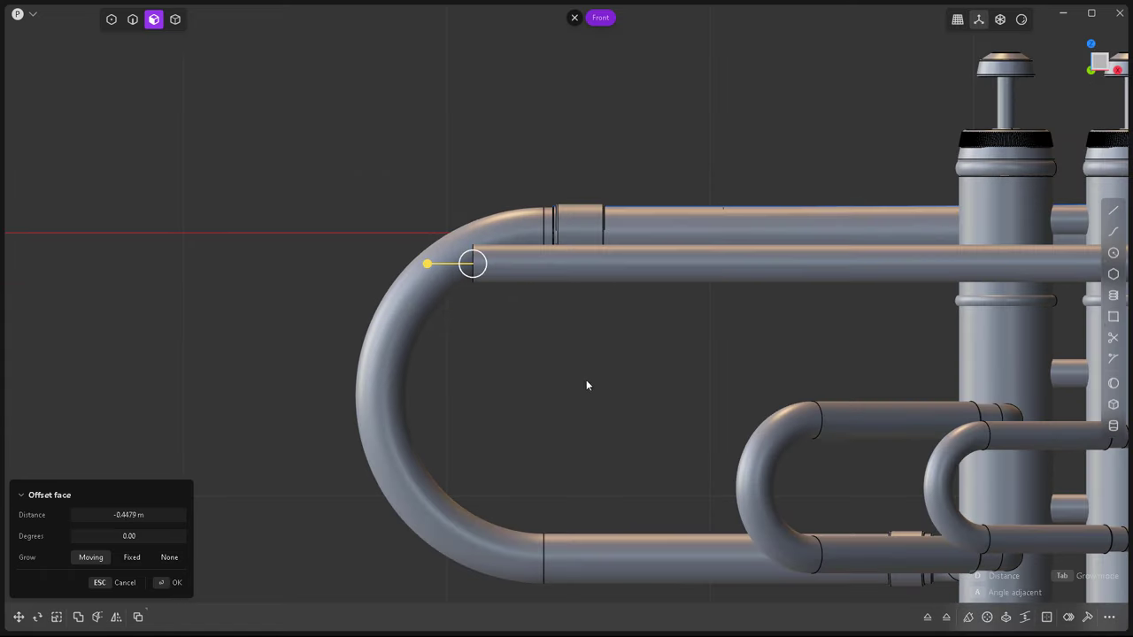
left_click(489, 306)
Draw a line from the tube end and sweep a 0.079 m pipe along it.
key("2")
key("l")
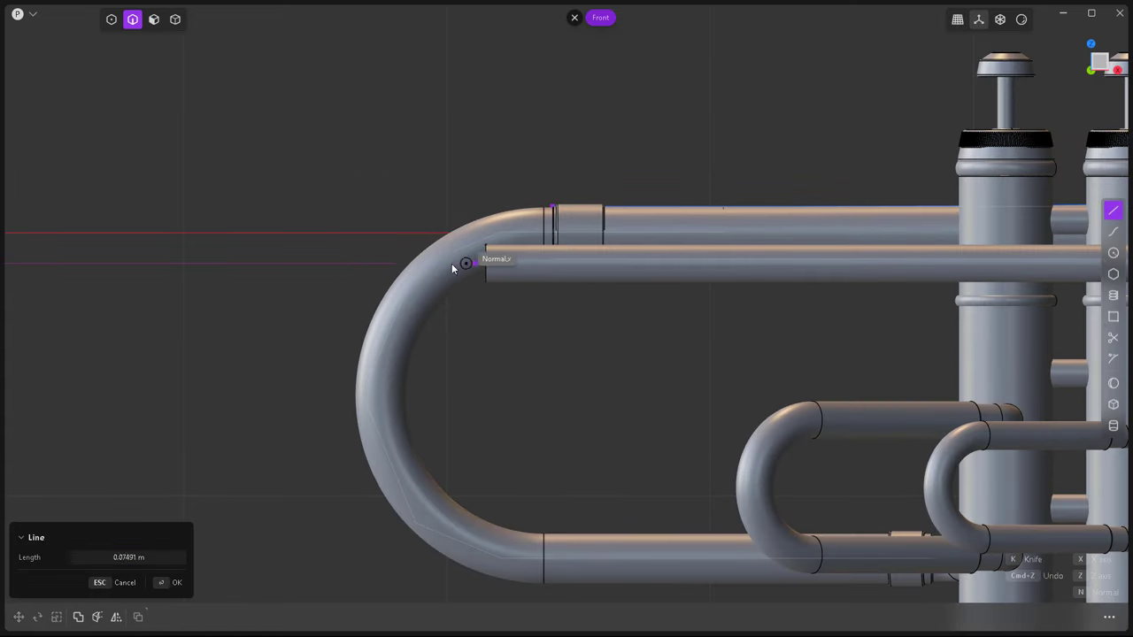
left_click(451, 267)
key("g")
left_click(455, 262)
middle_click_drag(455, 262, 632, 382)
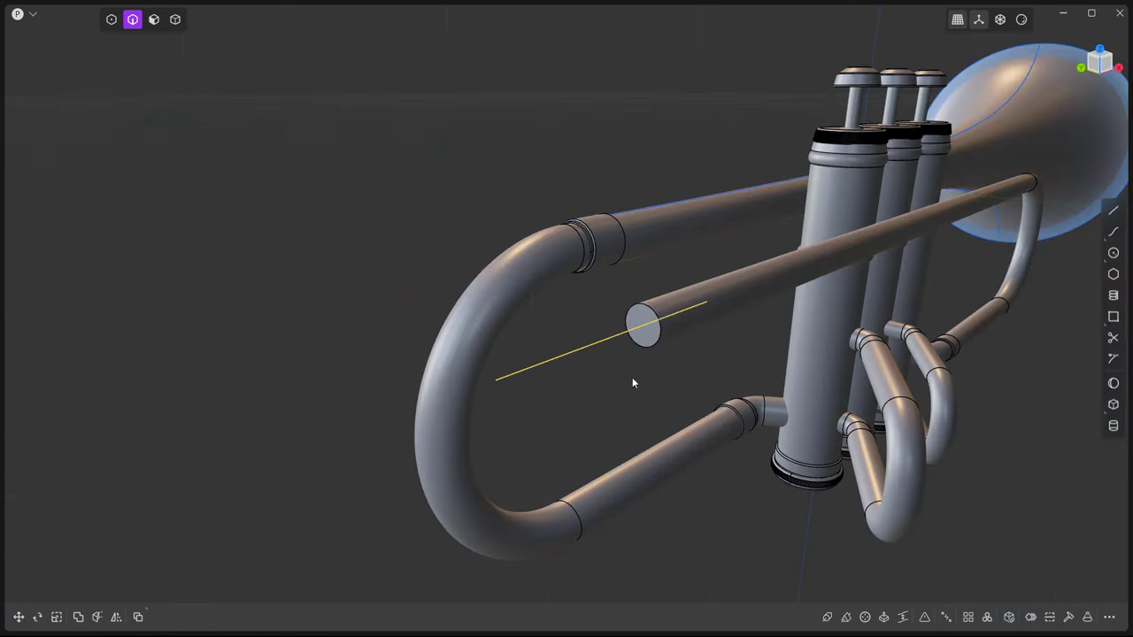
key("p")
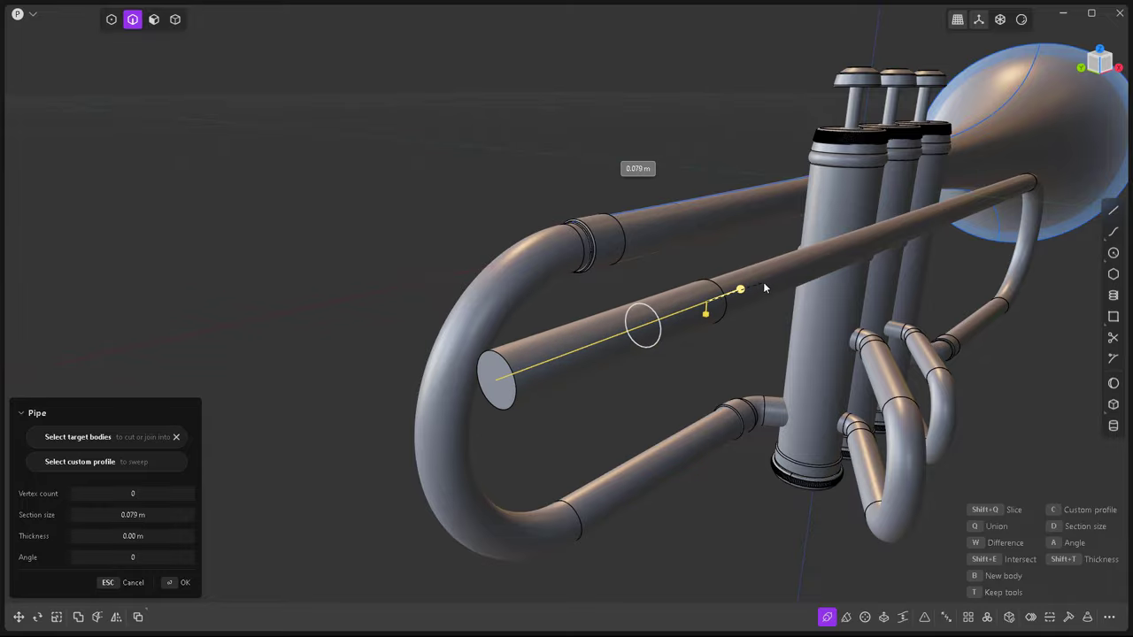
middle_click_drag(763, 281, 460, 327)
scroll(443, 333, "up", 5)
scroll(443, 334, "down", 5)
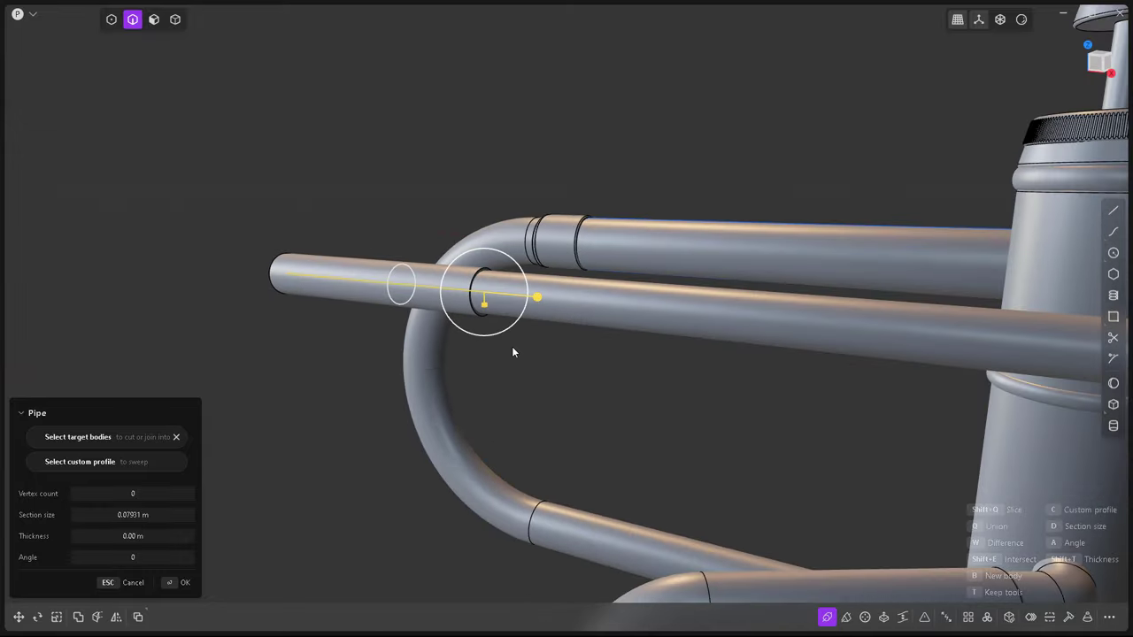
key("Return")
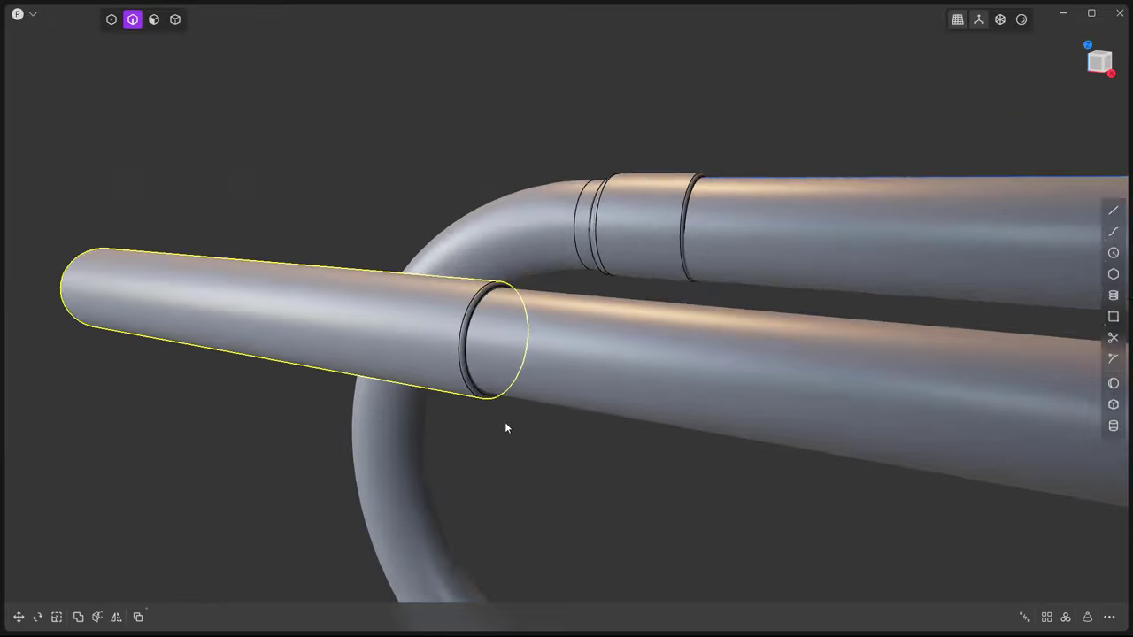
Offset the tube's open end face by about -0.026 m and return to front view.
scroll(506, 428, "down", 5)
middle_click_drag(571, 435, 531, 450)
key("3")
key("o")
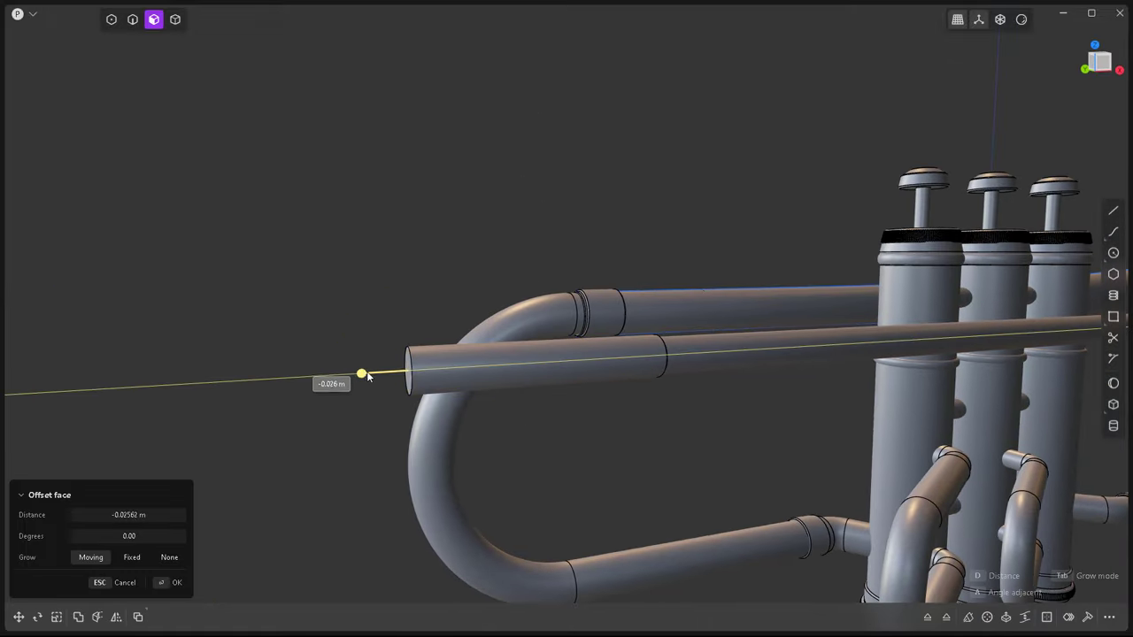
left_click(457, 401)
key("KP_1")
scroll(359, 356, "up", 2)
Draw a three-point flare profile curve starting at the tube's end.
key("2")
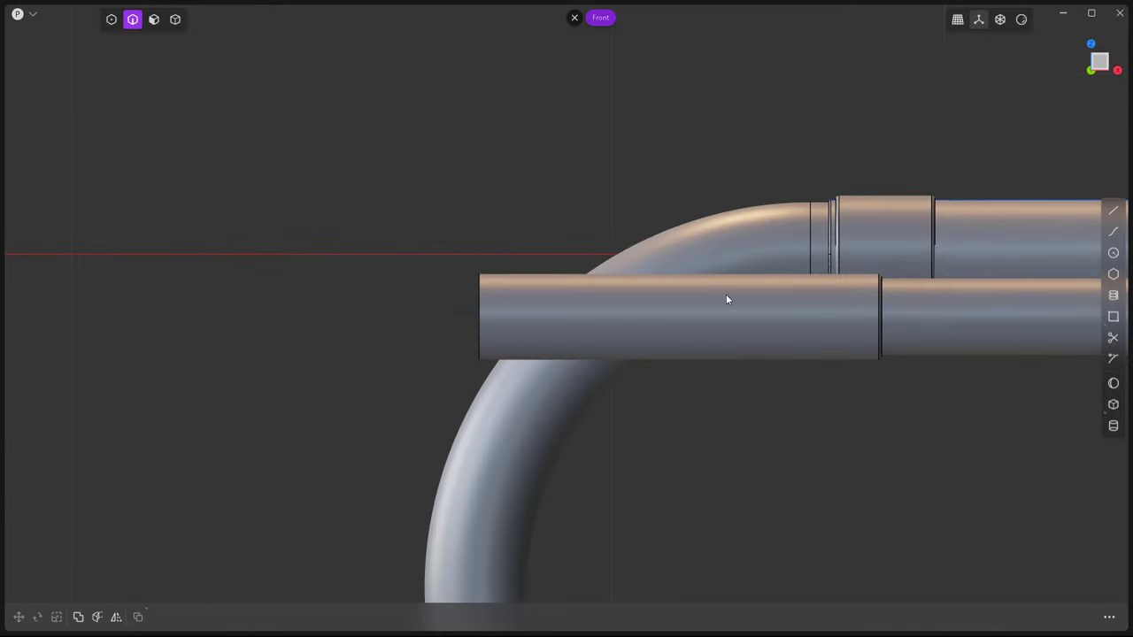
left_click(480, 319)
key("f")
scroll(479, 269, "up", 3)
scroll(485, 275, "down", 2)
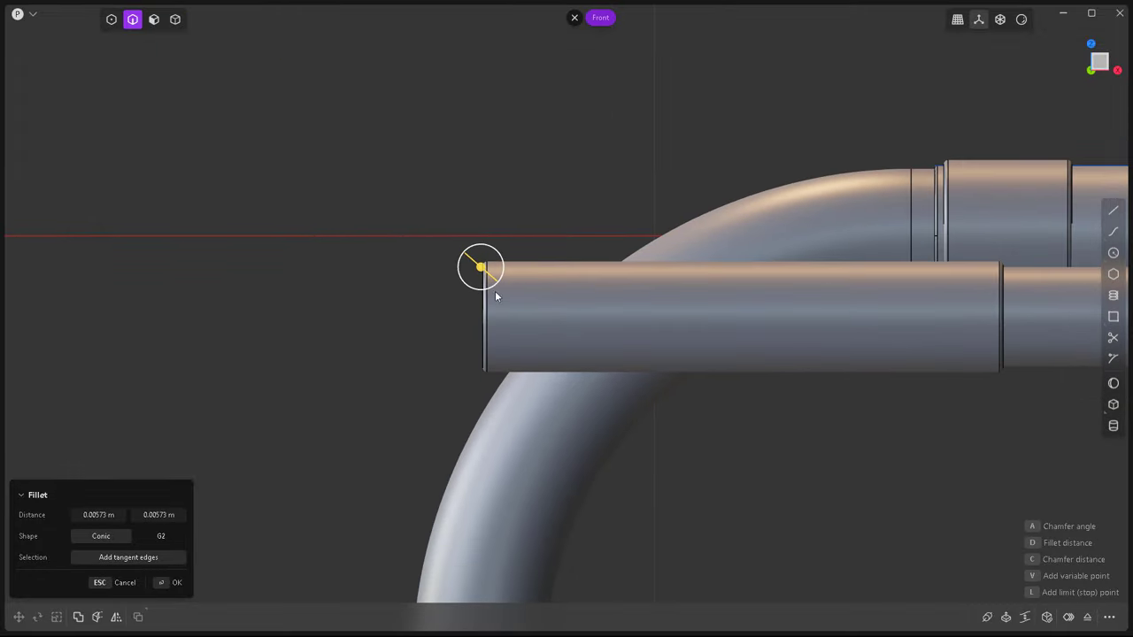
key("Return")
left_click(1113, 230)
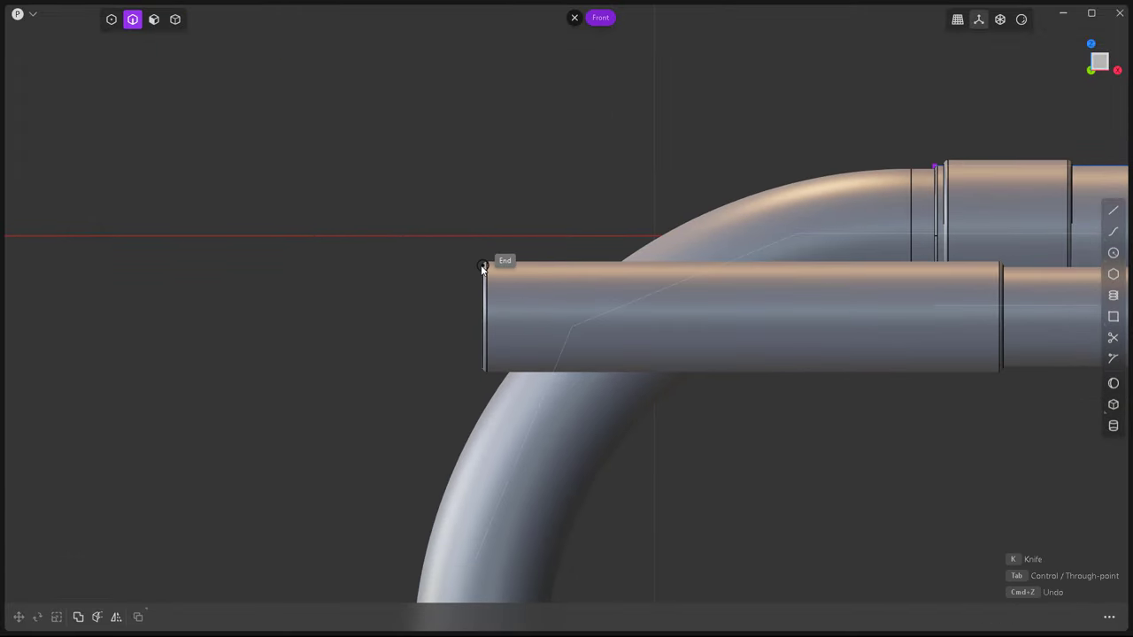
left_click(482, 265)
left_click(405, 250)
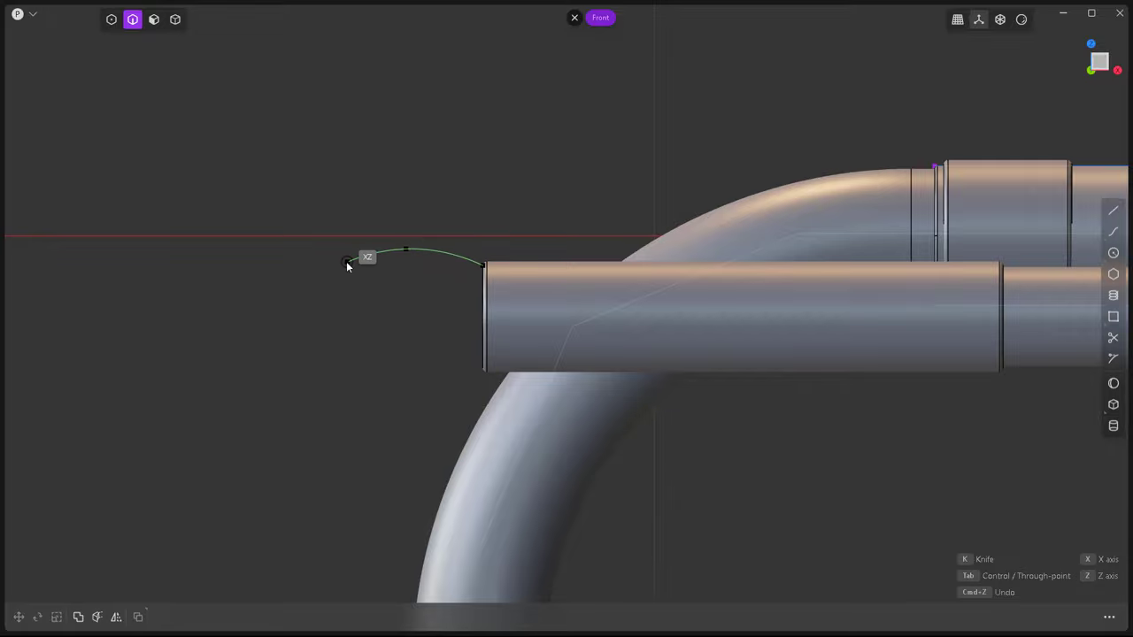
left_click(332, 264)
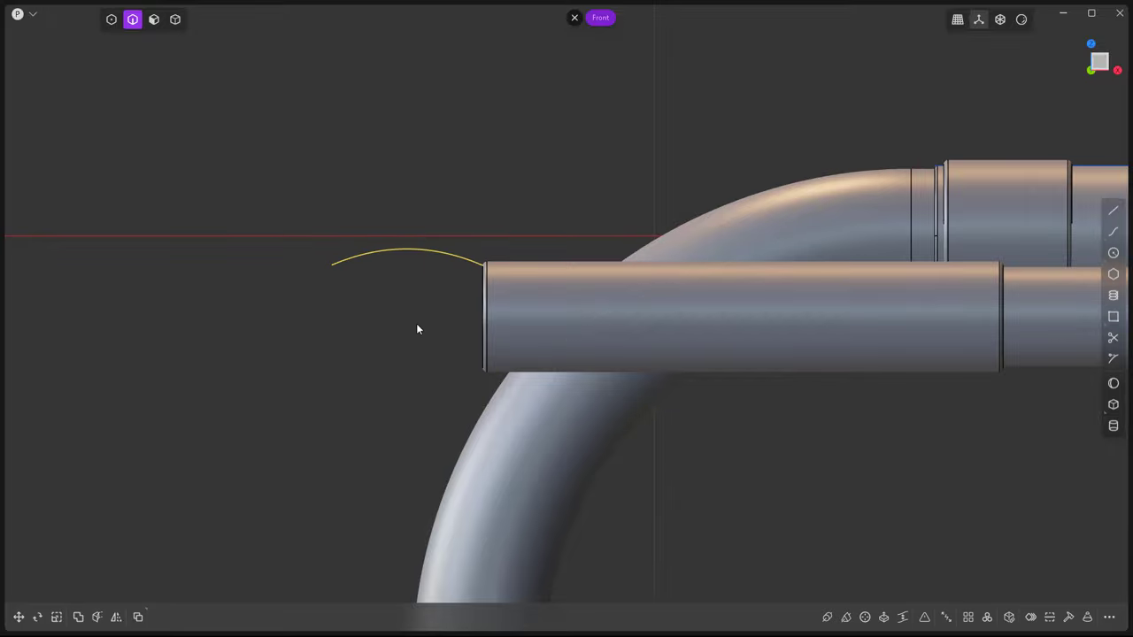
Revolve the curve 360° around the tube axis into a bulbous flare.
mouse_move(416, 323)
middle_mouse_down()
mouse_move(654, 384)
mouse_move(523, 410)
middle_mouse_up()
key("v")
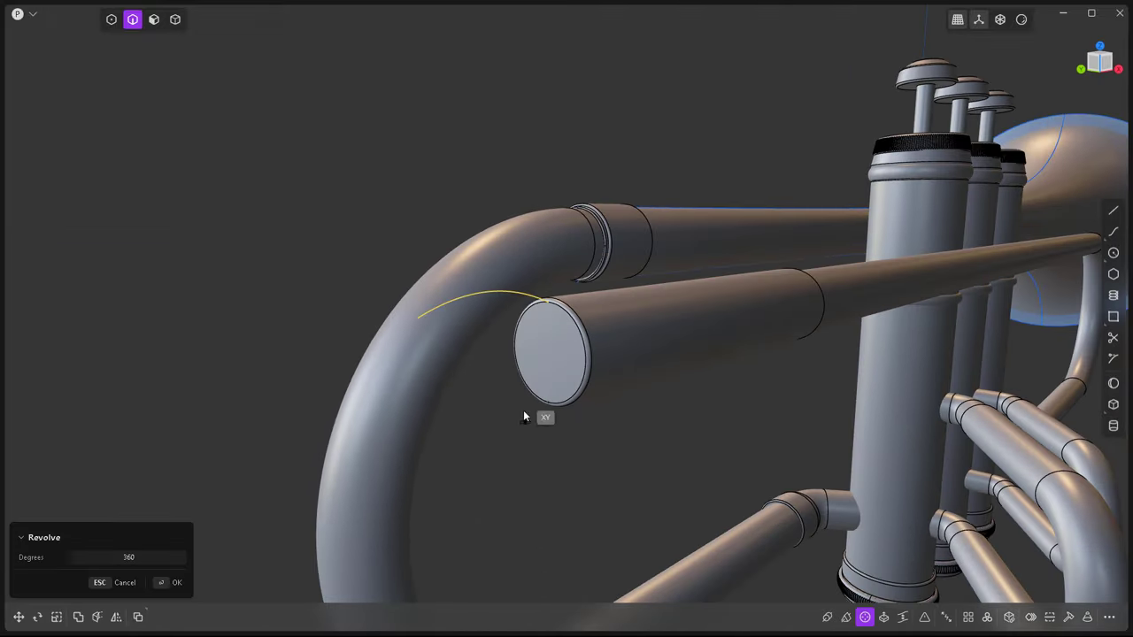
middle_click_drag(547, 458, 454, 324)
key("Return")
Pipe the joint's edge loop into a thin ring.
middle_click_drag(469, 425, 518, 337)
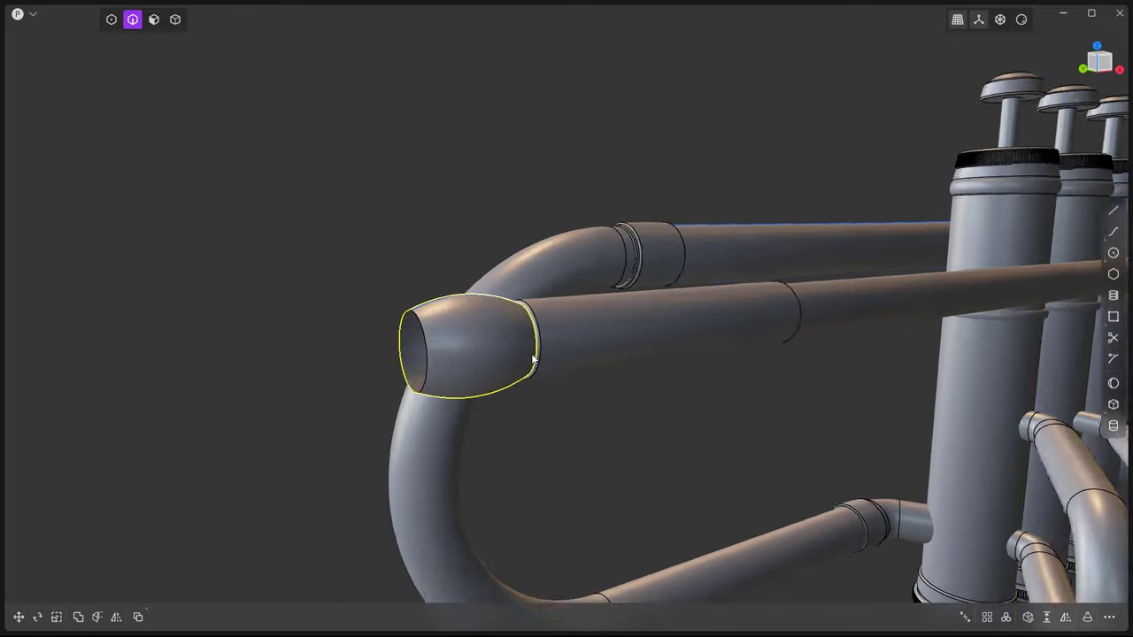
left_click(518, 336)
key("e")
key("g")
key("Escape")
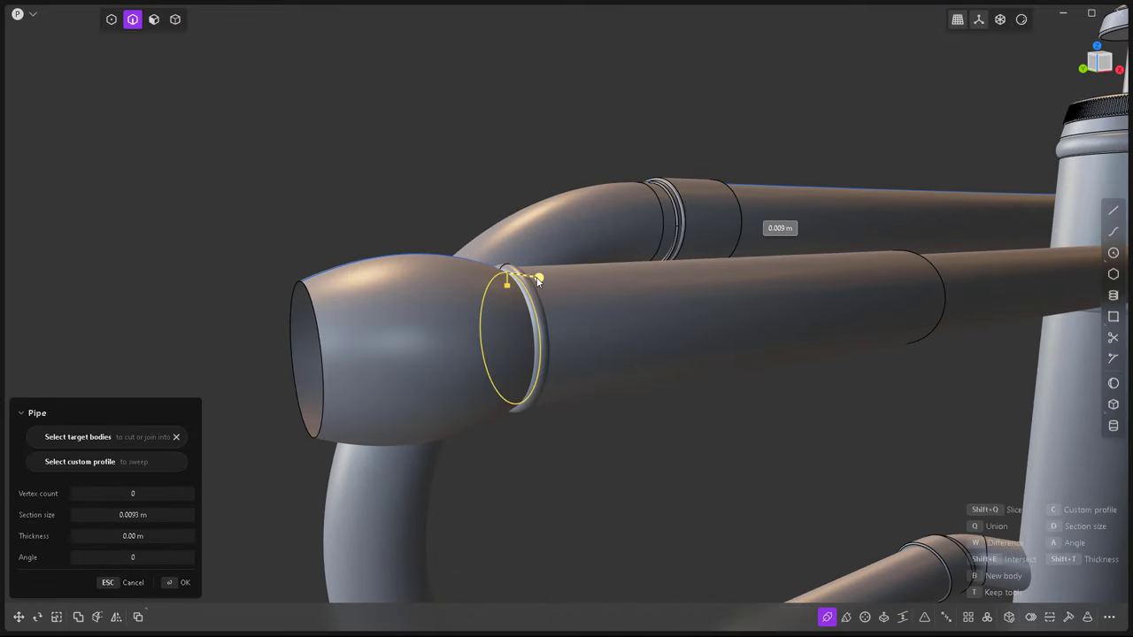
left_click(537, 342)
Select the tube's end edge loop, then the straight tube segment, in front view.
middle_click_drag(537, 341, 483, 341)
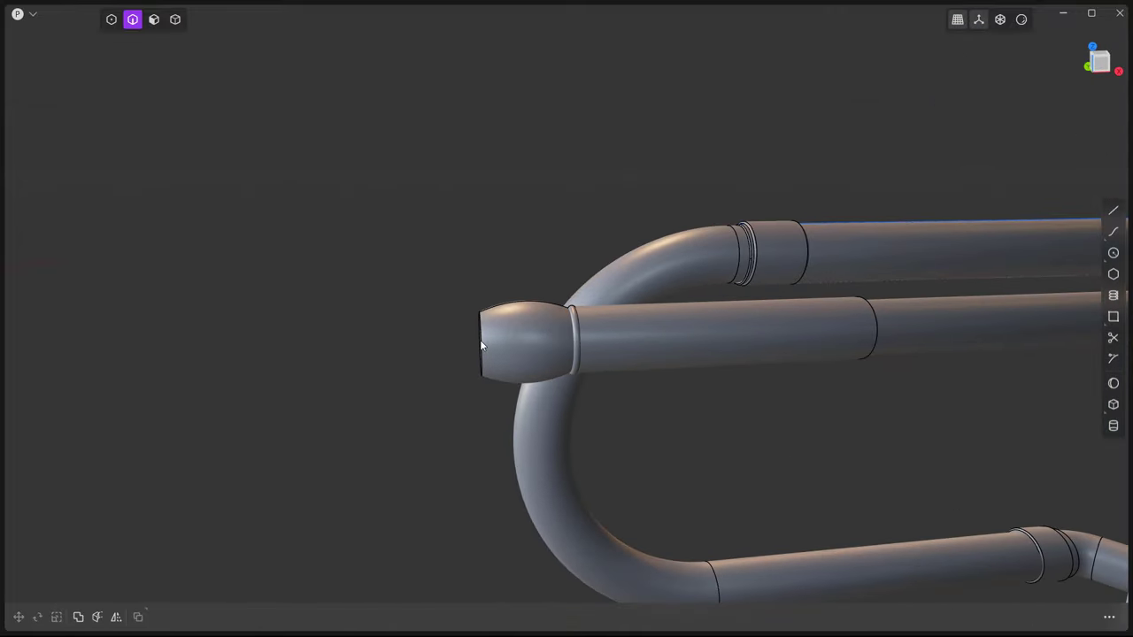
left_click(495, 342)
key("e")
key("g")
key("Escape")
middle_click_drag(592, 416, 608, 353)
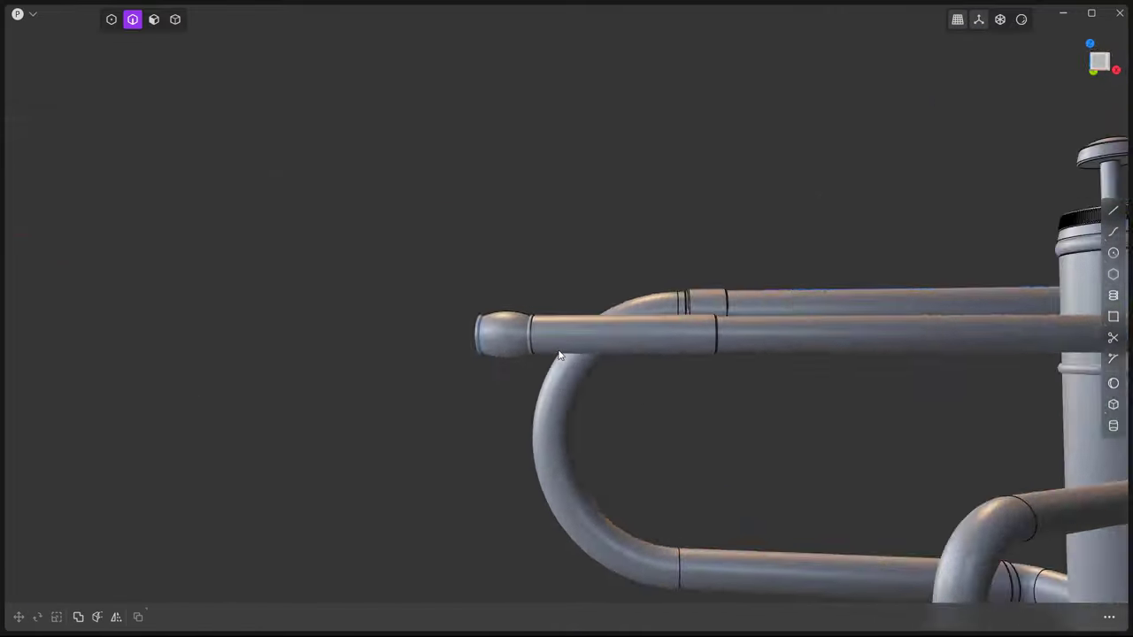
key("4")
left_click(608, 352)
key("KP_1")
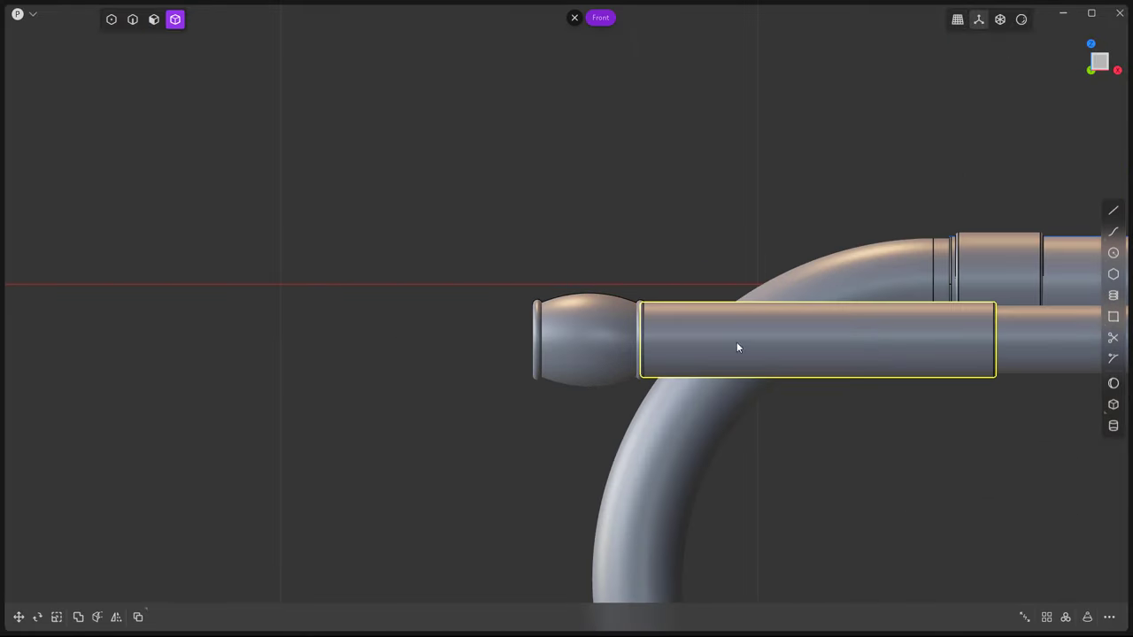
Move the tube segment left of the bulb and offset its end face to extend it.
key("g")
left_click(406, 336)
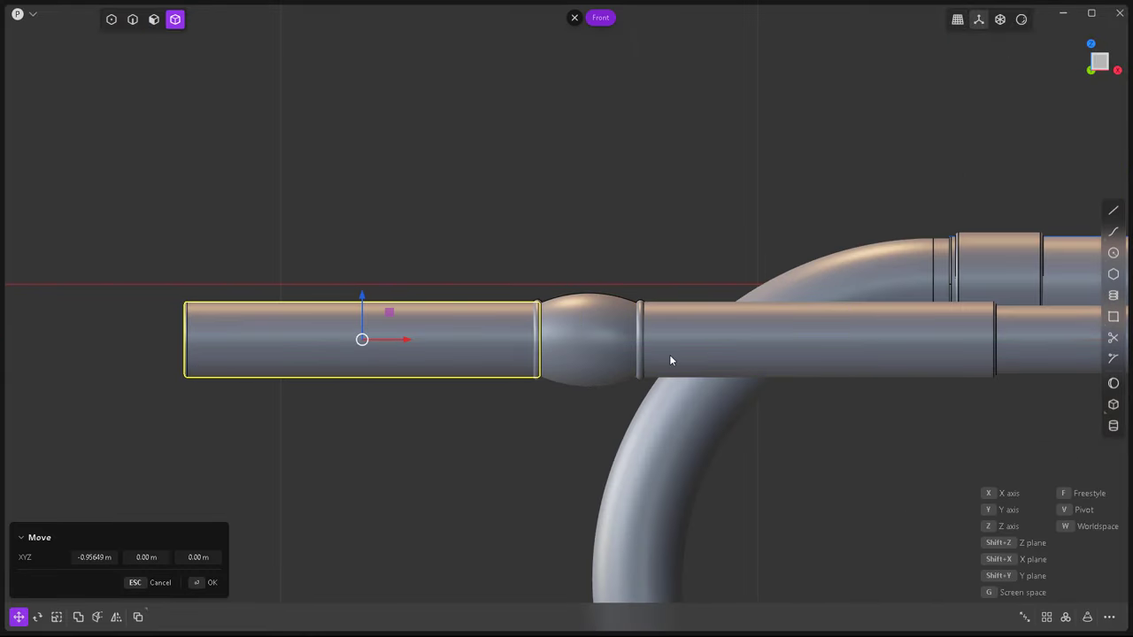
middle_click_drag(669, 354, 608, 464)
key("o")
left_click_drag(442, 345, 485, 337)
scroll(506, 383, "up", 3)
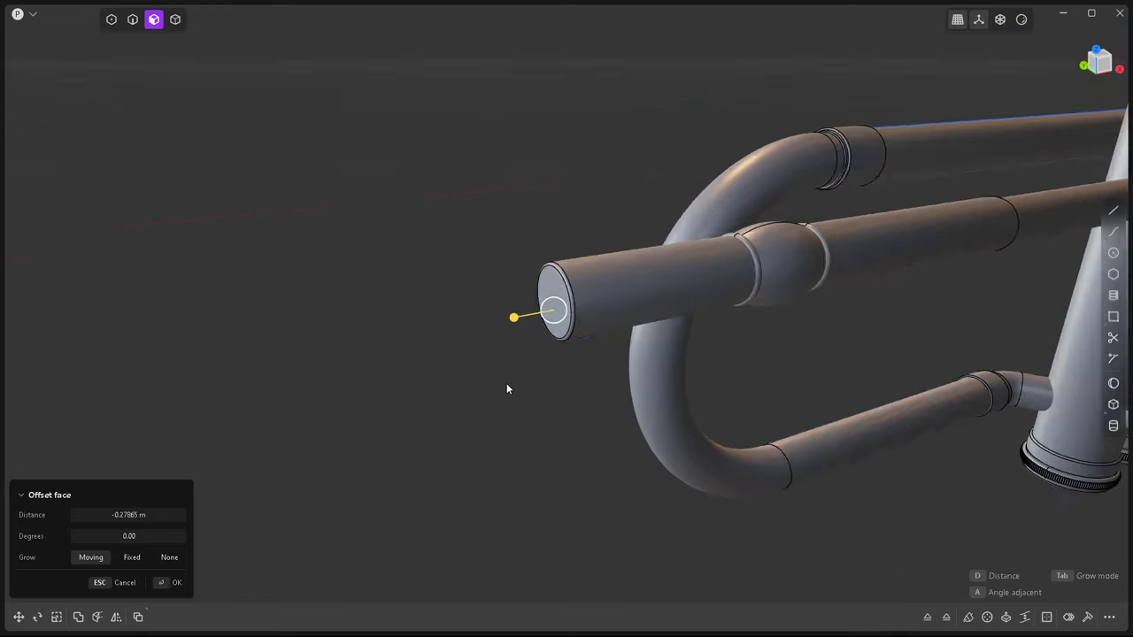
key("2")
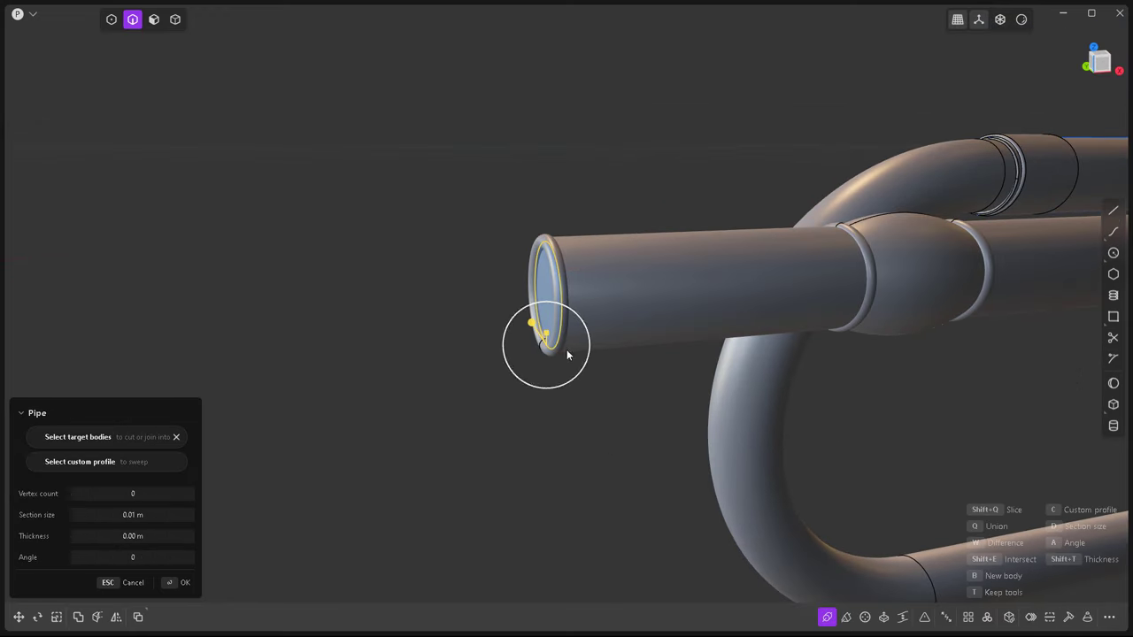
Pipe a rim around the tube's end edge.
key("Return")
scroll(818, 410, "down", 2)
key("4")
left_click(779, 310)
Duplicate the coupling ring, scale the copy to 0.945, and reposition it.
key("shift+d")
left_click(531, 324)
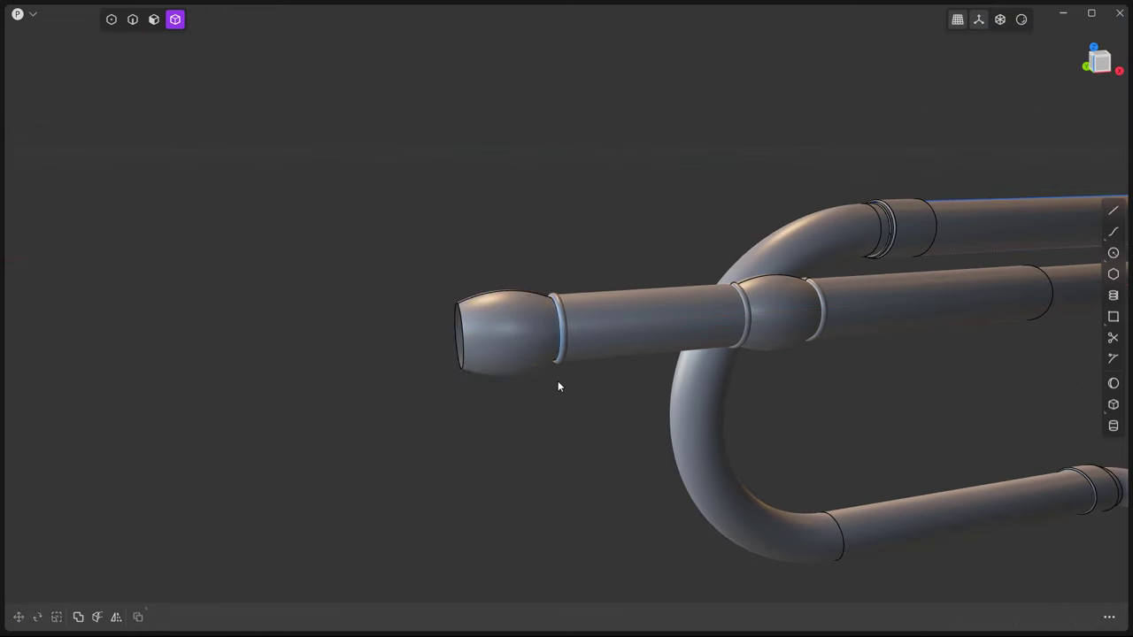
left_click(508, 332)
key("s")
left_click(546, 335)
key("g")
left_click(607, 380)
In front view, slide the end cap along the tube to seat it against the tube.
key("2")
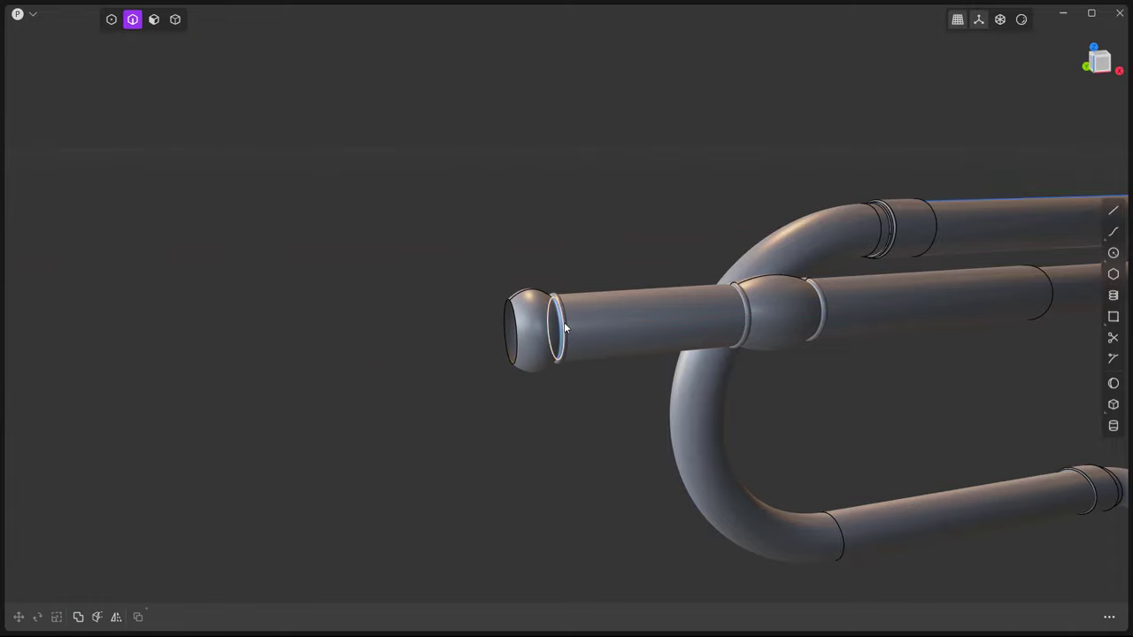
scroll(610, 370, "up", 3)
scroll(610, 370, "down", 2)
key("KP_1")
scroll(632, 369, "up", 3)
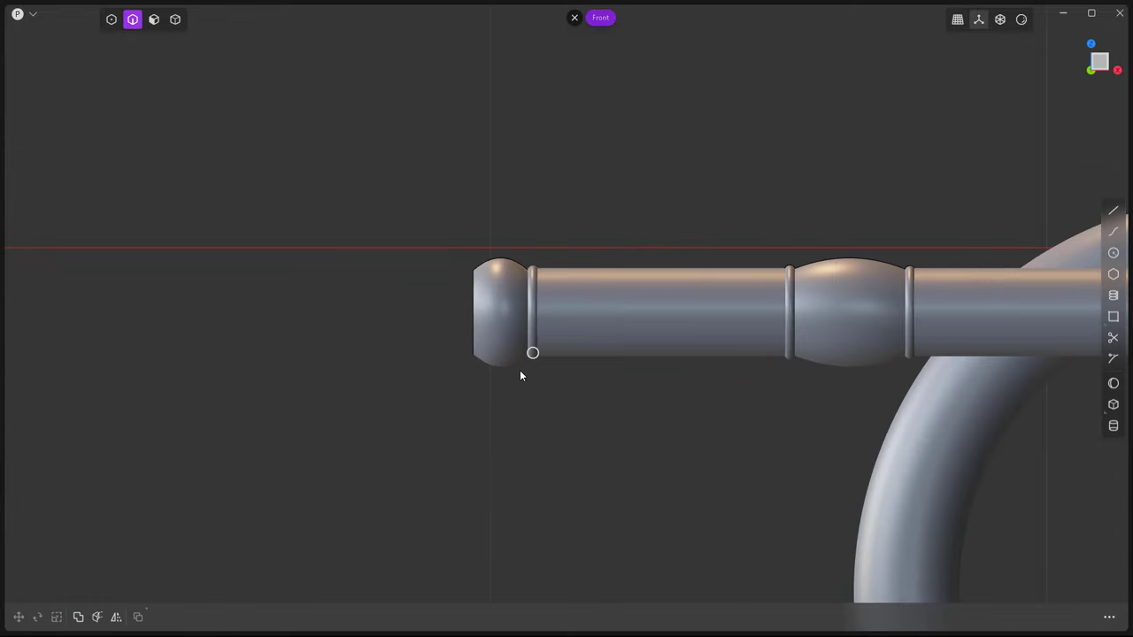
key("4")
left_click(529, 311)
key("g")
left_click(637, 311)
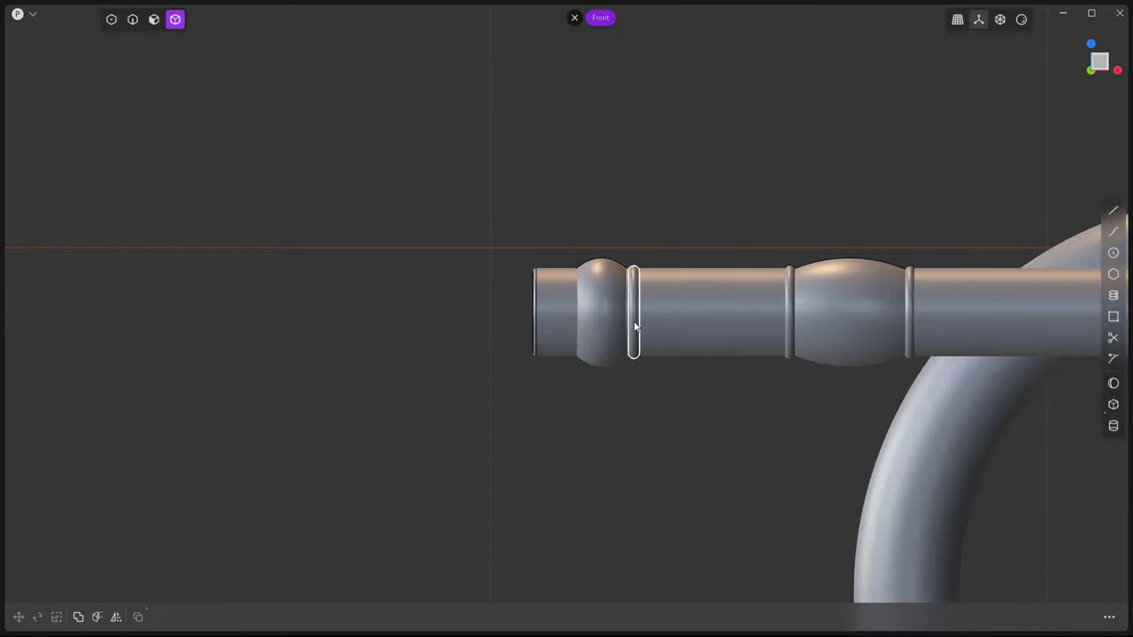
Duplicate the ring beside the bulb and move both rings left of the bulb.
left_click(634, 309)
scroll(638, 305, "up", 3)
key("g")
left_click(648, 303)
key("ctrl+d")
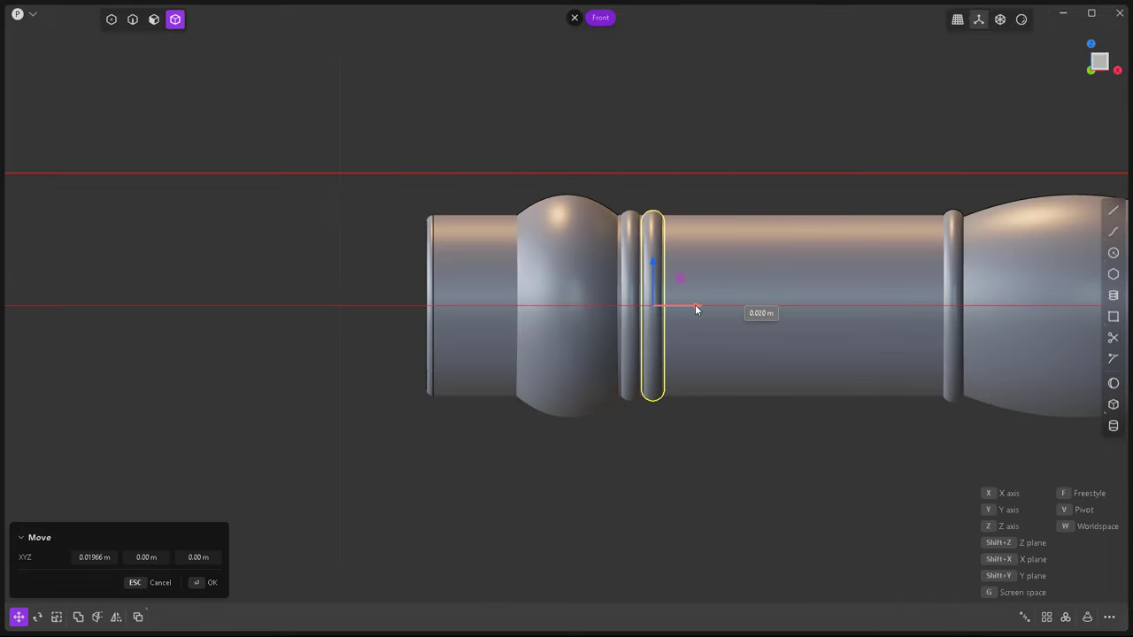
left_click(638, 303)
left_click(637, 302, "shift")
key("g")
left_click(545, 308)
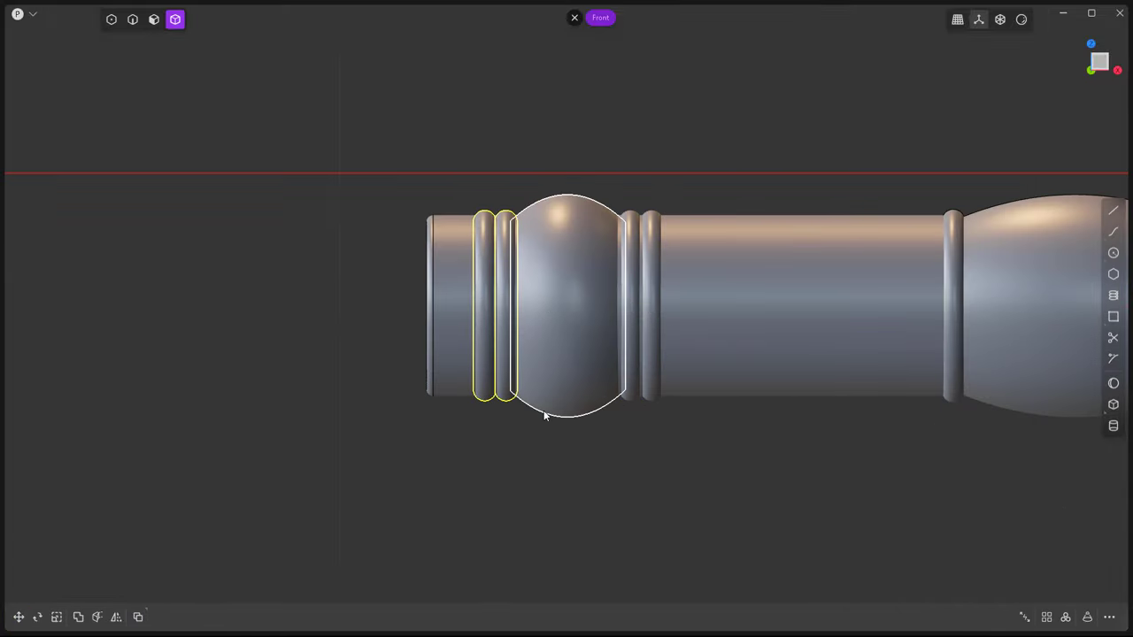
Return to the perspective view and select the tube's end face.
key("KP_1")
key("3")
left_click(508, 358)
Offset the tube's end face about 0.037 m to lengthen it, then view from the front.
key("o")
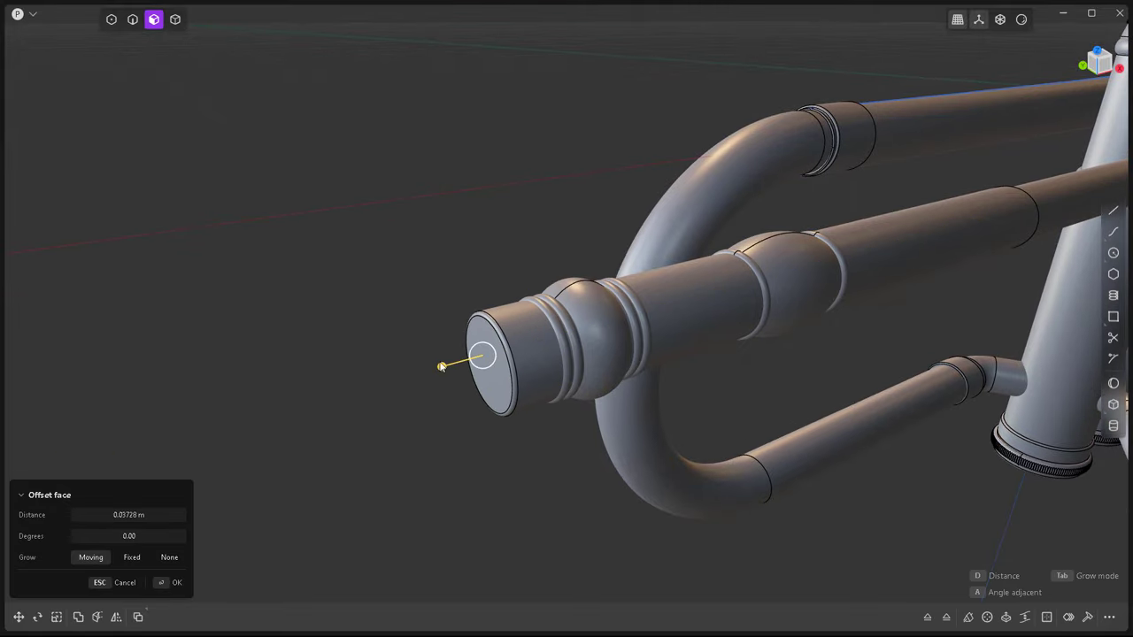
key("Escape")
middle_click_drag(500, 412, 593, 407)
key("KP_1")
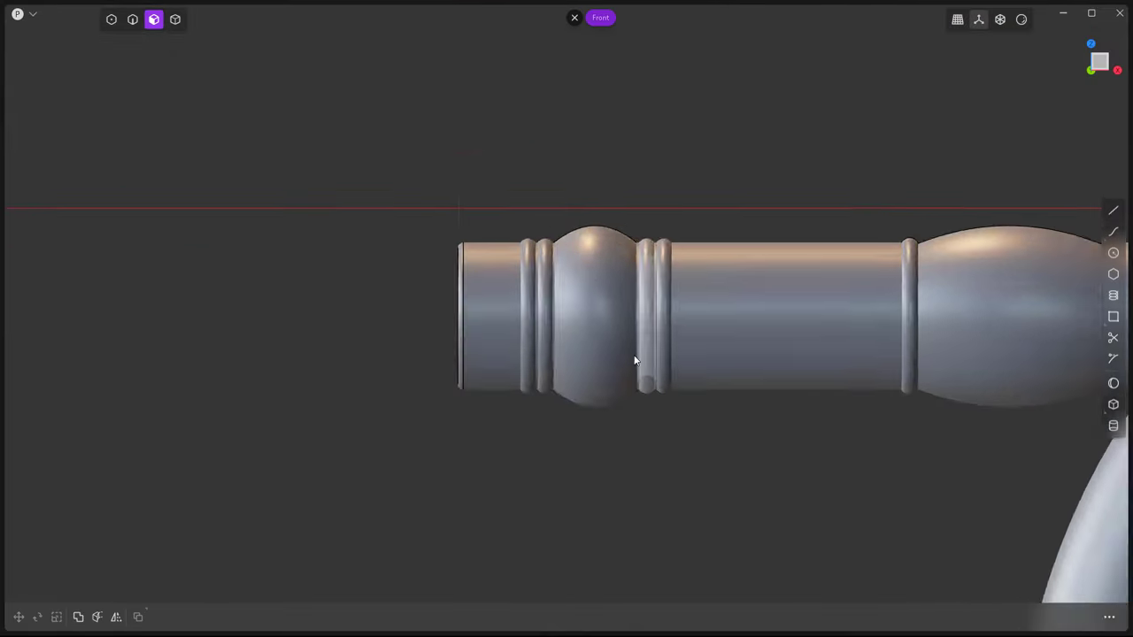
Draw a short line left from the tube end's edge, then begin an upward-bending curve from its tip.
left_click(1113, 211)
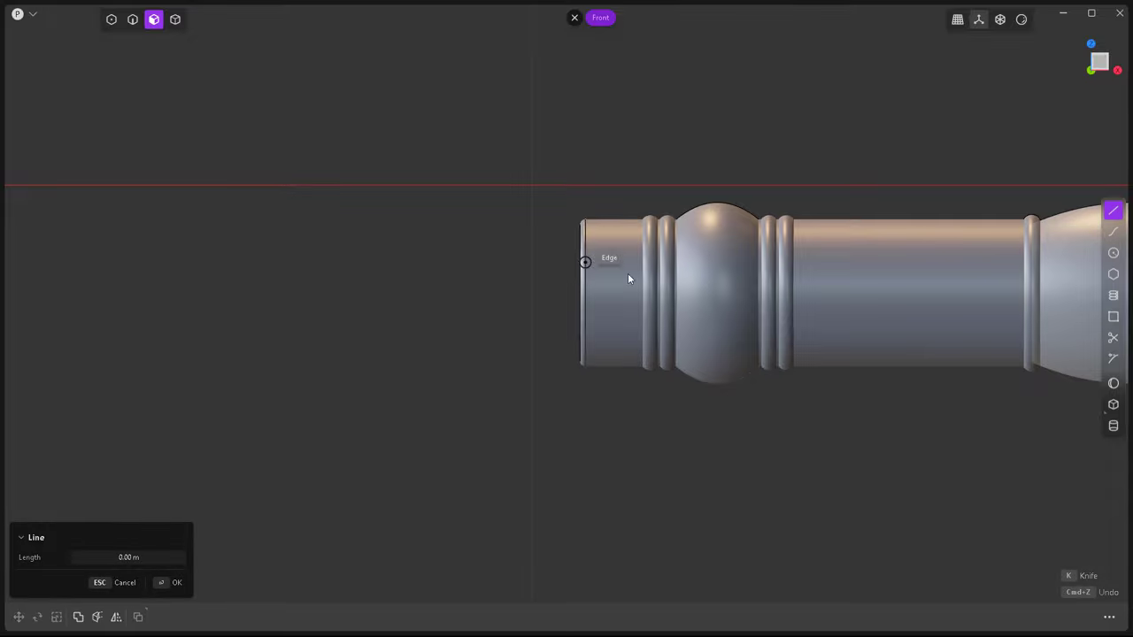
left_click(572, 233)
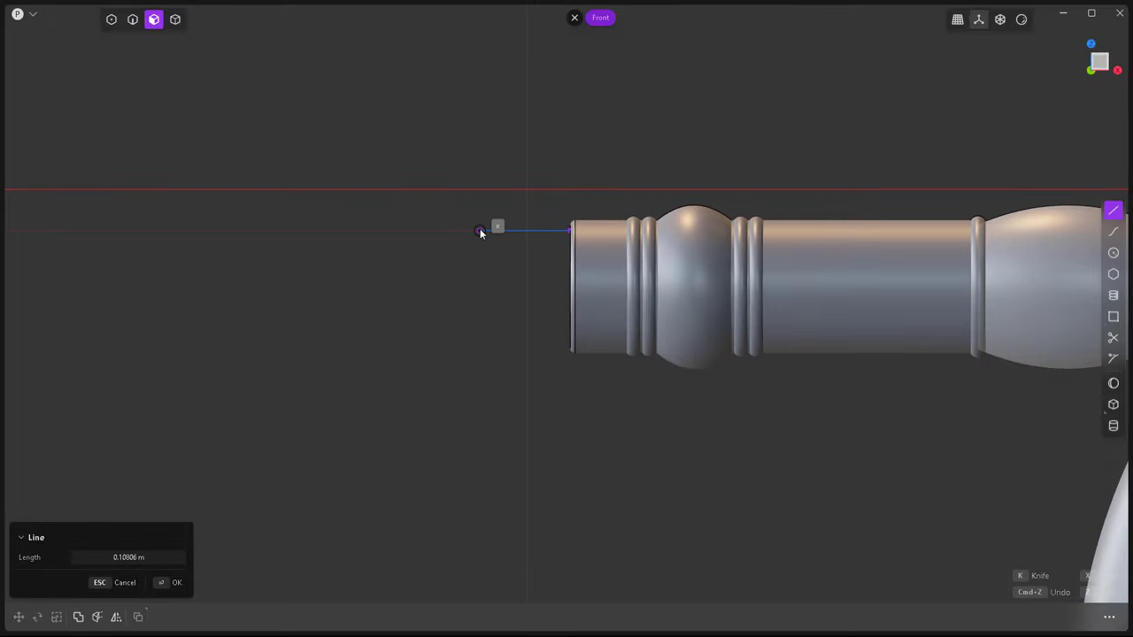
left_click(467, 230)
left_click(1111, 232)
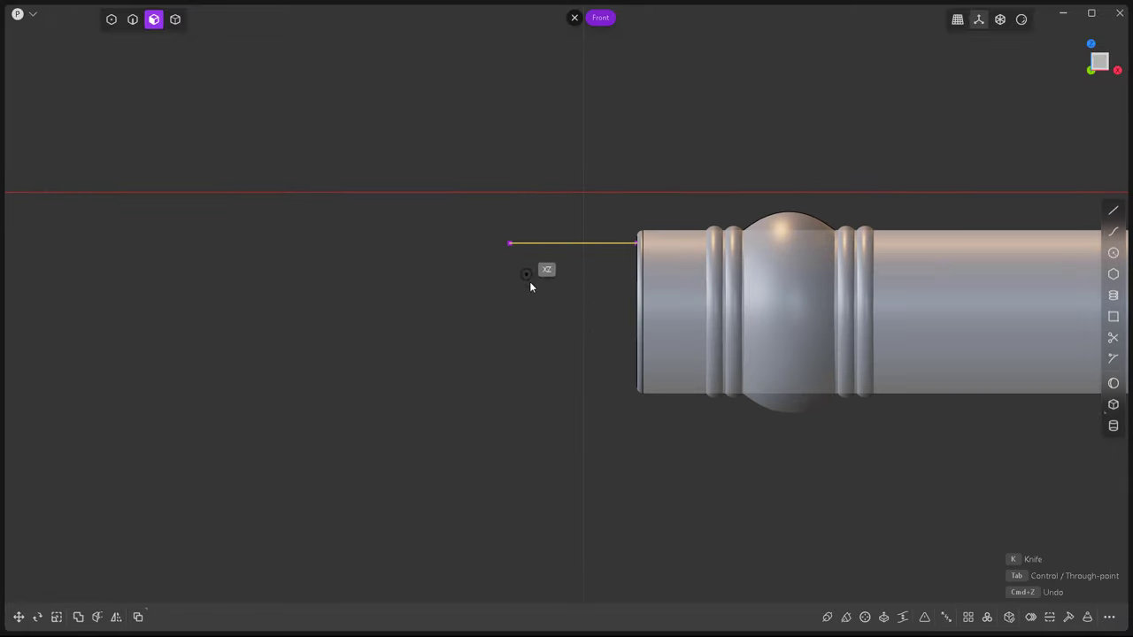
left_click(589, 287)
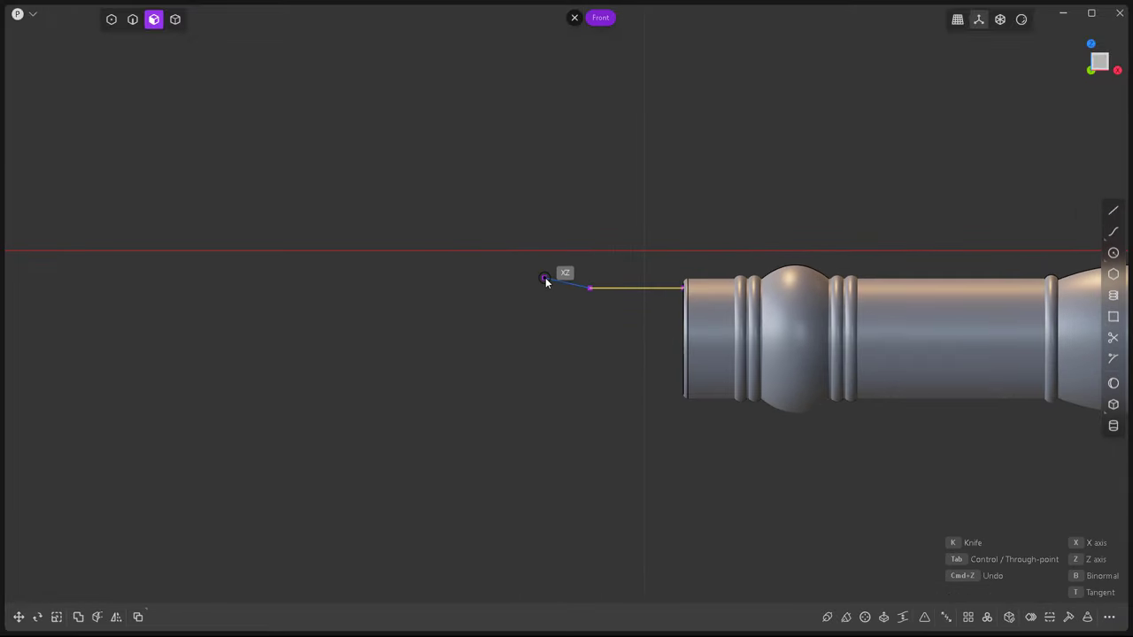
left_click(559, 278)
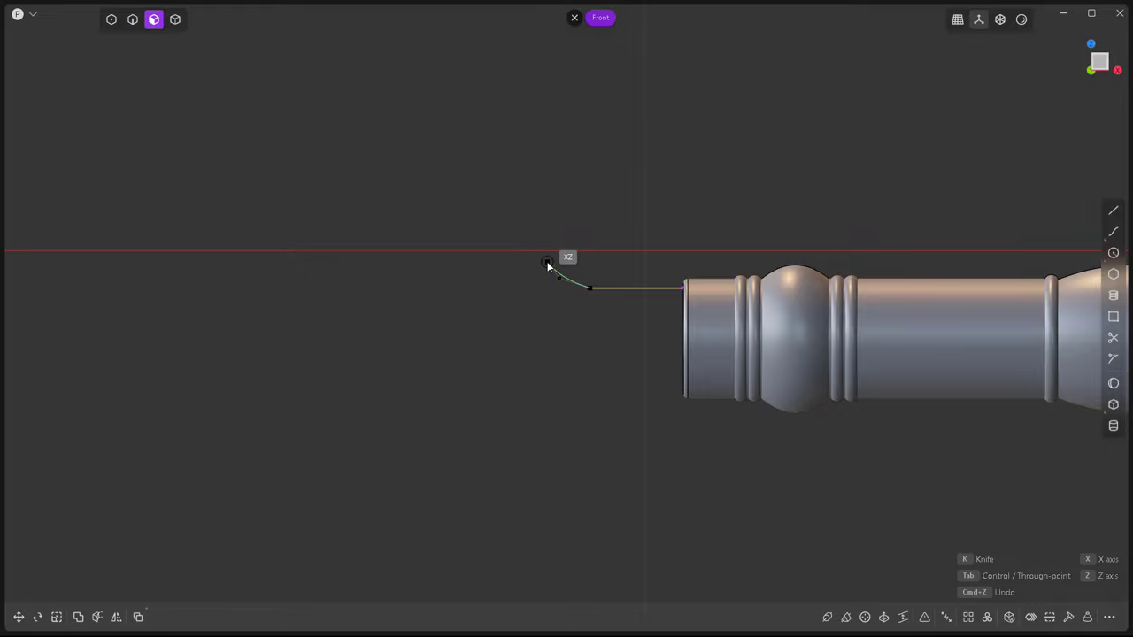
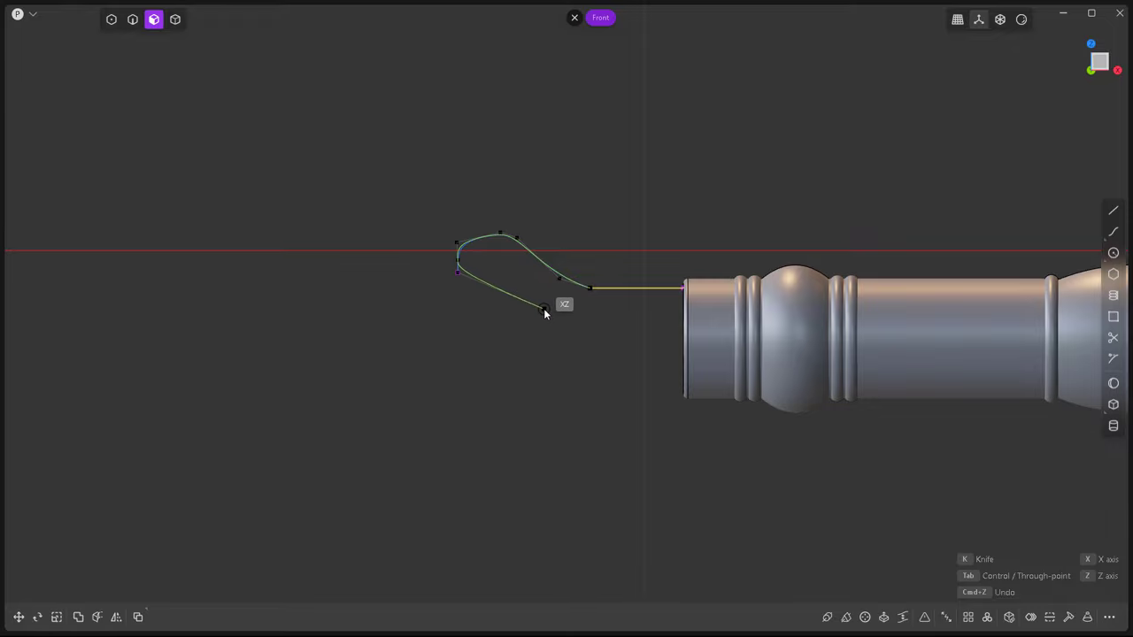
Place the last points of the hook-shaped mouthpiece profile spline and finish the curve.
left_click(494, 290)
left_click(527, 301)
key("Return")
scroll(487, 265, "up", 3)
Reshape the curve's crest via control points and scale the left points to 0 on X so that side is vertical.
key("1")
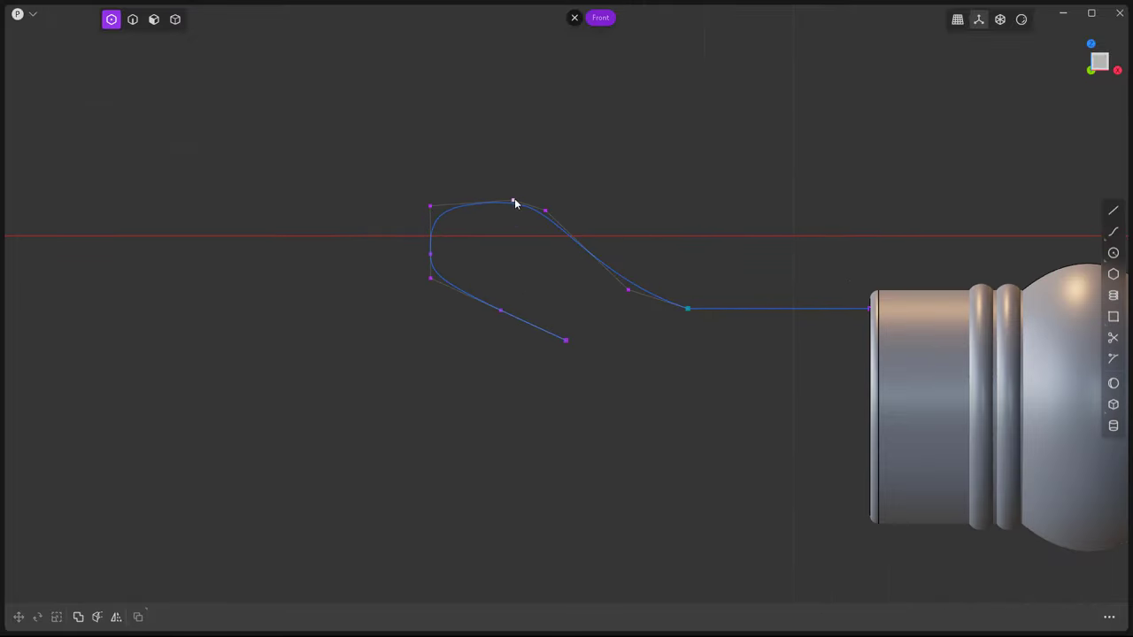
left_click_drag(543, 213, 593, 212)
scroll(589, 215, "down", 2)
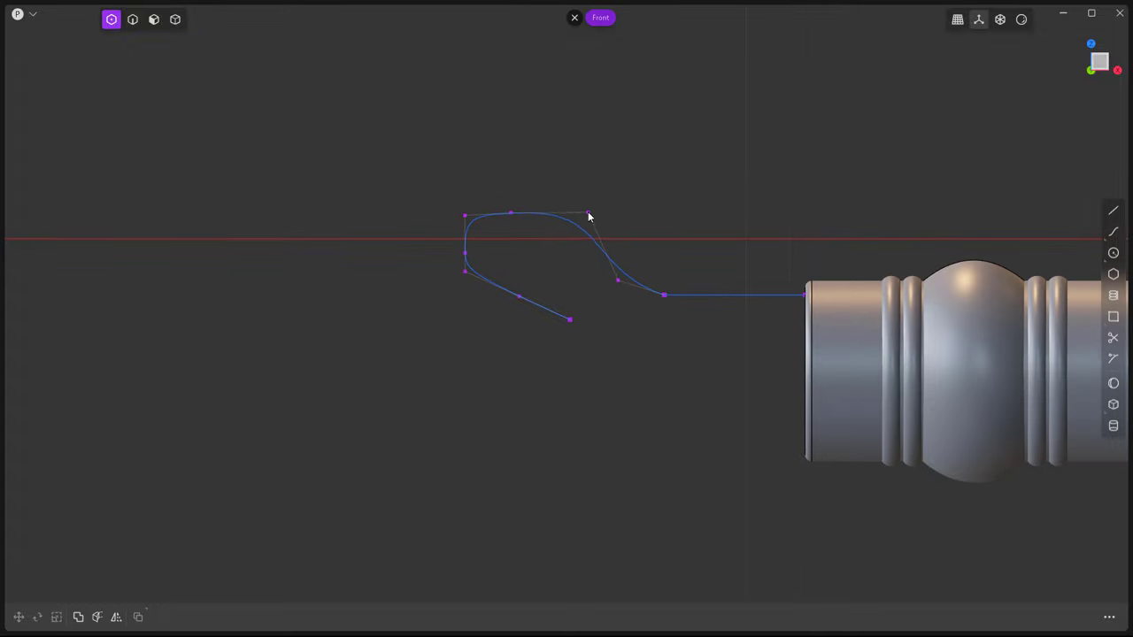
scroll(460, 203, "up", 2)
key("s")
key("x")
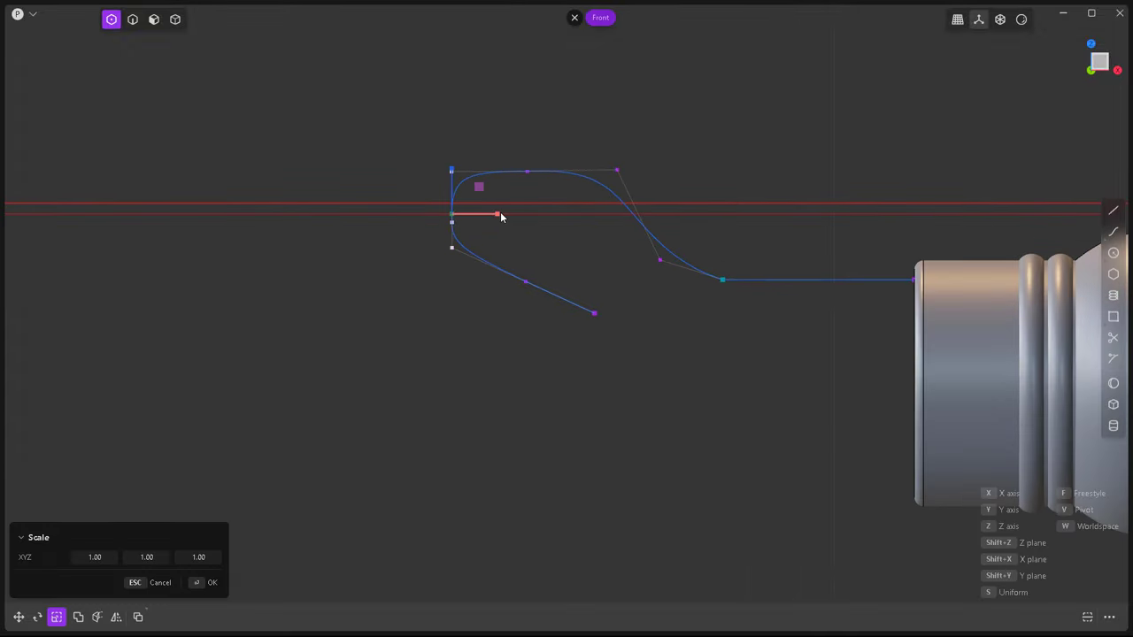
left_click(453, 298)
left_click(527, 170)
left_click(533, 181)
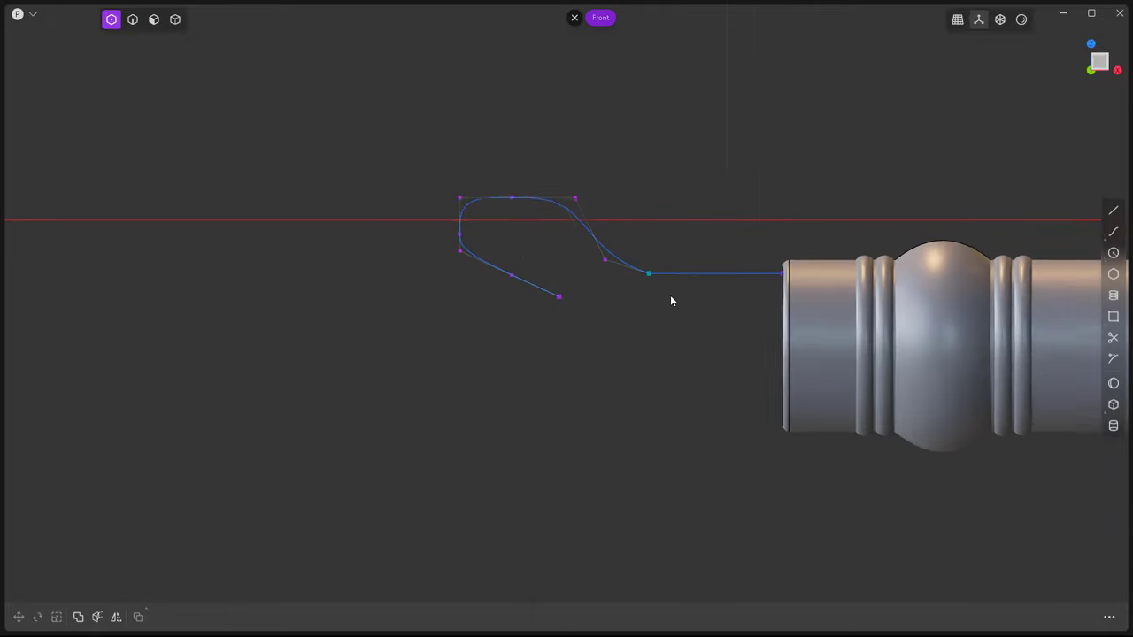
key("2")
key("Escape")
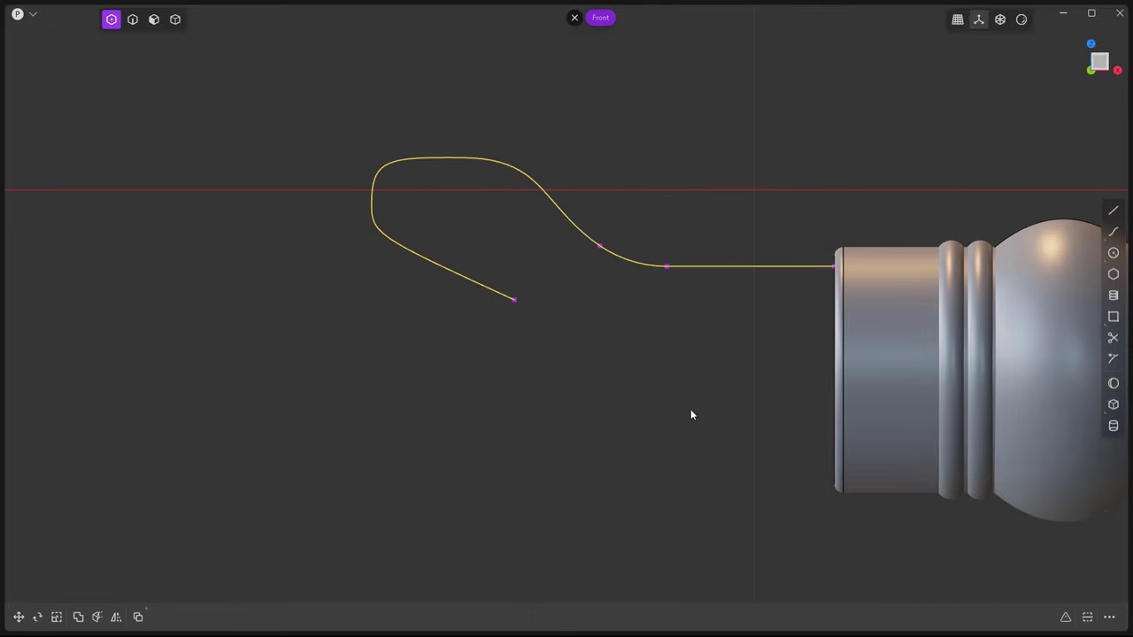
scroll(619, 354, "down", 3)
From a side view, move one profile curve point into a new position.
middle_click_drag(581, 307, 710, 376)
key("g")
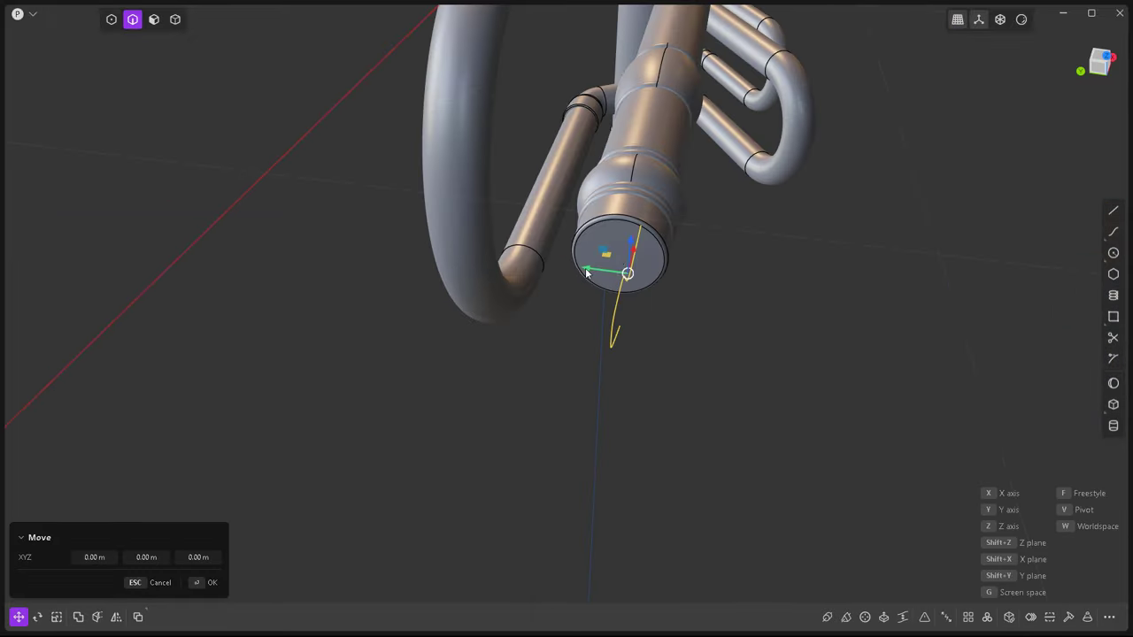
mouse_move(617, 227)
middle_mouse_down()
mouse_move(723, 319)
mouse_move(508, 276)
mouse_move(546, 223)
middle_mouse_up()
scroll(399, 184, "up", 3)
left_click(397, 184)
key("1")
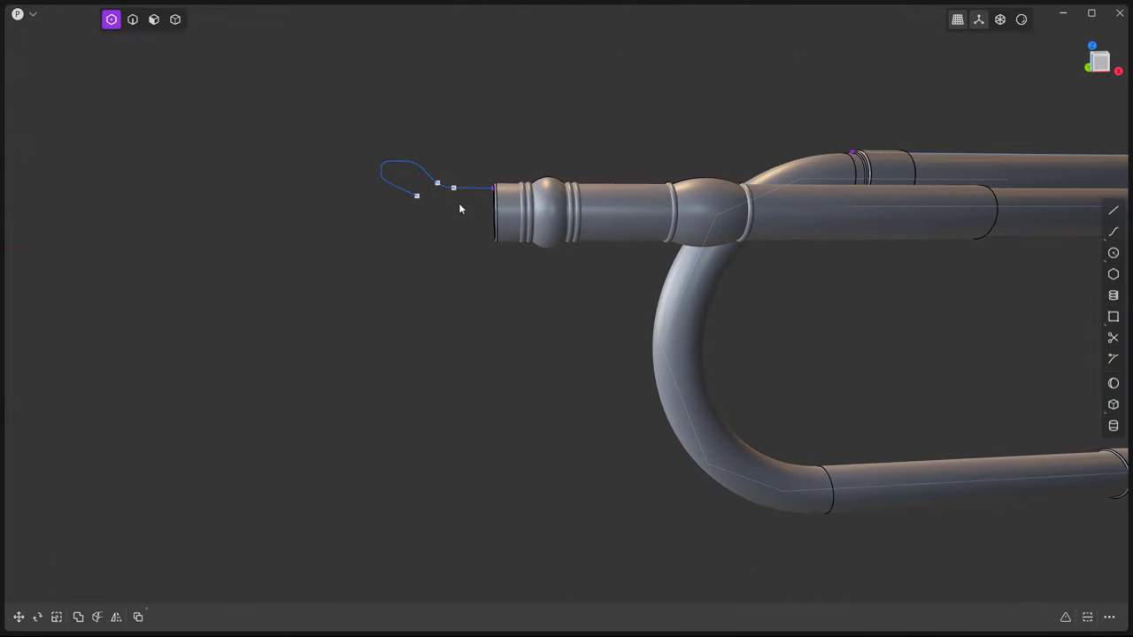
left_click(392, 185)
key("g")
left_click(446, 184)
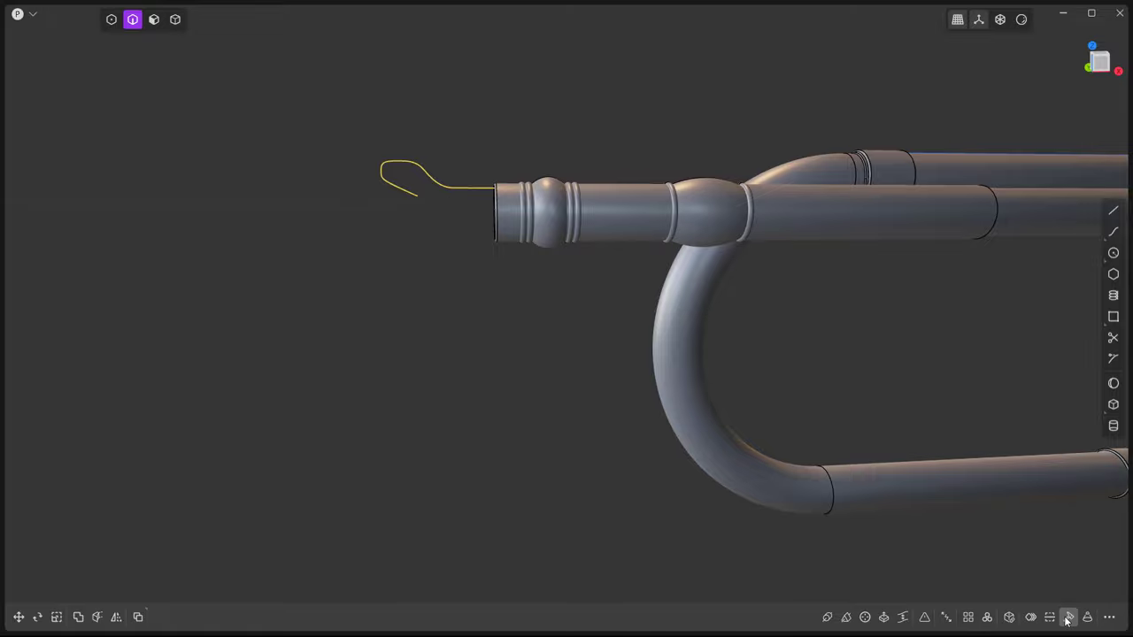
Move all the profile curve's points along X to line up with the lead pipe.
key("1")
left_click_drag(328, 129, 463, 234)
key("g")
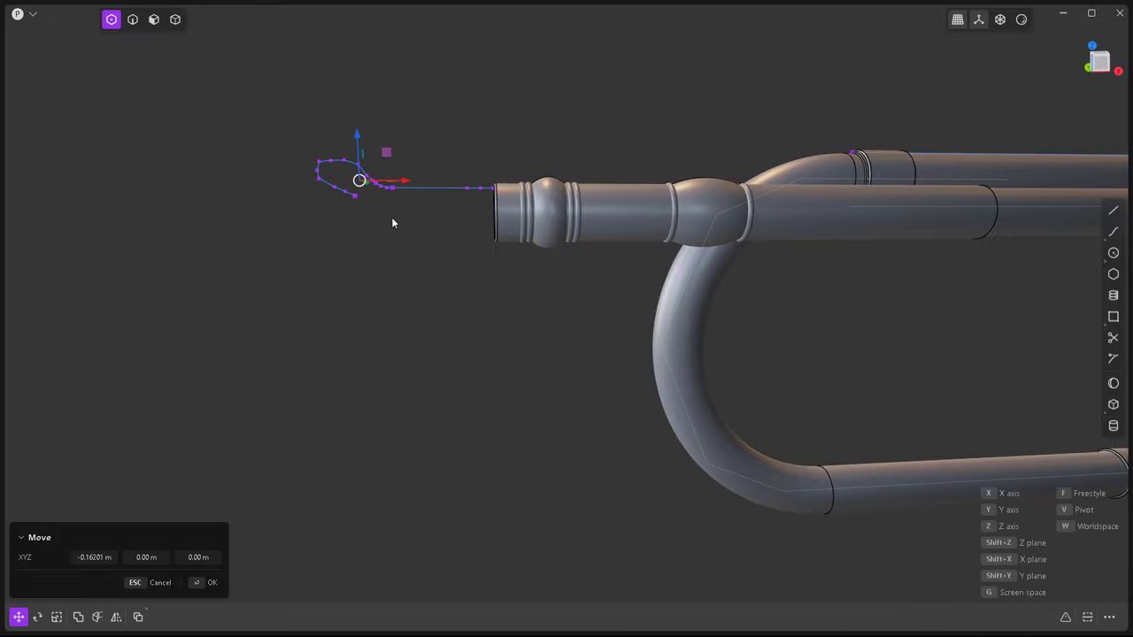
left_click(392, 223)
key("2")
scroll(444, 264, "down", 3)
mouse_move(444, 265)
middle_mouse_down()
mouse_move(478, 399)
mouse_move(327, 252)
middle_mouse_up()
scroll(359, 232, "up", 3)
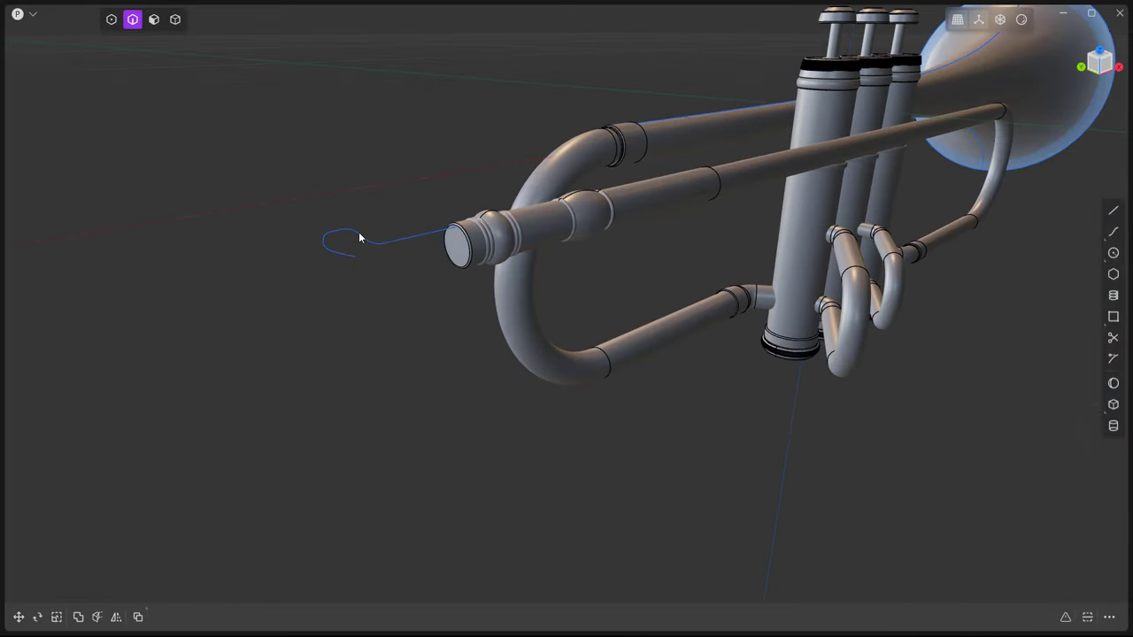
Revolve the profile curve 360° into a mouthpiece solid.
left_click(864, 617)
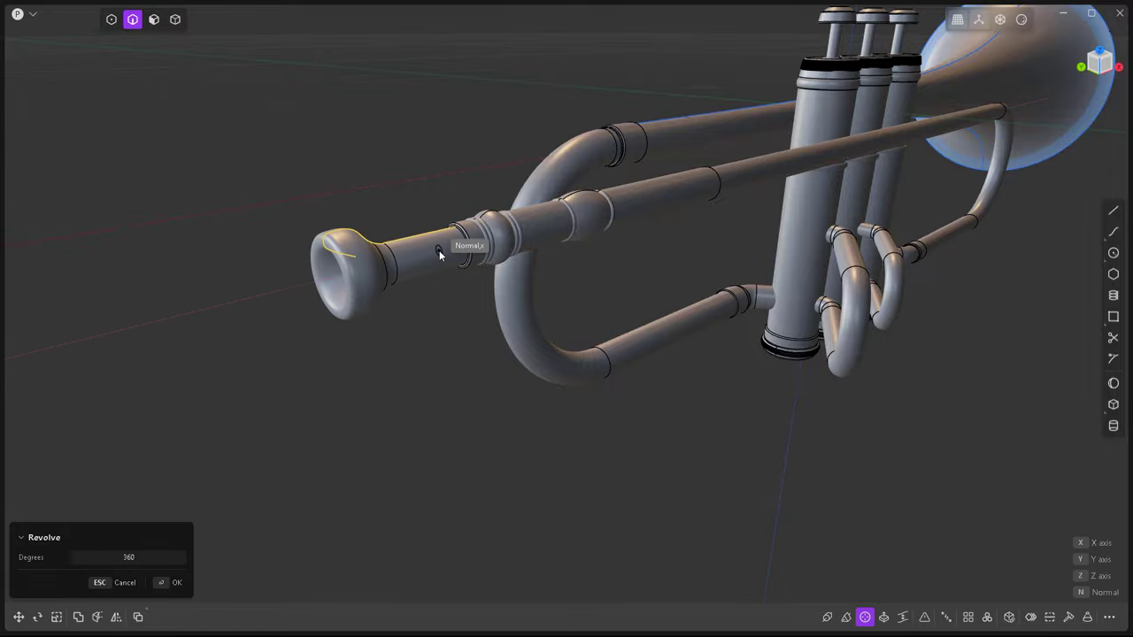
scroll(439, 250, "up", 2)
middle_click_drag(474, 391, 548, 364)
key("Return")
Patch the hole in the mouthpiece opening and fillet its circular edge.
middle_click_drag(351, 250, 453, 198)
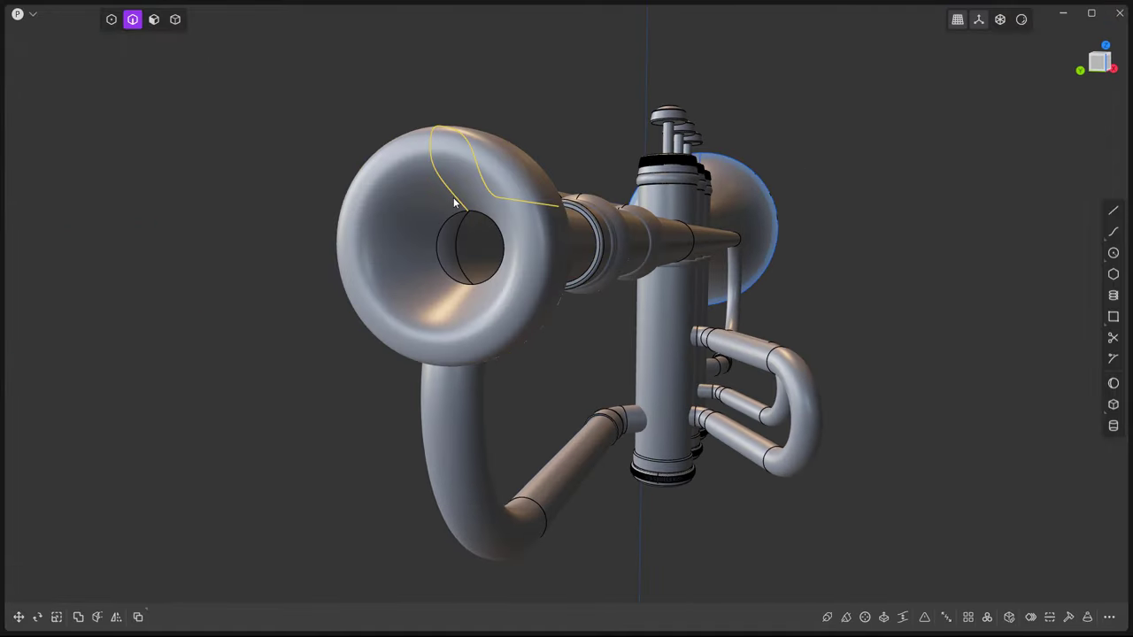
left_click(453, 198)
key("Return")
left_click(500, 233)
key("f")
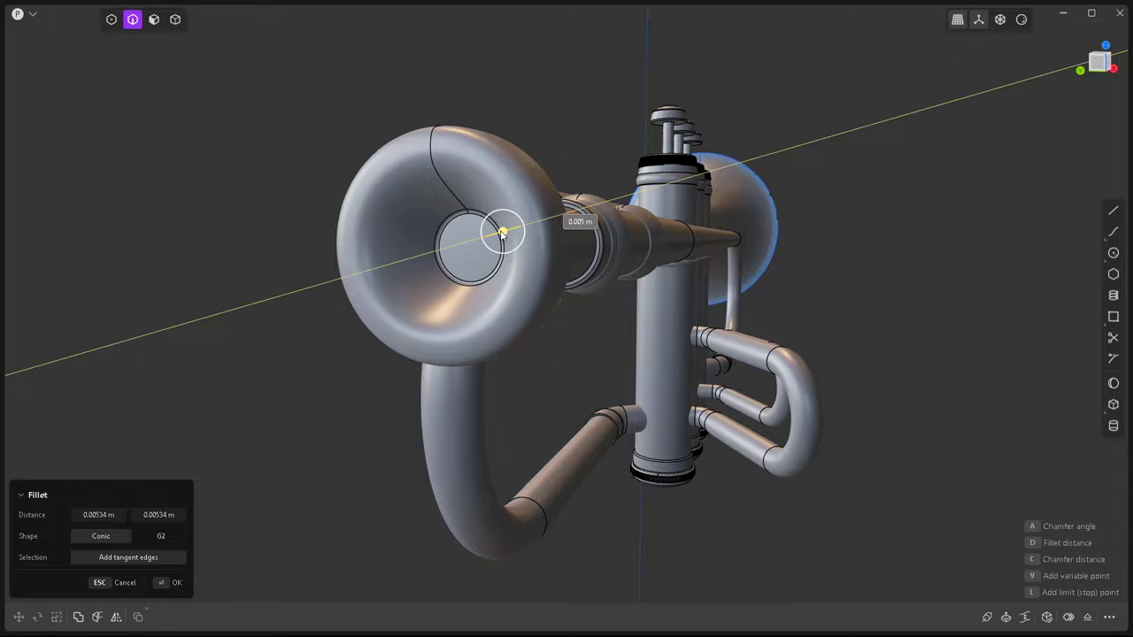
key("Return")
mouse_move(502, 232)
middle_mouse_down()
mouse_move(453, 265)
mouse_move(569, 271)
mouse_move(449, 239)
middle_mouse_up()
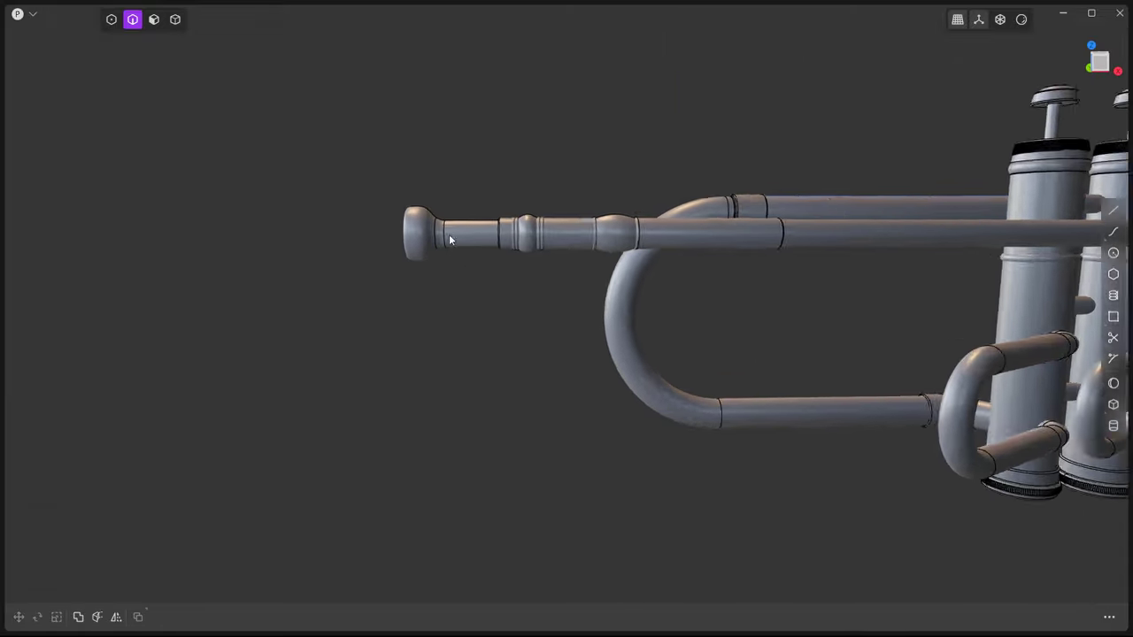
scroll(449, 240, "up", 3)
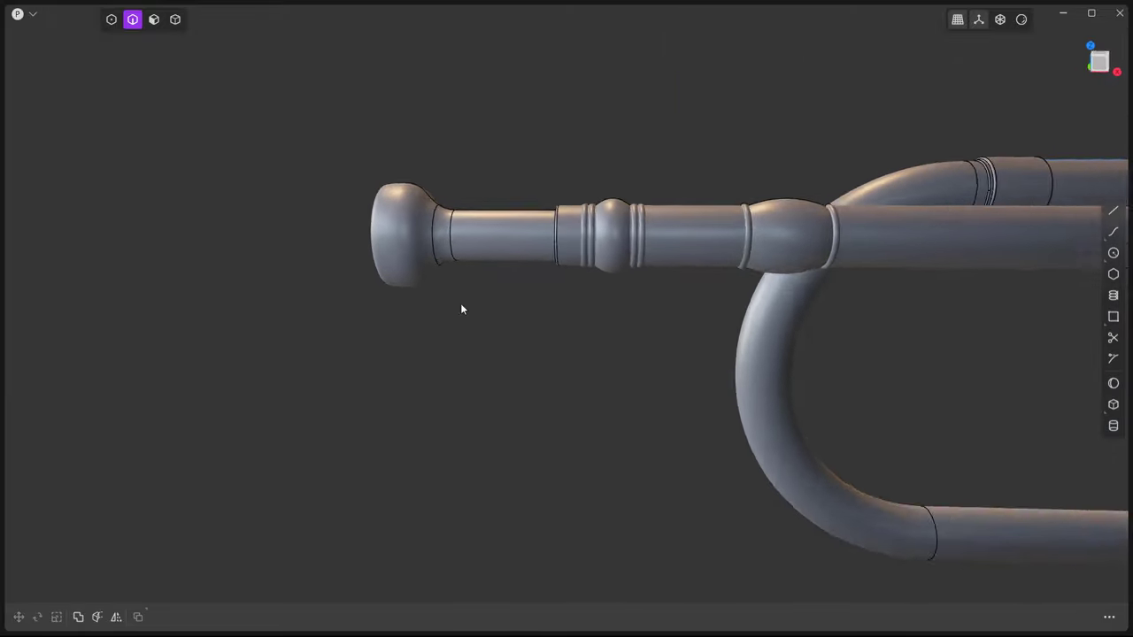
Inspect the mouthpiece and lead pipe solids, then return to the front orthographic view.
key("4")
scroll(628, 266, "down", 3)
right_click(927, 393)
key("Escape")
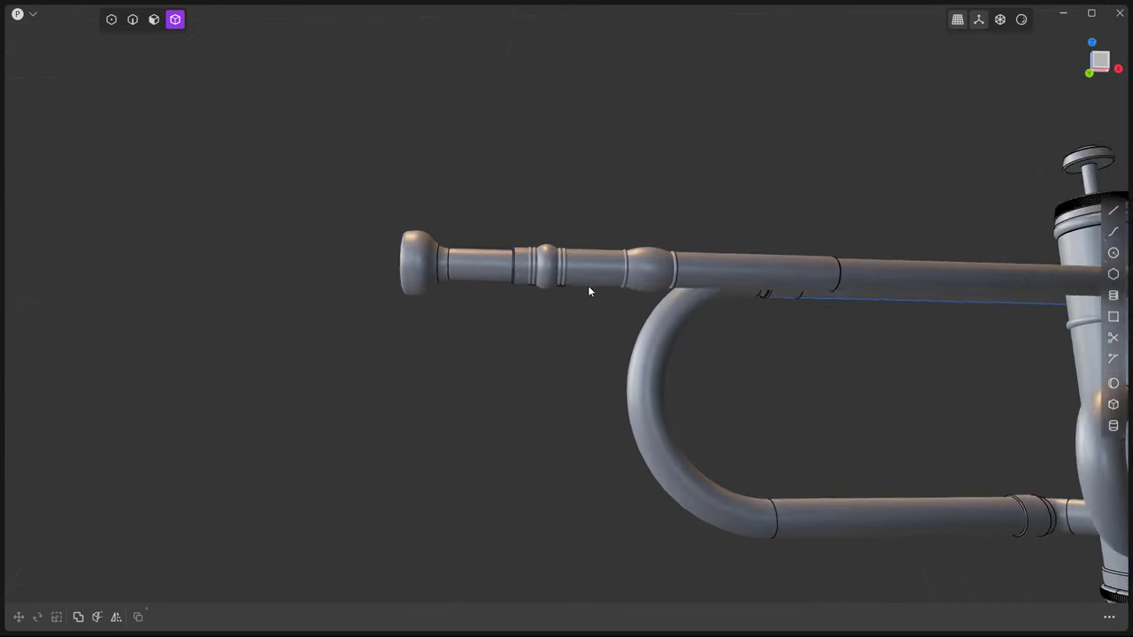
scroll(589, 291, "down", 2)
left_click_drag(802, 371, 561, 239)
right_click(847, 350)
key("Escape")
scroll(575, 319, "up", 2)
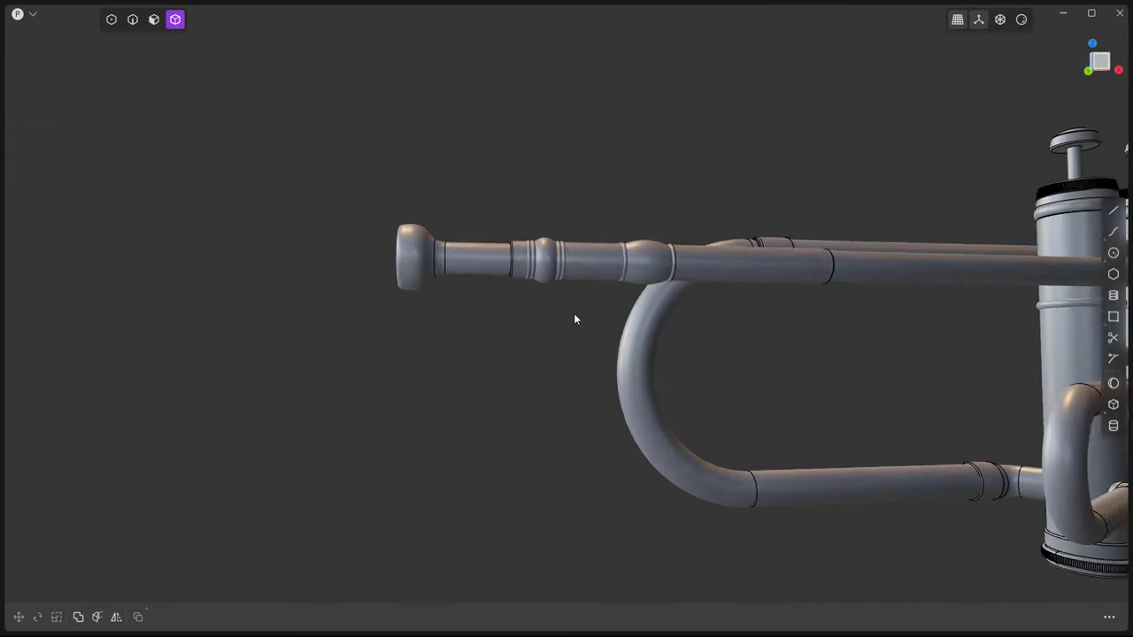
middle_click_drag(574, 320, 617, 344)
scroll(556, 292, "down", 3)
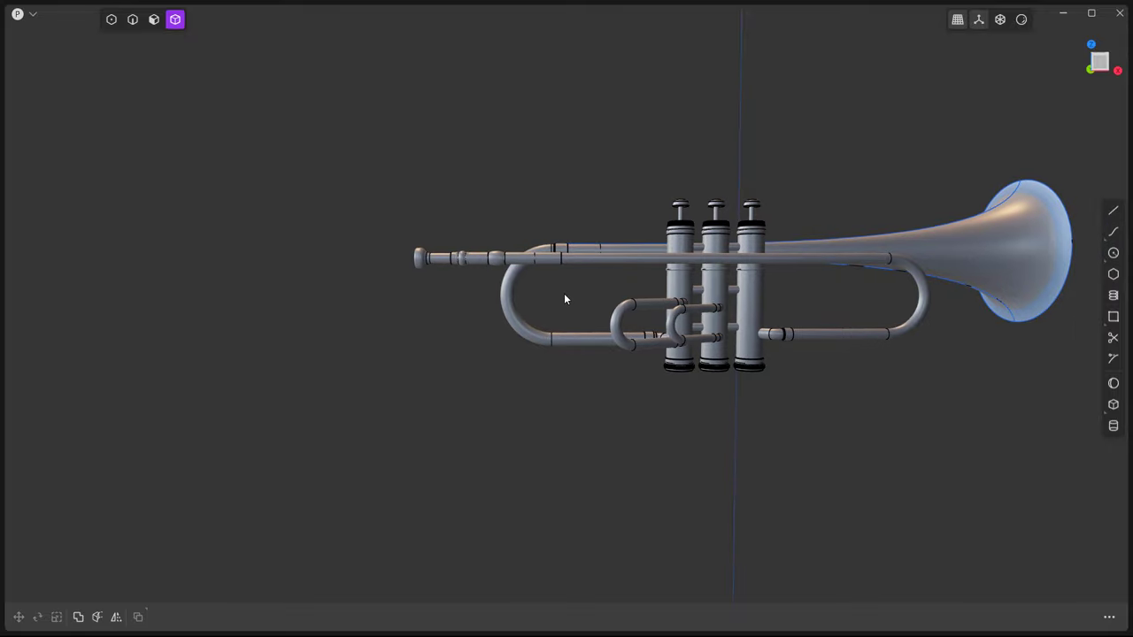
middle_click_drag(563, 296, 575, 310)
scroll(578, 312, "up", 3)
scroll(619, 354, "down", 3)
key("KP_1")
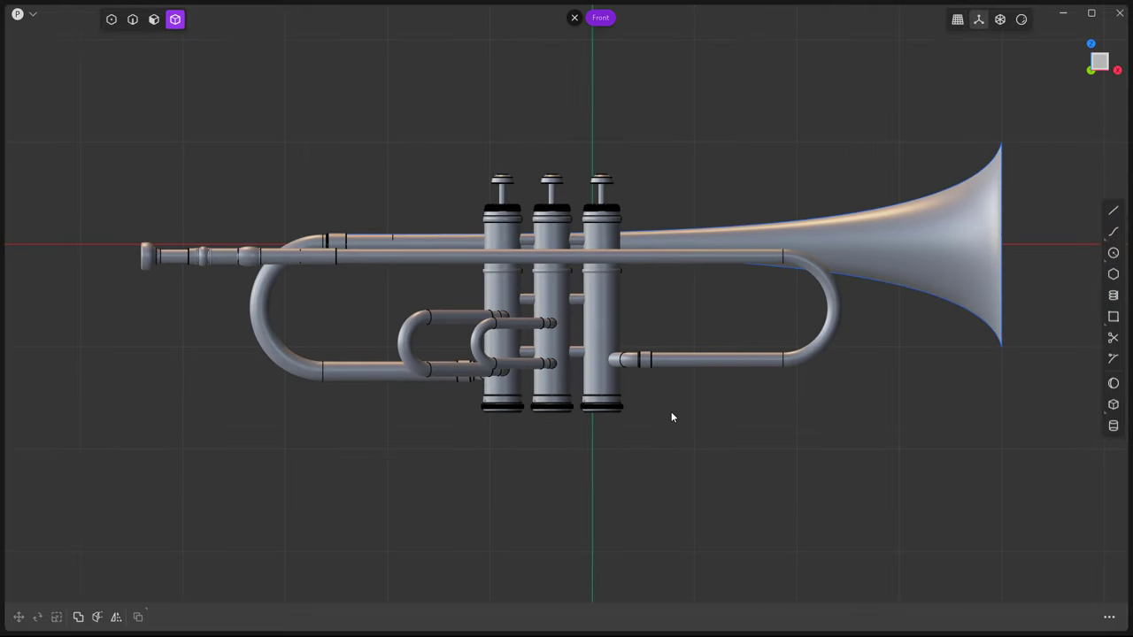
In the outliner, group all solids into Group 1 and hide it.
key("Tab")
left_click(15, 49)
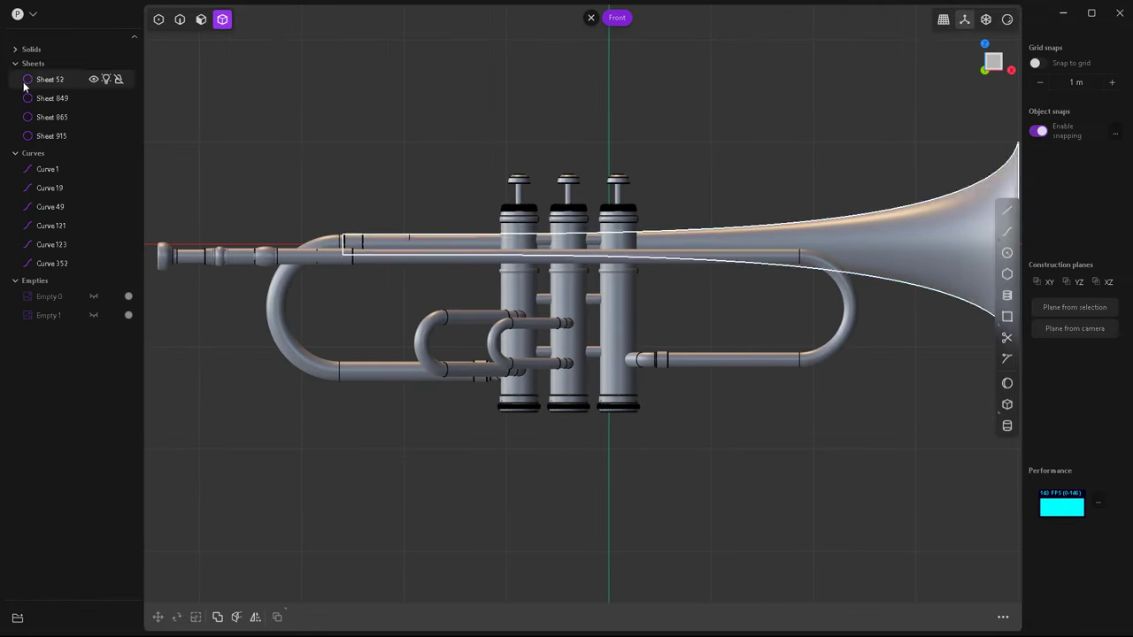
left_click(51, 295)
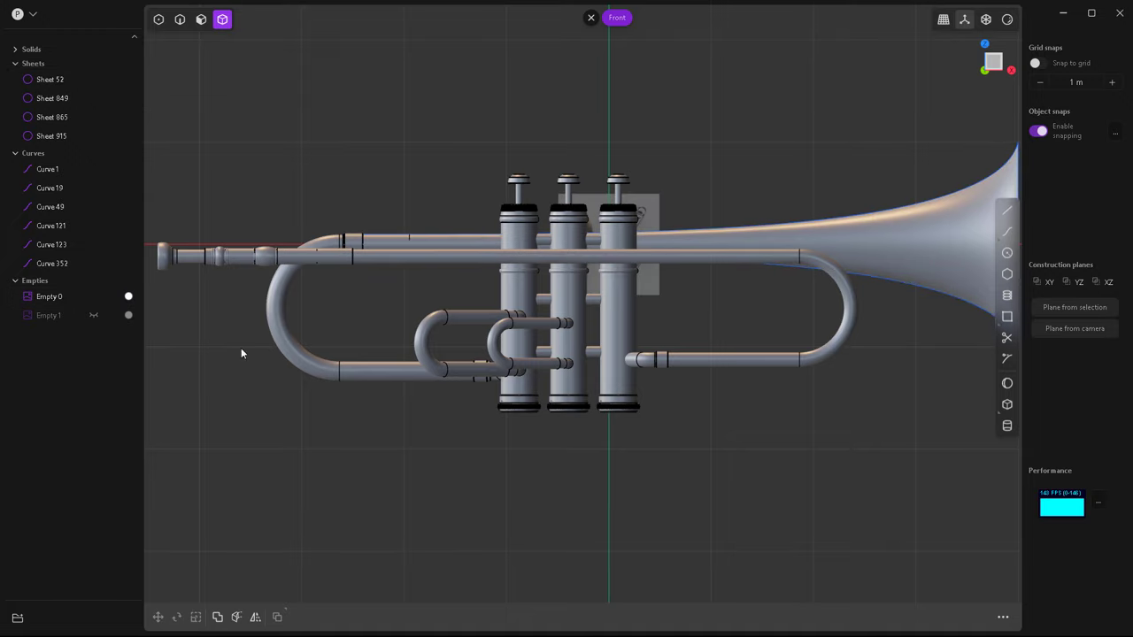
scroll(478, 278, "up", 2)
scroll(236, 289, "down", 3)
left_click(32, 53)
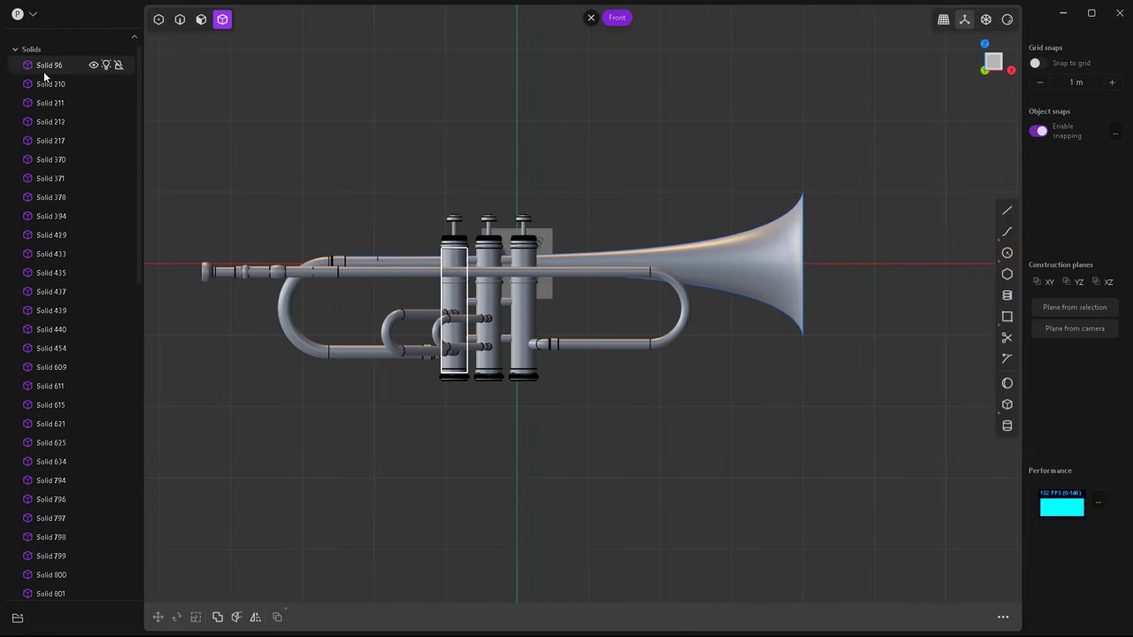
left_click(45, 66)
left_click(53, 319, "shift")
key("ctrl+g")
left_click(93, 52)
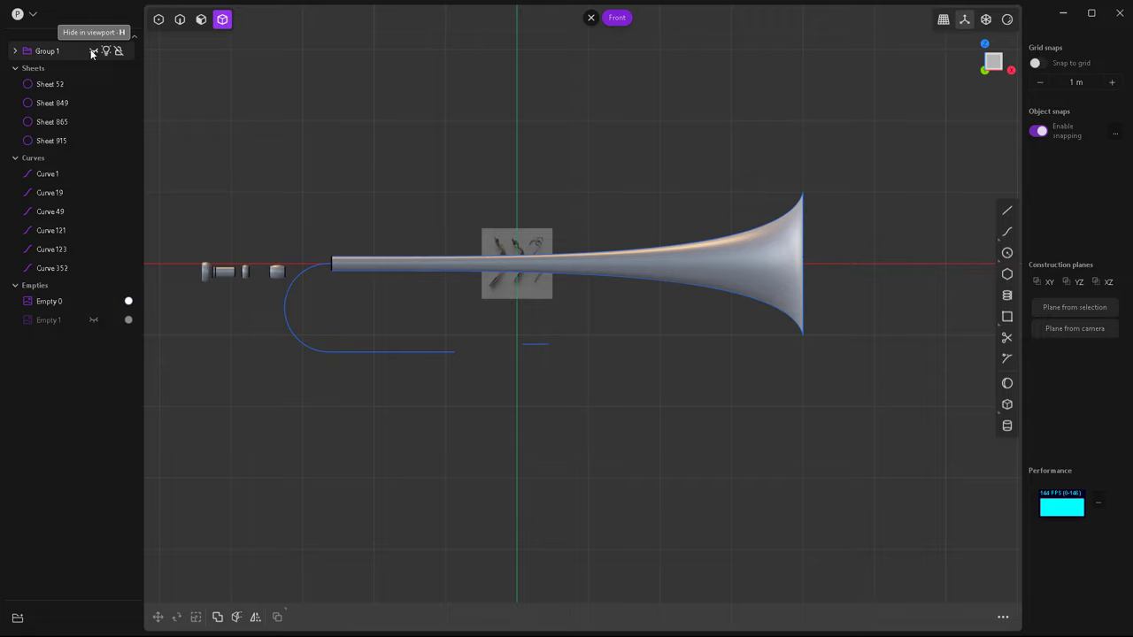
Move the four sheets into Group 1, group the six curves as hidden Group 2, and hide the panels.
left_click(49, 84)
left_click(51, 143, "shift")
left_click_drag(35, 67, 44, 51)
left_click(46, 79)
left_click(50, 173, "shift")
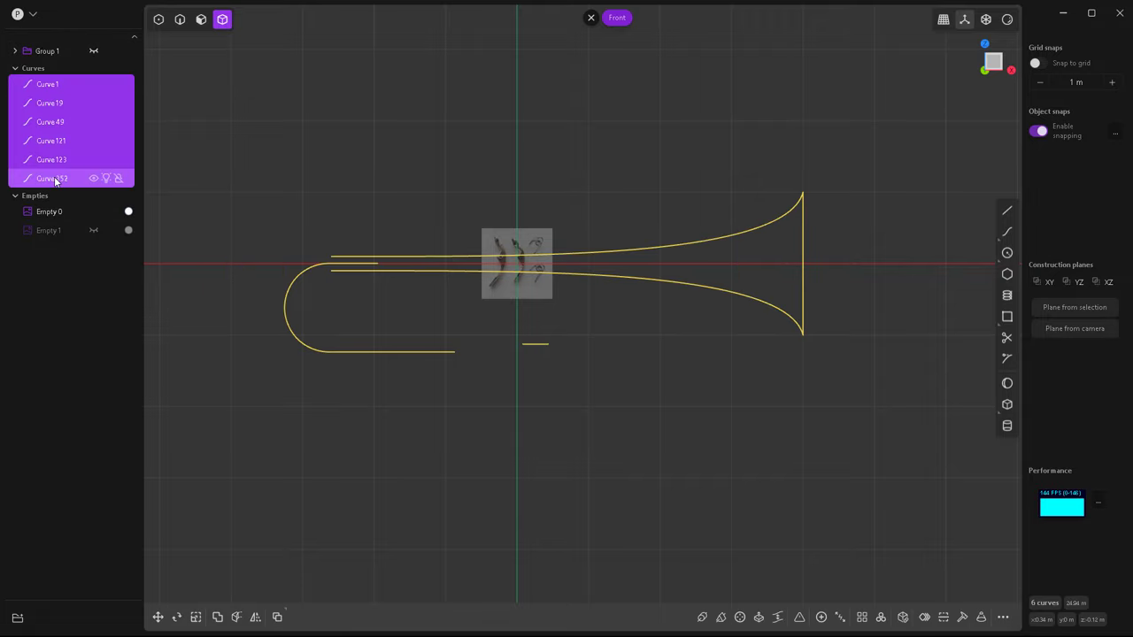
key("ctrl+g")
left_click(93, 69)
scroll(491, 263, "up", 3)
scroll(521, 250, "up", 2)
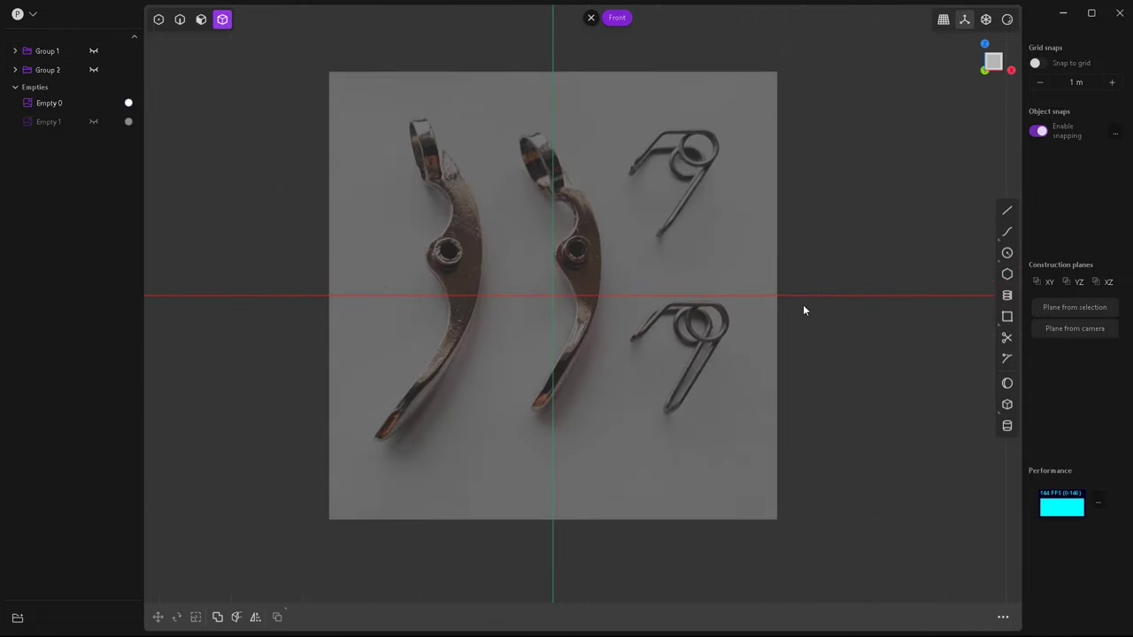
key("Tab")
Trace the valve lever's outline from the front photo with a six-point curve around its lower tip.
scroll(367, 310, "up", 2)
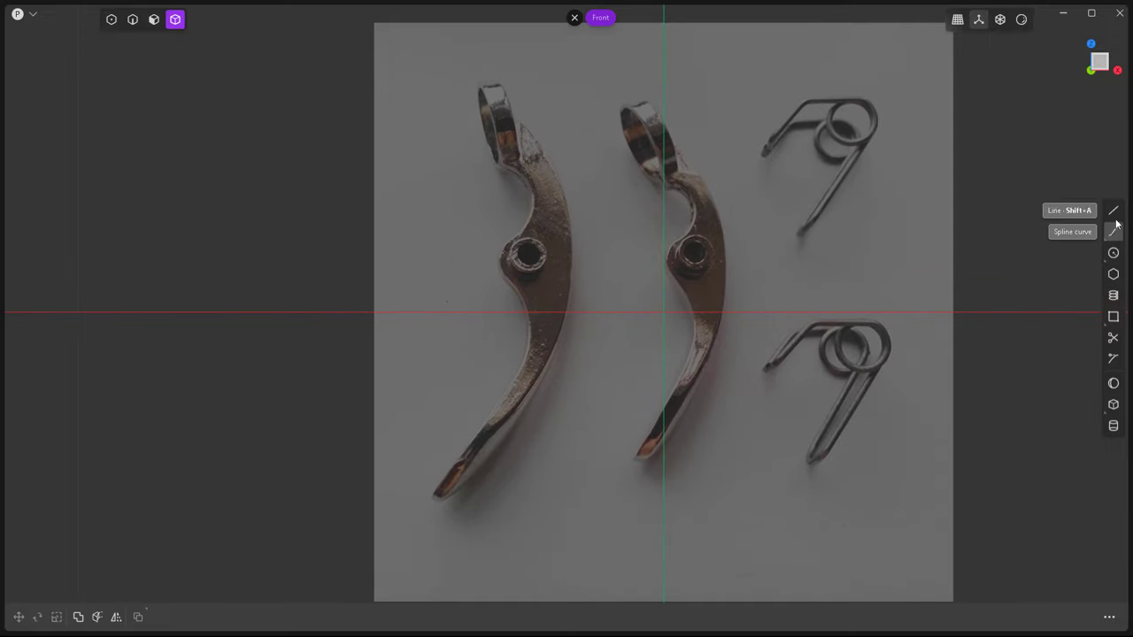
left_click(513, 119)
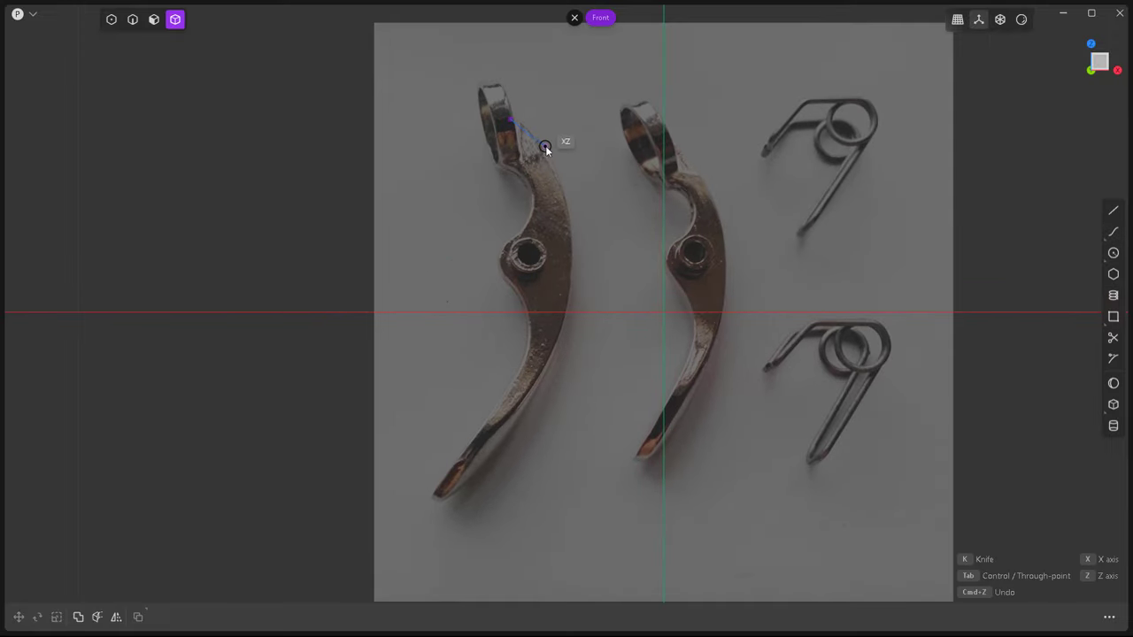
left_click(571, 228)
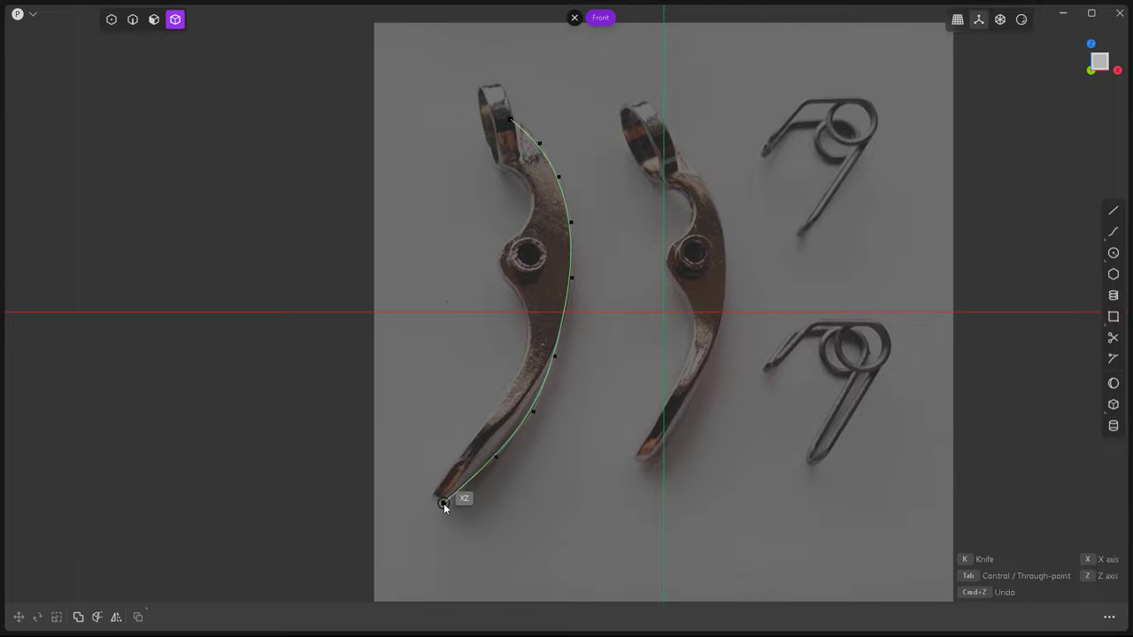
scroll(444, 502, "up", 3)
scroll(439, 500, "up", 2)
left_click(438, 477)
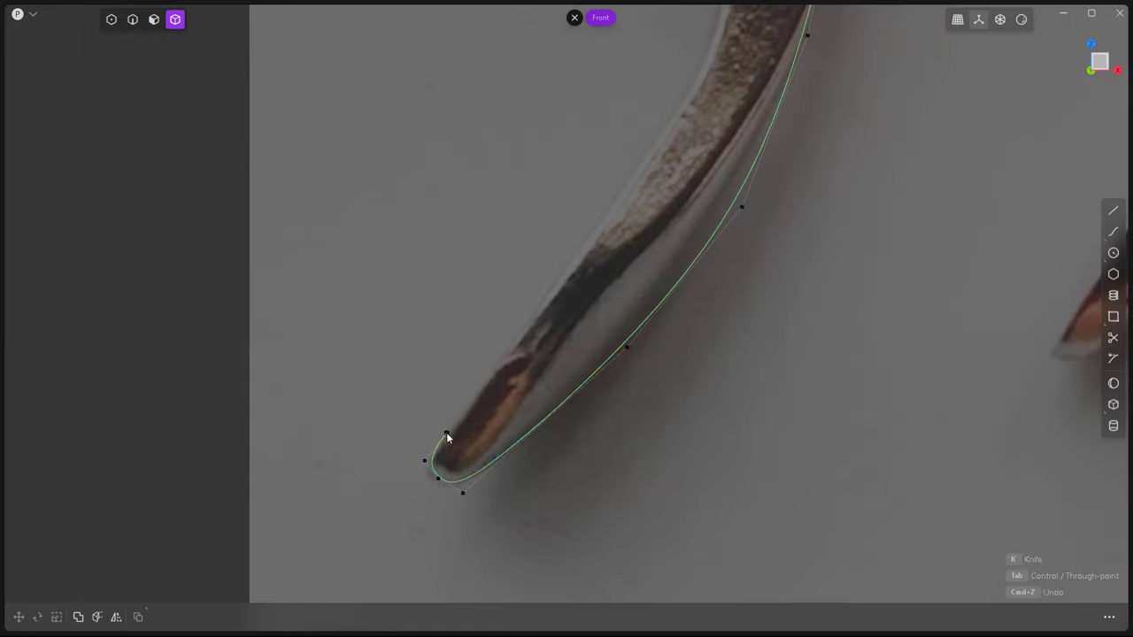
scroll(496, 371, "down", 2)
left_click(517, 341)
scroll(531, 327, "down", 2)
scroll(587, 264, "up", 1)
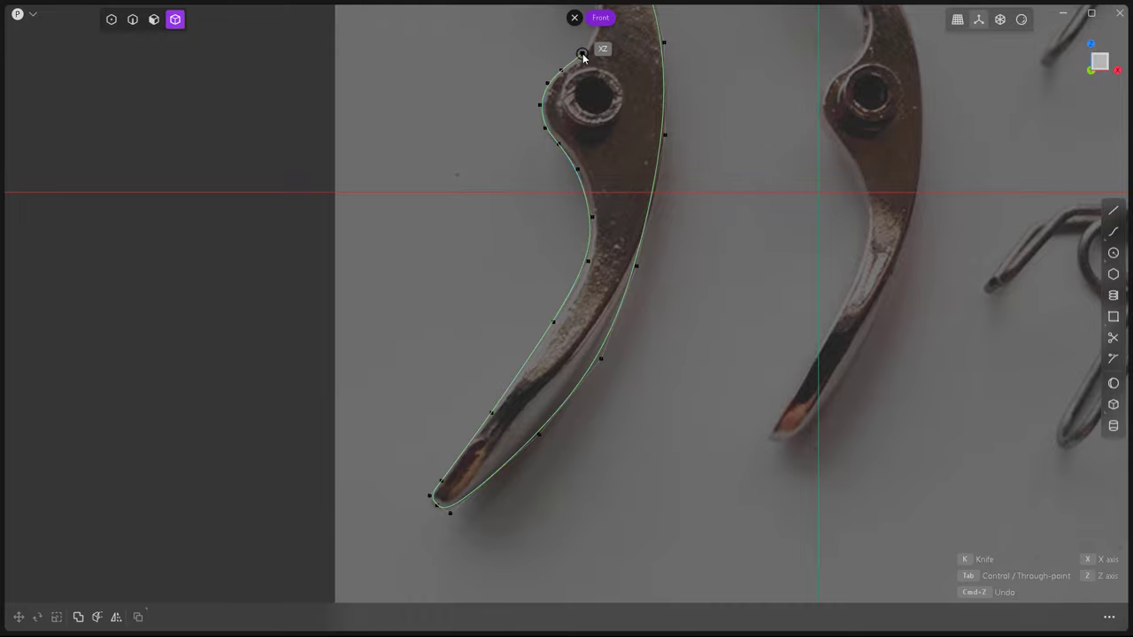
left_click(582, 55)
scroll(566, 133, "up", 3)
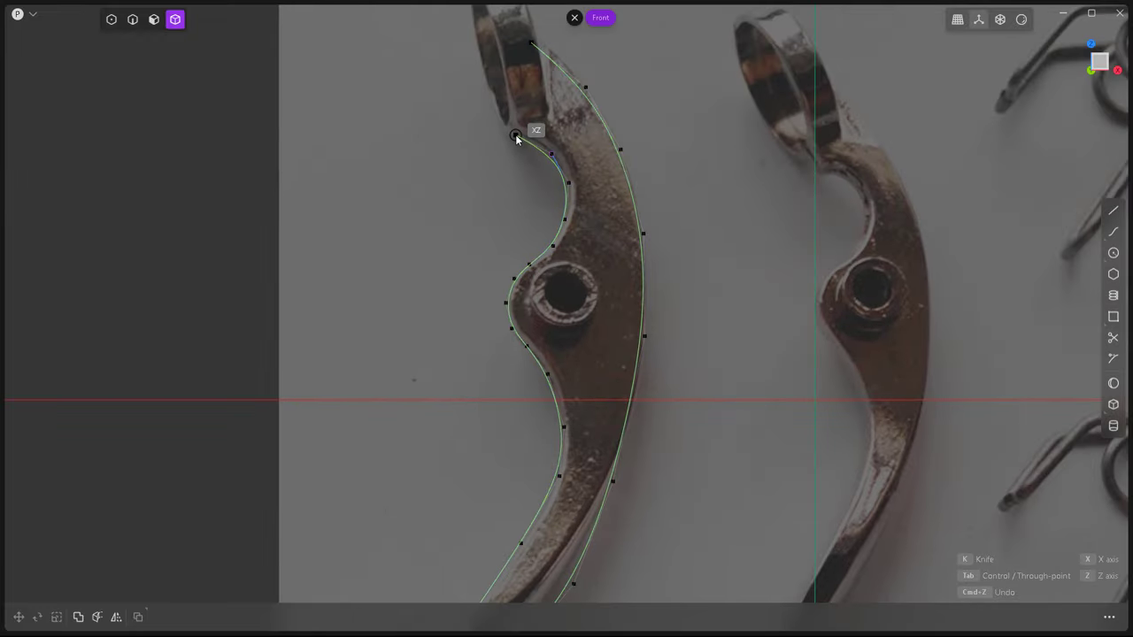
left_click(515, 134)
key("Return")
scroll(506, 202, "down", 5)
scroll(560, 101, "up", 5)
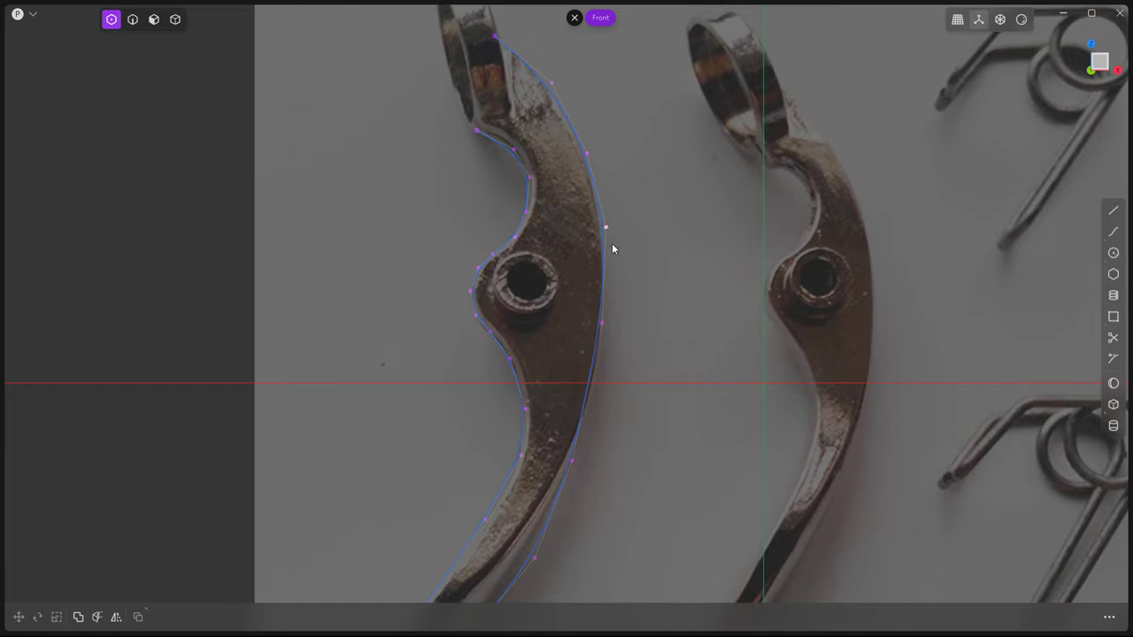
scroll(577, 364, "up", 2)
scroll(470, 430, "down", 5)
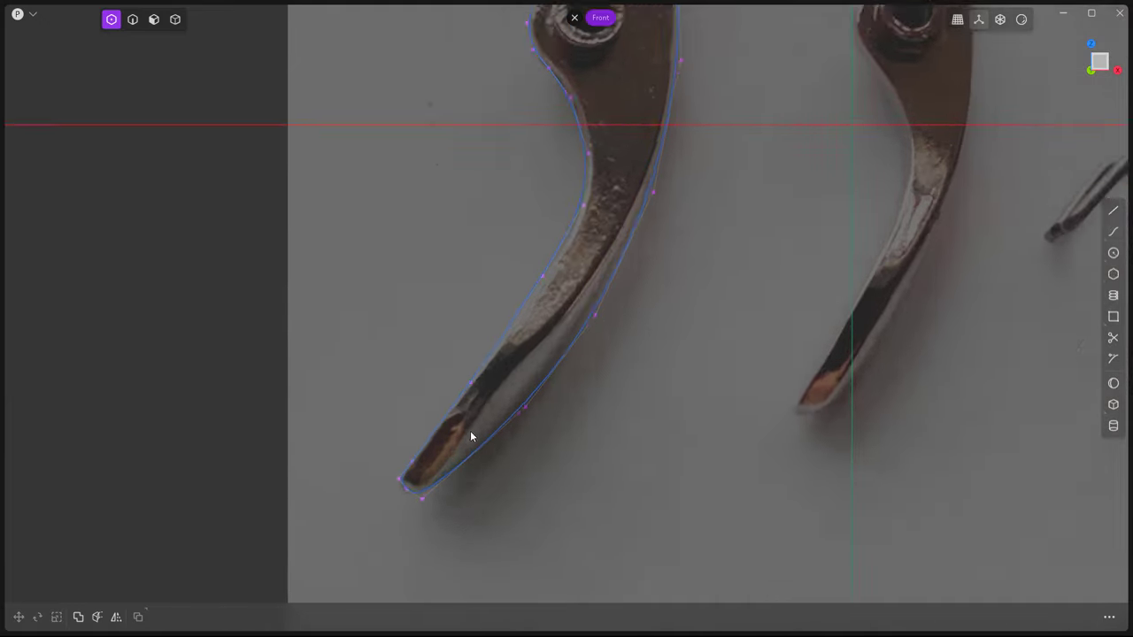
scroll(540, 230, "up", 3)
In Left view, draw the lever's S-bend side profile curve and add a mirrored copy.
key("2")
key("ctrl+KP_3")
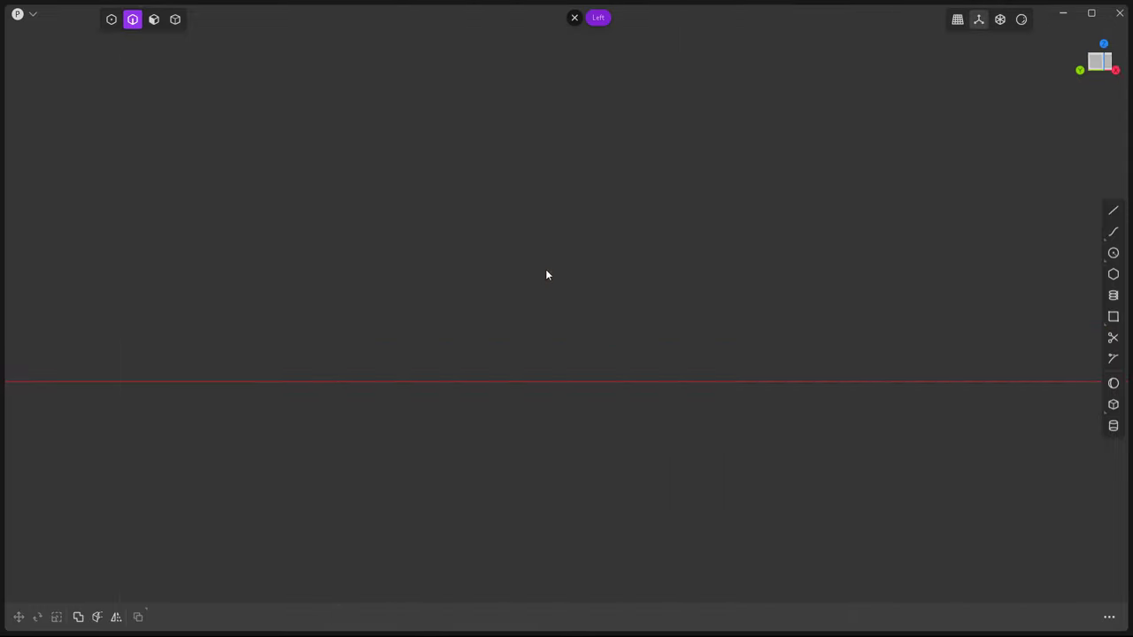
left_click(1113, 233)
left_click_drag(565, 105, 566, 502)
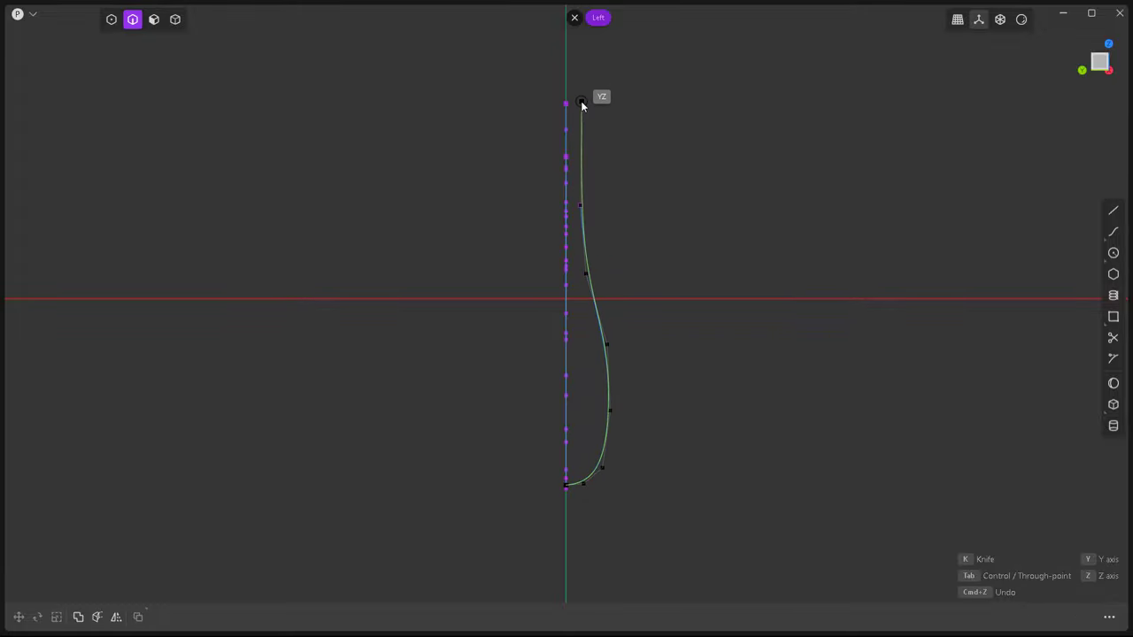
left_click(580, 106)
key("Return")
scroll(564, 501, "up", 1)
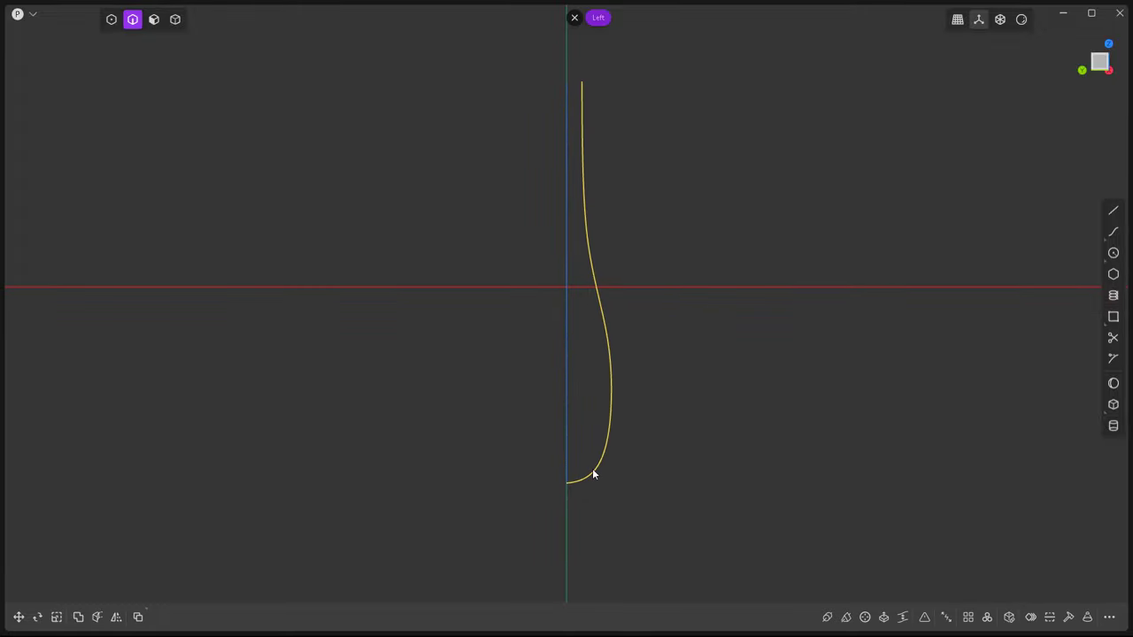
key("alt+x")
key("Return")
key("KP_1")
Move the profile curve's top, middle and lower control points inside the lever outline.
key("1")
left_click(362, 68)
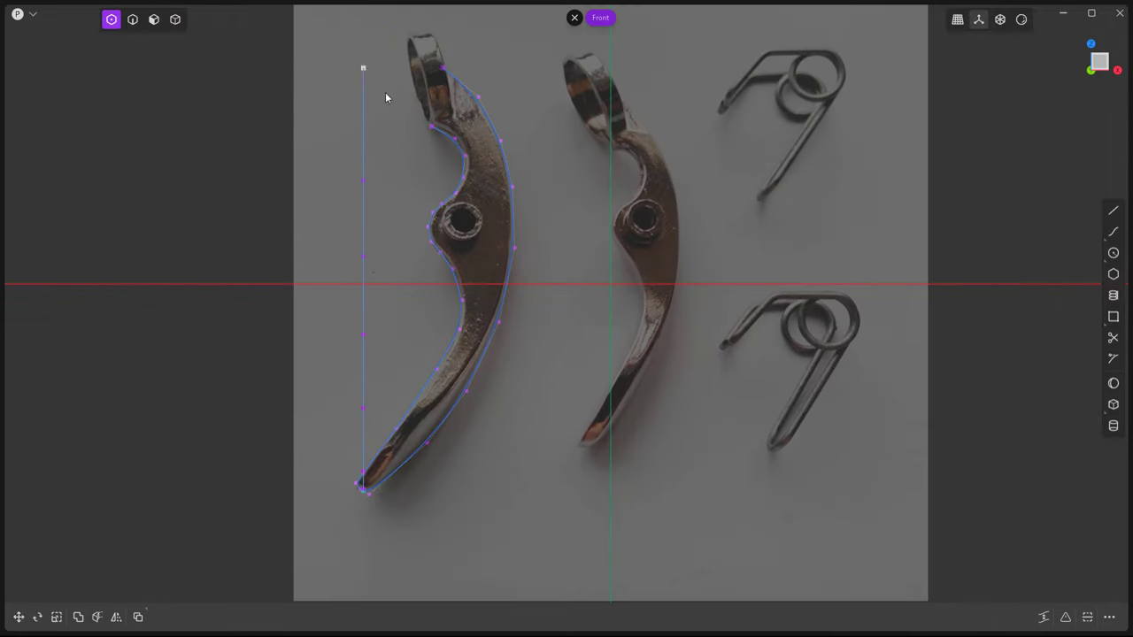
key("g")
left_click(363, 181)
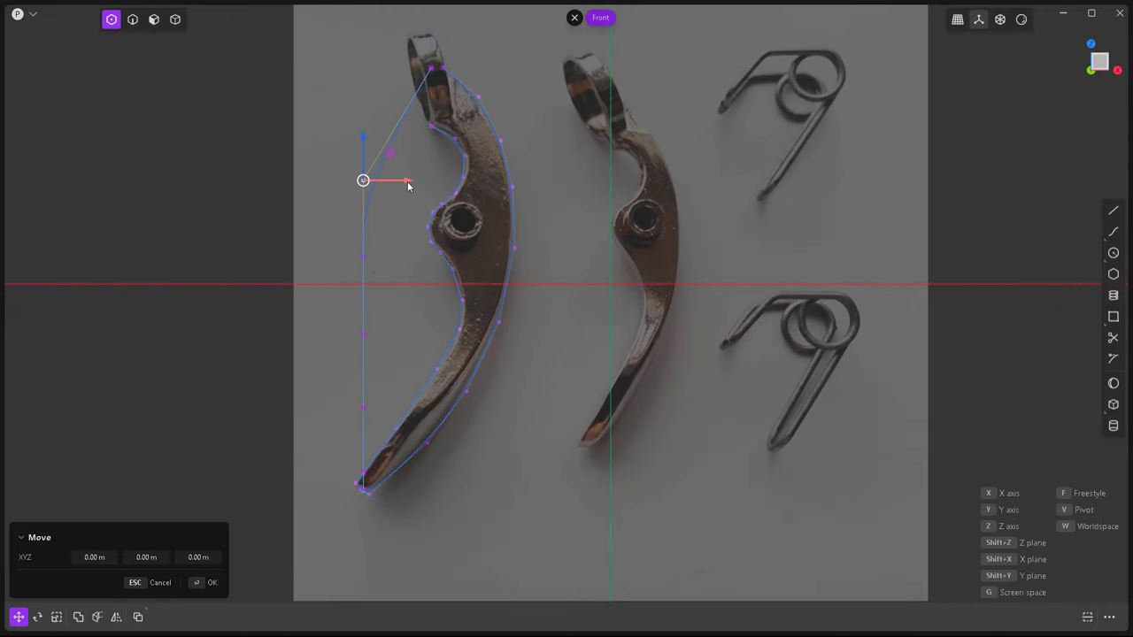
left_click(529, 187)
left_click(363, 257)
key("g")
left_click(518, 278)
left_click(362, 333)
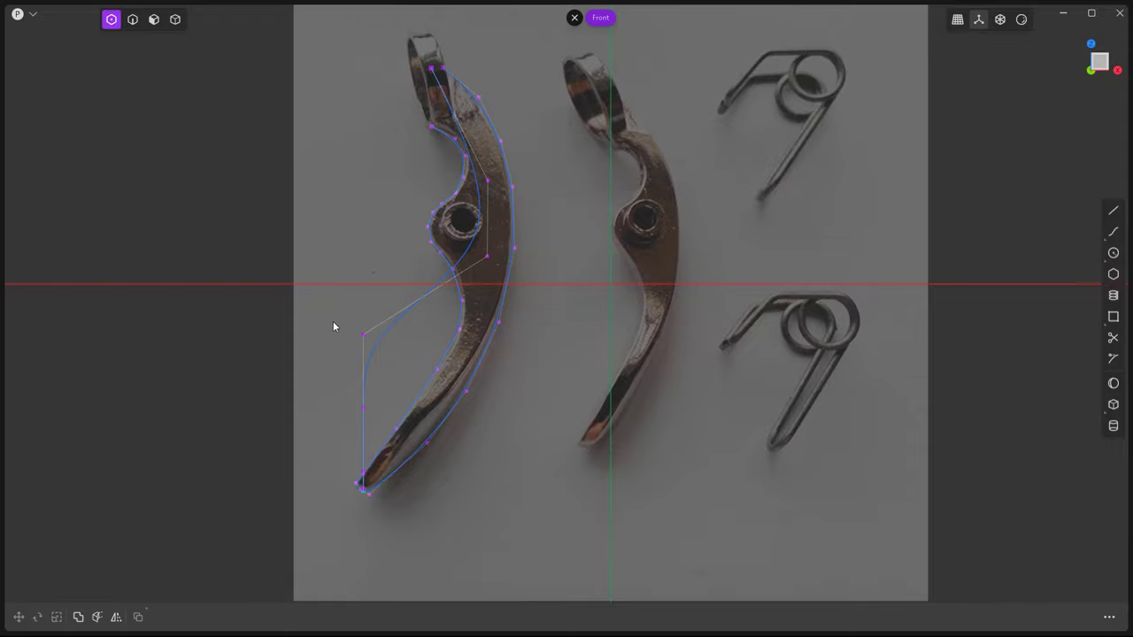
key("g")
left_click(512, 365)
left_click(363, 408)
key("g")
left_click(479, 416)
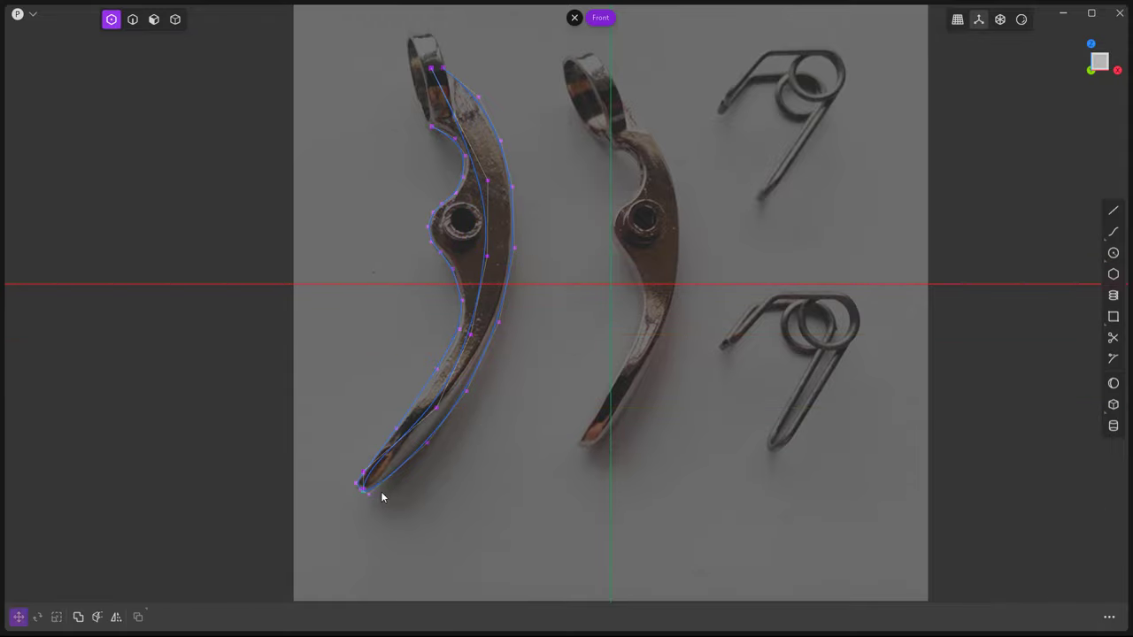
Pull the tip and bend control points into the lever's lower end and bend.
scroll(371, 483, "up", 5)
scroll(359, 469, "up", 3)
scroll(331, 286, "down", 3)
left_click(379, 374)
key("g")
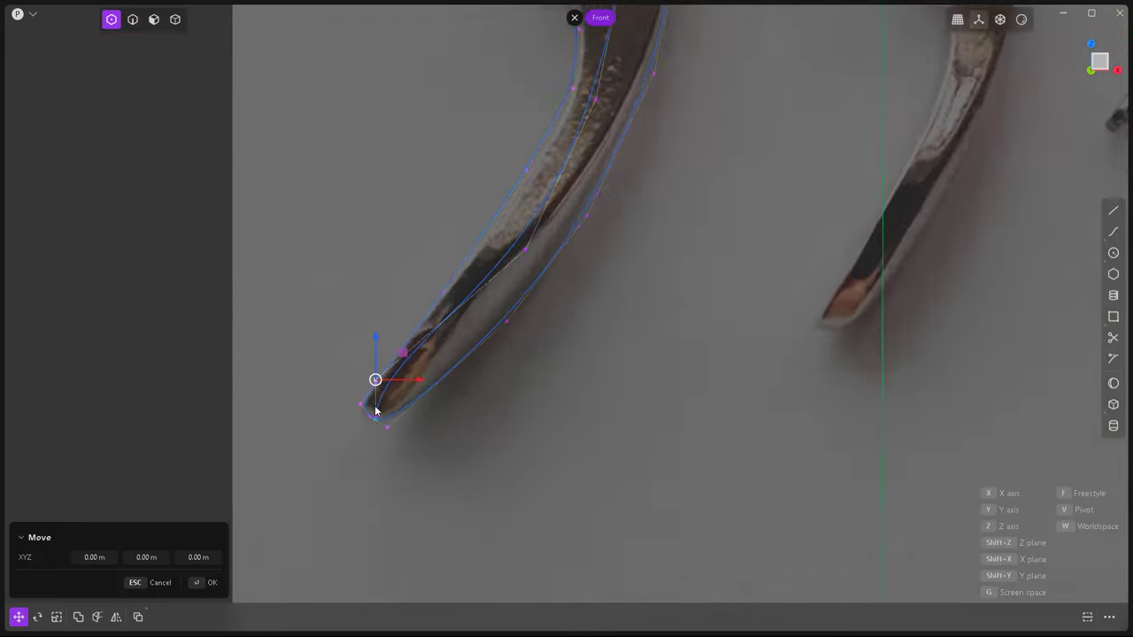
scroll(437, 430, "down", 5)
left_click(493, 351)
key("g")
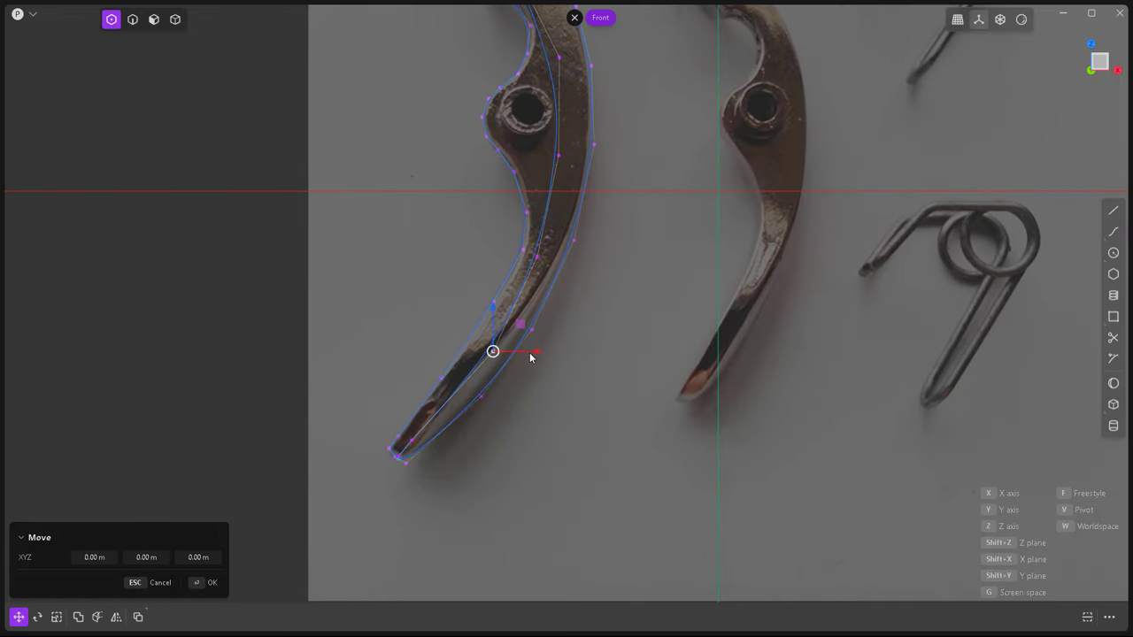
scroll(554, 253, "up", 2)
scroll(554, 253, "up", 1)
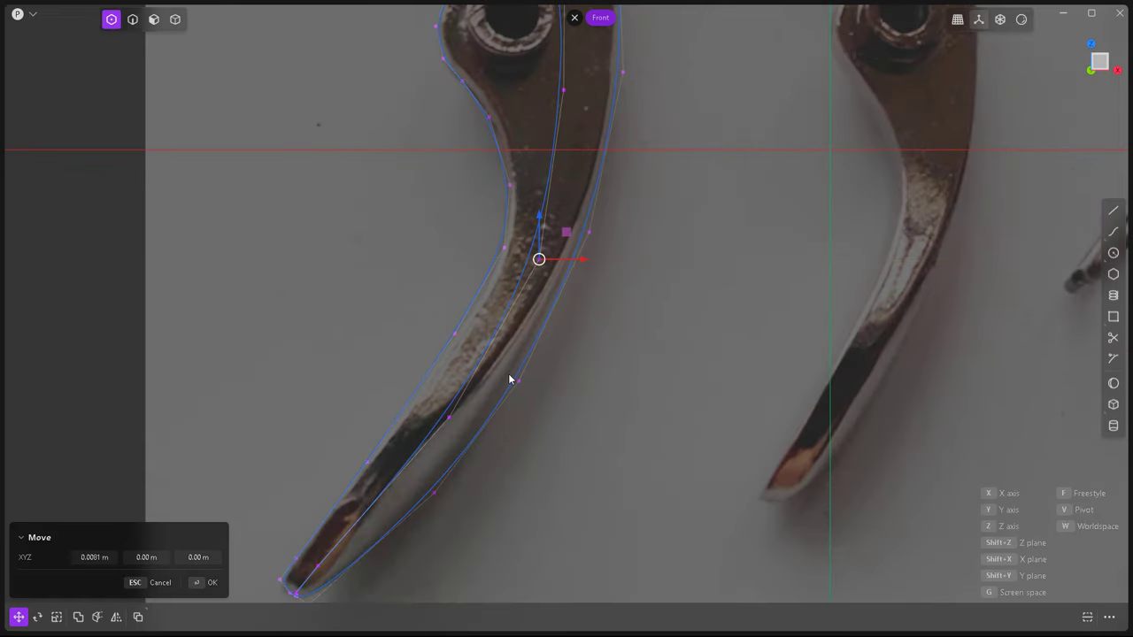
scroll(509, 378, "down", 1)
scroll(508, 159, "up", 2)
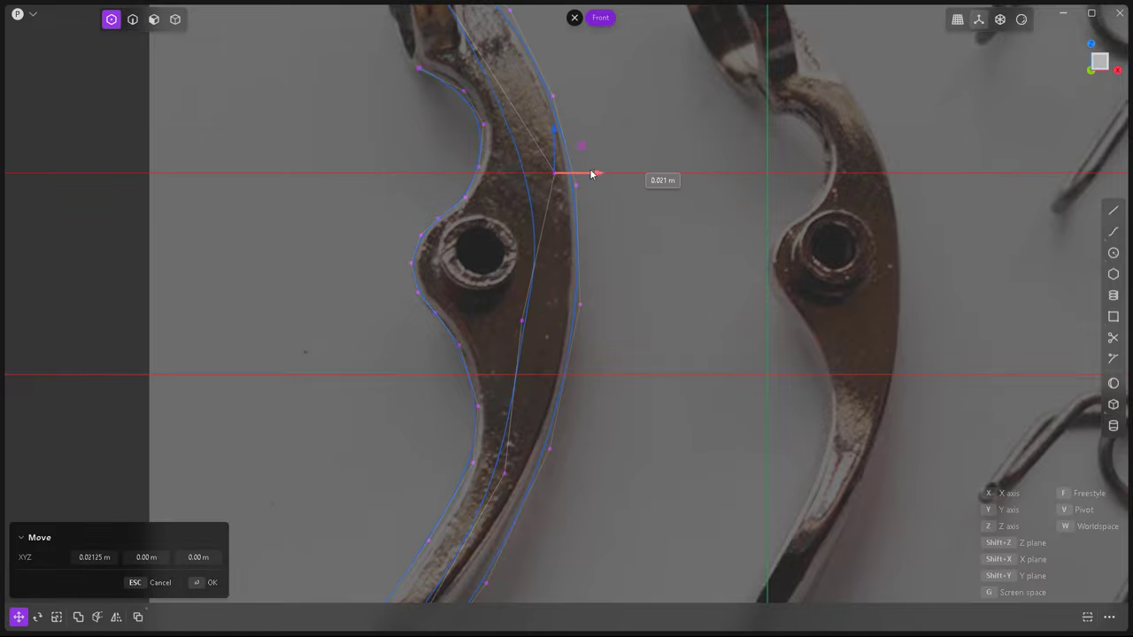
left_click(569, 234)
left_click(532, 321)
key("g")
scroll(571, 354, "down", 2)
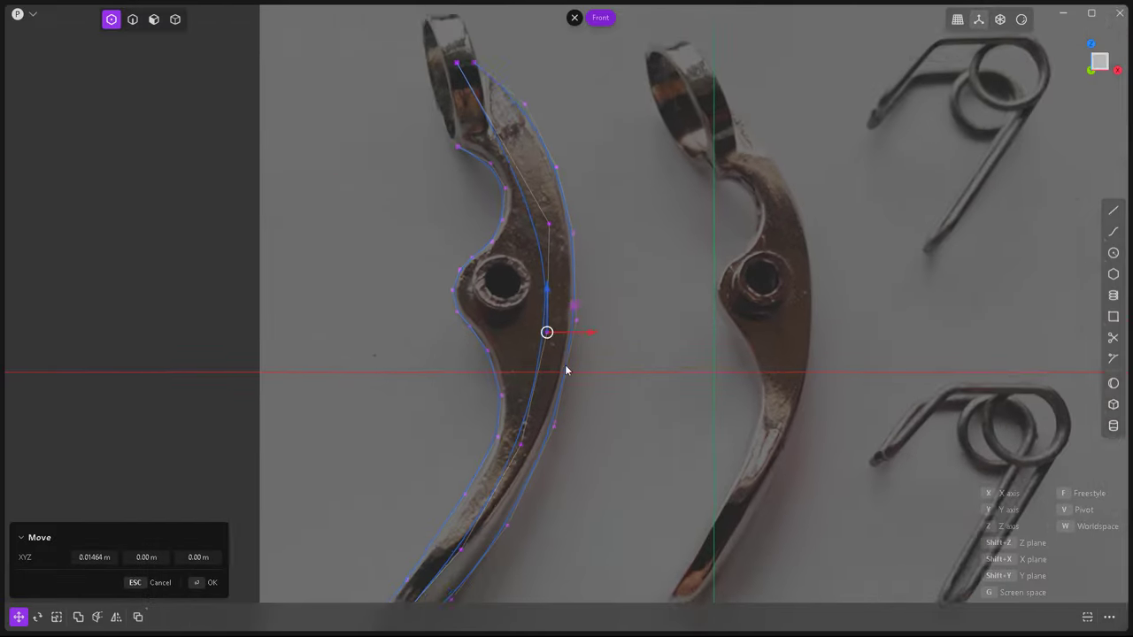
left_click(566, 369)
Check the curves in 3D, then reposition the top control point at the lever's upper end.
key("2")
scroll(521, 253, "up", 2)
mouse_move(522, 253)
middle_mouse_down()
mouse_move(440, 309)
mouse_move(582, 343)
middle_mouse_up()
key("KP_1")
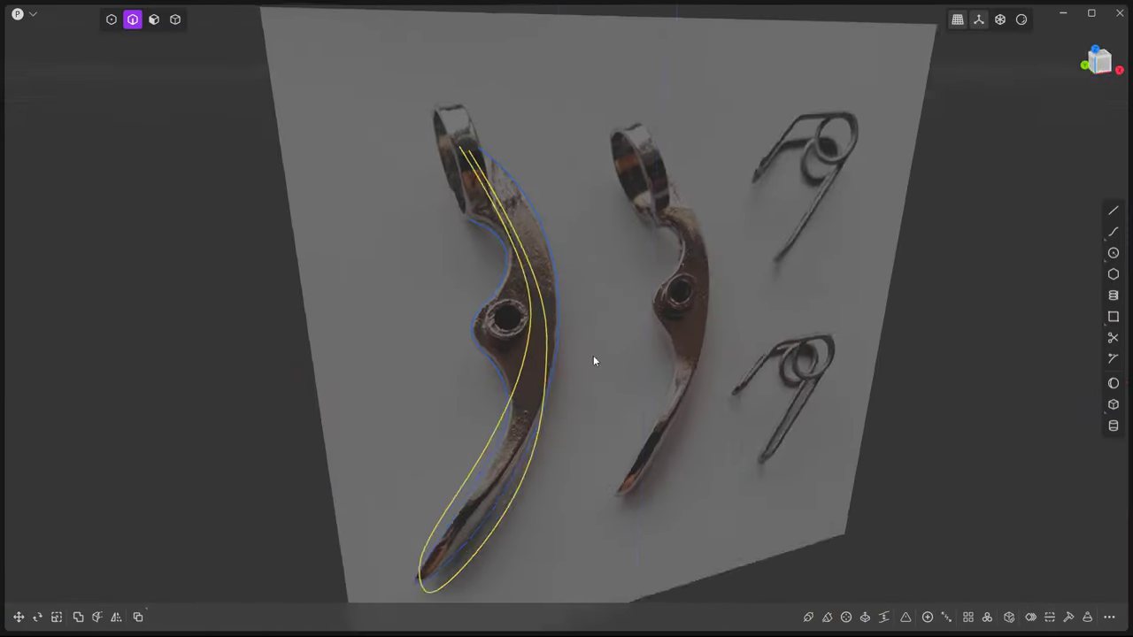
key("1")
key("g")
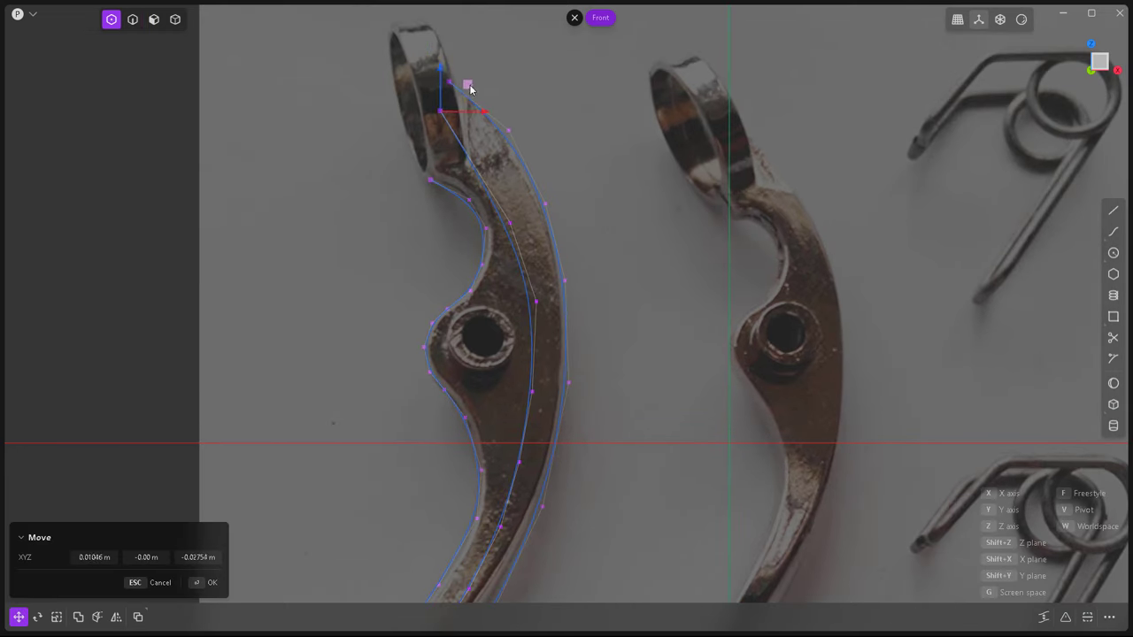
left_click(450, 82)
key("g")
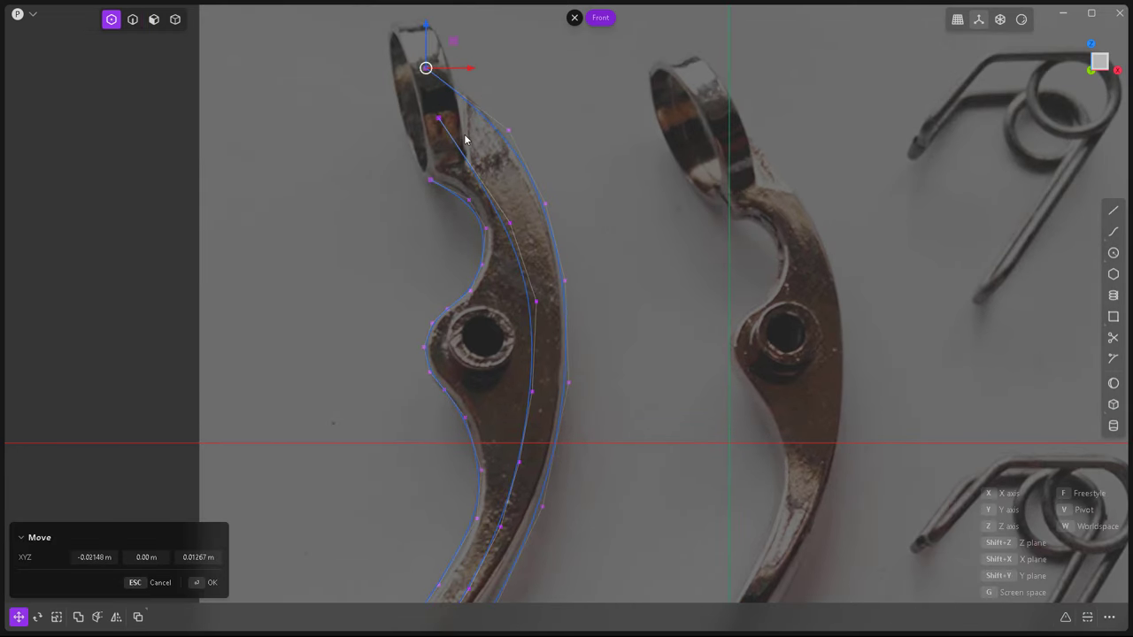
left_click(557, 227)
Slide one more control point sideways with an X constraint and inspect the reshaped curves.
key("g")
key("x")
scroll(537, 274, "down", 5)
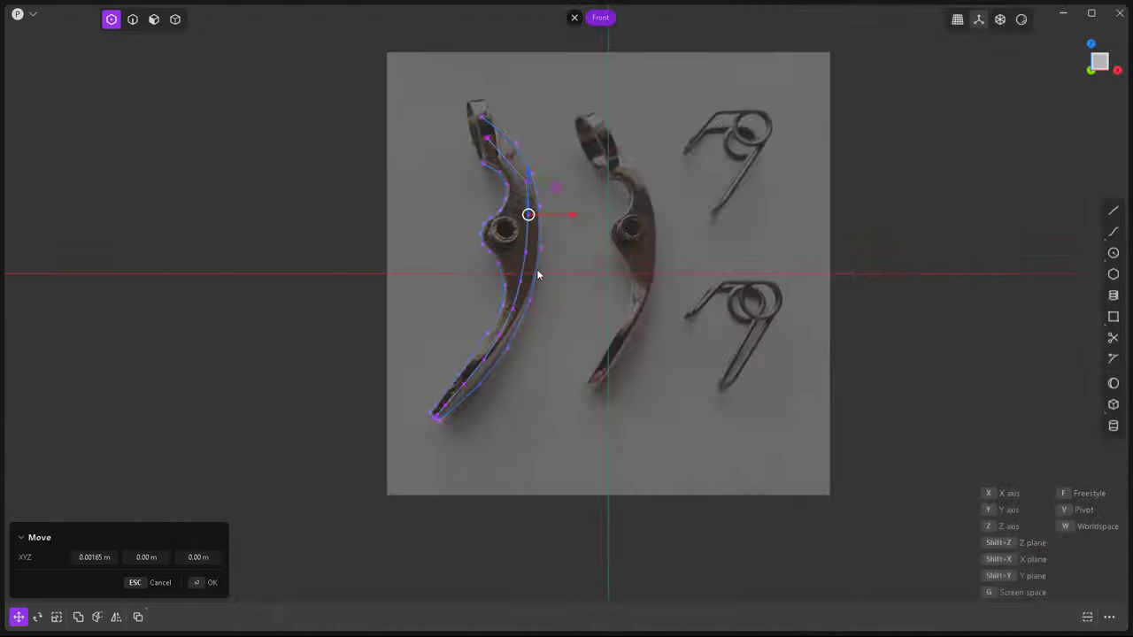
left_click(537, 273)
scroll(532, 354, "up", 5)
middle_click_drag(532, 354, 529, 369)
key("2")
middle_click_drag(523, 295, 568, 350)
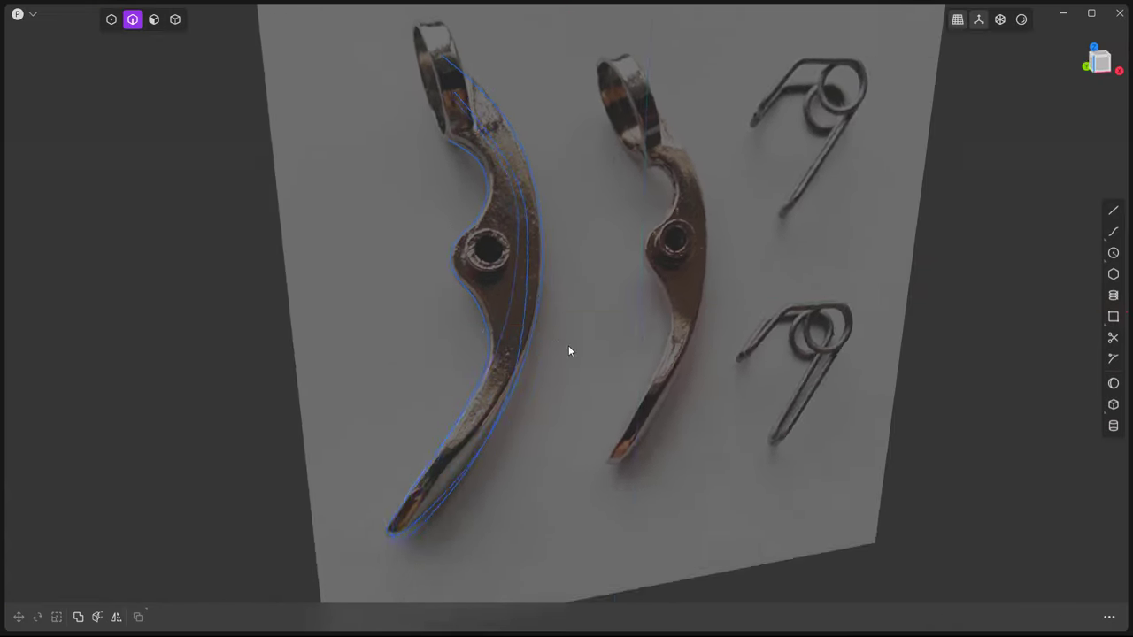
scroll(568, 351, "down", 3)
scroll(480, 498, "up", 3)
Draw an elliptical cross-section curve, Curve 991, across the lever's rail curves.
scroll(488, 512, "up", 2)
key("1")
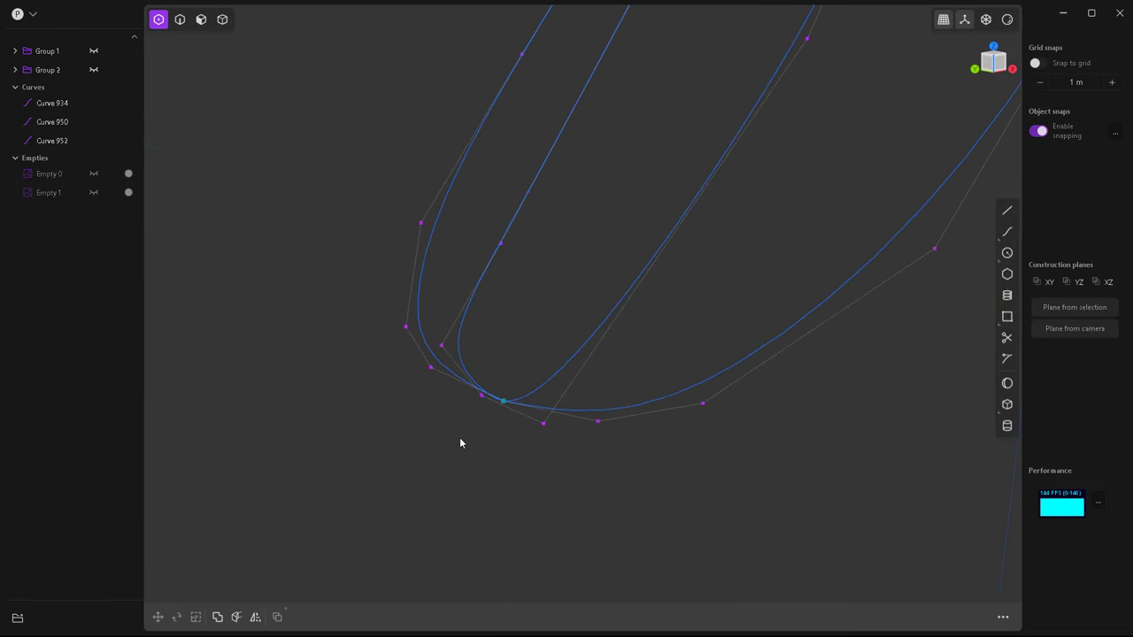
mouse_move(460, 442)
middle_mouse_down()
mouse_move(405, 468)
mouse_move(341, 433)
mouse_move(543, 253)
middle_mouse_up()
left_click(320, 422)
key("g")
mouse_move(598, 159)
middle_mouse_down()
mouse_move(660, 304)
mouse_move(674, 287)
mouse_move(369, 412)
mouse_move(553, 386)
mouse_move(561, 209)
mouse_move(518, 242)
mouse_move(622, 218)
mouse_move(549, 296)
mouse_move(328, 304)
middle_mouse_up()
key("2")
key("Escape")
left_click(609, 200)
left_click(622, 218)
Draw a three-point curve, Curve 992, snapped across the lever's profile curves.
key("p")
mouse_move(569, 416)
middle_mouse_down()
mouse_move(523, 379)
mouse_move(628, 435)
mouse_move(546, 413)
mouse_move(670, 455)
mouse_move(686, 440)
middle_mouse_up()
scroll(519, 394, "up", 2)
scroll(517, 382, "up", 3)
left_click(517, 382)
left_click(628, 435)
left_click(811, 439)
mouse_move(811, 439)
middle_mouse_down()
mouse_move(743, 434)
mouse_move(712, 450)
mouse_move(493, 480)
mouse_move(552, 383)
mouse_move(529, 253)
mouse_move(584, 239)
middle_mouse_up()
key("Return")
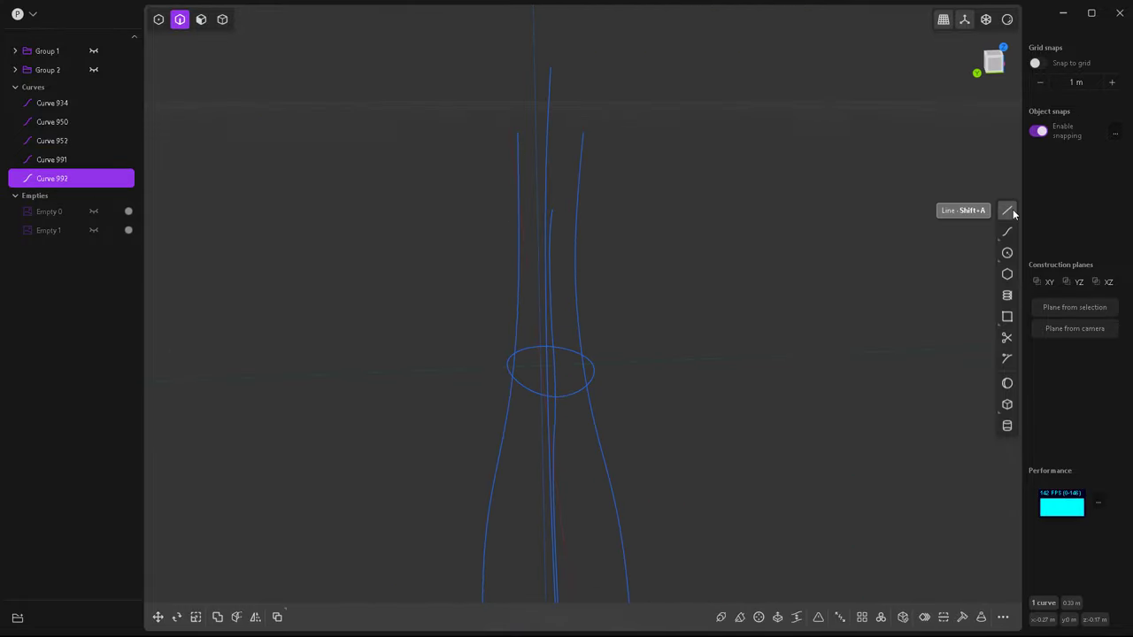
Draw a diamond of straight lines at the lever's top and scale its points outward.
left_click(1007, 210)
left_click(550, 68)
left_click(582, 132)
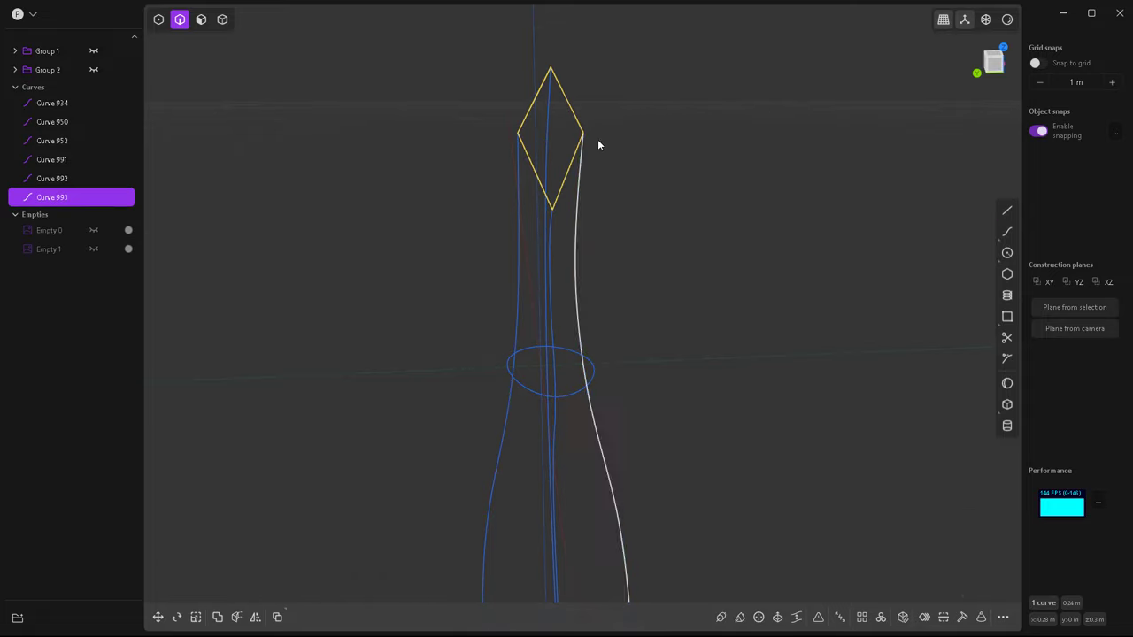
left_click(518, 131)
key("s")
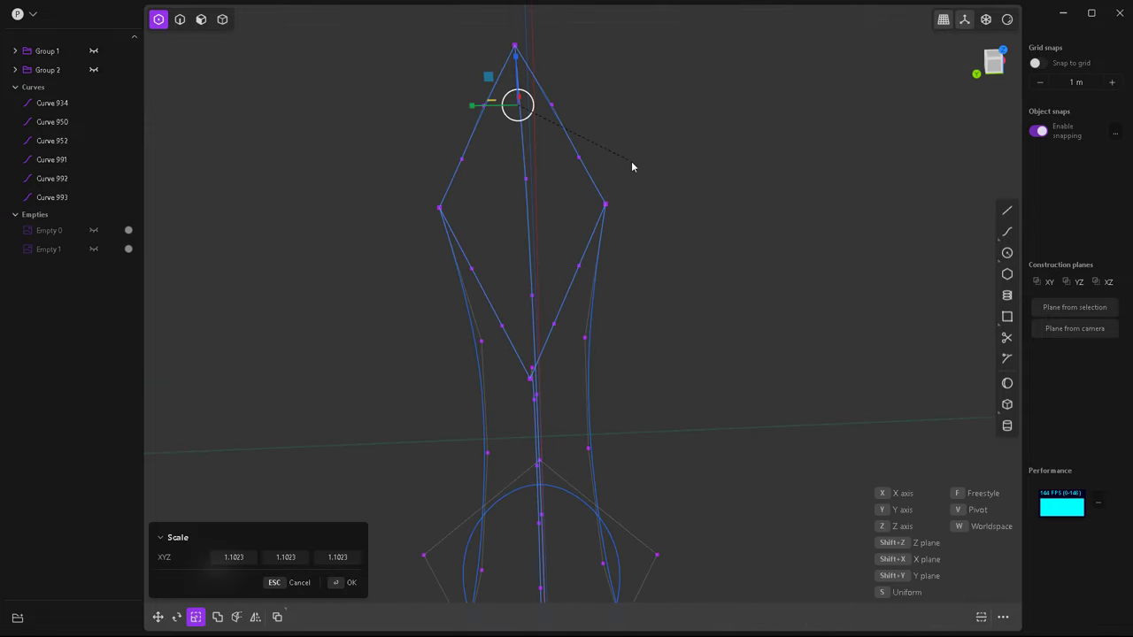
left_click(926, 273)
key("s")
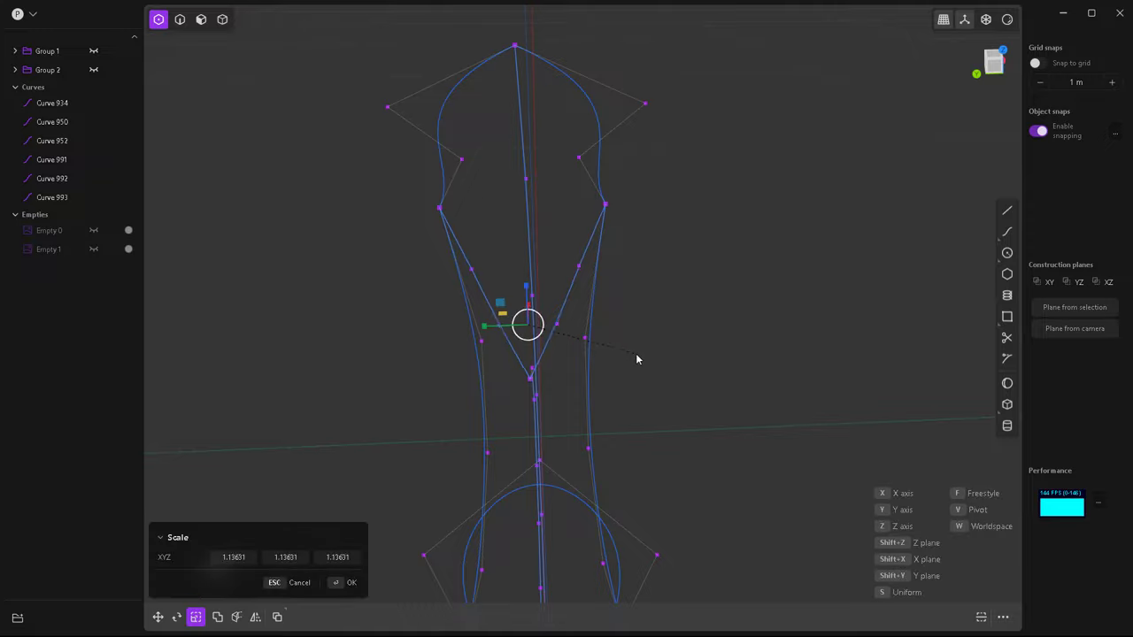
left_click(470, 270)
Widen the upper points, then rescale the points by 0.66107 and 0.81875.
key("s")
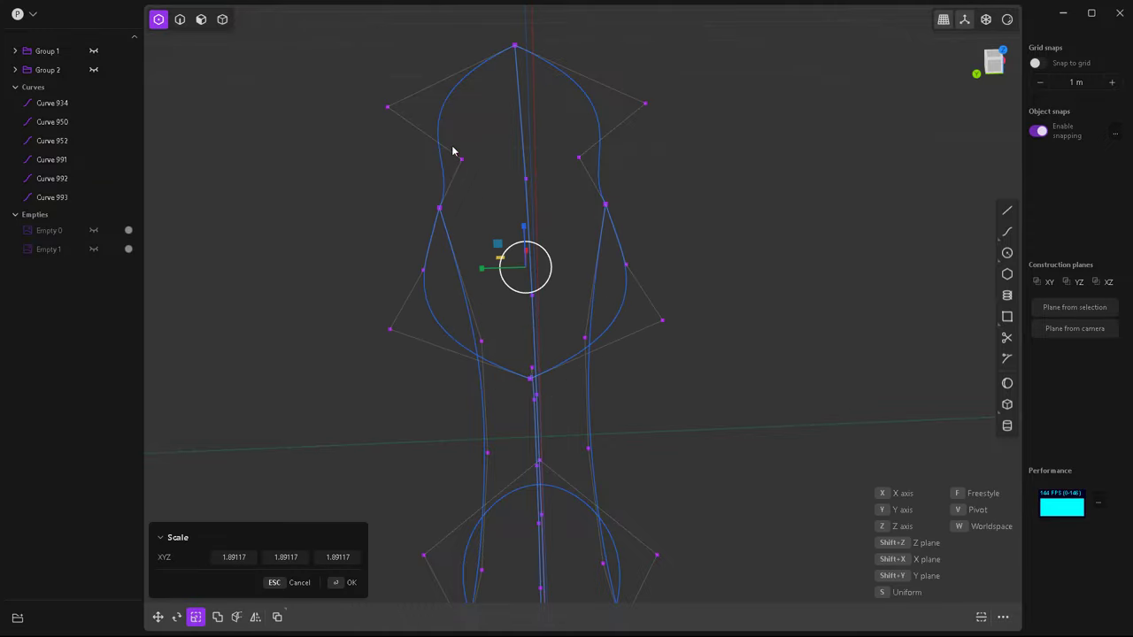
left_click_drag(449, 142, 557, 169)
key("s")
middle_click_drag(743, 244, 743, 279)
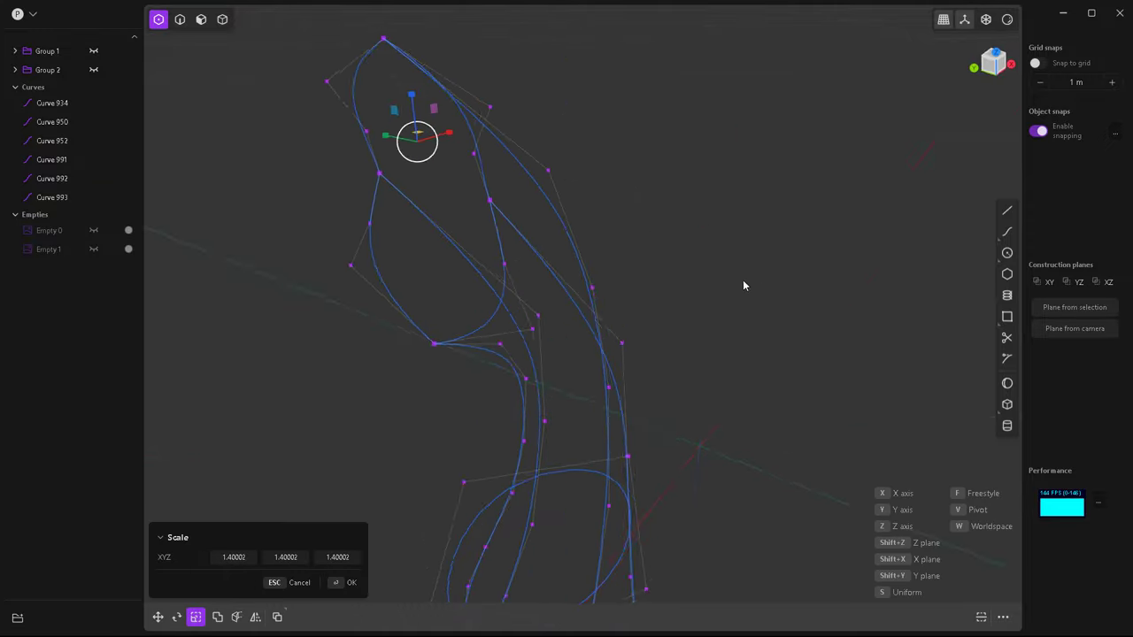
left_click(642, 295)
key("s")
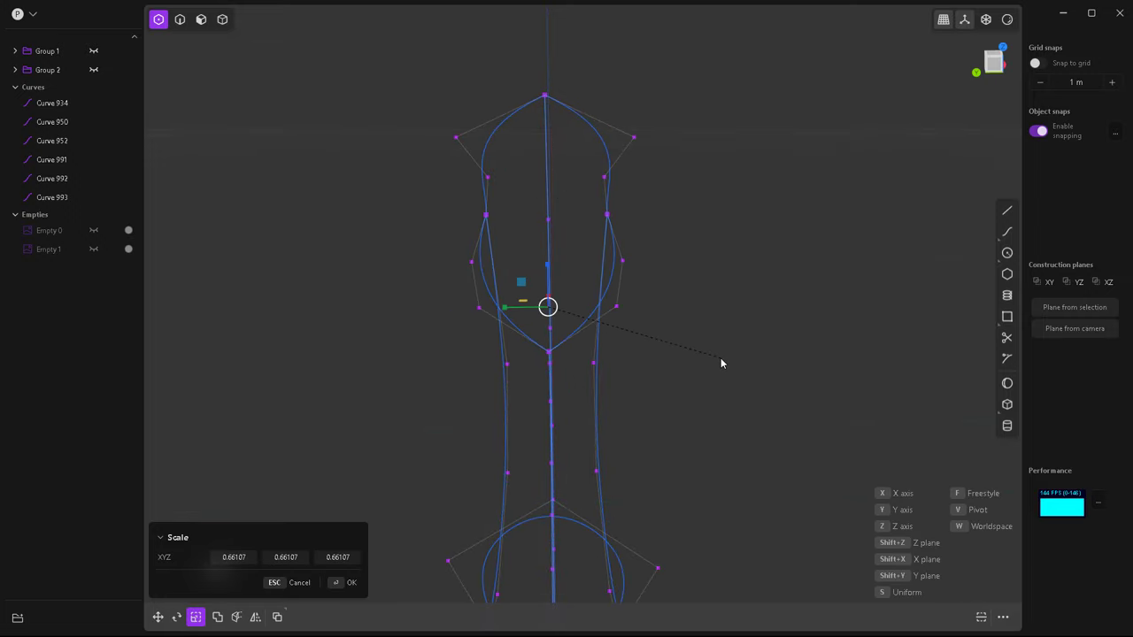
left_click(721, 363)
key("s")
left_click(486, 319)
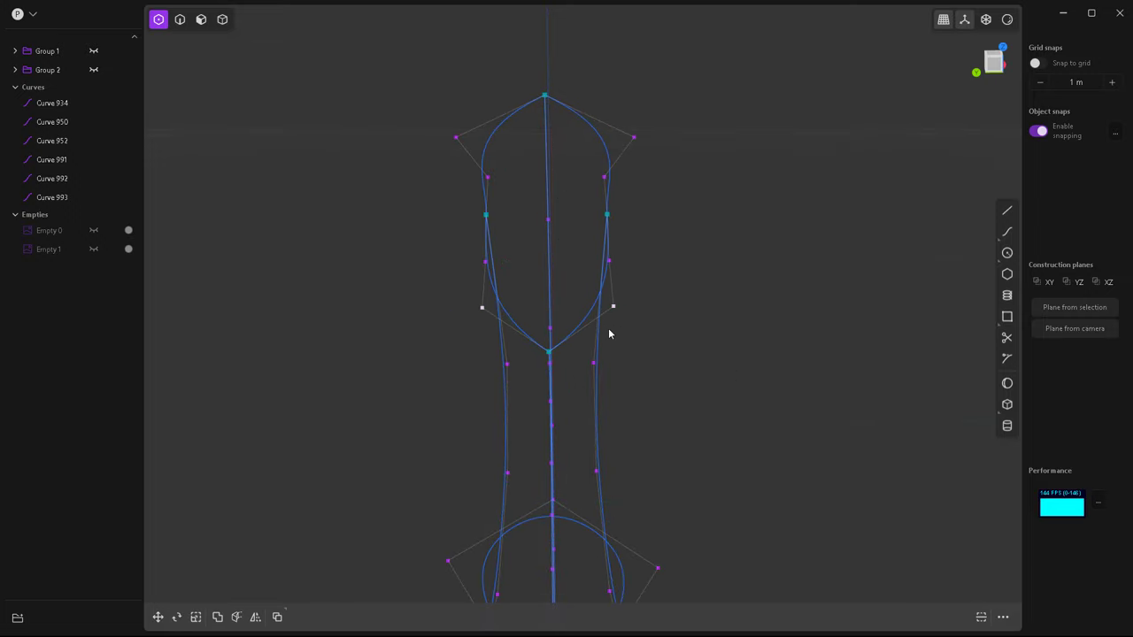
Move the selected top points and scale them, checking the shape from the front.
key("g")
middle_click_drag(610, 331, 479, 255)
middle_click_drag(470, 308, 548, 286)
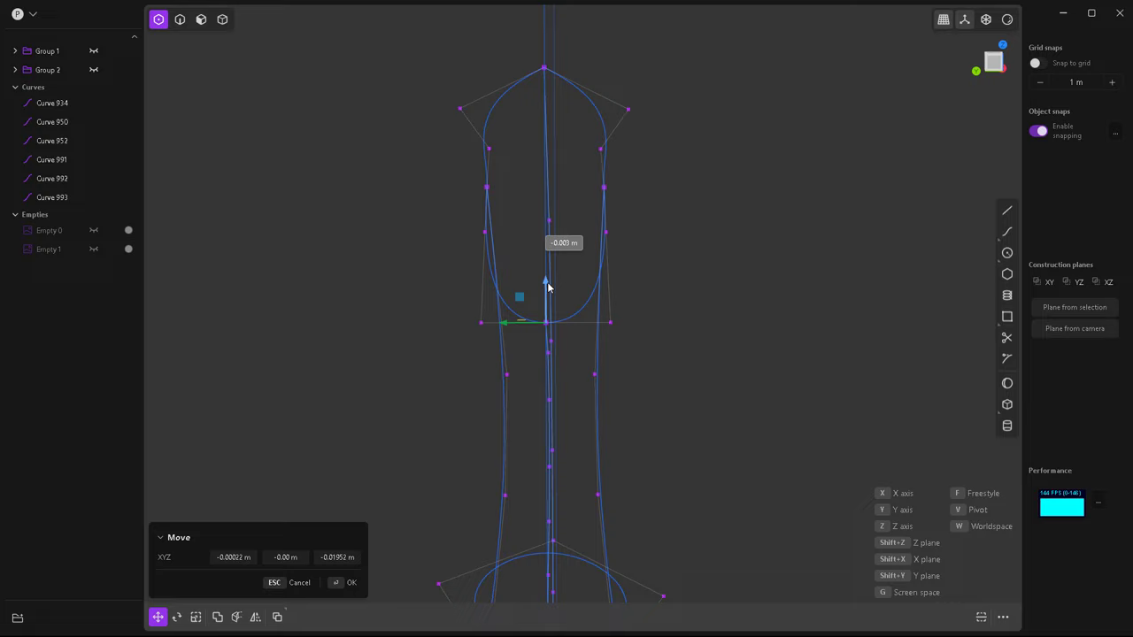
left_click(574, 154)
key("s")
left_click(562, 192)
middle_click_drag(562, 192, 552, 129)
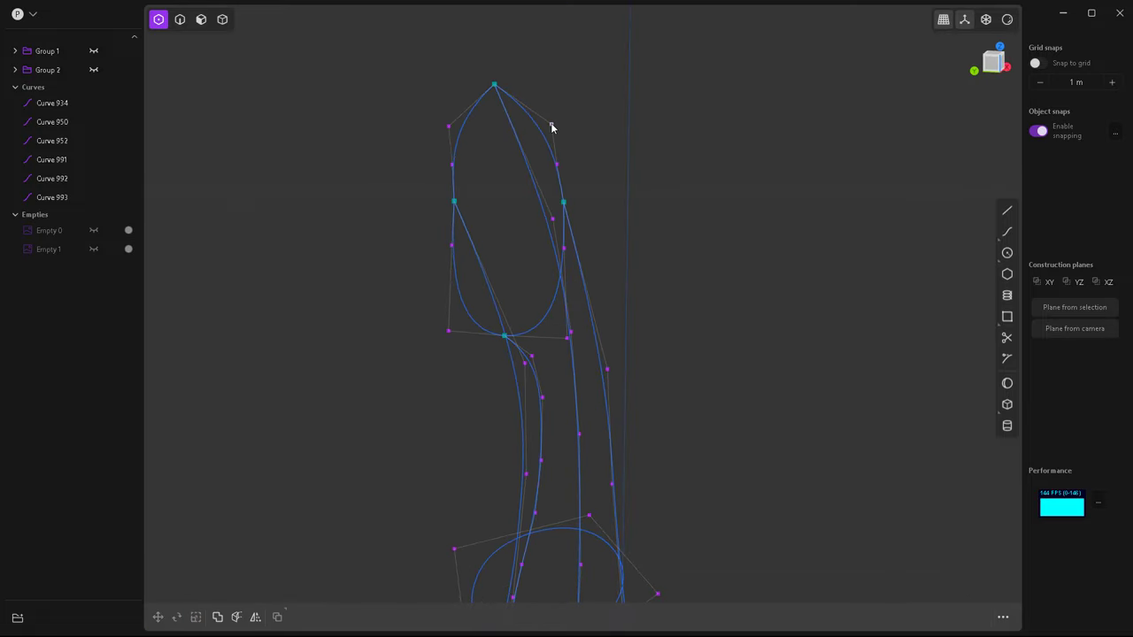
Reposition the loop's top point over several moves.
key("g")
mouse_move(506, 177)
middle_mouse_down()
mouse_move(522, 185)
mouse_move(449, 195)
mouse_move(552, 253)
mouse_move(506, 266)
mouse_move(551, 95)
mouse_move(542, 68)
middle_mouse_up()
left_click(469, 182)
key("g")
left_click(505, 202)
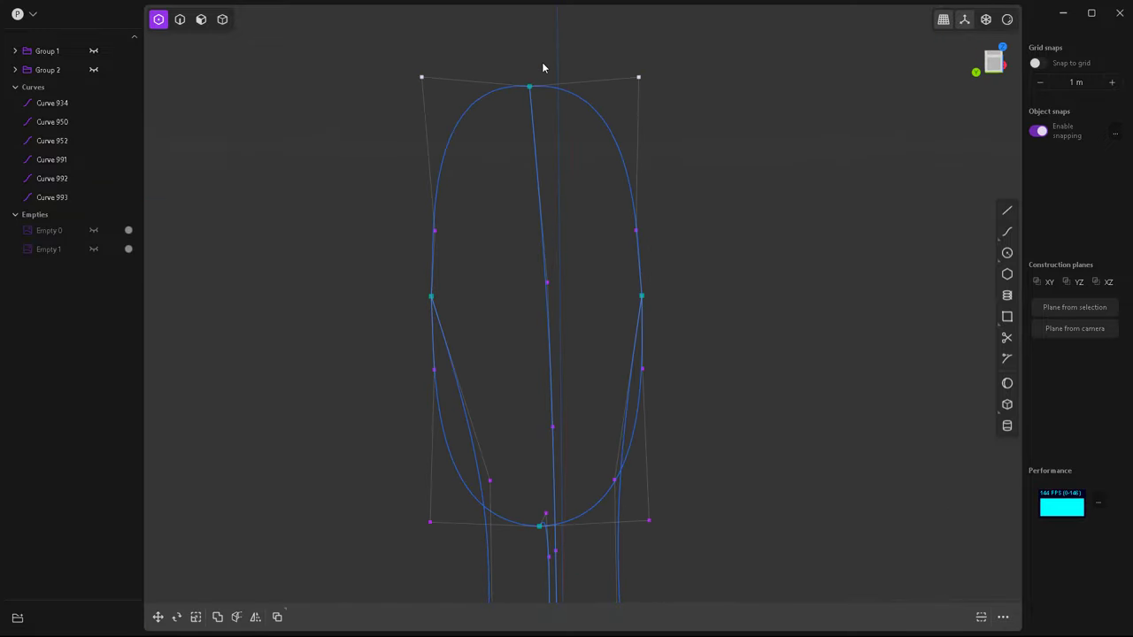
key("g")
left_click(464, 107)
Scale the points to enlarge the rounded loop capping the lever.
key("g")
key("s")
left_click(747, 278)
key("2")
mouse_move(747, 279)
middle_mouse_down()
mouse_move(556, 178)
mouse_move(409, 335)
mouse_move(598, 361)
mouse_move(626, 406)
middle_mouse_up()
Draw a connecting curve joining the lower tips of the profile curves.
left_click(598, 419)
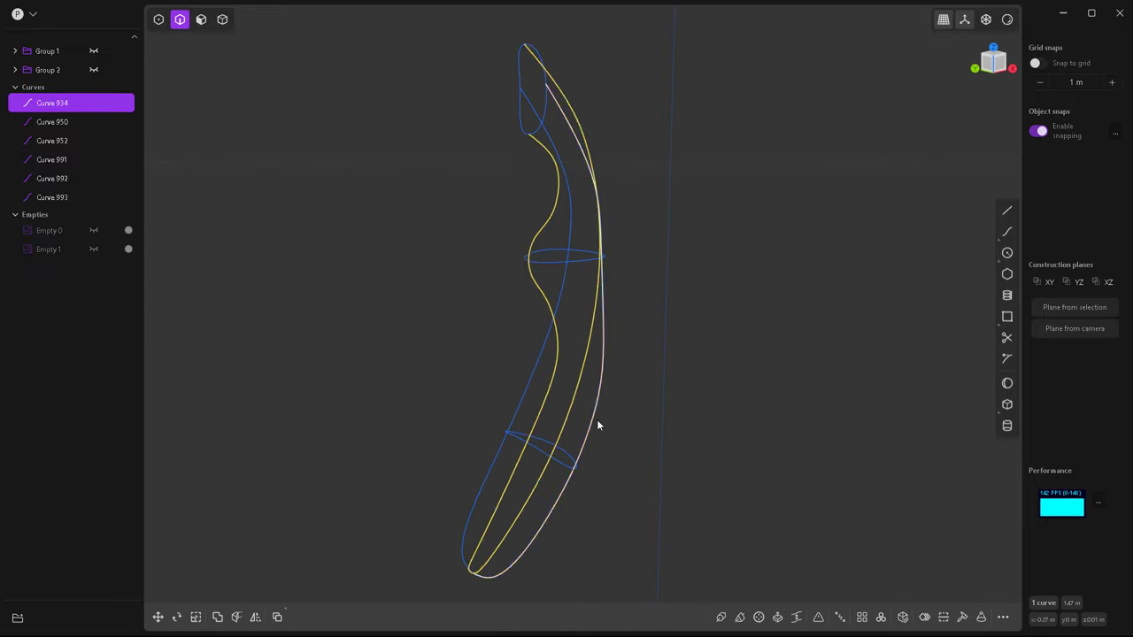
scroll(491, 518, "up", 3)
scroll(501, 446, "up", 3)
scroll(566, 415, "up", 3)
scroll(377, 357, "down", 5)
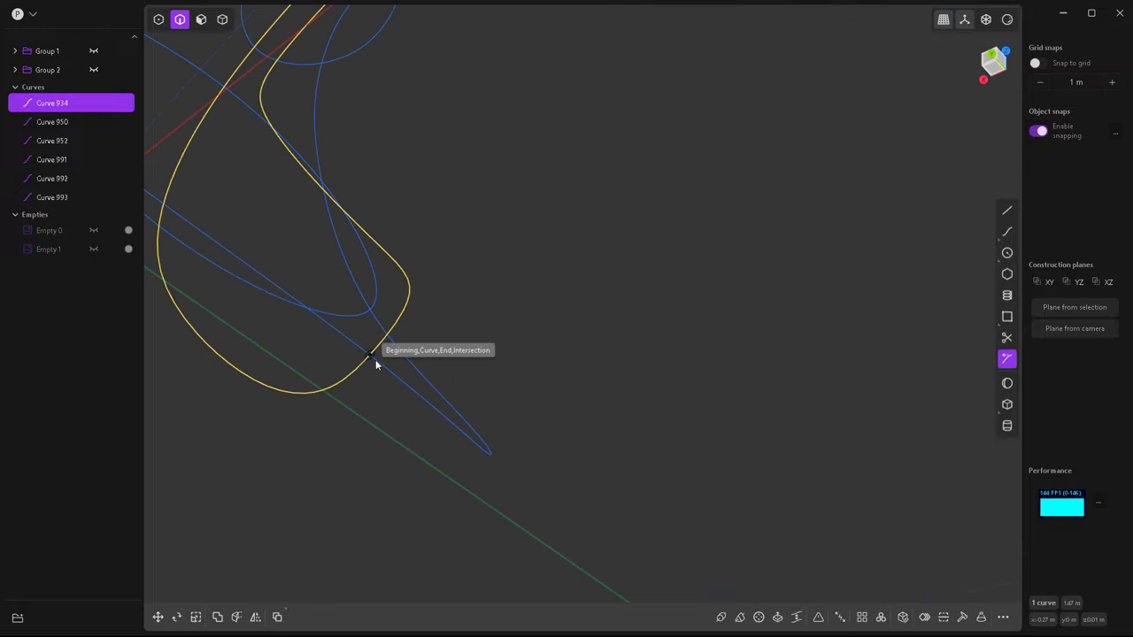
left_click(487, 409)
left_click(408, 314)
left_click(840, 617)
Loft Curves 934, 950, 952 and the new curve into a closed looped surface.
left_click(384, 386)
mouse_move(384, 386)
middle_mouse_down()
mouse_move(480, 386)
mouse_move(584, 240)
middle_mouse_up()
left_click(518, 209)
left_click(549, 230)
key("l")
middle_click_drag(626, 346, 374, 528)
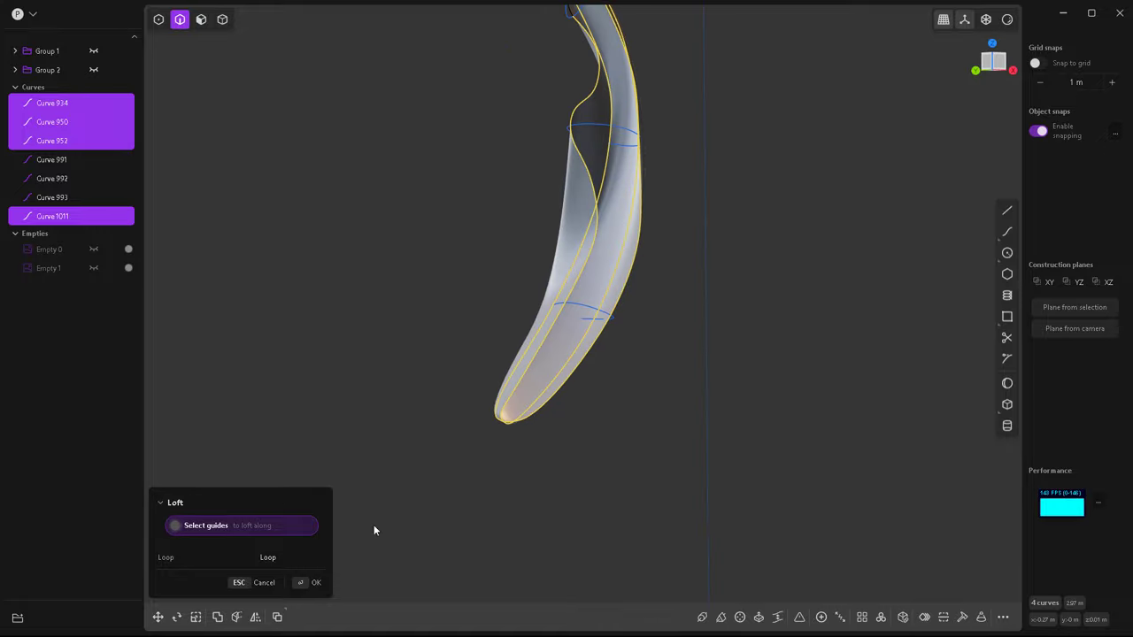
left_click(300, 558)
mouse_move(538, 414)
middle_mouse_down()
mouse_move(662, 396)
mouse_move(607, 303)
mouse_move(619, 359)
mouse_move(549, 61)
mouse_move(638, 300)
middle_mouse_up()
key("Return")
Delete the leftover profile curves, leaving only the lofted Sheet 1021.
left_click(641, 202)
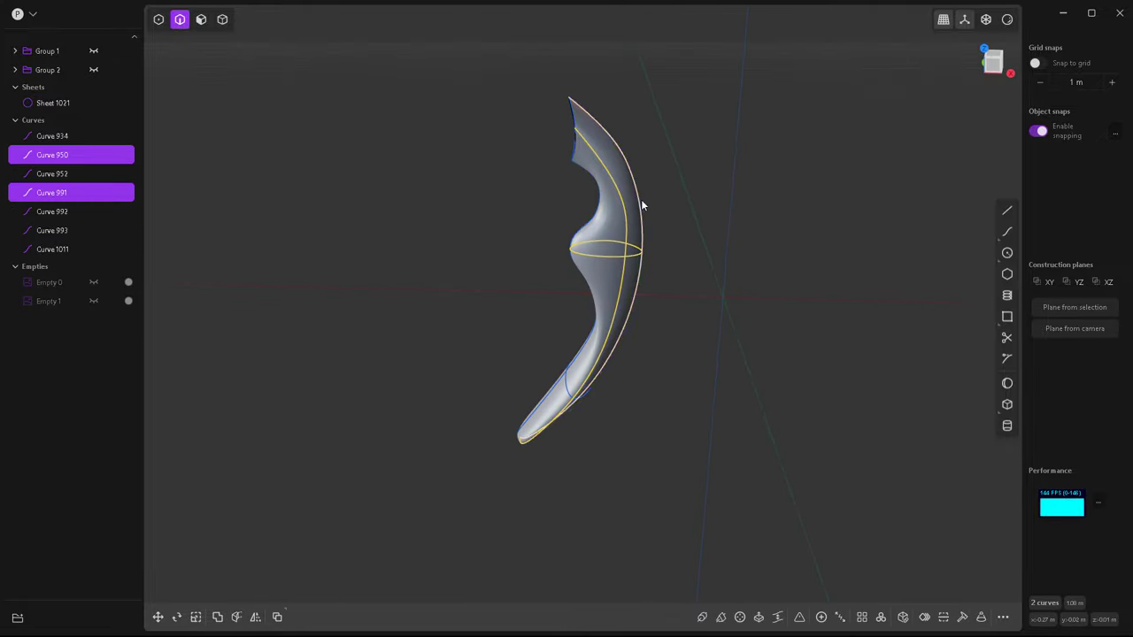
left_click(592, 390, "shift")
left_click(584, 159, "shift")
mouse_move(591, 389)
middle_mouse_down()
mouse_move(584, 160)
mouse_move(645, 331)
middle_mouse_up()
left_click(584, 159, "shift")
key("Delete")
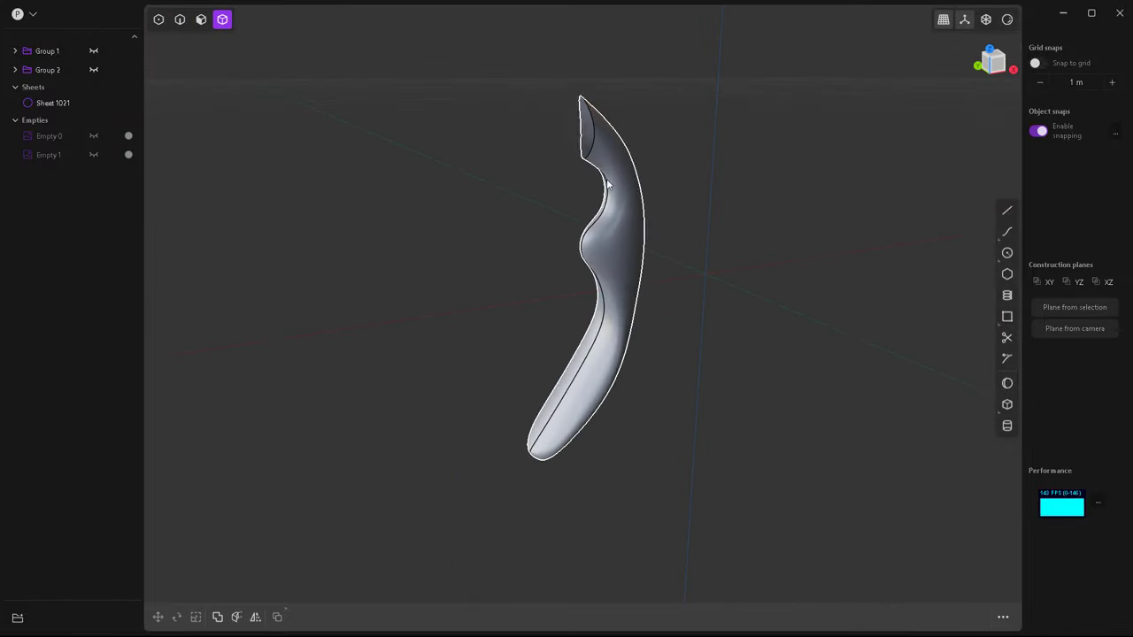
left_click(586, 127)
middle_click_drag(524, 175, 620, 232)
Apply a command to the lofted lever surface, then draw a circle at the lever top in Front view.
key("4")
left_click(620, 232)
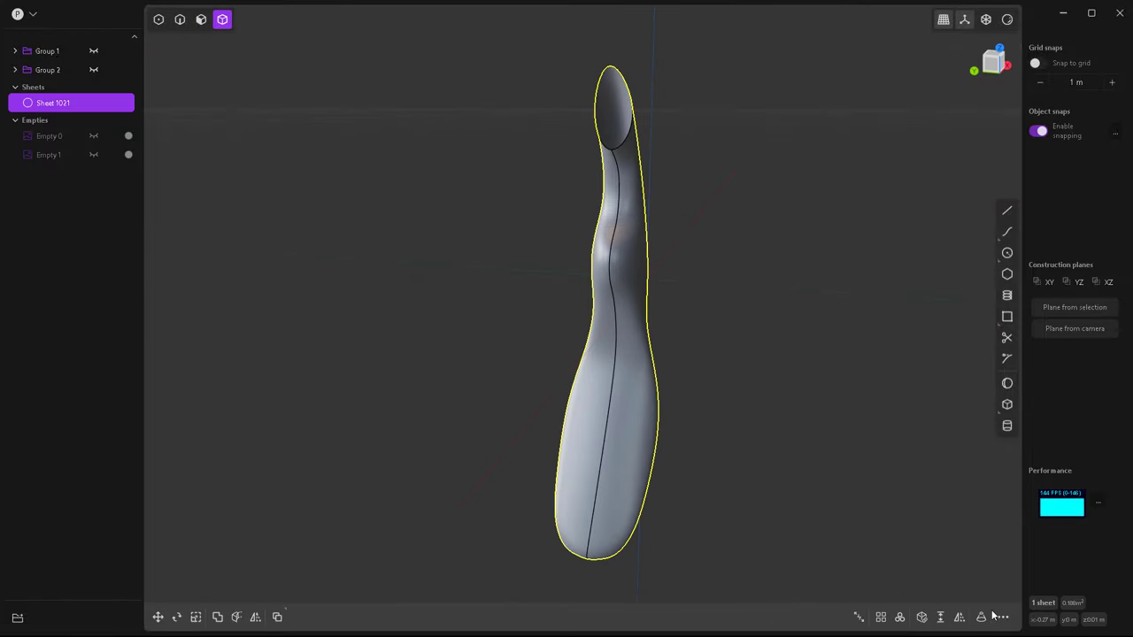
left_click(900, 394)
mouse_move(900, 393)
middle_mouse_down()
mouse_move(563, 338)
mouse_move(549, 267)
middle_mouse_up()
key("KP_1")
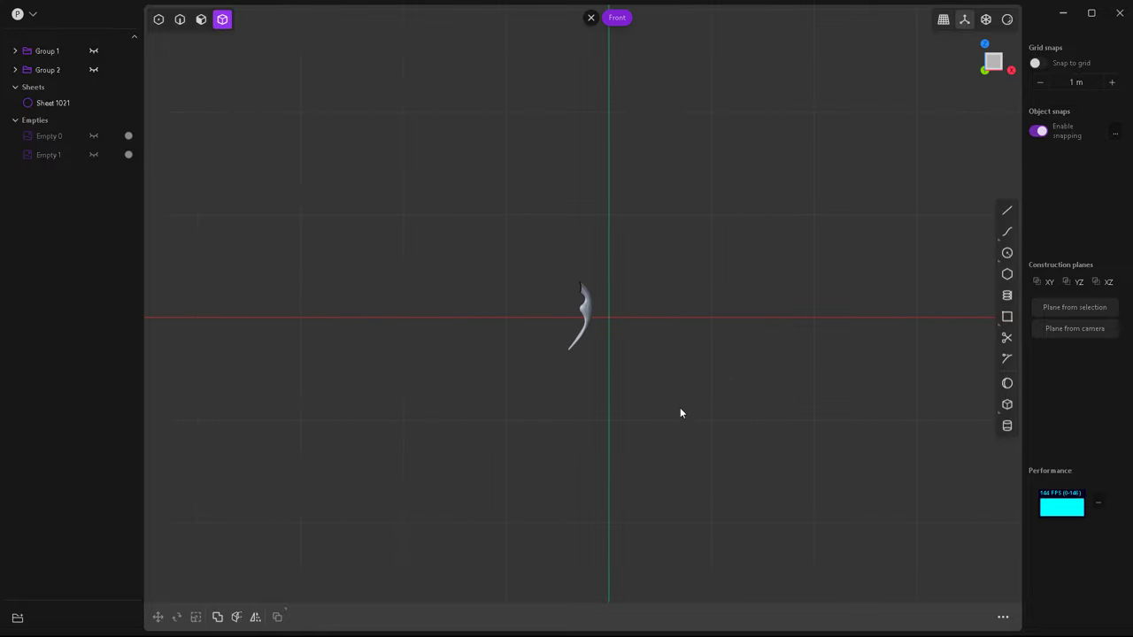
scroll(619, 310, "up", 5)
scroll(573, 206, "up", 3)
key("c")
left_click(584, 166)
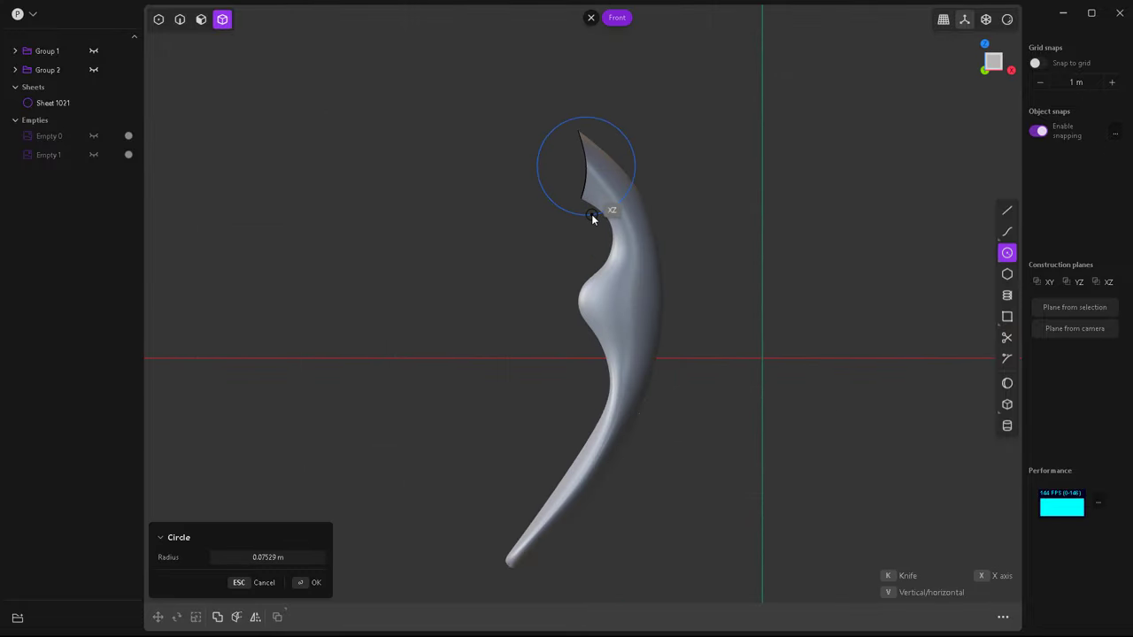
left_click(557, 238)
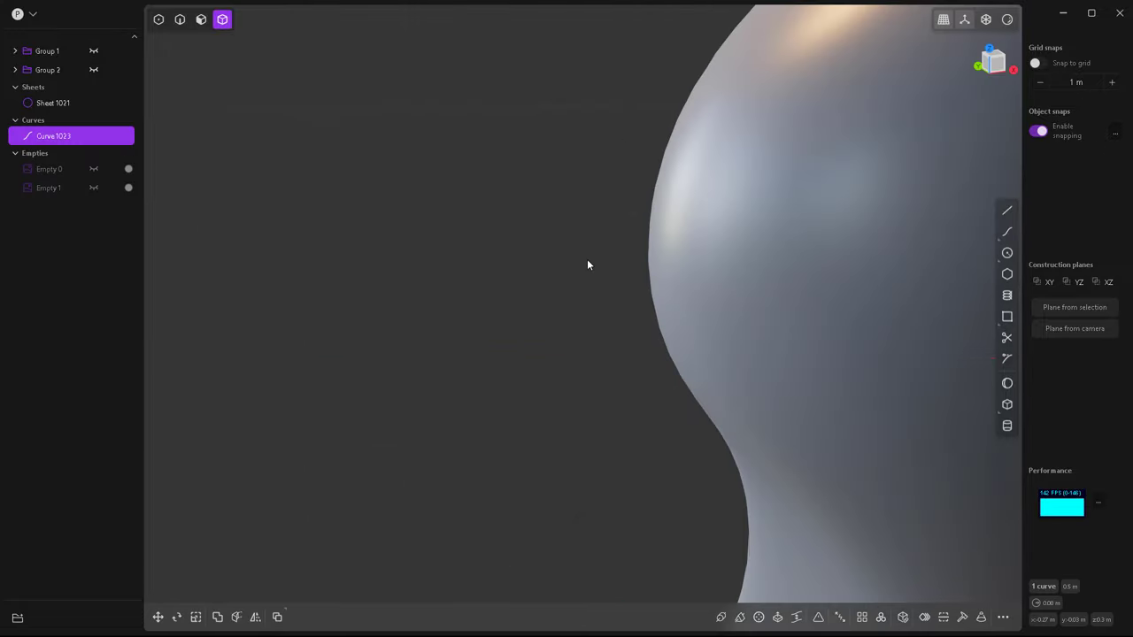
Shift the circle into position and extrude its region into a short disc.
key("KP_3")
key("g")
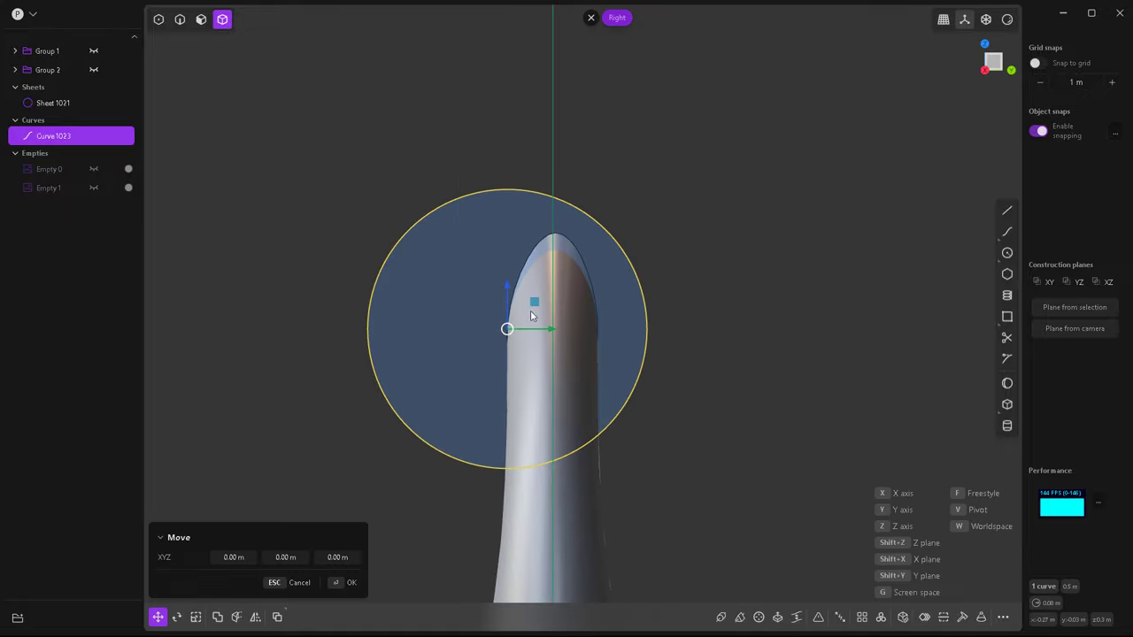
left_click(600, 331)
mouse_move(600, 331)
middle_mouse_down()
mouse_move(715, 512)
mouse_move(629, 347)
mouse_move(654, 353)
mouse_move(545, 375)
mouse_move(614, 318)
middle_mouse_up()
key("s")
key("Escape")
key("3")
left_click(611, 341)
key("e")
left_click(556, 328)
Patch closed the opening on the disc's inner edge loop.
key("4")
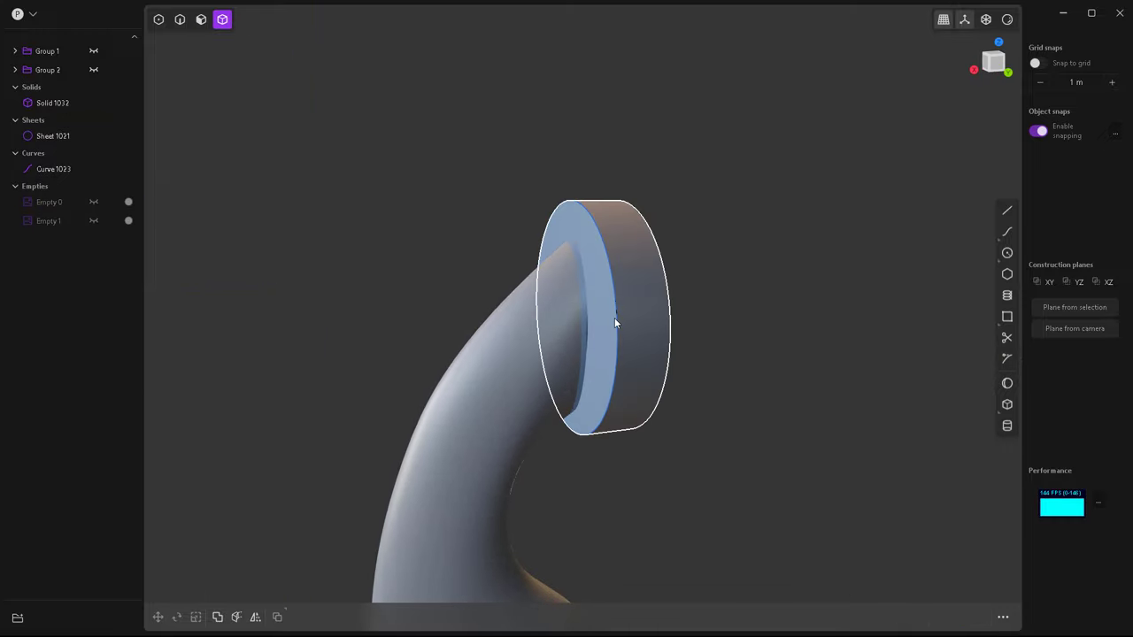
key("2")
middle_click_drag(692, 370, 713, 194)
left_click(601, 324)
key("p")
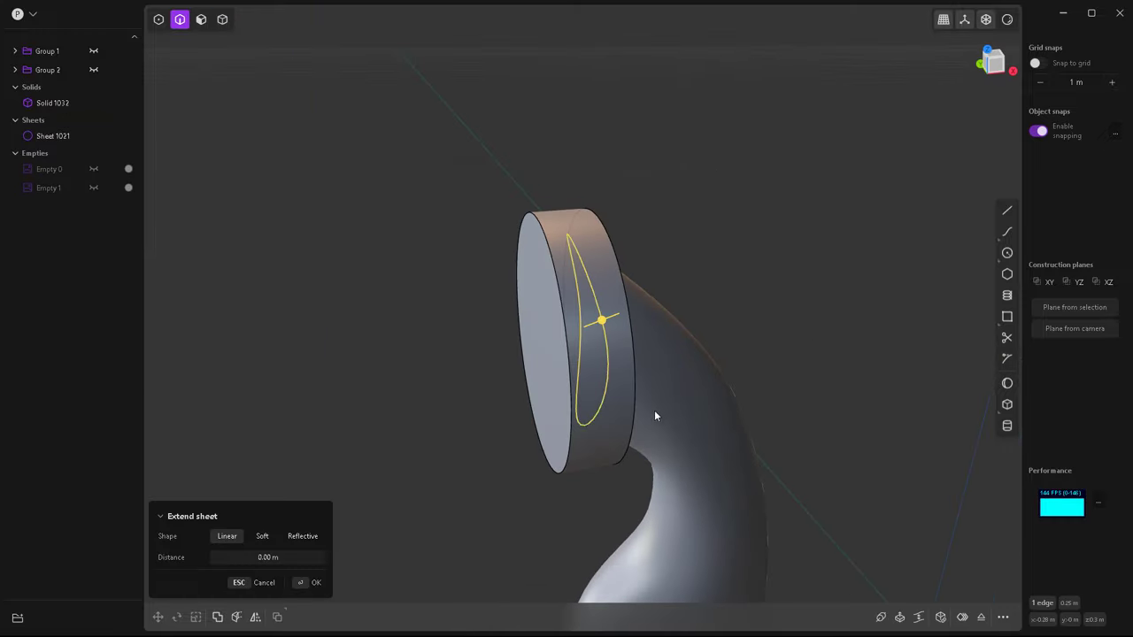
key("Return")
mouse_move(469, 525)
middle_mouse_down()
mouse_move(599, 503)
mouse_move(593, 330)
middle_mouse_up()
key("4")
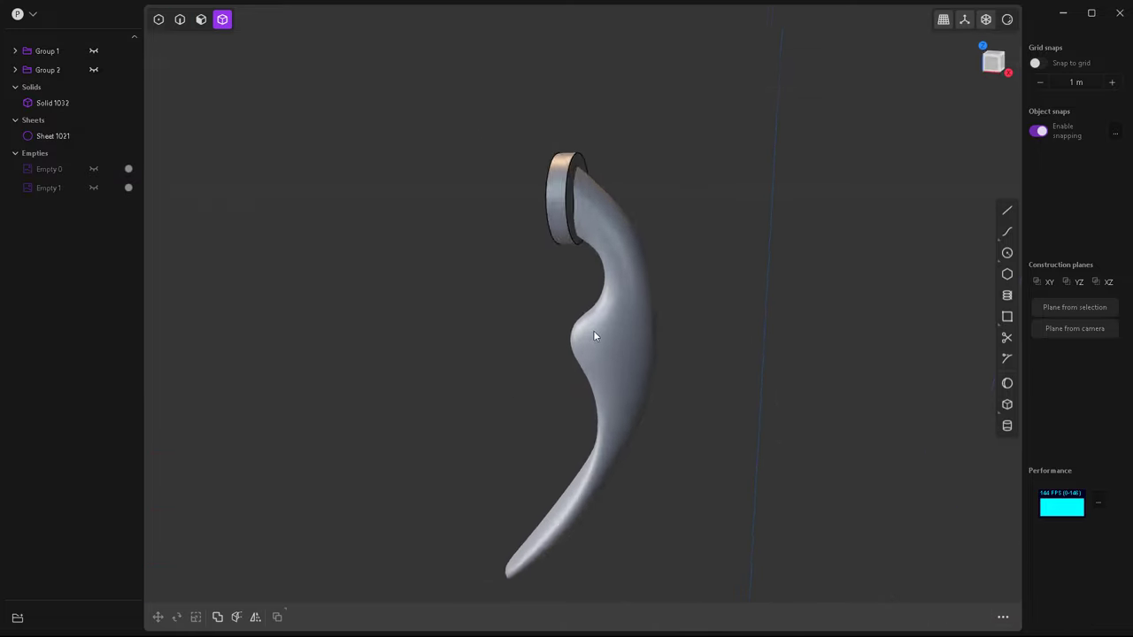
key("KP_1")
Draw a circle on the lever's bulge and cut a hole through it.
left_click(562, 331)
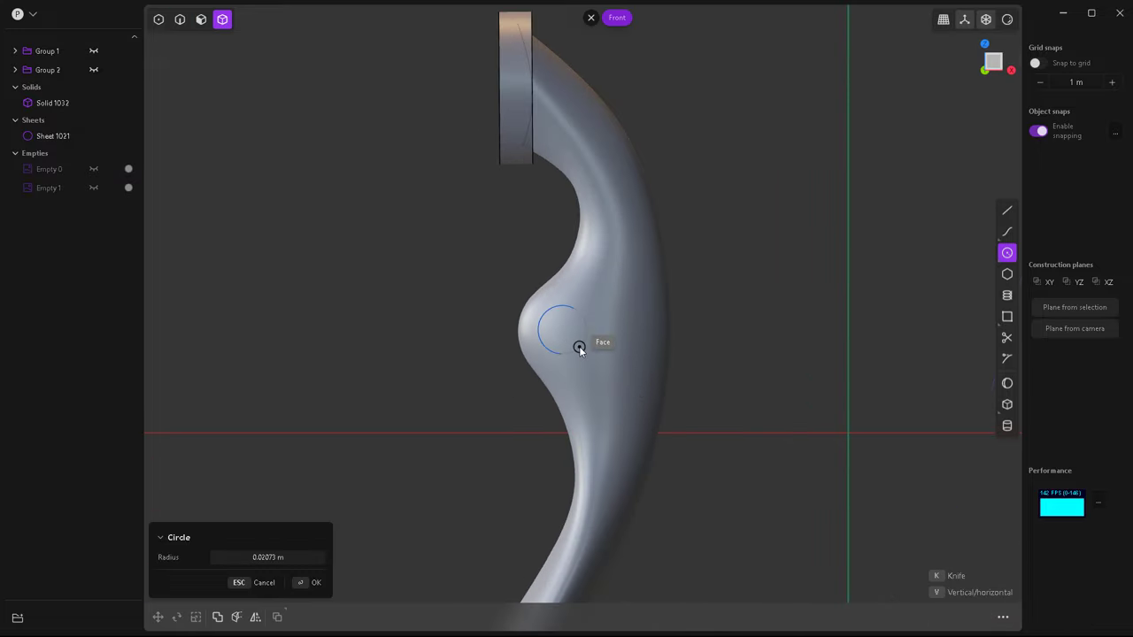
left_click(581, 347)
mouse_move(581, 348)
middle_mouse_down()
mouse_move(598, 375)
mouse_move(567, 356)
middle_mouse_up()
key("alt+x")
key("Return")
Loft a tube between the hole's two offset circles and delete the leftover curves.
left_click(607, 265)
key("g")
key("Escape")
middle_click_drag(509, 390, 533, 368)
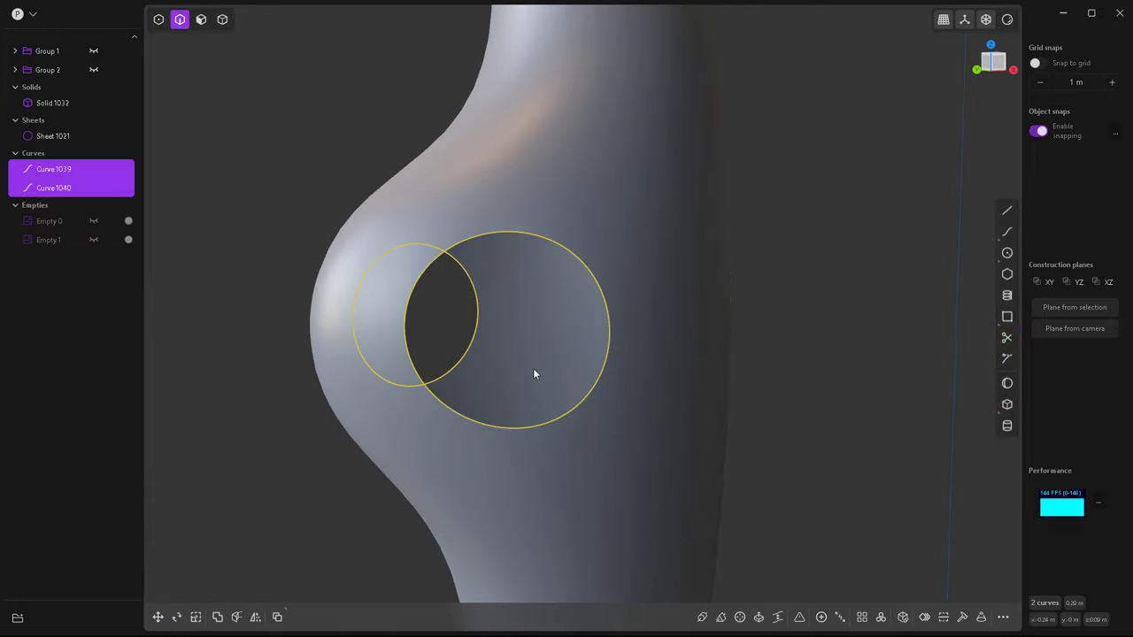
key("l")
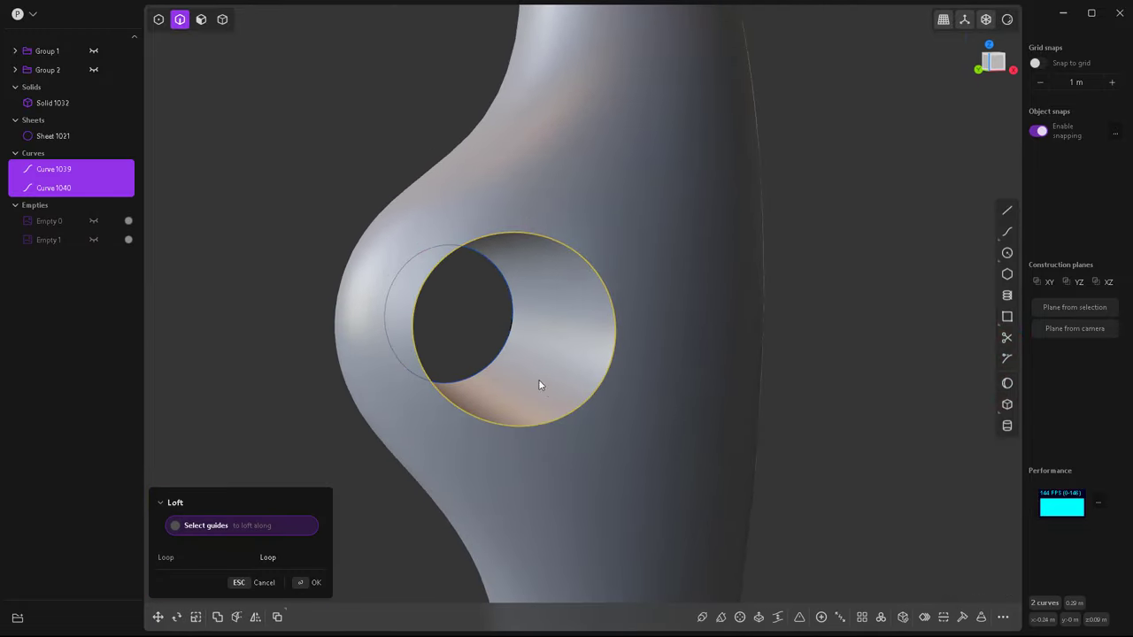
key("Return")
left_click(499, 313)
key("Delete")
Join the tube into the lever surface and fillet the hole's rim edge.
left_click(582, 322)
key("j")
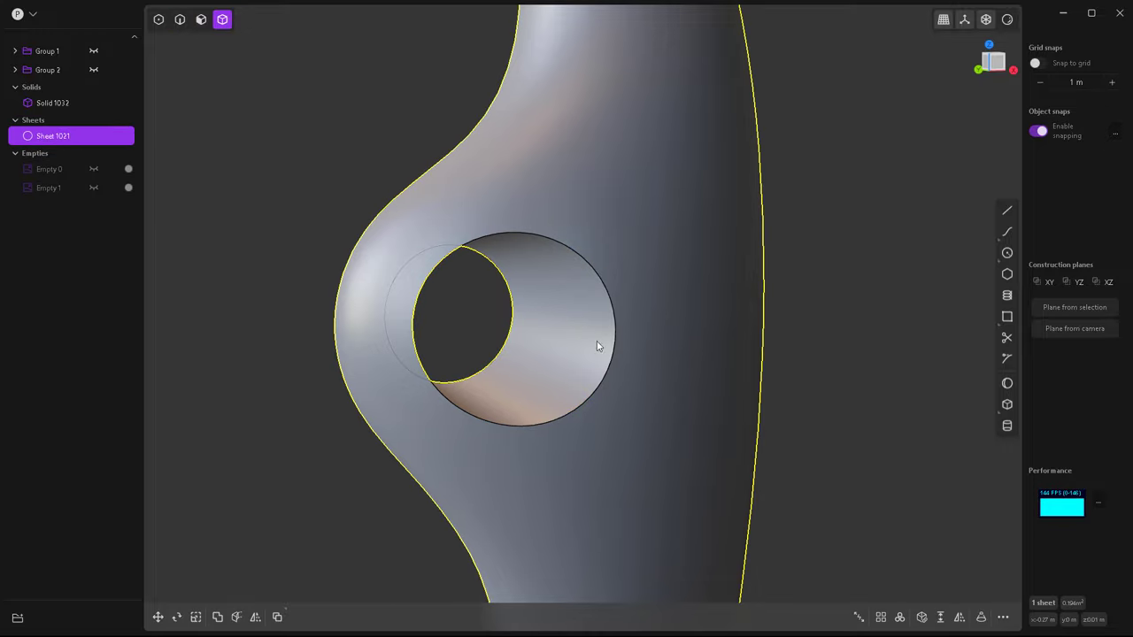
key("2")
left_click(602, 283)
key("f")
middle_click_drag(507, 288, 451, 235)
left_click_drag(451, 236, 447, 245)
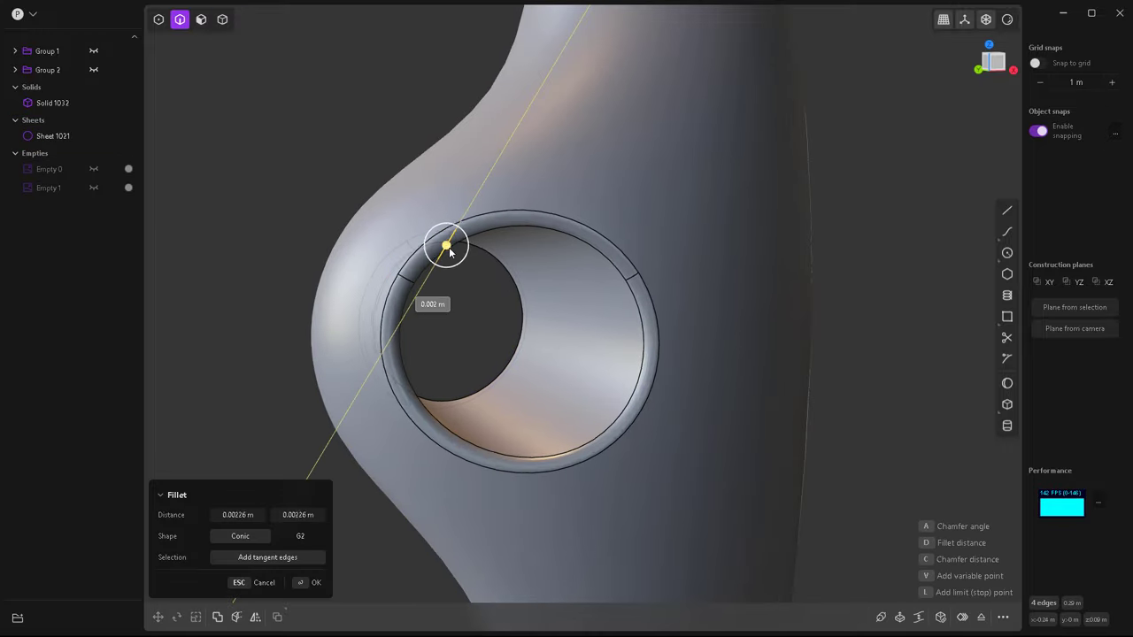
key("Return")
middle_click_drag(510, 321, 495, 369)
scroll(531, 327, "down", 2)
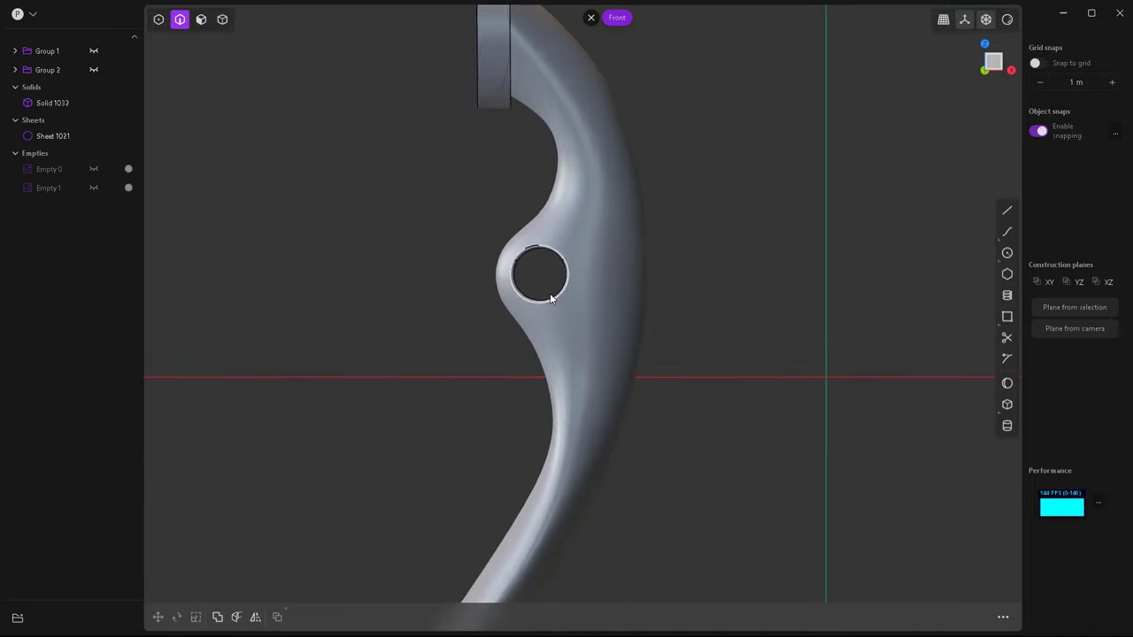
scroll(549, 293, "up", 5)
left_click(1006, 425)
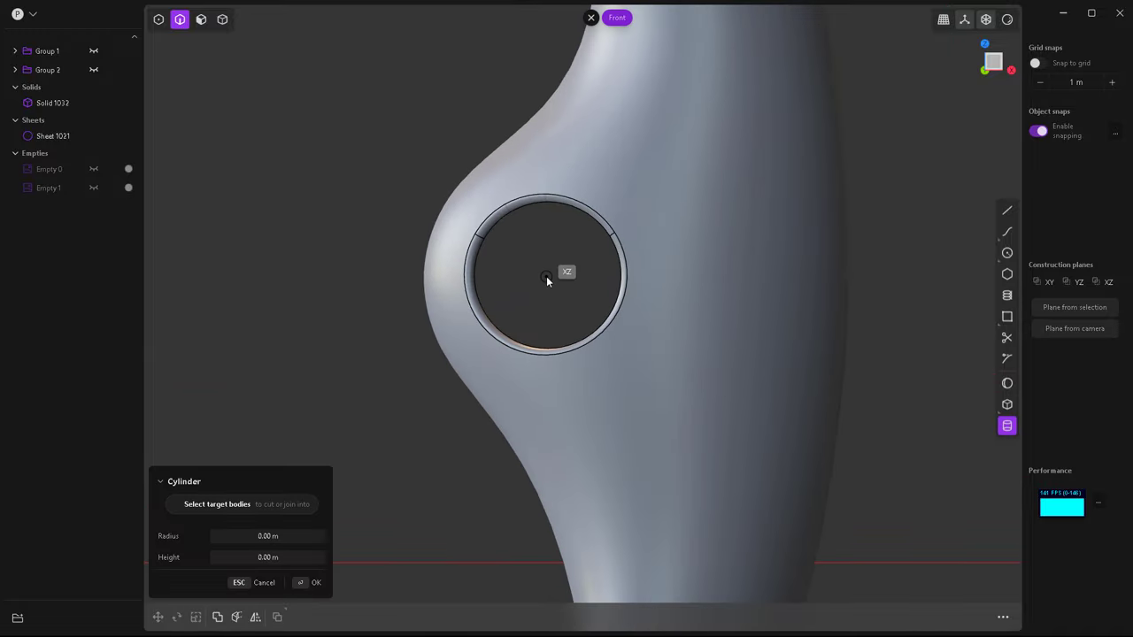
Create a cylinder in the hole through the lever and shorten it to fit.
left_click(585, 334)
scroll(561, 345, "down", 3)
middle_click_drag(561, 346, 553, 366)
key("g")
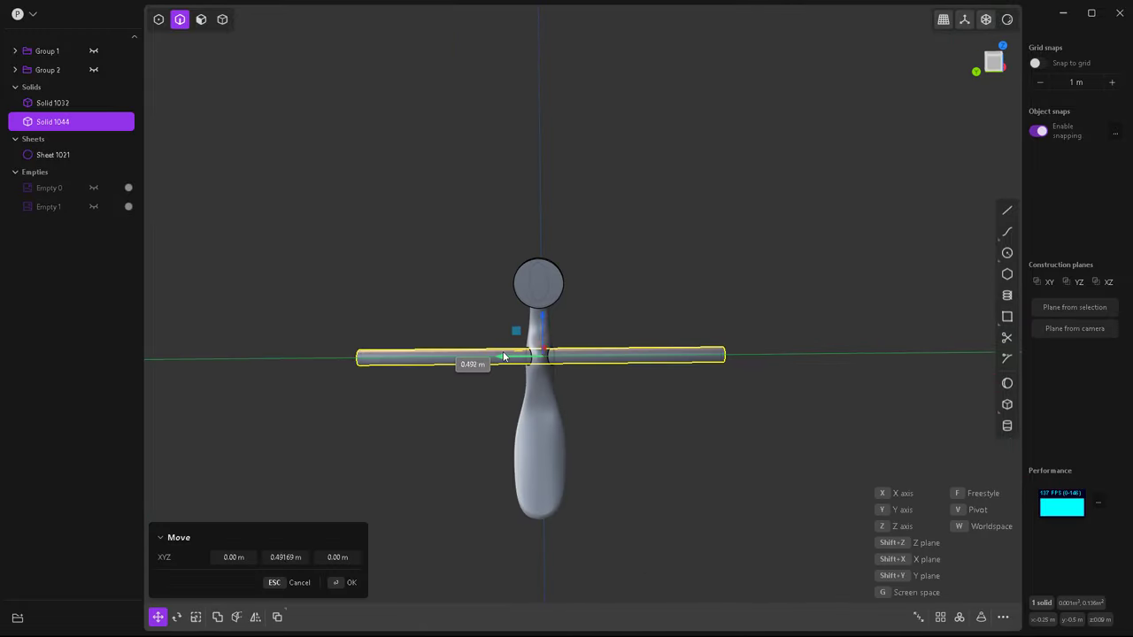
scroll(501, 367, "up", 3)
key("s")
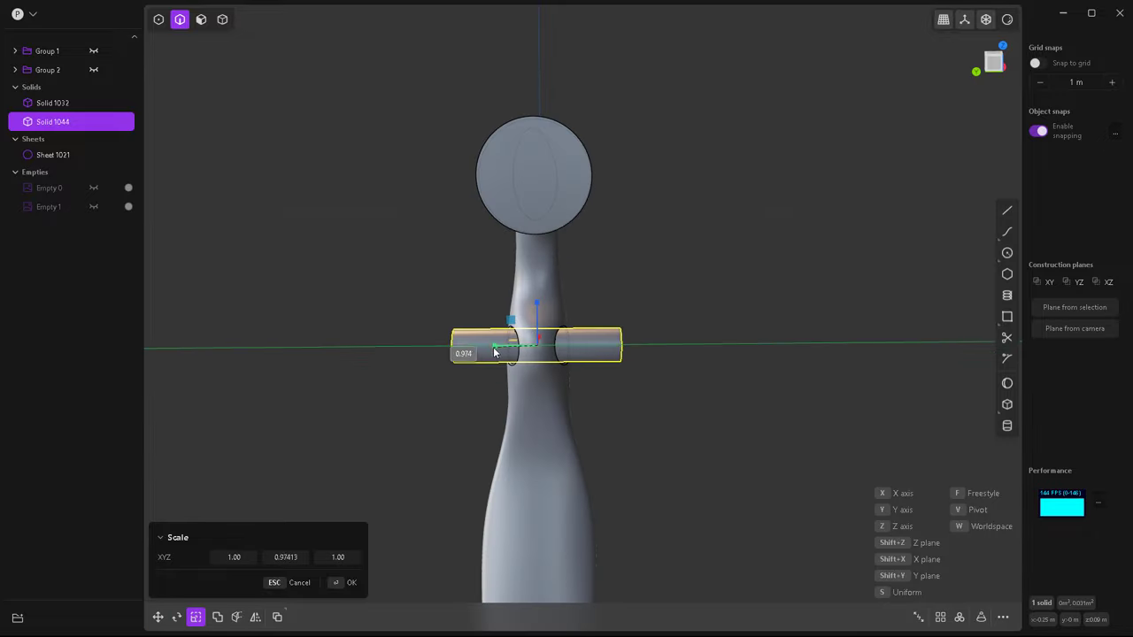
scroll(528, 345, "up", 3)
Offset the cylinder's end face and add a stepped cylinder at its centre.
left_click(682, 385)
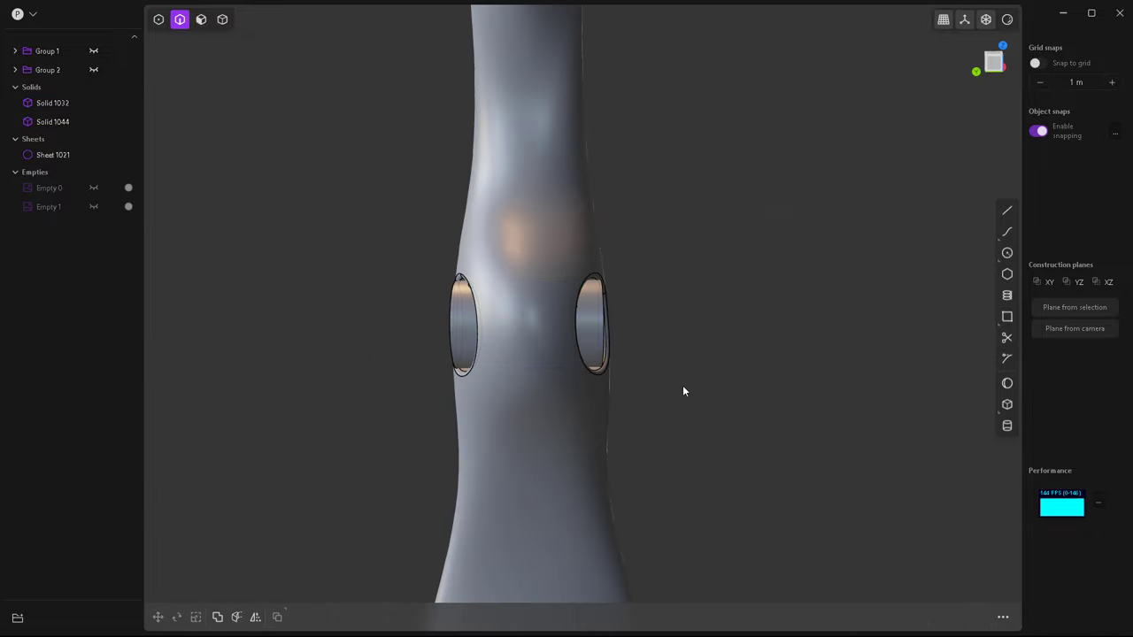
mouse_move(682, 385)
middle_mouse_down()
mouse_move(554, 315)
mouse_move(475, 387)
middle_mouse_up()
left_click(555, 315)
key("o")
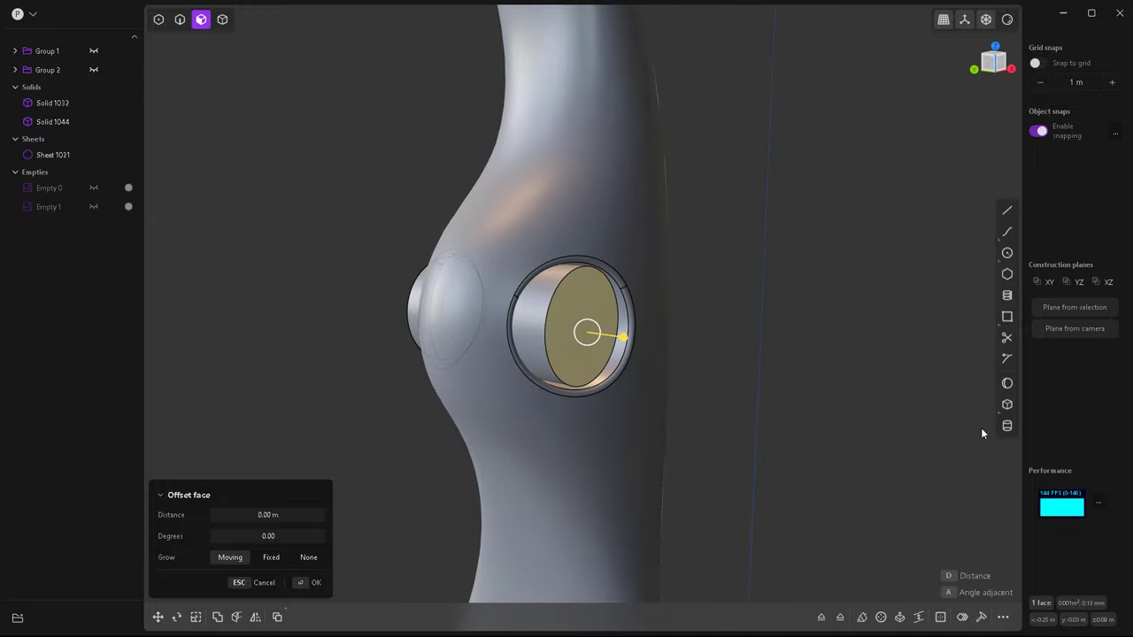
left_click(1007, 425)
left_click(574, 325)
left_click(557, 358)
left_click(345, 383)
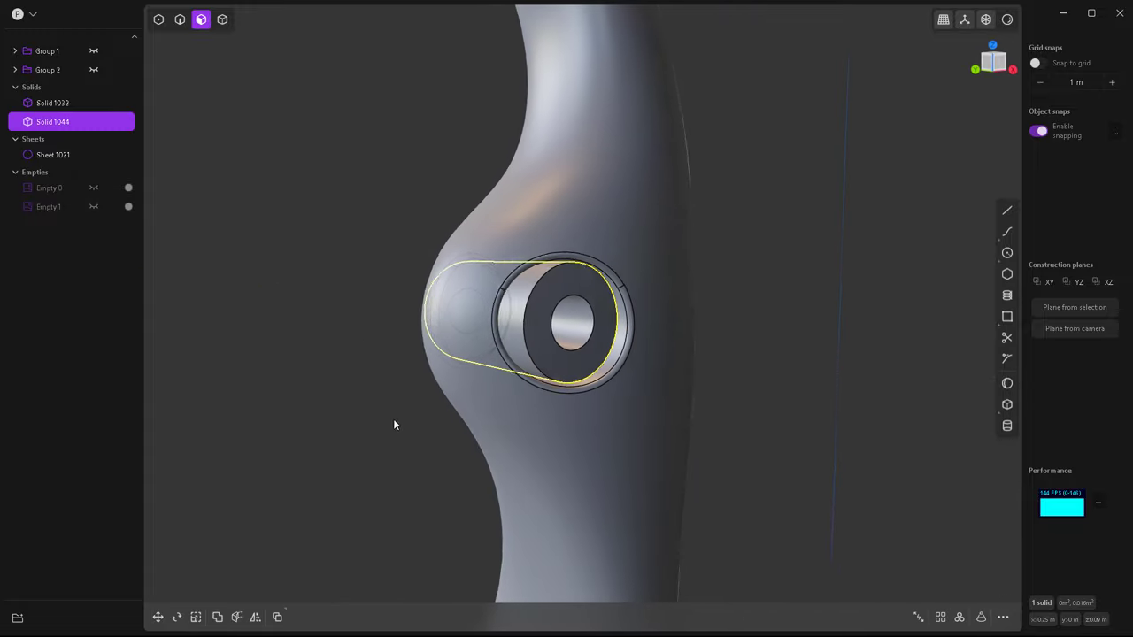
Add a thin rod from the pin centre and lengthen it outward.
middle_click_drag(393, 419, 571, 356)
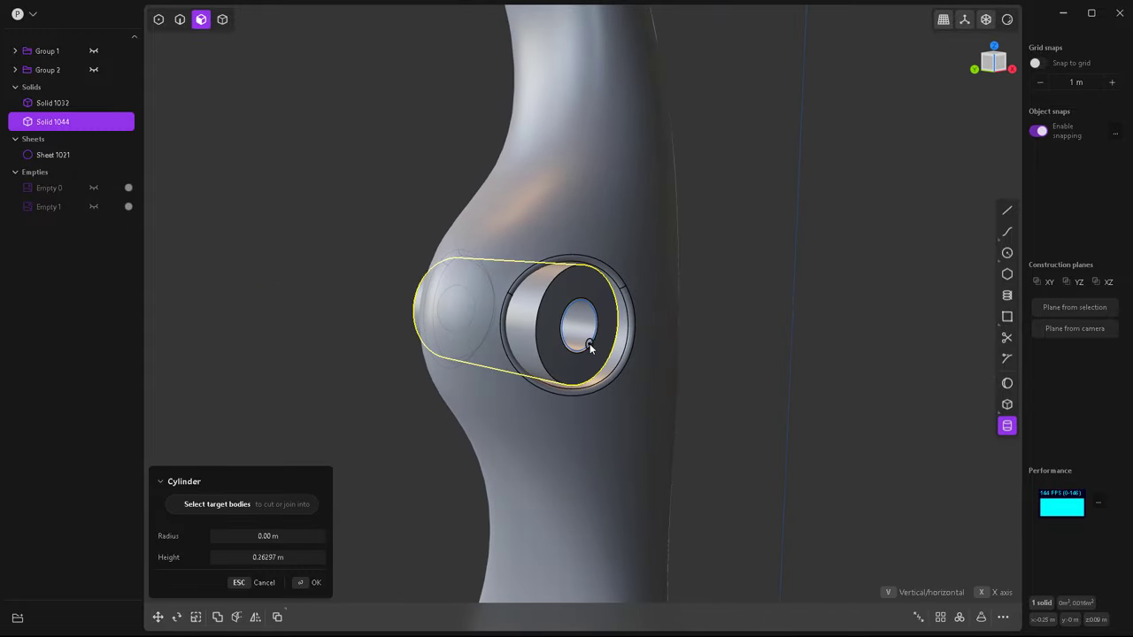
left_click(590, 348)
left_click(631, 380)
middle_click_drag(631, 380, 667, 368)
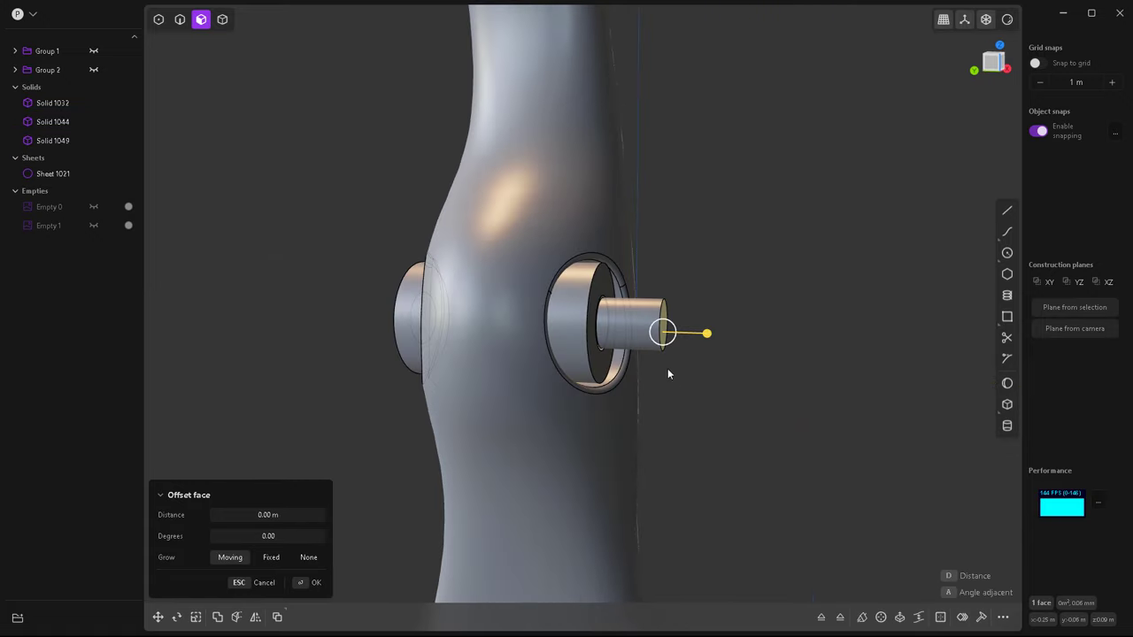
left_click_drag(667, 368, 832, 336)
left_click(709, 328)
Duplicate the rod and place the copy on the left side.
middle_click_drag(789, 295, 648, 361)
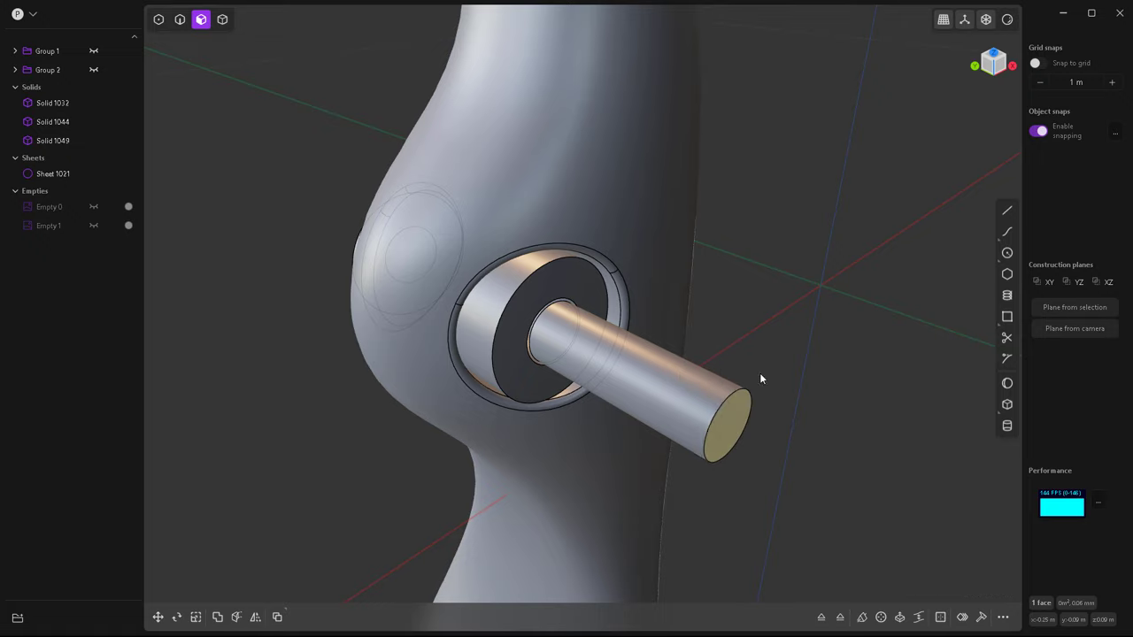
left_click(663, 393)
key("c")
middle_click_drag(647, 371, 684, 332)
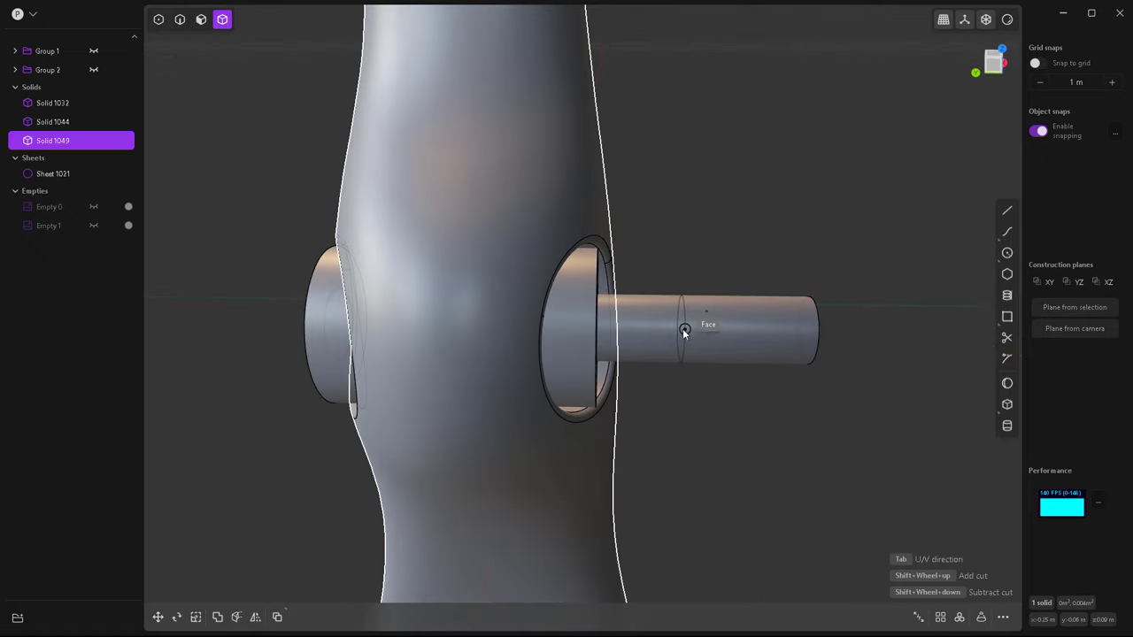
key("ctrl+d")
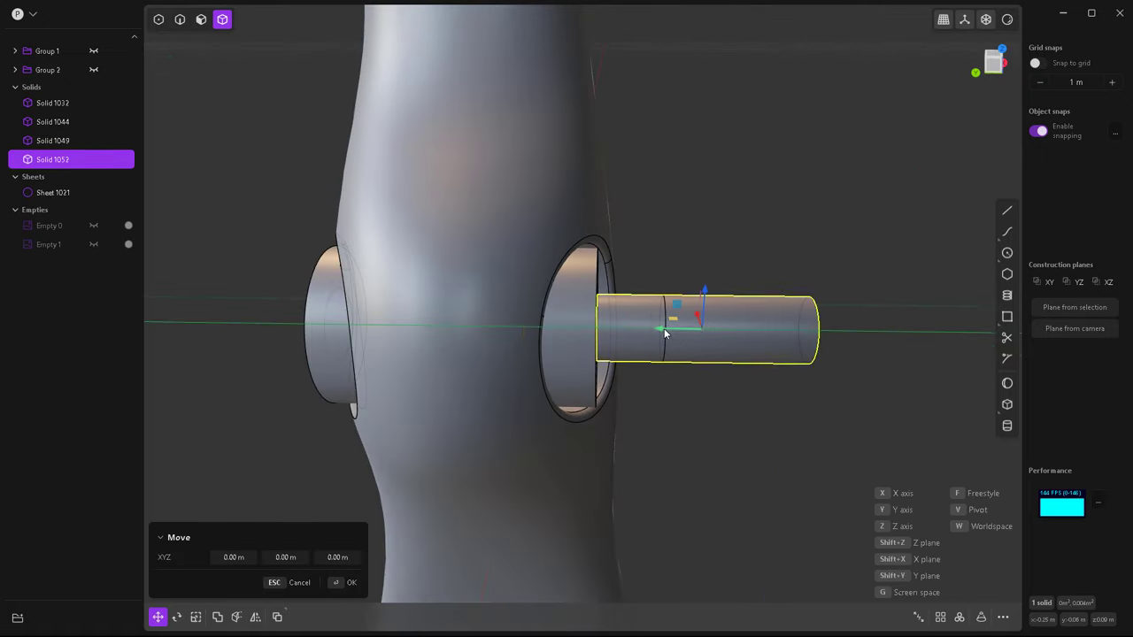
left_click(354, 324)
Offset the right rod's end face outward with a 10.74° taper, forming a cone.
left_click(758, 342)
key("o")
mouse_move(753, 425)
middle_mouse_down()
mouse_move(797, 374)
mouse_move(579, 374)
middle_mouse_up()
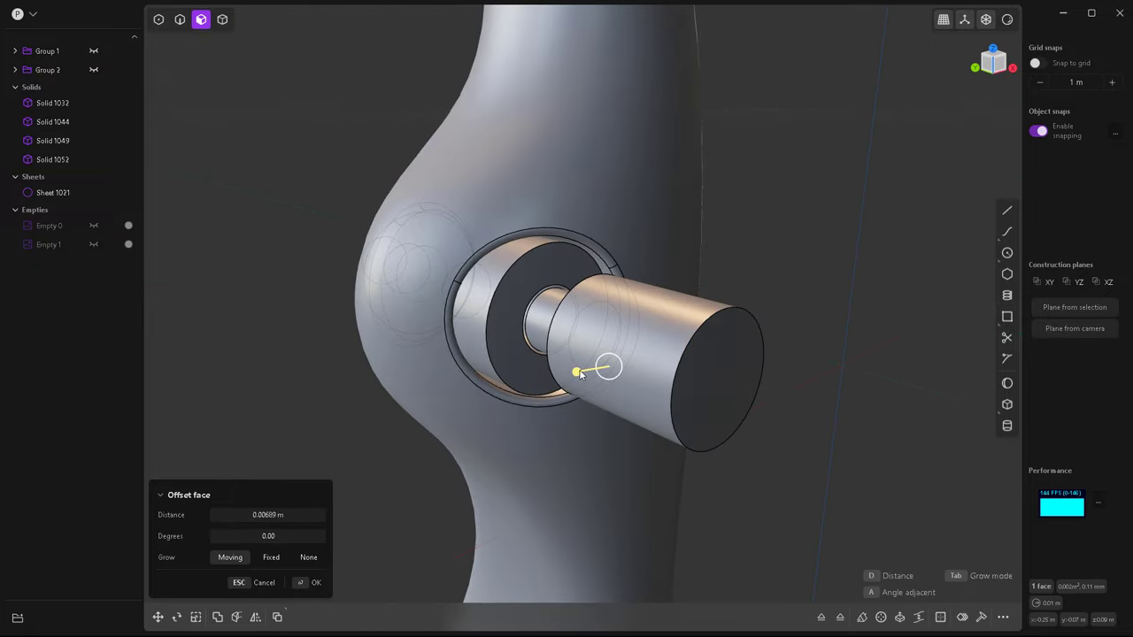
key("a")
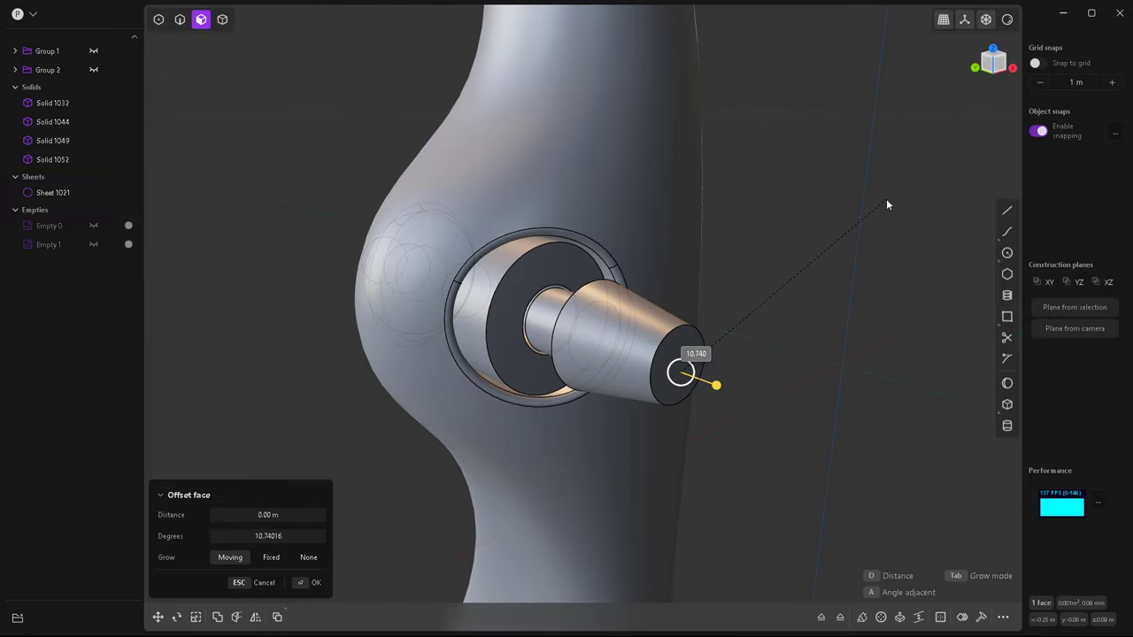
middle_click_drag(868, 222, 696, 387)
scroll(559, 333, "up", 5)
Draw a rectangle across the cone's end face, extrude it and subtract to cut a slot.
key("r")
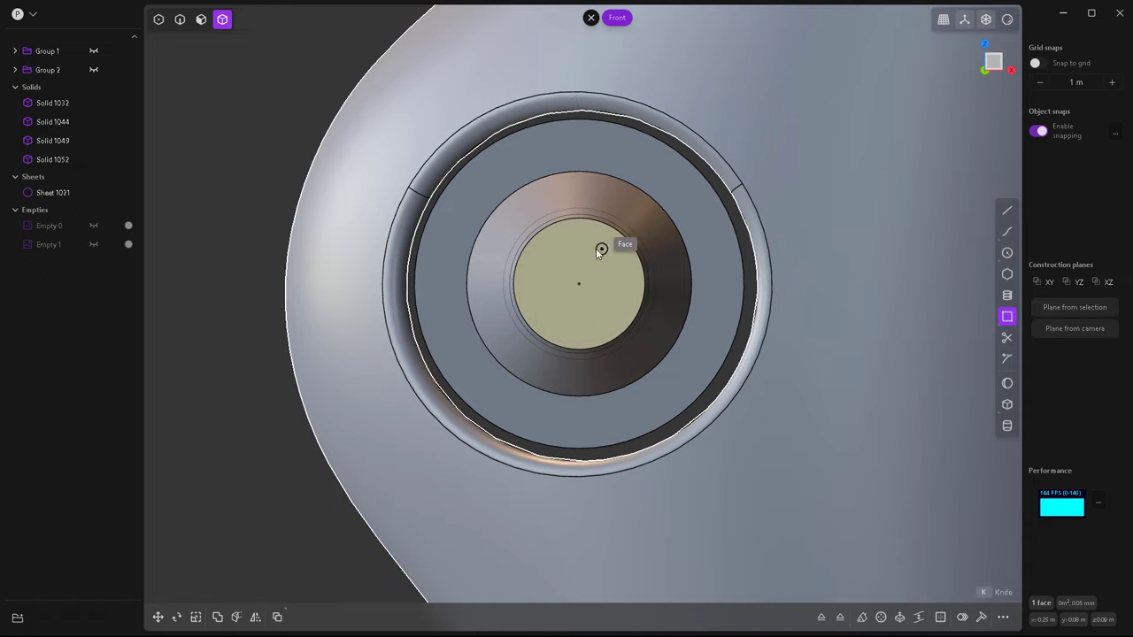
left_click(567, 220)
left_click(593, 366)
mouse_move(594, 367)
middle_mouse_down()
mouse_move(566, 377)
mouse_move(766, 347)
mouse_move(821, 419)
mouse_move(644, 292)
middle_mouse_up()
key("e")
left_click(739, 341)
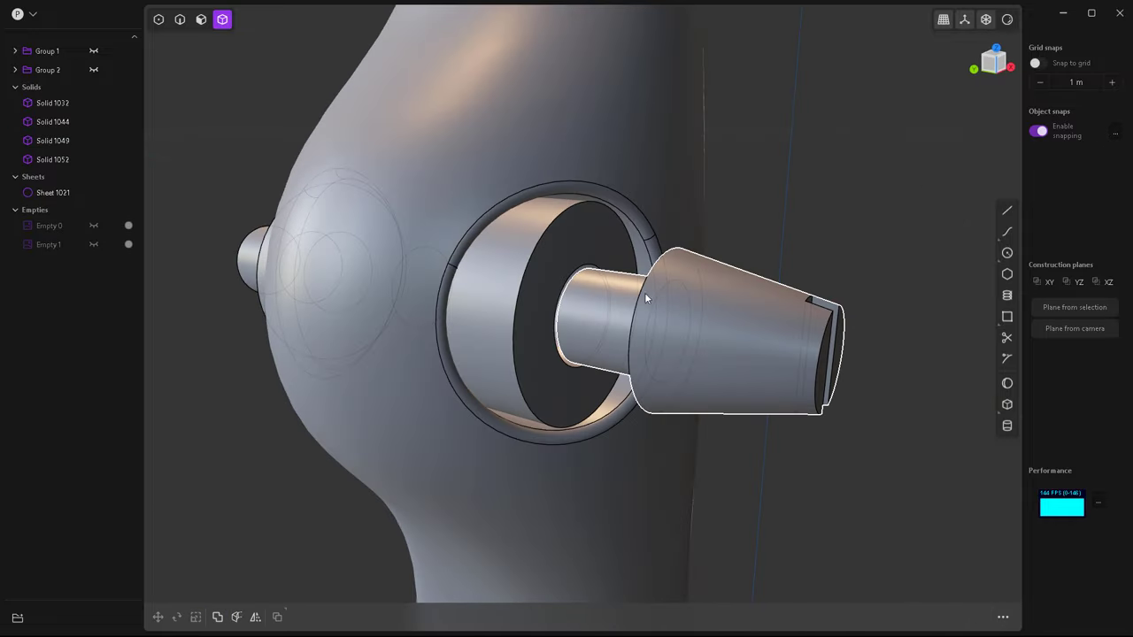
key("2")
left_click(638, 295)
Start a fillet on the slotted cone end, picking its rim and slot side edge.
key("f")
key("Escape")
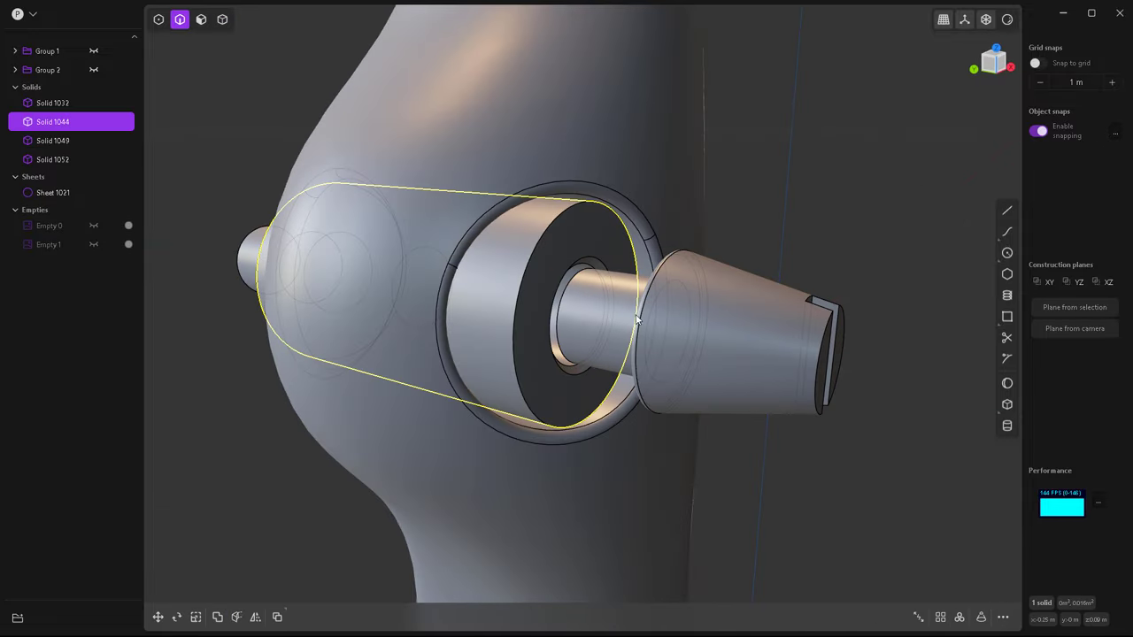
left_click(539, 240)
key("f")
middle_click_drag(556, 277, 464, 367)
scroll(463, 367, "up", 5)
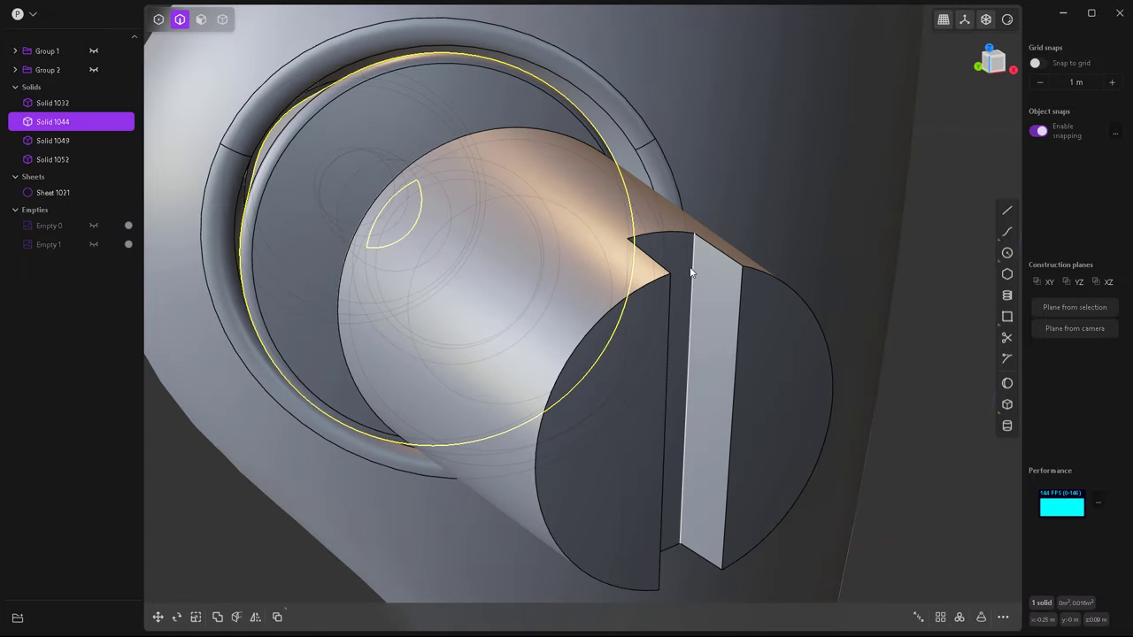
left_click(740, 305)
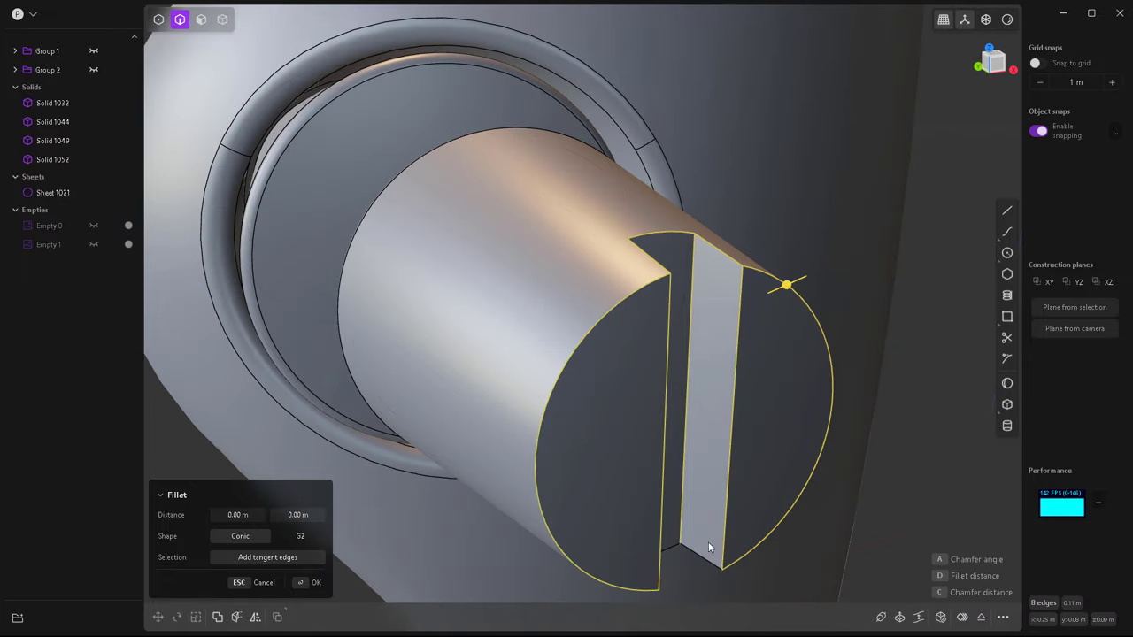
Add the slot's inner and remaining edges to the fillet and confirm it.
middle_click_drag(707, 547, 581, 358)
left_click(316, 133)
mouse_move(316, 132)
middle_mouse_down()
mouse_move(452, 196)
mouse_move(577, 440)
middle_mouse_up()
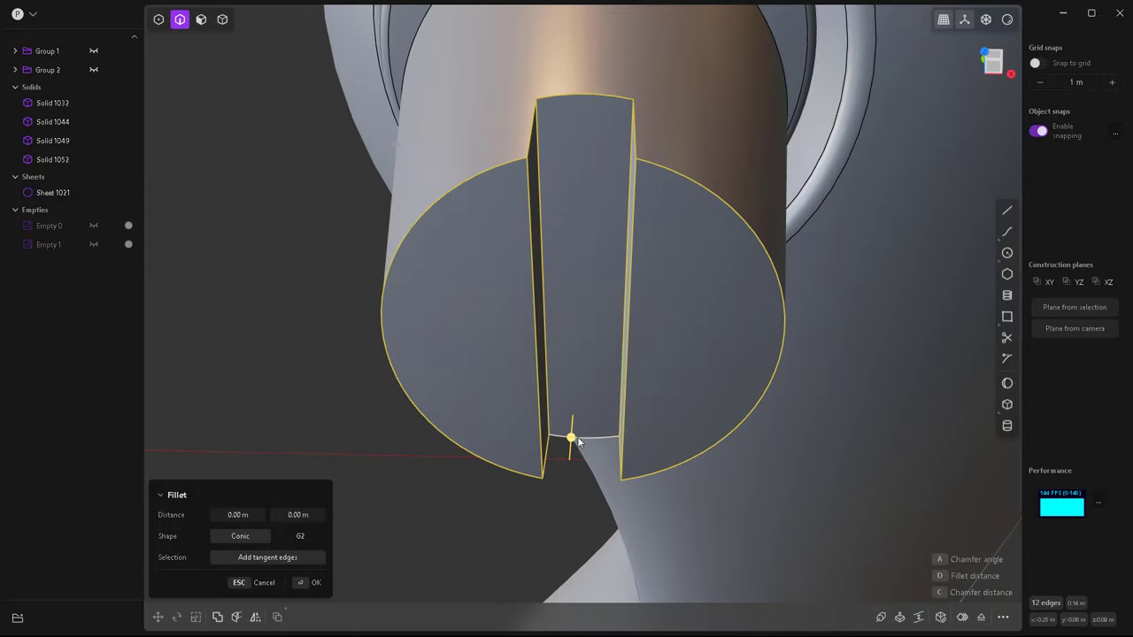
scroll(577, 440, "down", 3)
scroll(572, 447, "down", 3)
key("Escape")
mouse_move(587, 372)
middle_mouse_down()
mouse_move(738, 356)
mouse_move(490, 364)
middle_mouse_up()
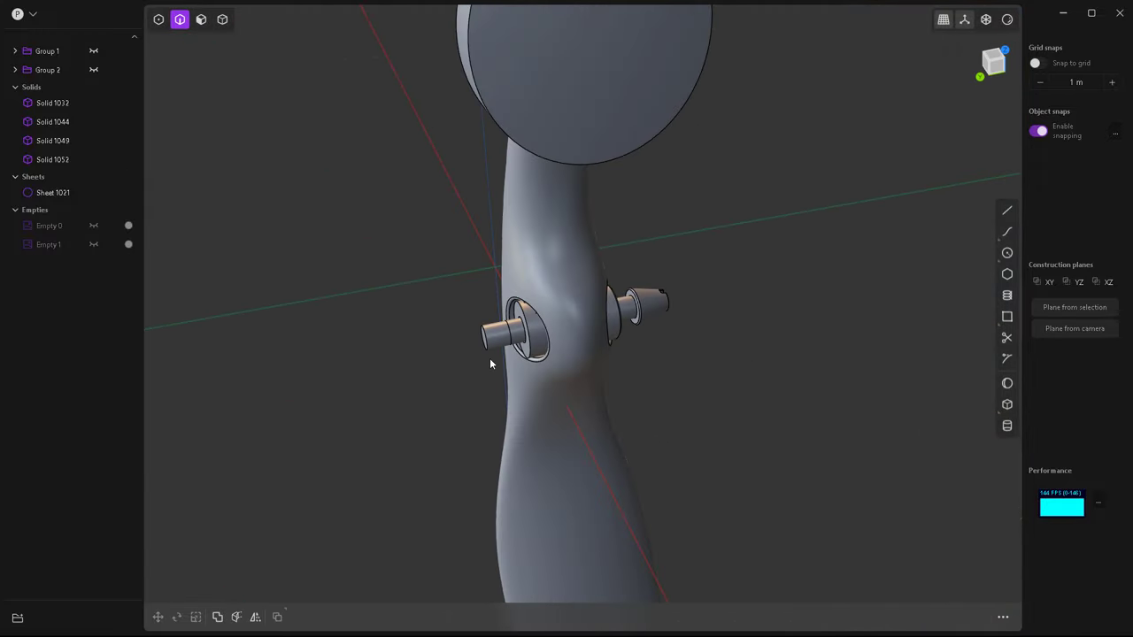
scroll(489, 363, "up", 5)
Fillet the two circular edges on the left pin's front end.
left_click(554, 273)
key("f")
left_click_drag(549, 271, 556, 302)
key("Return")
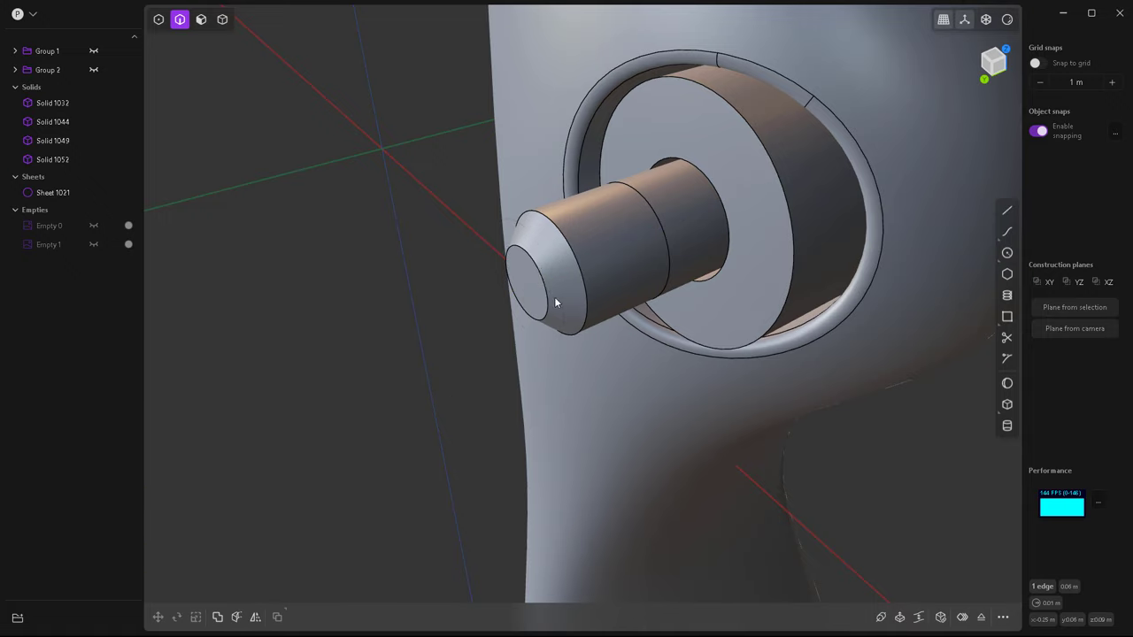
left_click(577, 265)
key("f")
key("Return")
mouse_move(563, 290)
middle_mouse_down()
mouse_move(419, 303)
mouse_move(526, 284)
middle_mouse_up()
middle_click_drag(701, 213, 980, 30)
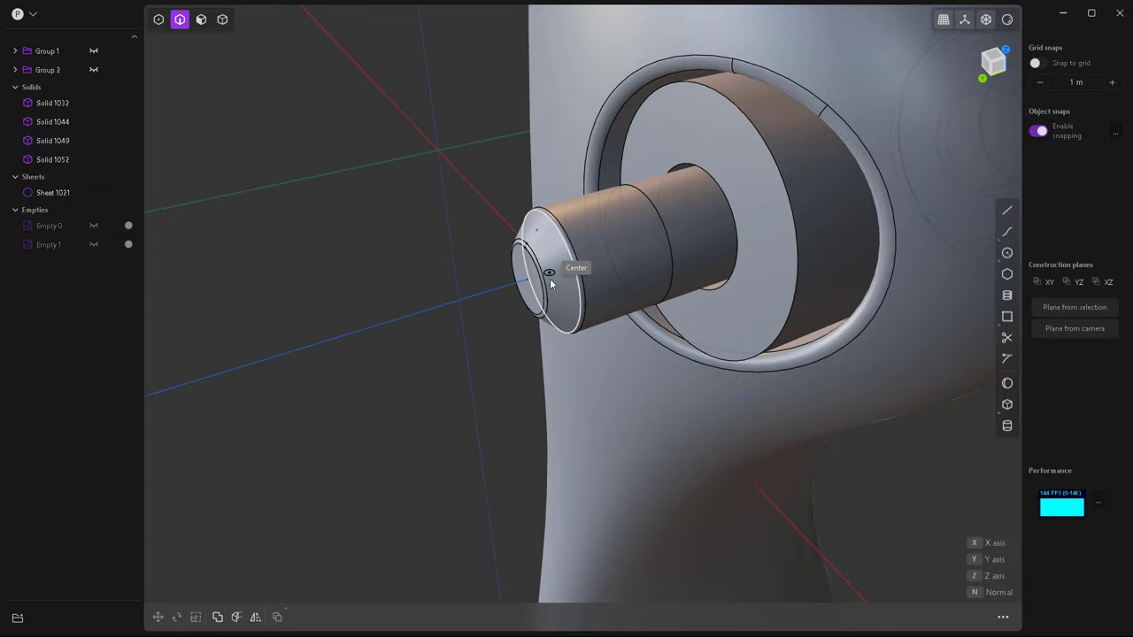
middle_click_drag(588, 277, 518, 308)
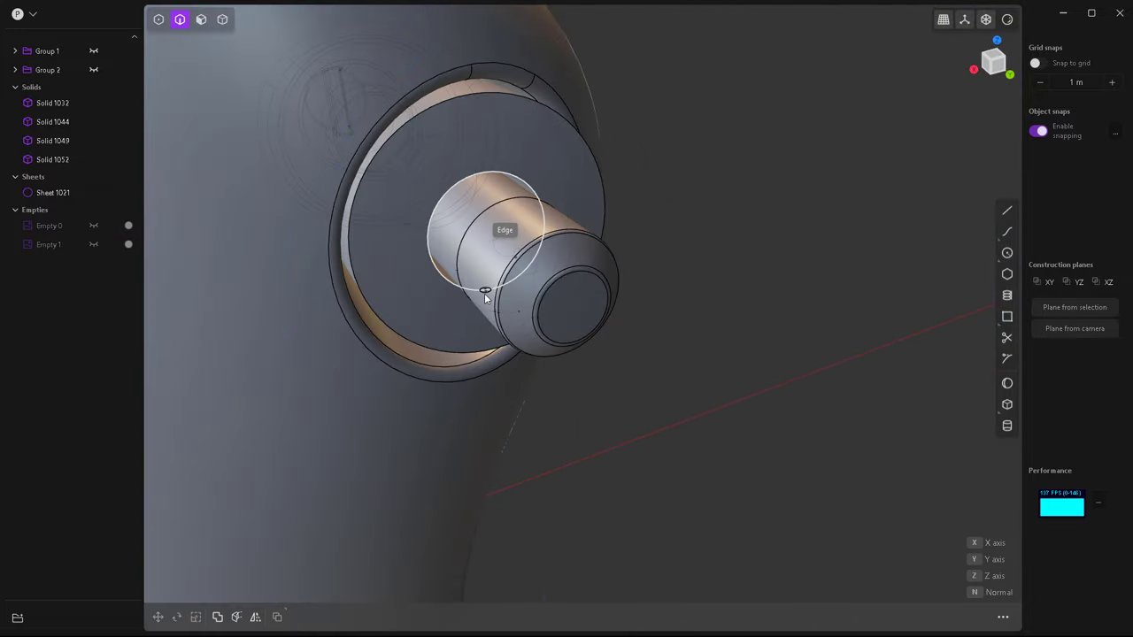
Draw a spiral from the pin's centre, setting its length along the pin and its radius.
left_click(510, 256)
middle_click_drag(510, 408, 330, 473)
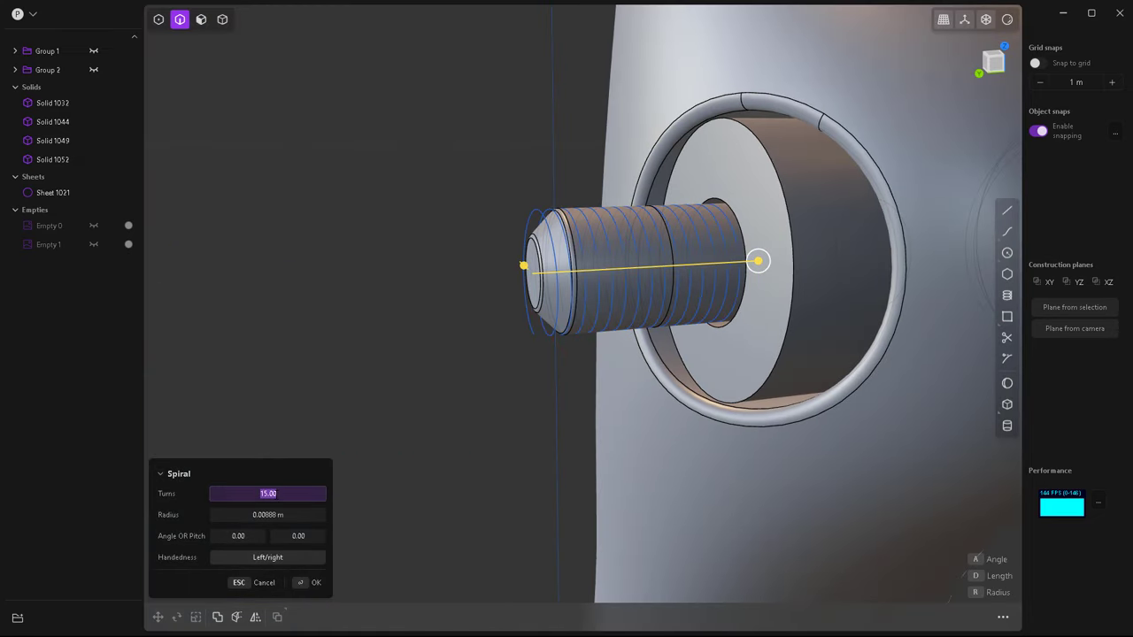
scroll(540, 363, "up", 3)
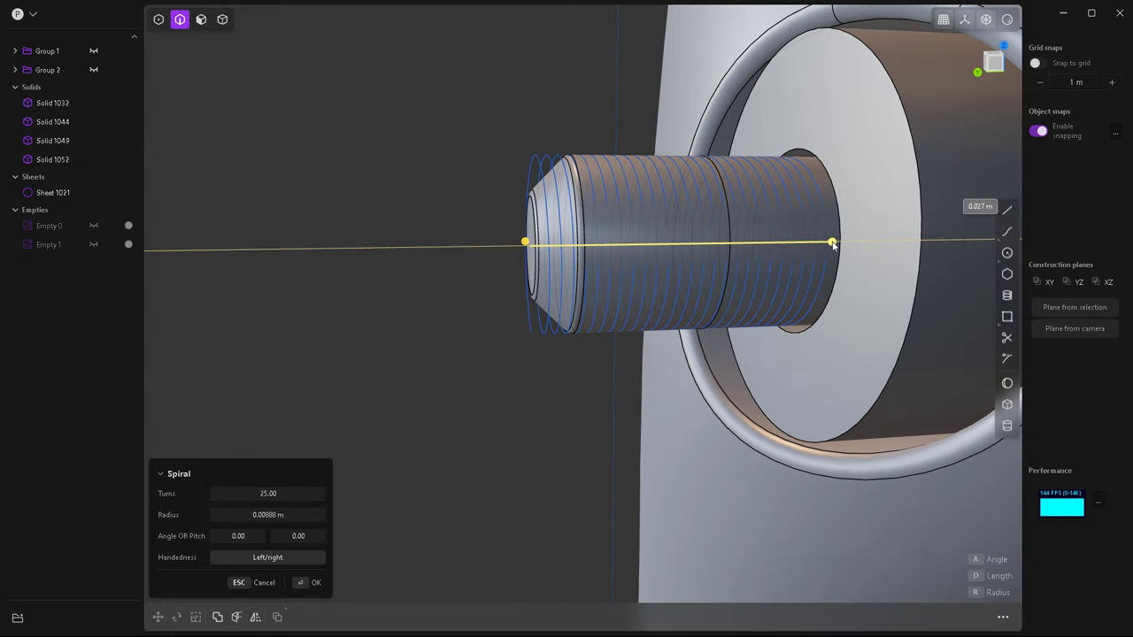
left_click(863, 244)
left_click(572, 340)
key("g")
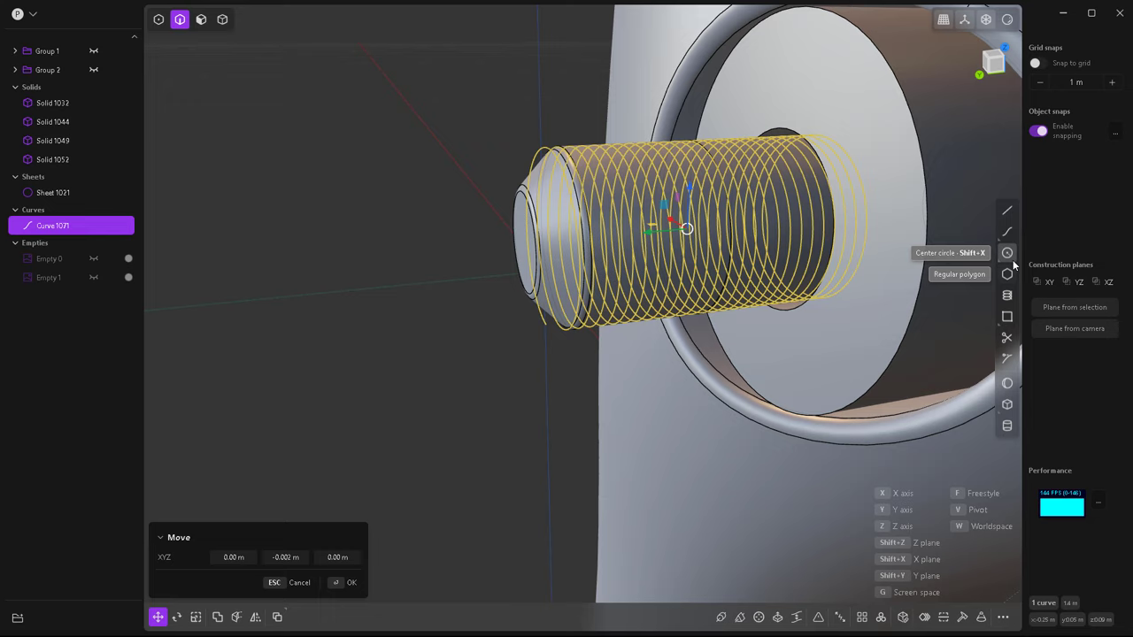
Draw a triangle profile at the pin's edge and extrude it into a solid.
left_click(1006, 274)
scroll(528, 330, "up", 3)
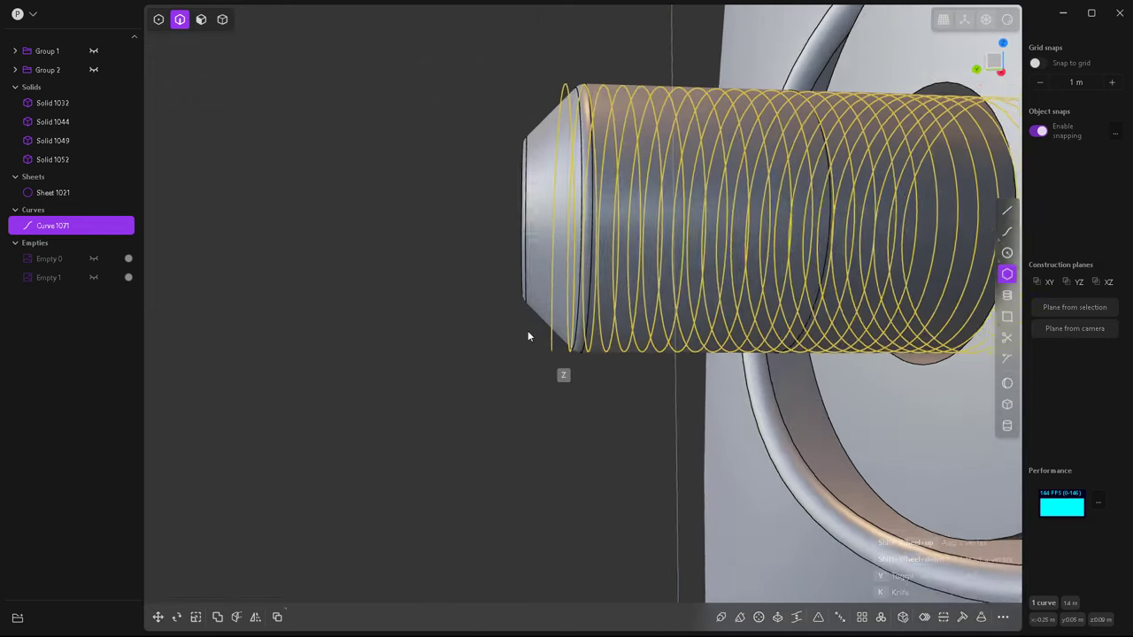
scroll(549, 342, "up", 2)
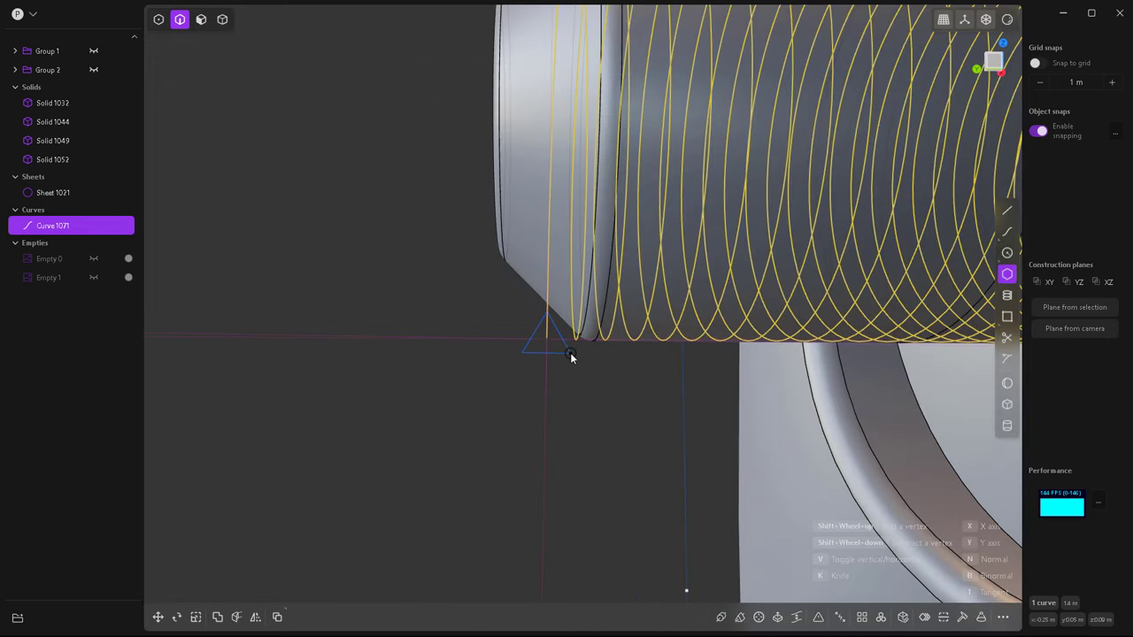
left_click(566, 351)
middle_click_drag(548, 405, 780, 432)
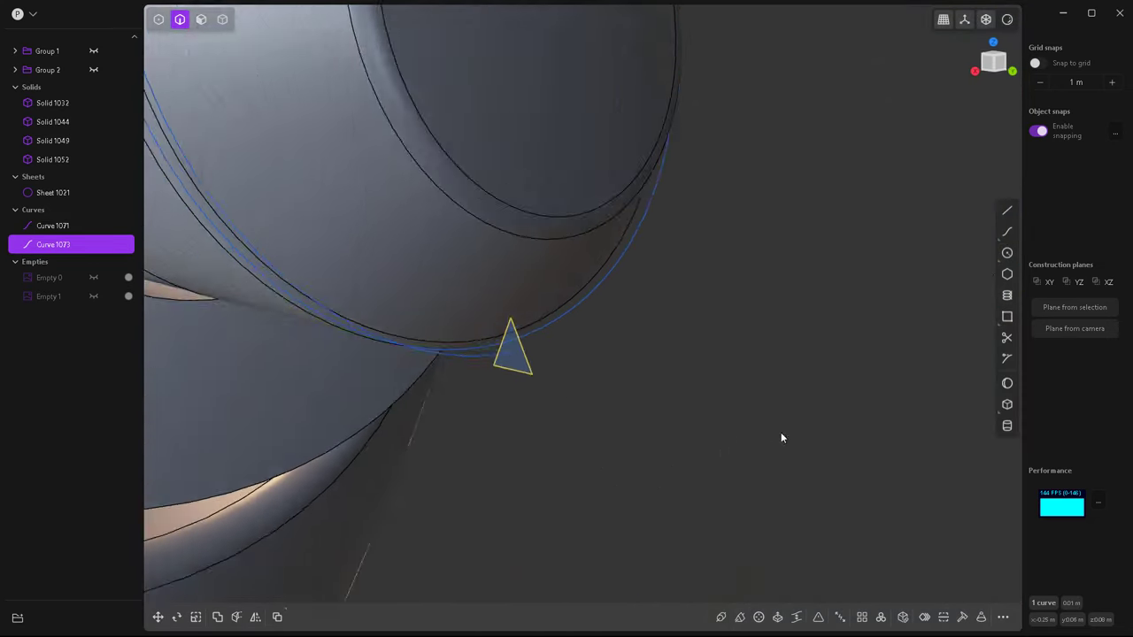
key("e")
left_click(533, 365)
Sweep the triangle face along the spiral to form a thread.
left_click(534, 365)
key("o")
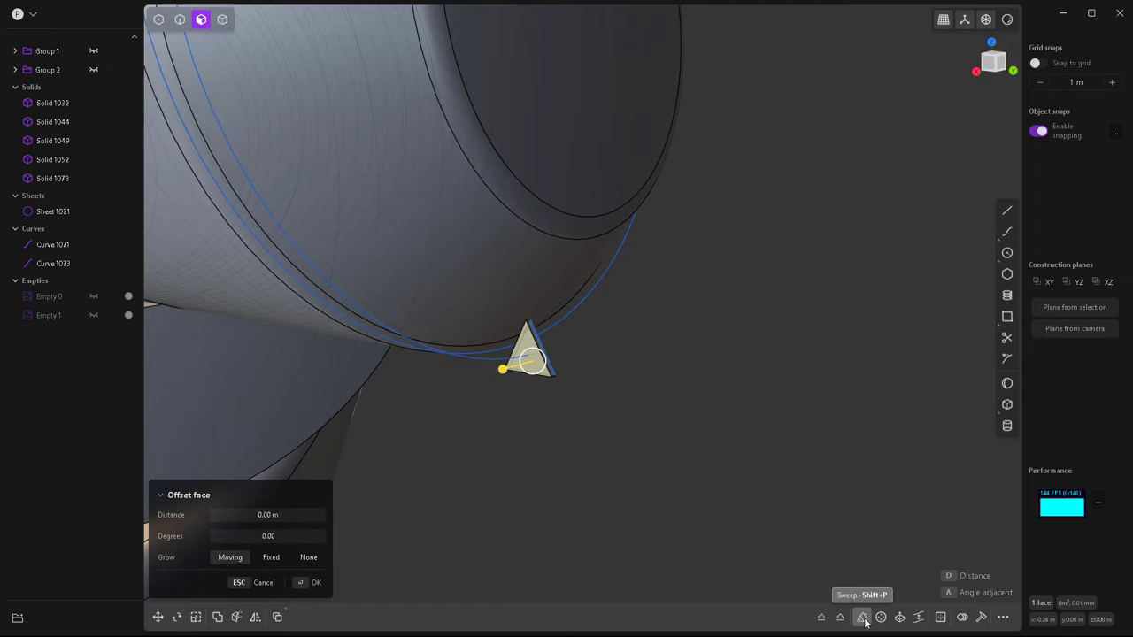
left_click(861, 617)
left_click(548, 408)
middle_click_drag(633, 430, 483, 422)
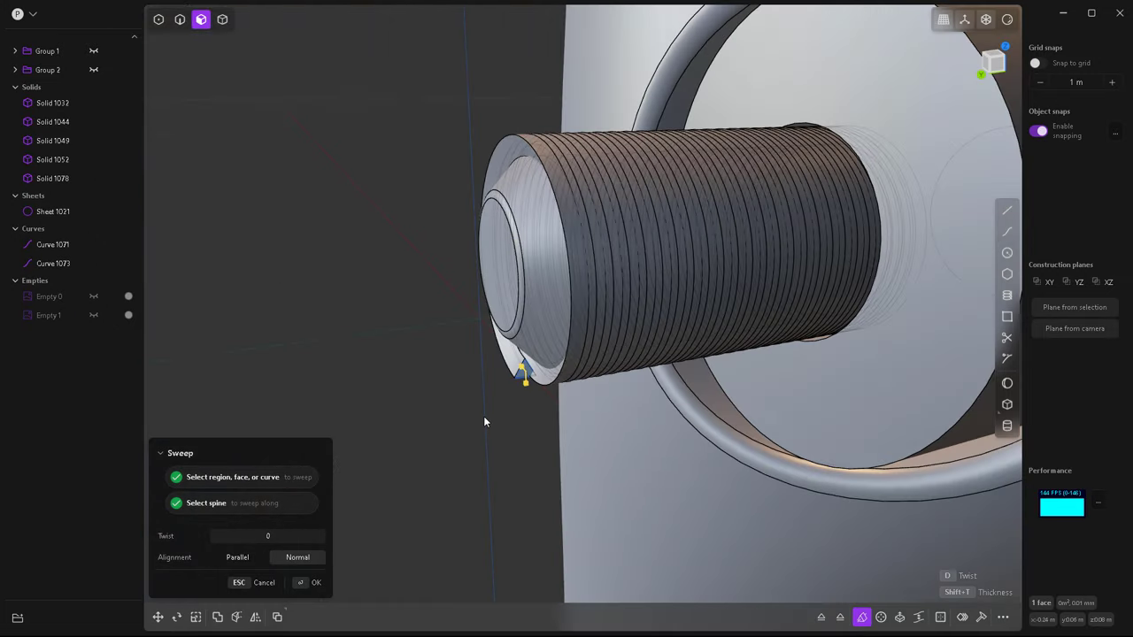
key("Return")
left_click(549, 307)
Try a boolean, then merge the thread pieces into the cylinder.
key("shift+b")
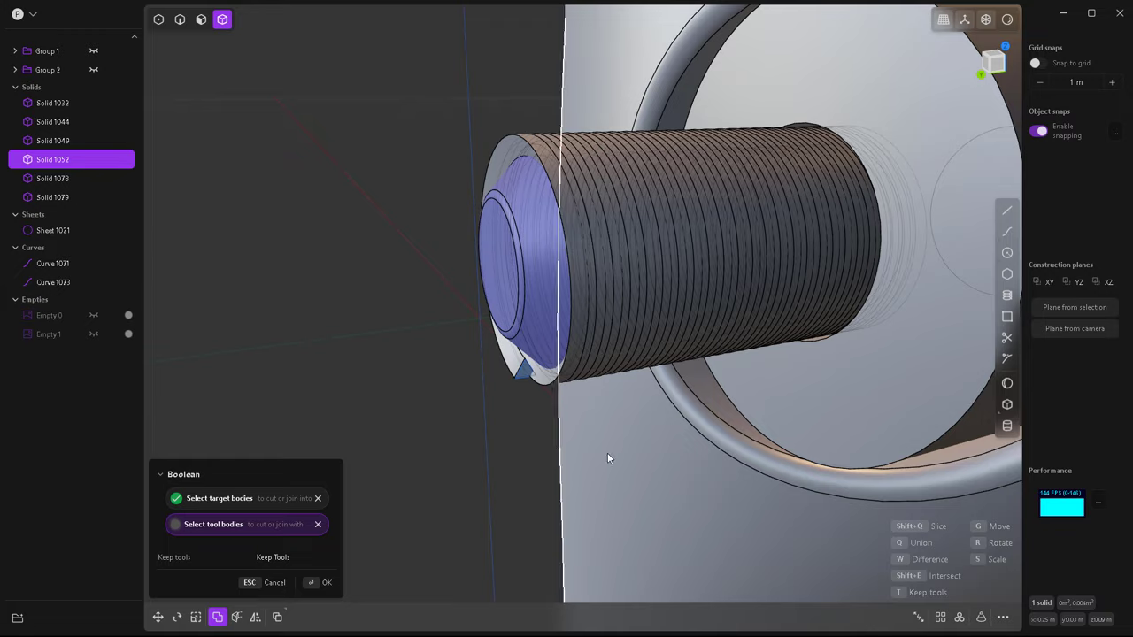
mouse_move(596, 344)
middle_mouse_down()
mouse_move(625, 264)
mouse_move(606, 257)
mouse_move(732, 297)
mouse_move(750, 241)
mouse_move(377, 341)
middle_mouse_up()
key("Escape")
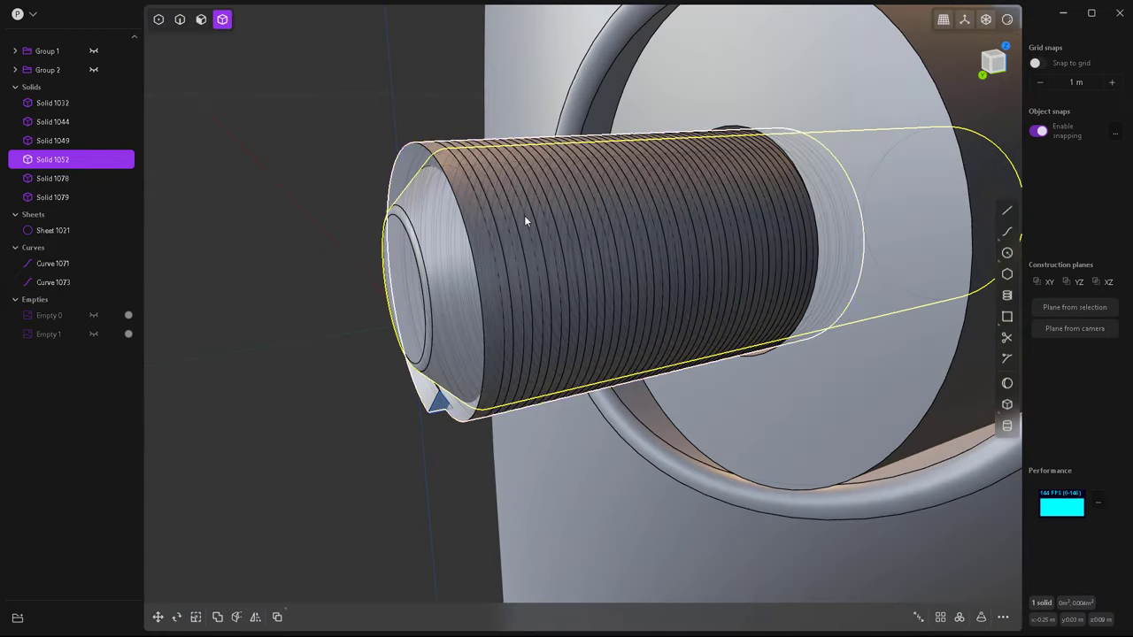
key("shift+b")
key("Return")
middle_click_drag(524, 221, 505, 274)
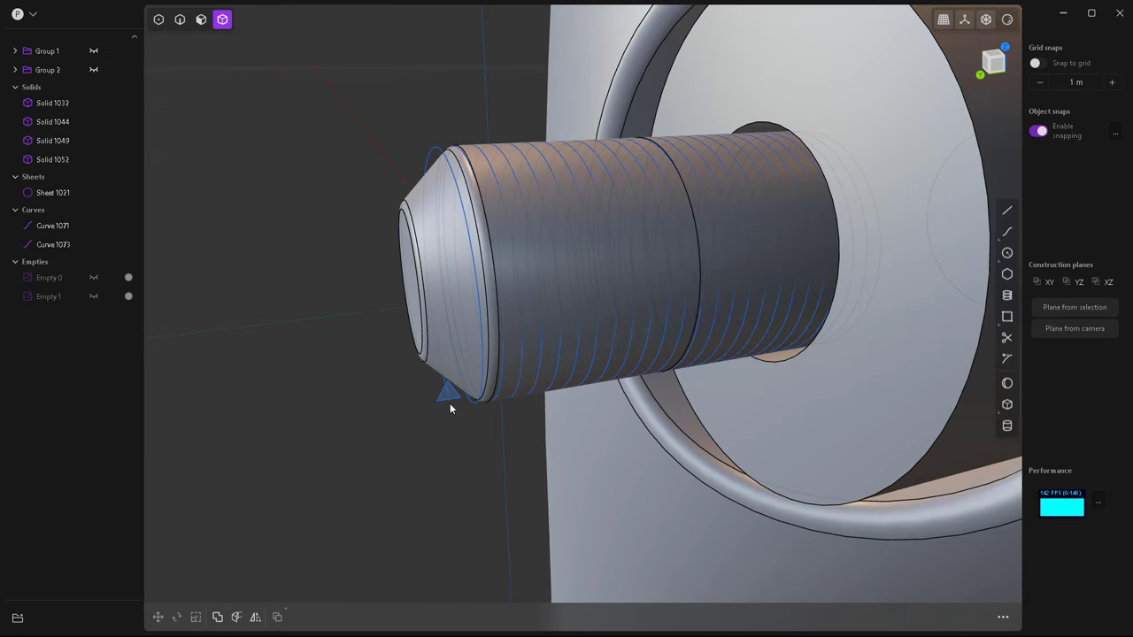
Shrink the triangle profile to about 0.77, extrude it and sweep it along the spiral again.
key("s")
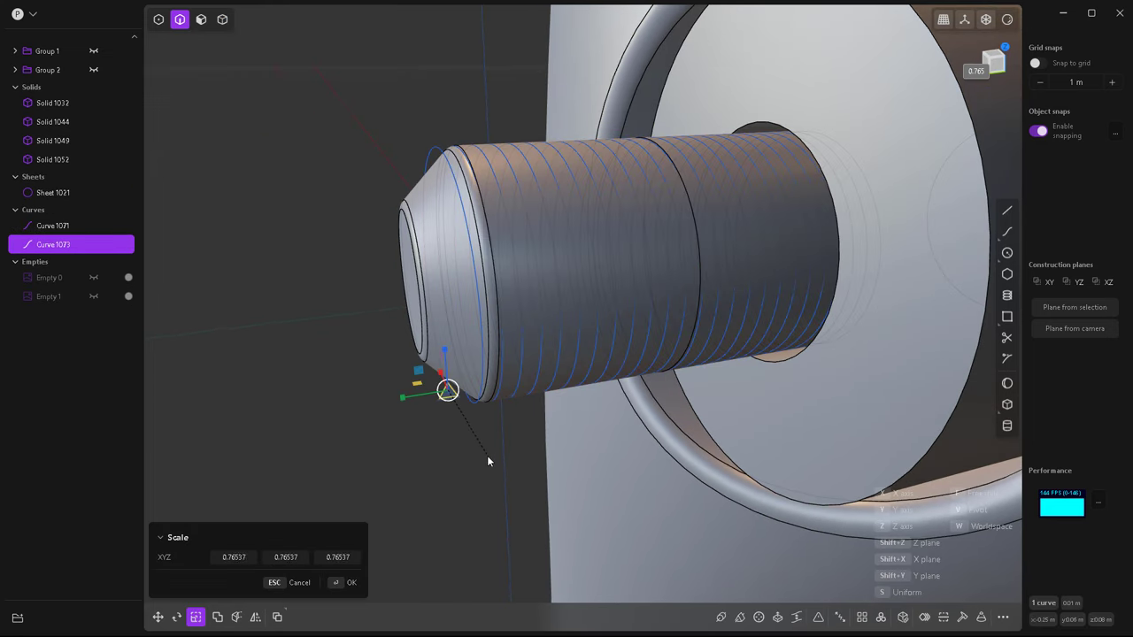
scroll(428, 434, "up", 3)
middle_click_drag(428, 434, 640, 417)
key("Return")
key("e")
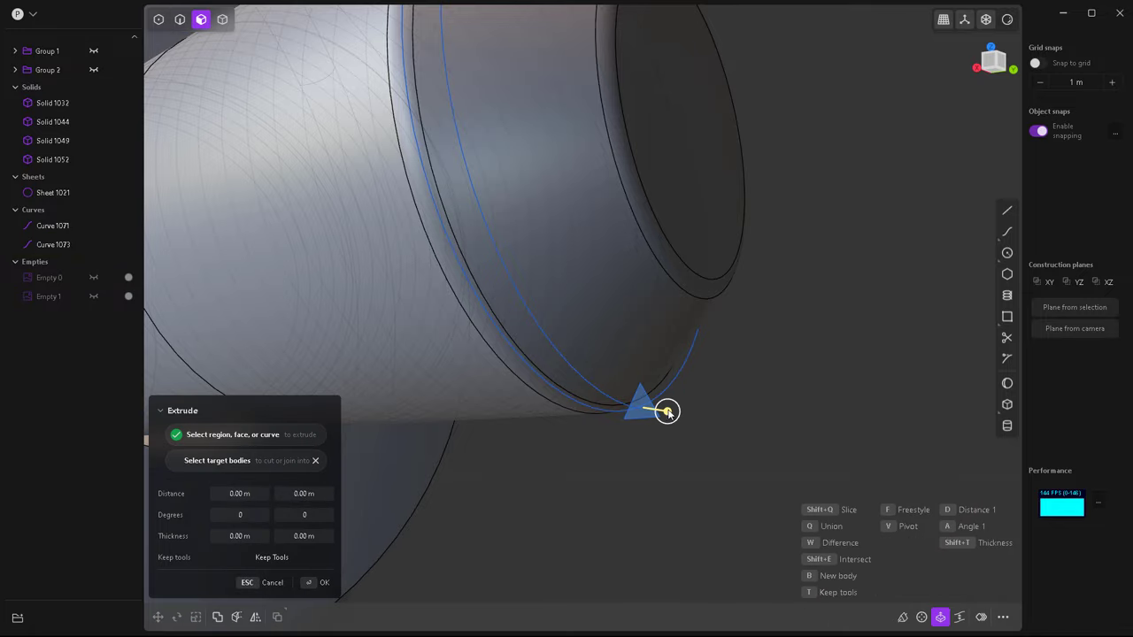
key("Return")
left_click(861, 616)
left_click(673, 425)
key("Return")
Subtract the swept thread from the cylinder to cut helical threads.
middle_click_drag(760, 487, 404, 347)
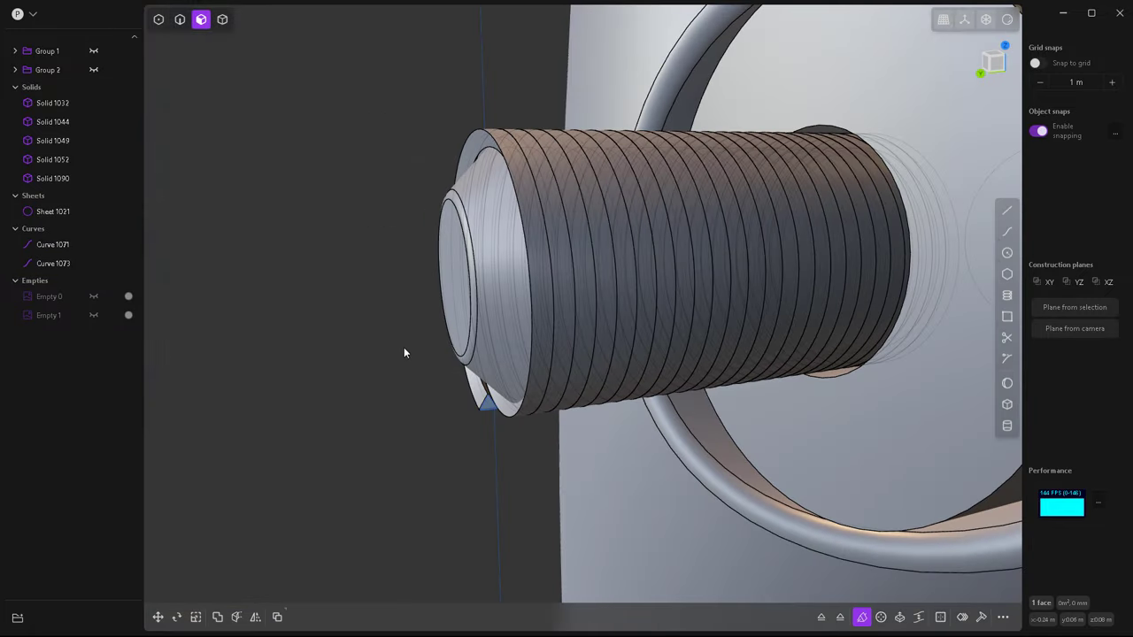
left_click(487, 276)
key("ctrl+minus")
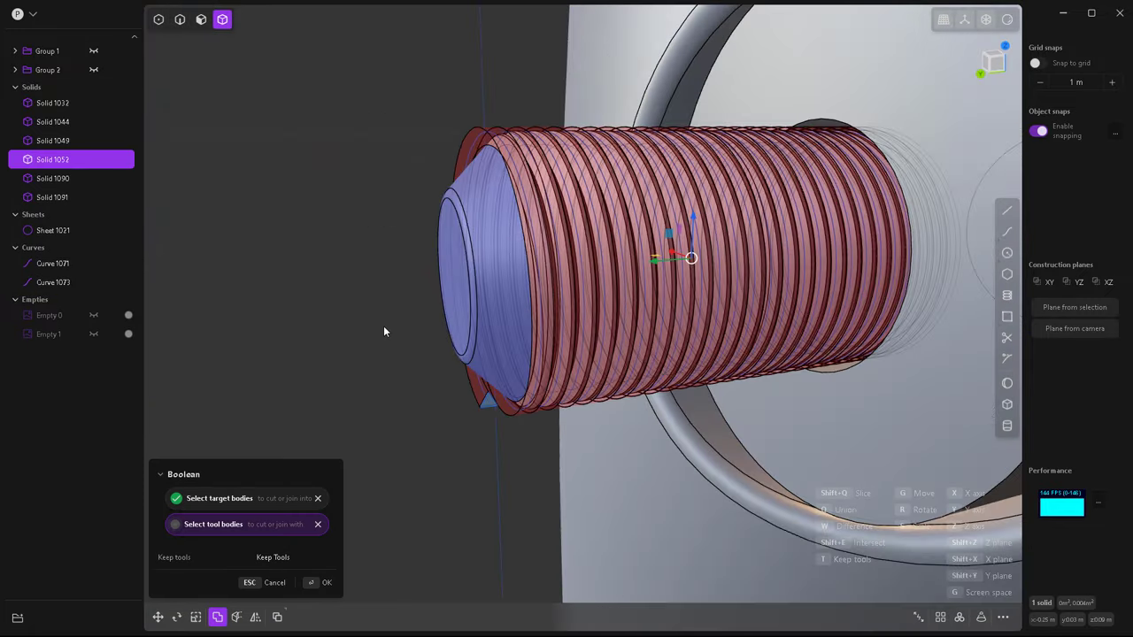
key("Return")
Switch the viewport to rendered shading and orbit around the threaded bolt.
left_click(324, 327)
middle_click_drag(323, 326, 465, 245)
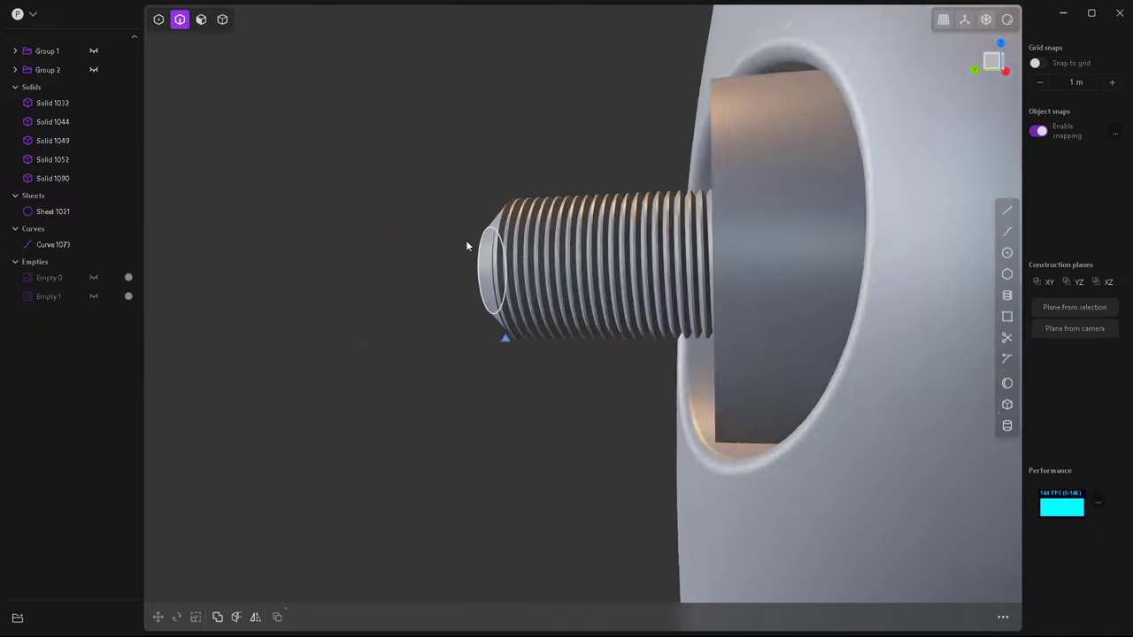
scroll(466, 245, "up", 5)
Select the valve hole's edge and apply a fillet, then undo it and clear the selection.
mouse_move(516, 293)
middle_mouse_down()
mouse_move(458, 438)
mouse_move(425, 359)
middle_mouse_up()
key("4")
left_click(459, 438)
key("2")
scroll(425, 359, "up", 3)
left_click(531, 308)
key("f")
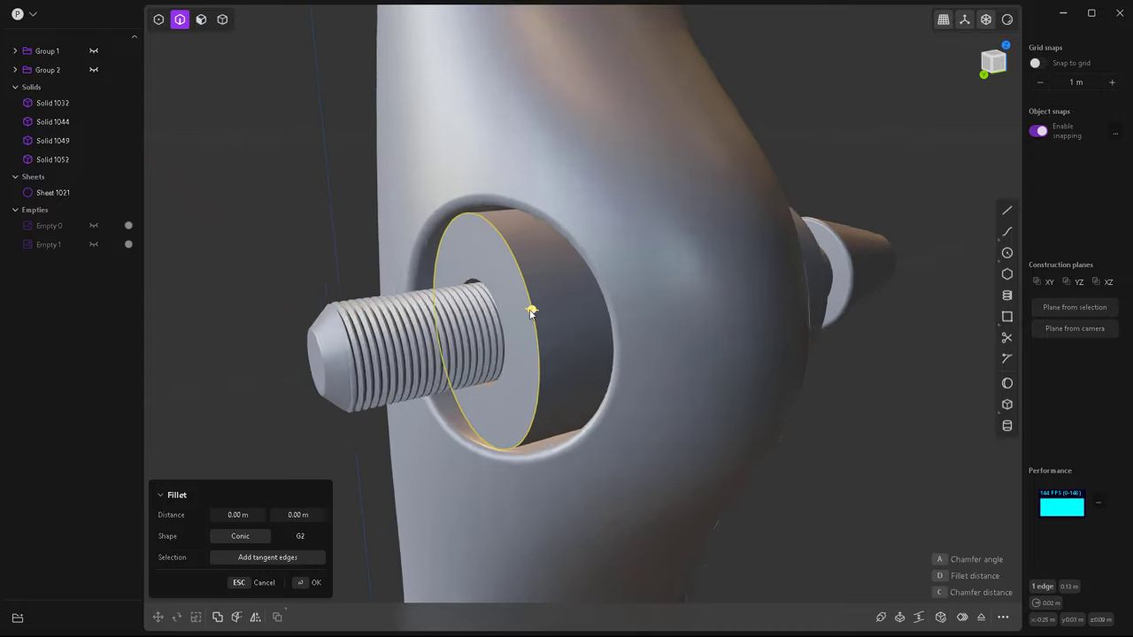
scroll(543, 313, "up", 3)
key("ctrl+z")
key("ctrl+shift+z")
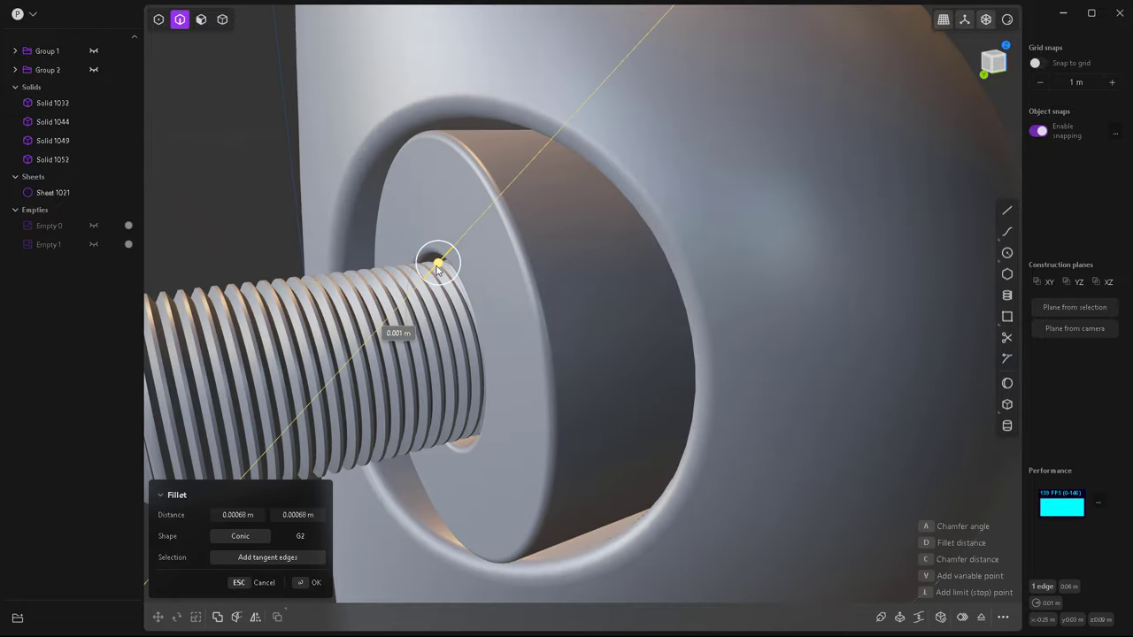
key("ctrl+z")
scroll(447, 354, "down", 5)
key("Escape")
Fillet the edge of the round disc on top of the lever.
scroll(447, 354, "down", 5)
scroll(447, 354, "down", 3)
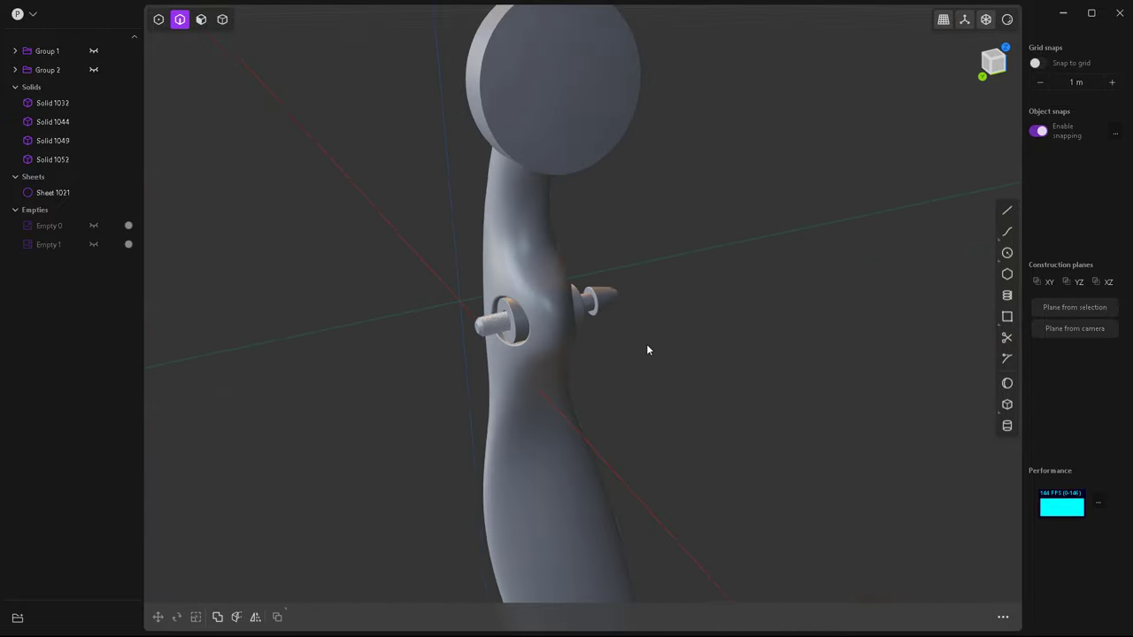
middle_click_drag(646, 344, 470, 330)
scroll(470, 330, "up", 3)
left_click(510, 90)
key("f")
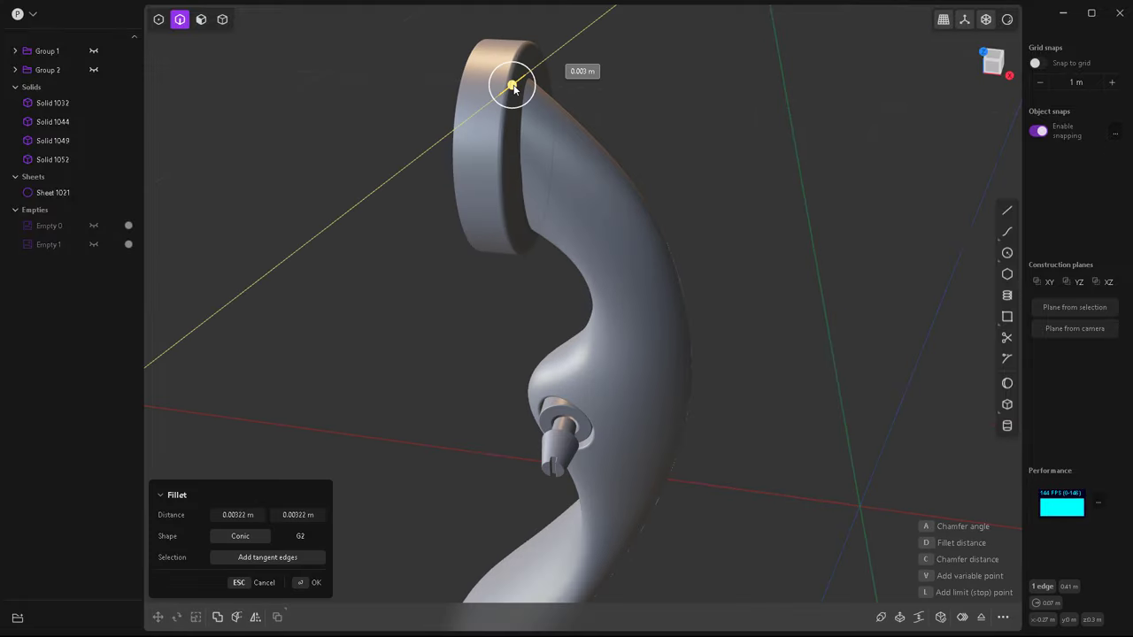
mouse_move(514, 88)
middle_mouse_down()
mouse_move(550, 163)
mouse_move(557, 148)
middle_mouse_up()
key("Escape")
Inset the disc's front face by 0.0018 m and fillet the new rim edge.
key("3")
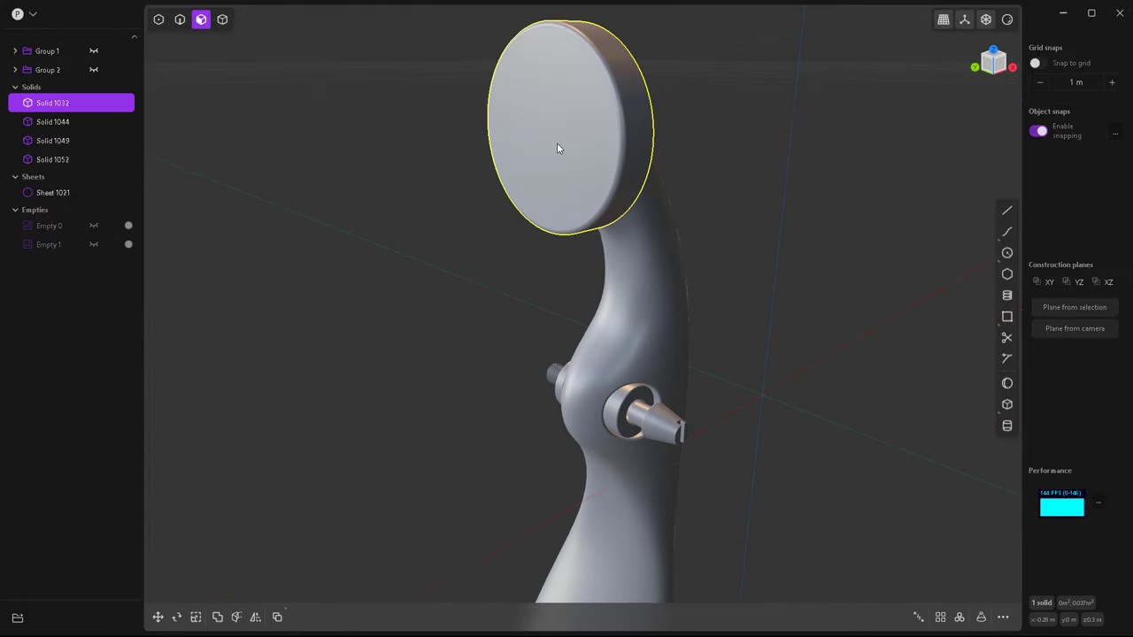
left_click(556, 148)
key("o")
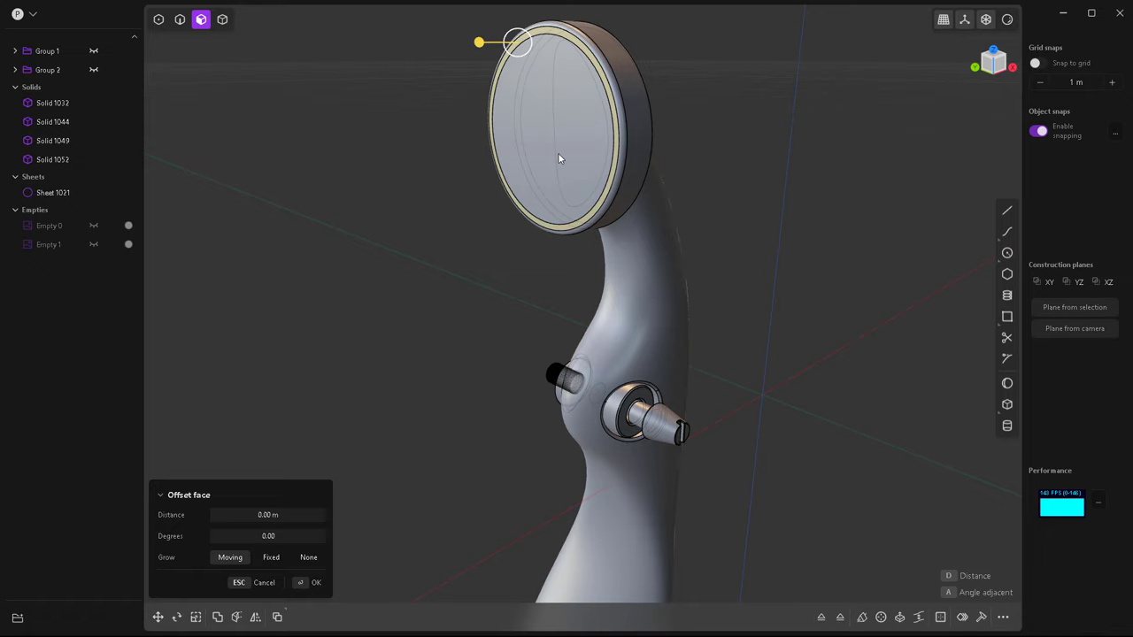
key("o")
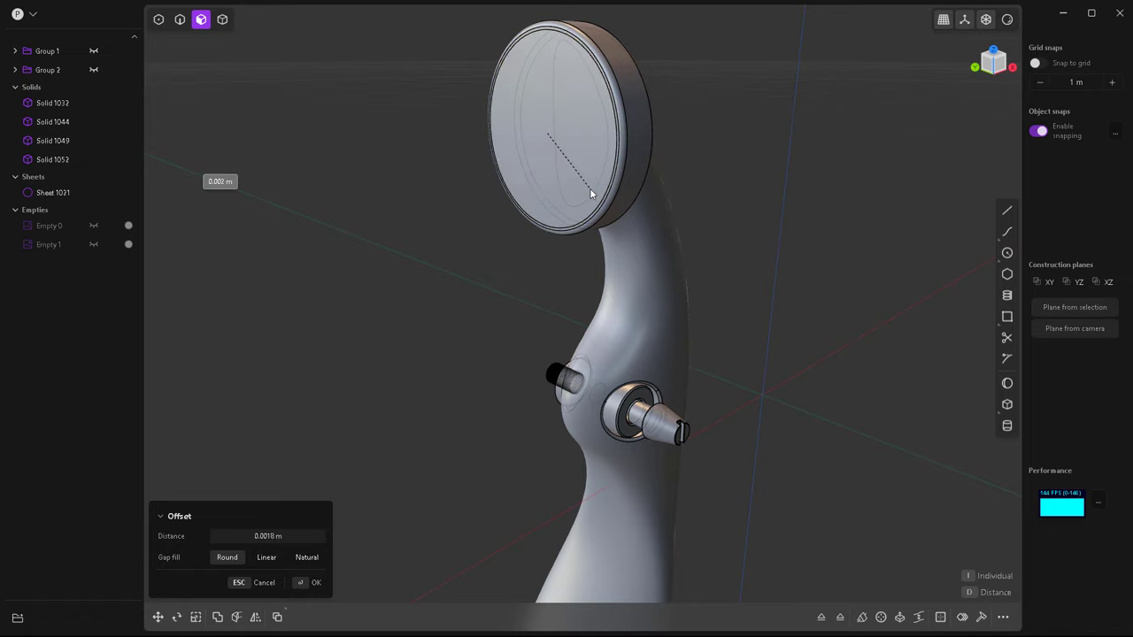
left_click(591, 193)
key("2")
left_click(522, 55)
key("f")
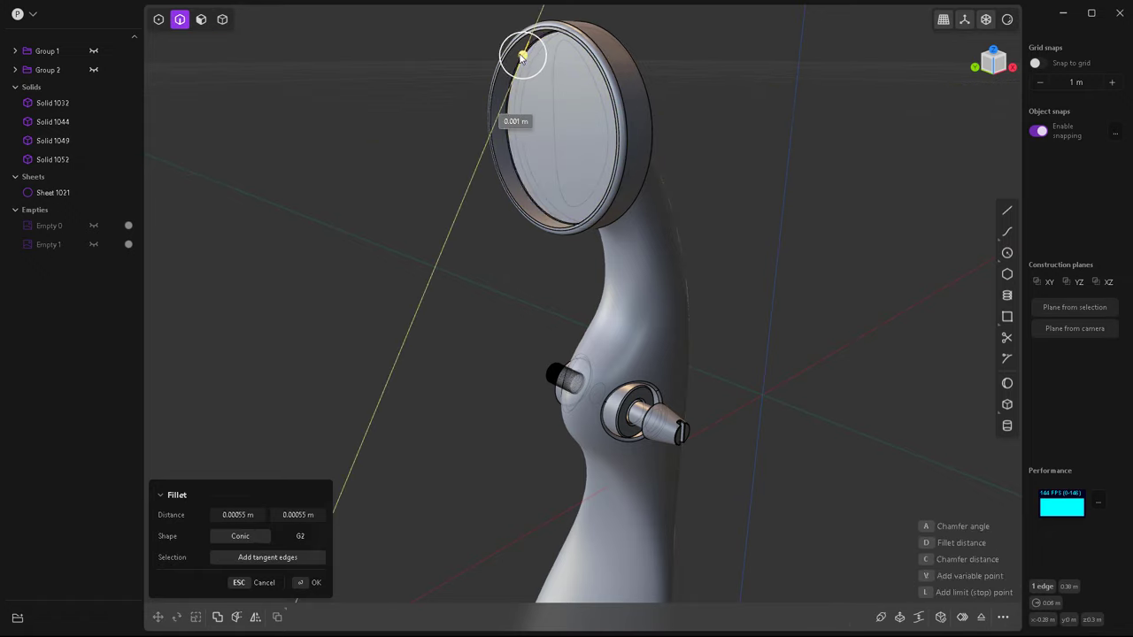
key("Return")
Draw a cylinder on the disc's front face and select its end face.
key("KP_1")
key("shift+c")
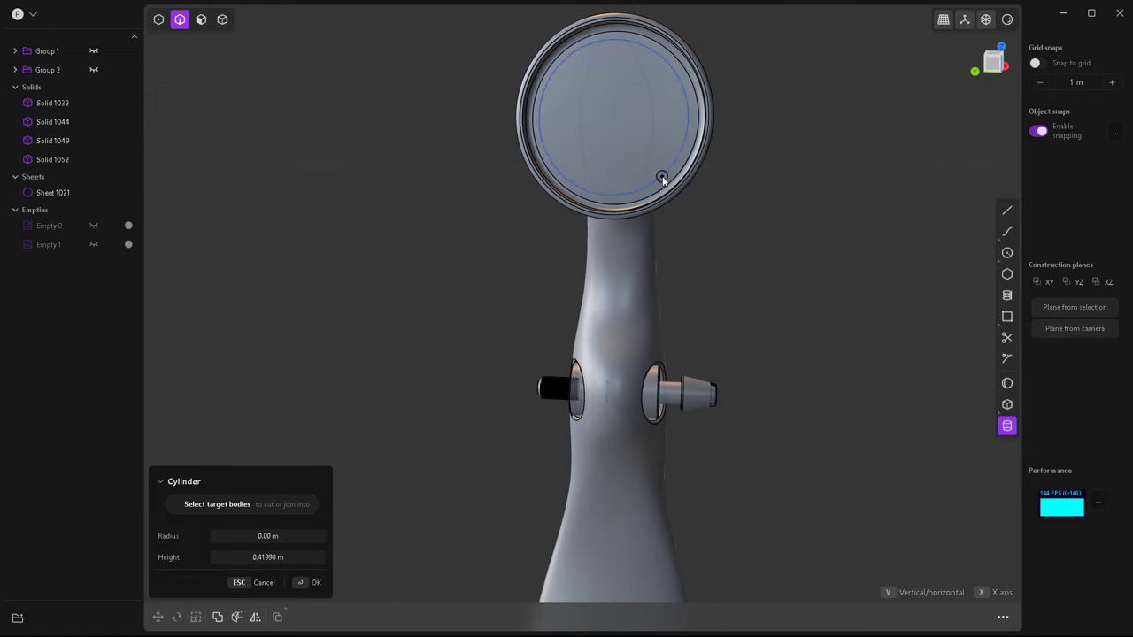
left_click(669, 190)
left_click(573, 228)
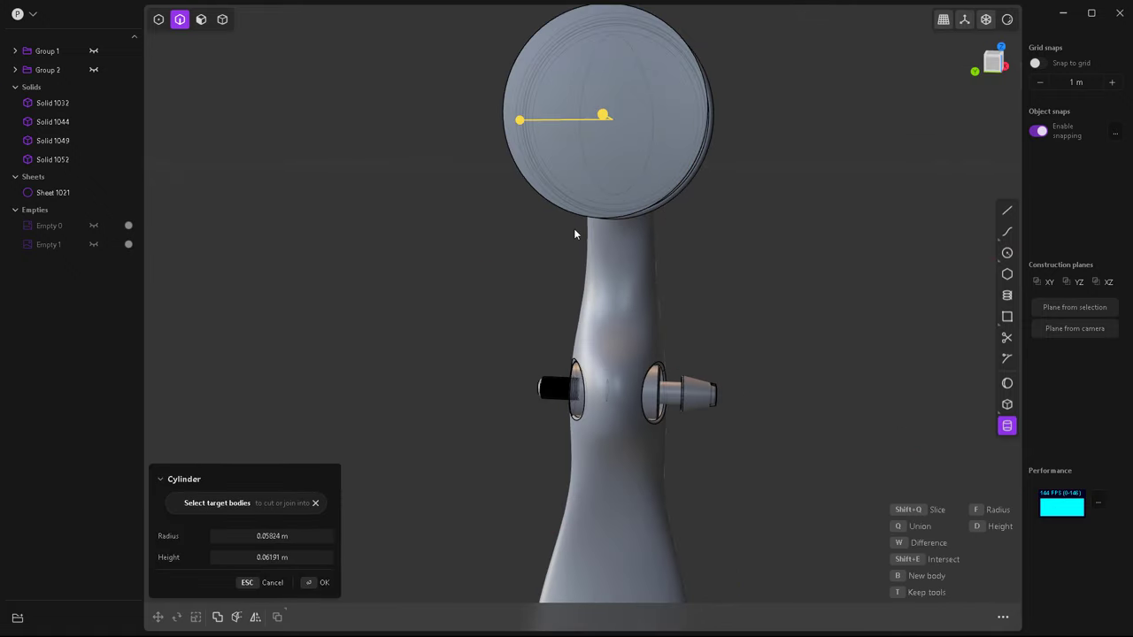
middle_click_drag(573, 228, 481, 190)
left_click_drag(512, 121, 428, 129)
key("3")
left_click(442, 114)
In Front view, move the lever so its pivot knob sits on the origin.
key("o")
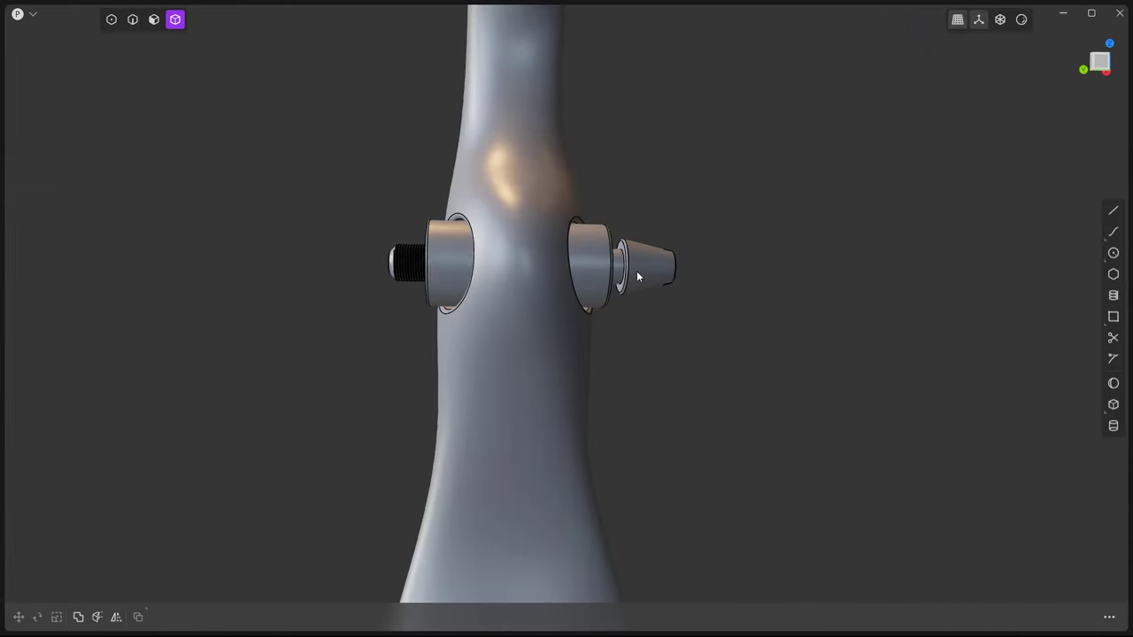
middle_click_drag(643, 339, 558, 284)
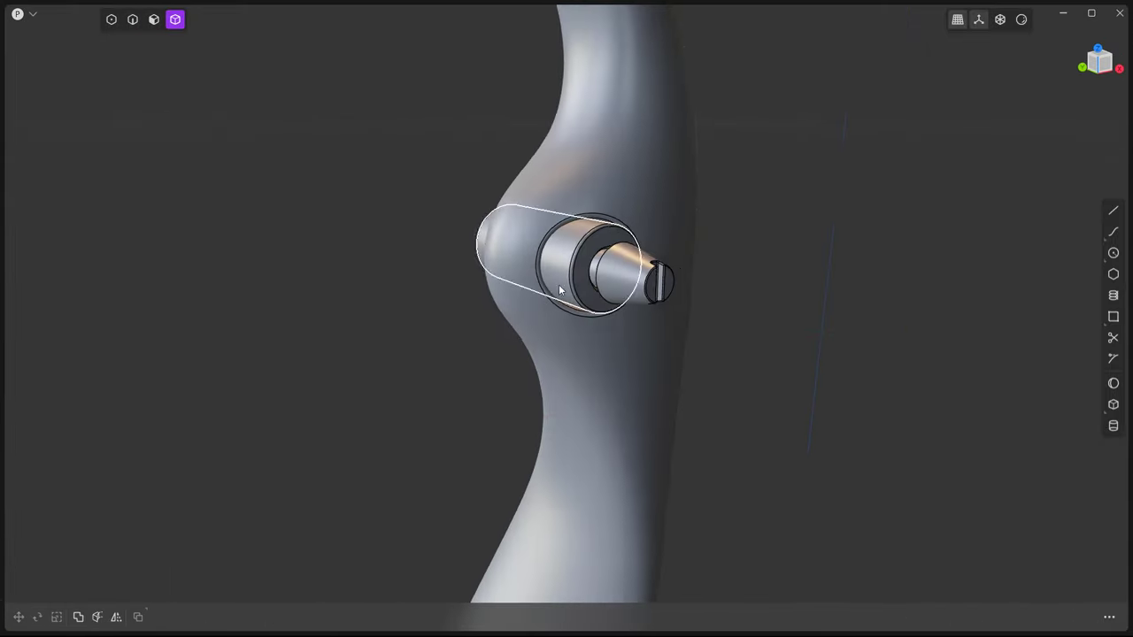
key("KP_1")
scroll(496, 292, "up", 3)
key("g")
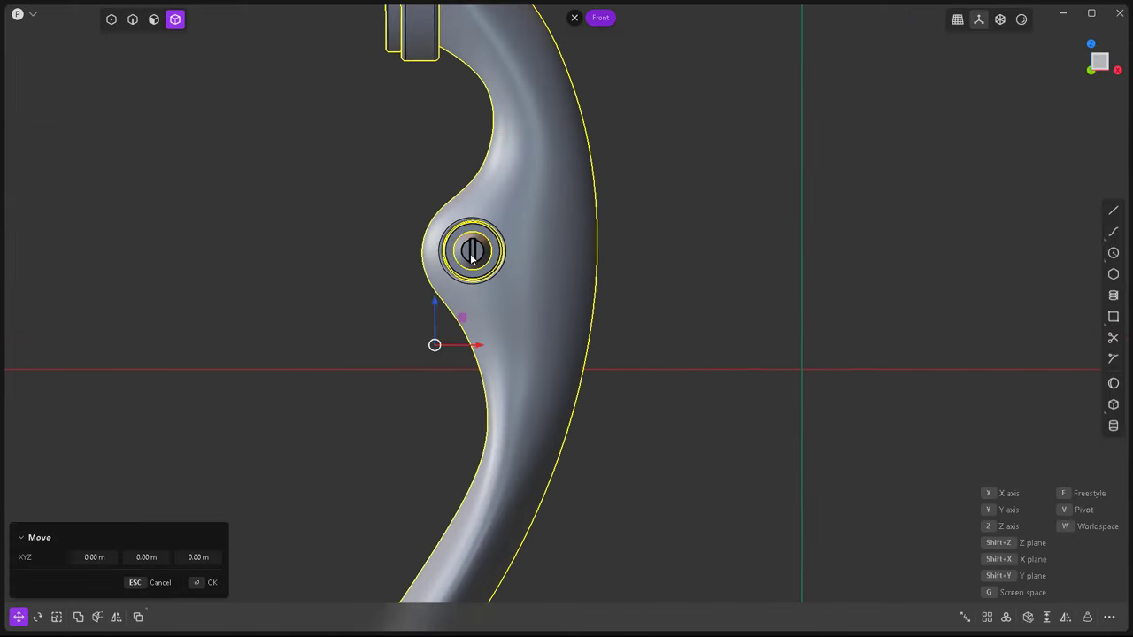
scroll(474, 250, "up", 2)
scroll(451, 282, "down", 3)
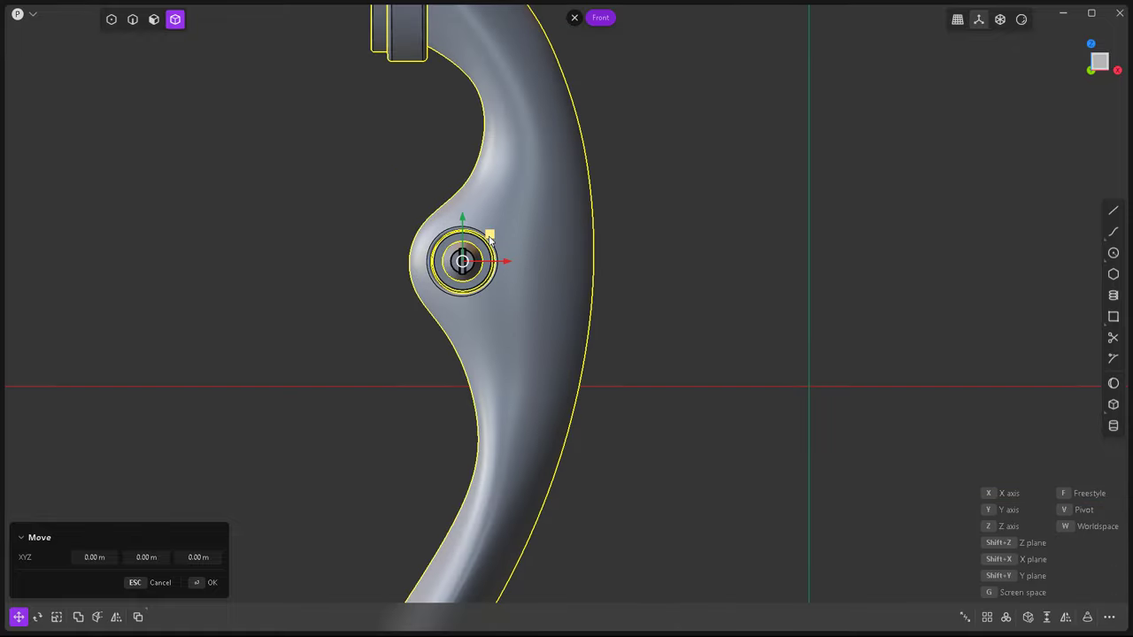
left_click_drag(489, 238, 835, 363)
scroll(725, 350, "up", 2)
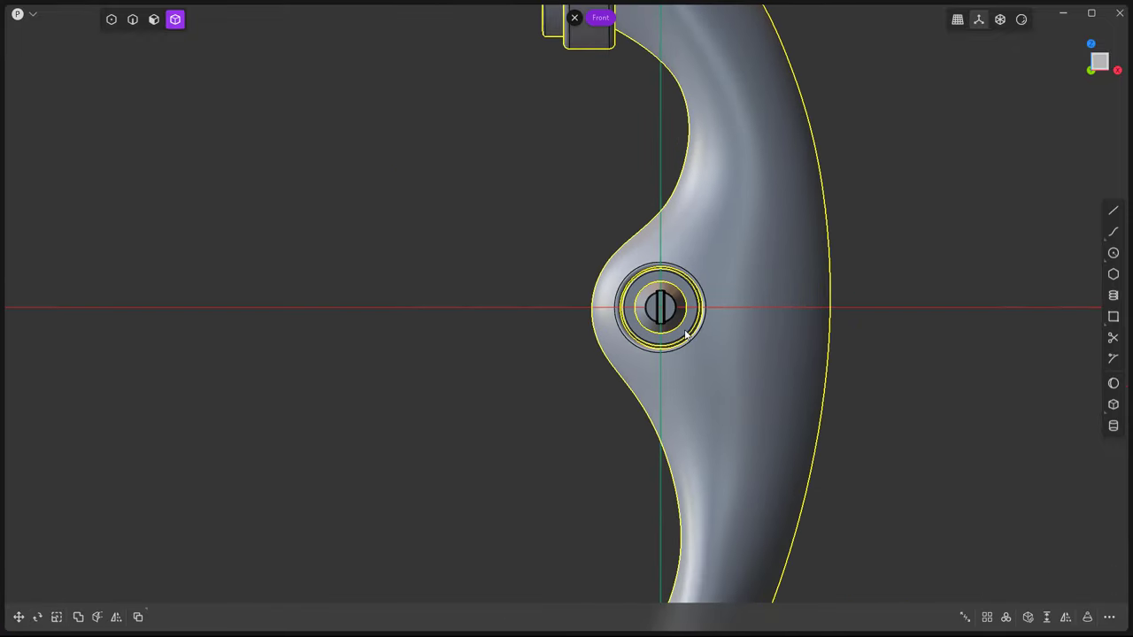
scroll(687, 336, "down", 3)
Rotate the lever about 85° around the knob.
key("r")
mouse_move(783, 391)
left_mouse_down()
mouse_move(722, 456)
mouse_move(626, 463)
left_mouse_up()
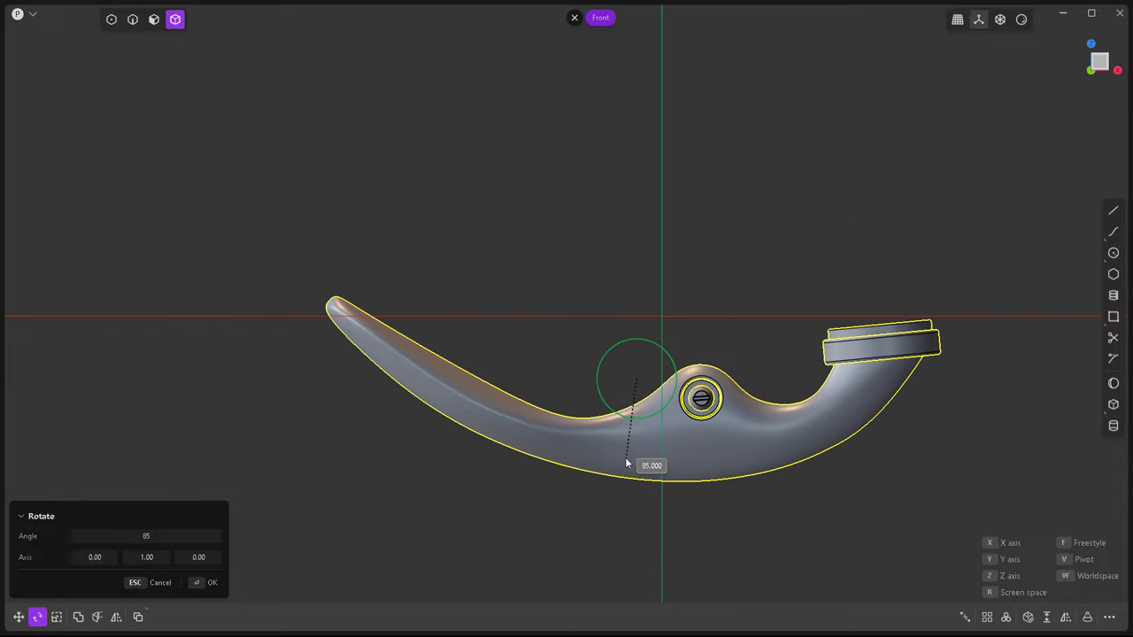
left_click(626, 463)
key("g")
scroll(696, 394, "up", 3)
scroll(682, 378, "up", 2)
scroll(668, 381, "down", 1)
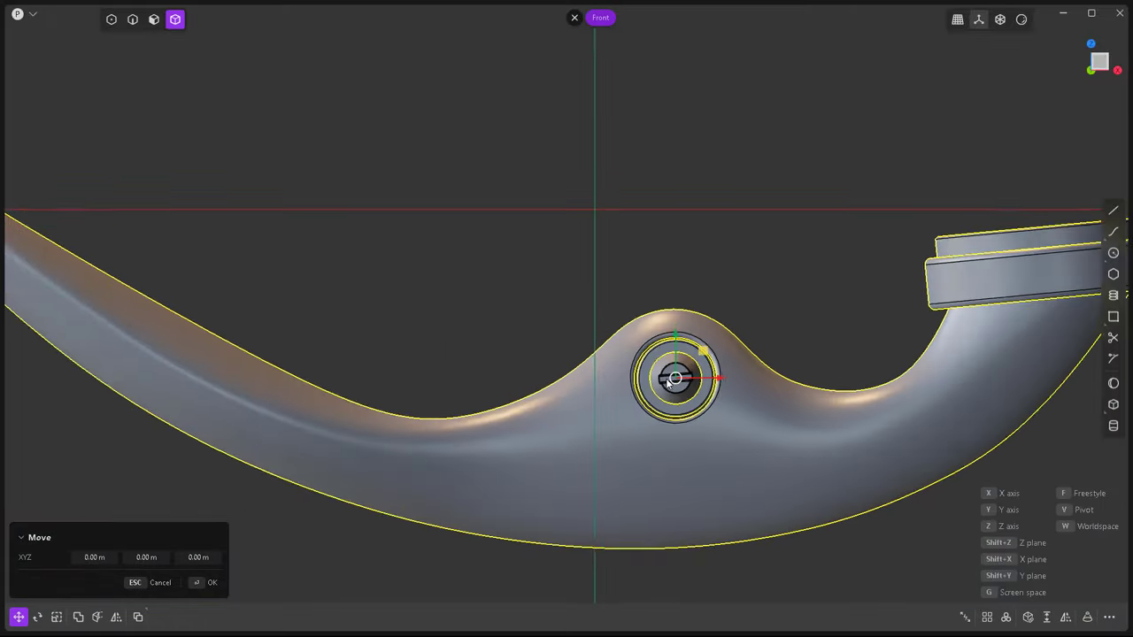
scroll(669, 382, "down", 1)
Clear the selection and view the rotated lever in perspective.
left_click(638, 400)
scroll(643, 287, "up", 1)
middle_click_drag(644, 286, 608, 298)
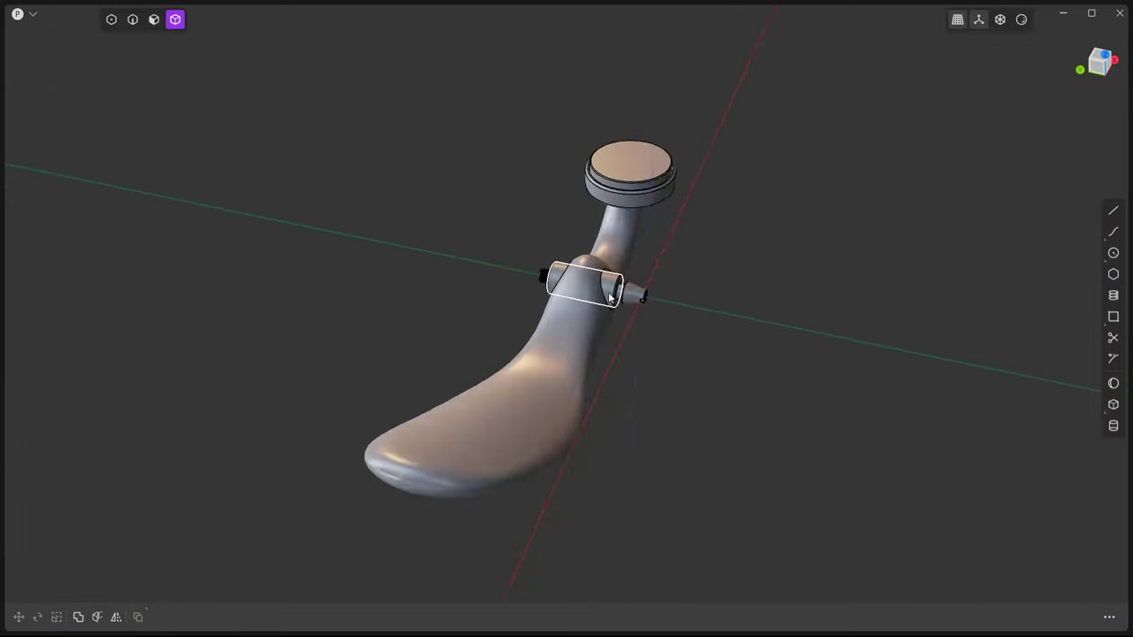
scroll(609, 298, "up", 3)
scroll(643, 315, "up", 3)
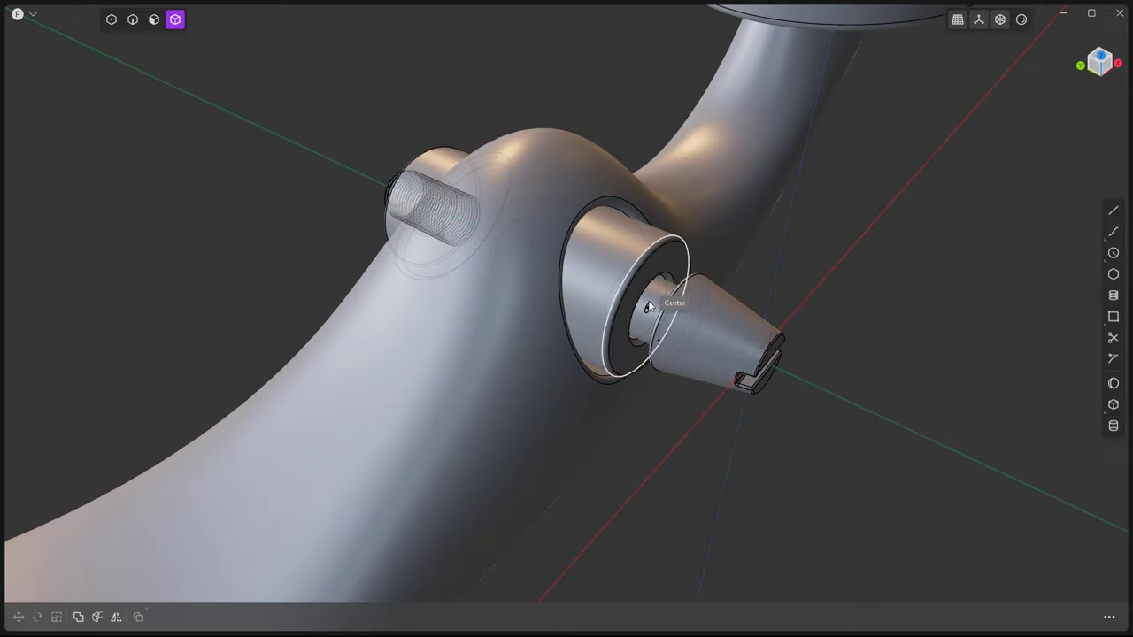
Create a 1.5-turn spiral from the pivot cone's centre to its axis end.
middle_click_drag(648, 300, 645, 290)
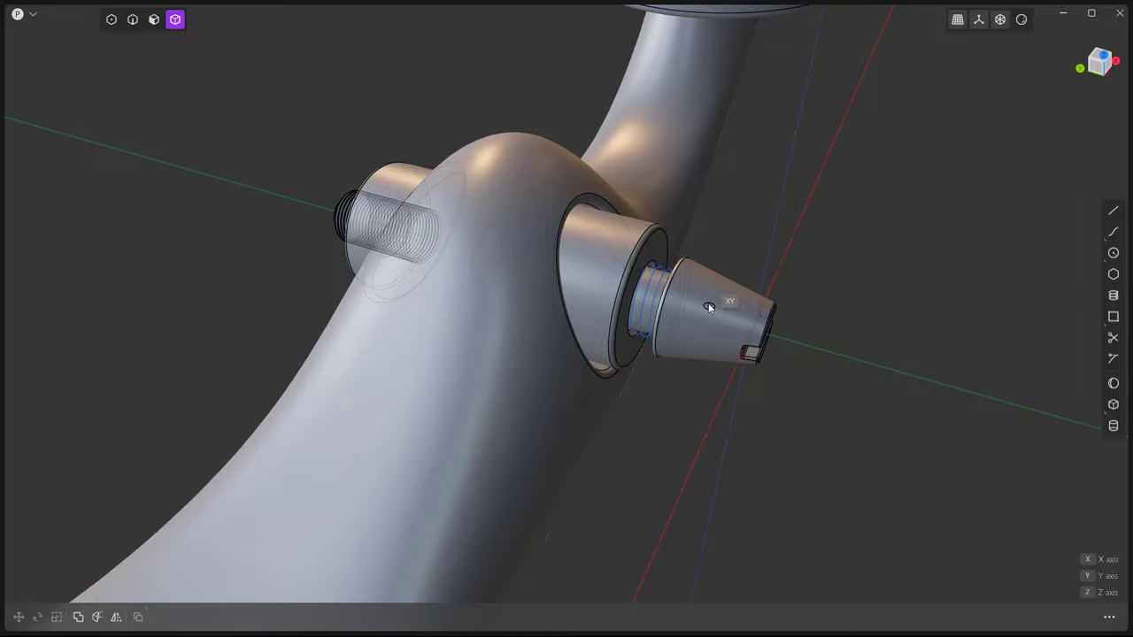
left_click(742, 298)
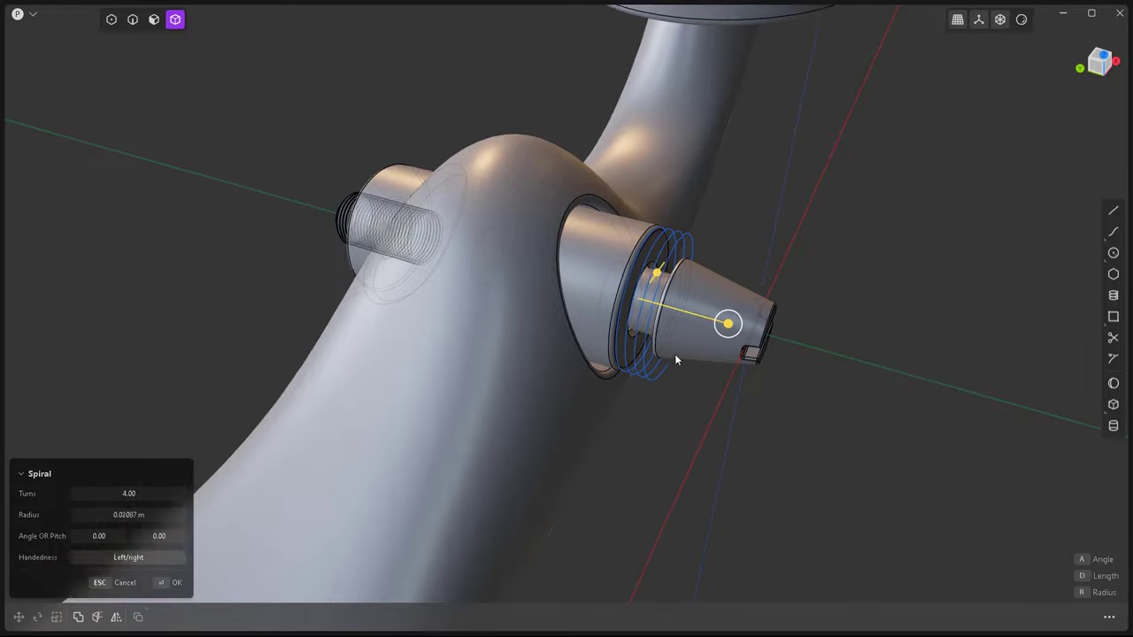
middle_click_drag(674, 354, 640, 322)
left_click(712, 317)
type("1.5")
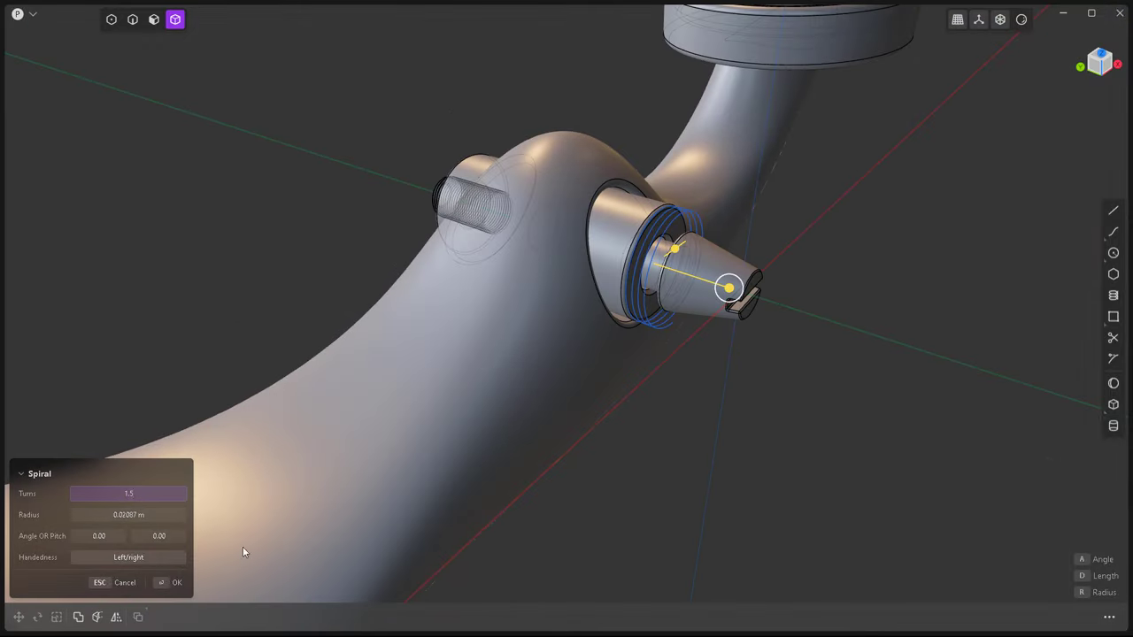
key("Return")
mouse_move(243, 552)
middle_mouse_down()
mouse_move(652, 351)
mouse_move(435, 291)
mouse_move(455, 253)
mouse_move(498, 303)
mouse_move(581, 317)
mouse_move(602, 177)
mouse_move(593, 394)
mouse_move(540, 372)
mouse_move(488, 461)
mouse_move(716, 356)
mouse_move(487, 459)
mouse_move(602, 428)
mouse_move(646, 439)
middle_mouse_up()
key("Return")
Face the hub, start a line with its first point above the hub, then cancel it.
scroll(646, 439, "up", 3)
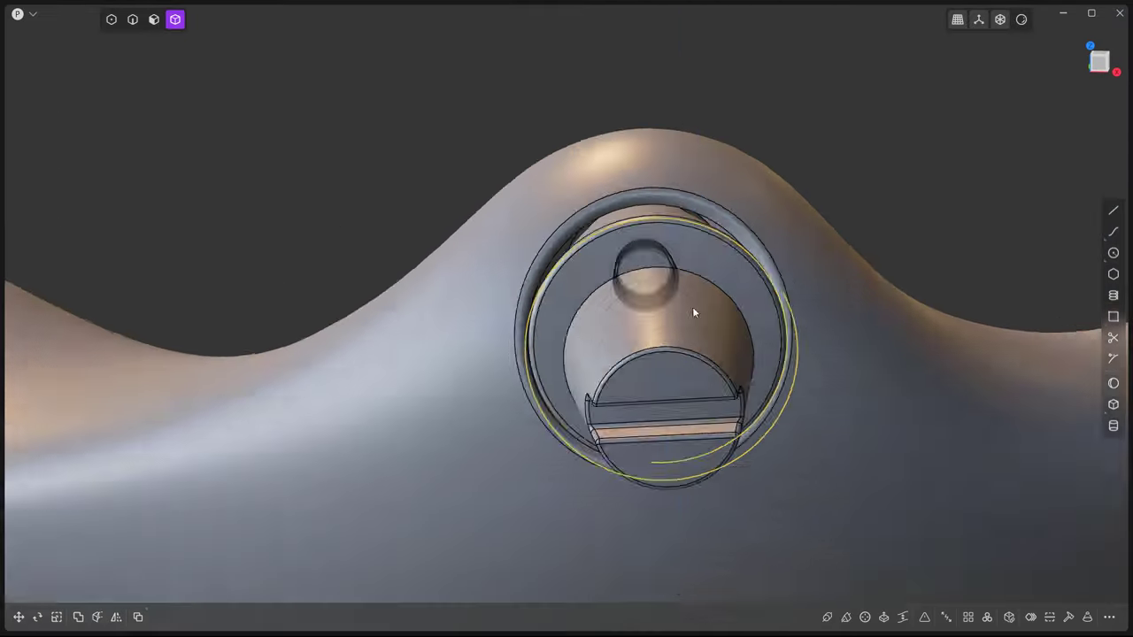
mouse_move(690, 310)
middle_mouse_down()
mouse_move(502, 293)
mouse_move(665, 371)
middle_mouse_up()
key("1")
scroll(665, 369, "down", 2)
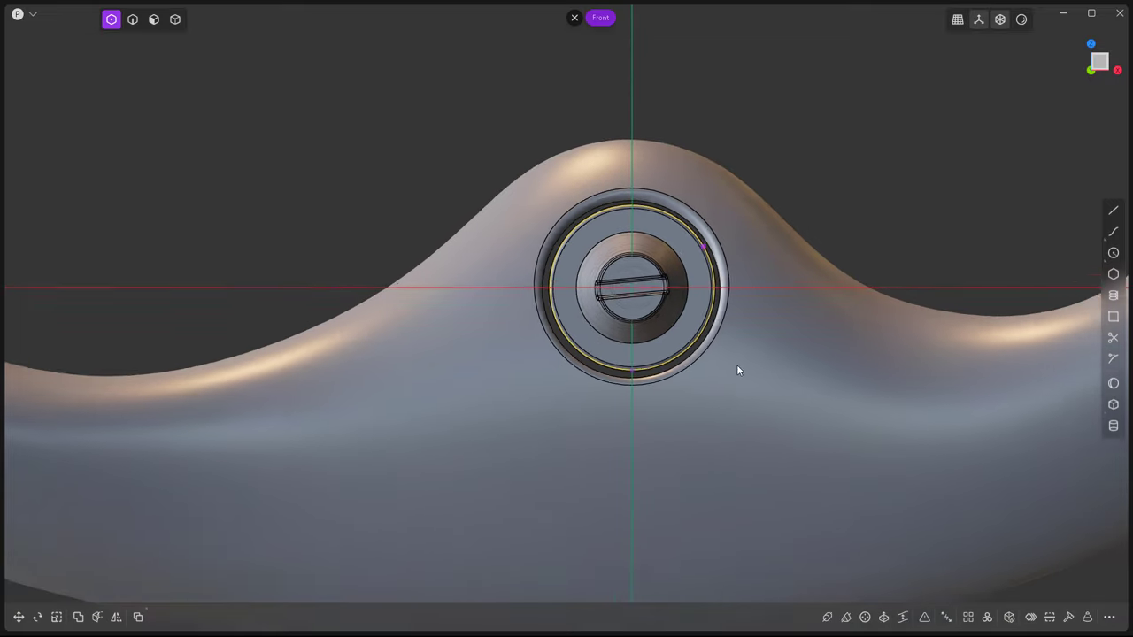
middle_click_drag(736, 365, 759, 397, "shift")
key("l")
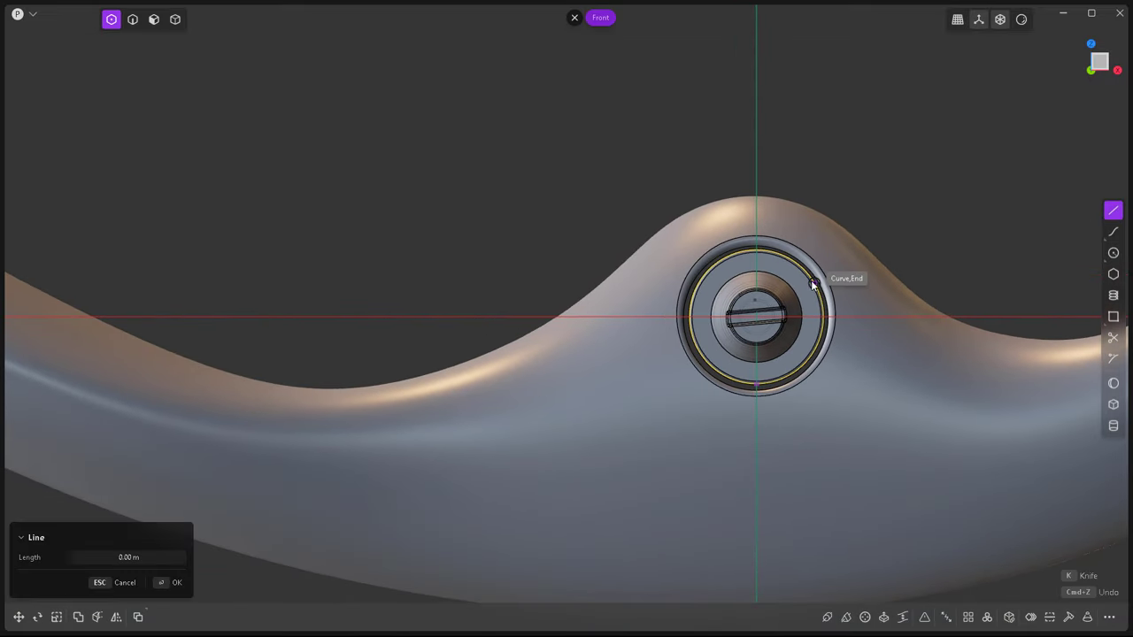
scroll(652, 152, "down", 2)
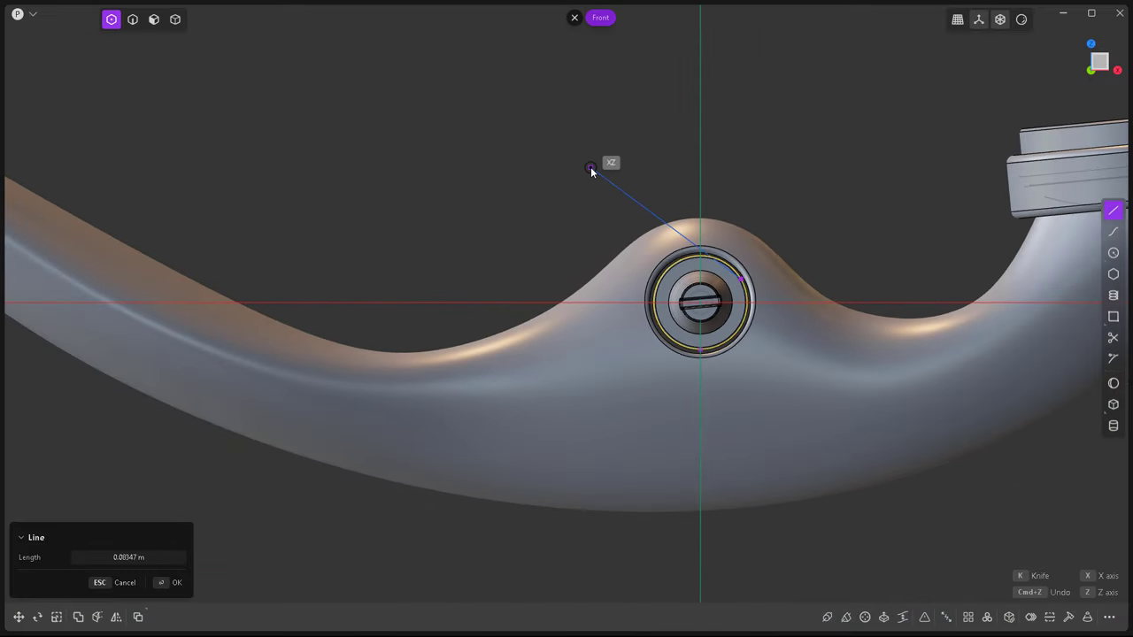
left_click(590, 166)
key("Escape")
scroll(704, 385, "down", 5)
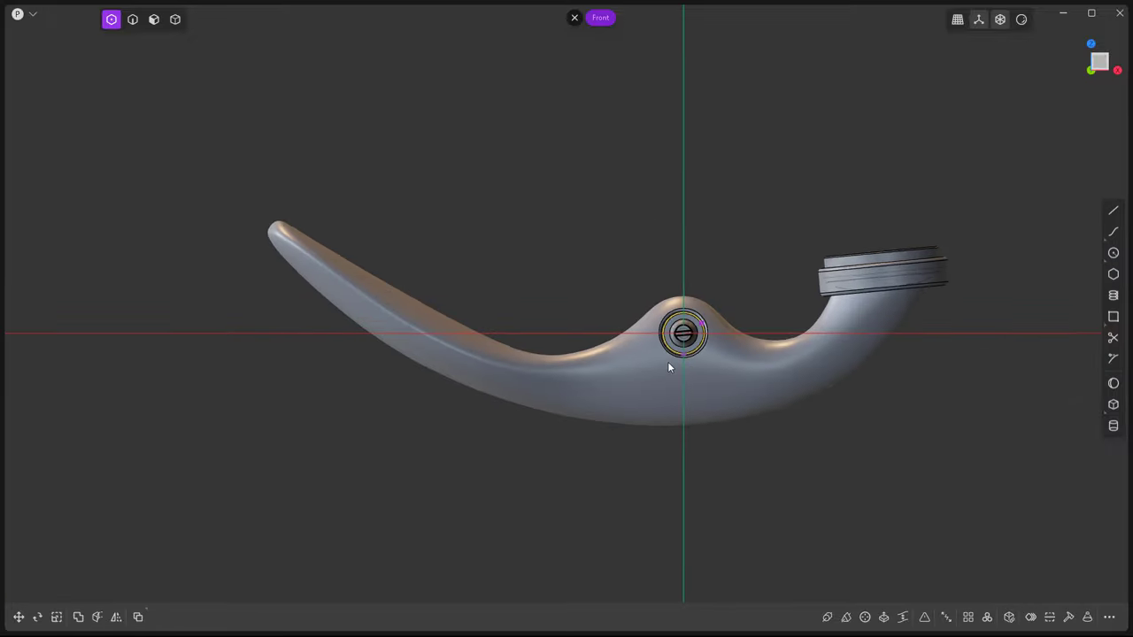
scroll(673, 366, "up", 5)
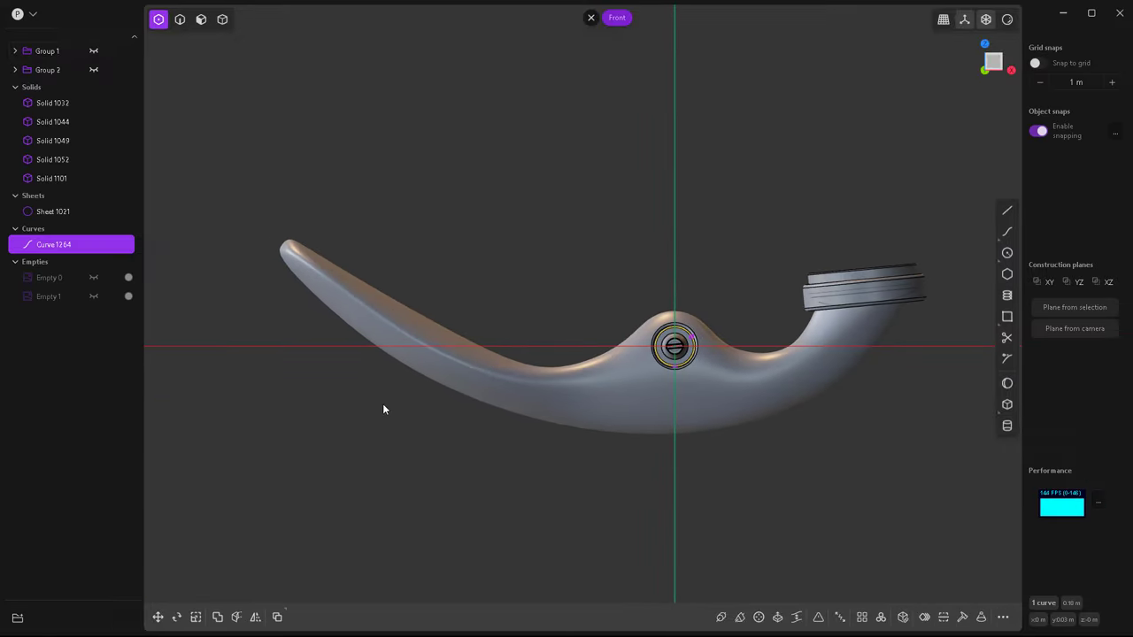
Move Solid 370 out of Group 1 into Solids and hide Group 1 to isolate the bent pipe.
left_click(93, 51)
scroll(882, 425, "down", 5)
scroll(882, 425, "down", 1)
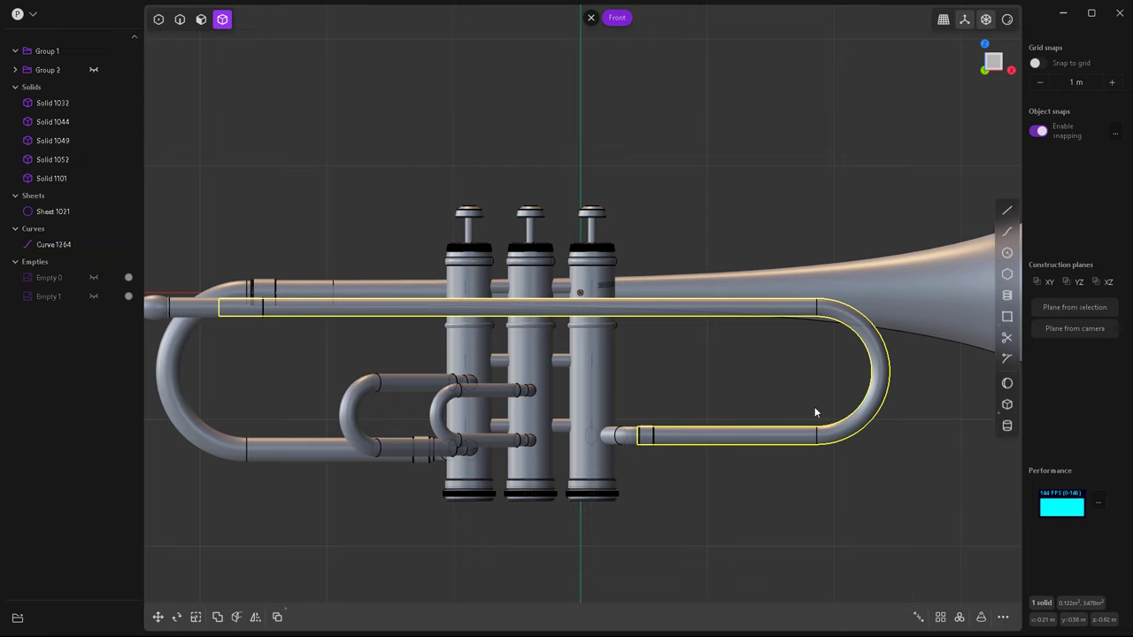
left_click(15, 50)
scroll(64, 210, "down", 3)
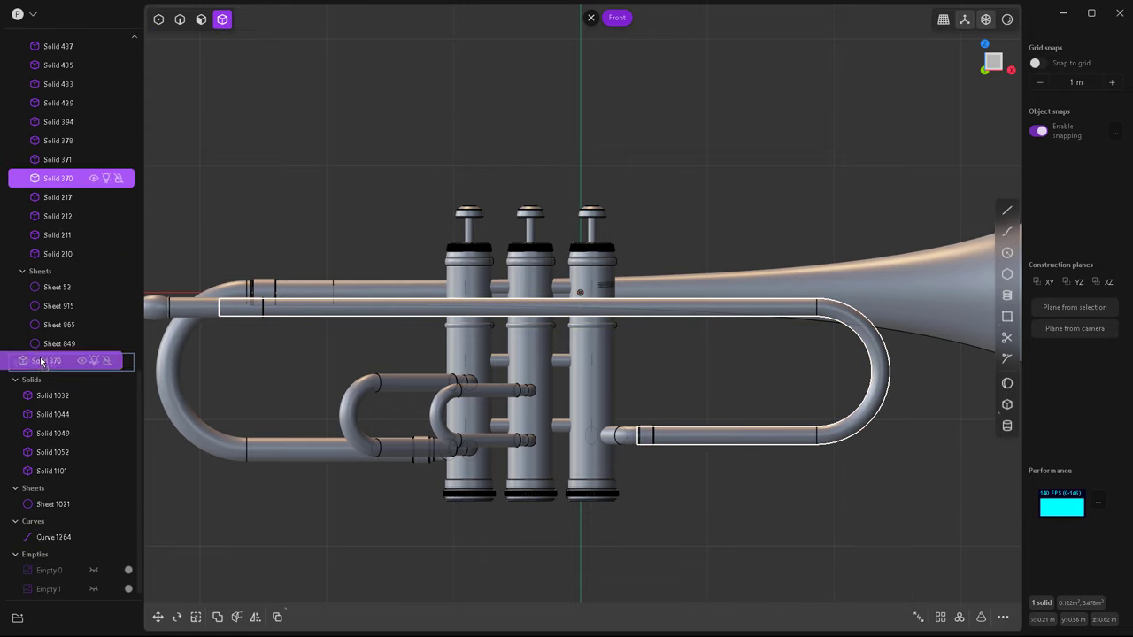
left_click_drag(42, 515, 53, 469)
scroll(63, 265, "up", 5)
left_click(15, 51)
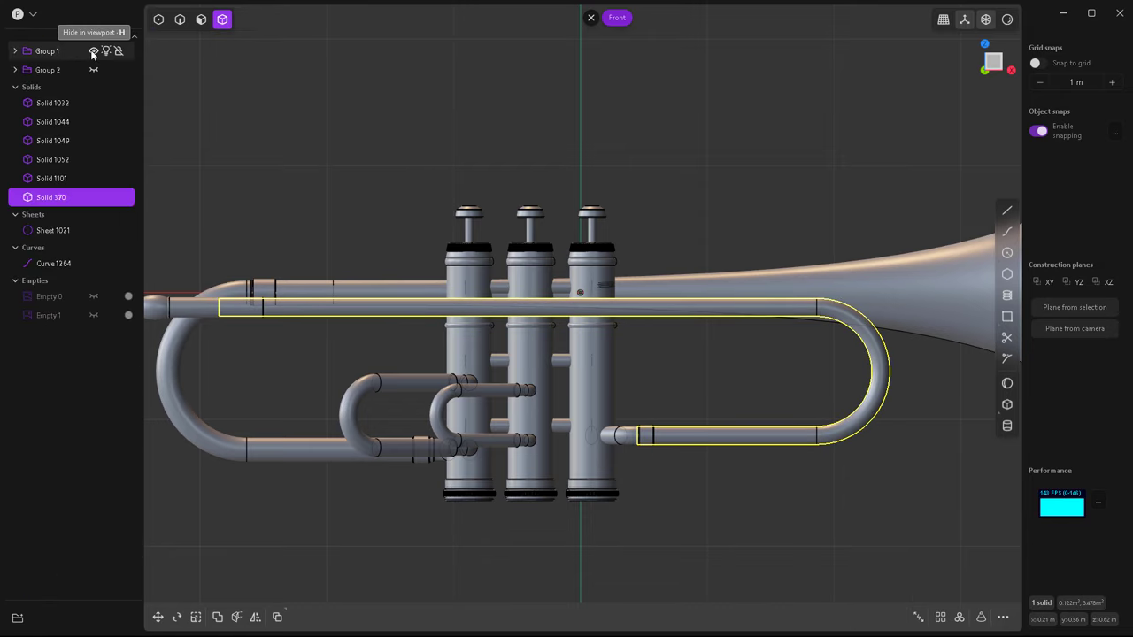
scroll(770, 402, "up", 2)
scroll(886, 466, "down", 2)
scroll(887, 466, "up", 1)
Duplicate the bent pipe, stand it upright at 90°, tilt it about 30°, and place it near the lever.
key("ctrl+d")
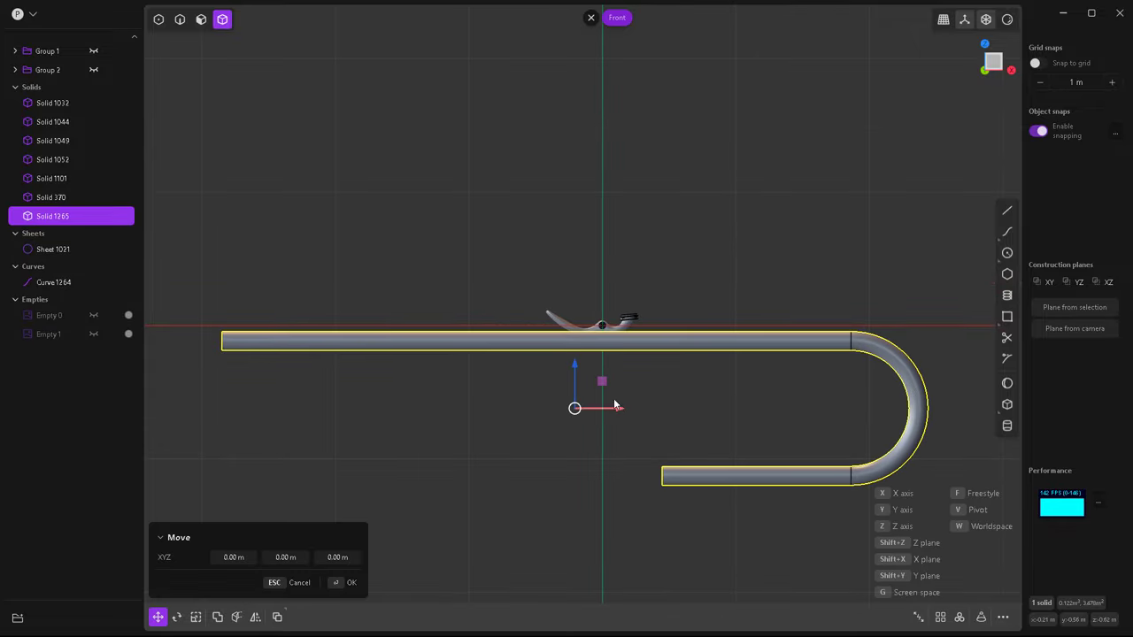
key("r")
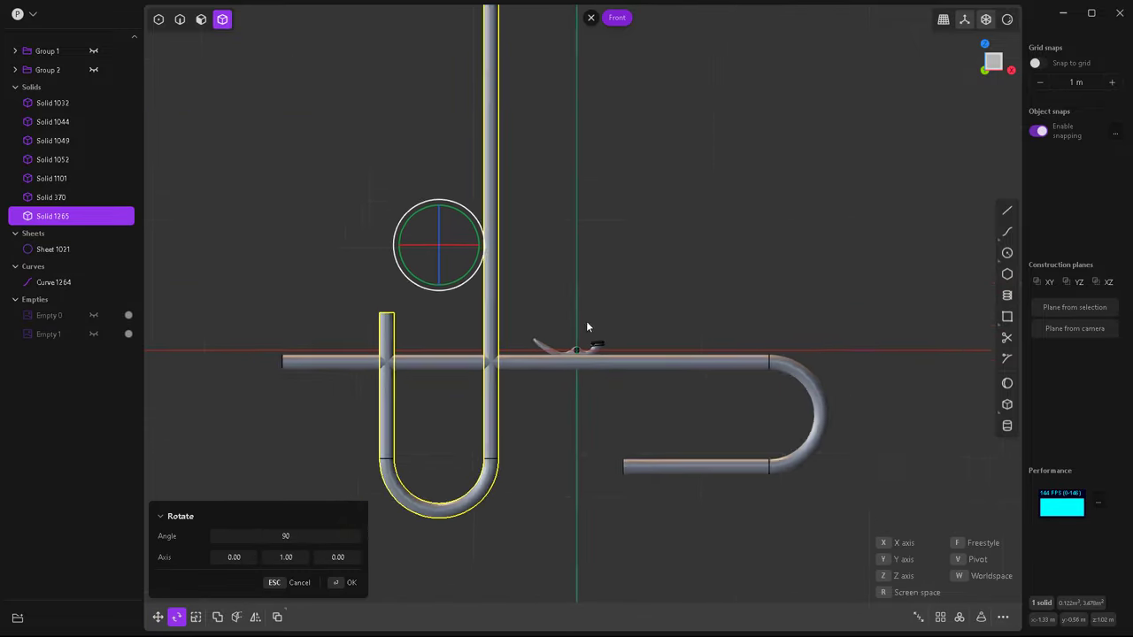
scroll(585, 320, "up", 2)
left_click(397, 200)
scroll(602, 364, "down", 2)
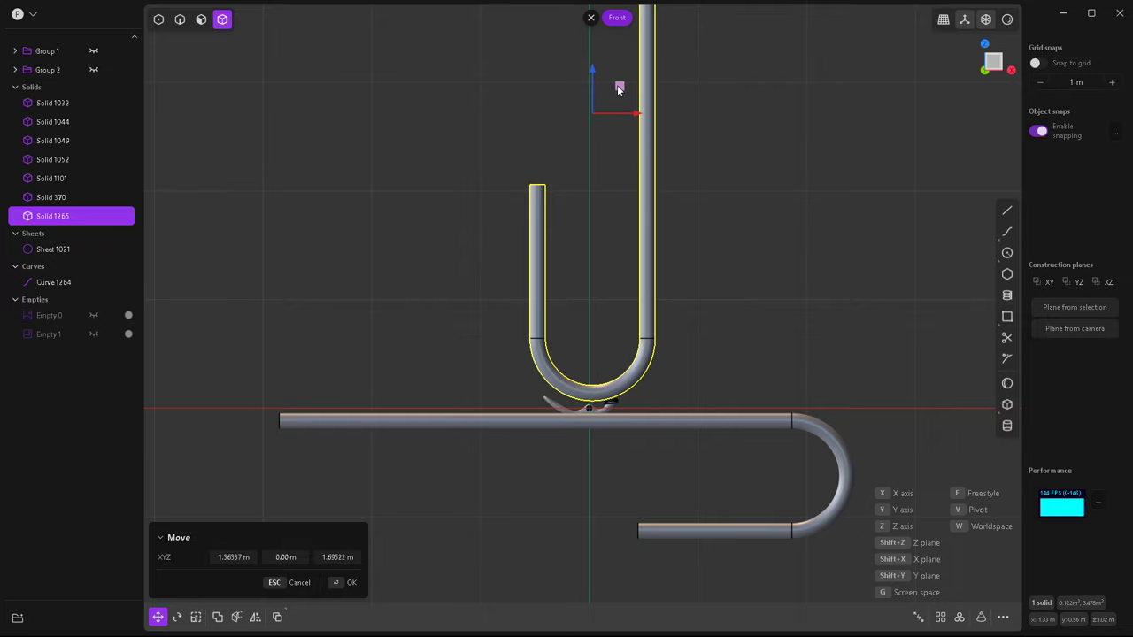
key("r")
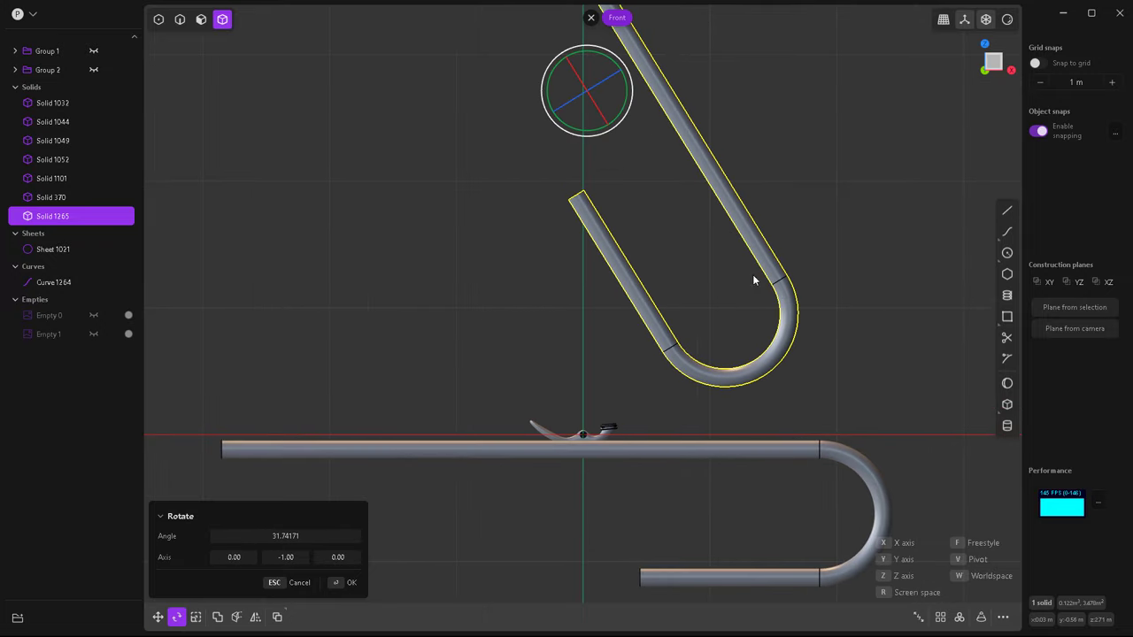
left_click(752, 276)
key("g")
left_click(543, 93)
Rotate the copy slightly about its upper pipe end and position it just above the lever.
scroll(576, 389, "up", 1)
scroll(575, 390, "up", 2)
key("r")
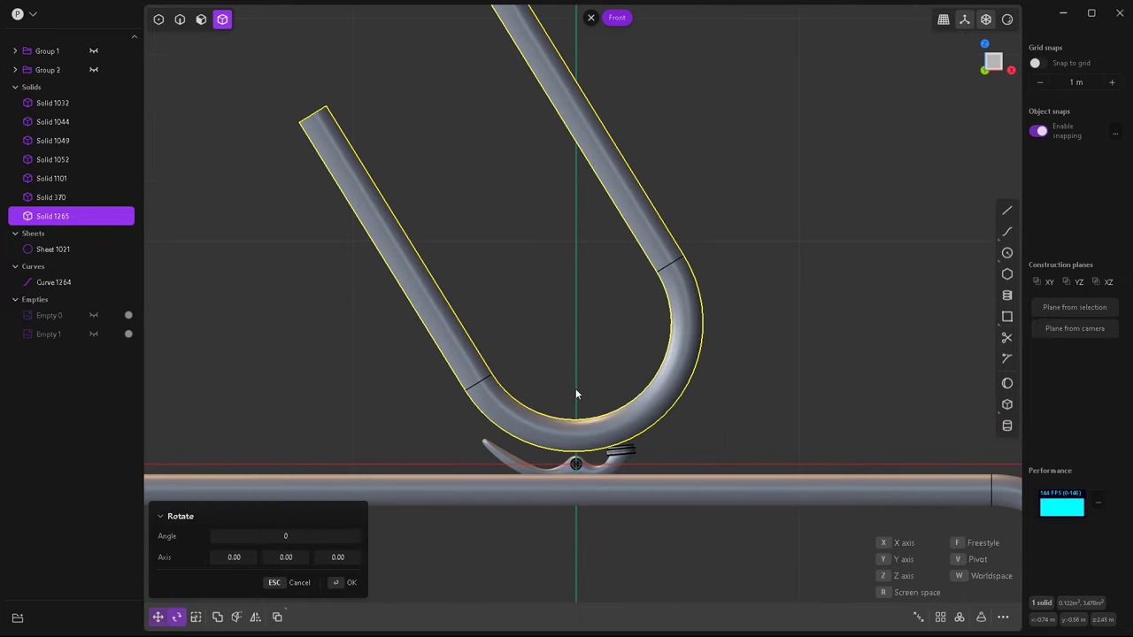
left_click(313, 115)
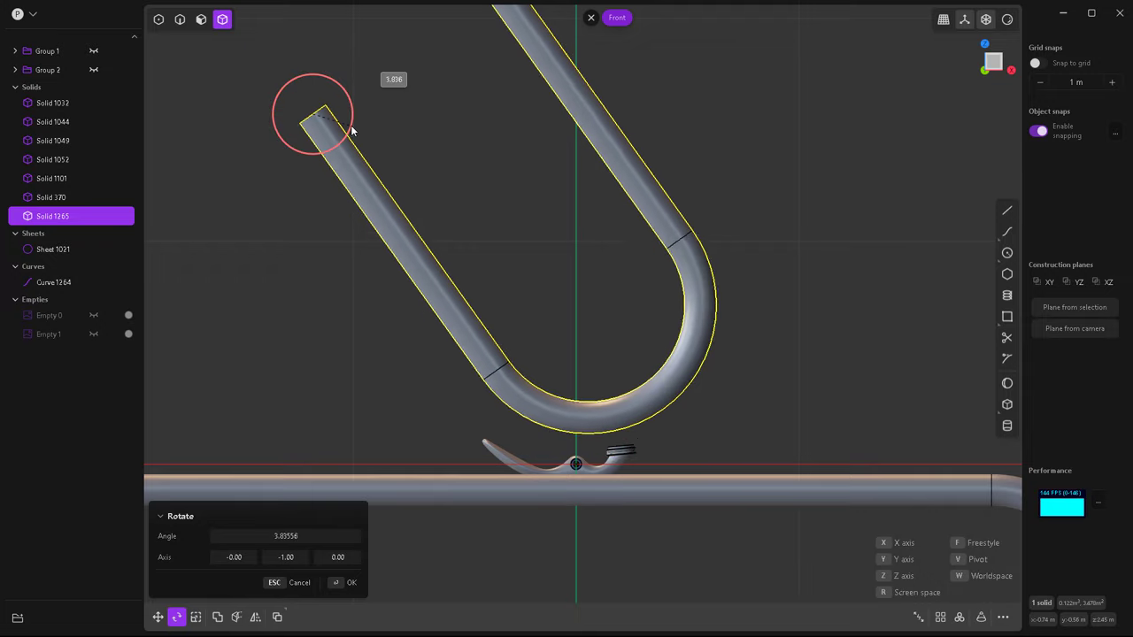
left_click(473, 172)
key("g")
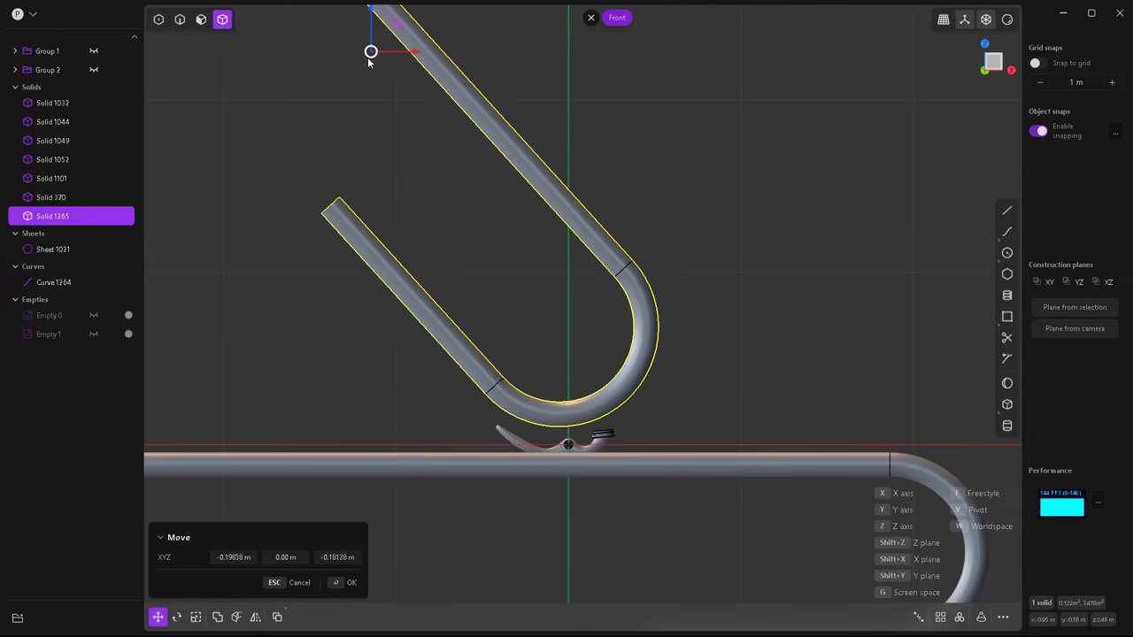
scroll(570, 425, "up", 2)
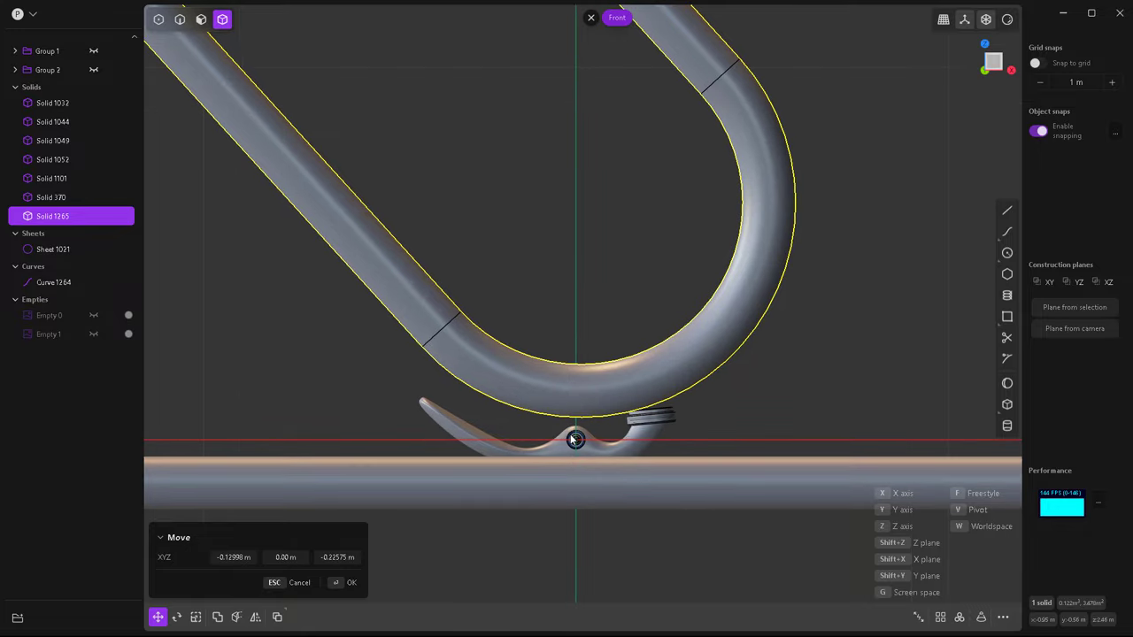
scroll(568, 418, "down", 2)
left_click(535, 314)
key("r")
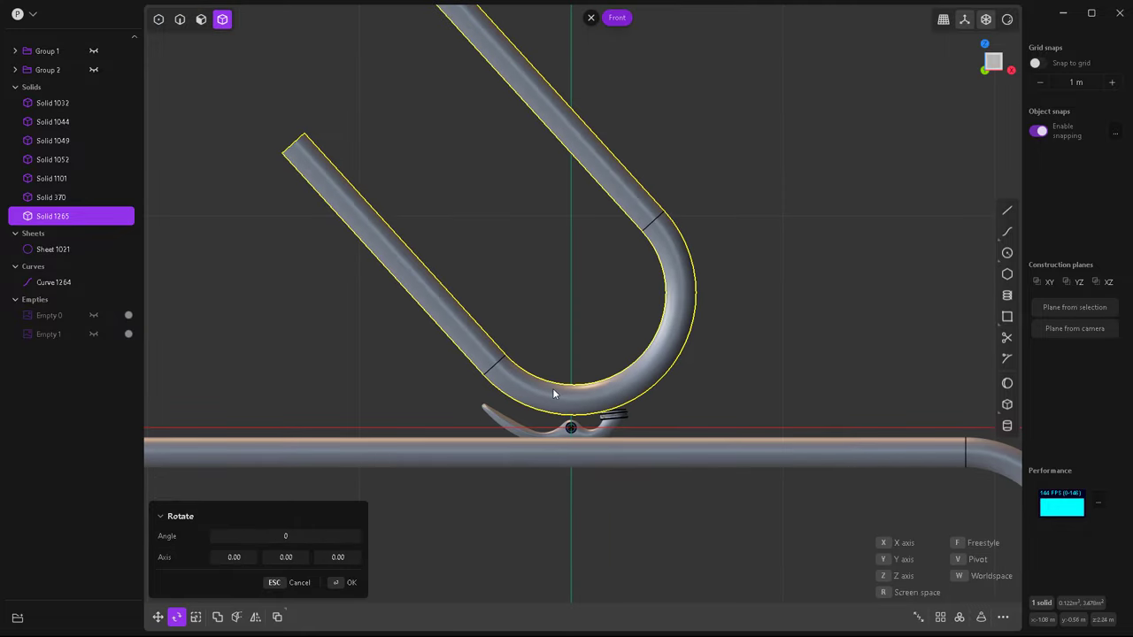
scroll(552, 387, "up", 2)
scroll(583, 426, "up", 3)
key("Escape")
Delete the original pipe, Solid 370.
left_click(50, 196)
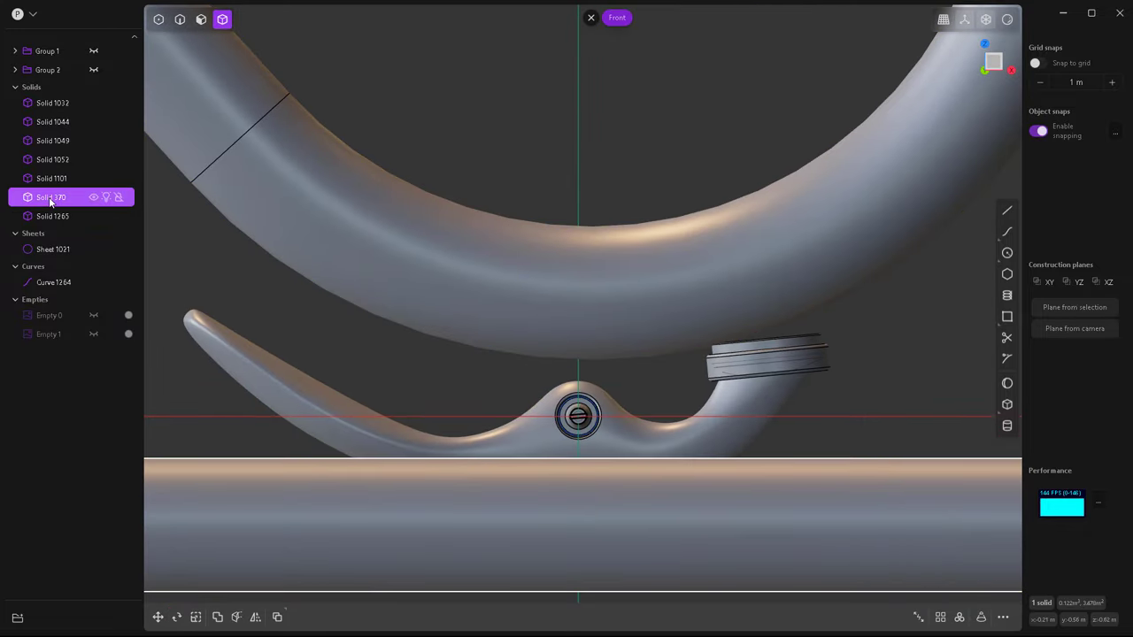
key("Delete")
scroll(619, 442, "down", 2)
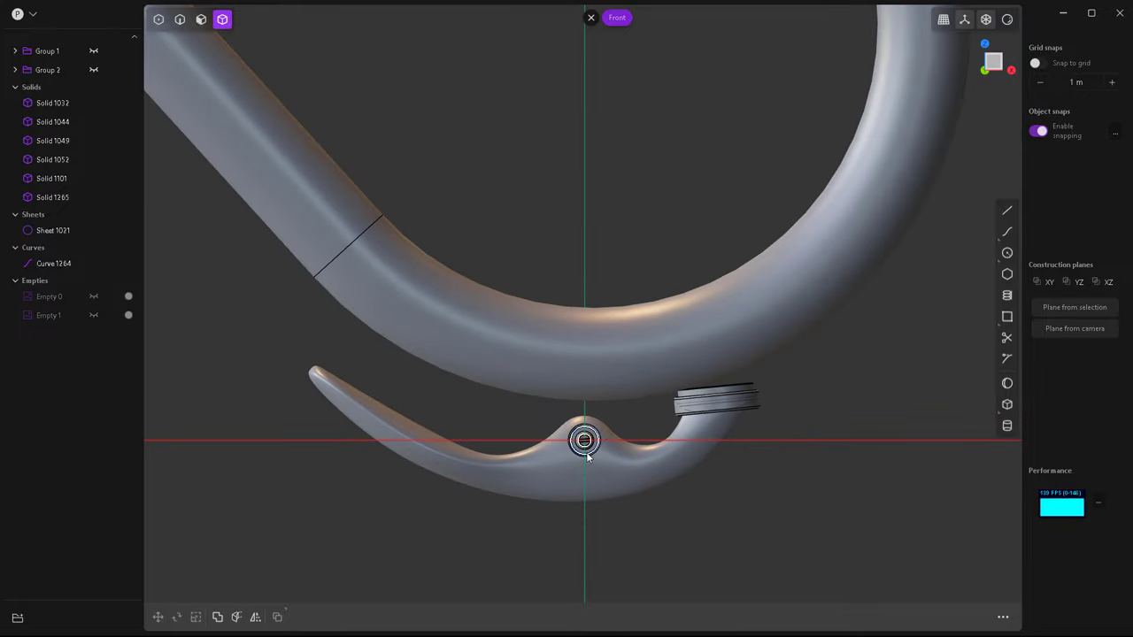
Draw a straight line out from the lever's screw and try adjusting its outer endpoint along Z.
scroll(588, 443, "up", 5)
left_click(663, 347)
scroll(668, 344, "down", 1)
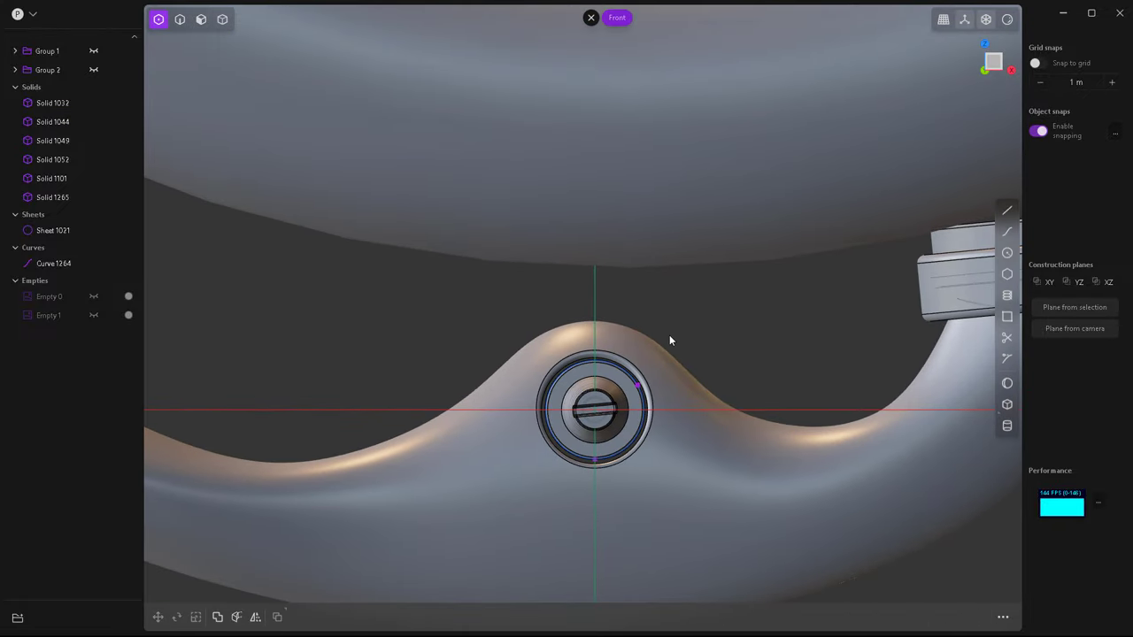
left_click(1007, 212)
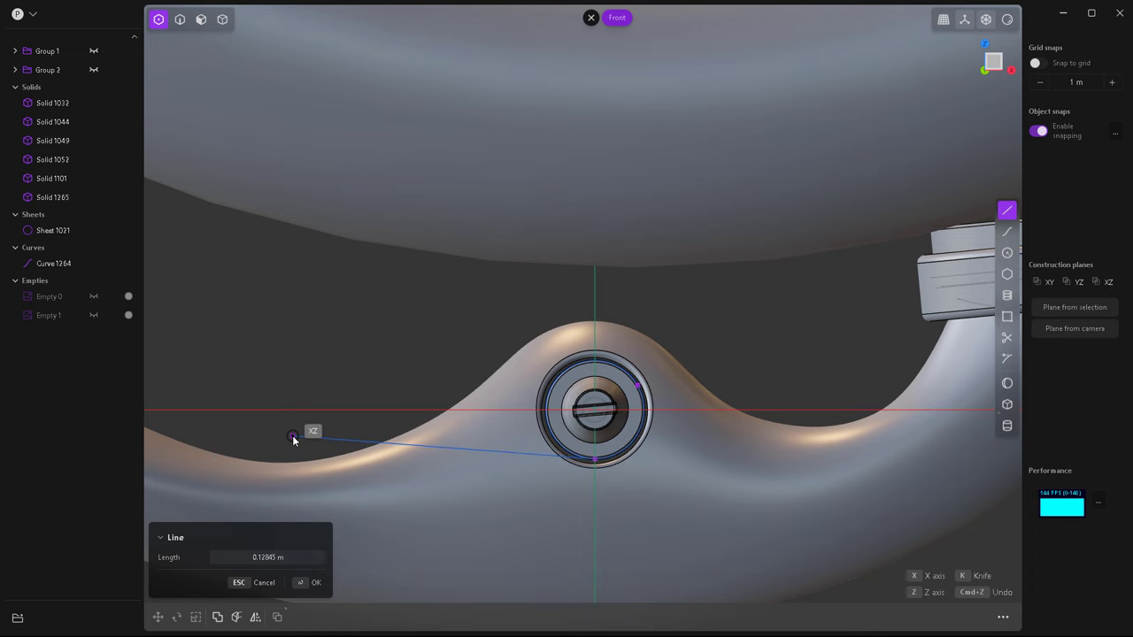
left_click(292, 436)
scroll(506, 477, "up", 2)
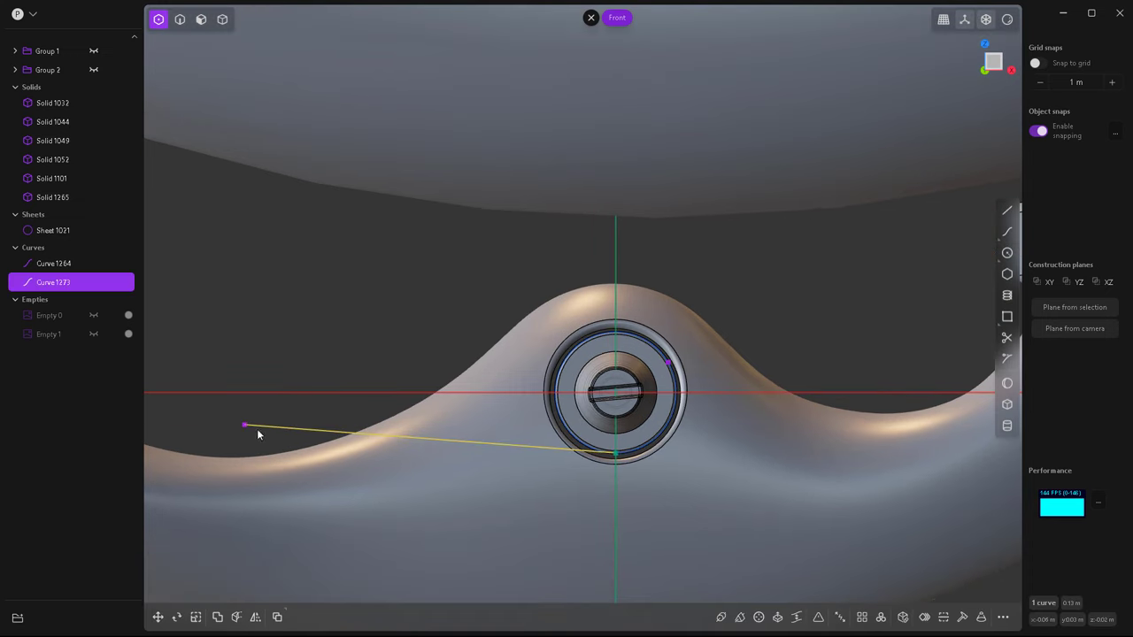
left_click(245, 425)
key("g")
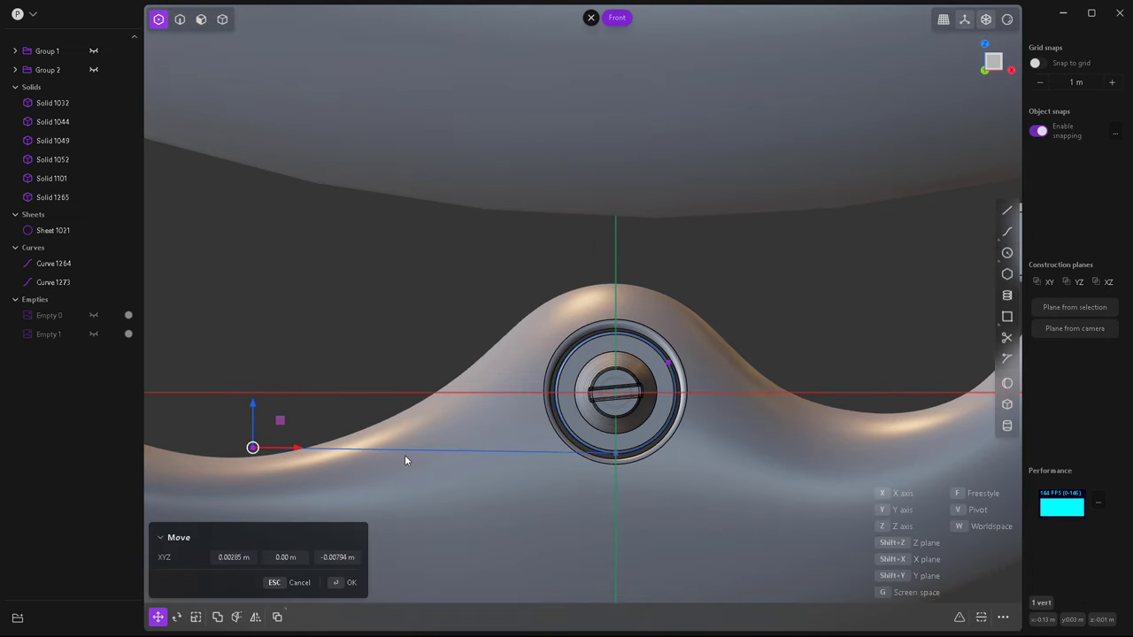
key("z")
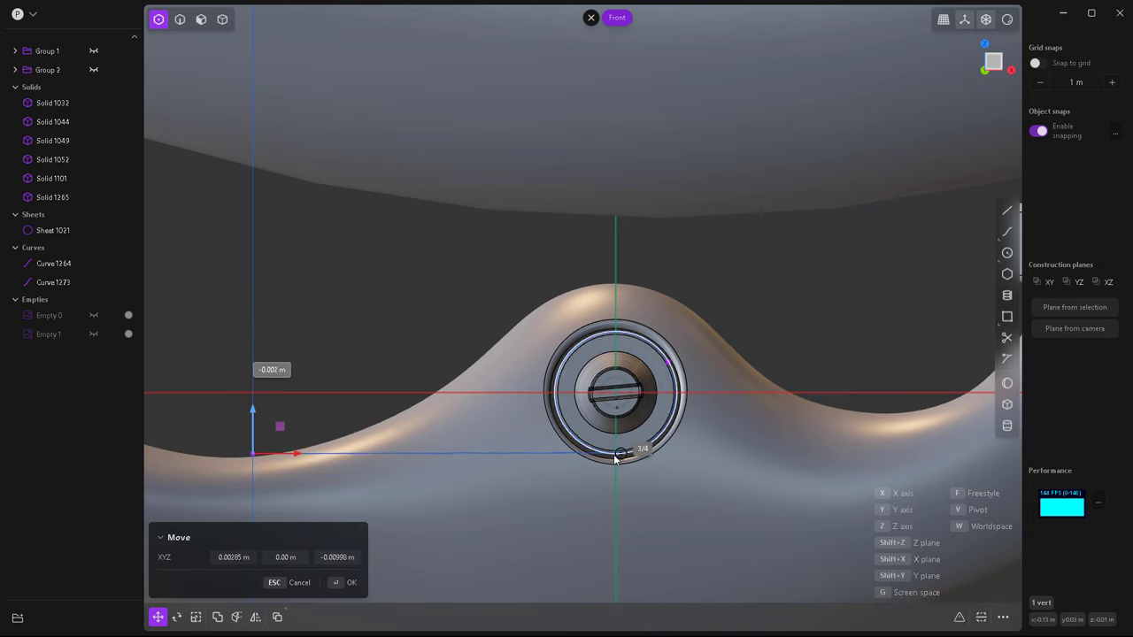
key("Escape")
key("g")
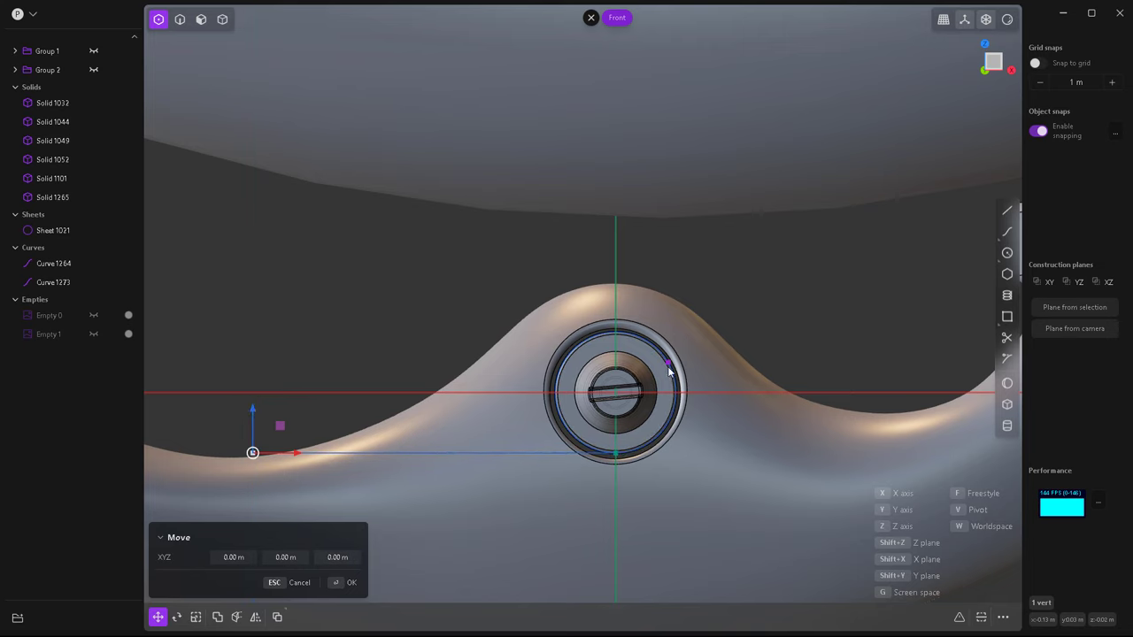
key("Escape")
Draw a second line from the circle edge to above the screw, shifting two vertices slightly along Y.
key("l")
left_click(668, 363)
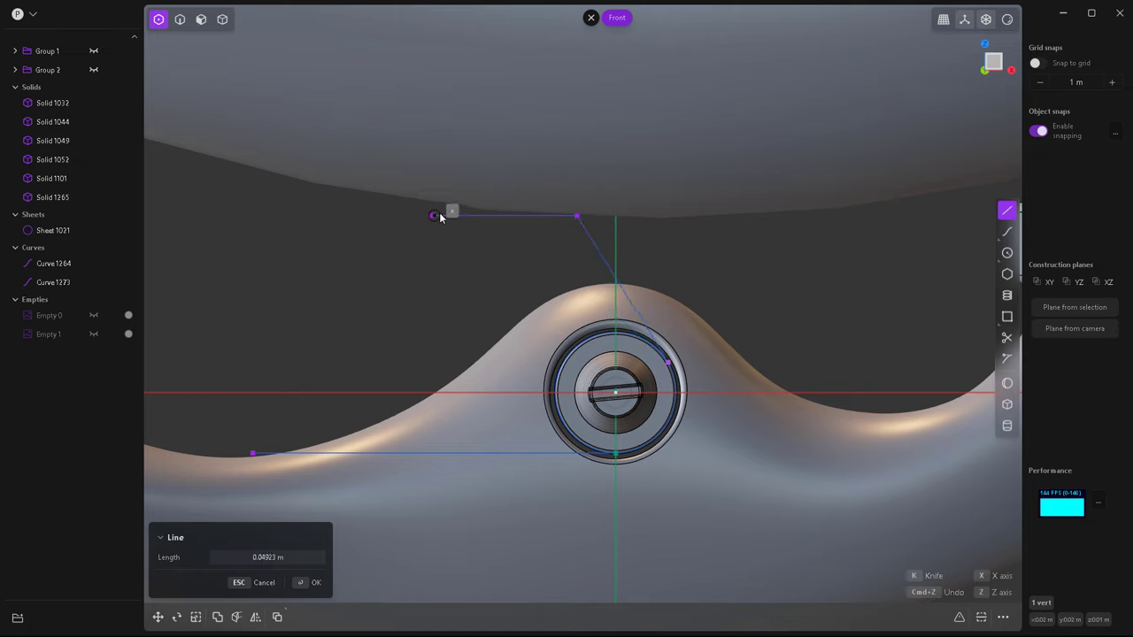
left_click(384, 212)
key("Return")
mouse_move(384, 213)
middle_mouse_down()
mouse_move(571, 500)
mouse_move(635, 443)
mouse_move(649, 315)
mouse_move(563, 403)
mouse_move(492, 367)
middle_mouse_up()
left_click(555, 370)
left_click_drag(492, 345, 492, 314)
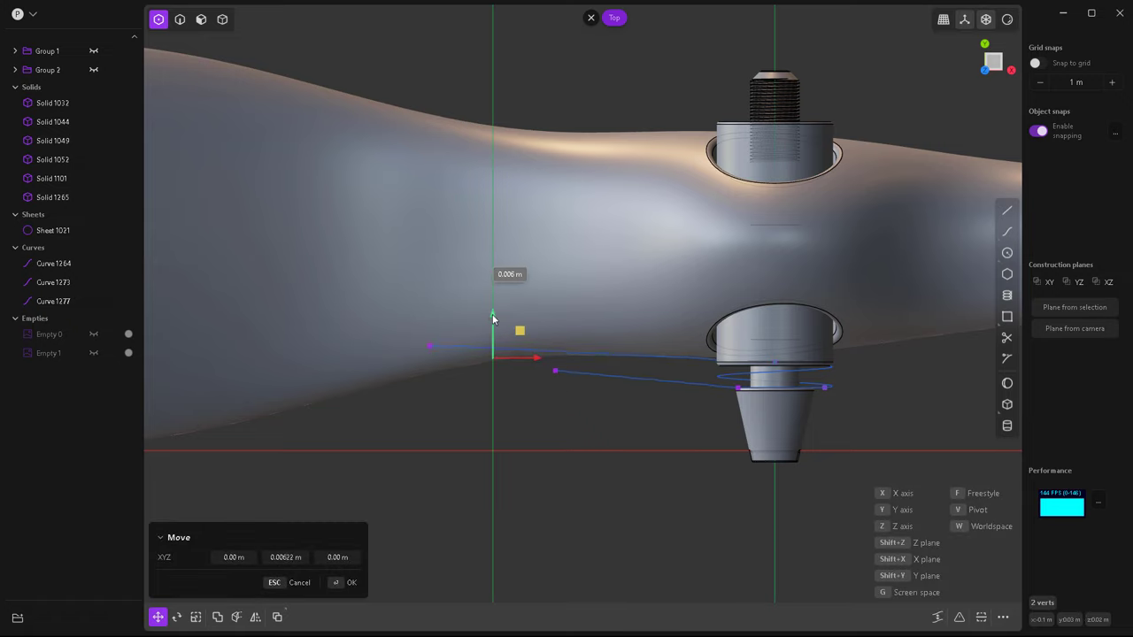
left_click(581, 452)
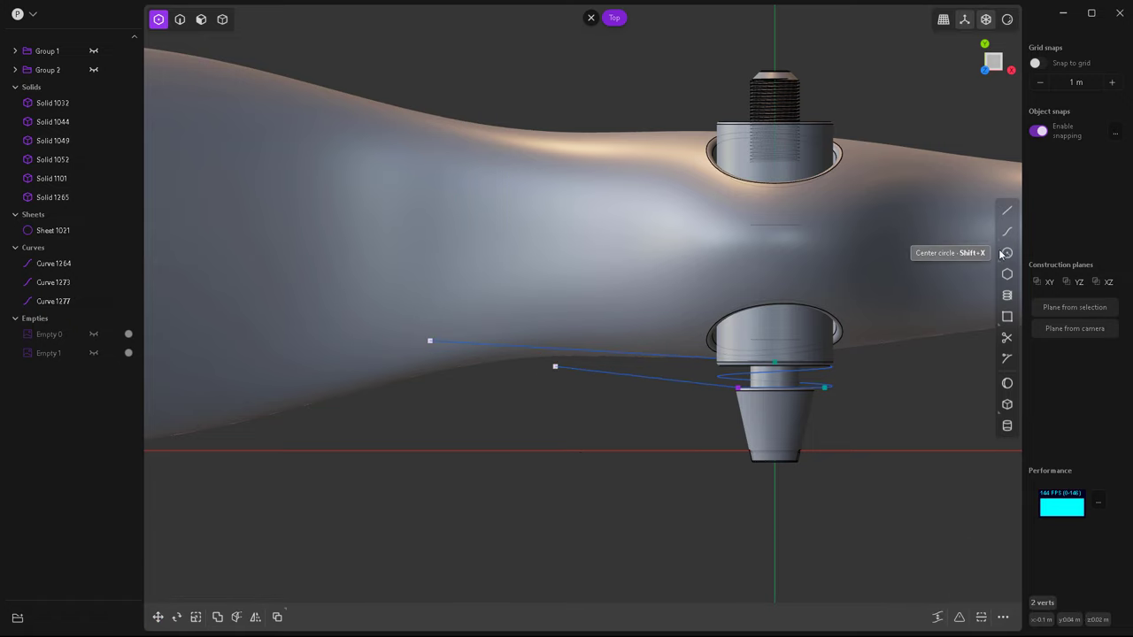
scroll(606, 350, "down", 5)
scroll(668, 408, "up", 1)
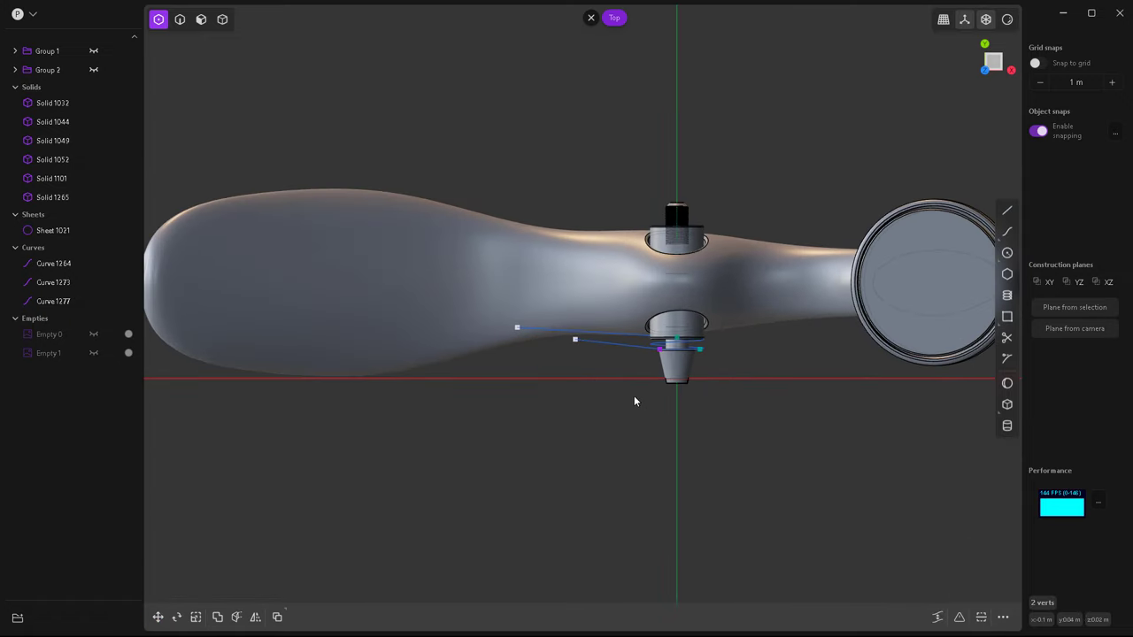
scroll(593, 334, "up", 3)
mouse_move(619, 336)
middle_mouse_down()
mouse_move(662, 351)
mouse_move(792, 286)
middle_mouse_up()
Make the model opaque and join Curve 1277 into Curve 1264.
key("2")
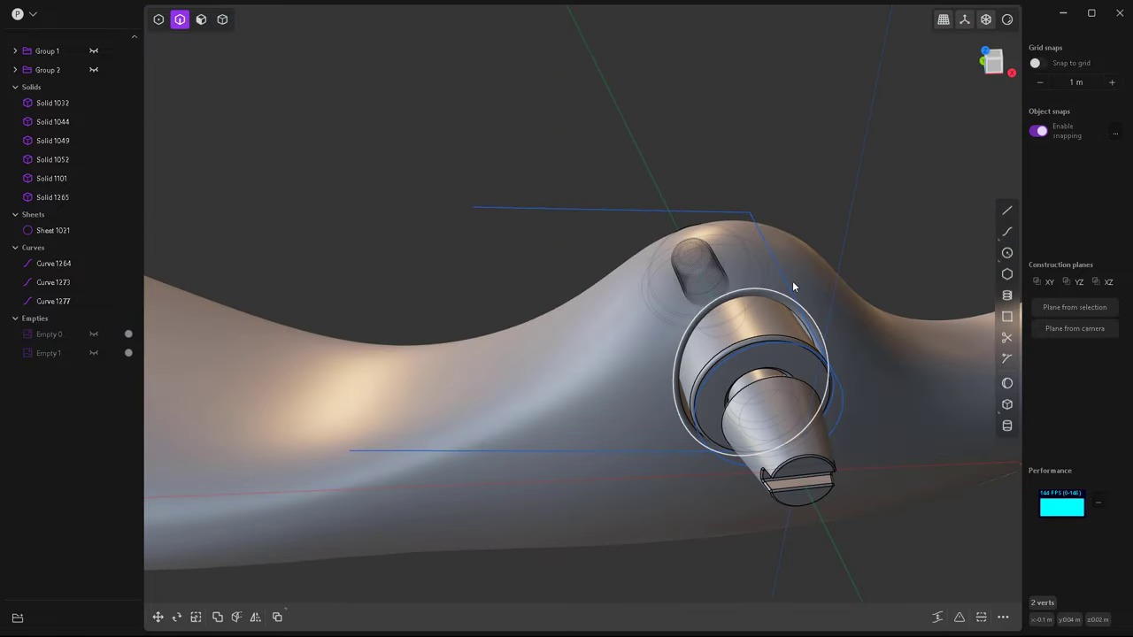
left_click(990, 22)
left_click(838, 379)
left_click(838, 378, "shift")
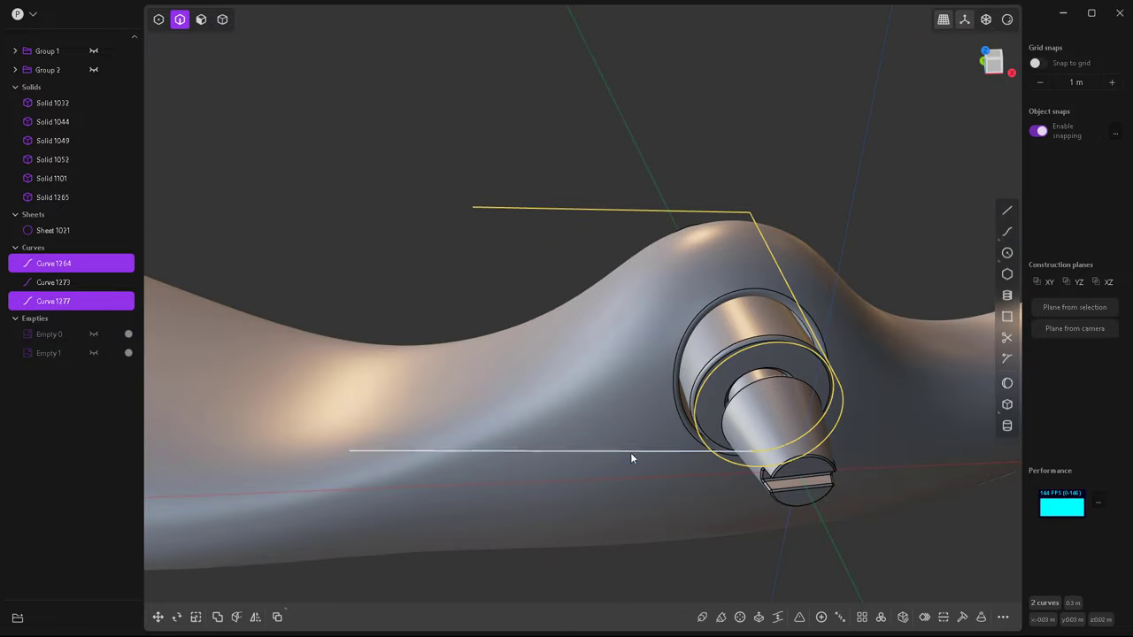
left_click(828, 619)
key("1")
mouse_move(700, 303)
middle_mouse_down()
mouse_move(782, 210)
mouse_move(718, 241)
mouse_move(823, 378)
middle_mouse_up()
scroll(522, 366, "up", 2)
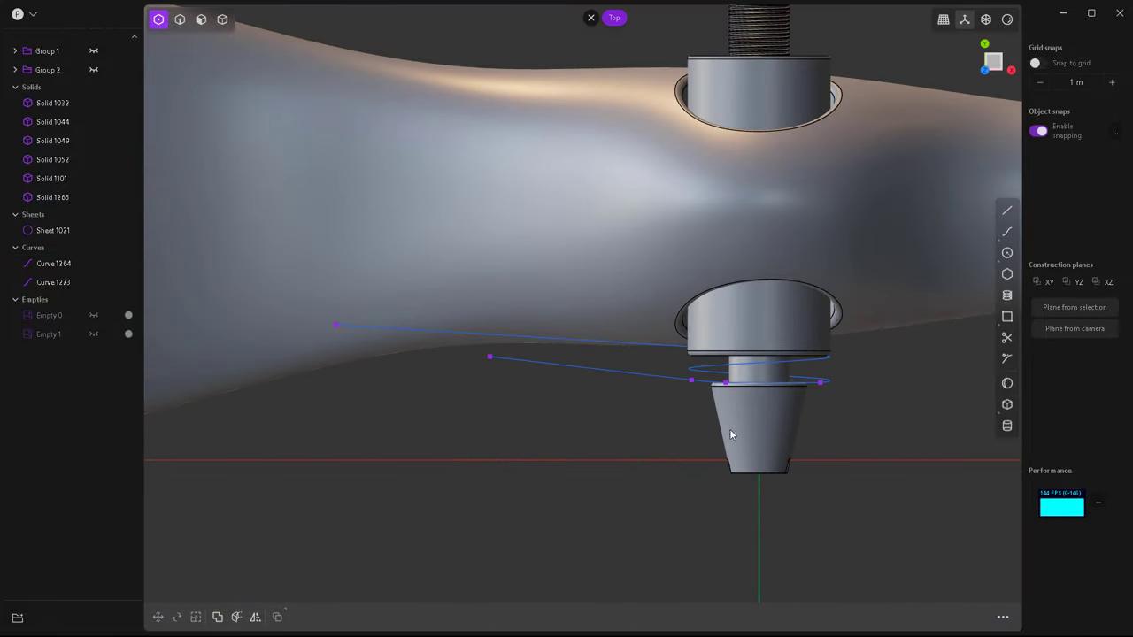
scroll(688, 392, "up", 5)
scroll(689, 398, "down", 5)
mouse_move(688, 397)
middle_mouse_down()
mouse_move(537, 369)
mouse_move(592, 396)
middle_mouse_up()
Join Curve 1273 into Curve 1264.
scroll(593, 397, "down", 2)
key("2")
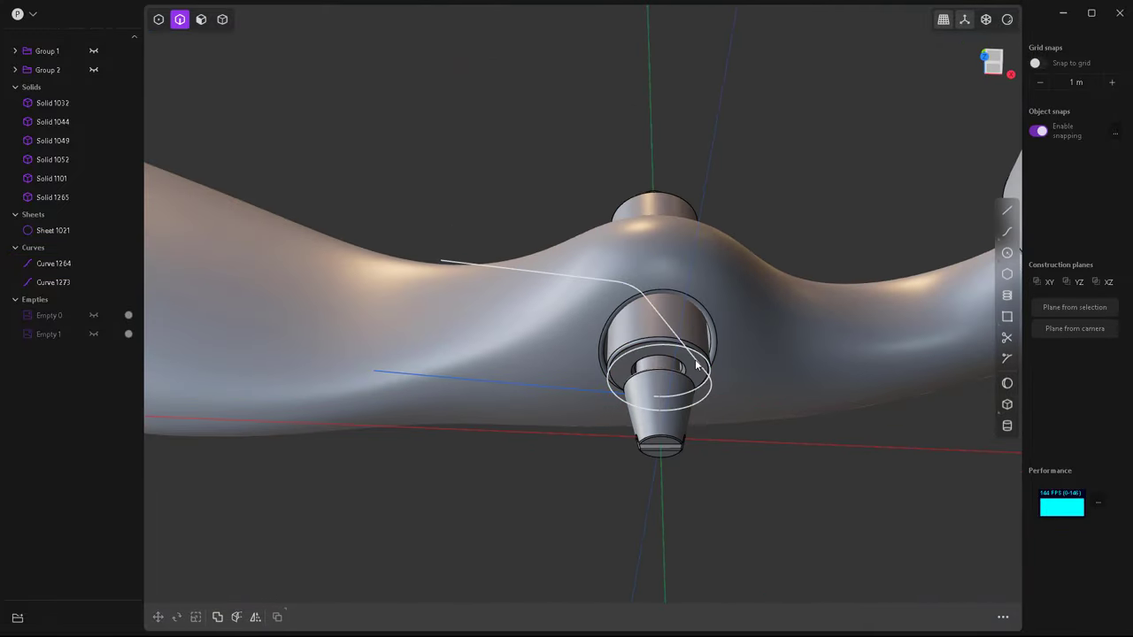
left_click(593, 396, "shift")
left_click(840, 617)
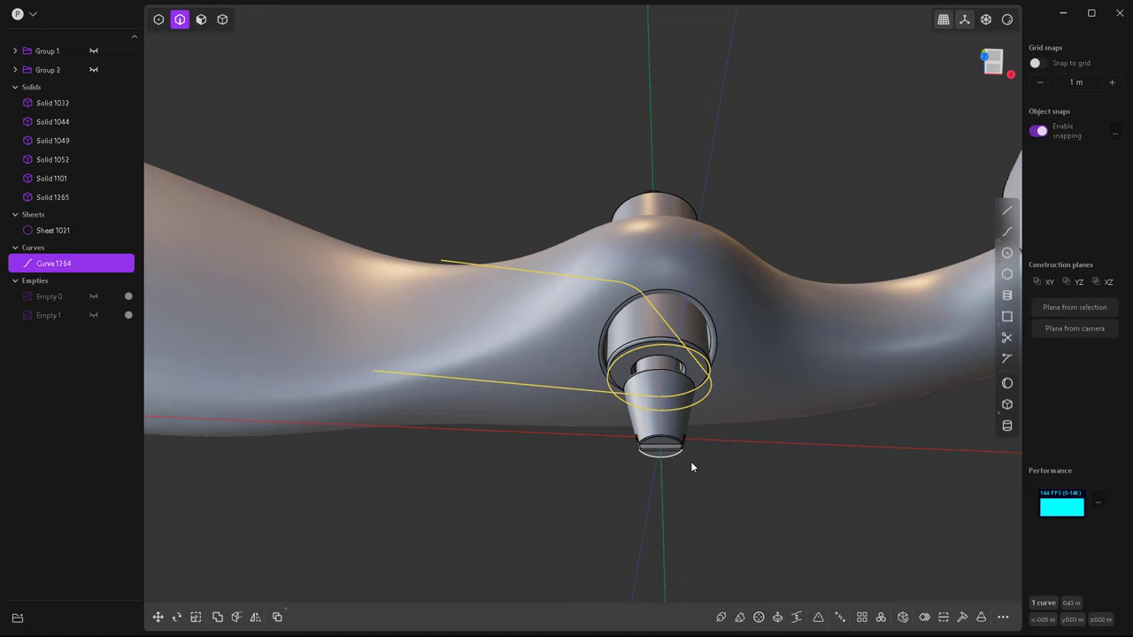
middle_click_drag(690, 461, 713, 492)
Slide the hub cylinder Solid 1044 down below the hub.
key("4")
left_click(662, 328)
key("g")
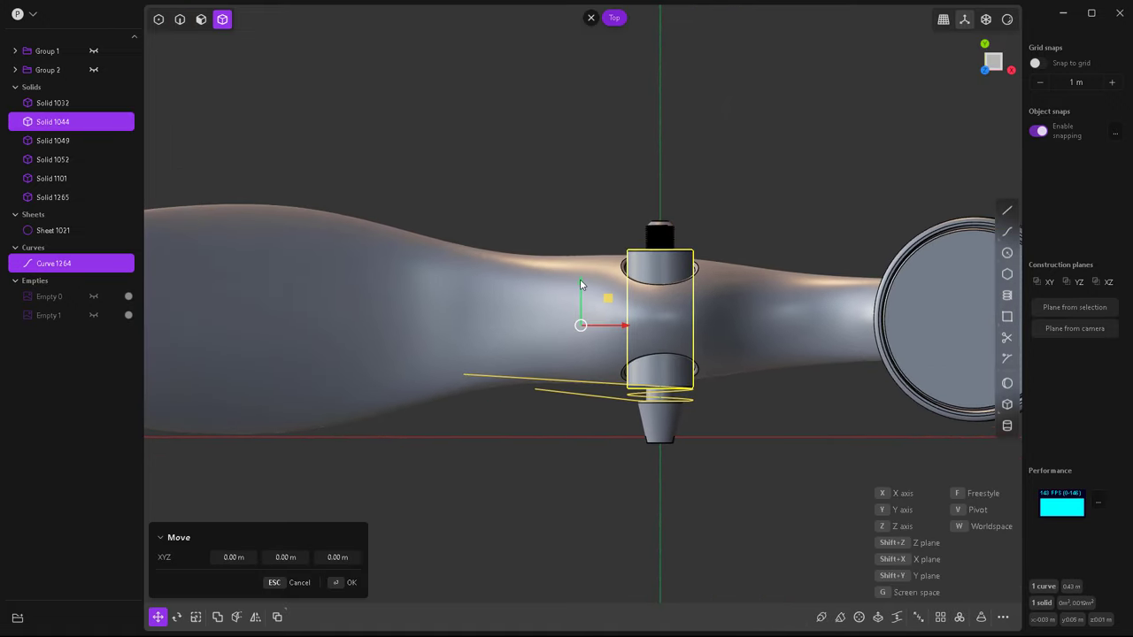
left_click_drag(580, 286, 662, 553)
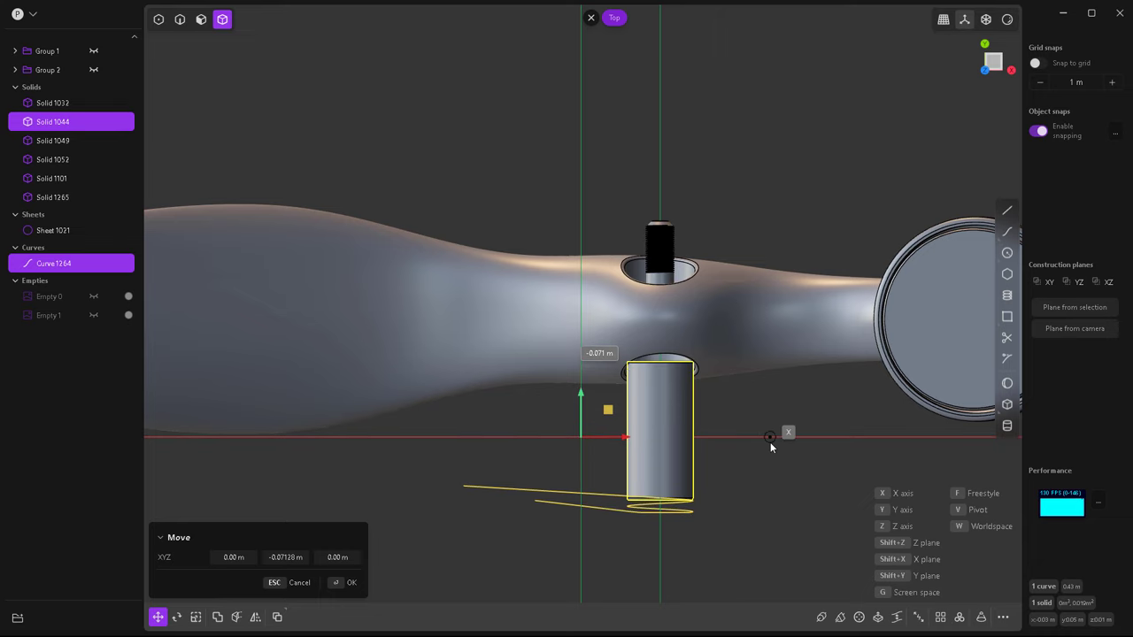
Mirror the zigzag wire curve to the upper side.
left_click(662, 552)
key("2")
left_click(653, 509)
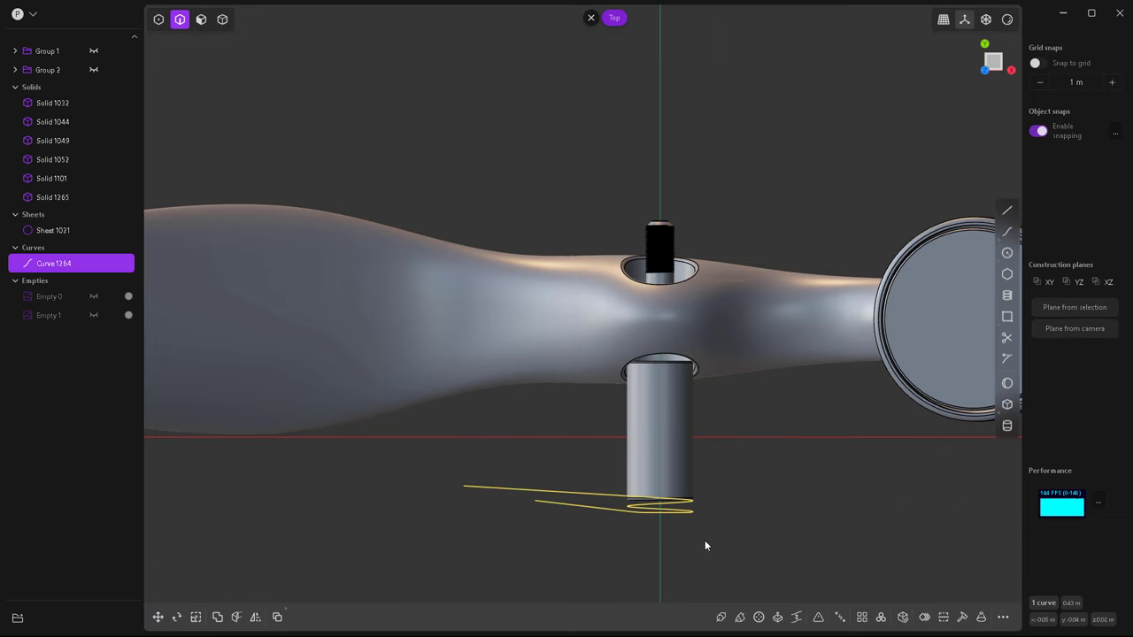
key("alt+x")
left_click(659, 466)
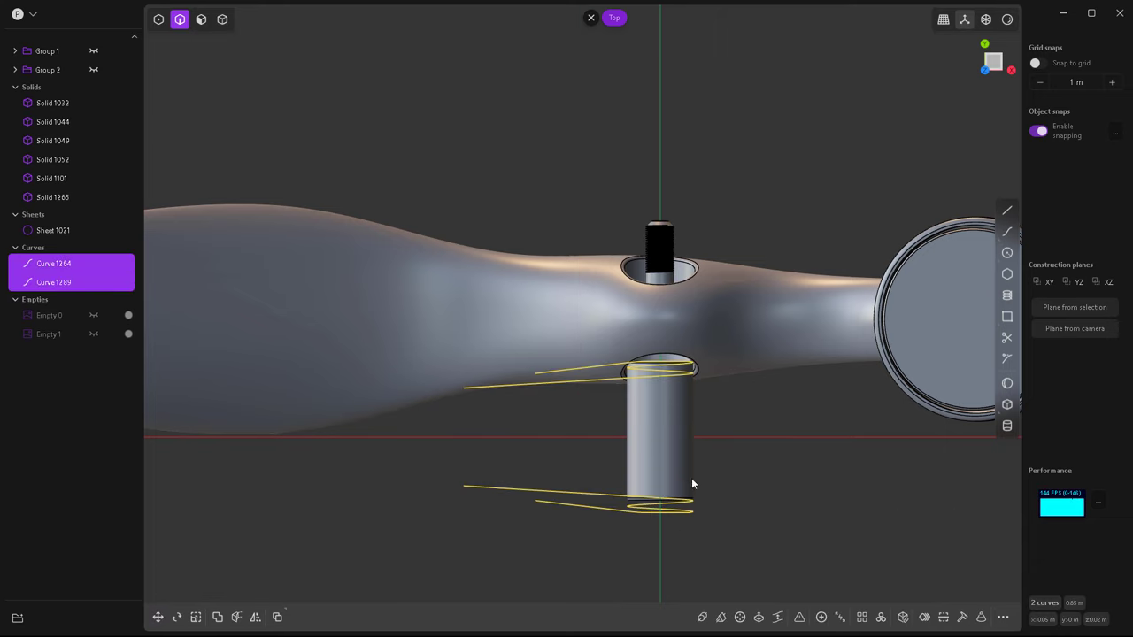
Lower the valve cylinder slightly and start moving the zigzag wire curve toward its base.
key("4")
left_click(669, 441)
key("g")
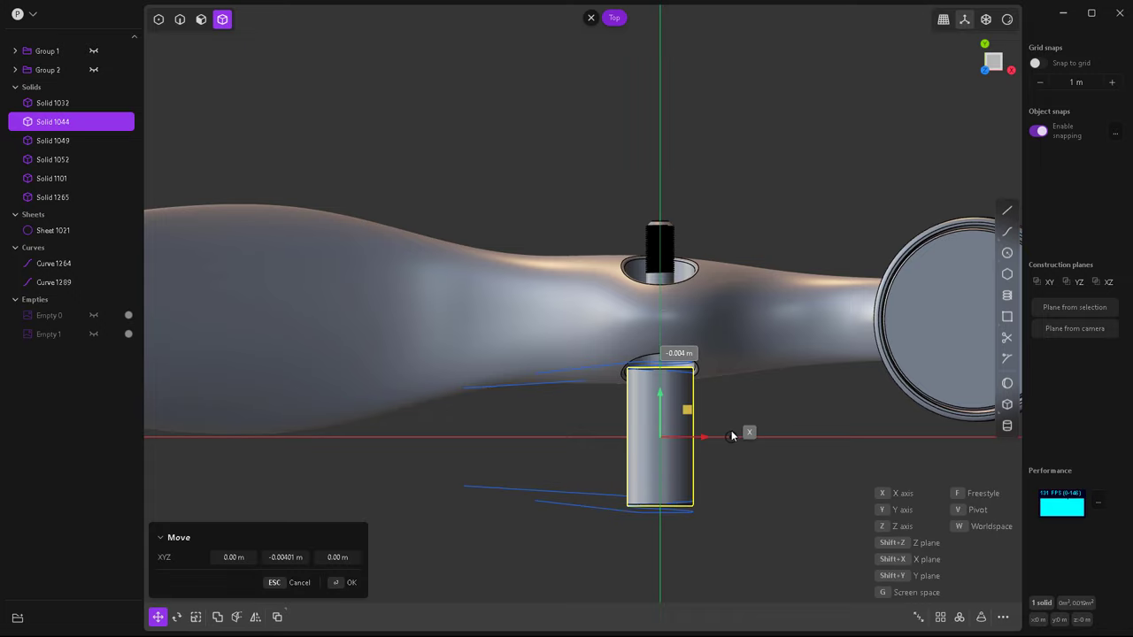
left_click(667, 430)
key("2")
left_click(576, 492)
key("g")
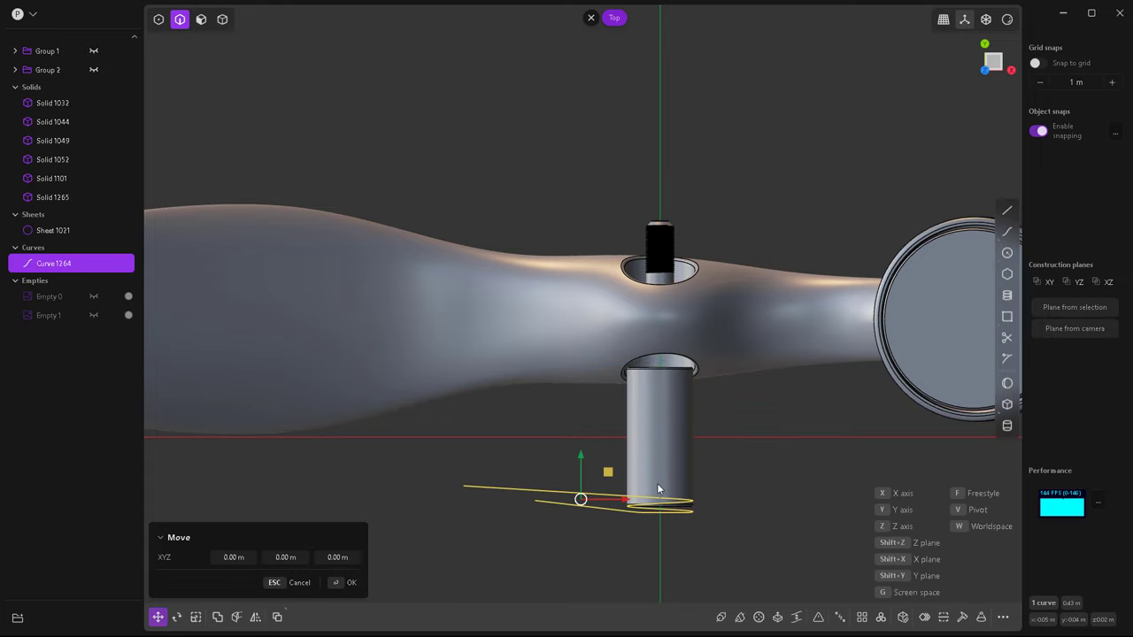
scroll(556, 420, "up", 5)
Place the curve at the cylinder's base, mirror it, and add a mirrored pair of vertical lines.
left_click(437, 384)
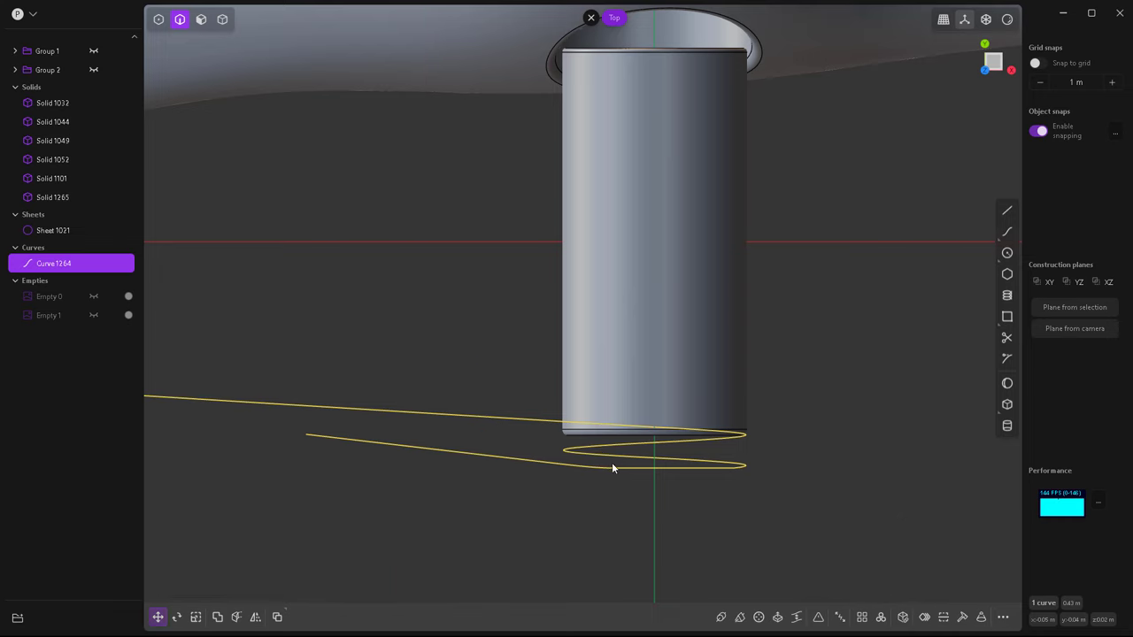
scroll(612, 462, "down", 3)
key("alt+x")
left_click(652, 370)
key("l")
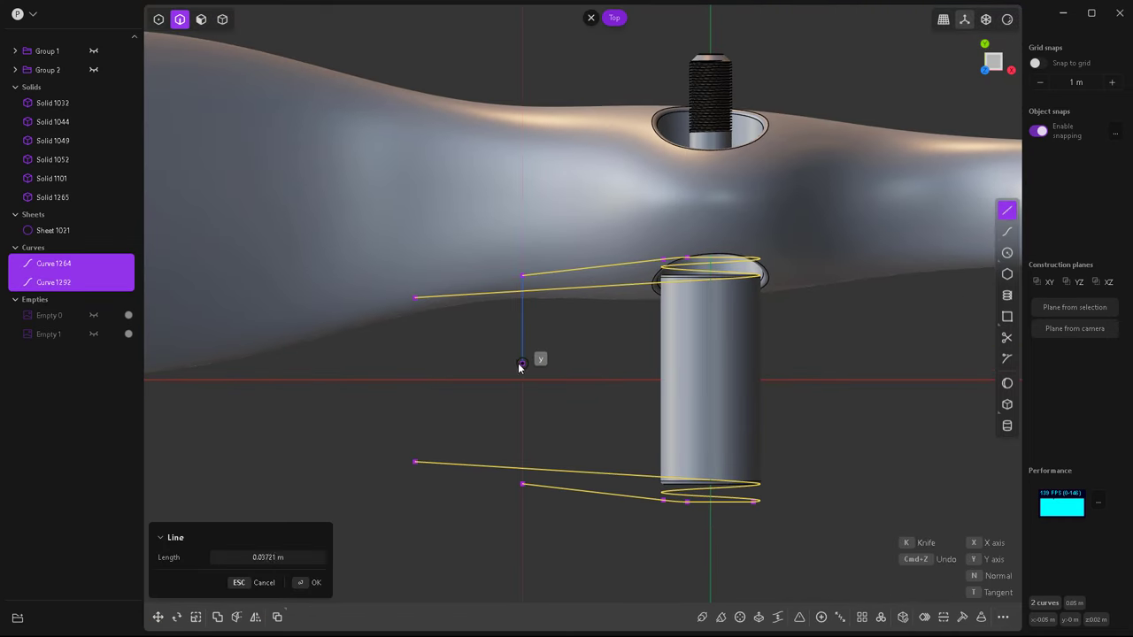
left_click(518, 357)
key("alt+x")
key("Return")
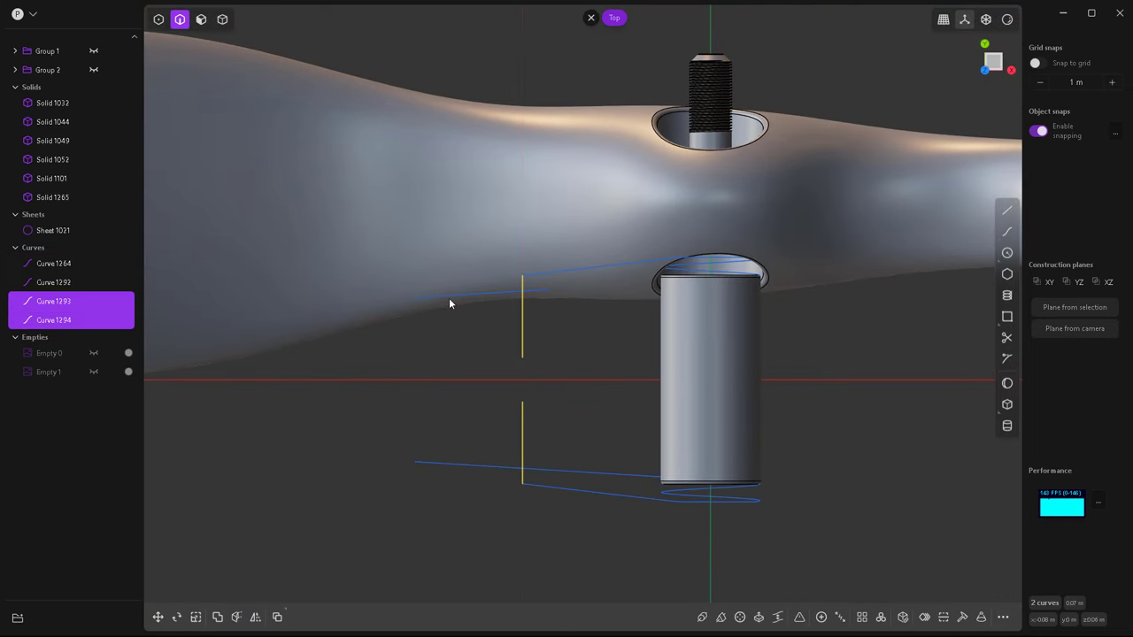
Draw a circle between the curve ends and cut it with a vertical line, keeping the left arc.
key("c")
left_click(415, 298)
left_click(419, 463)
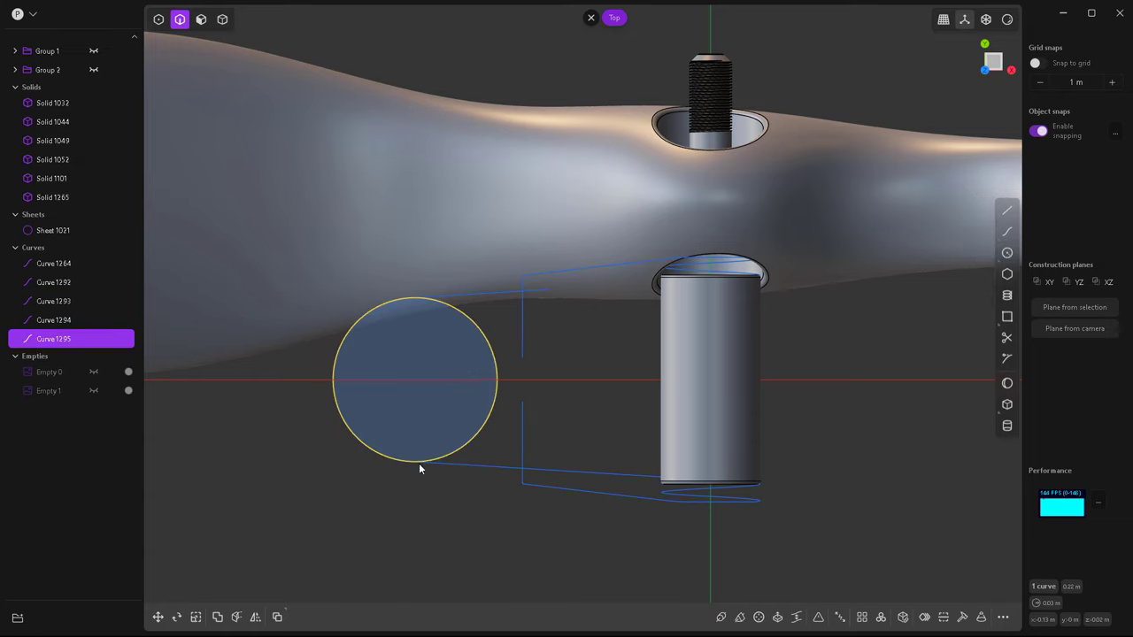
key("l")
left_click(415, 298)
left_click(415, 463)
key("c")
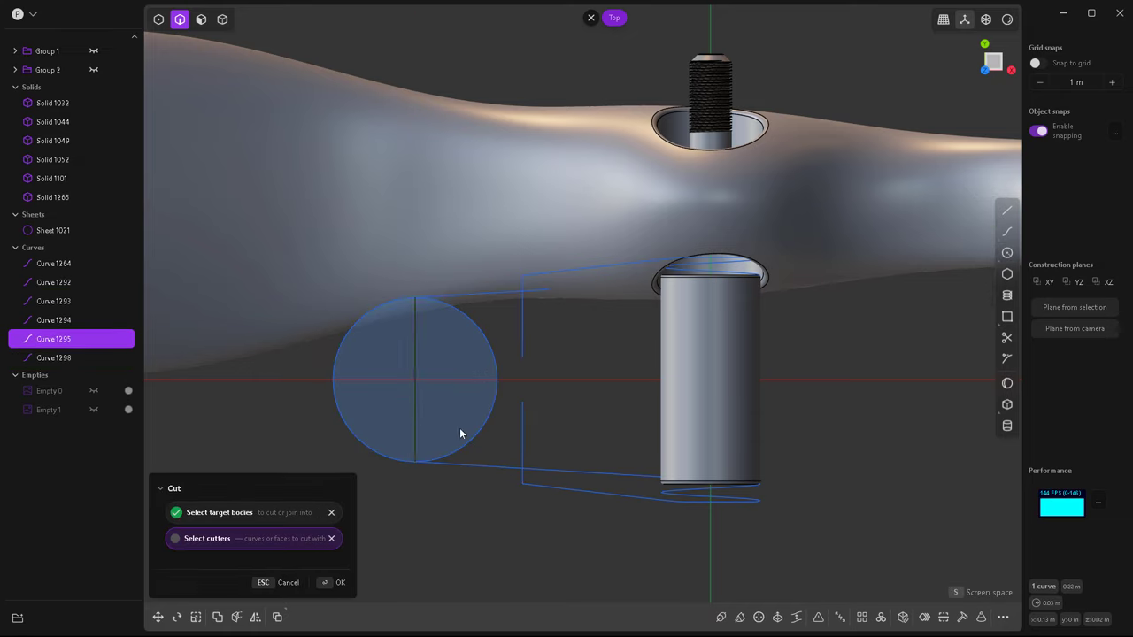
left_click(459, 432)
Join the curve pieces and arc into one path and rebuild it with 82 points.
left_click(522, 348)
left_click(550, 487)
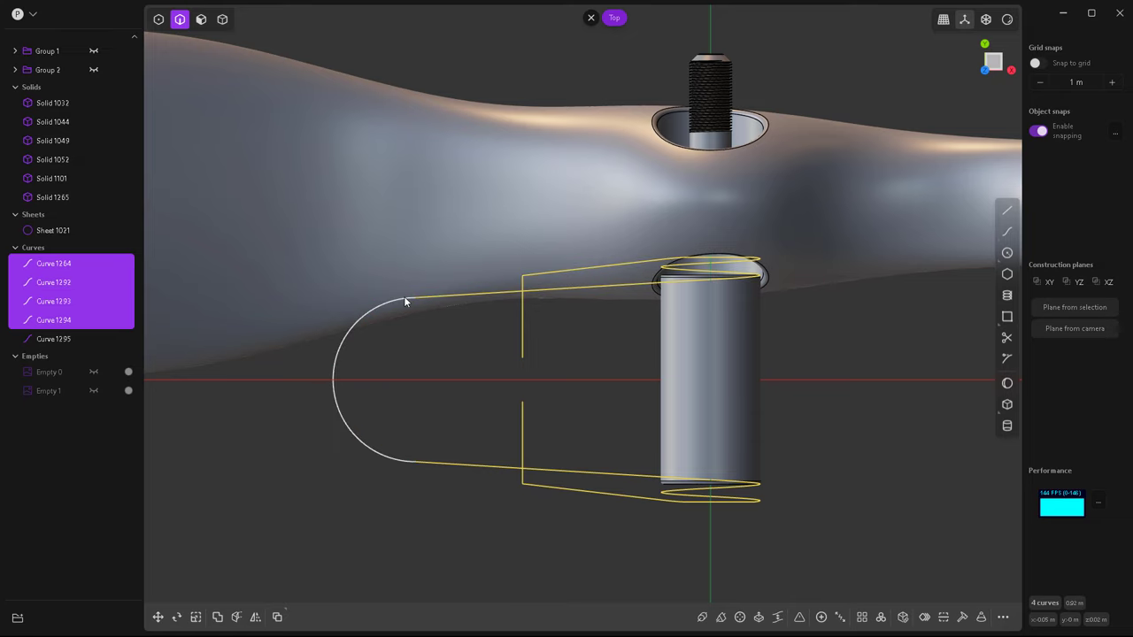
left_click(404, 299)
key("j")
key("1")
left_click(522, 484)
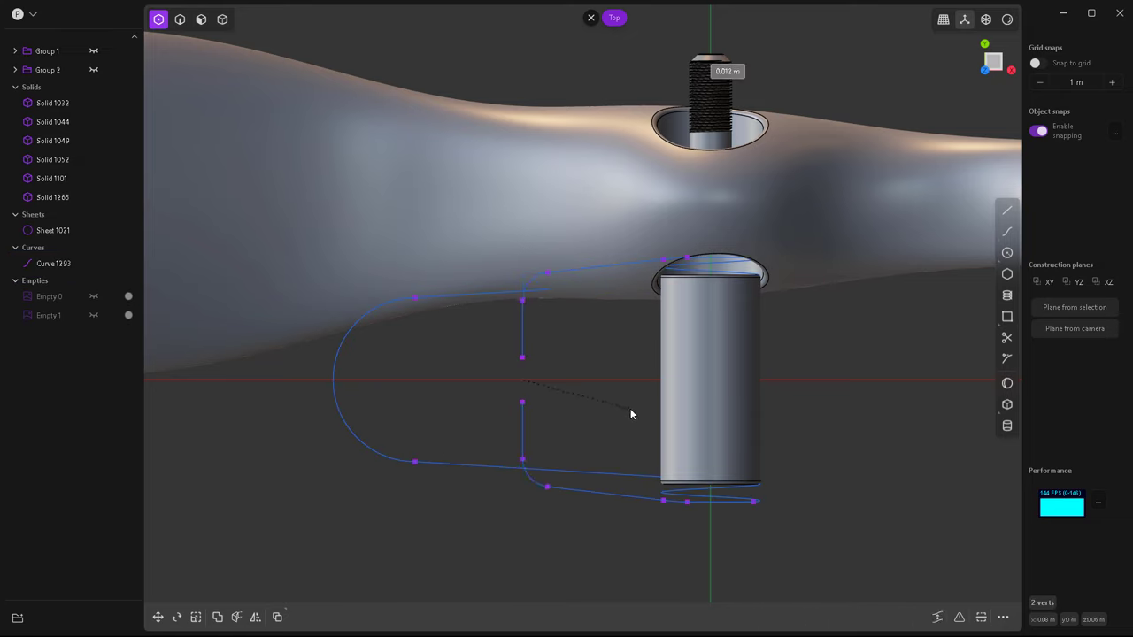
key("2")
left_click(962, 617)
left_click(292, 536)
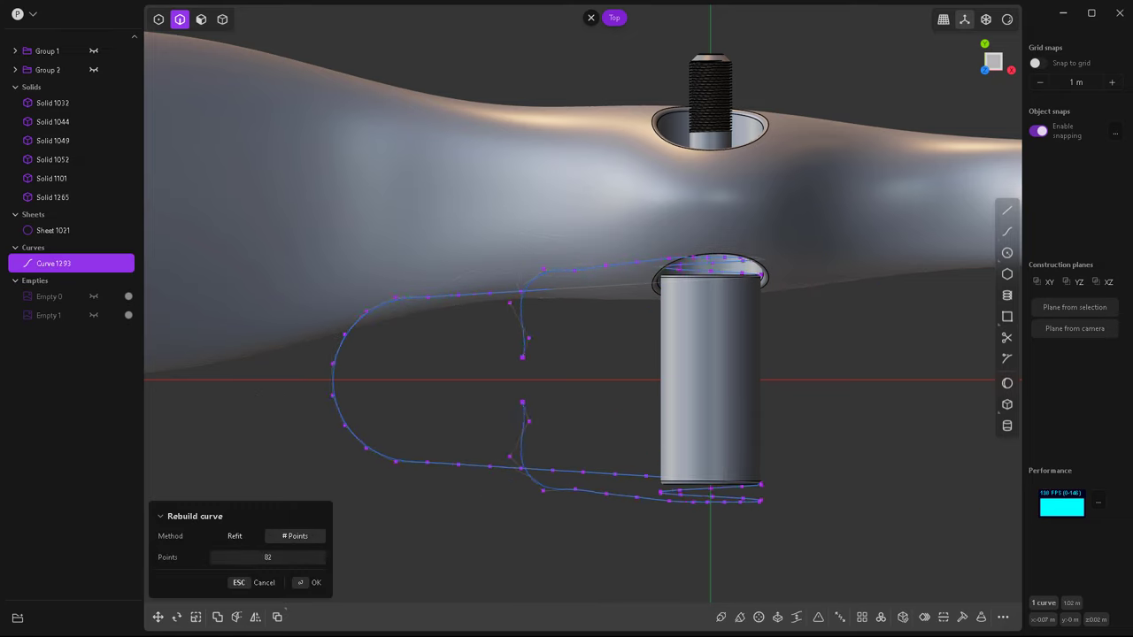
left_click(311, 582)
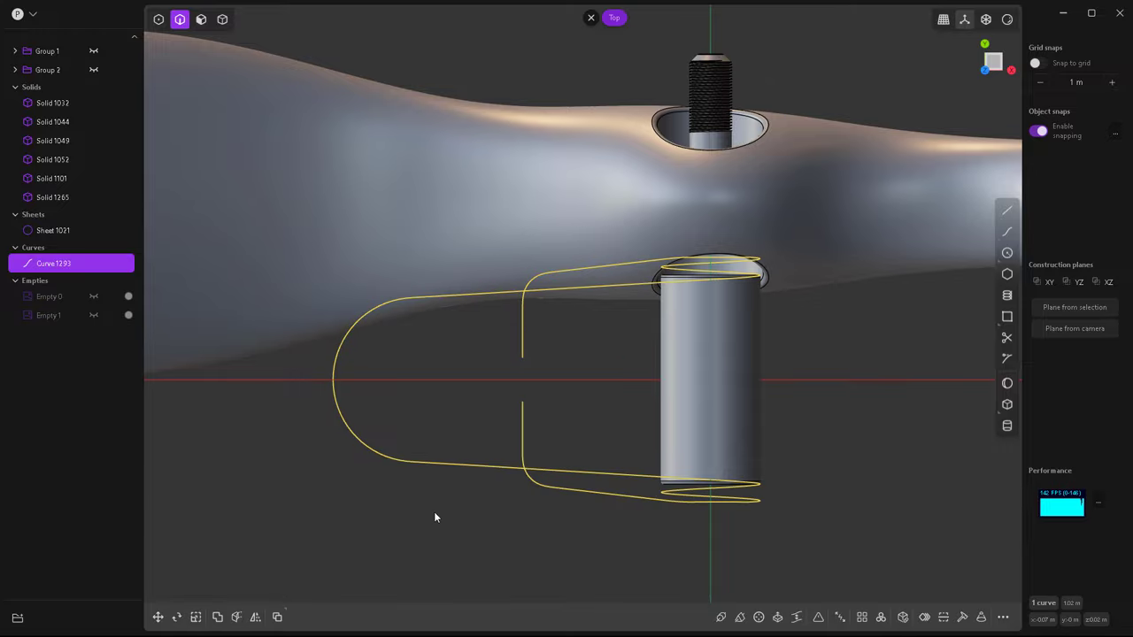
middle_click_drag(434, 511, 886, 451)
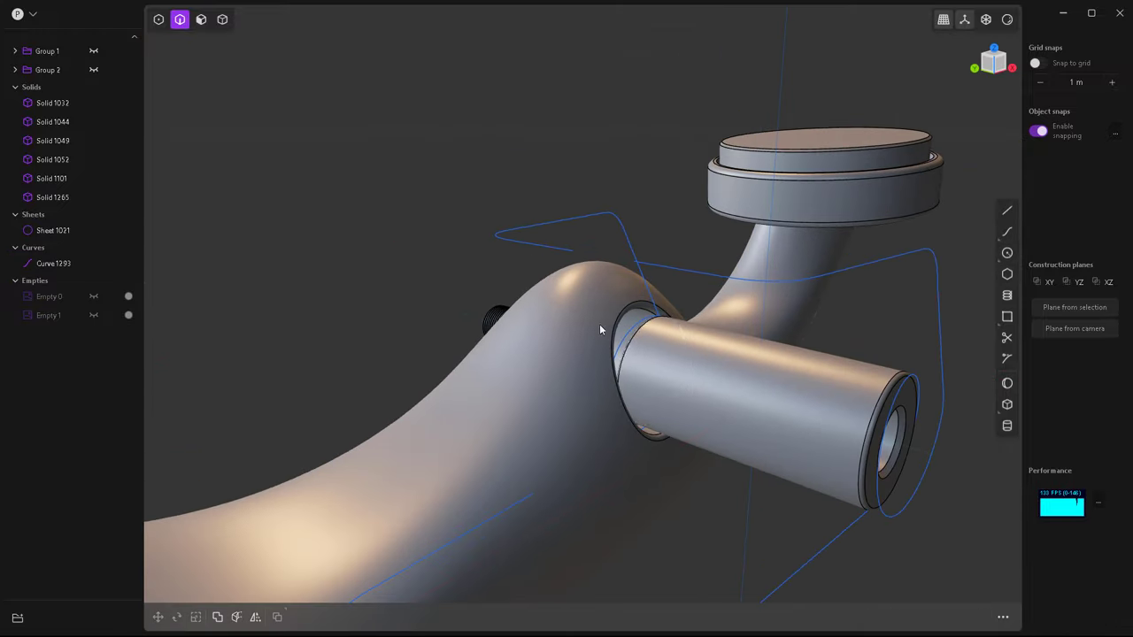
From top view, move the loop path curve so it sits over the valve body.
key("KP_7")
left_click(664, 333)
key("g")
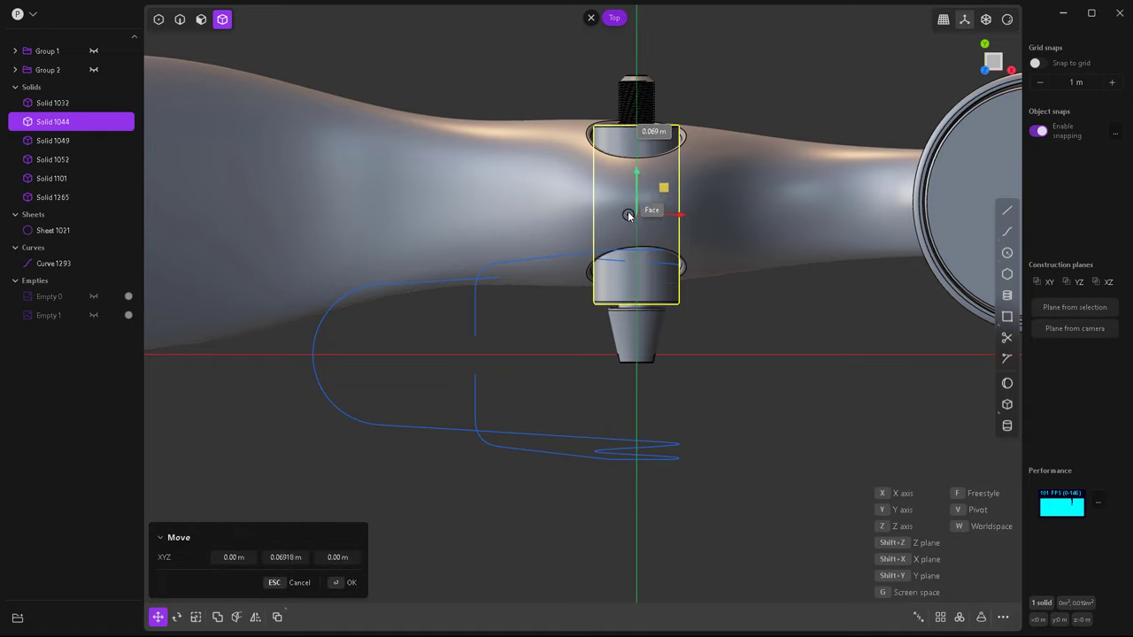
middle_click_drag(705, 372, 656, 391)
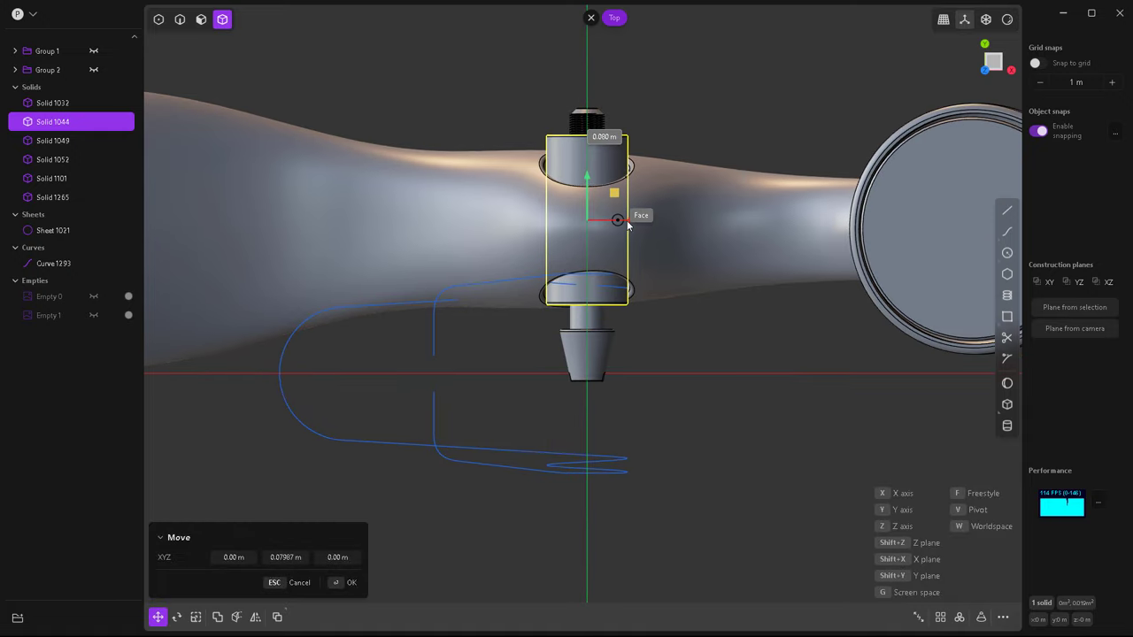
key("Escape")
key("Escape")
left_click(517, 290)
key("g")
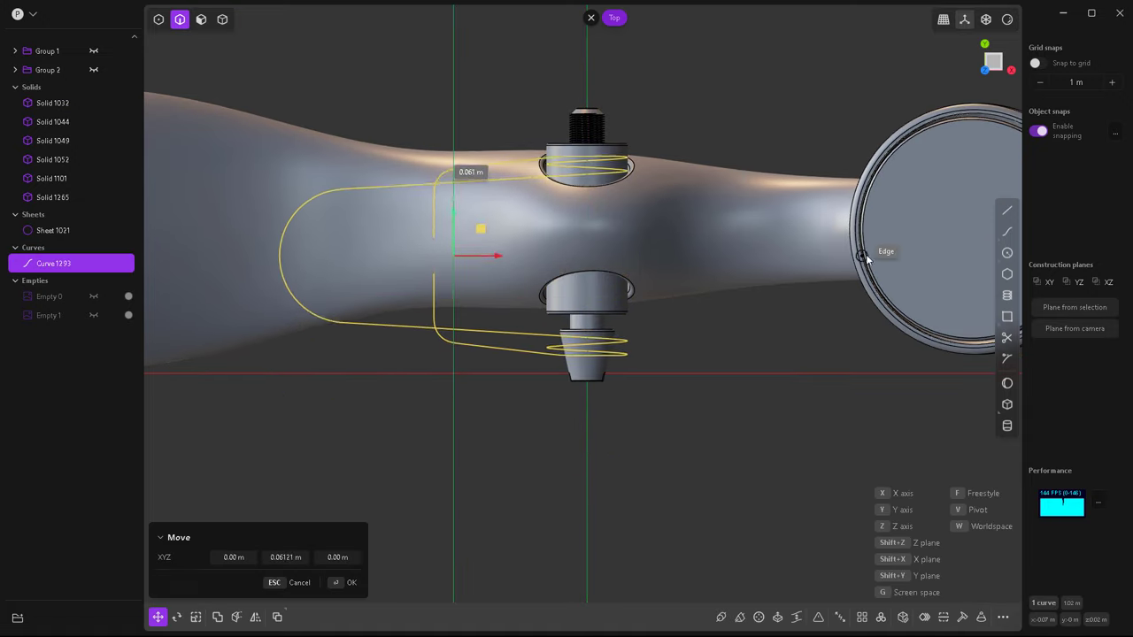
left_click(681, 353)
middle_click_drag(680, 353, 414, 386)
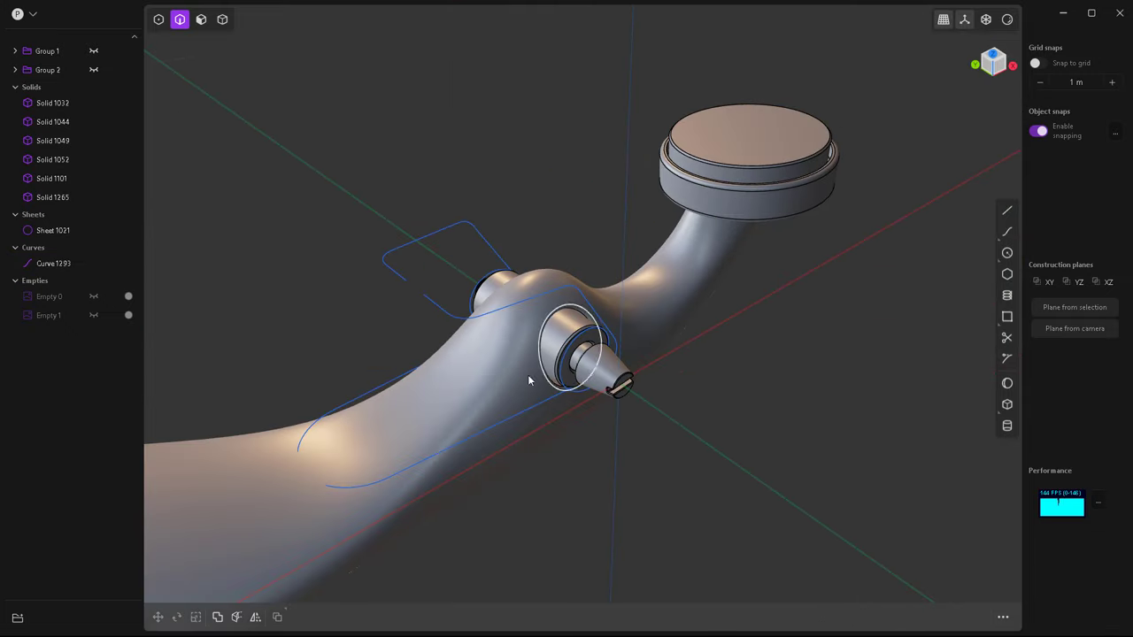
scroll(507, 434, "down", 2)
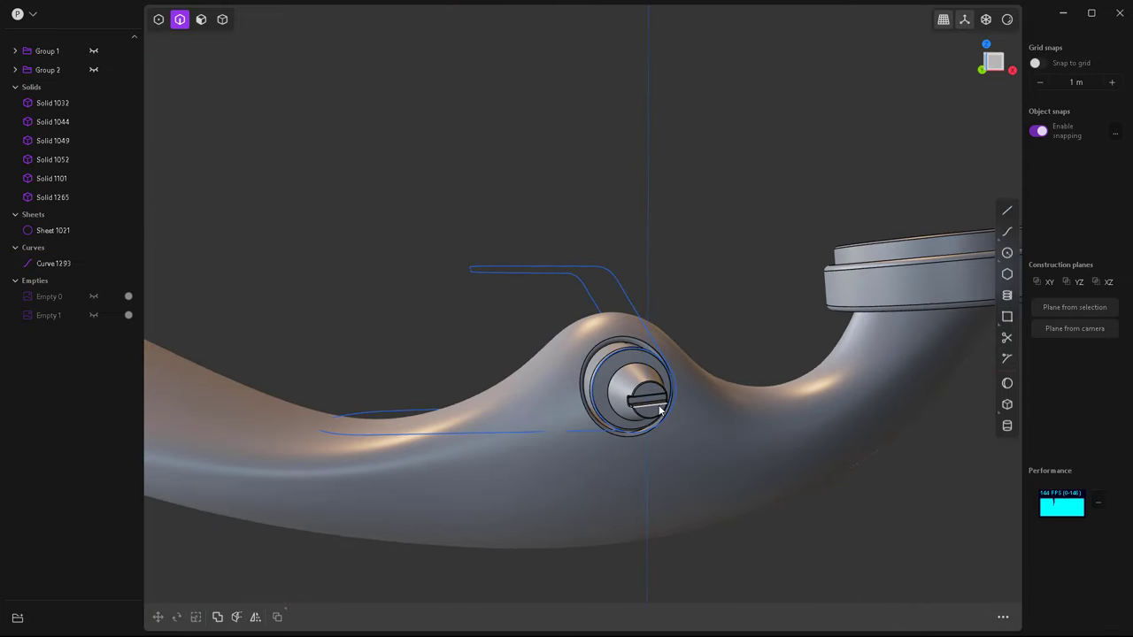
In front view, rotate the loop path to tilt it slightly around the valve.
left_click(531, 412)
key("KP_1")
key("r")
left_click_drag(617, 382, 1043, 263)
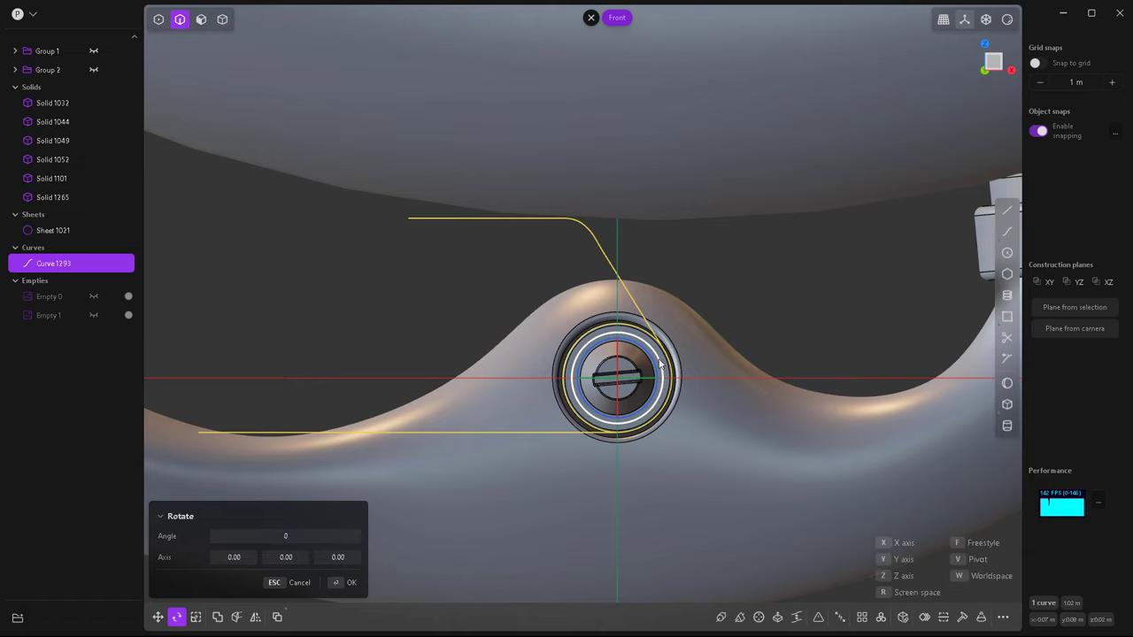
left_click(811, 263)
middle_click_drag(811, 264, 540, 345)
Add a small cylinder at the path's end and sweep it along Curve 1293 into a round wire.
key("c")
scroll(494, 249, "up", 2)
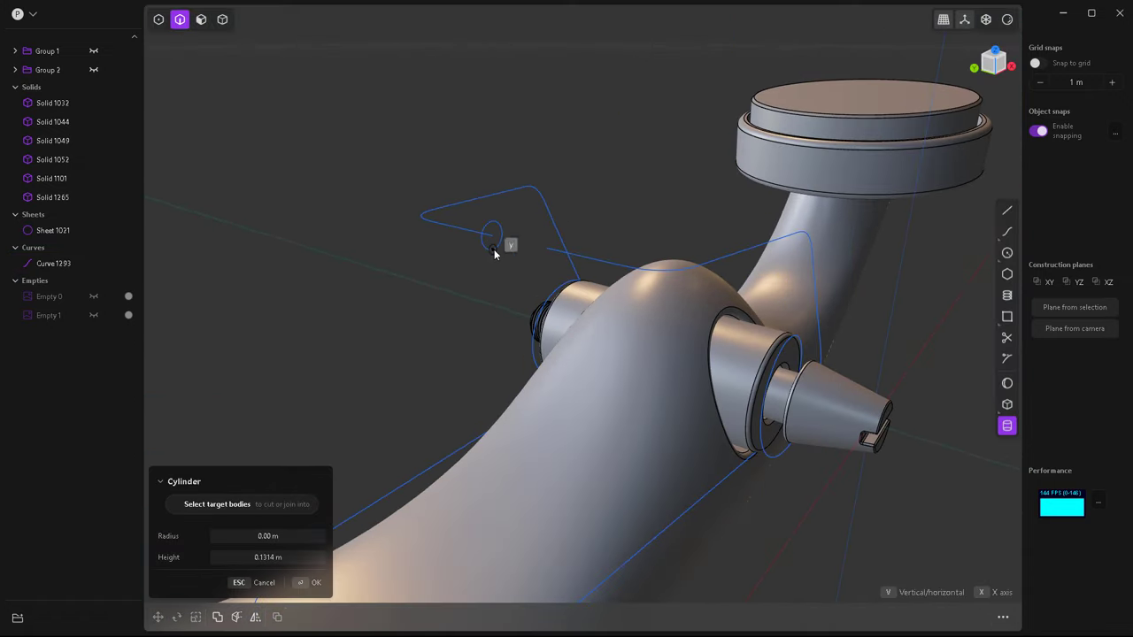
middle_click_drag(494, 249, 673, 255)
left_click(672, 257)
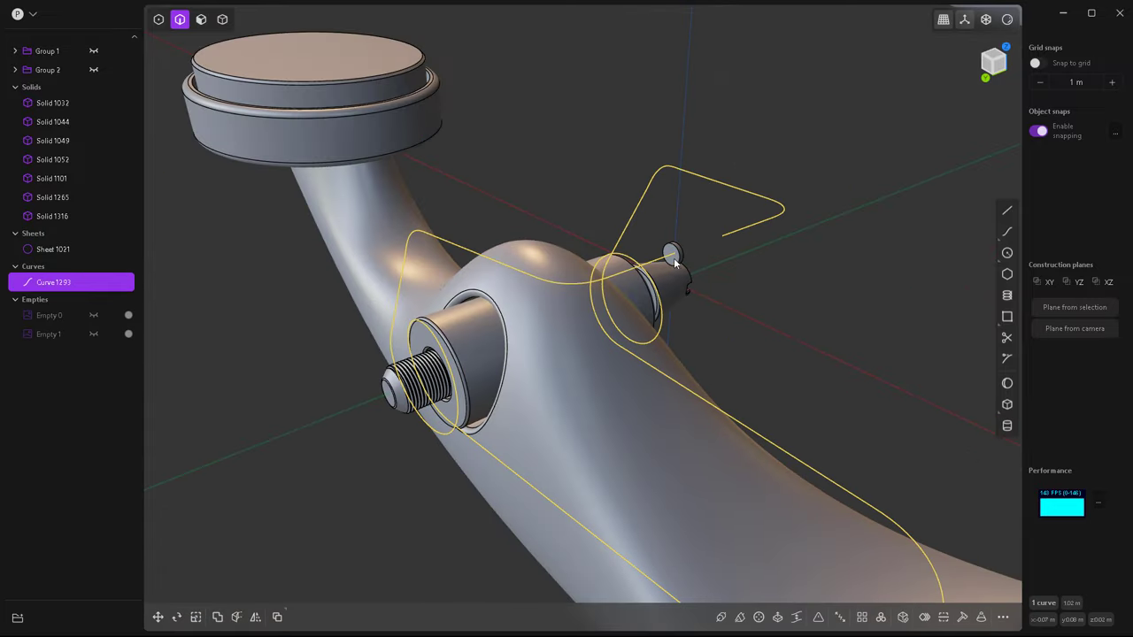
left_click(859, 616)
left_click(859, 616)
left_click(602, 269)
mouse_move(827, 374)
middle_mouse_down()
mouse_move(585, 320)
mouse_move(704, 297)
mouse_move(631, 340)
mouse_move(640, 343)
mouse_move(565, 252)
middle_mouse_up()
Confirm the swept wire Solid 1317 and hide Curve 1293.
key("Return")
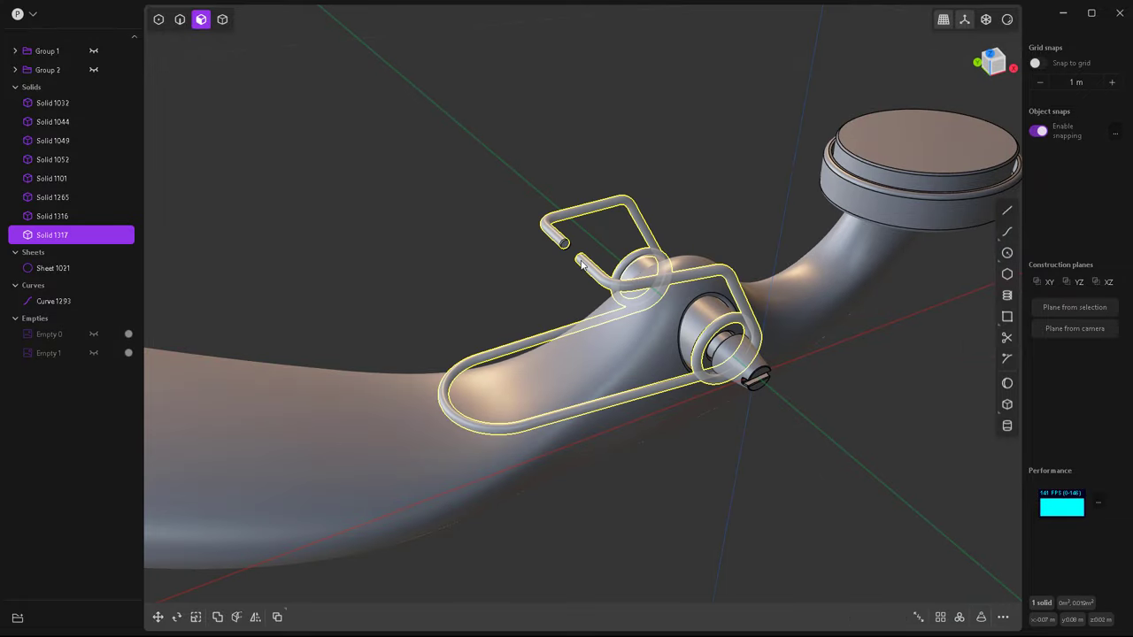
key("Escape")
left_click(566, 251)
key("h")
mouse_move(775, 482)
middle_mouse_down()
mouse_move(673, 342)
mouse_move(704, 408)
mouse_move(652, 462)
mouse_move(571, 352)
middle_mouse_up()
Offset the face on the clip's threaded end.
key("3")
left_click(577, 377)
key("o")
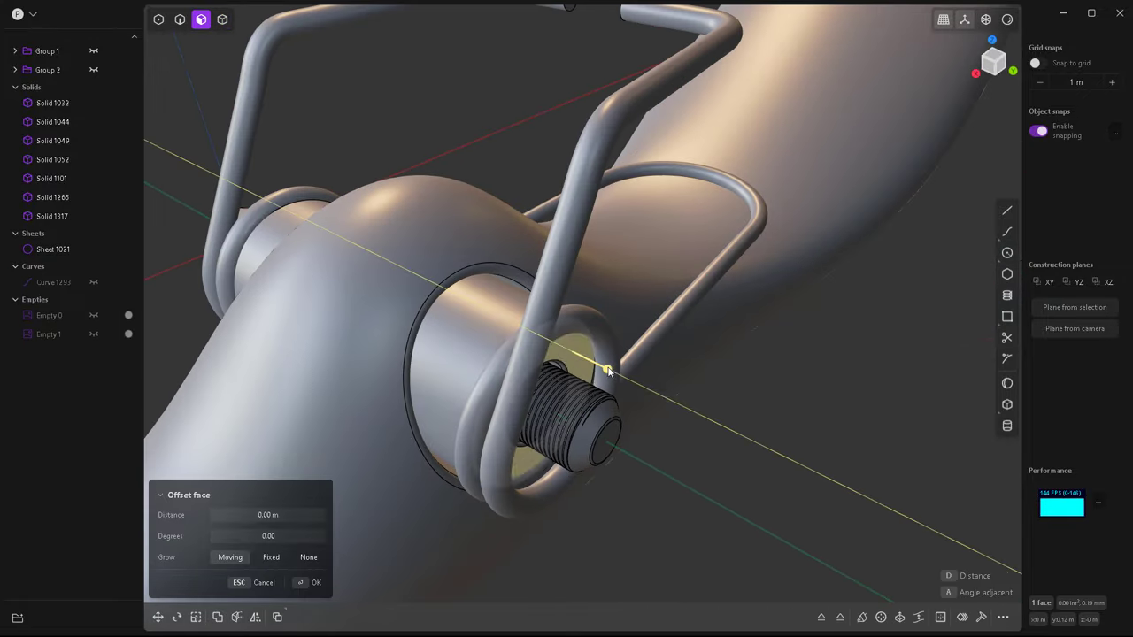
left_click(639, 387)
Fillet an edge on the threaded end at 0.0014 m.
key("2")
left_click(575, 335)
key("f")
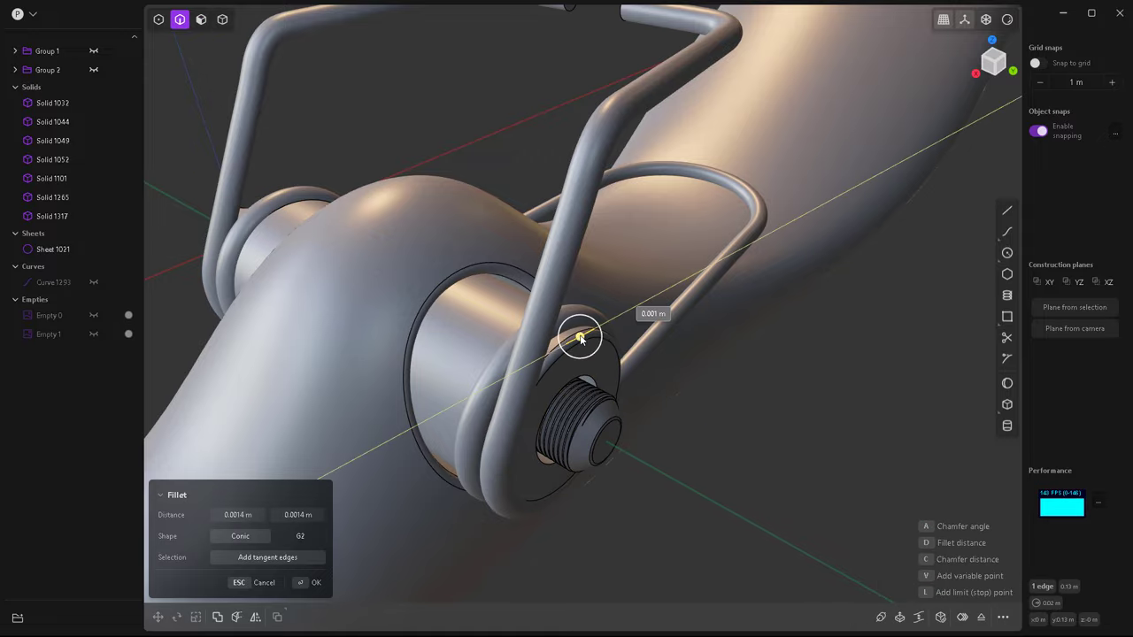
left_click(584, 376)
key("f")
key("Return")
mouse_move(584, 331)
middle_mouse_down()
mouse_move(558, 437)
mouse_move(791, 351)
mouse_move(615, 417)
middle_mouse_up()
Select the large tube Solid 1265 in solid selection mode.
key("4")
scroll(613, 417, "down", 3)
left_click(663, 341)
Delete Solid 1265, select everything remaining, and show the rest of the trumpet again.
key("Delete")
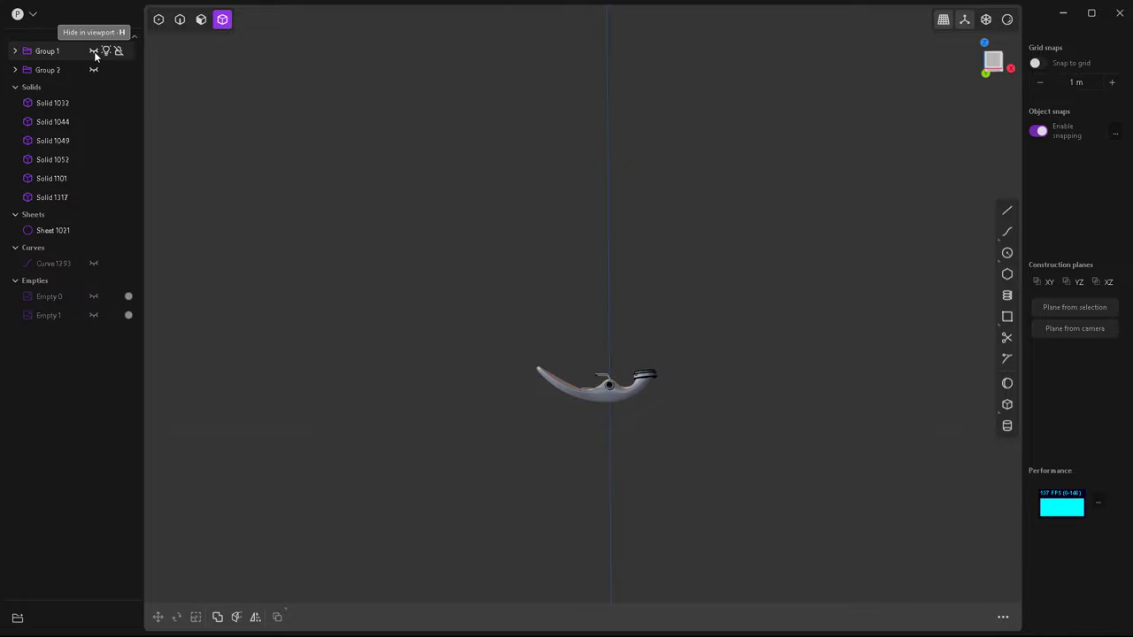
key("ctrl+a")
left_click(100, 54)
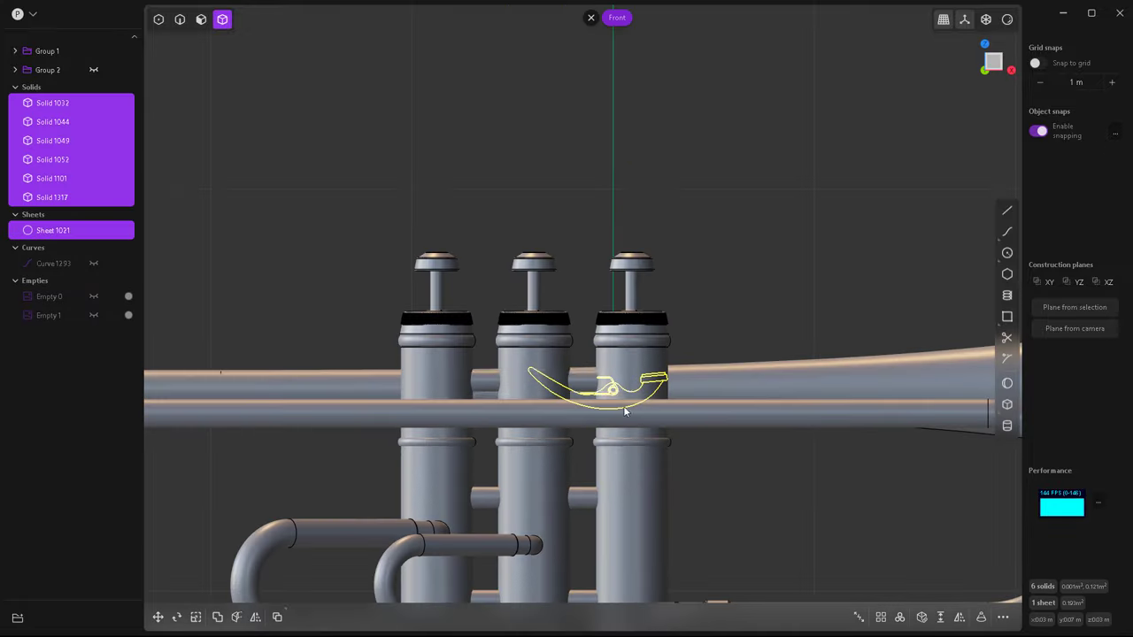
scroll(434, 239, "down", 3)
Turn the selected clip parts around 180 degrees.
key("g")
scroll(761, 383, "up", 5)
scroll(761, 383, "up", 3)
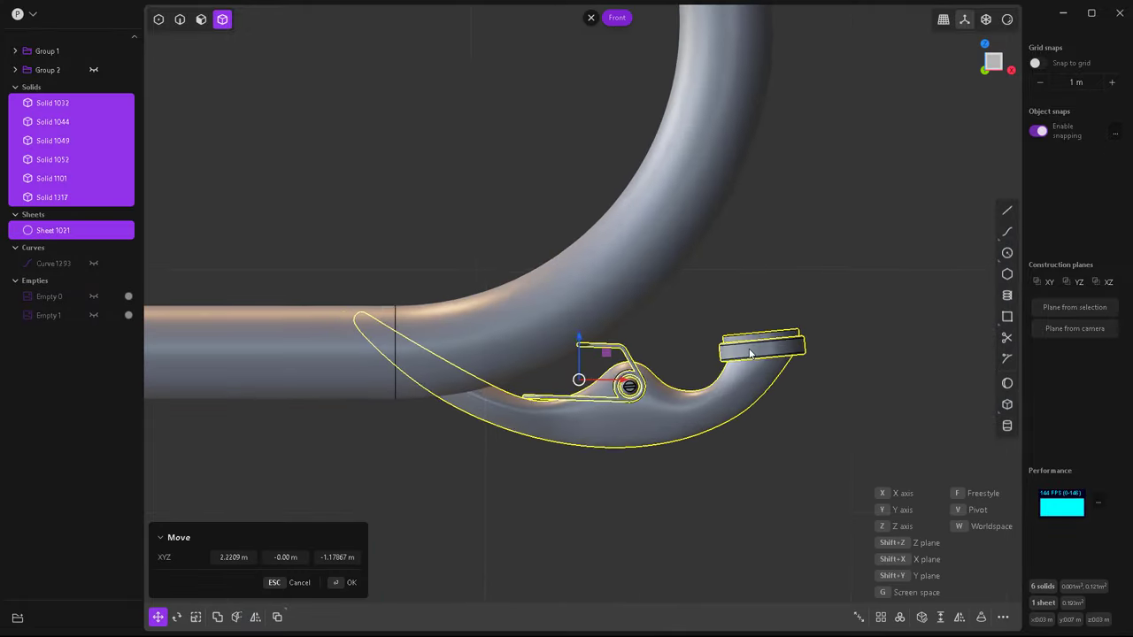
scroll(706, 446, "down", 1)
middle_click_drag(706, 447, 699, 480)
type("r")
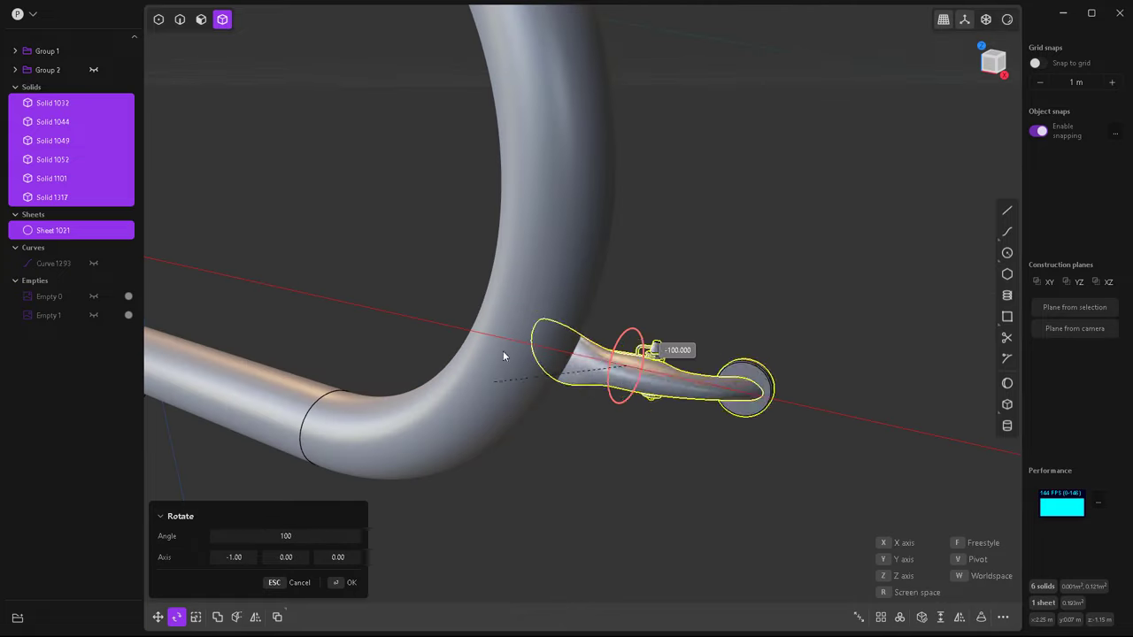
type("180")
mouse_move(553, 271)
middle_mouse_down()
mouse_move(651, 494)
mouse_move(737, 506)
middle_mouse_up()
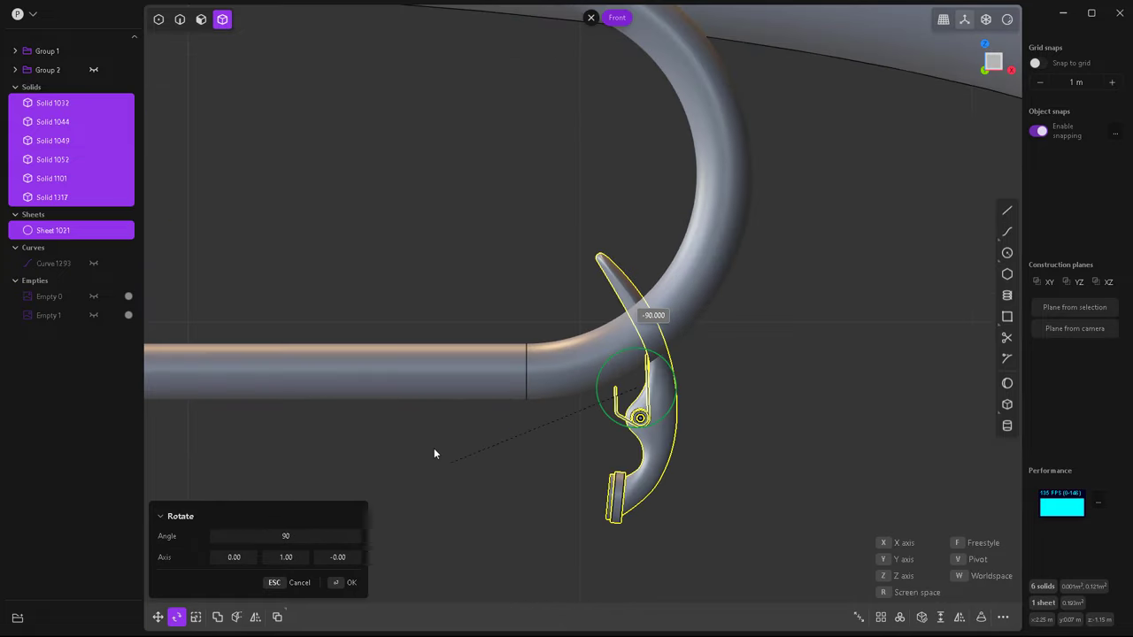
Alternate rotating and moving the curved lever until it rests against the tubing bend.
middle_click_drag(388, 288, 679, 396)
key("g")
left_click(818, 467)
key("r")
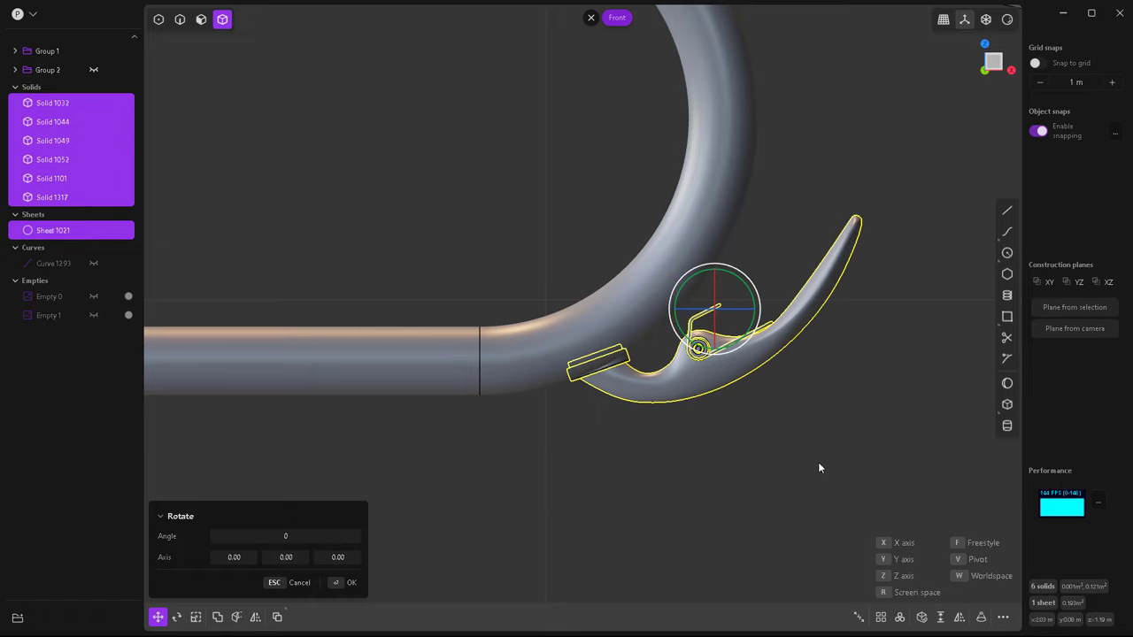
left_click(812, 401)
key("g")
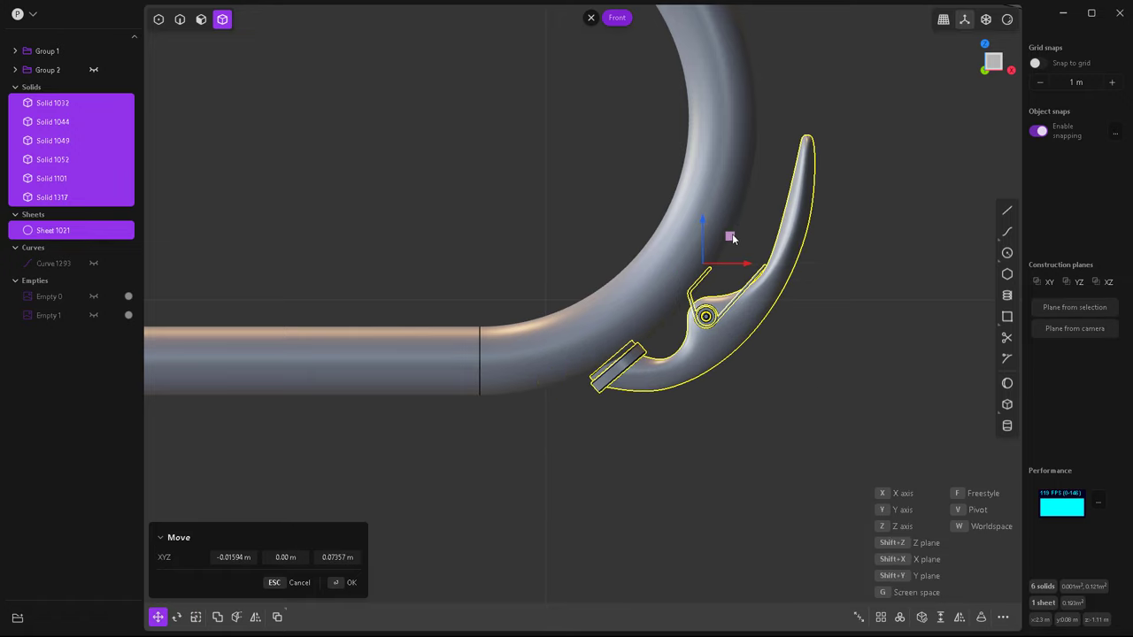
left_click(746, 221)
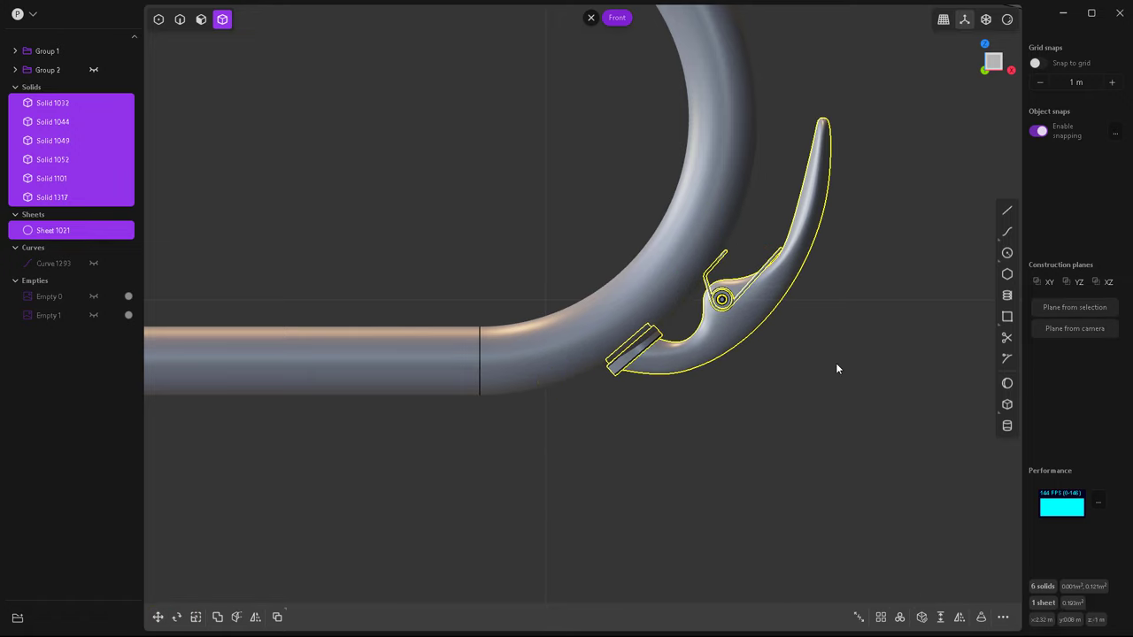
Orbit beneath the trumpet and box-select all the lever parts.
left_click(837, 369)
mouse_move(837, 369)
middle_mouse_down()
mouse_move(746, 403)
mouse_move(903, 480)
middle_mouse_up()
left_click_drag(902, 481, 710, 208)
middle_click_drag(571, 354, 699, 388)
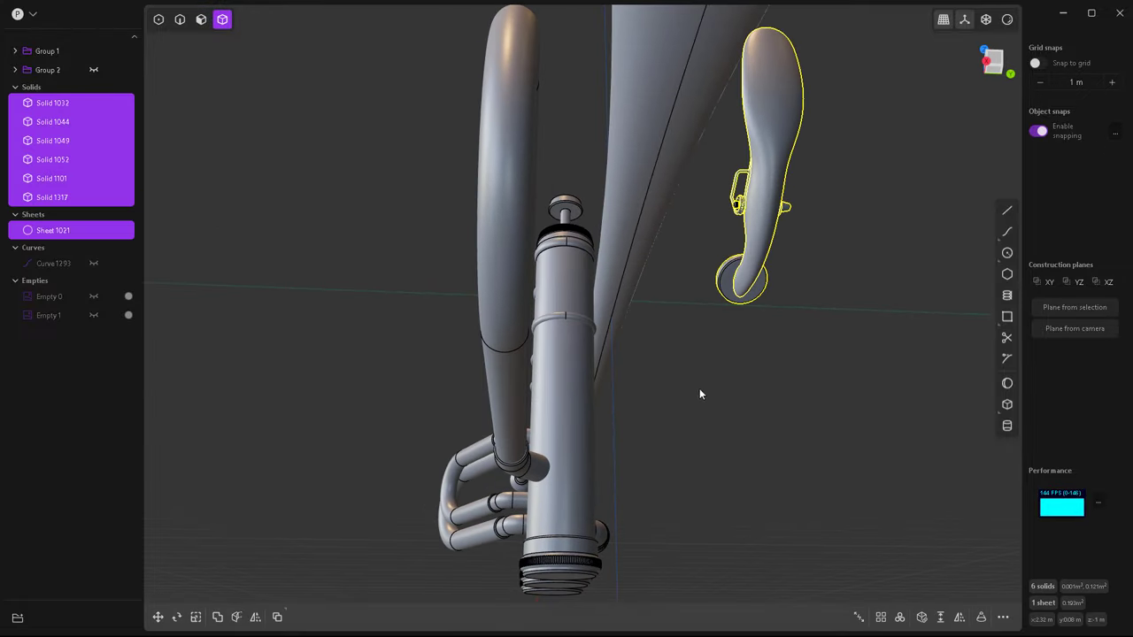
Move the selected lever parts into their final place.
key("g")
left_click(482, 401)
mouse_move(482, 402)
middle_mouse_down()
mouse_move(485, 327)
mouse_move(649, 325)
middle_mouse_up()
scroll(648, 325, "down", 5)
mouse_move(639, 370)
middle_mouse_down()
mouse_move(710, 397)
mouse_move(607, 286)
middle_mouse_up()
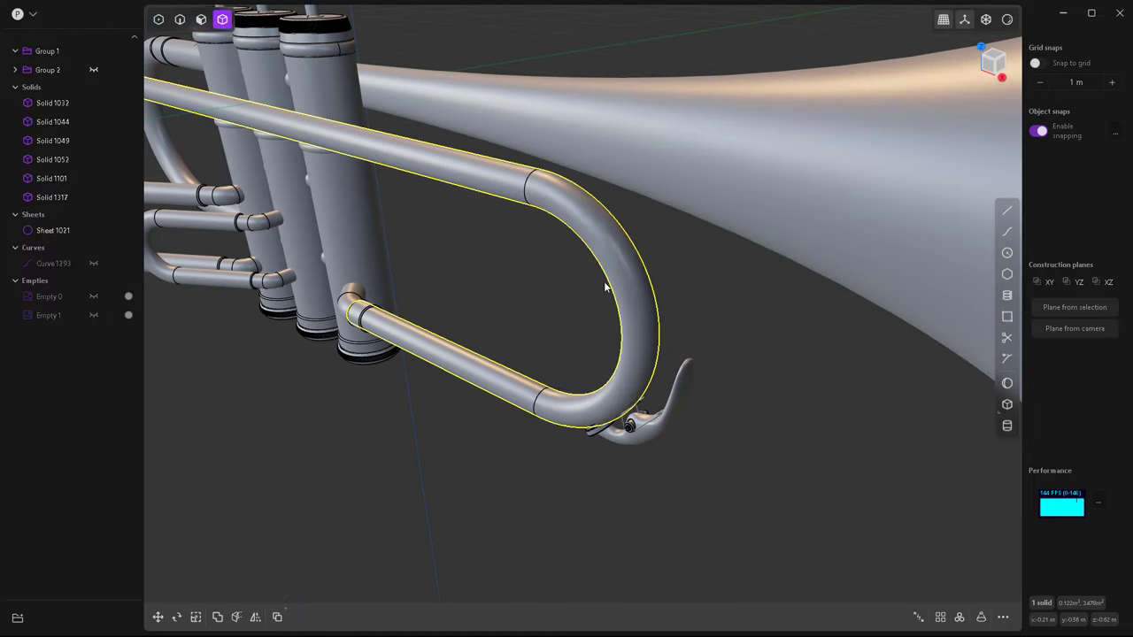
Start an offset on the slide's U-bend face, then cancel it.
key("3")
left_click(584, 271)
key("o")
key("Escape")
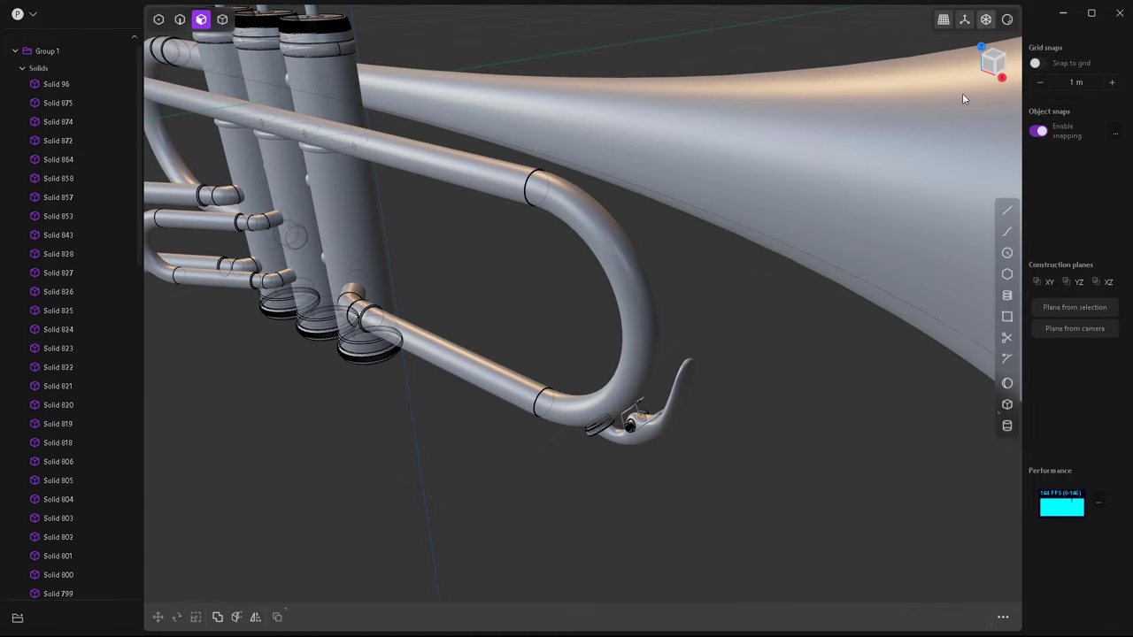
Draw a sleeve cylinder around the upper slide tube at its joint.
left_click(1006, 426)
left_click(536, 209)
left_click(499, 199)
scroll(492, 278, "up", 3)
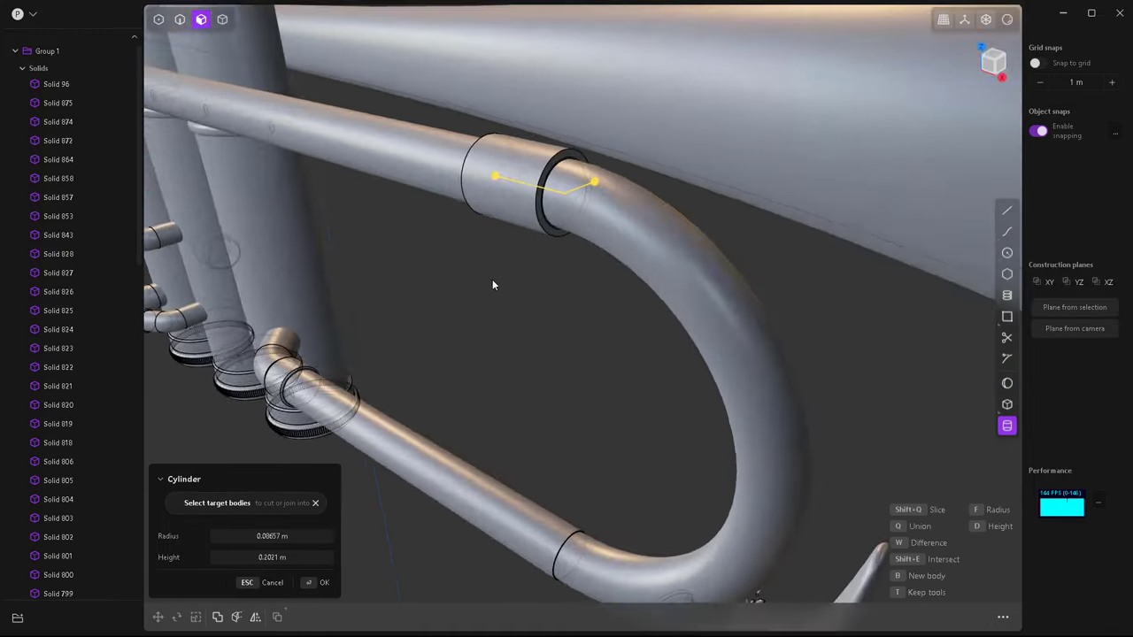
key("g")
scroll(575, 171, "up", 2)
scroll(575, 171, "up", 3)
Fillet the sleeve's ring edge.
key("2")
left_click(573, 212)
key("f")
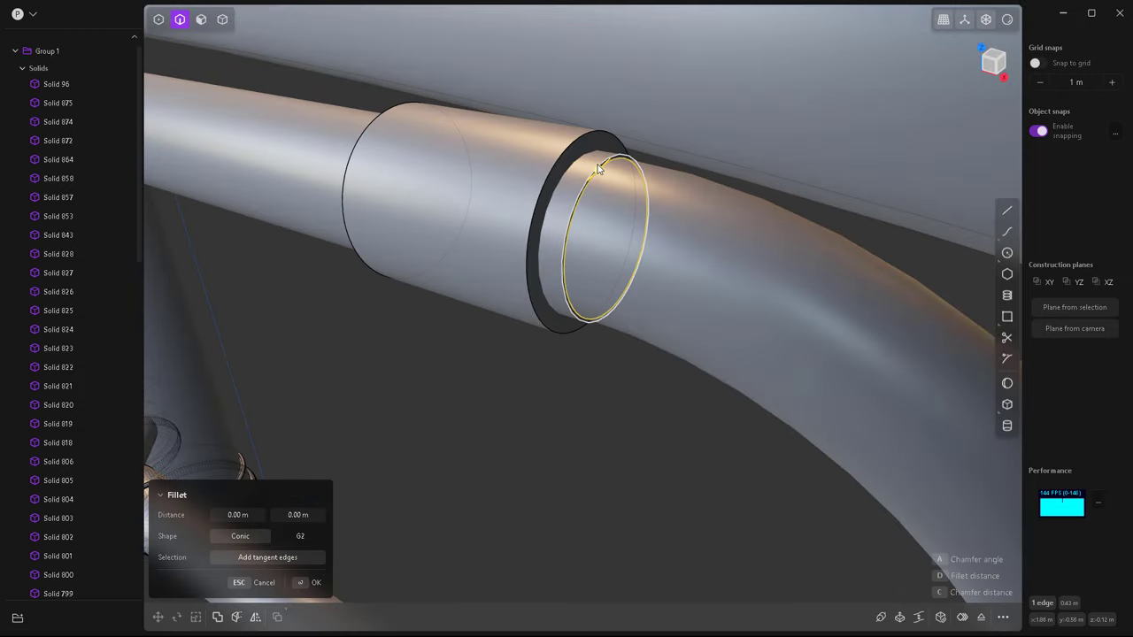
scroll(575, 208, "up", 3)
scroll(576, 209, "down", 3)
scroll(581, 185, "down", 3)
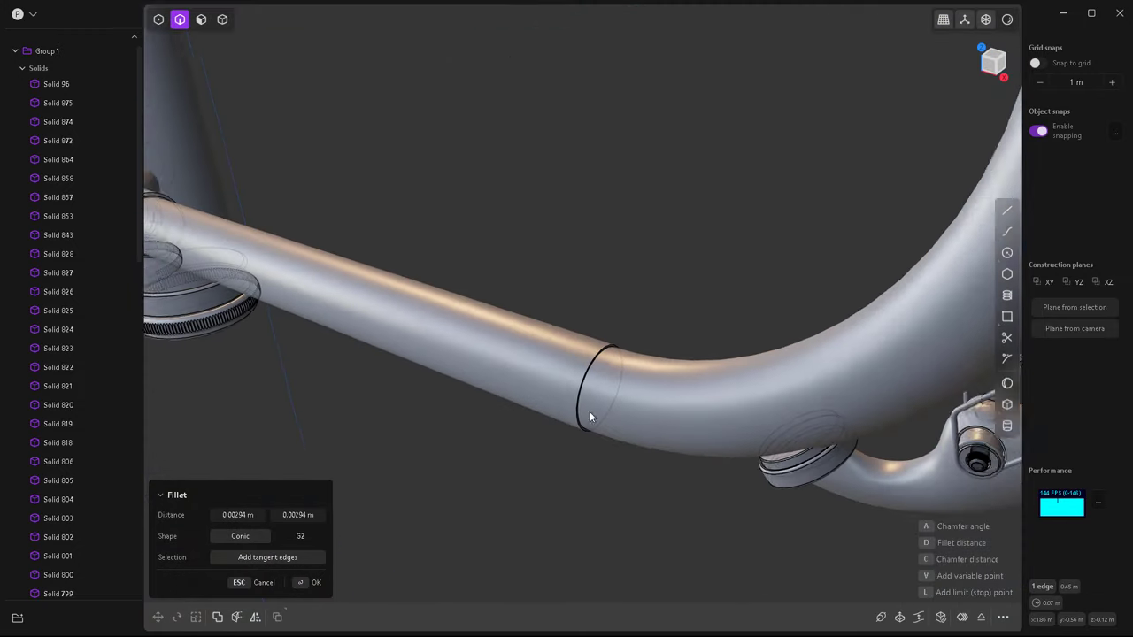
scroll(586, 409, "up", 3)
scroll(586, 356, "up", 2)
key("Return")
scroll(638, 317, "down", 5)
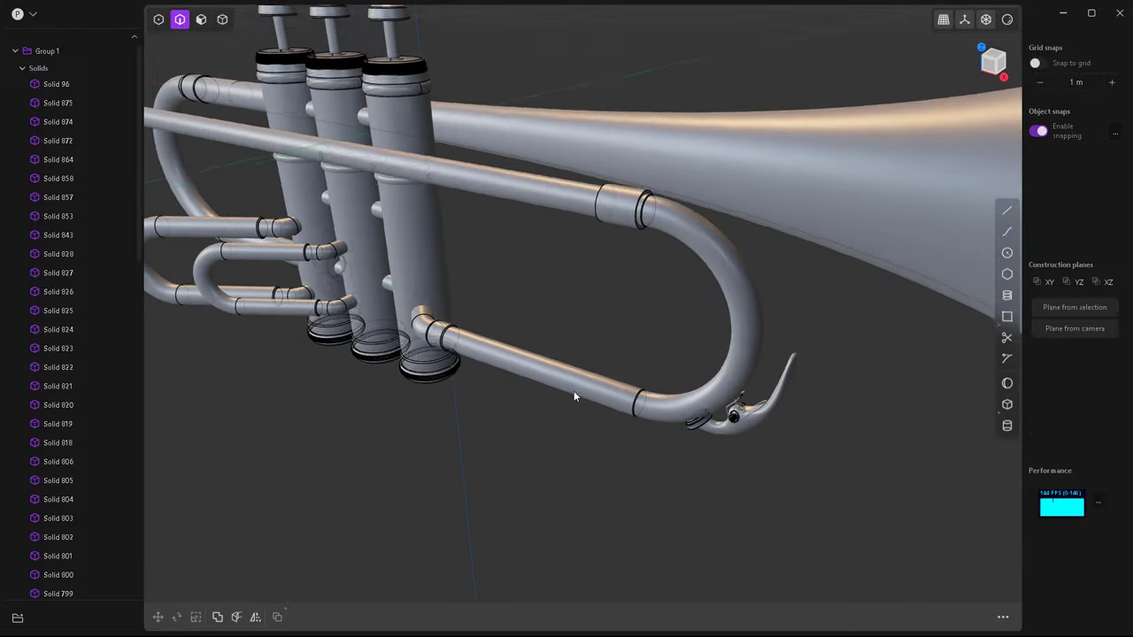
Select the small sleeve cylinder as a whole solid.
key("4")
scroll(641, 175, "up", 5)
left_click(640, 173)
Nudge the sleeve, then draw a new cylinder beside it from top view.
key("s")
key("g")
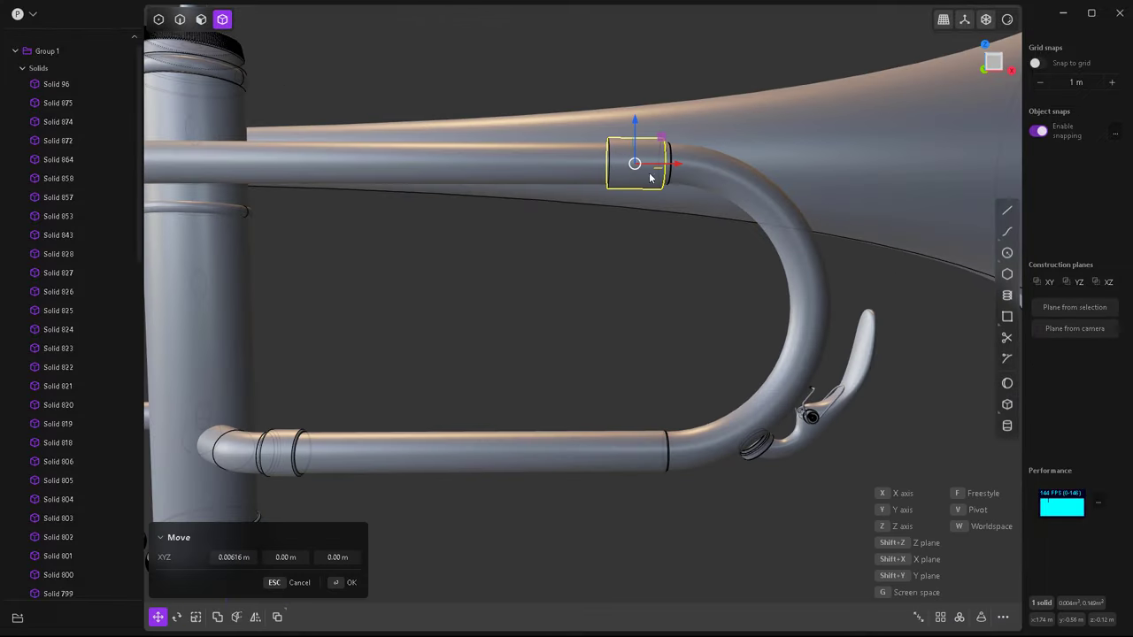
key("KP_7")
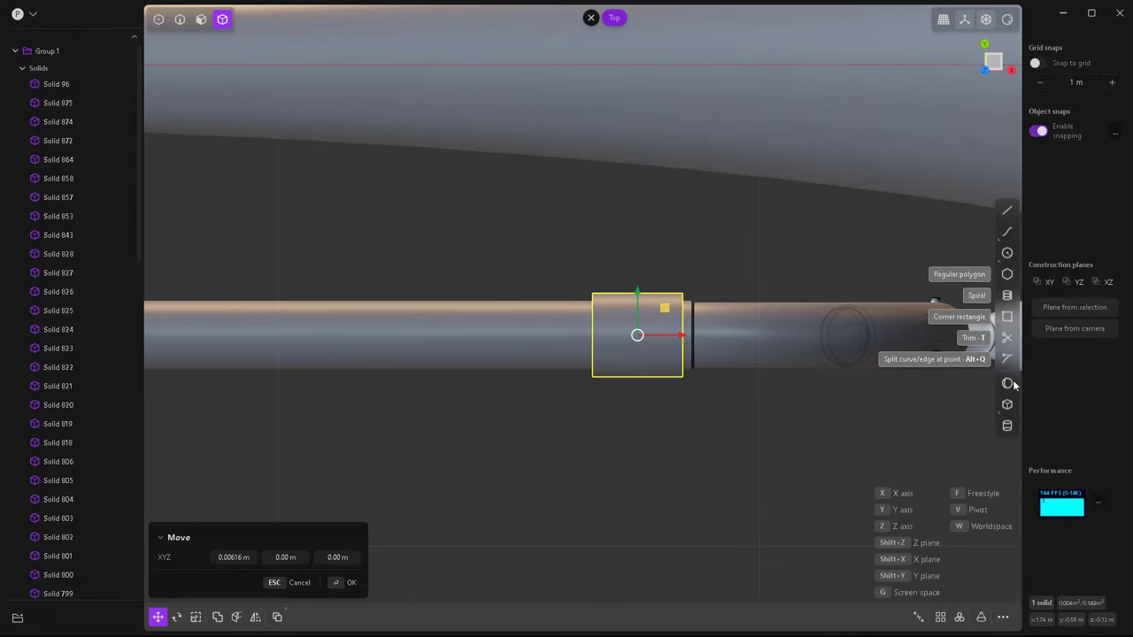
left_click(1006, 425)
scroll(516, 397, "down", 1)
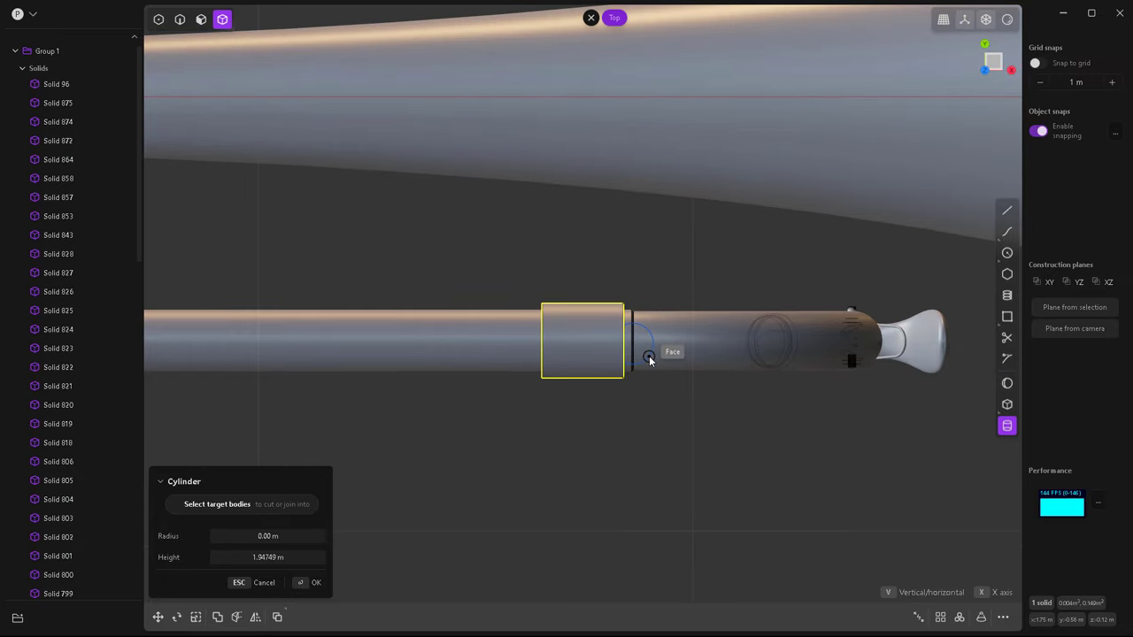
left_click(647, 363)
middle_click_drag(652, 369, 590, 378)
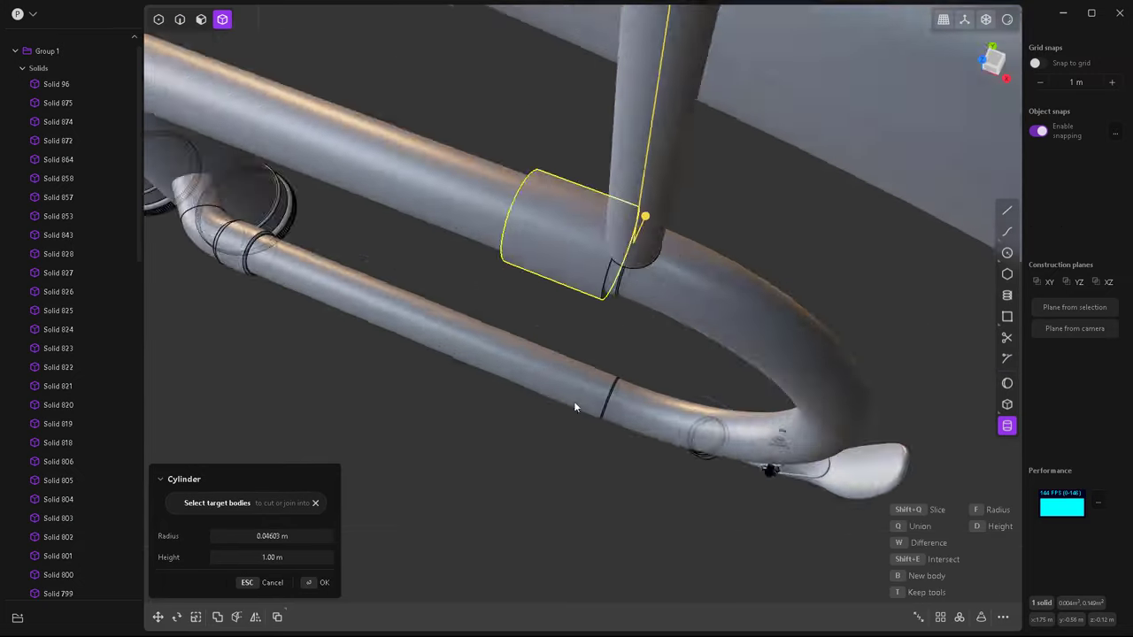
left_click(589, 377)
In front view, scale the new cylinder down into a short post.
key("KP_1")
key("g")
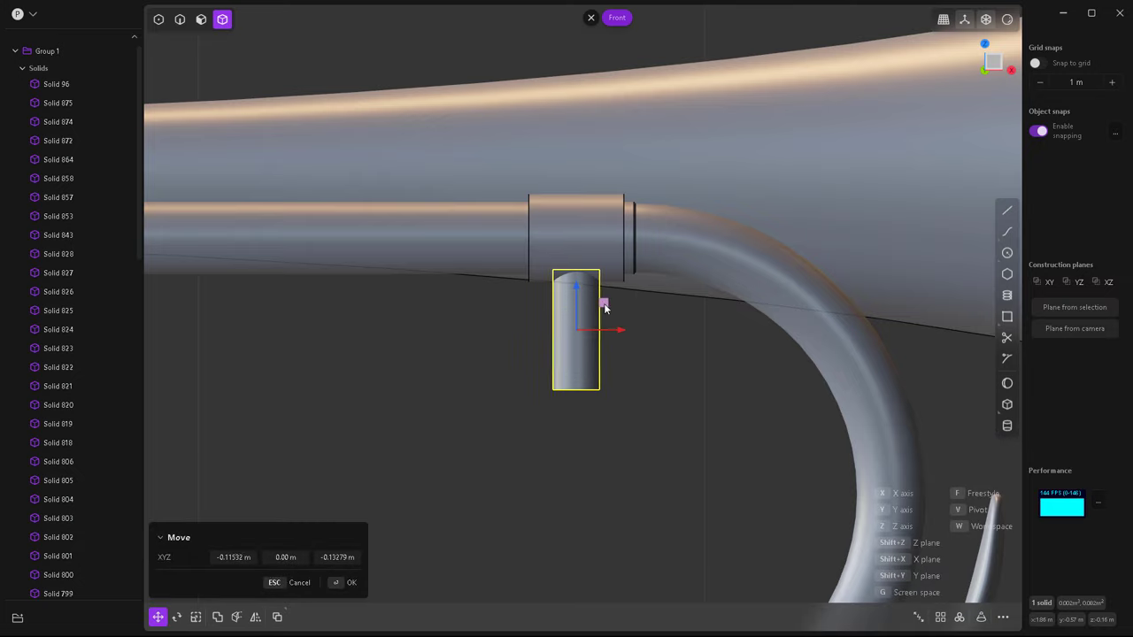
key("s")
left_click(576, 292)
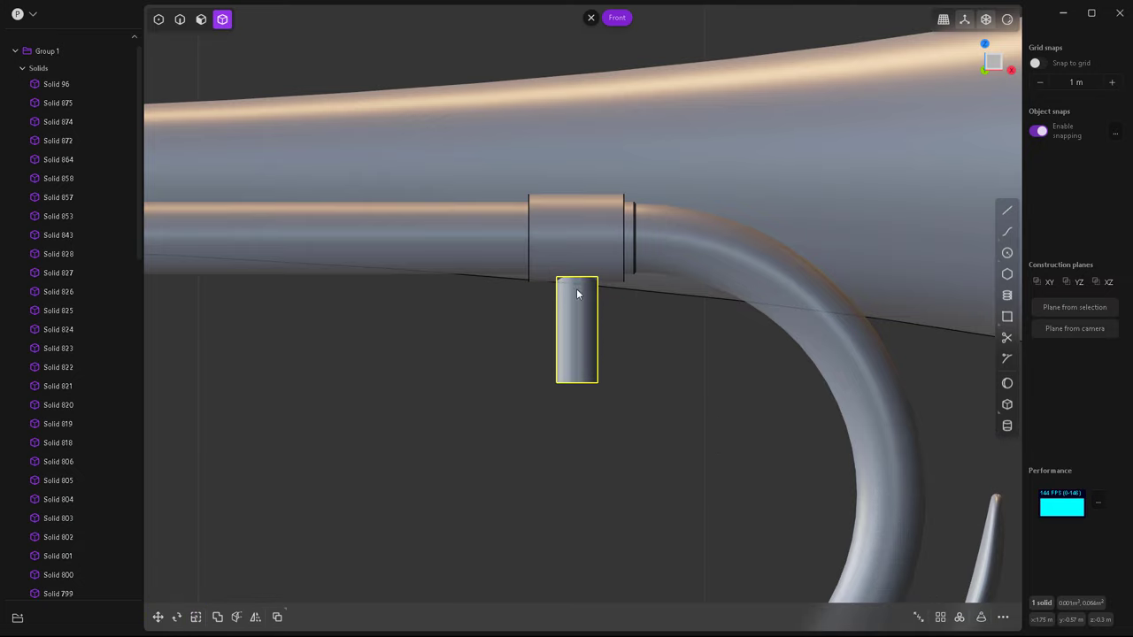
Shorten the post and move it up just under the upper sleeve.
key("s")
key("g")
left_click(576, 386)
Offset the post's end face down to the lower tube, forming a brace rod.
key("o")
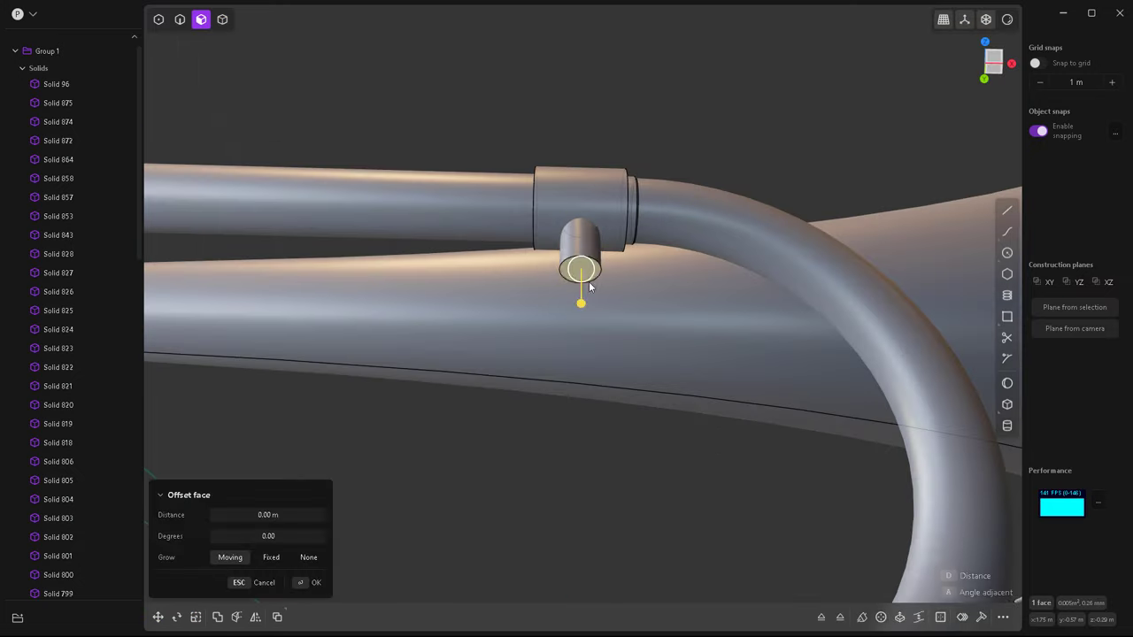
middle_click_drag(576, 386, 622, 362)
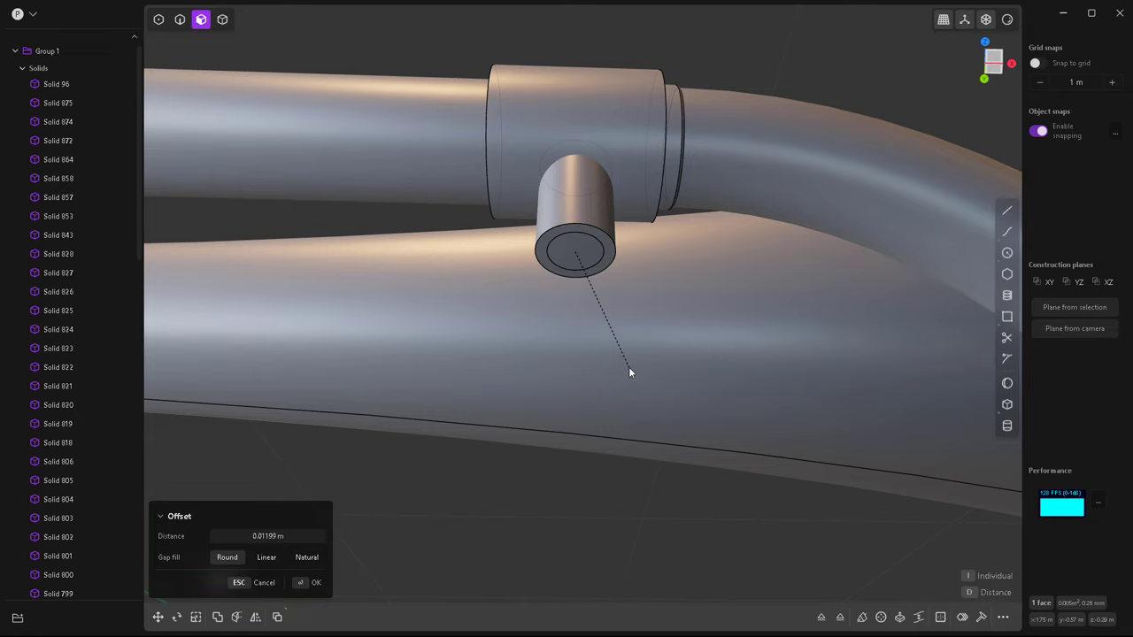
key("o")
scroll(610, 310, "down", 3)
scroll(592, 417, "down", 3)
scroll(577, 434, "down", 2)
key("KP_1")
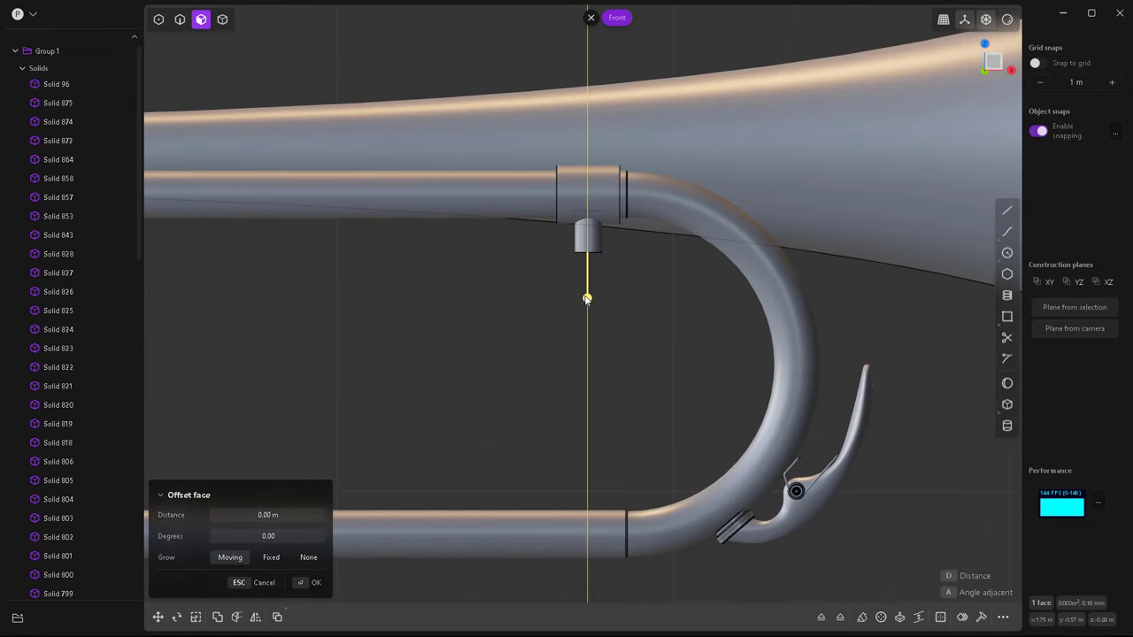
left_click(611, 423)
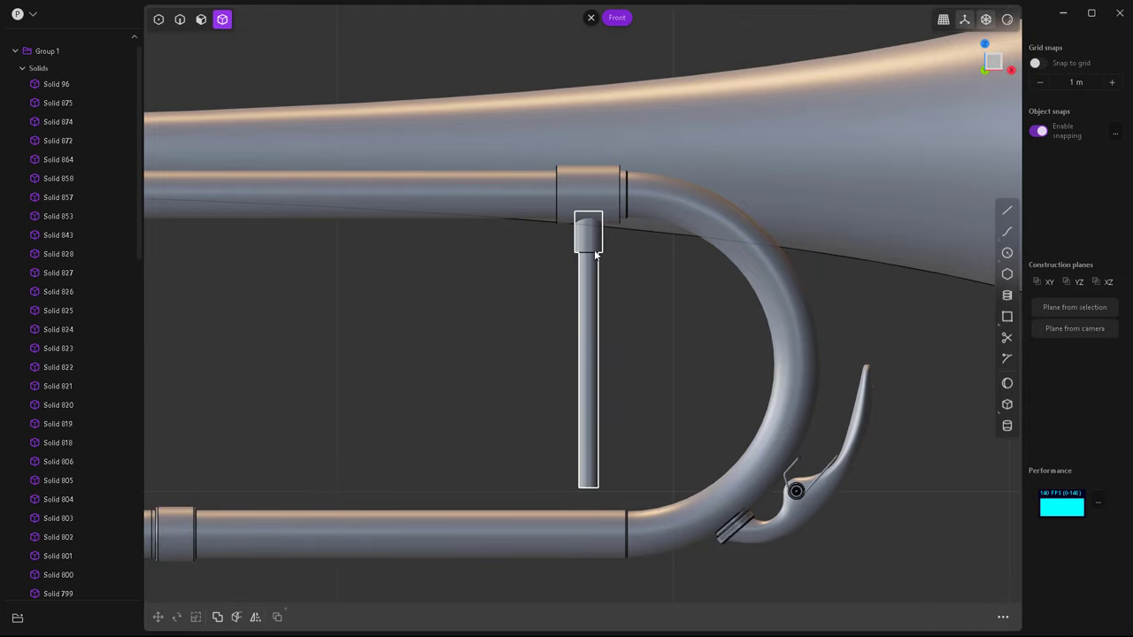
mouse_move(610, 423)
middle_mouse_down()
mouse_move(622, 458)
mouse_move(606, 273)
middle_mouse_up()
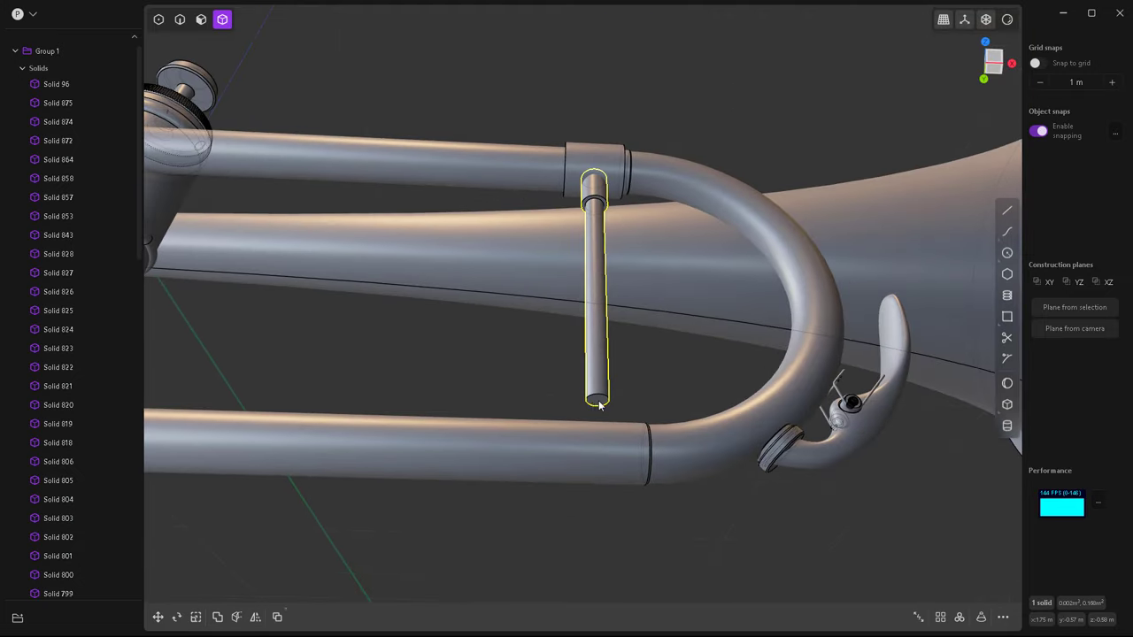
Offset the rod's bottom face, set a working plane, and try repositioning the cap piece.
left_click(599, 400)
key("o")
left_click(1064, 309)
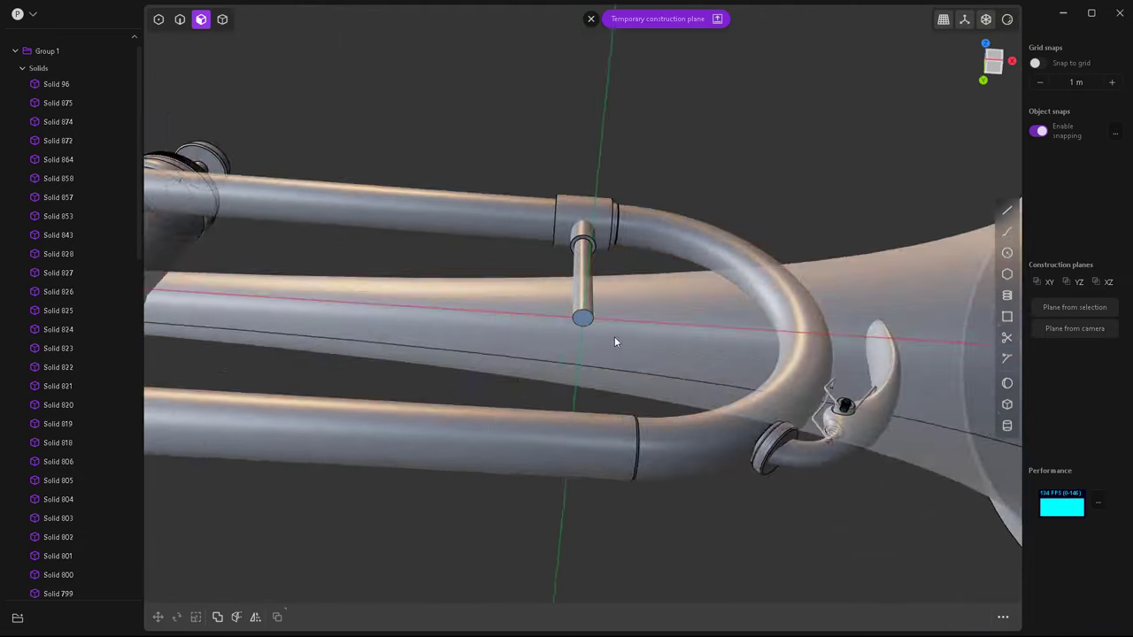
key("alt+x")
key("Escape")
mouse_move(611, 417)
middle_mouse_down()
mouse_move(624, 422)
mouse_move(592, 272)
middle_mouse_up()
key("g")
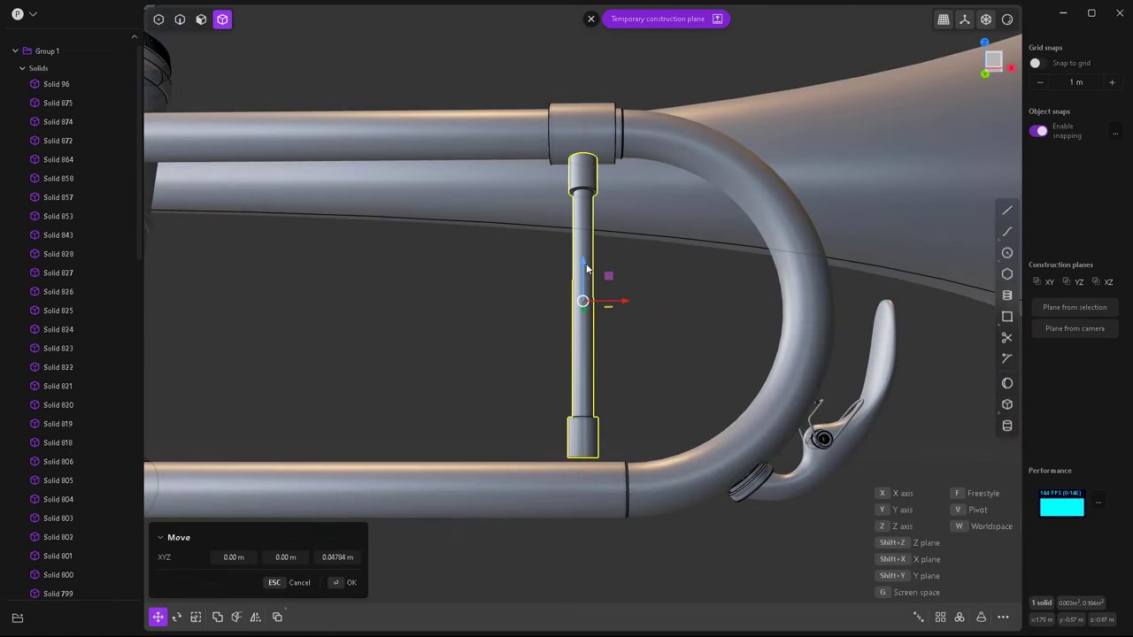
key("s")
key("g")
key("Escape")
Move the cap down to the lower tube in front view and begin a Boolean Union of the brace parts.
middle_click_drag(651, 311, 709, 354)
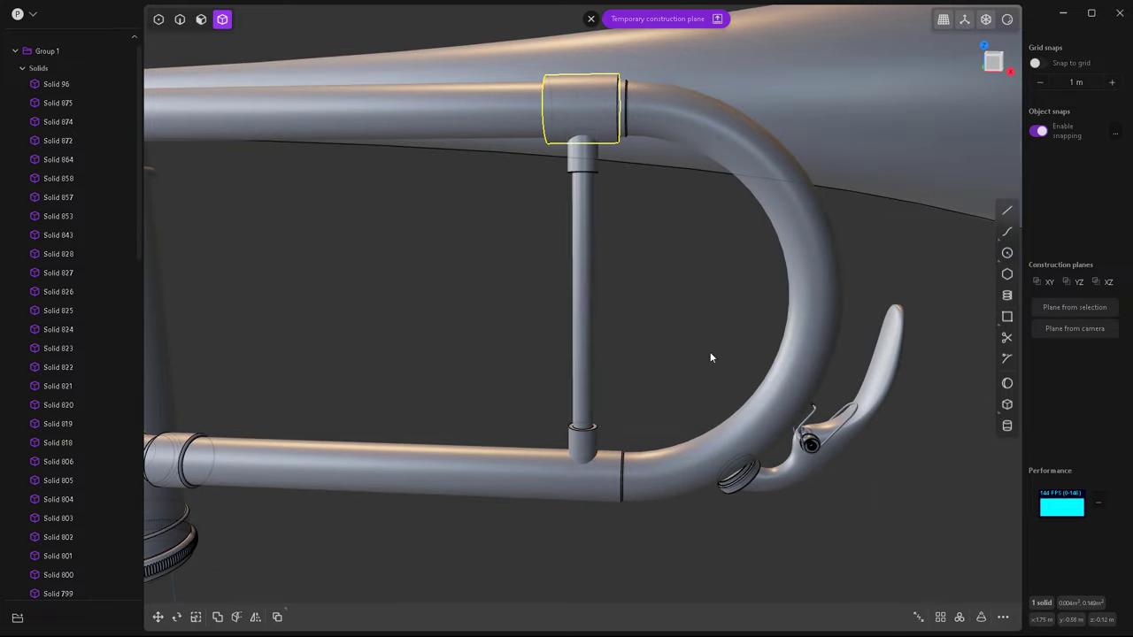
key("KP_1")
key("g")
left_click(282, 450)
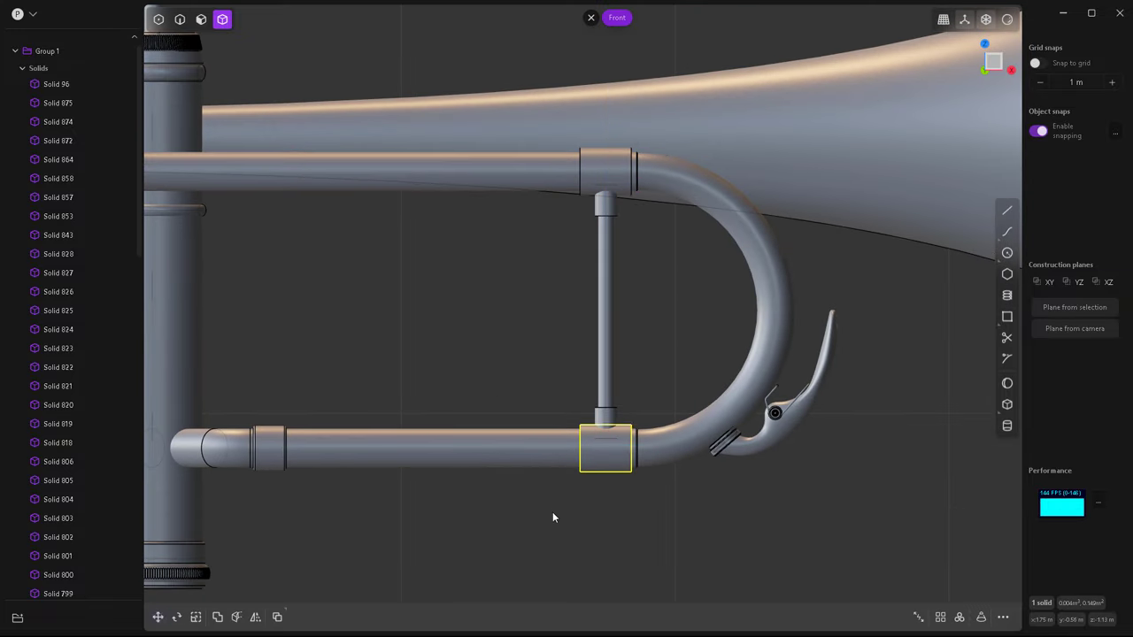
key("ctrl+equal")
left_click(610, 283)
Union the remaining brace parts into one solid.
left_click(611, 168)
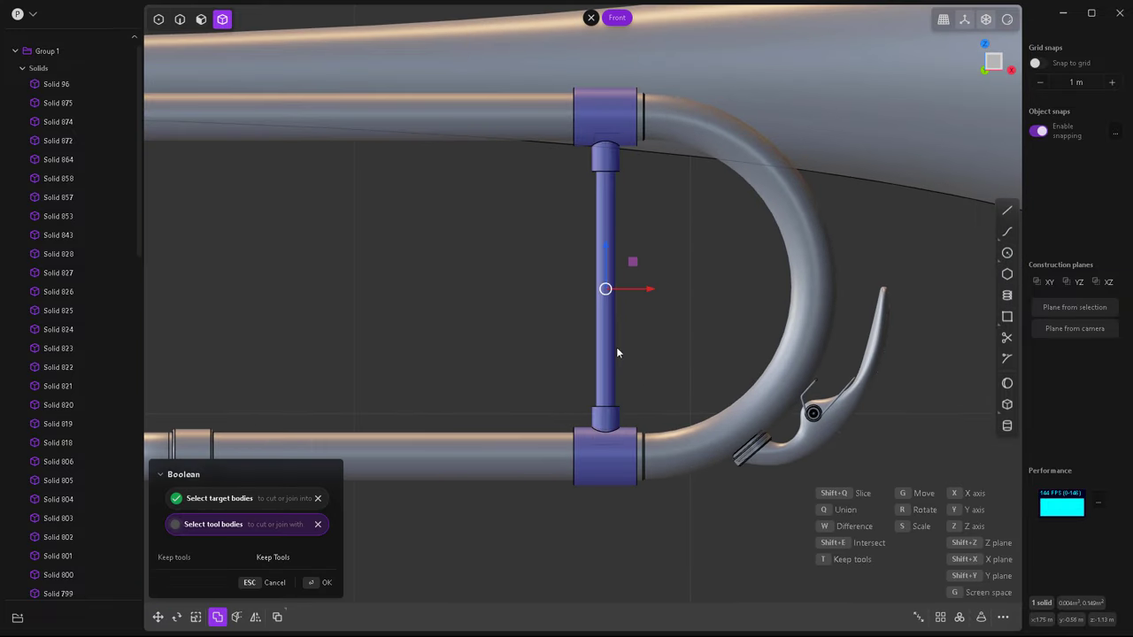
key("Return")
scroll(616, 347, "up", 2)
mouse_move(606, 168)
middle_mouse_down()
mouse_move(628, 212)
mouse_move(467, 119)
middle_mouse_up()
Fillet the saddle edge and the collar's top edge at the brace junction.
left_click(634, 232)
key("Escape")
scroll(754, 349, "down", 5)
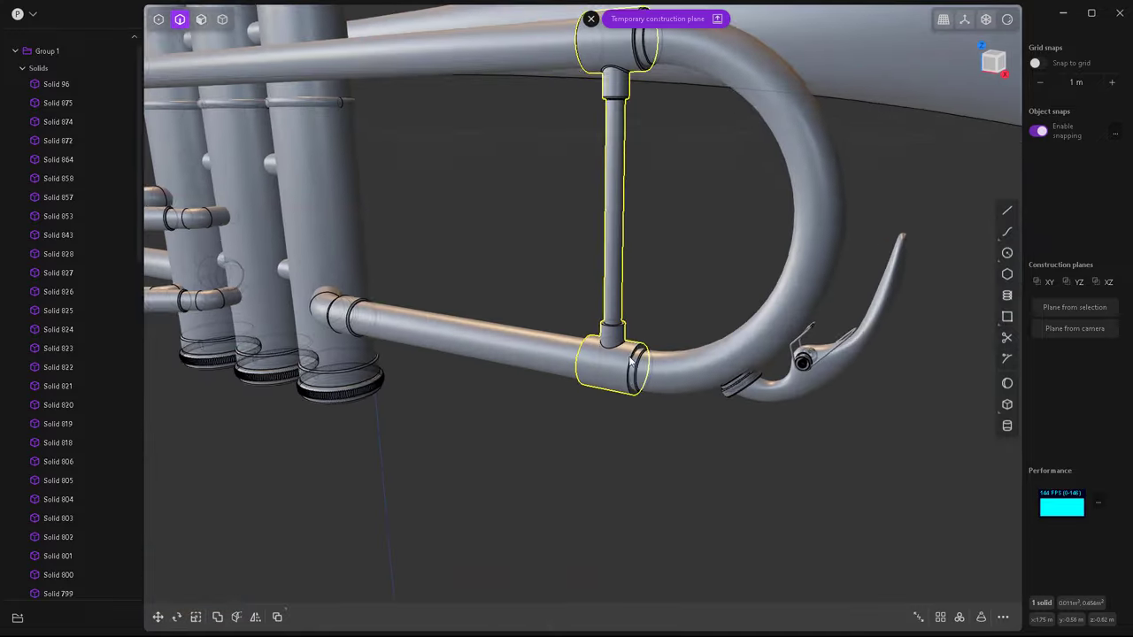
scroll(595, 400, "up", 6)
left_click(594, 394)
key("f")
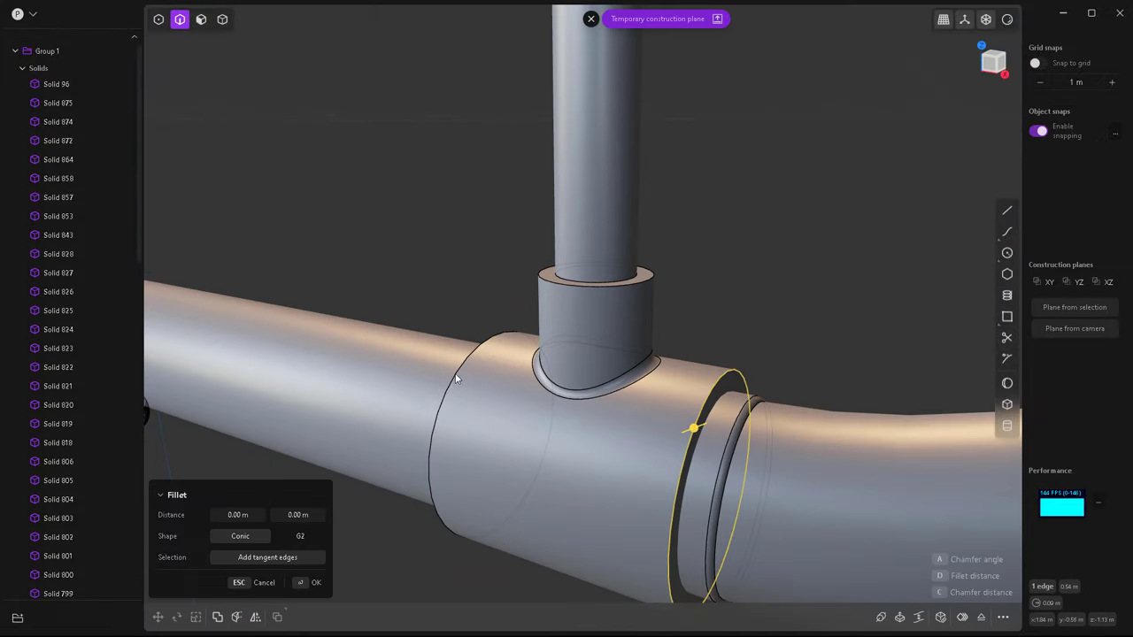
left_click(566, 288)
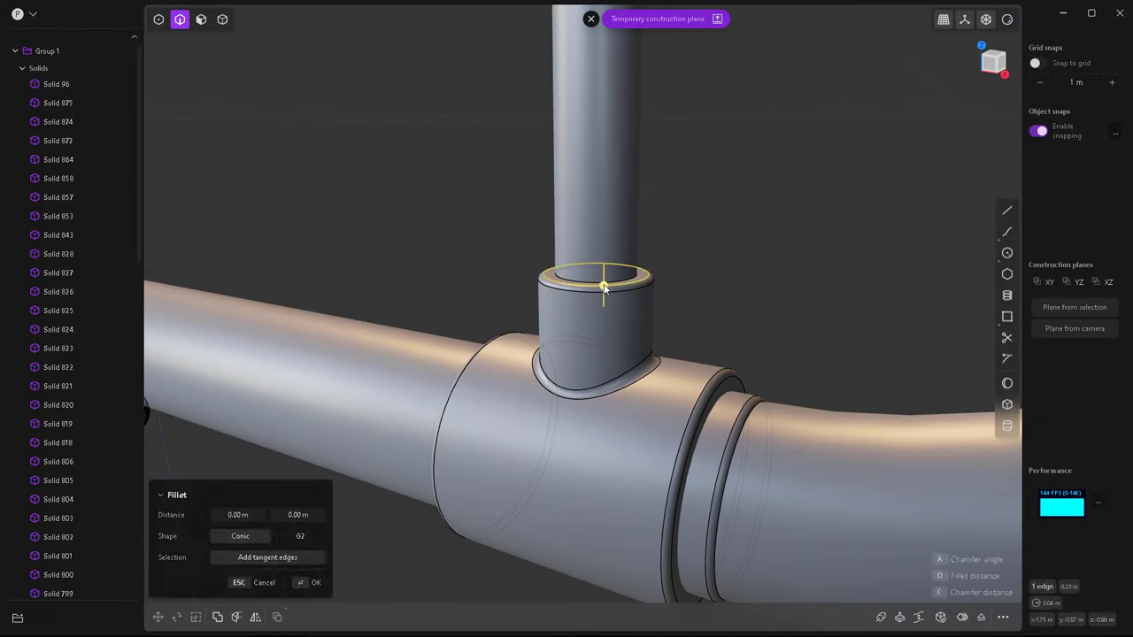
left_click(600, 278)
Duplicate the finished brace and place the copy beside the first across the slide.
scroll(600, 278, "down", 5)
mouse_move(600, 278)
middle_mouse_down()
mouse_move(640, 335)
mouse_move(619, 363)
mouse_move(731, 332)
mouse_move(774, 283)
mouse_move(911, 397)
mouse_move(754, 304)
middle_mouse_up()
left_click(624, 266)
key("KP_1")
key("ctrl+d")
left_click(658, 355)
scroll(604, 368, "down", 5)
left_click(773, 283)
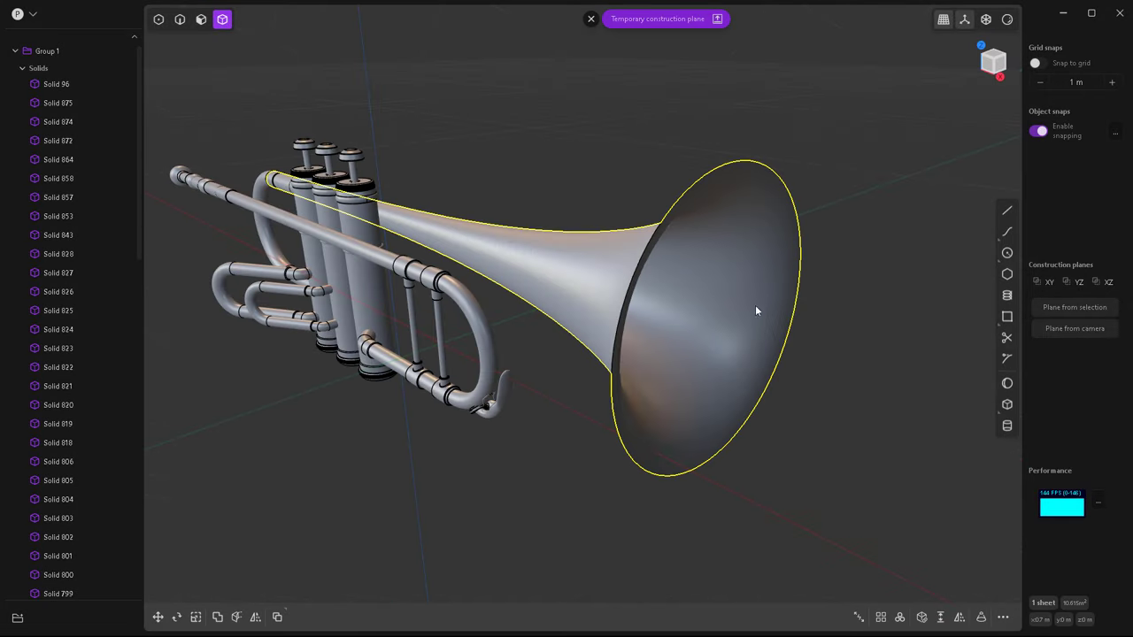
Wrap a pipe of about 0.018 m section around the bell rim edge.
key("t")
scroll(672, 274, "up", 1)
key("Escape")
middle_click_drag(687, 182, 914, 324)
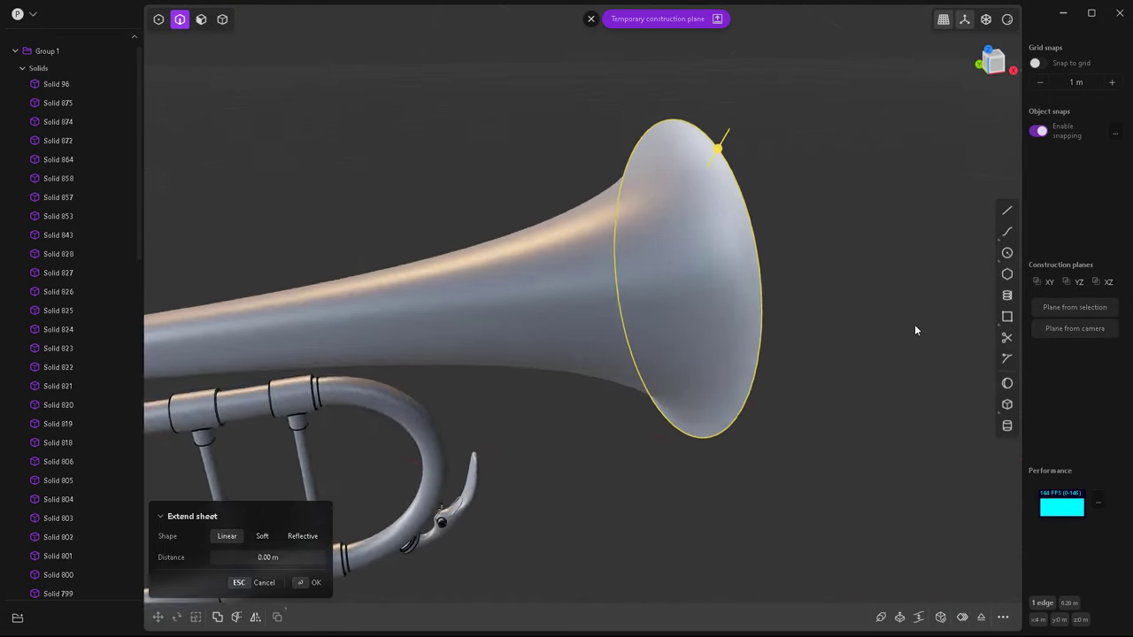
scroll(914, 323, "up", 2)
key("p")
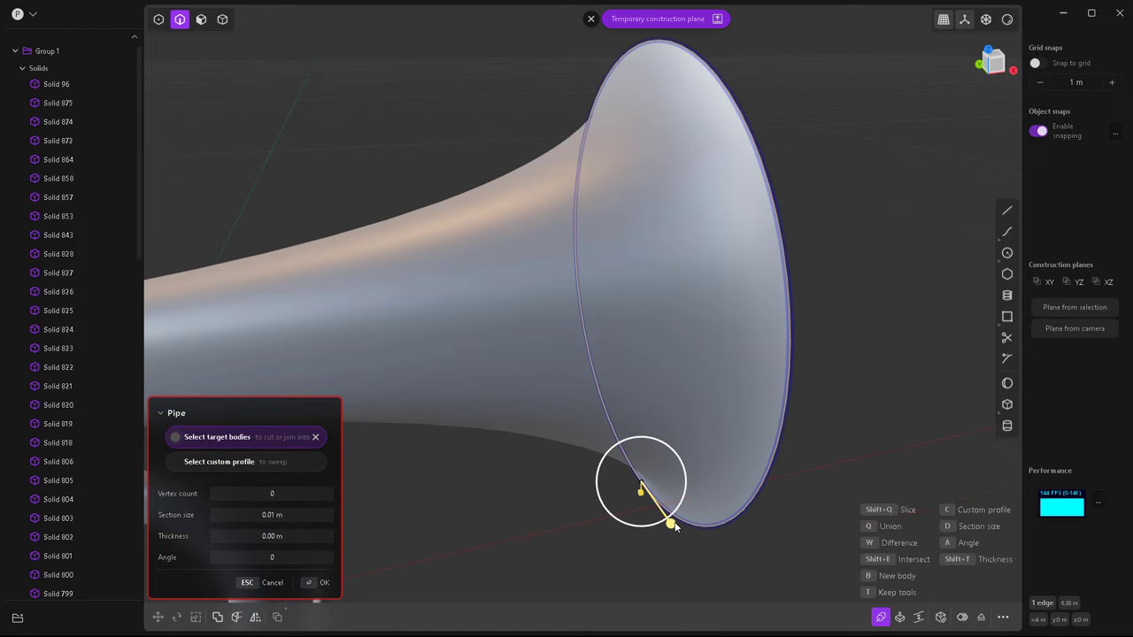
left_click_drag(680, 532, 677, 543)
mouse_move(677, 544)
middle_mouse_down()
mouse_move(727, 510)
mouse_move(679, 540)
middle_mouse_up()
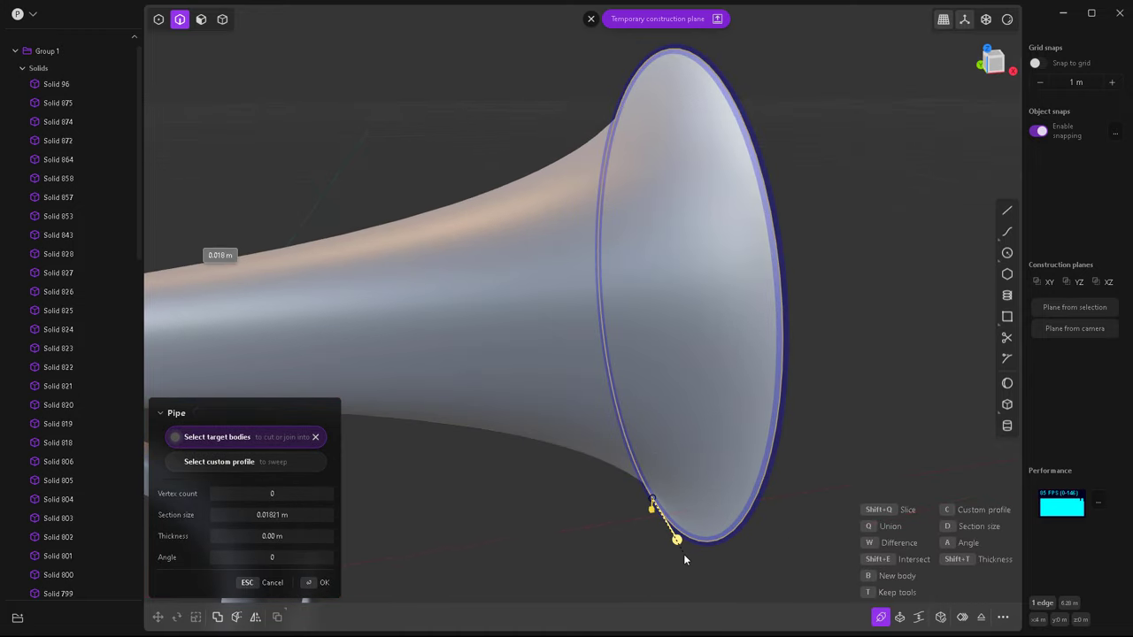
scroll(716, 312, "down", 3)
key("Return")
Thicken the bell sheet by about 0.0094 m into a solid wall.
mouse_move(798, 358)
middle_mouse_down()
mouse_move(840, 356)
mouse_move(758, 324)
mouse_move(680, 371)
middle_mouse_up()
key("3")
left_click(757, 324)
scroll(758, 324, "up", 2)
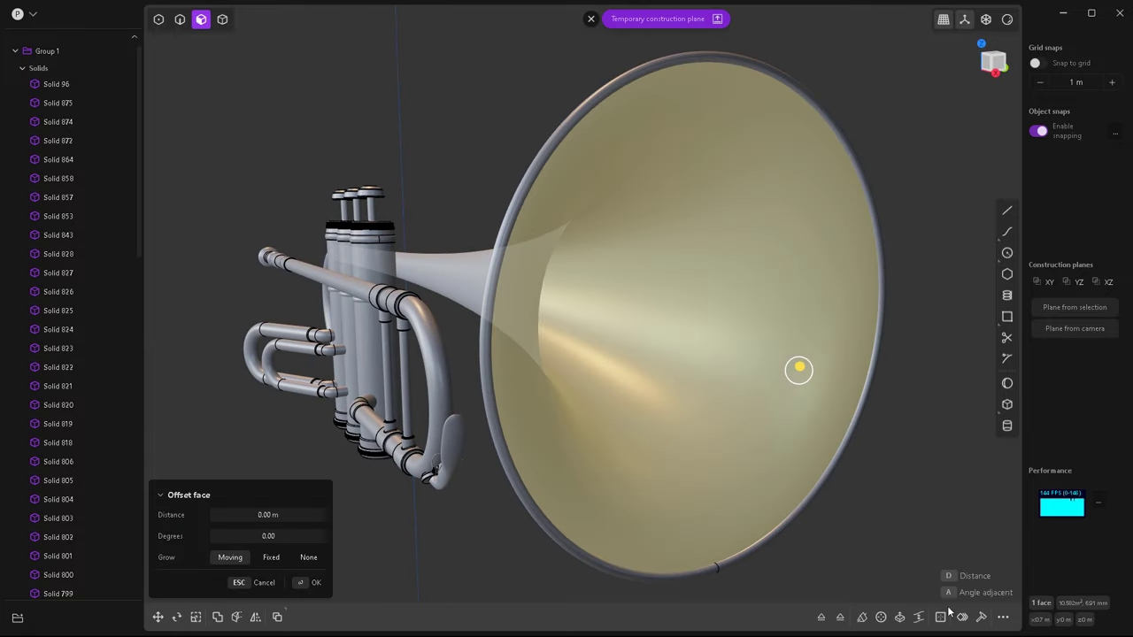
key("Escape")
key("4")
left_click(812, 335)
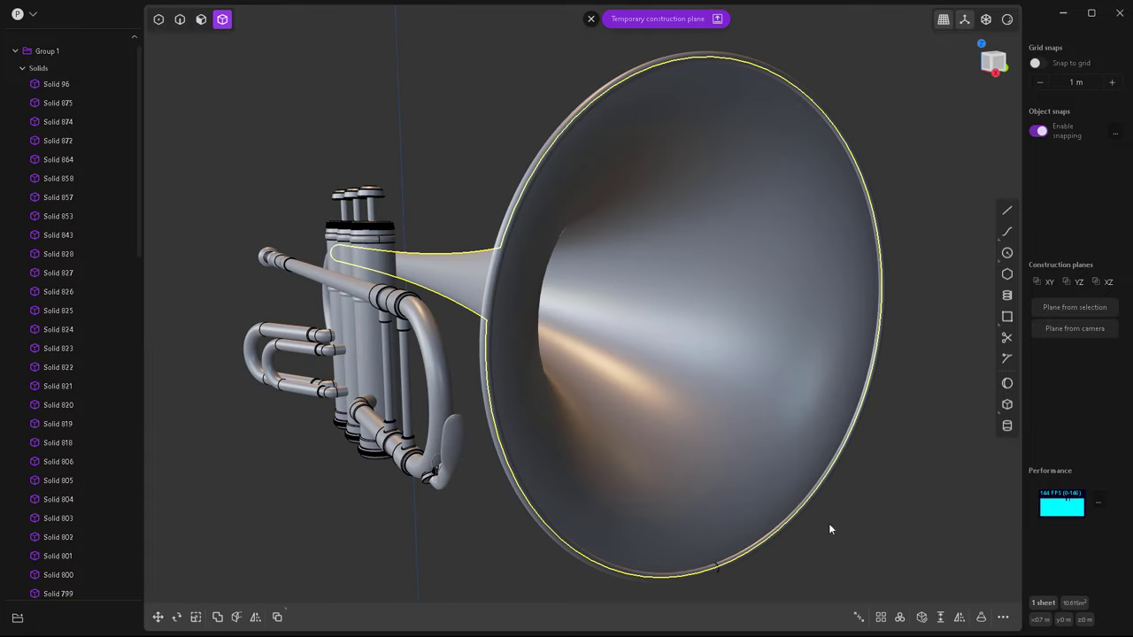
left_click(938, 615)
scroll(408, 254, "up", 2)
left_click_drag(408, 255, 409, 251)
scroll(441, 220, "down", 5)
middle_click_drag(442, 219, 694, 427)
scroll(693, 428, "up", 3)
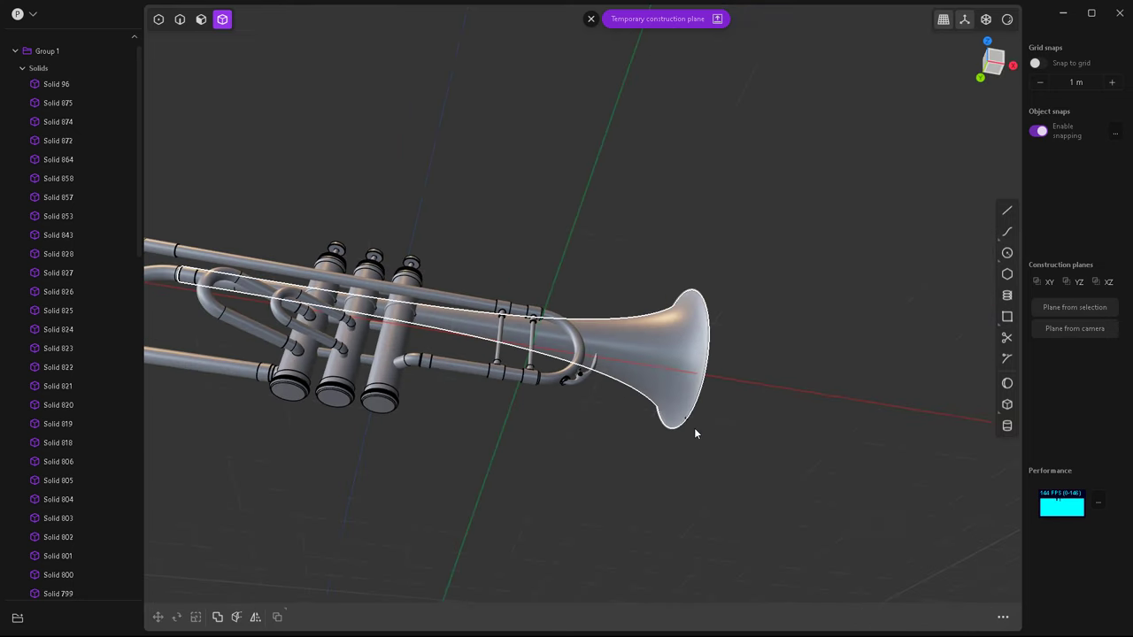
Try offsetting the mouthpiece cup face, then cancel the offset.
key("f")
mouse_move(762, 407)
middle_mouse_down()
mouse_move(673, 309)
mouse_move(587, 379)
mouse_move(735, 397)
mouse_move(748, 475)
mouse_move(287, 406)
middle_mouse_up()
scroll(481, 354, "up", 5)
key("3")
left_click(481, 348)
key("o")
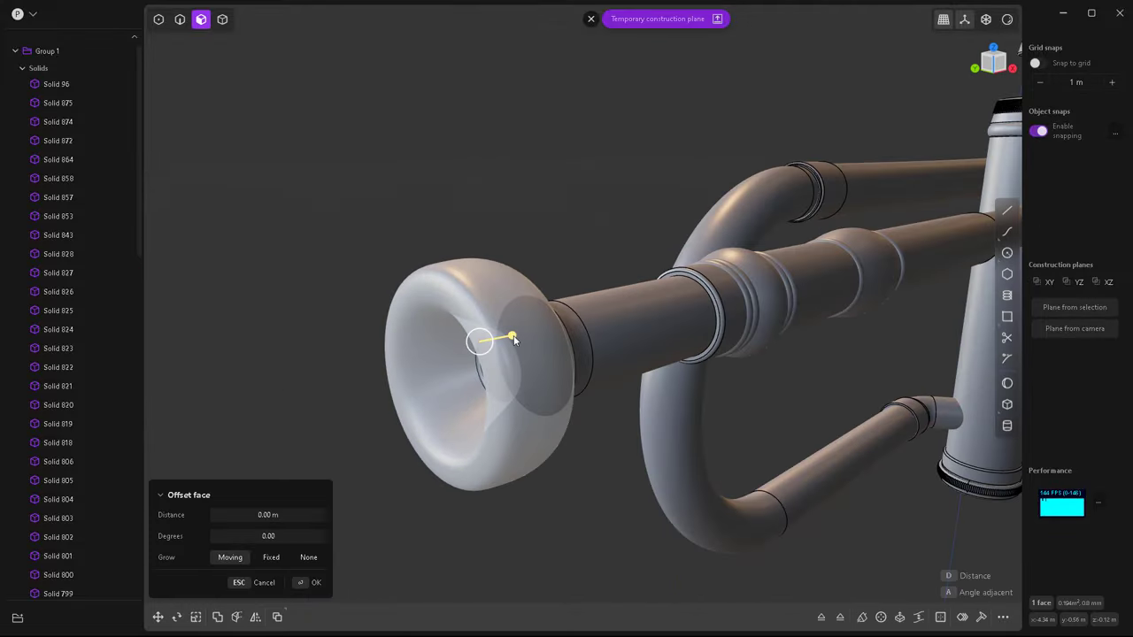
middle_click_drag(516, 340, 495, 336)
scroll(460, 341, "down", 5)
key("Escape")
scroll(393, 416, "down", 2)
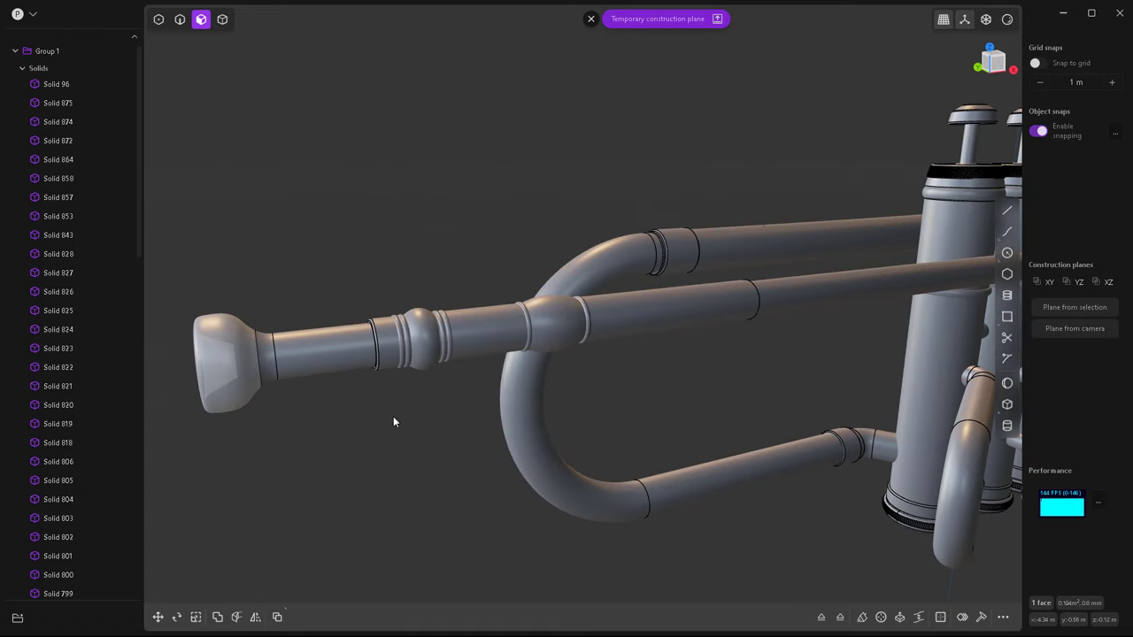
scroll(396, 397, "down", 3)
scroll(395, 363, "down", 5)
Hide the side panels and switch to the orthographic back view of the valves.
mouse_move(596, 383)
middle_mouse_down()
mouse_move(675, 378)
mouse_move(644, 404)
mouse_move(445, 431)
mouse_move(609, 363)
middle_mouse_up()
key("ctrl+backslash")
key("KP_1")
key("ctrl+KP_1")
Draw a circle and position it centred on the lower pipe.
scroll(1108, 258, "up", 3)
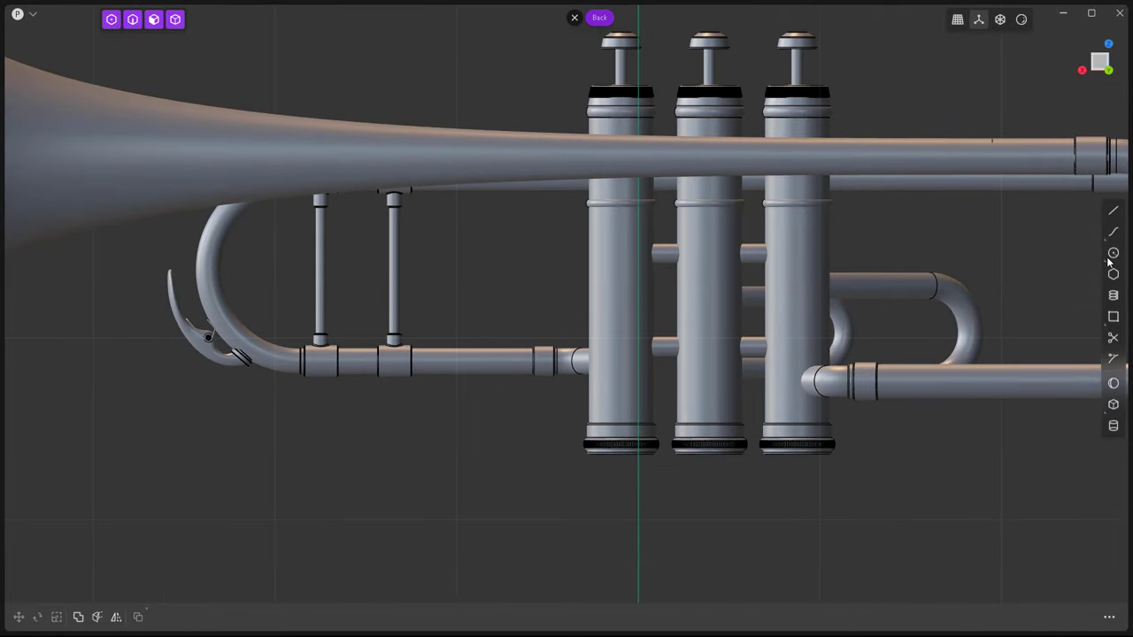
left_click(415, 393)
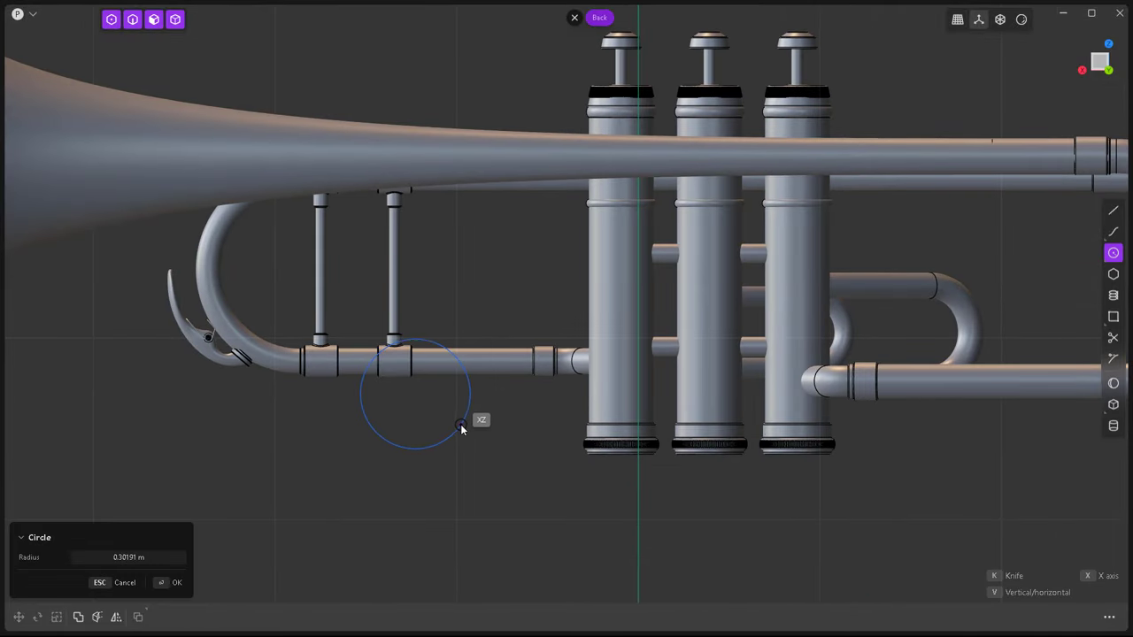
left_click(461, 424)
key("g")
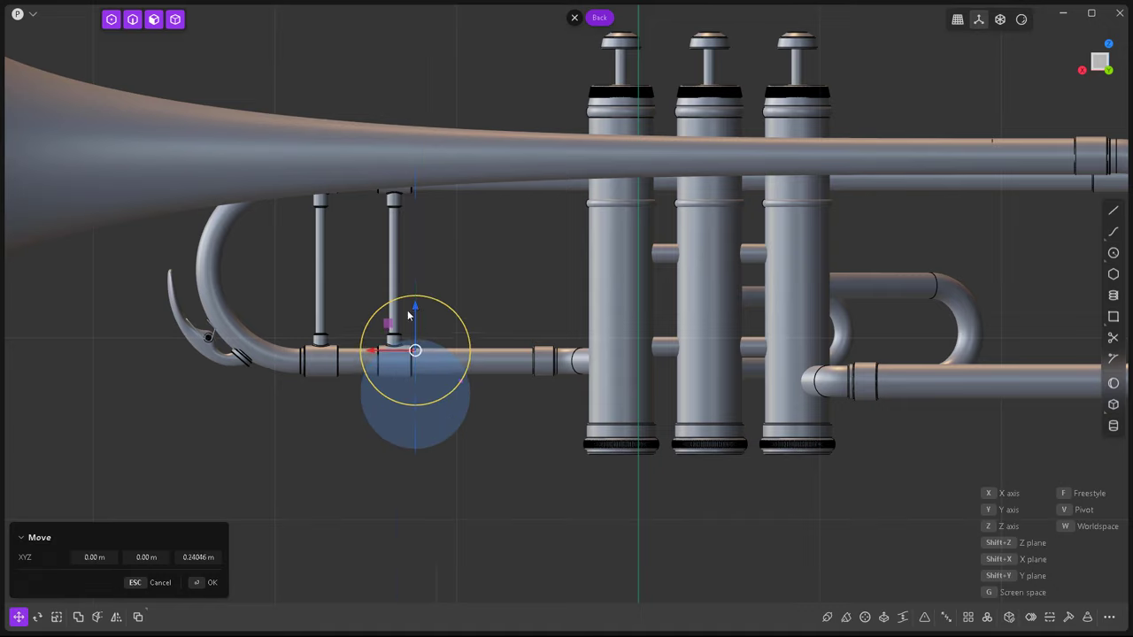
left_click(408, 300)
key("g")
left_click(414, 304)
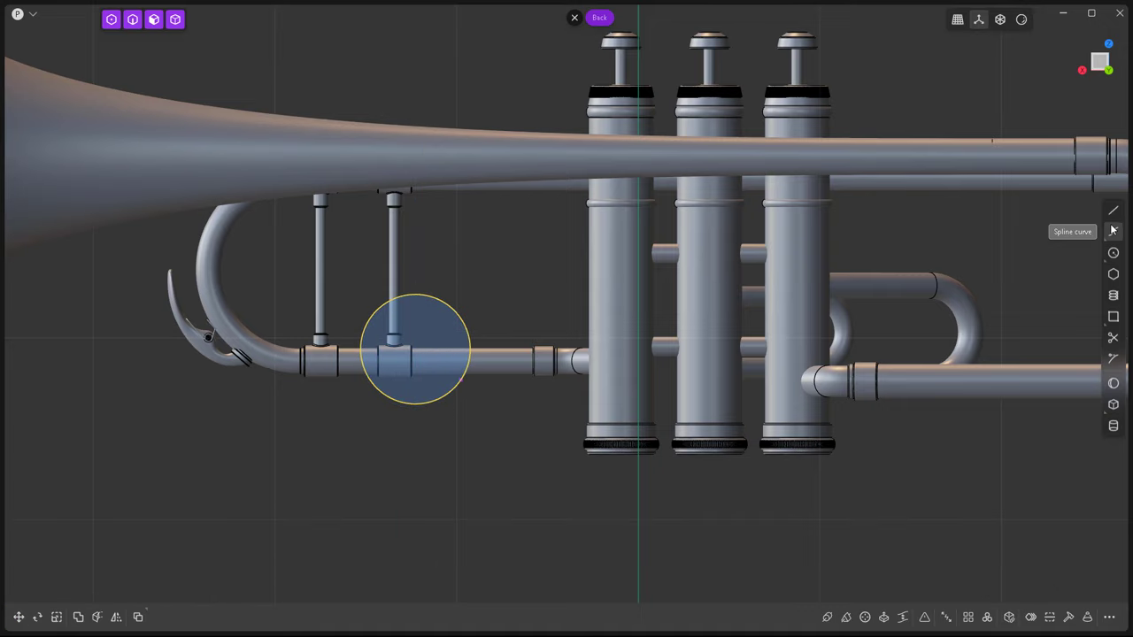
Split the circle with a vertical line through its centre and trim away the right half.
left_click(1113, 209)
left_click(418, 298)
key("g")
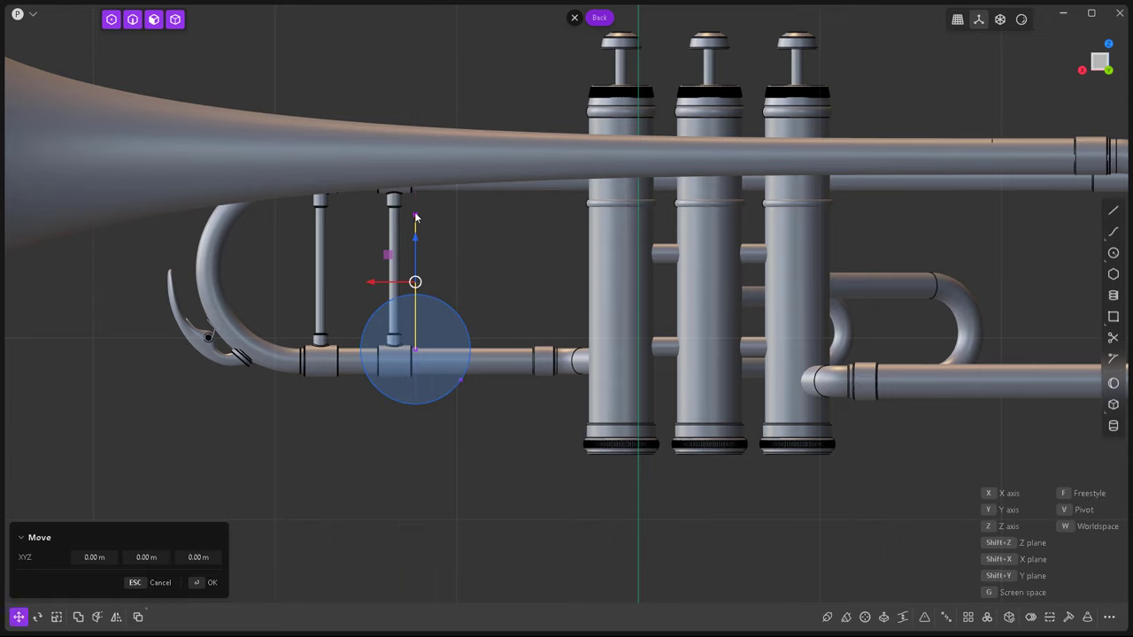
left_click(434, 303)
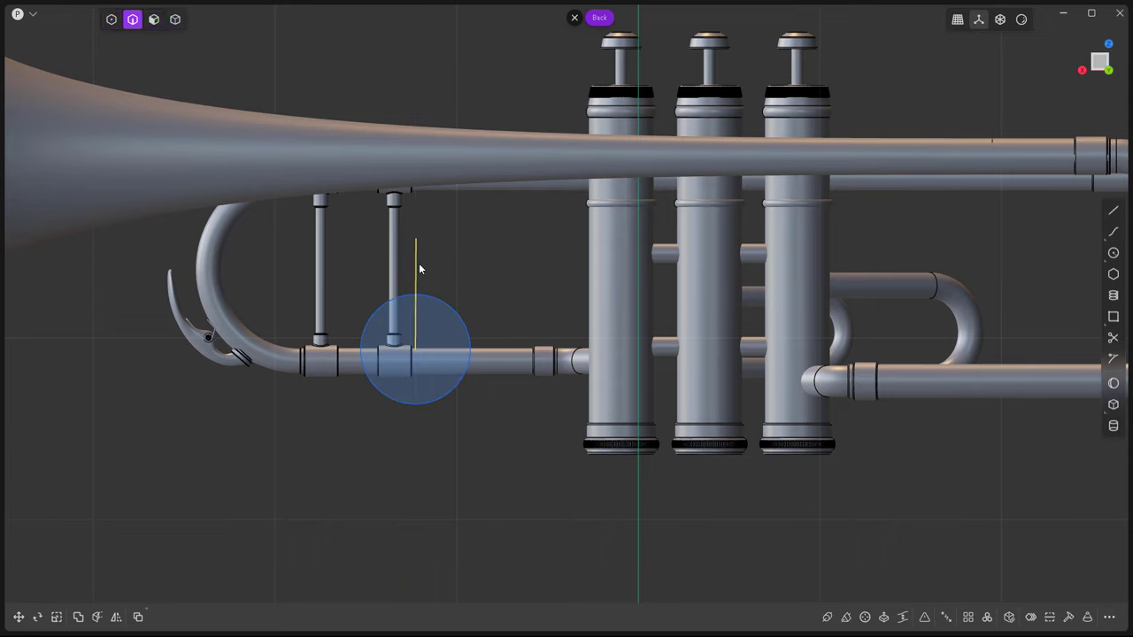
left_click(419, 265)
left_click(416, 219)
key("g")
left_click(453, 395)
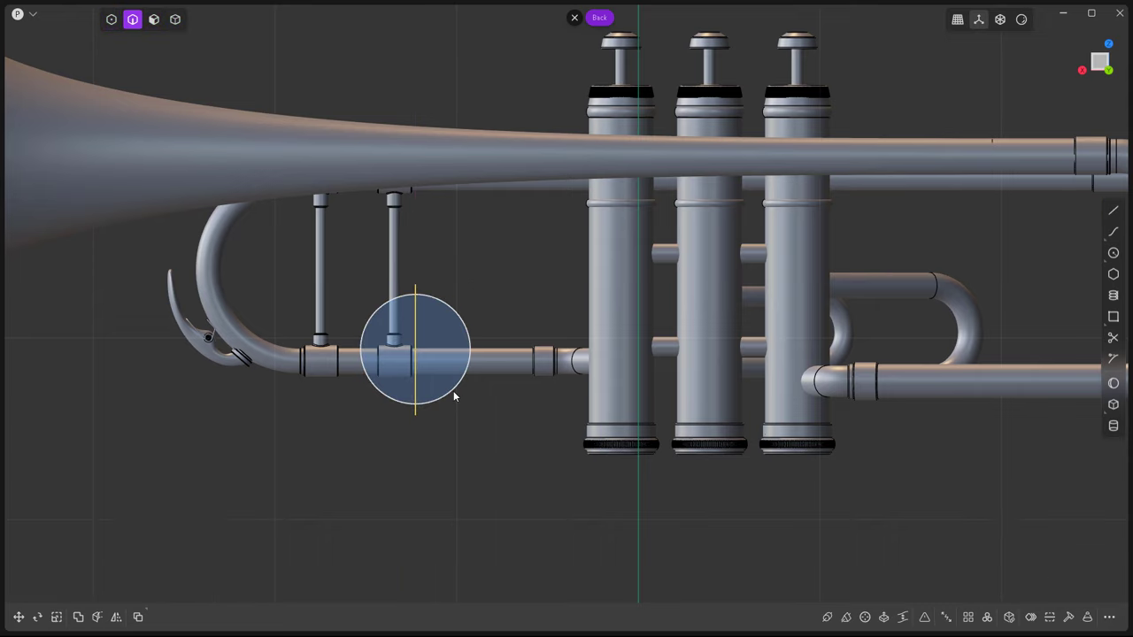
key("y")
left_click(416, 382)
Draw straight top and bottom legs from the arc ends, then shift the loop left.
key("l")
left_click(415, 294)
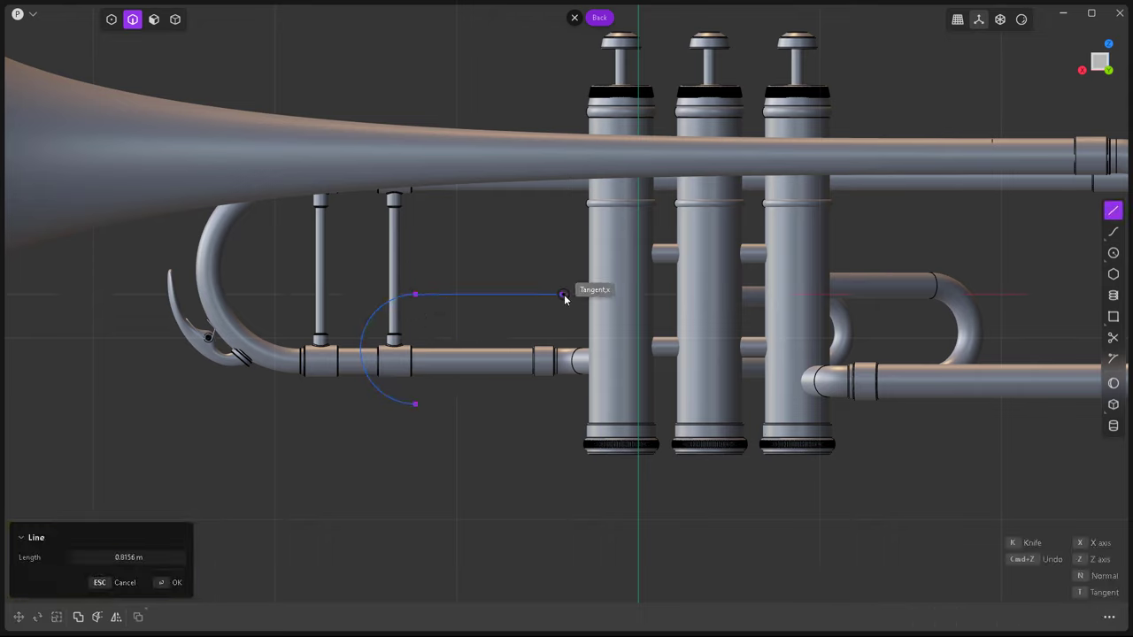
left_click(649, 295)
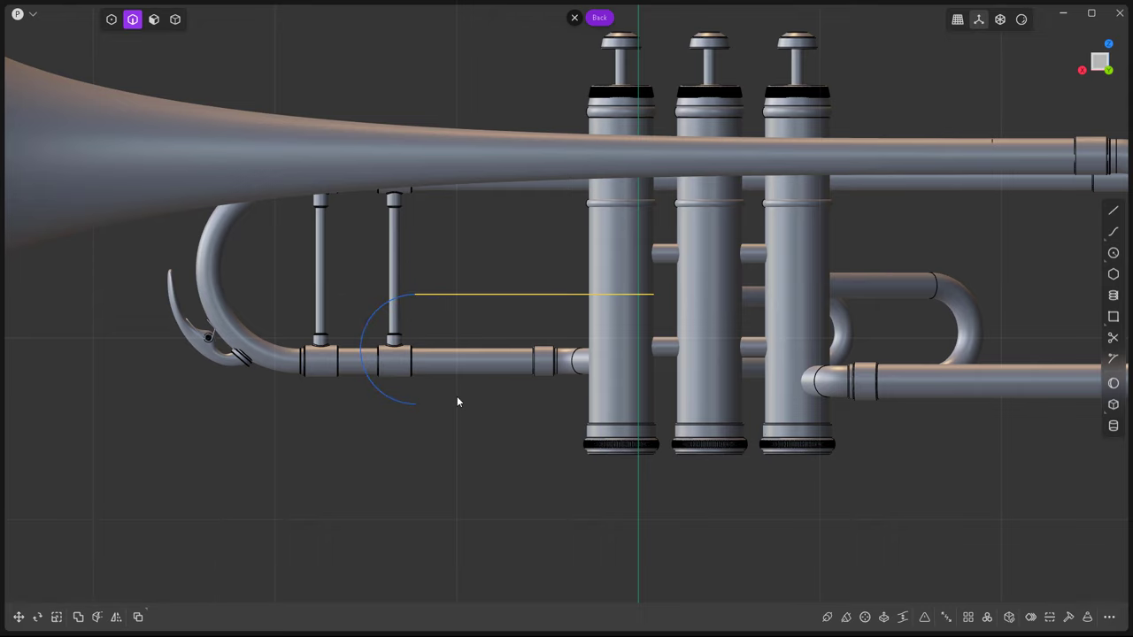
left_click(415, 404)
left_click(642, 367)
key("Escape")
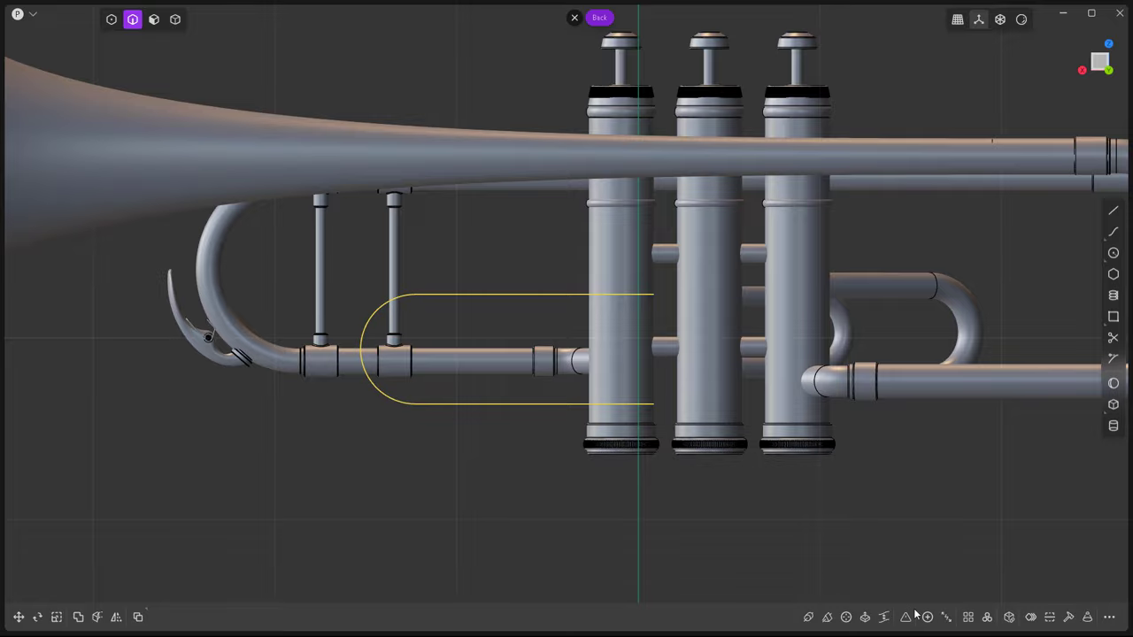
key("g")
left_click(357, 350)
In Bottom view, move the loop's end point to its new position.
key("1")
key("g")
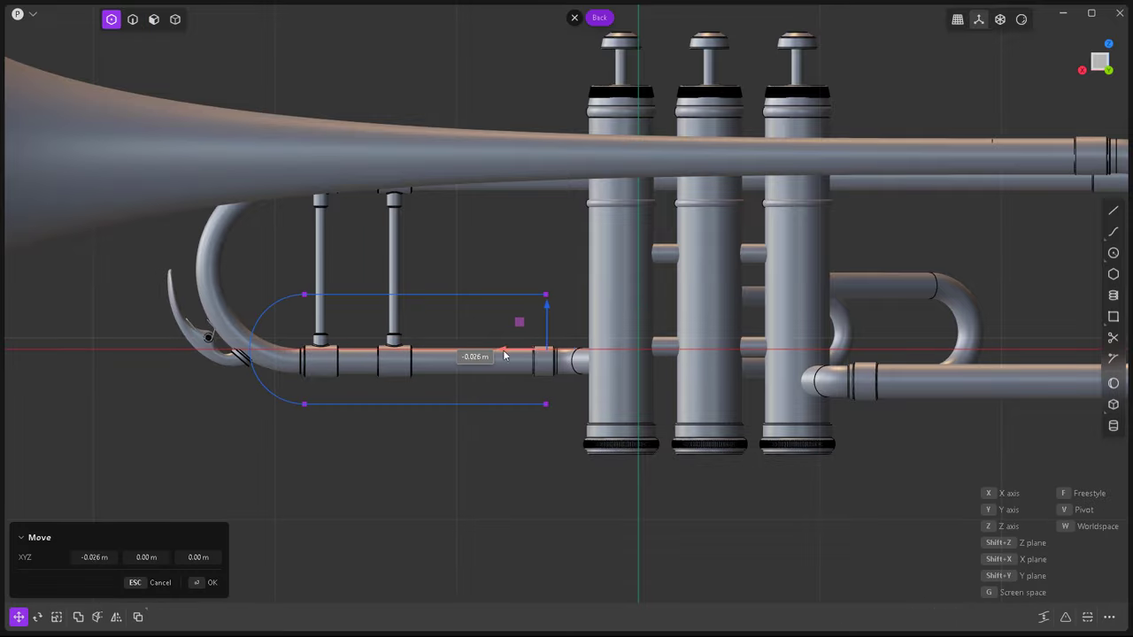
key("ctrl+KP_7")
scroll(512, 188, "up", 5)
scroll(549, 181, "up", 3)
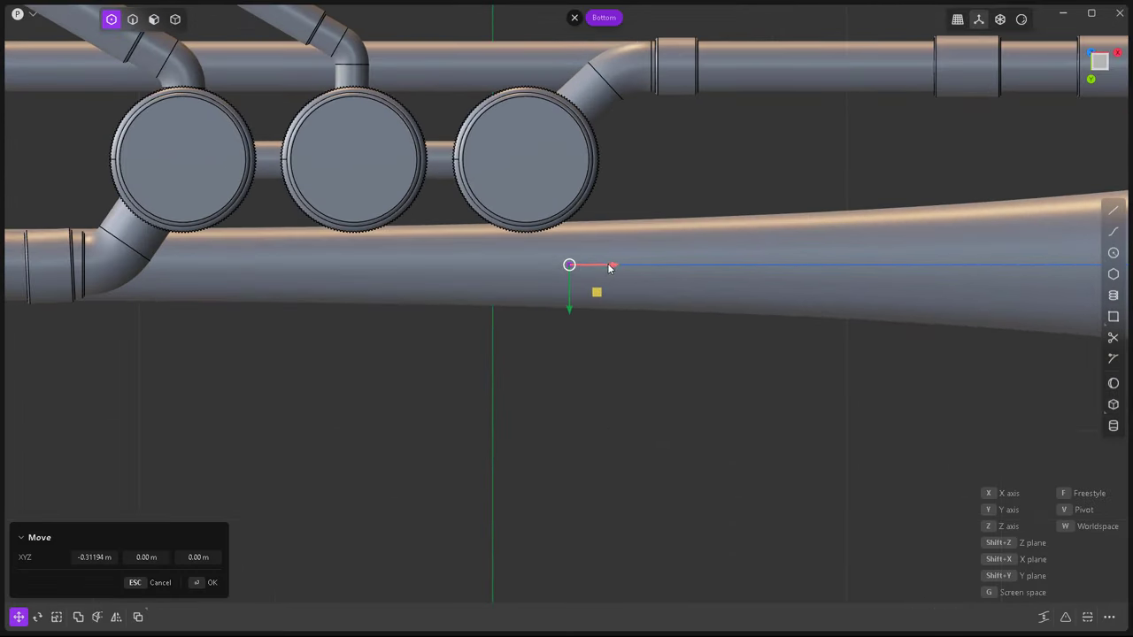
left_click(625, 317)
scroll(626, 317, "down", 1)
Draw a line to the first valve's centre and snap its point onto the loop's beginning.
left_click(1114, 211)
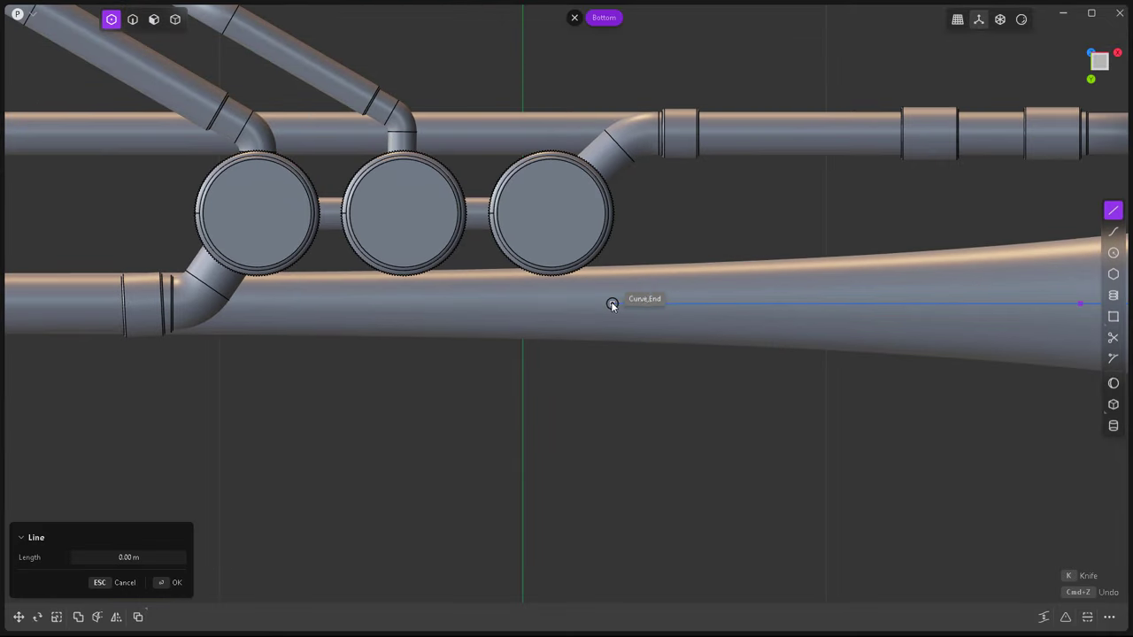
left_click(552, 215)
key("g")
mouse_move(595, 333)
middle_mouse_down()
mouse_move(655, 442)
mouse_move(596, 448)
middle_mouse_up()
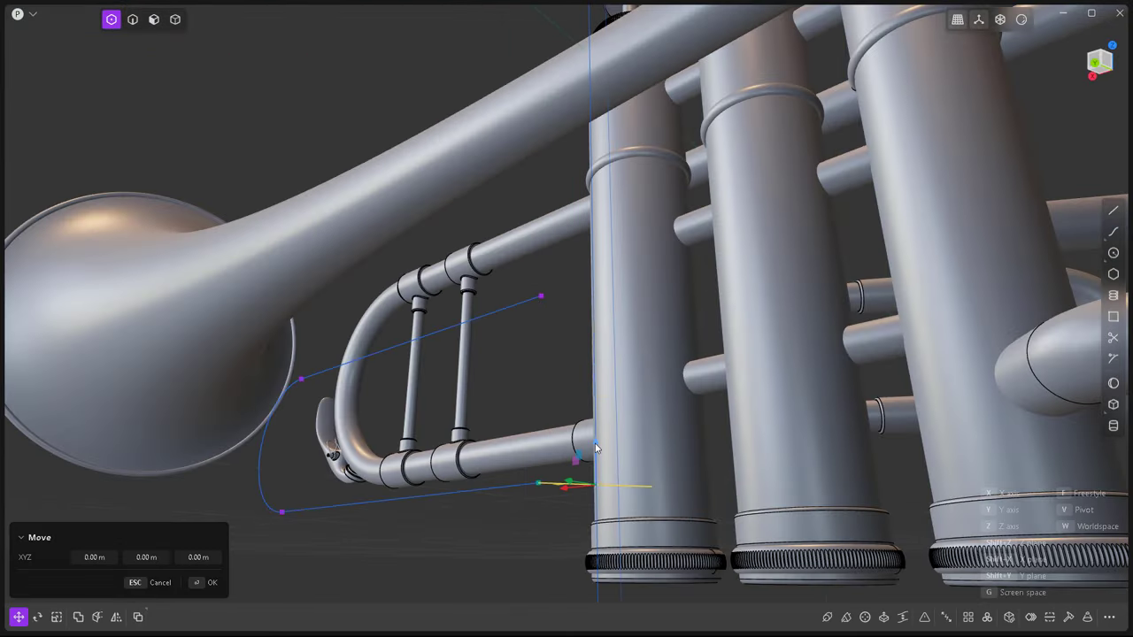
left_click(540, 297)
middle_click_drag(541, 298, 529, 412)
key("2")
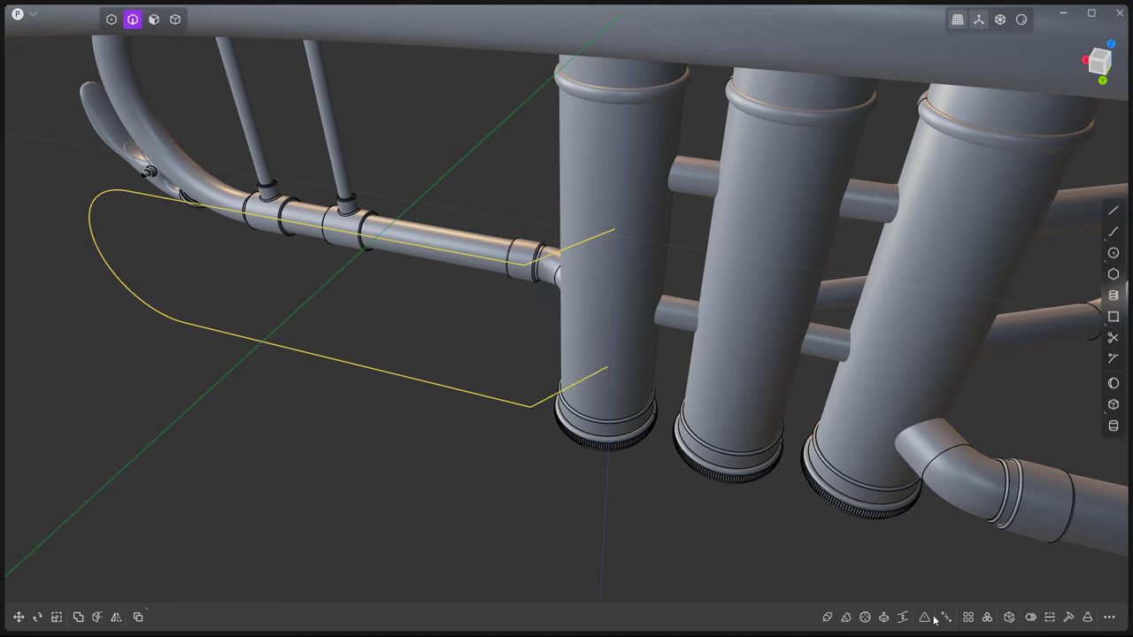
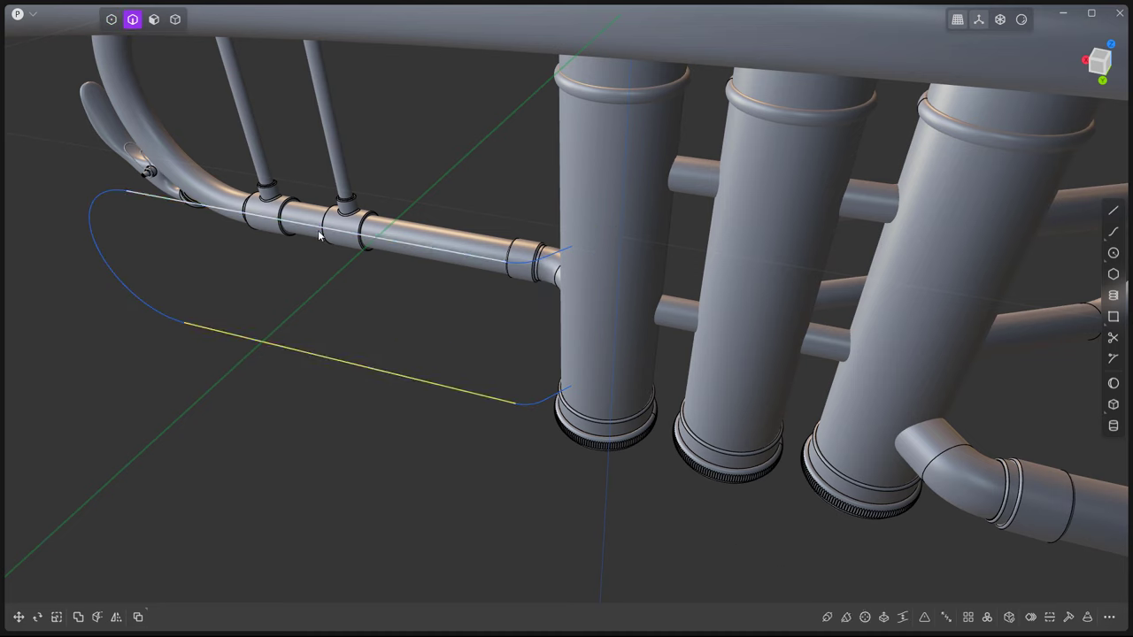
Join the curve pieces into one loop and rebuild it smoothly.
left_click(945, 617)
mouse_move(469, 470)
middle_mouse_down()
mouse_move(532, 417)
mouse_move(500, 438)
middle_mouse_up()
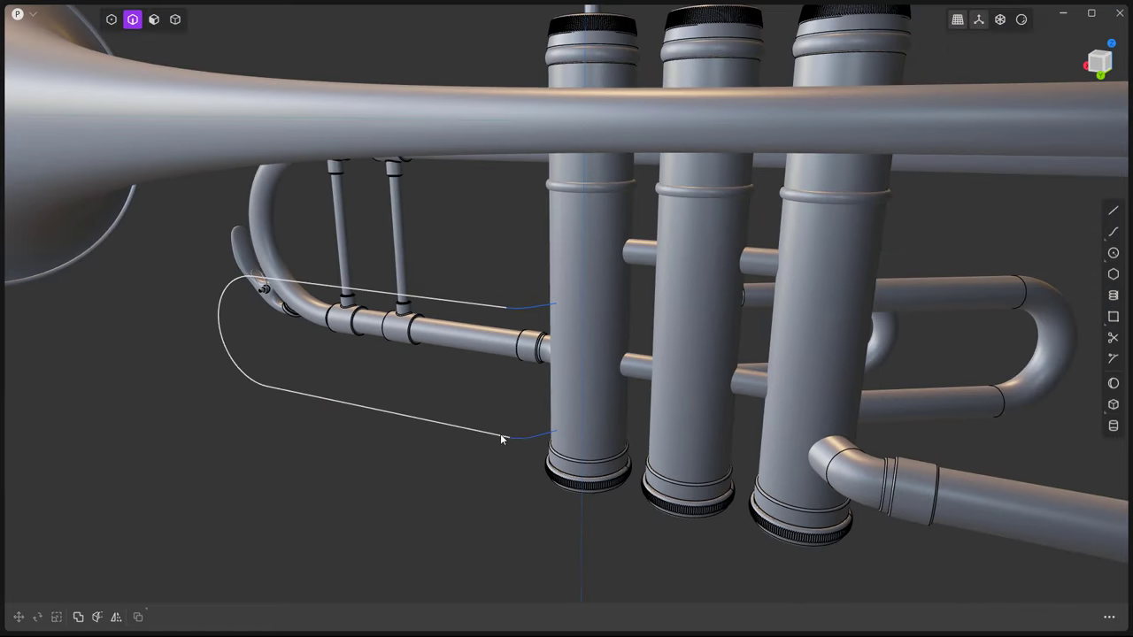
key("g")
key("Escape")
middle_click_drag(418, 446, 485, 395)
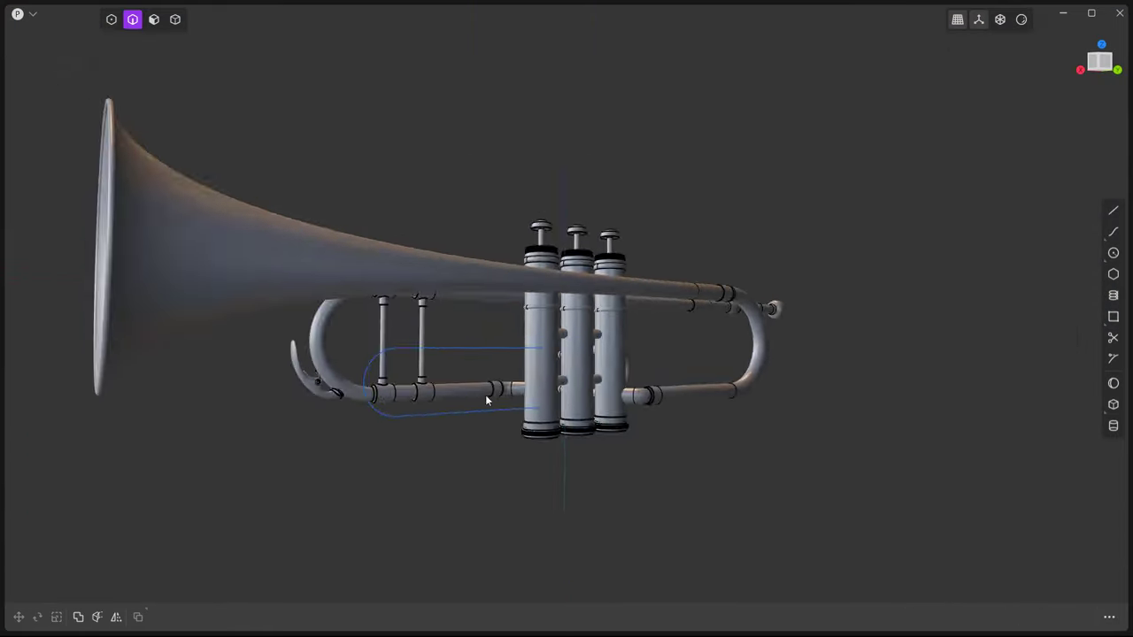
scroll(469, 380, "up", 3)
left_click(493, 309)
key("shift+r")
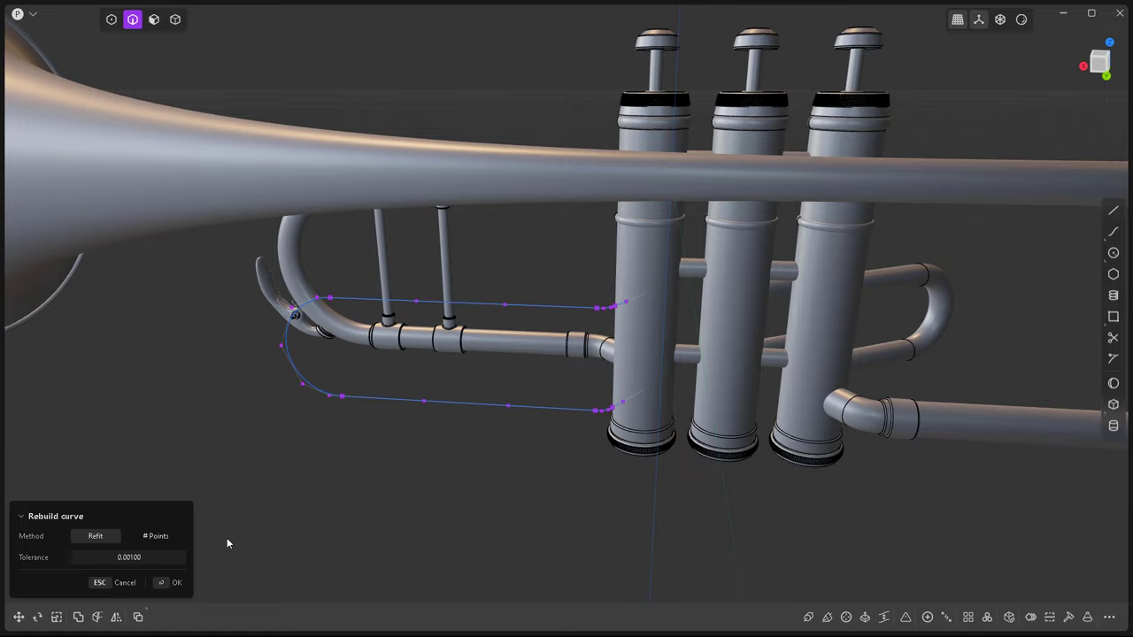
key("Escape")
Sweep a pipe along the looped curve beside the valves.
middle_click_drag(459, 471, 513, 448)
key("p")
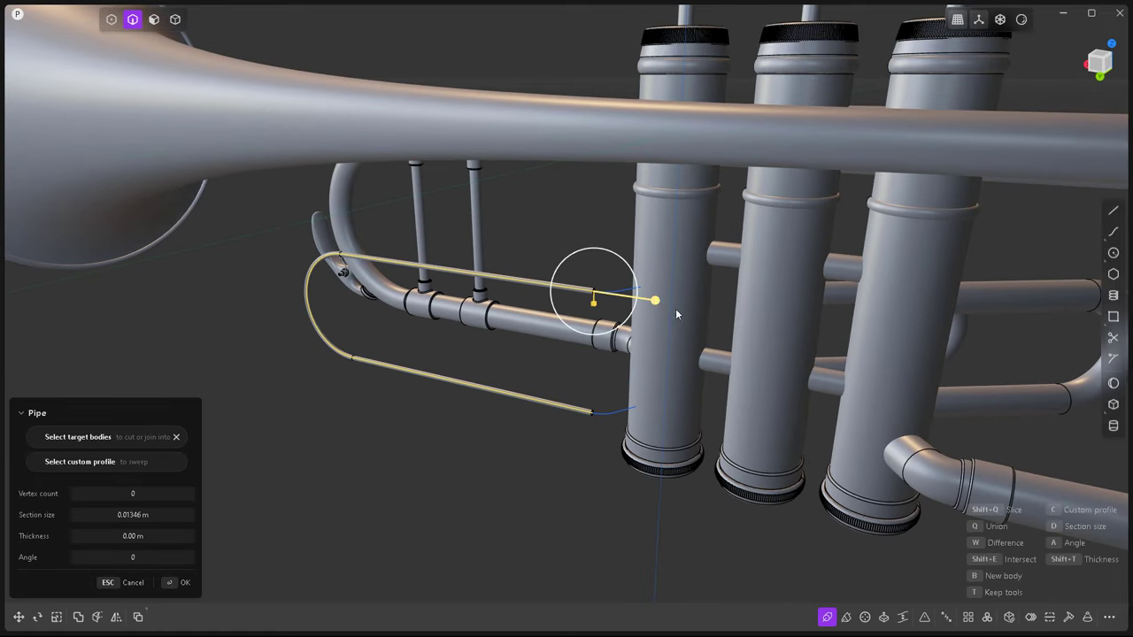
left_click(762, 337)
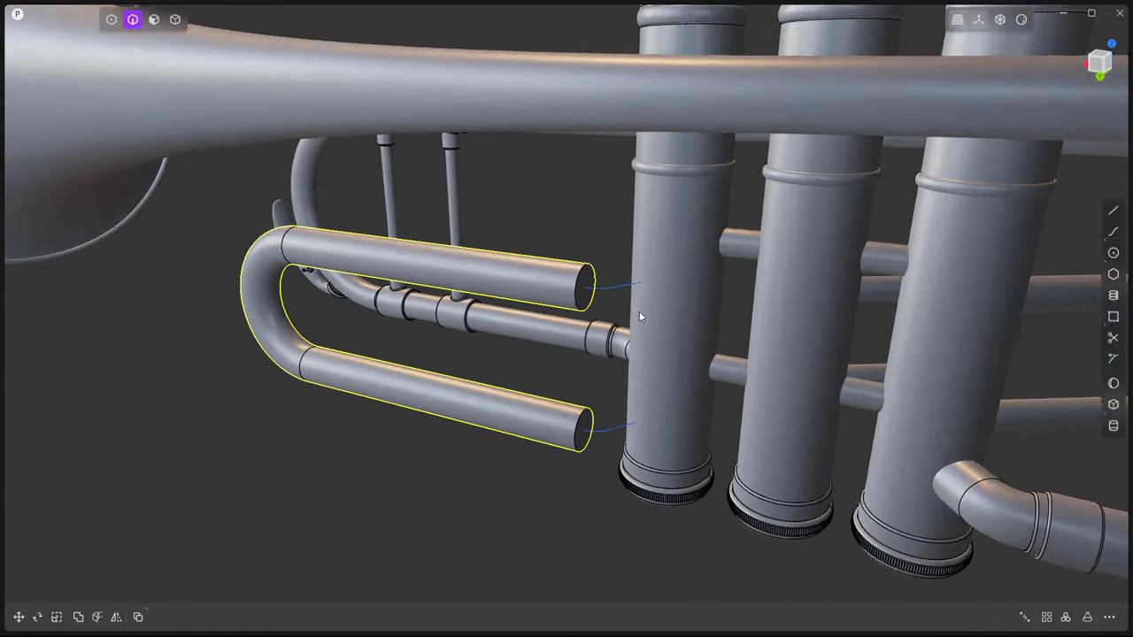
scroll(639, 311, "up", 5)
Add a cylinder sleeve on the upper pipe end and a copy on the lower end.
key("shift+c")
left_click(553, 314)
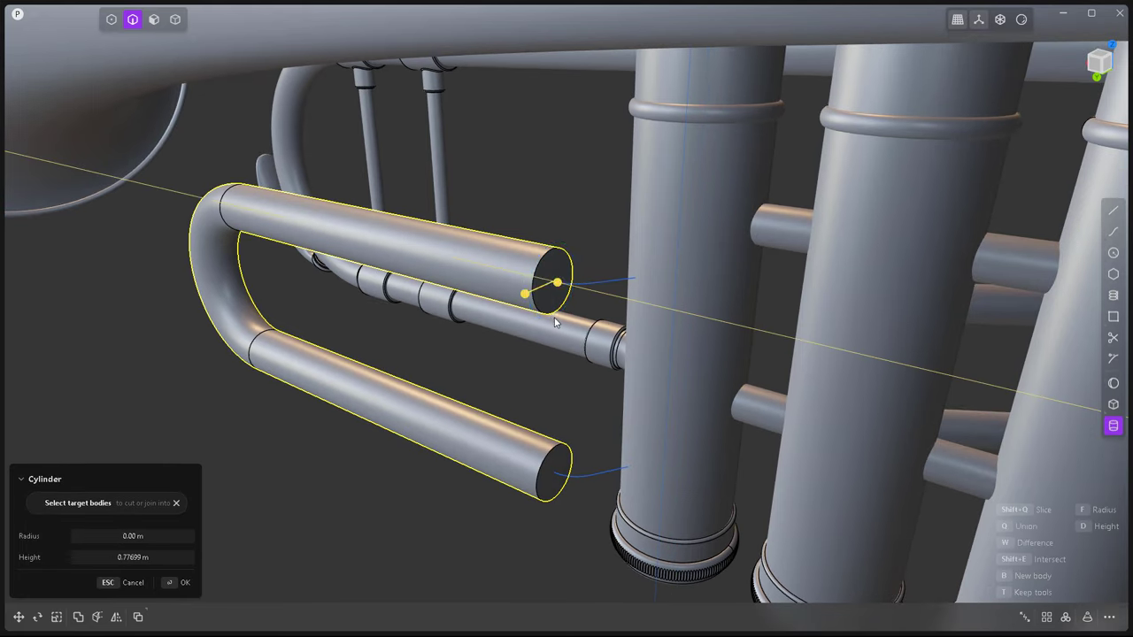
key("ctrl+KP_1")
left_click(523, 303)
key("g")
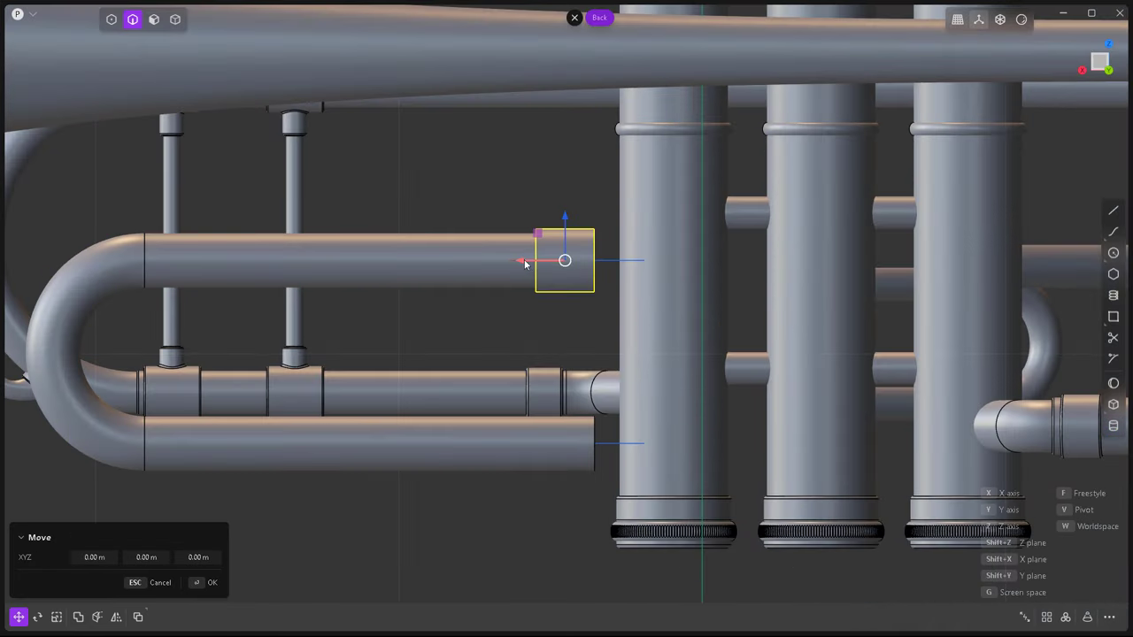
left_click_drag(560, 263, 590, 425)
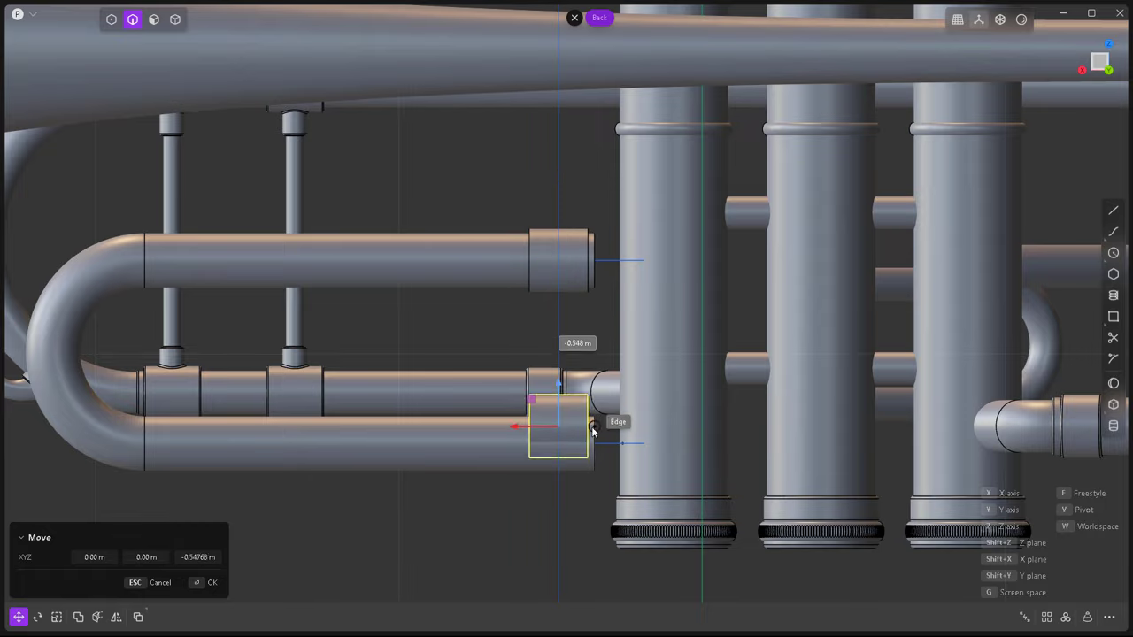
mouse_move(594, 505)
middle_mouse_down()
mouse_move(508, 392)
mouse_move(527, 520)
mouse_move(584, 300)
mouse_move(557, 310)
middle_mouse_up()
Offset both pipe end faces to grow elbow bends.
key("3")
key("o")
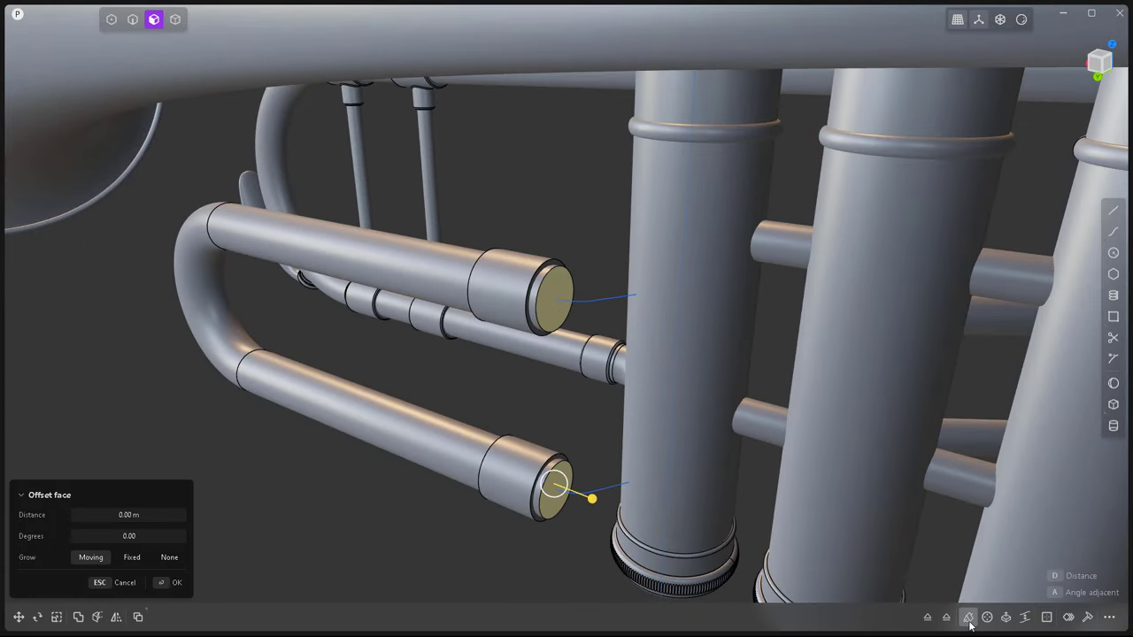
left_click(968, 616)
scroll(534, 272, "up", 2)
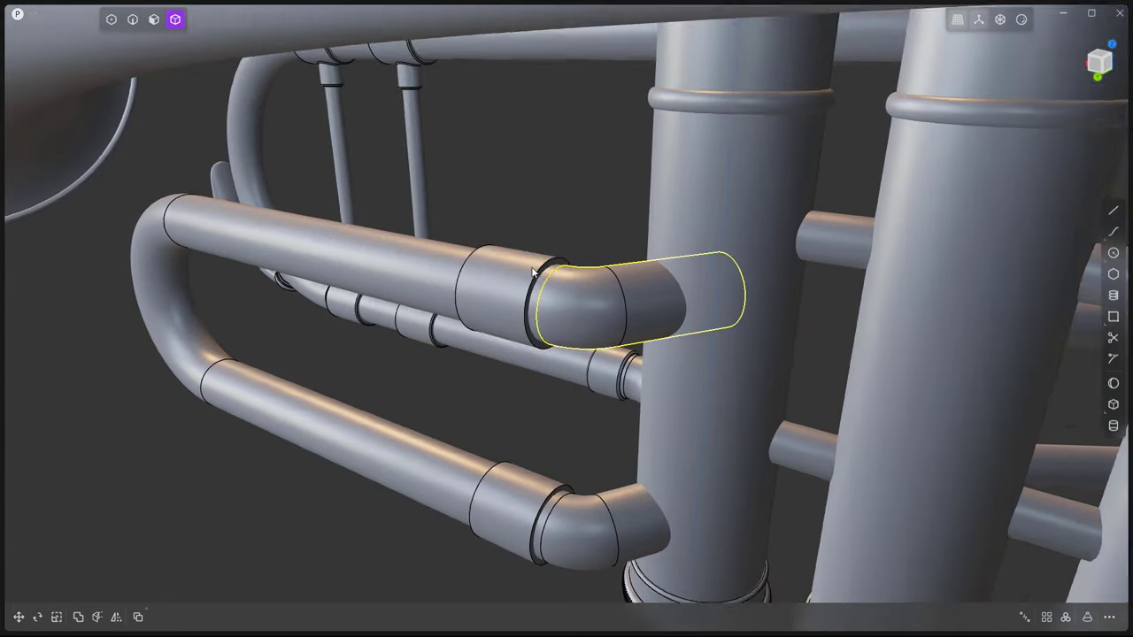
Round the elbow seam edge with a small fillet.
key("2")
left_click(533, 273)
key("f")
middle_click_drag(534, 272, 466, 258)
scroll(537, 534, "up", 3)
left_click_drag(551, 468, 653, 415)
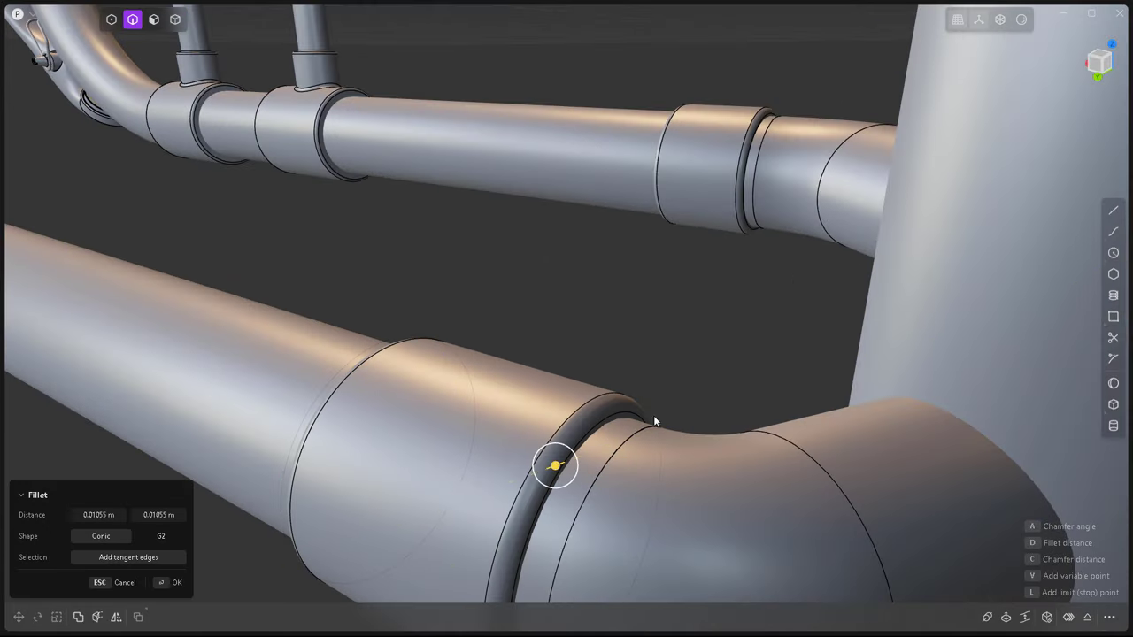
key("Return")
scroll(653, 415, "down", 5)
mouse_move(653, 415)
middle_mouse_down()
mouse_move(618, 380)
mouse_move(662, 496)
mouse_move(525, 332)
middle_mouse_up()
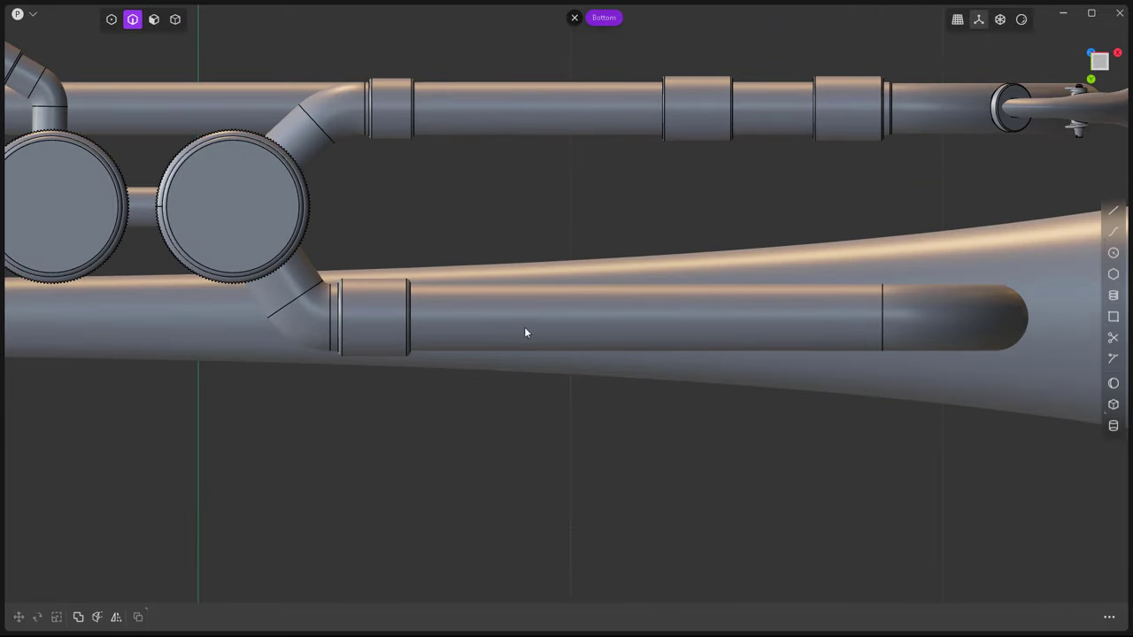
Widen the collar along the tube and place two circles on it for the slot ends.
key("g")
left_click_drag(417, 318, 616, 329)
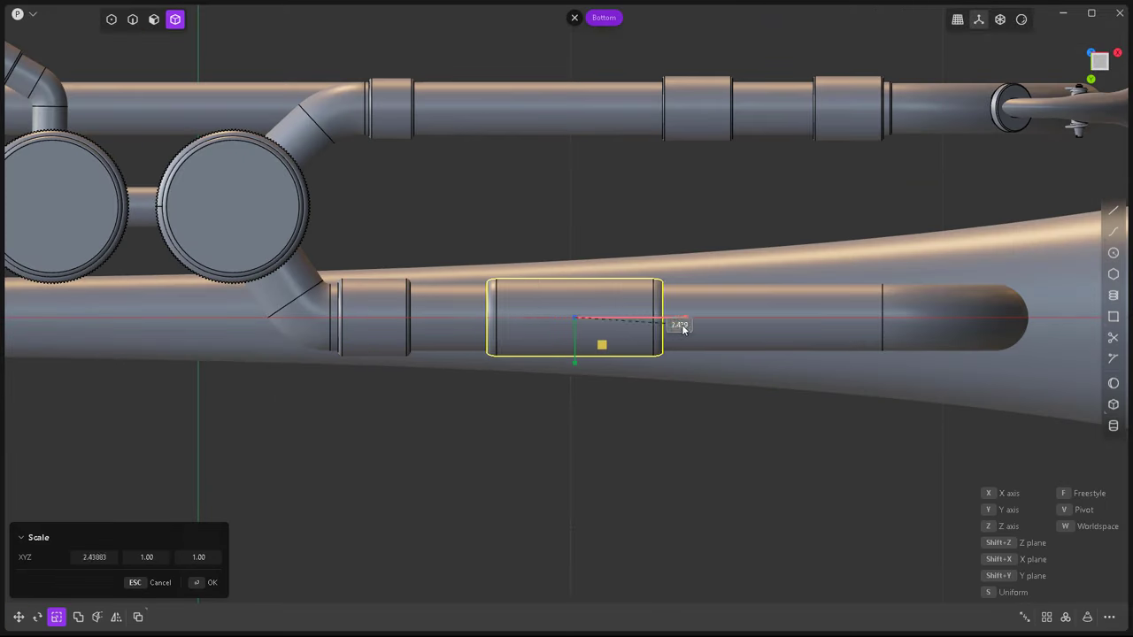
left_click(682, 329)
left_click(655, 317)
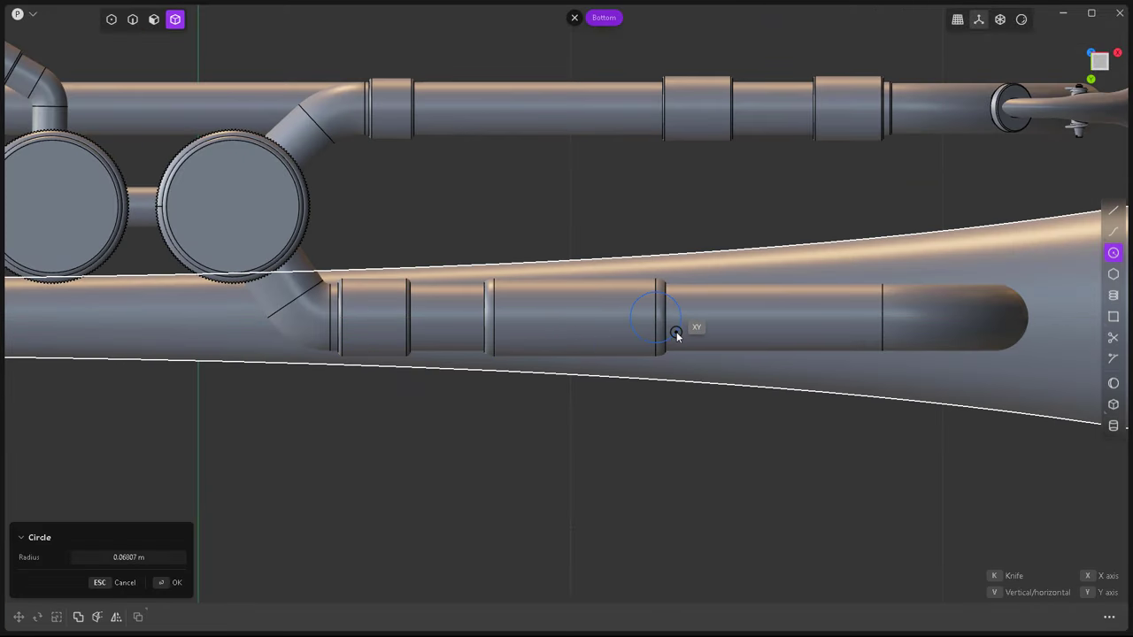
left_click(675, 330)
key("g")
left_click(601, 354)
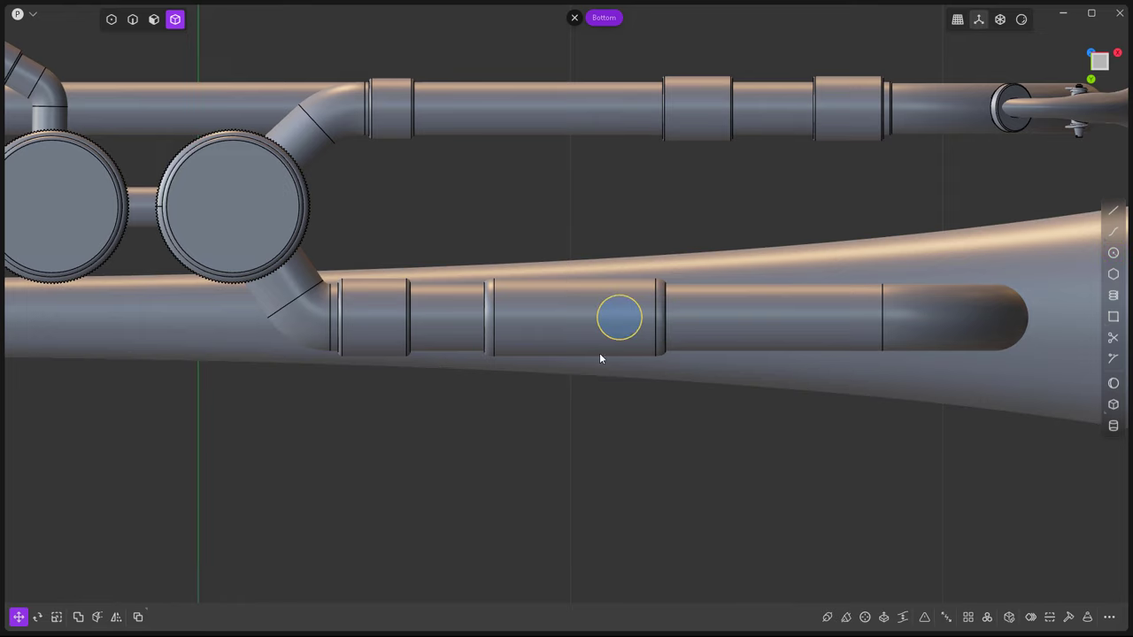
key("ctrl+d")
left_click(566, 350)
Join the circles with top and bottom tangent lines and trim them into a slot outline.
left_click(1113, 210)
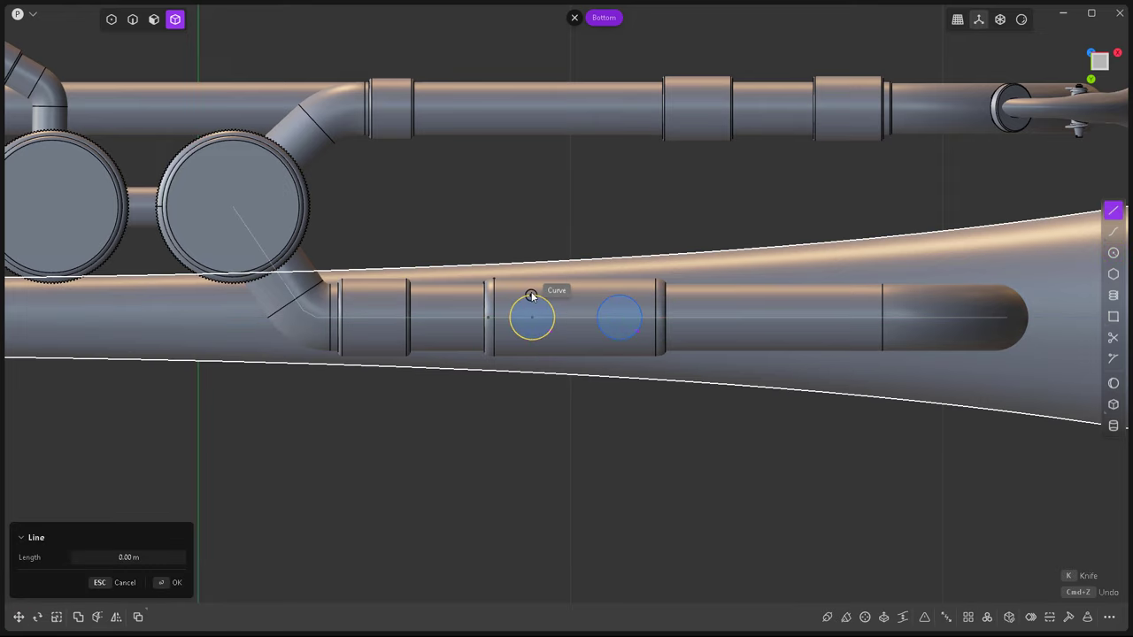
left_click(618, 298)
left_click(618, 341)
scroll(610, 327, "up", 2)
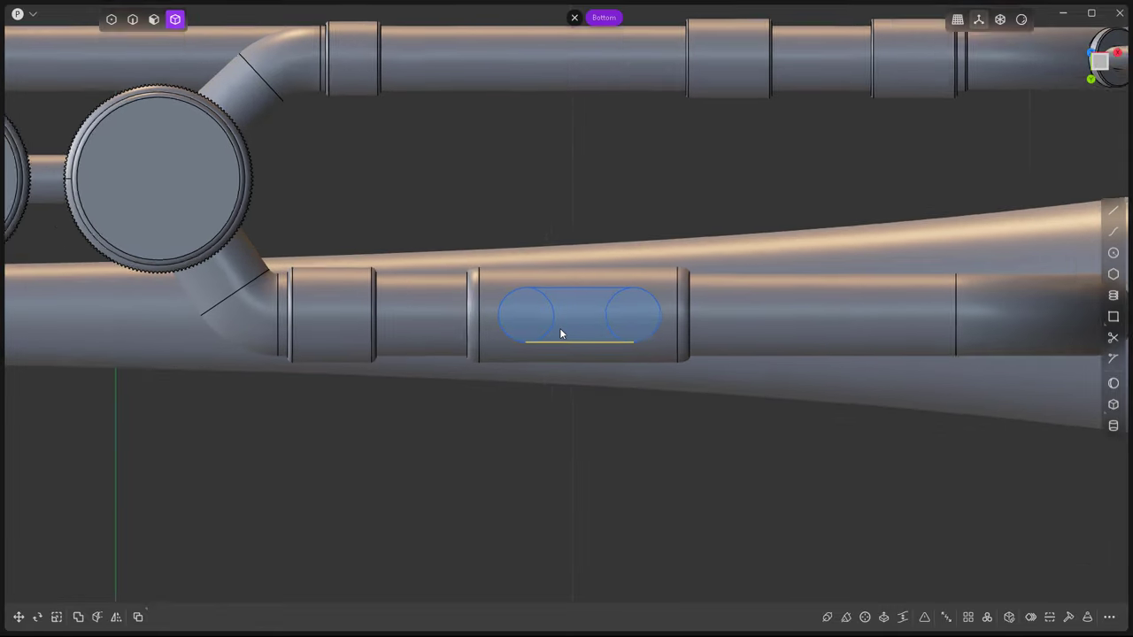
key("t")
key("Escape")
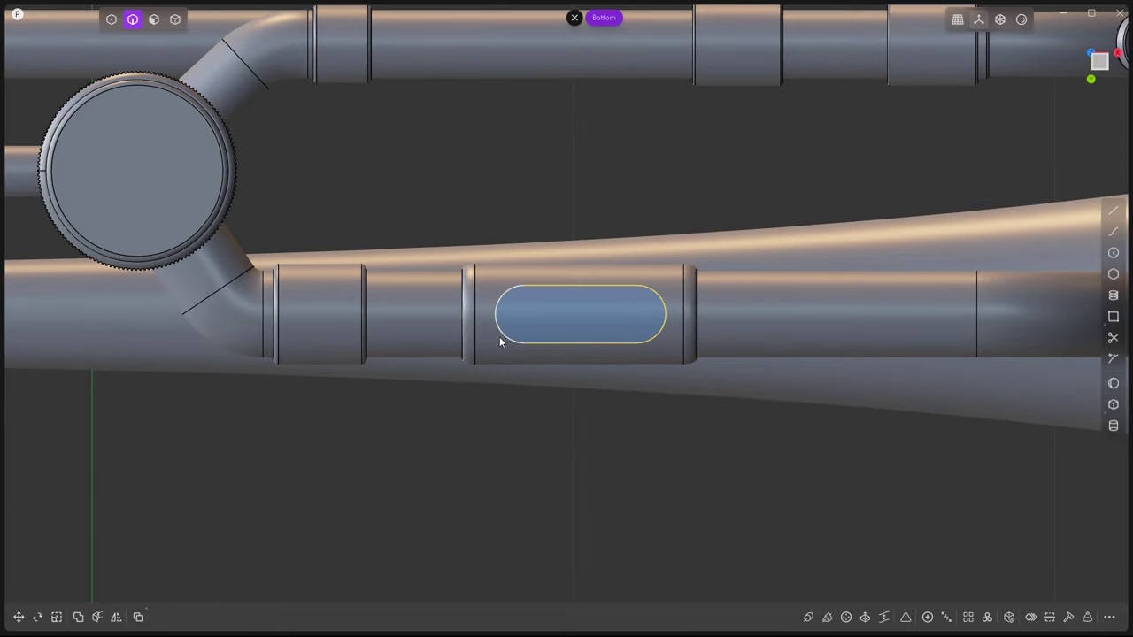
Move and stretch the collar onto the upper tube, positioning the slot outline beneath it.
mouse_move(591, 477)
middle_mouse_down()
mouse_move(560, 461)
mouse_move(550, 440)
middle_mouse_up()
middle_click_drag(612, 502, 589, 428)
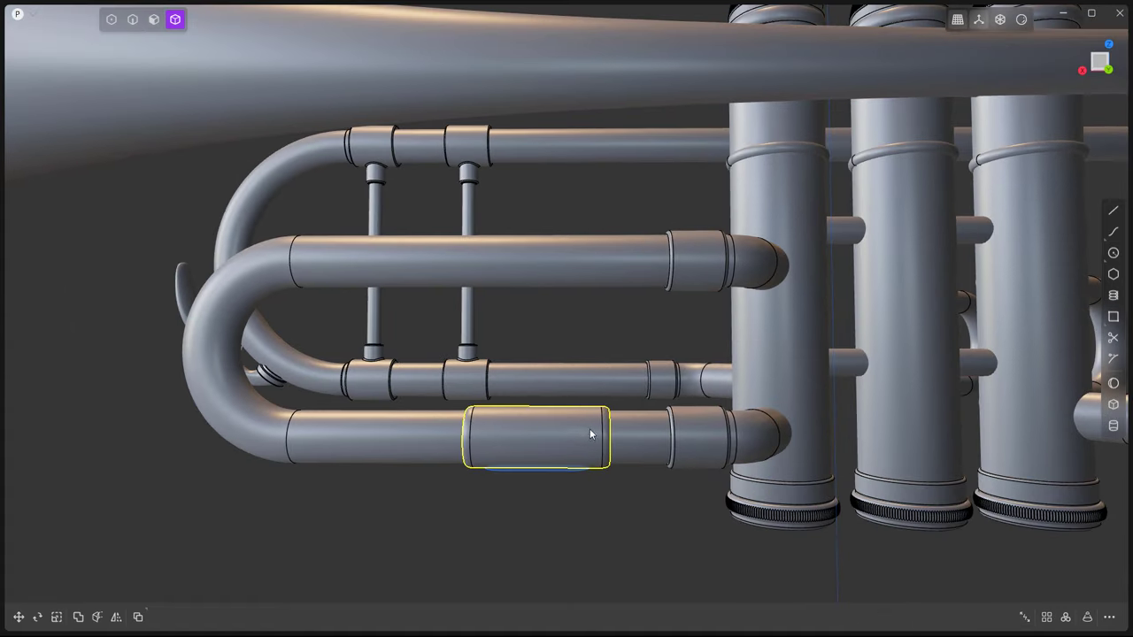
key("g")
left_click(493, 266)
key("s")
key("x")
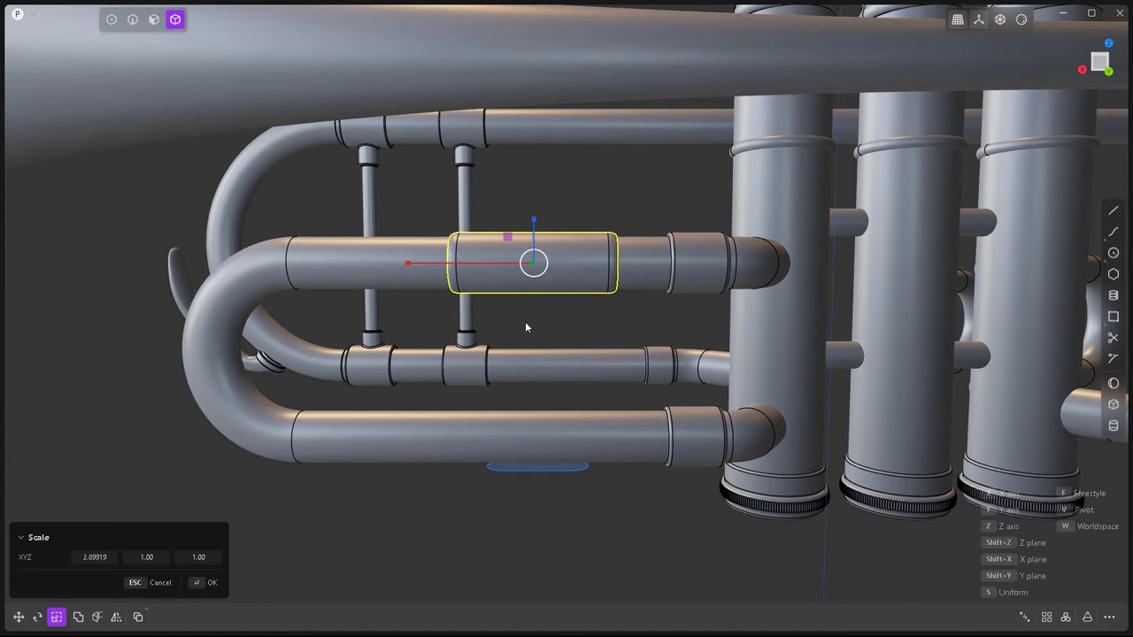
key("Escape")
left_click_drag(543, 471, 548, 174)
mouse_move(547, 173)
middle_mouse_down()
mouse_move(552, 271)
mouse_move(564, 281)
mouse_move(576, 262)
mouse_move(609, 285)
mouse_move(583, 291)
middle_mouse_up()
Cut the slot into the tube and fillet the slot opening edges.
key("c")
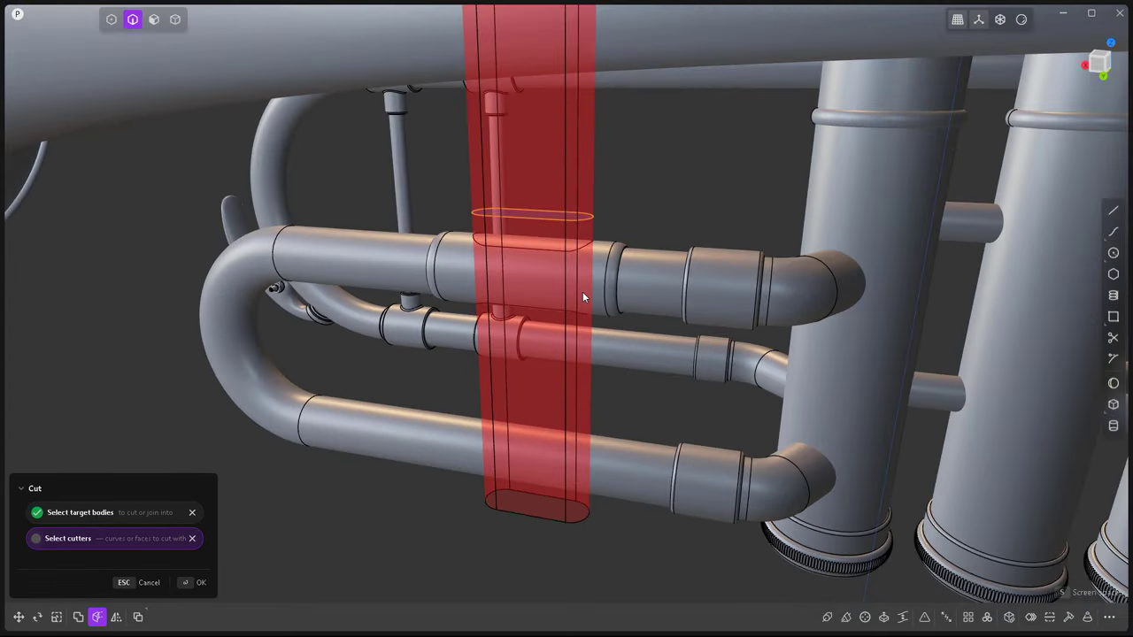
key("Escape")
left_click(565, 221)
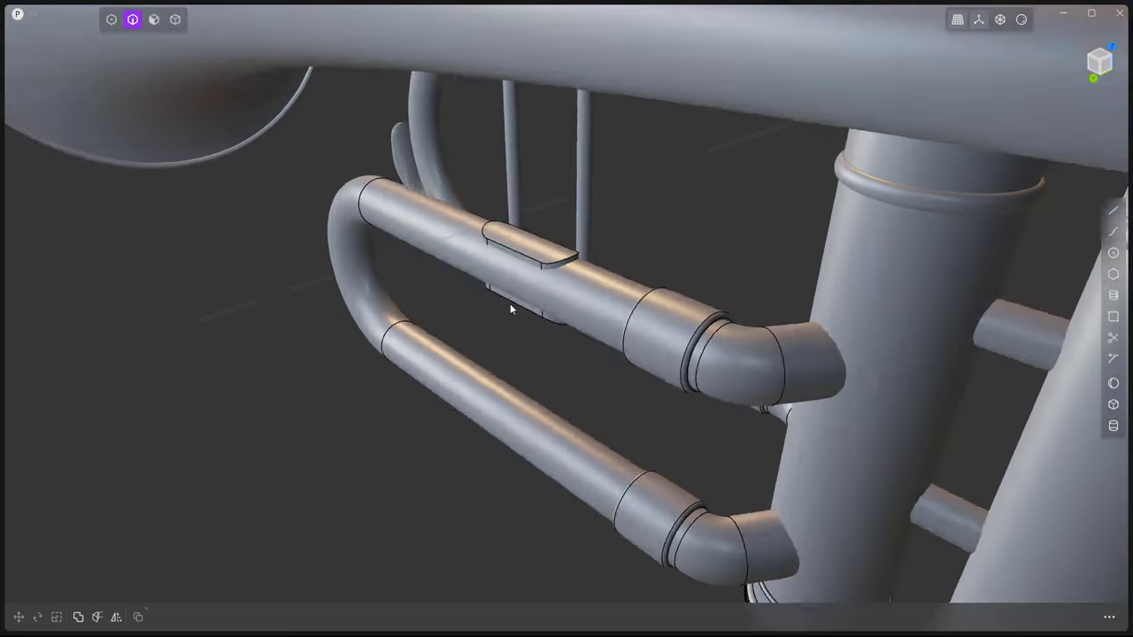
middle_click_drag(564, 221, 558, 326)
key("f")
left_click_drag(535, 238, 452, 247)
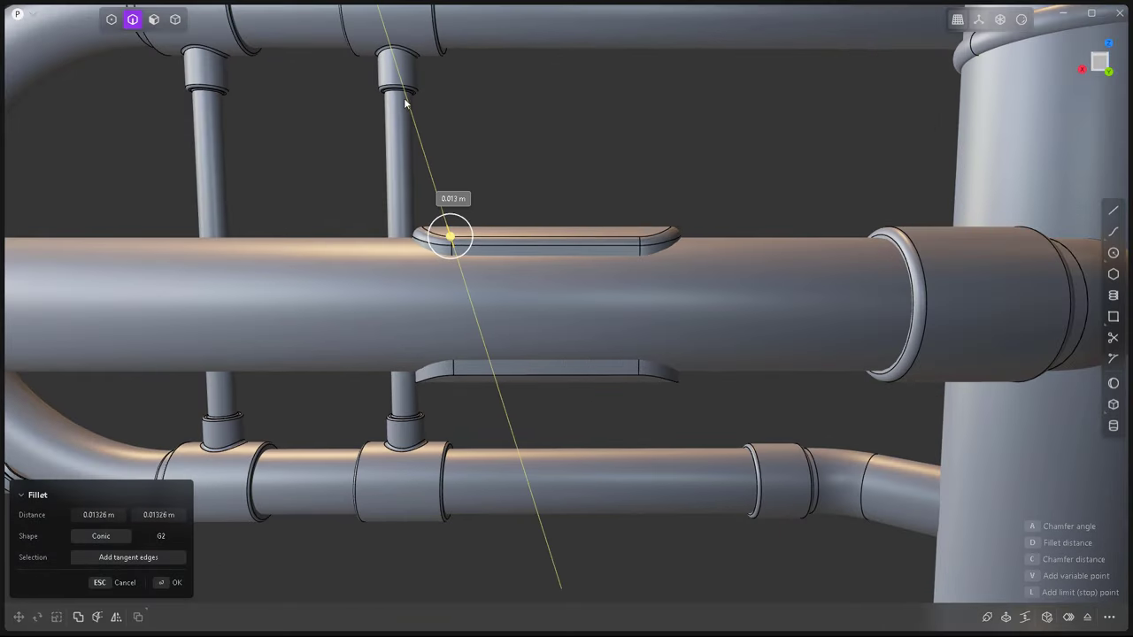
key("Return")
Split the upper slide tube along a line drawn across it in front view.
key("4")
left_click(565, 246)
key("g")
key("Escape")
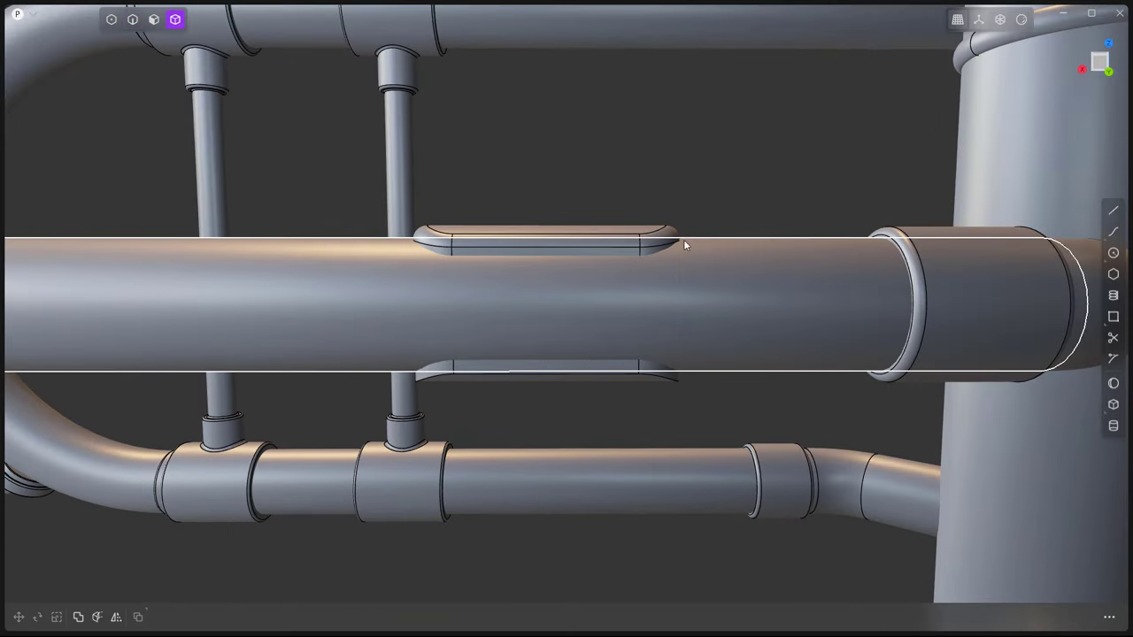
key("KP_1")
key("l")
left_click(741, 277)
left_click(384, 278)
key("c")
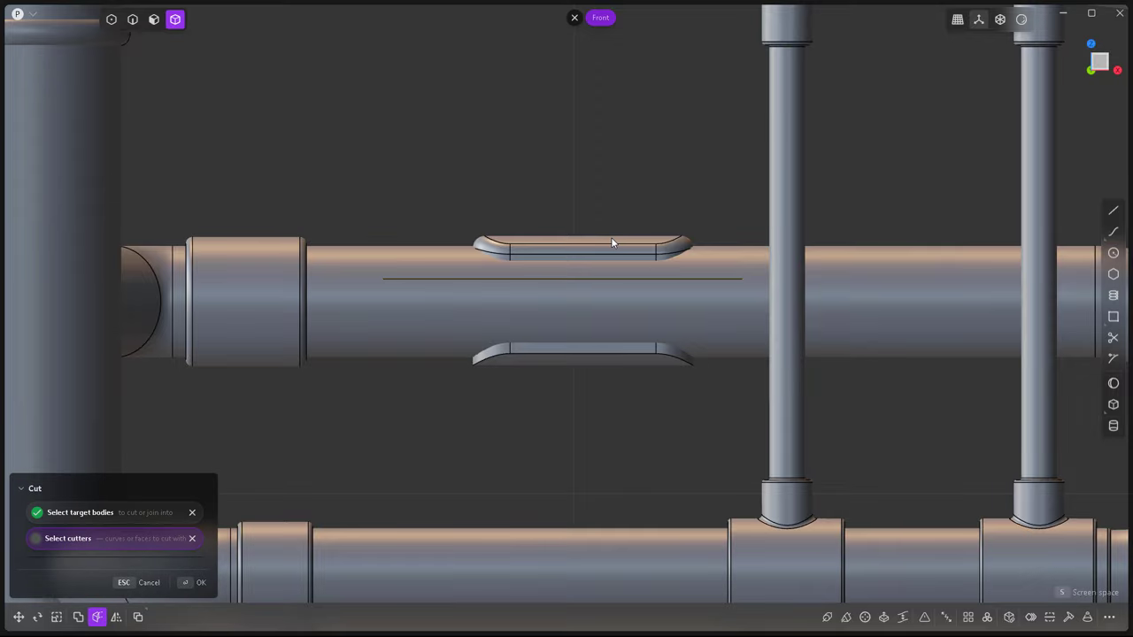
left_click(614, 277)
key("Return")
mouse_move(614, 278)
middle_mouse_down()
mouse_move(619, 413)
mouse_move(480, 358)
mouse_move(561, 331)
mouse_move(558, 307)
middle_mouse_up()
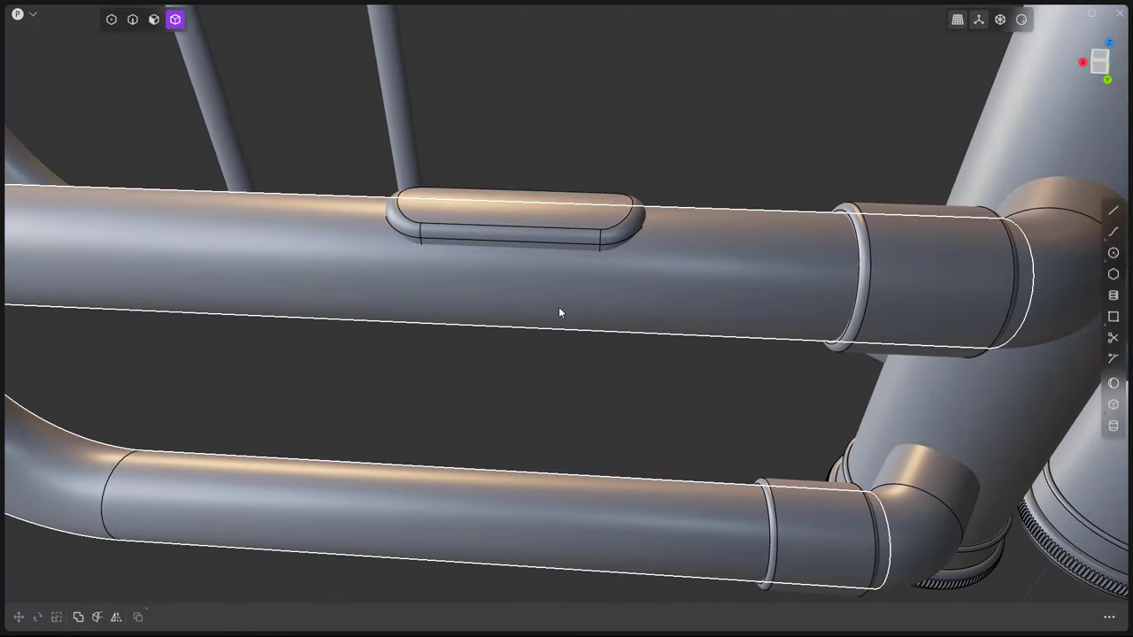
Slide the slot plate along the tube and shrink it slightly.
mouse_move(556, 245)
middle_mouse_down()
mouse_move(493, 401)
mouse_move(717, 459)
middle_mouse_up()
left_click(493, 402)
key("g")
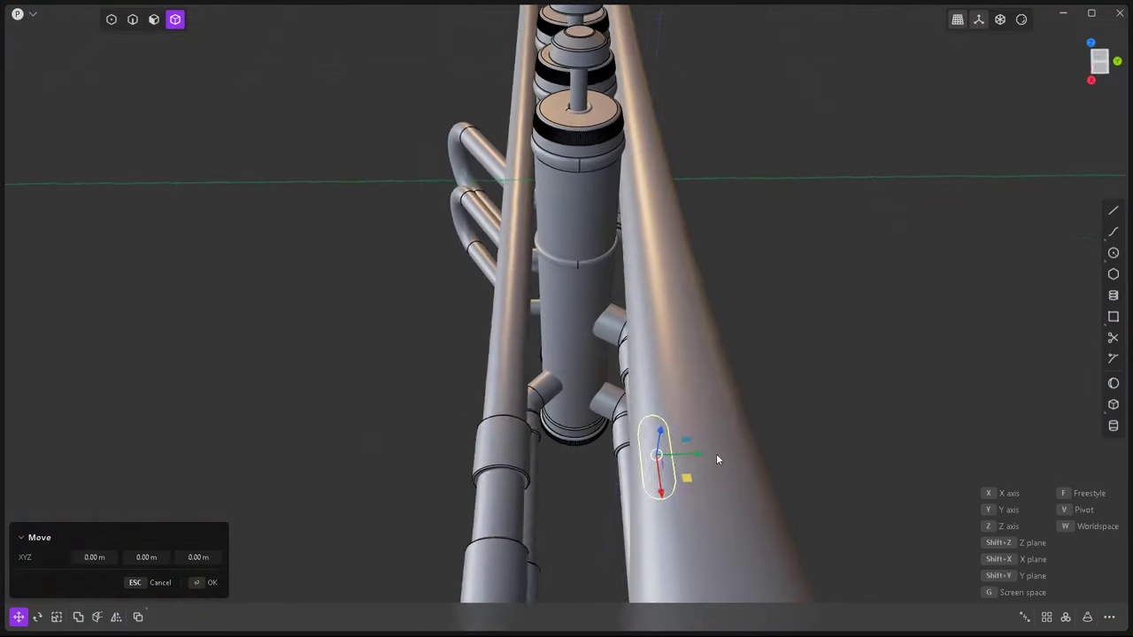
key("y")
middle_click_drag(366, 441, 787, 269)
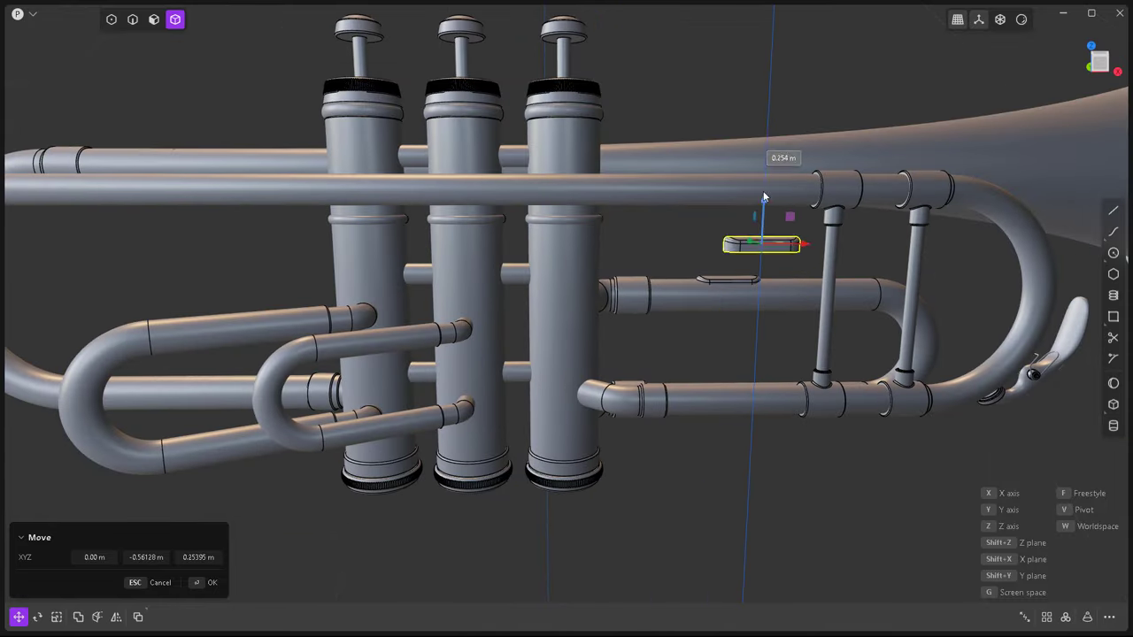
middle_click_drag(604, 259, 671, 254)
scroll(616, 339, "up", 5)
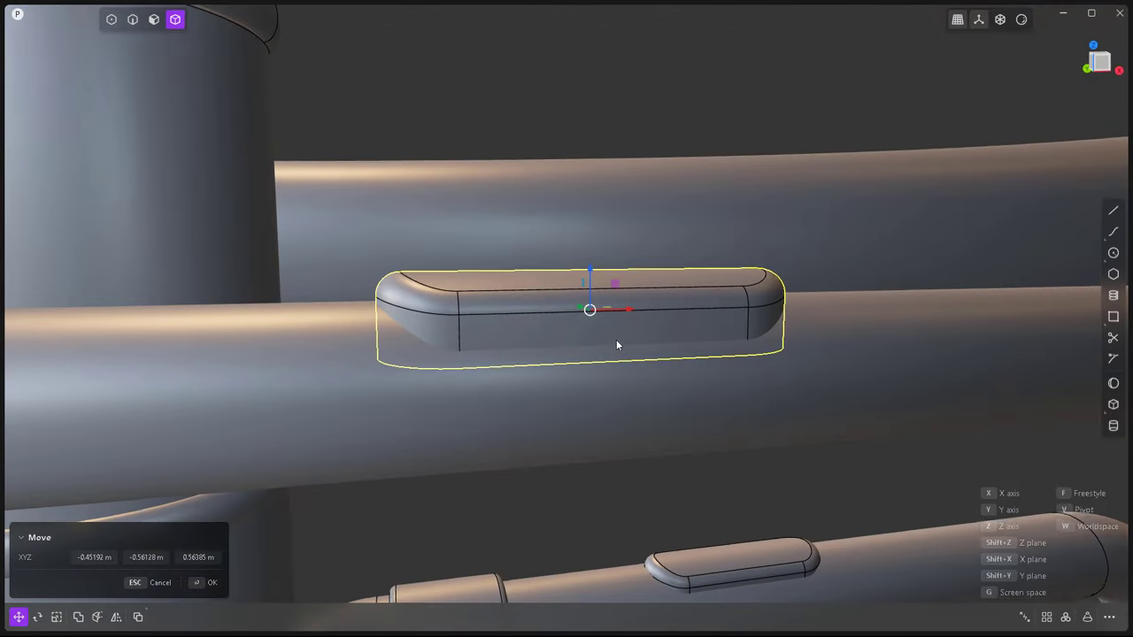
key("s")
mouse_move(708, 440)
middle_mouse_down()
mouse_move(713, 408)
mouse_move(639, 406)
middle_mouse_up()
scroll(639, 406, "down", 3)
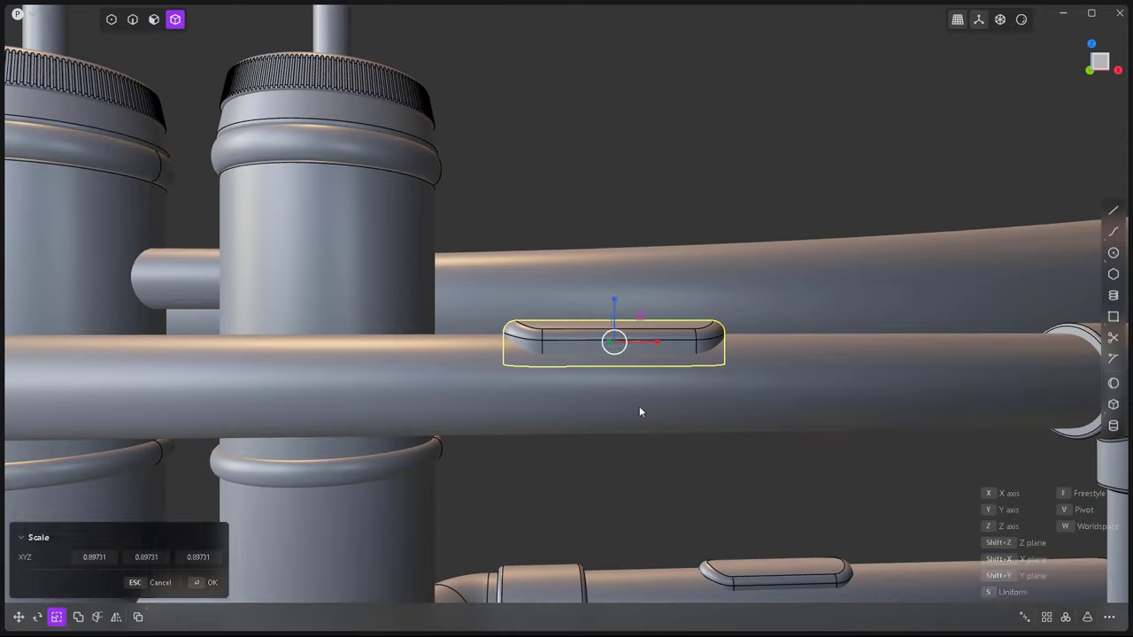
left_click(644, 448)
Draw an S-shaped curve in front view and turn it into a pipe.
key("1")
scroll(599, 299, "up", 3)
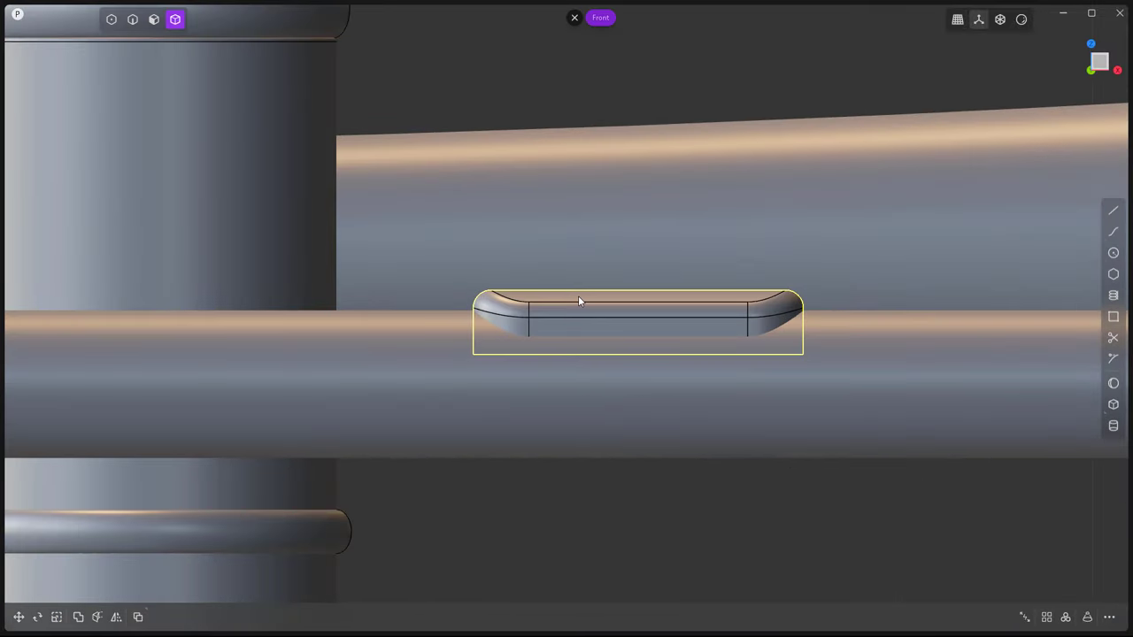
left_click(1113, 231)
scroll(731, 332, "up", 1)
scroll(731, 332, "up", 1)
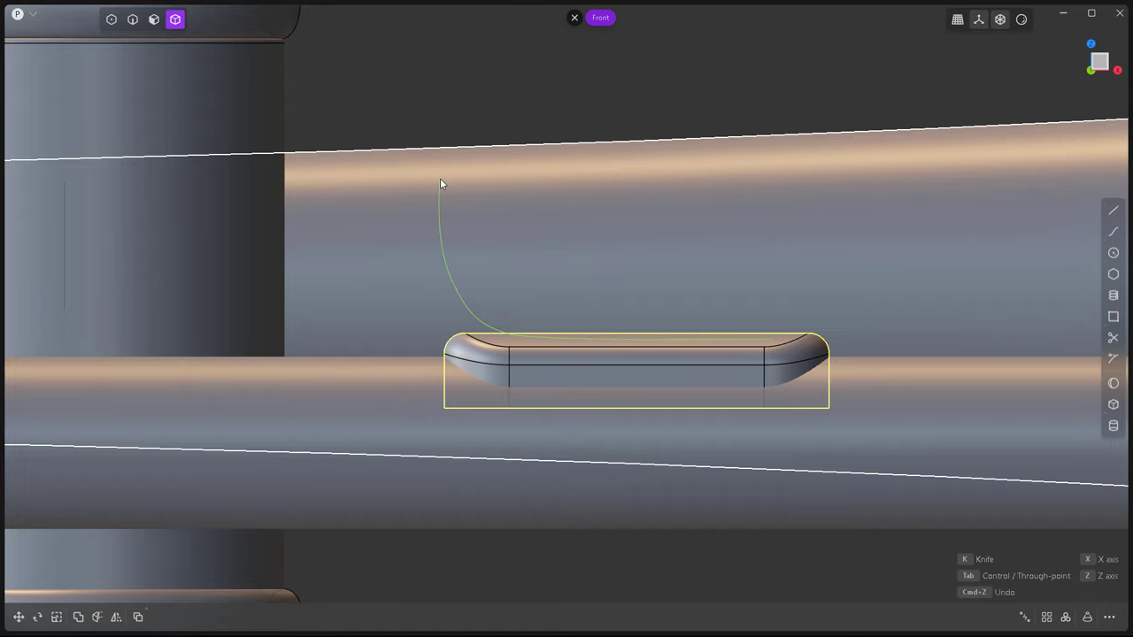
key("Return")
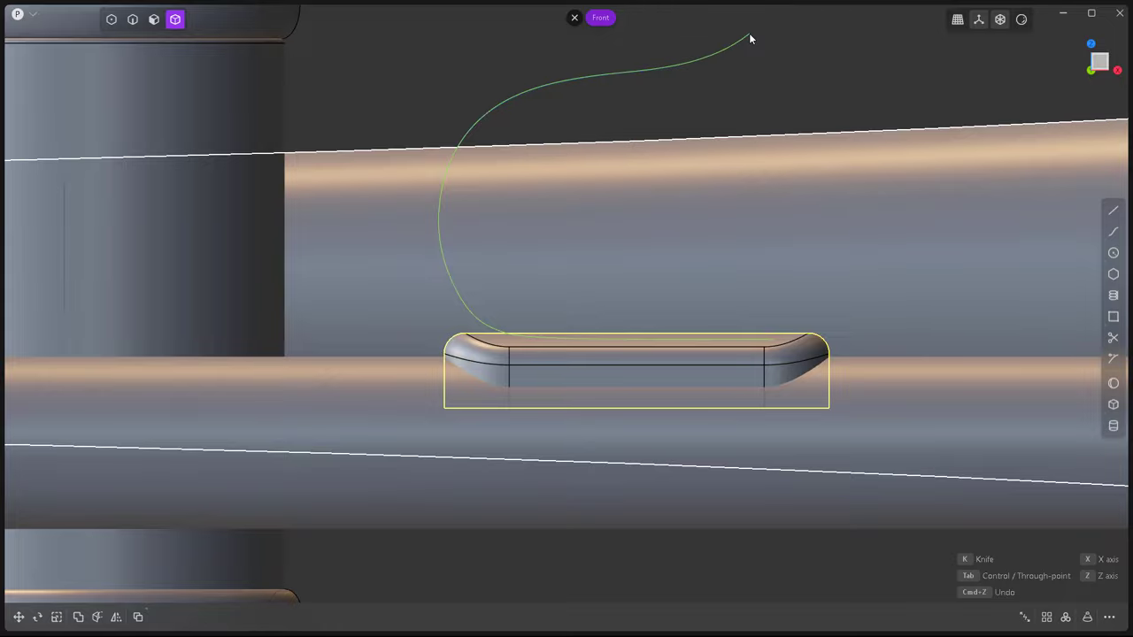
scroll(632, 301, "down", 5)
scroll(605, 305, "up", 4)
scroll(537, 69, "up", 1)
scroll(593, 264, "down", 2)
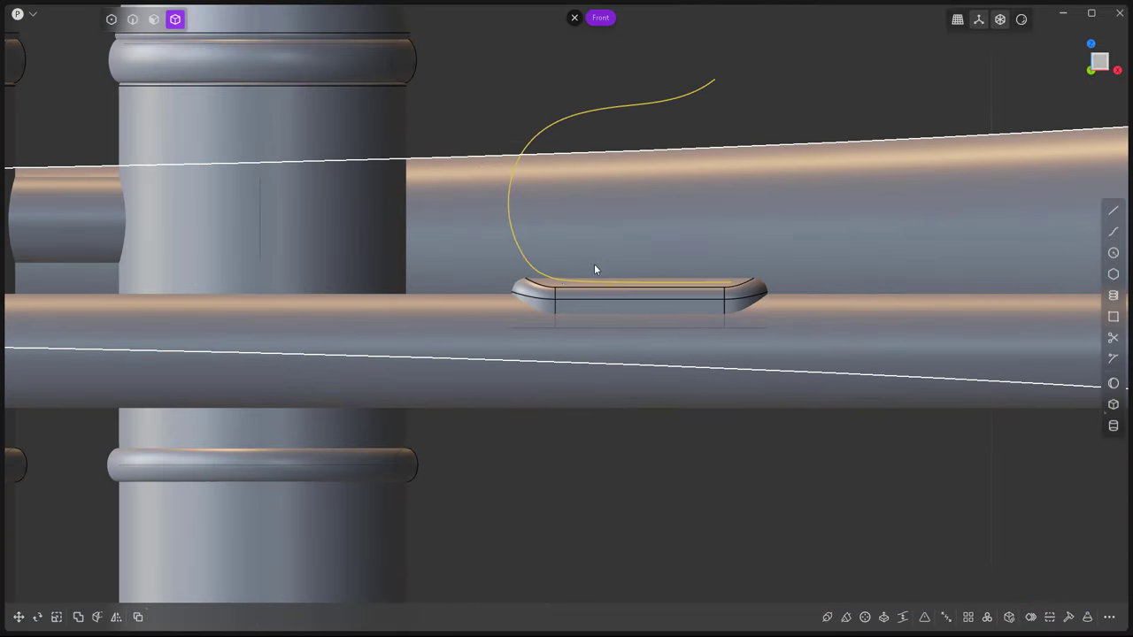
scroll(587, 278, "up", 1)
key("p")
scroll(855, 289, "down", 2)
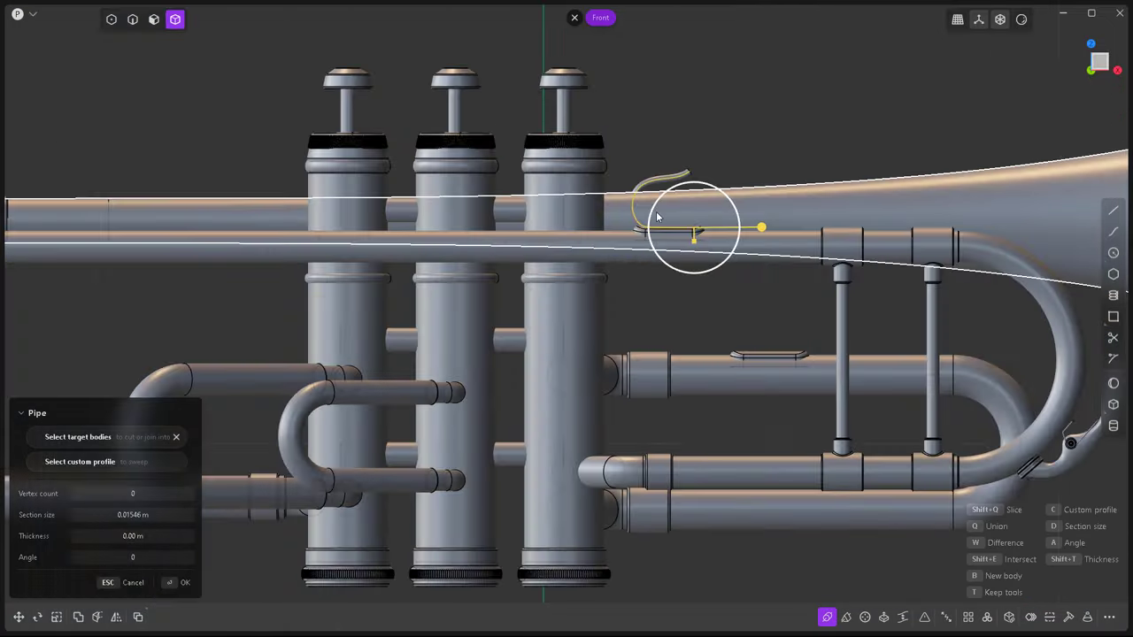
scroll(673, 205, "up", 1)
key("Return")
Move the pipe's end onto the slot plate and fillet that end edge.
middle_click_drag(672, 205, 734, 320)
key("g")
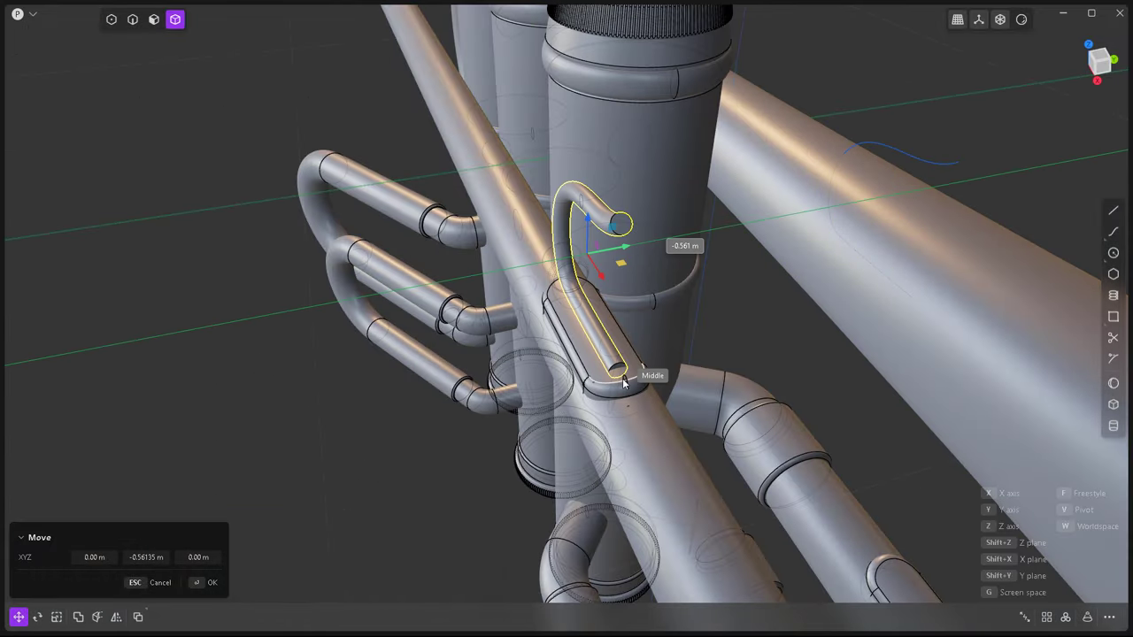
left_click(620, 257)
middle_click_drag(619, 257, 607, 353)
scroll(607, 353, "up", 5)
left_click(661, 342)
key("f")
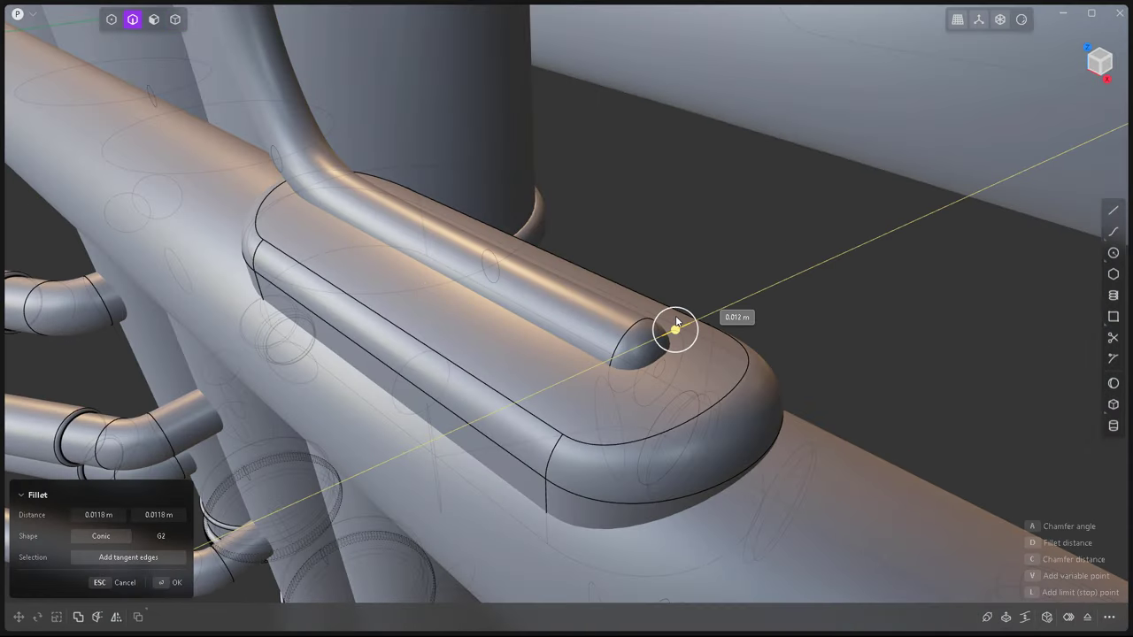
left_click(675, 315)
scroll(675, 315, "down", 3)
Slide the pipe along the slot and round off its open end.
middle_click_drag(638, 265, 605, 214)
key("g")
scroll(680, 262, "up", 2)
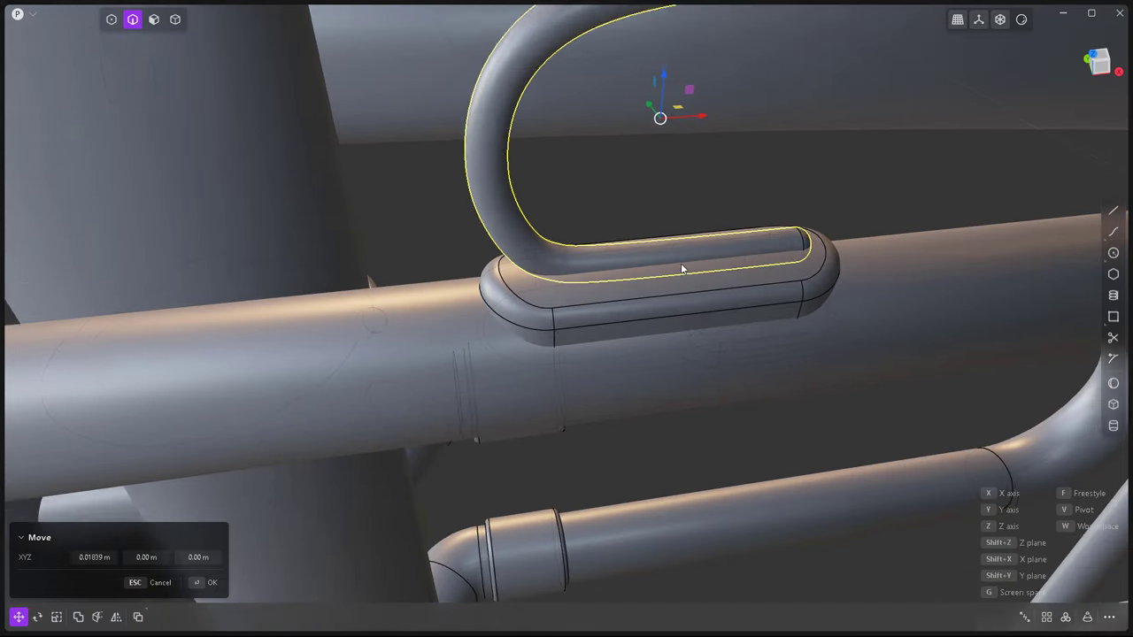
middle_click_drag(680, 263, 619, 212)
scroll(620, 212, "down", 3)
scroll(803, 192, "up", 2)
left_click(804, 192)
key("f")
key("Return")
Boolean-union the S-pipe hook into the upper tube.
middle_click_drag(816, 201, 671, 372)
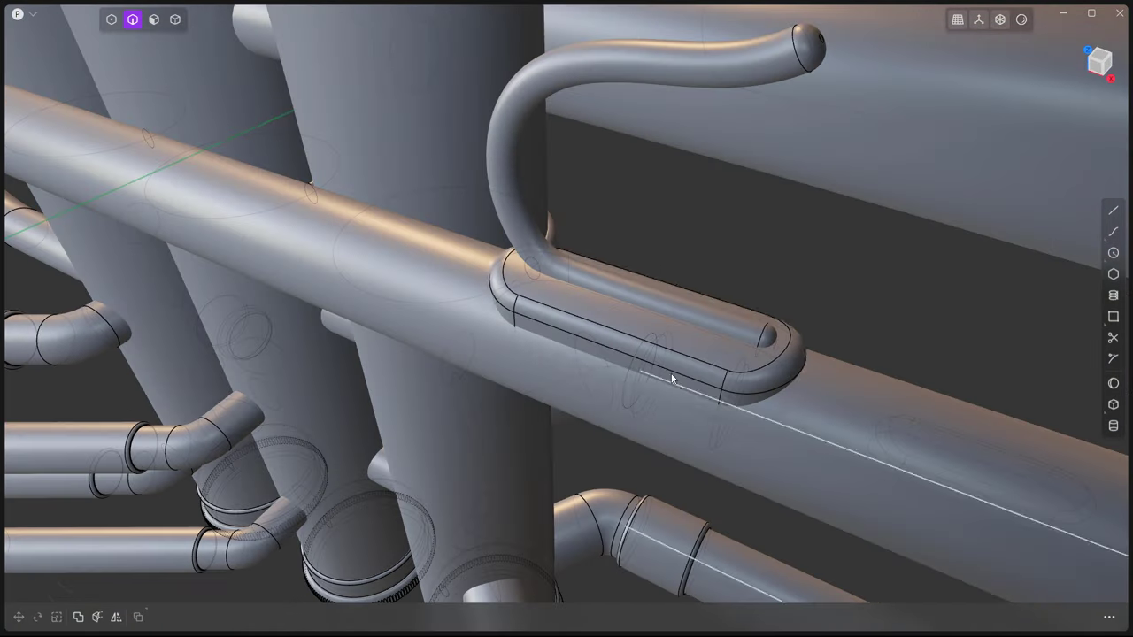
key("4")
left_click(709, 443)
key("b")
left_click(695, 315)
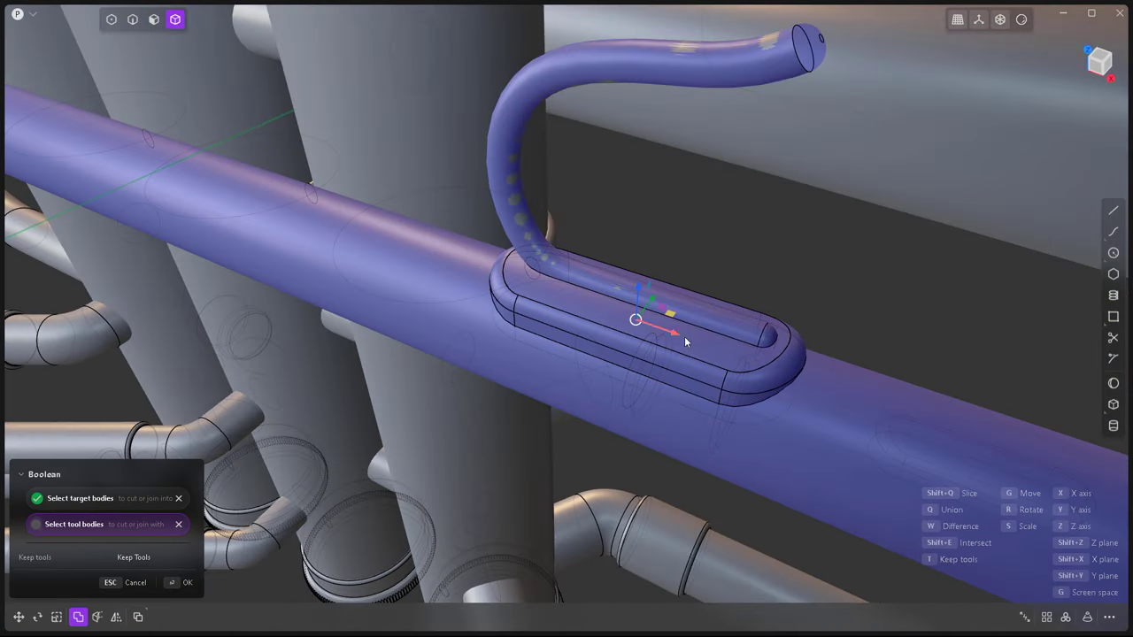
key("Return")
Fillet the base edge where the slot plate meets the tube.
key("2")
left_click(761, 344)
key("f")
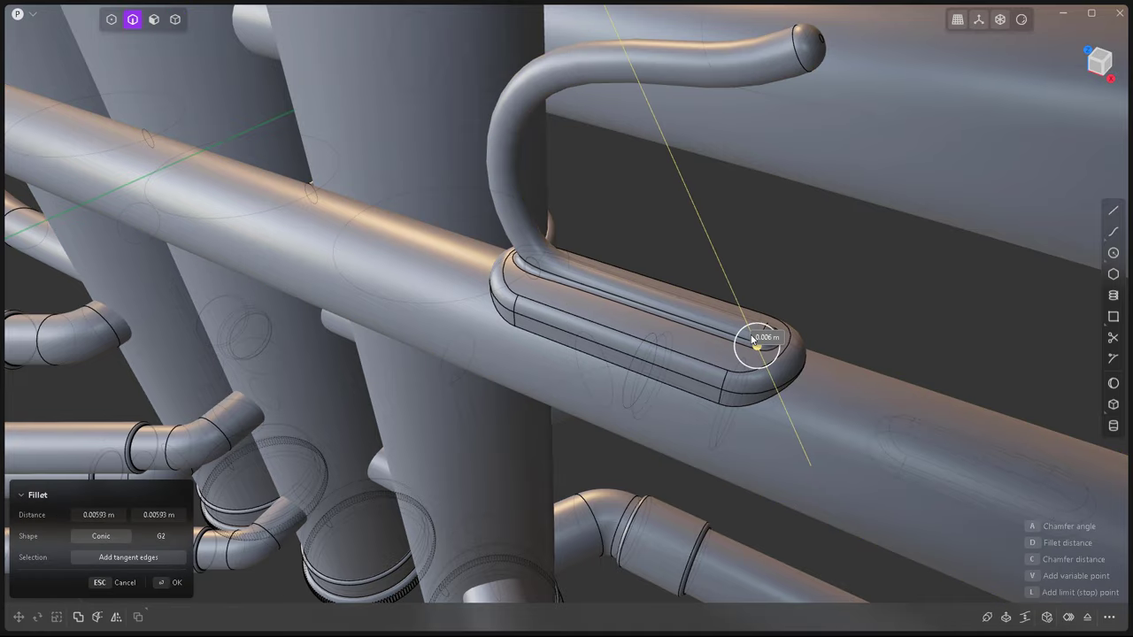
left_click_drag(753, 341, 751, 407)
key("Return")
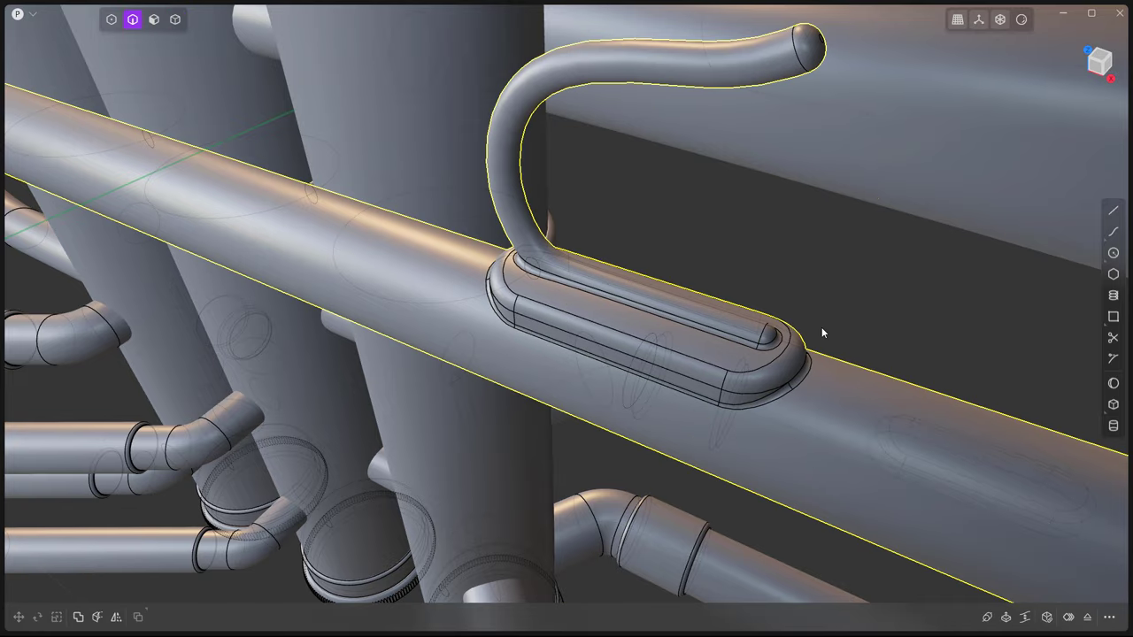
scroll(821, 326, "down", 5)
middle_click_drag(685, 323, 730, 303)
In front view, draw a circle on the lower plate, raise it, and offset it inward.
key("KP_1")
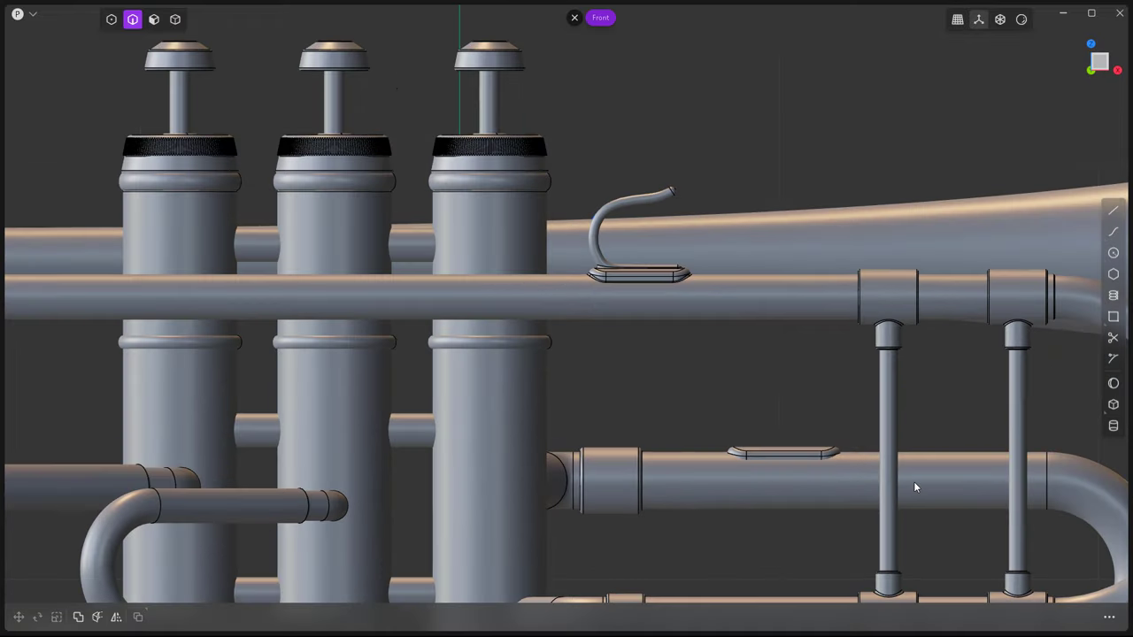
scroll(920, 478, "up", 4)
left_click(624, 422)
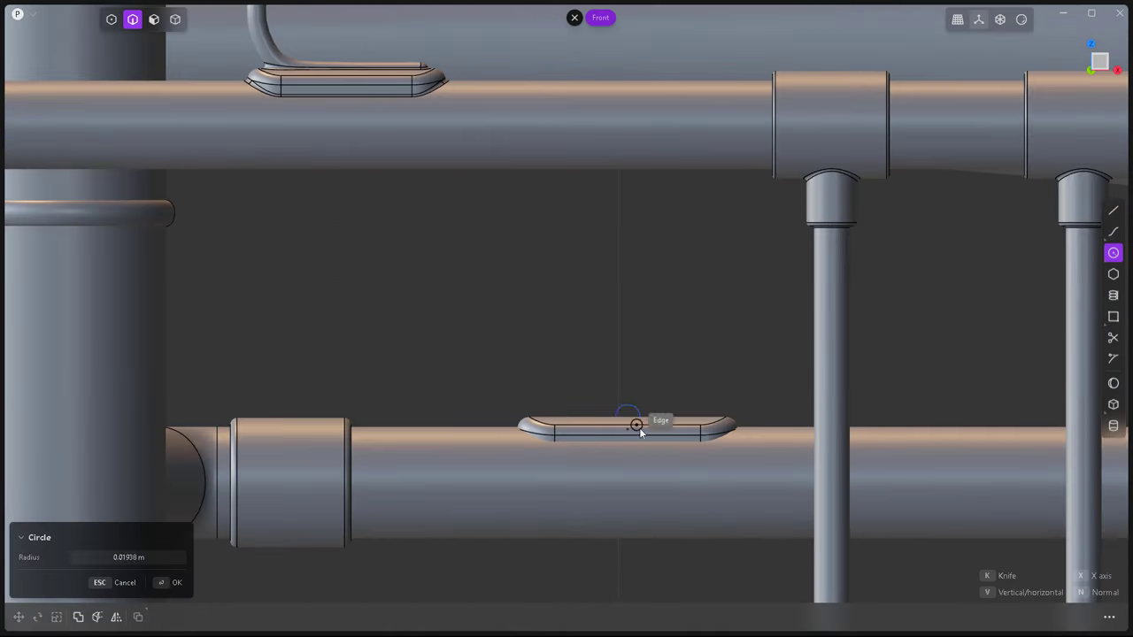
left_click(634, 499)
key("g")
key("Return")
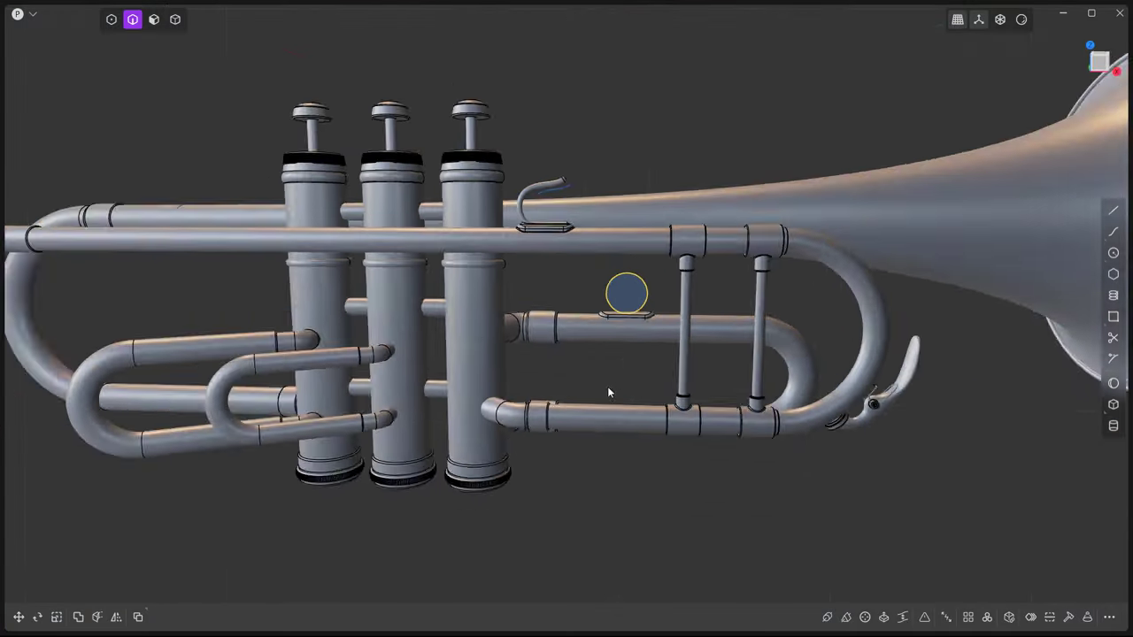
key("o")
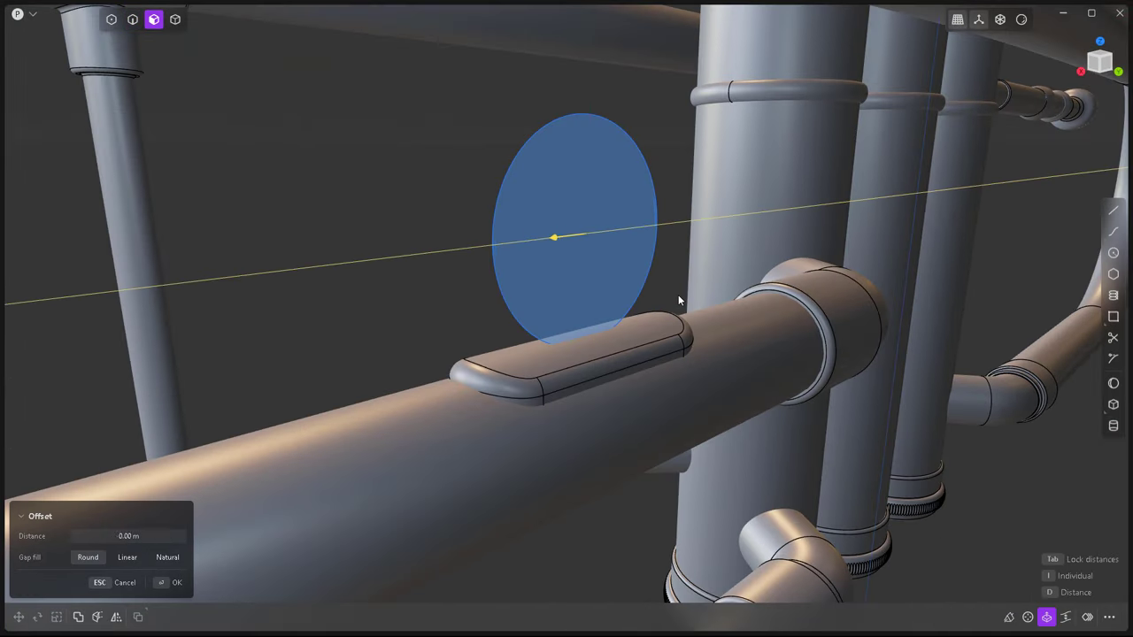
key("Return")
Extrude the region between the circles into a ring and fillet its edges.
middle_click_drag(619, 138, 662, 142)
key("e")
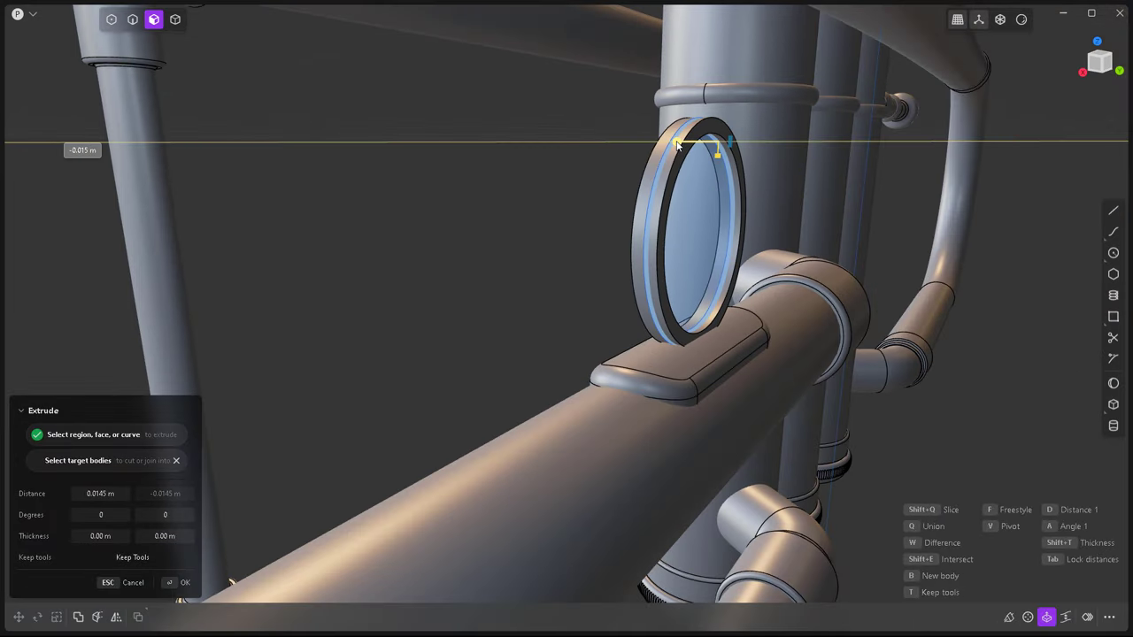
left_click(678, 144)
key("f")
mouse_move(708, 158)
middle_mouse_down()
mouse_move(387, 255)
mouse_move(652, 157)
middle_mouse_up()
key("Return")
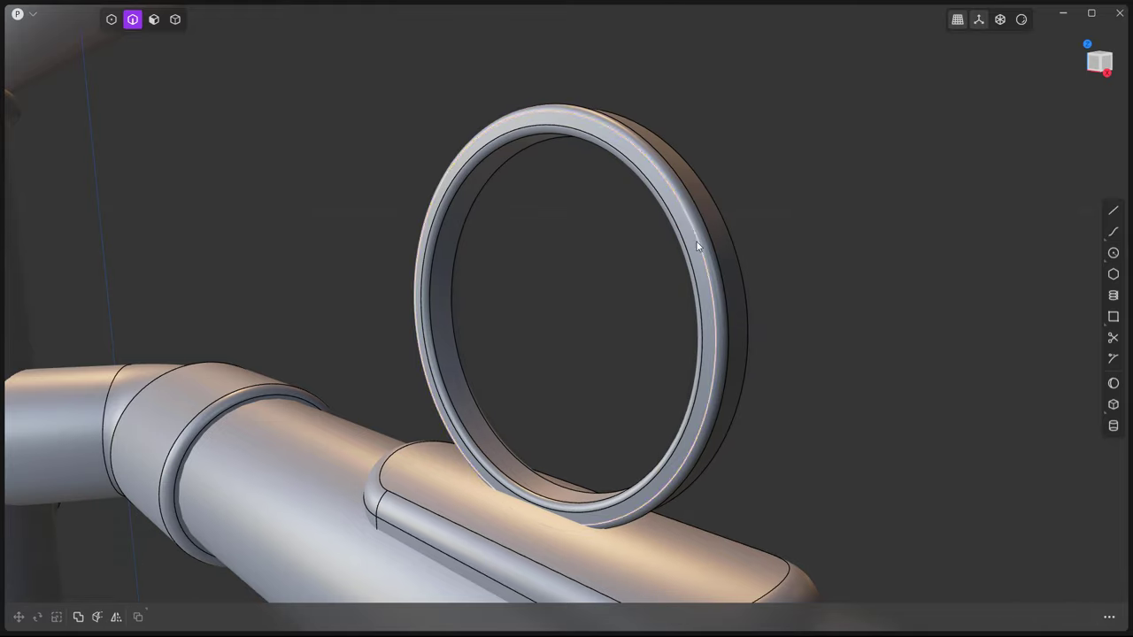
Scale the base plate narrower and lower the ring vertically onto it.
key("4")
key("KP_1")
left_click(653, 453)
key("s")
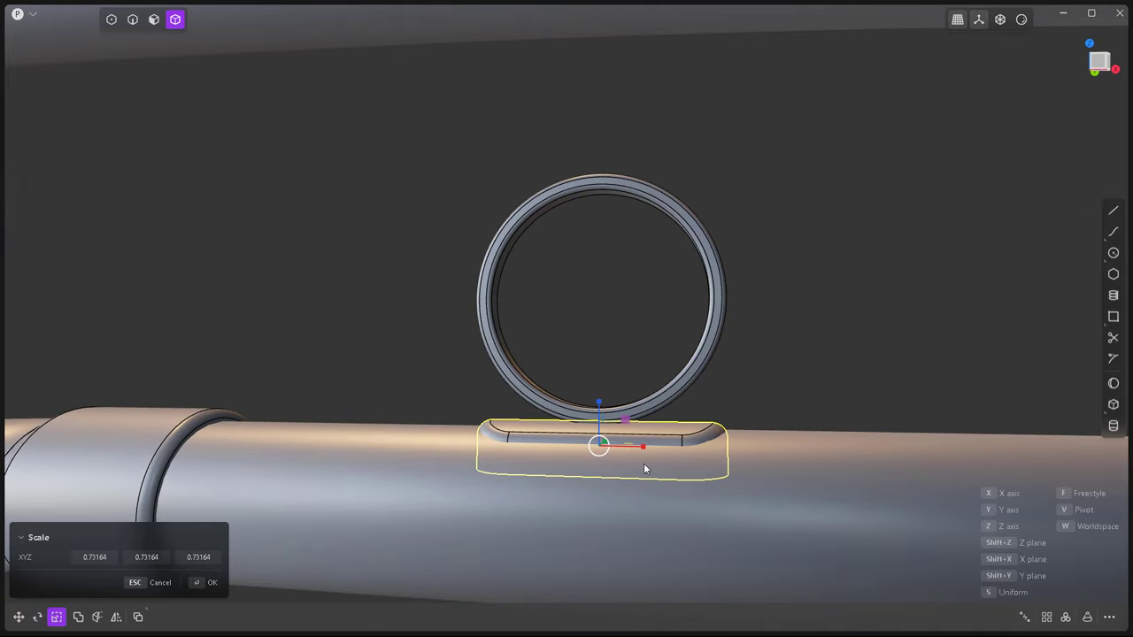
left_click(645, 464)
left_click(723, 292)
key("g")
key("z")
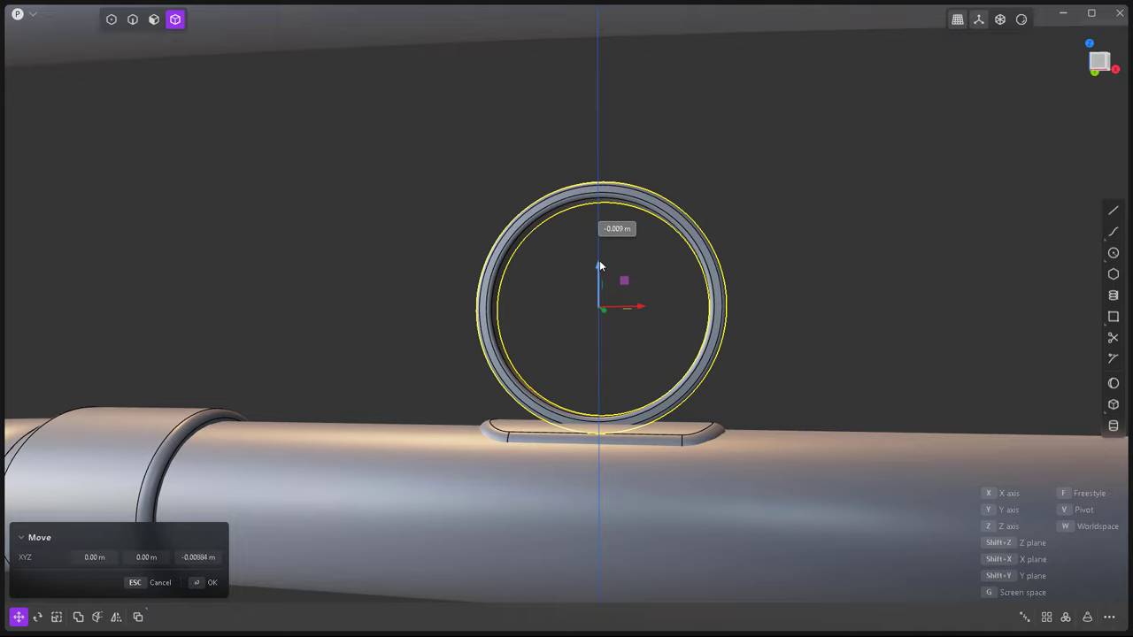
scroll(600, 260, "up", 3)
middle_click_drag(640, 413, 619, 351)
left_click(575, 292)
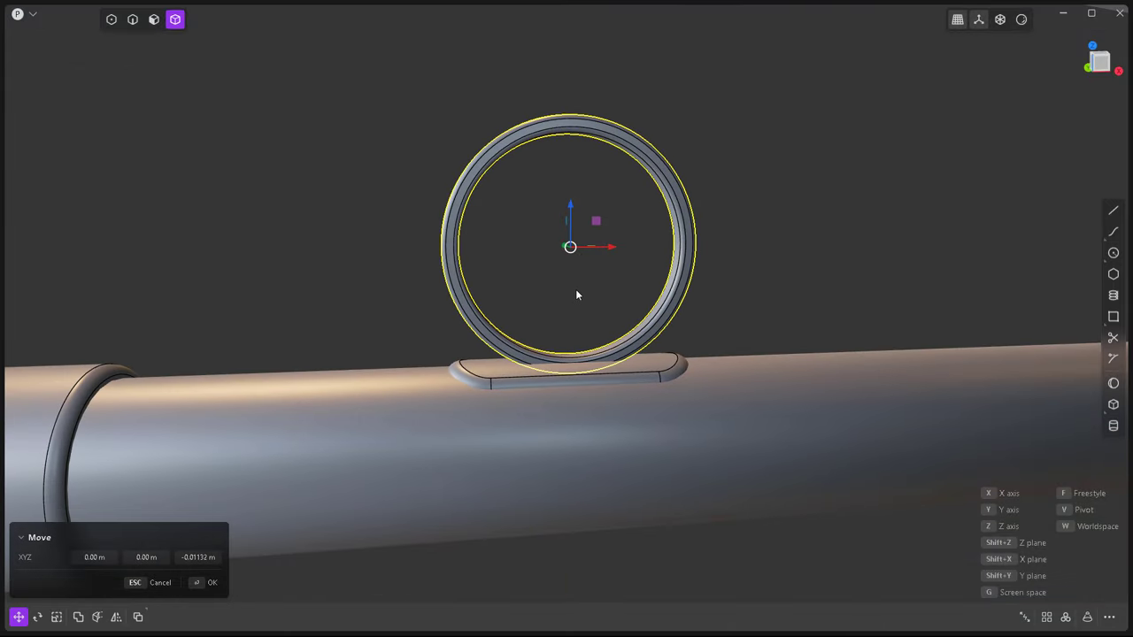
Union the ring with the base plate and fillet the plate's edge.
key("shift+u")
left_click(670, 375)
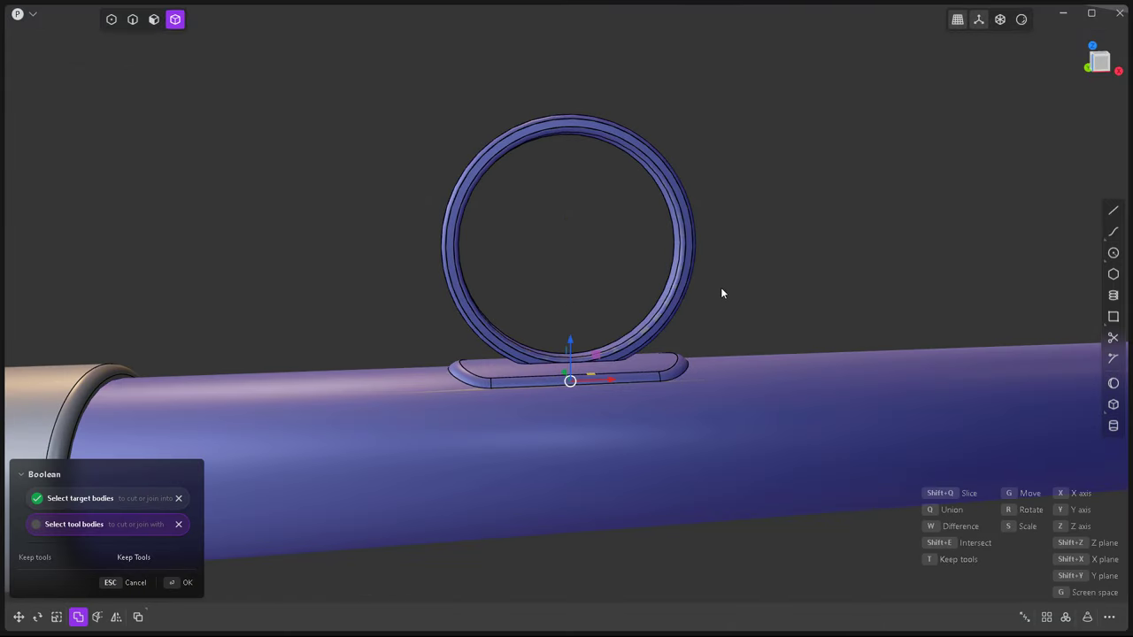
key("Return")
key("2")
left_click(475, 382)
key("f")
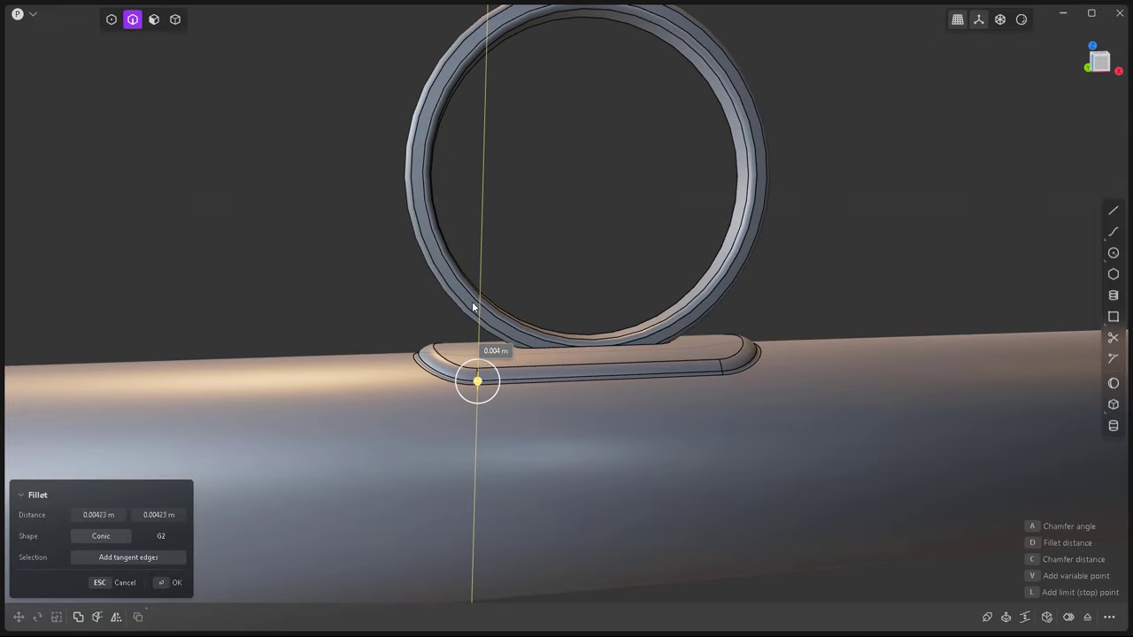
key("Return")
Fillet the junction edge where the ring meets the plate.
left_click(538, 351)
key("f")
mouse_move(646, 361)
middle_mouse_down()
mouse_move(673, 380)
mouse_move(582, 368)
mouse_move(566, 354)
middle_mouse_up()
left_click_drag(544, 358, 550, 353)
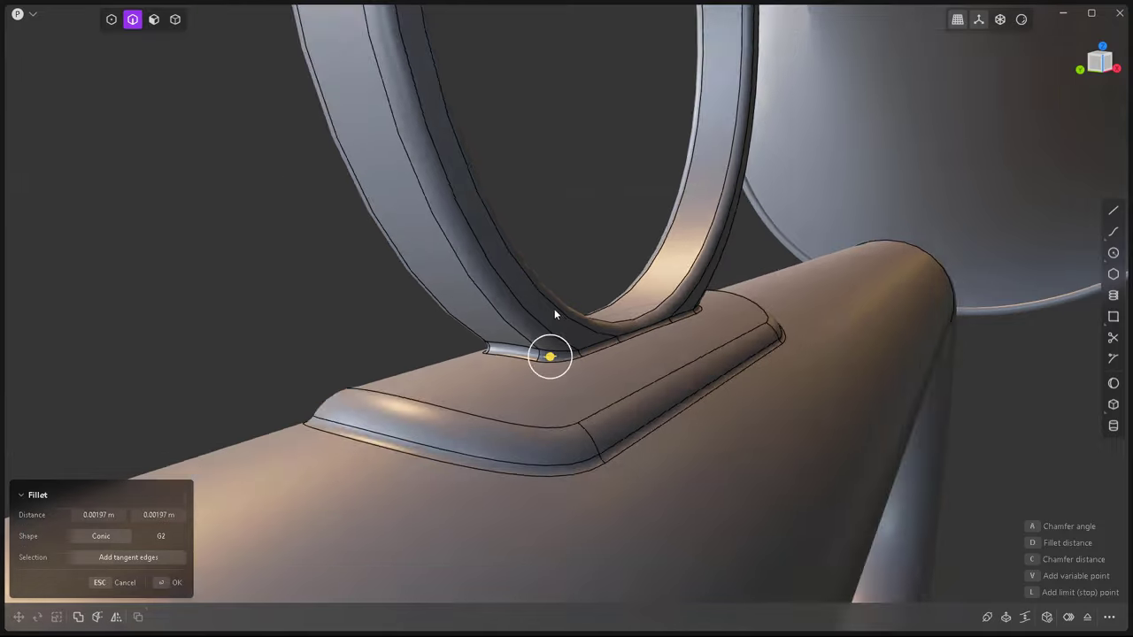
key("Return")
scroll(605, 308, "down", 5)
scroll(605, 308, "down", 5)
mouse_move(611, 314)
middle_mouse_down()
mouse_move(632, 329)
mouse_move(660, 304)
mouse_move(863, 361)
mouse_move(868, 343)
middle_mouse_up()
scroll(631, 329, "down", 3)
scroll(659, 314, "up", 2)
Duplicate the water-key lever, then rotate and scale the copy.
key("4")
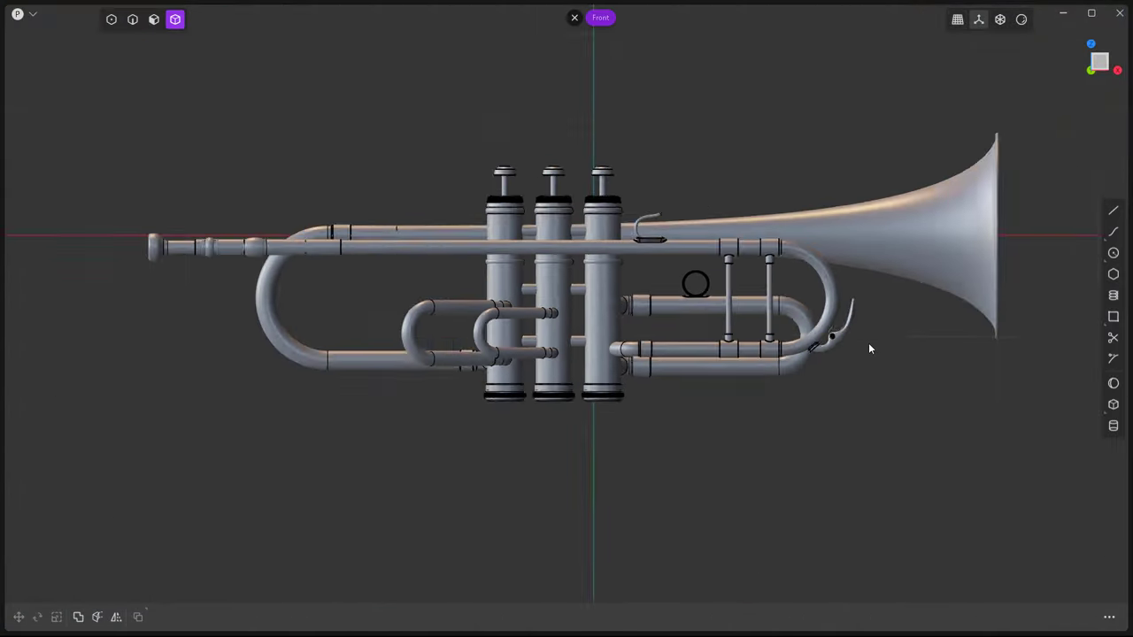
scroll(885, 371, "up", 5)
left_click(710, 374)
scroll(711, 374, "down", 4)
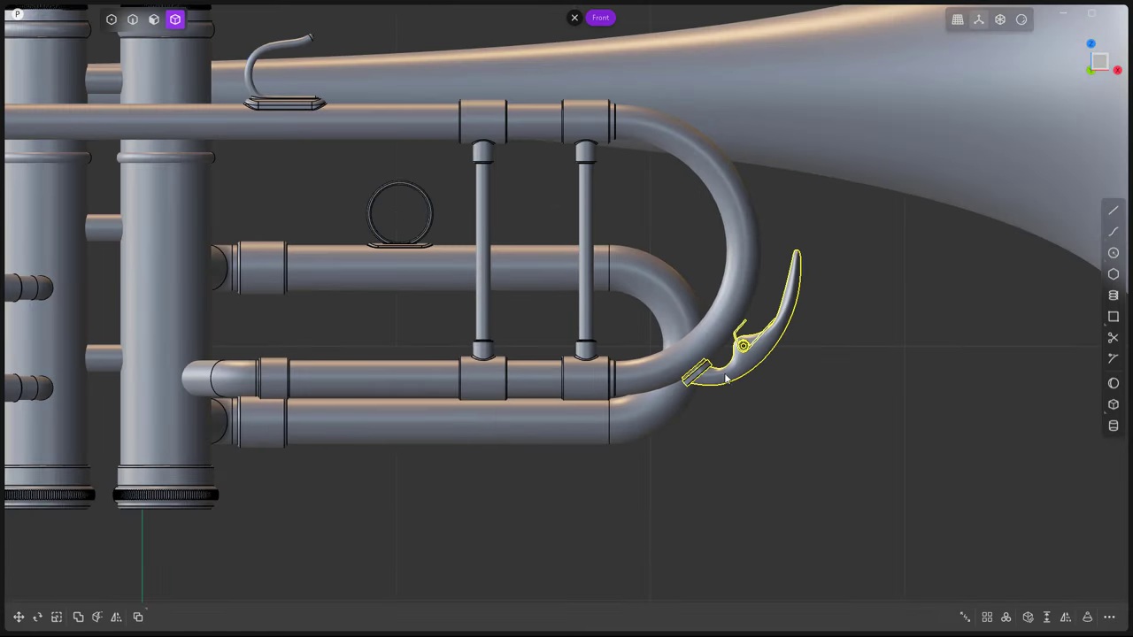
key("g")
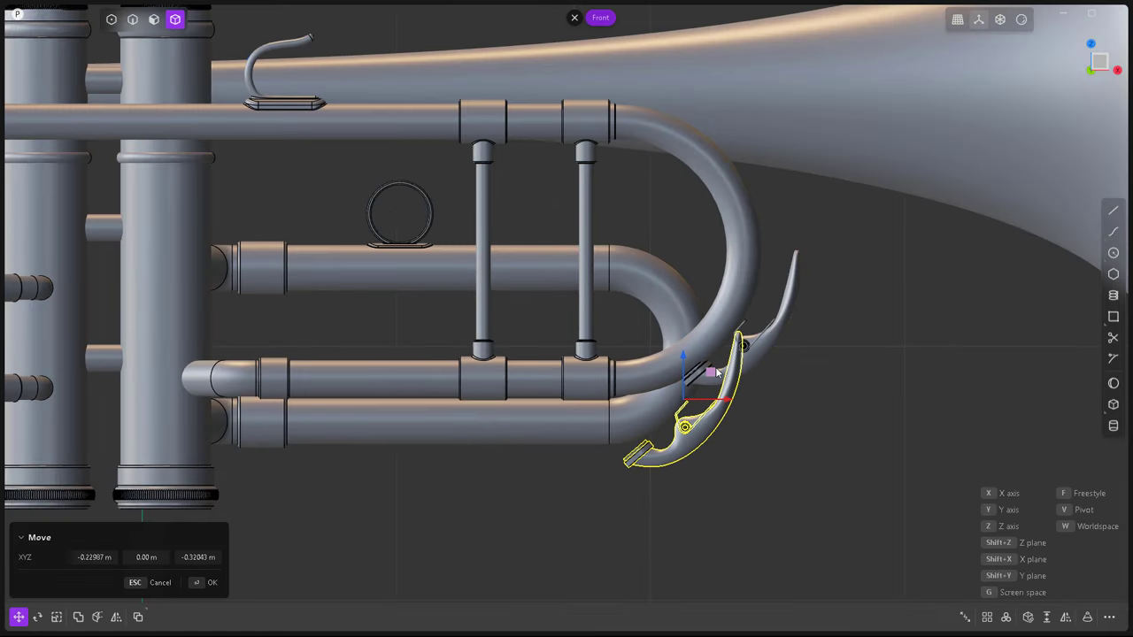
key("r")
key("s")
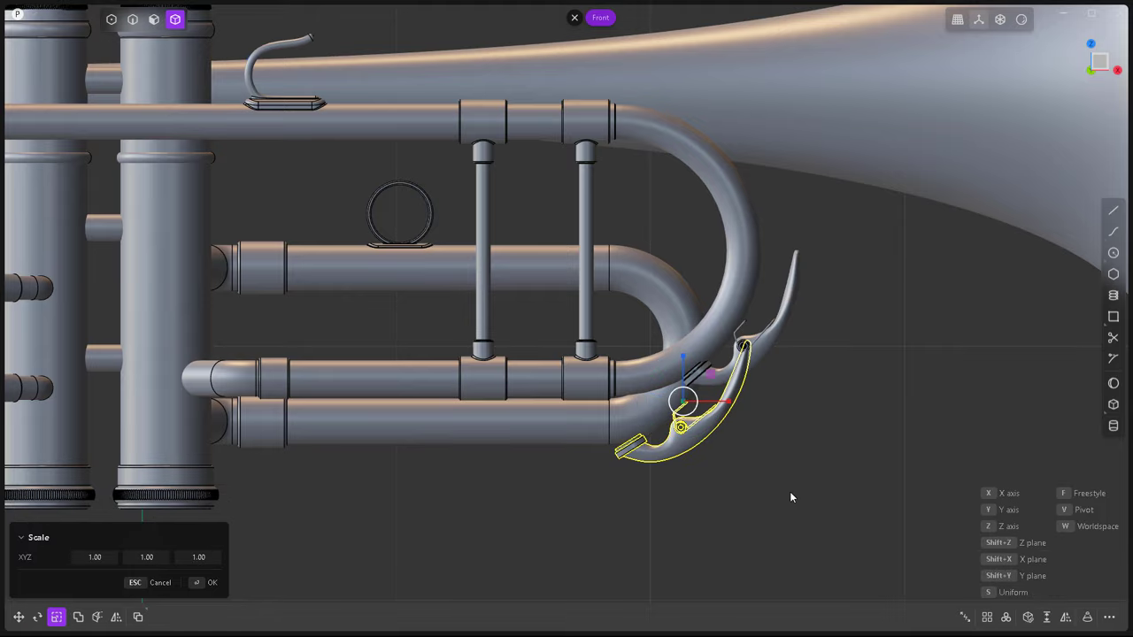
left_click(766, 478)
Move the lever copy up into position below the bend.
scroll(766, 478, "up", 3)
key("g")
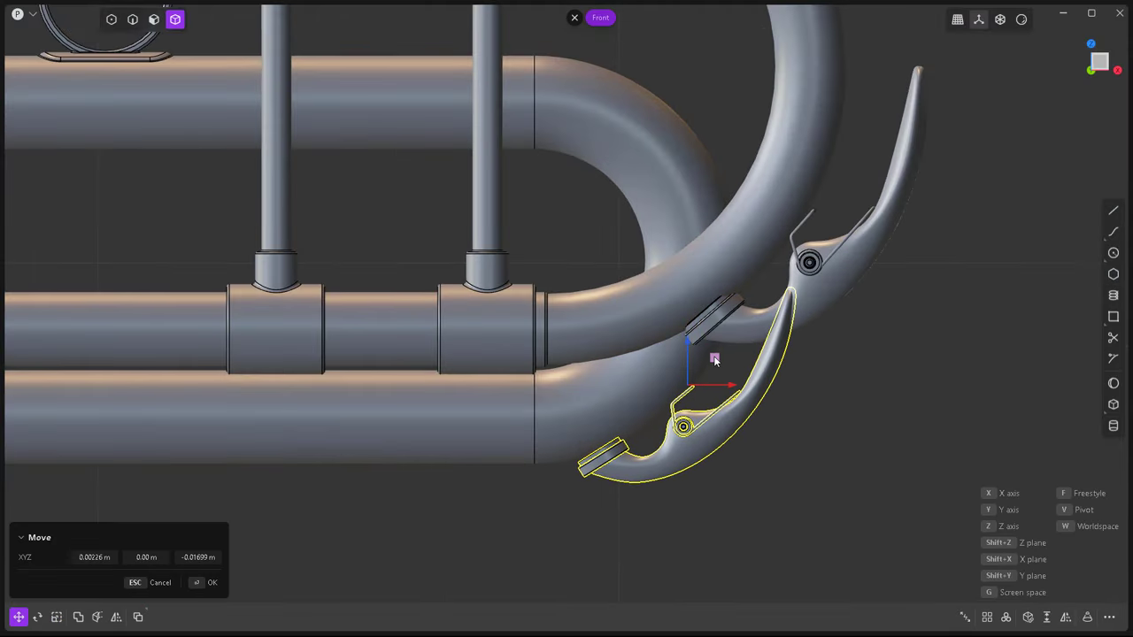
left_click(823, 480)
mouse_move(824, 480)
middle_mouse_down()
mouse_move(723, 390)
mouse_move(543, 369)
middle_mouse_up()
scroll(543, 370, "up", 3)
key("g")
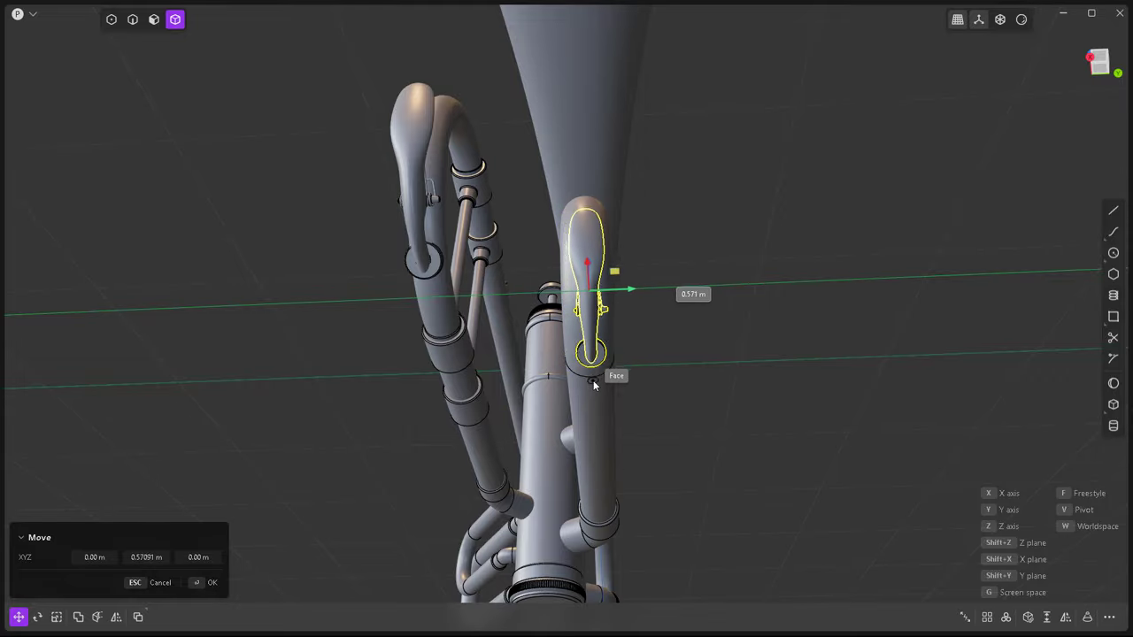
mouse_move(587, 379)
middle_mouse_down()
mouse_move(763, 467)
mouse_move(549, 397)
mouse_move(495, 359)
mouse_move(510, 337)
mouse_move(588, 381)
mouse_move(608, 327)
mouse_move(654, 337)
middle_mouse_up()
left_click(762, 467)
scroll(511, 338, "down", 3)
scroll(589, 380, "up", 3)
Move both valve-slide collars together to their new position.
left_click(790, 278)
left_click(769, 390, "shift")
key("g")
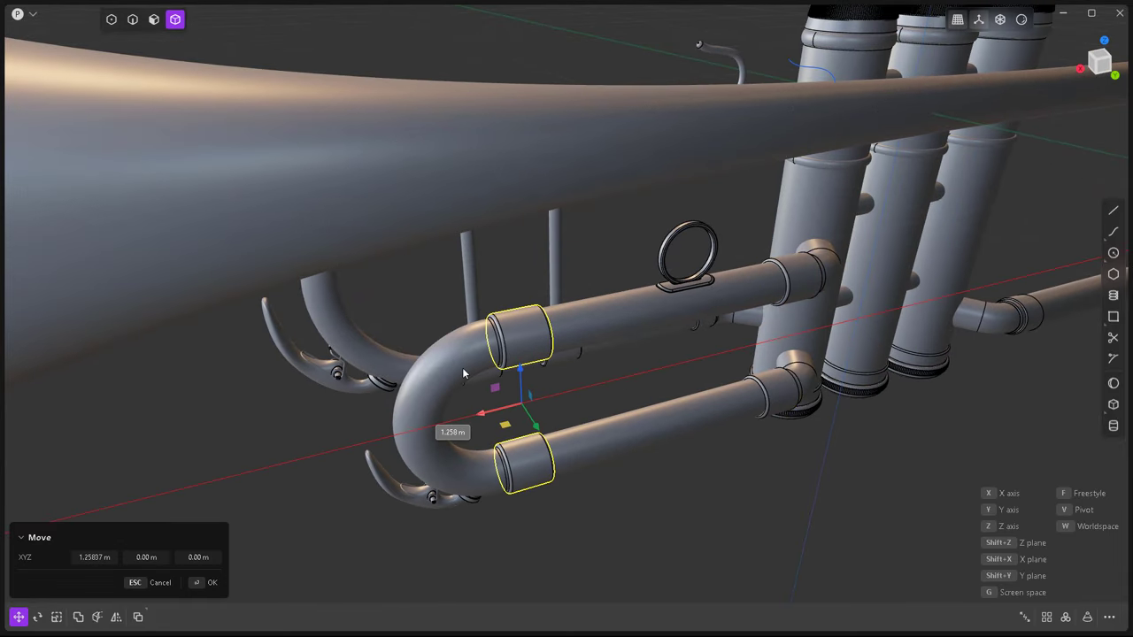
left_click(676, 466)
scroll(588, 367, "down", 5)
mouse_move(587, 367)
middle_mouse_down()
mouse_move(567, 364)
mouse_move(581, 294)
mouse_move(620, 379)
middle_mouse_up()
scroll(567, 364, "up", 3)
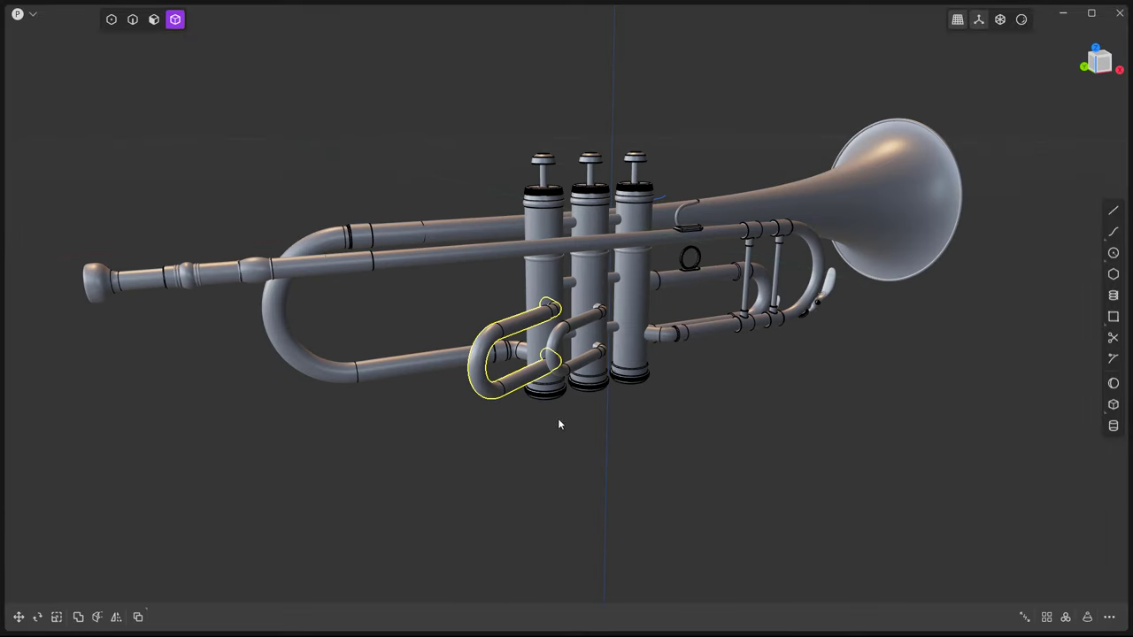
middle_click_drag(558, 424, 496, 370)
In front orthographic view, draw a circle beside the lower tube.
key("1")
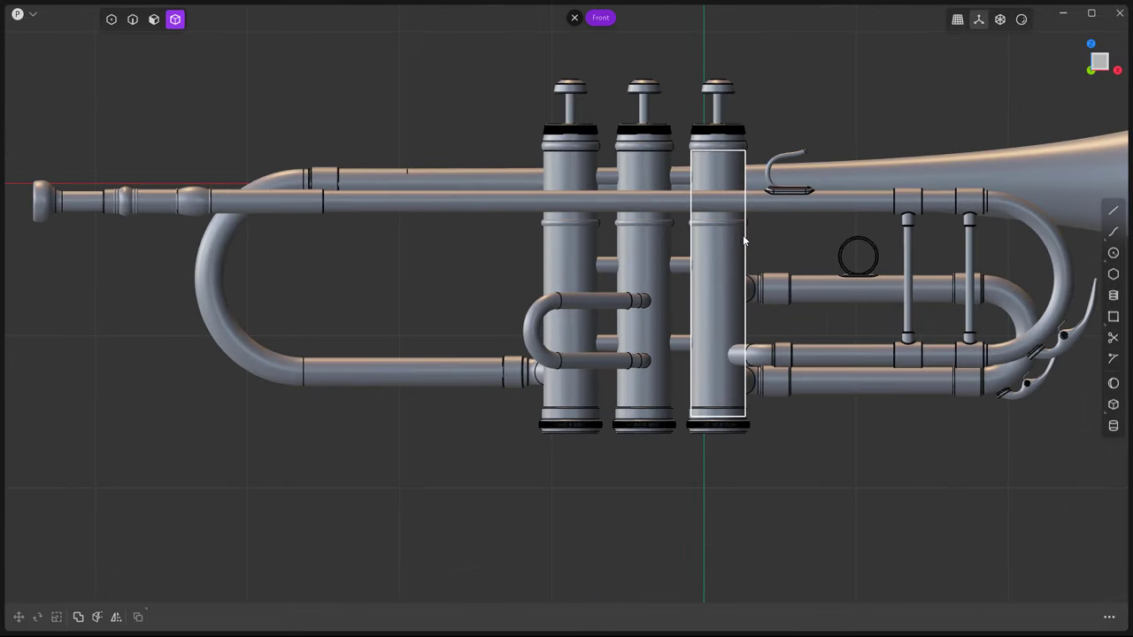
left_click(857, 323)
key("s")
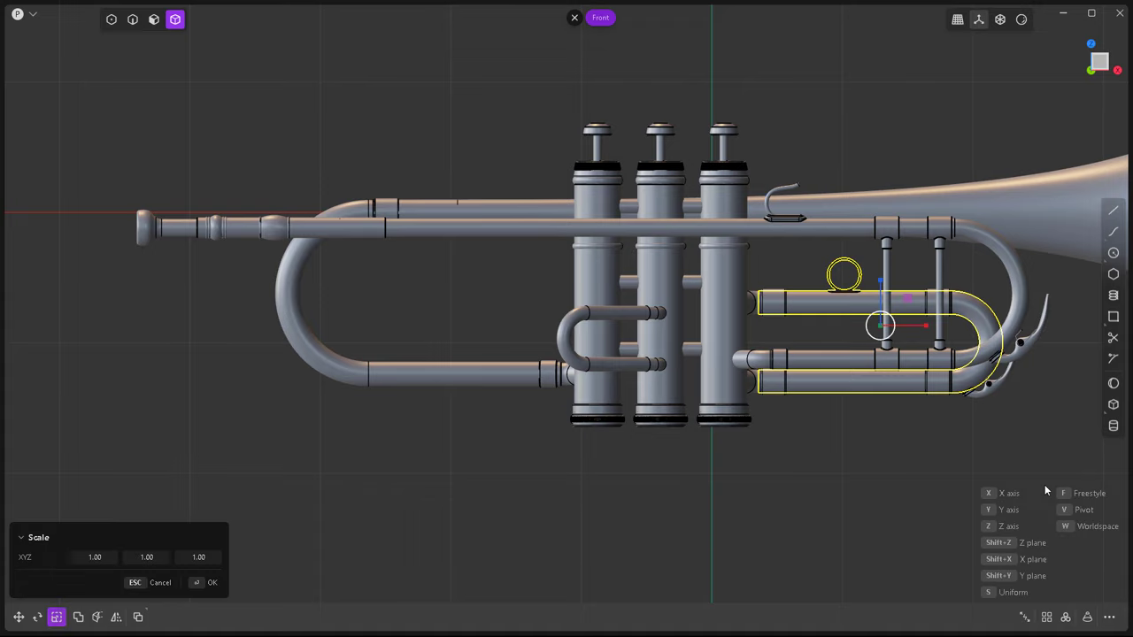
key("Escape")
key("Escape")
left_click(1094, 257)
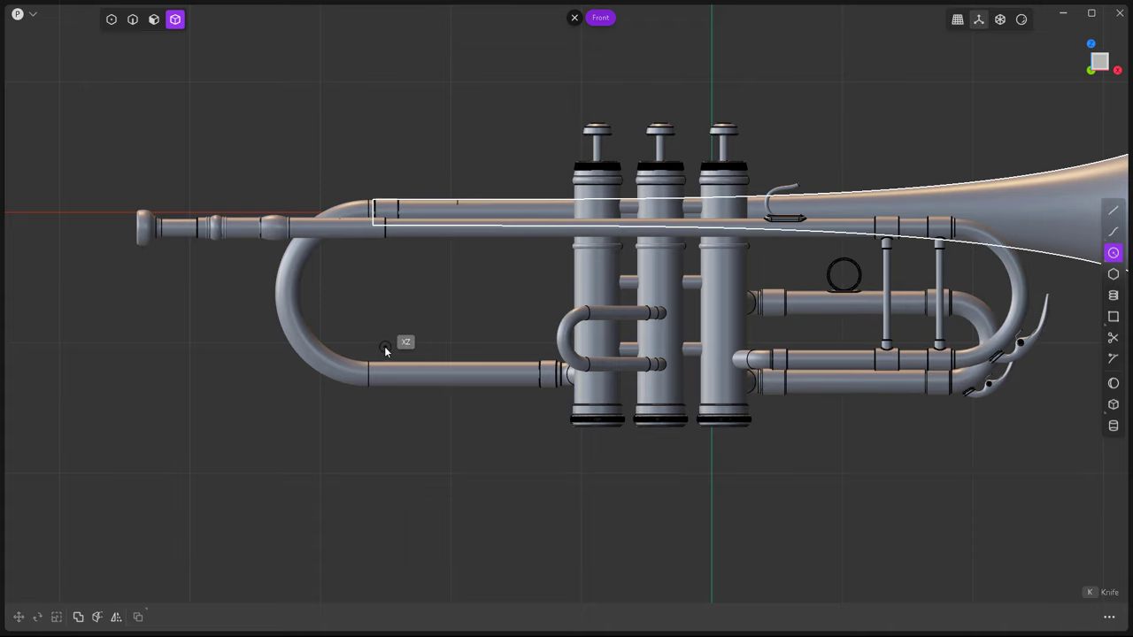
left_click(446, 346)
left_click(475, 373)
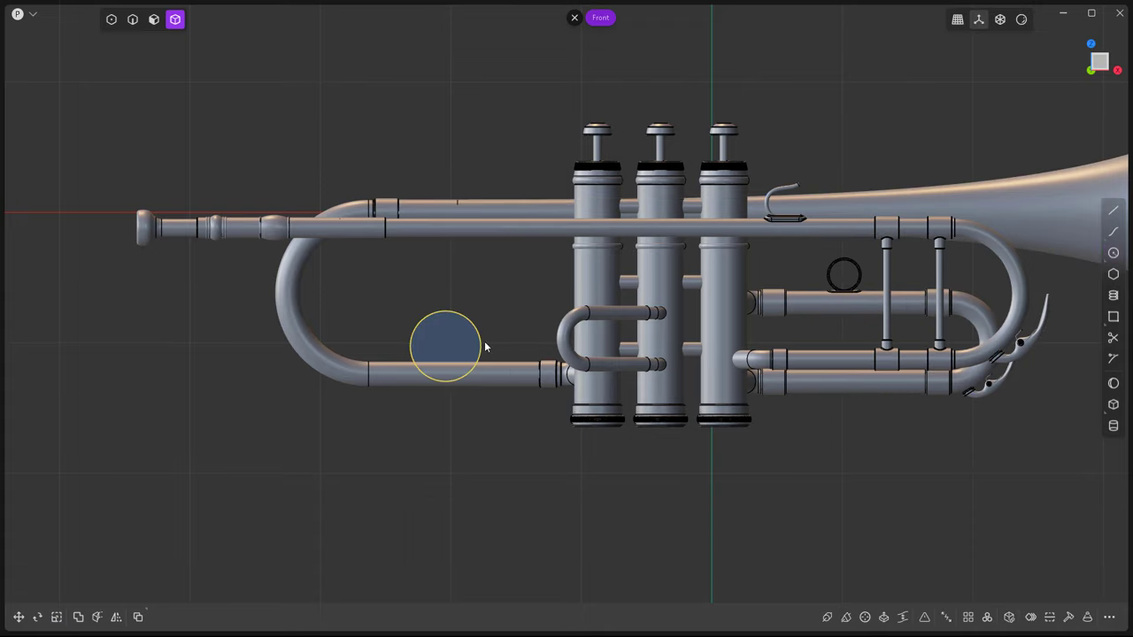
scroll(478, 350, "up", 2)
left_click_drag(442, 345, 495, 346)
Split the circle with a line through its centre and delete one half to leave an arc.
key("l")
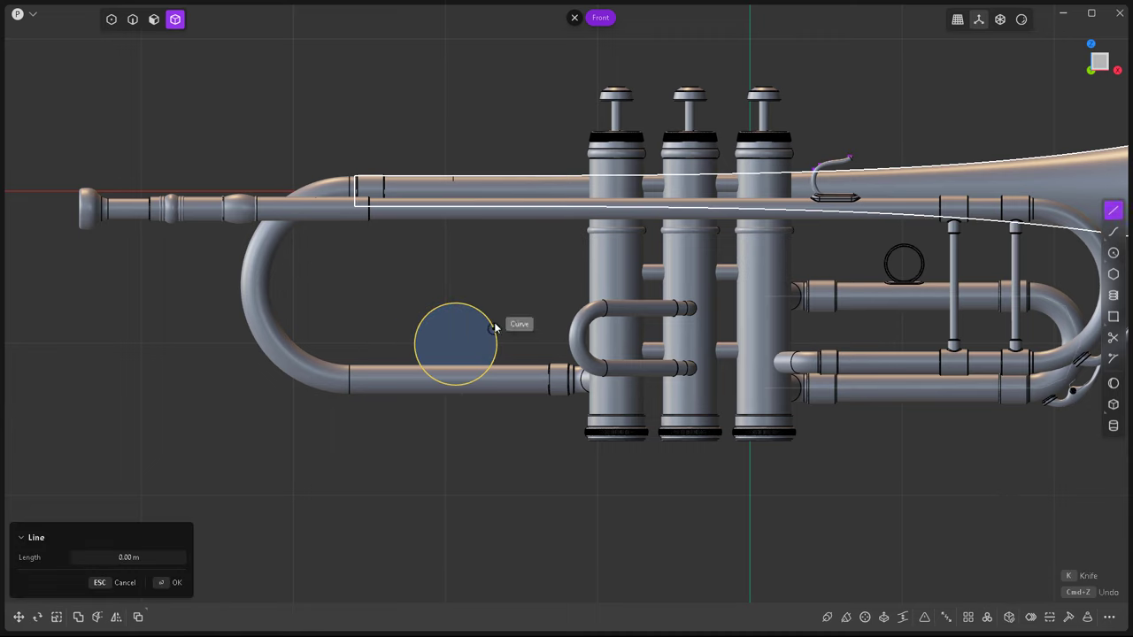
left_click(455, 246)
left_click_drag(456, 292, 500, 343)
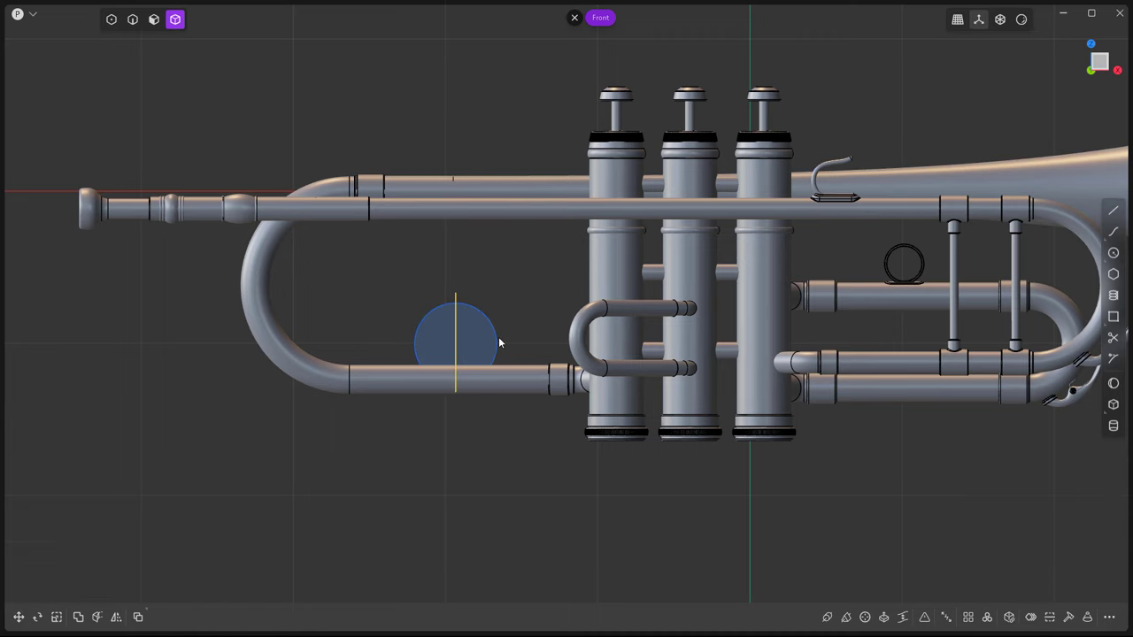
left_click(456, 328)
key("Delete")
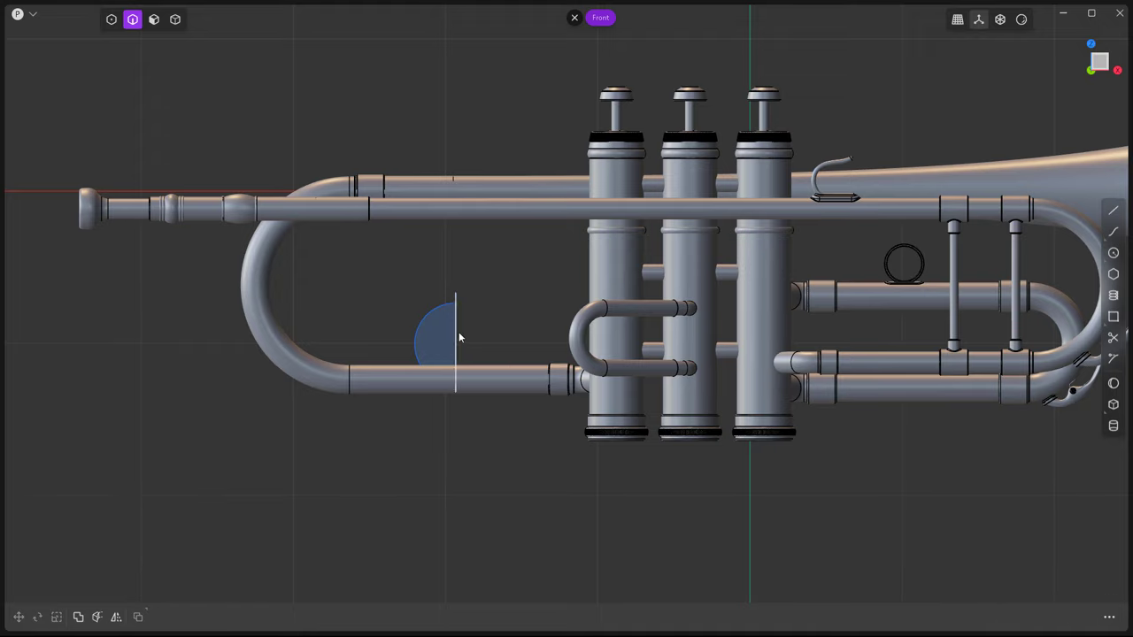
Add straight tangent legs from the arc ends toward the valve.
key("l")
left_click(558, 303)
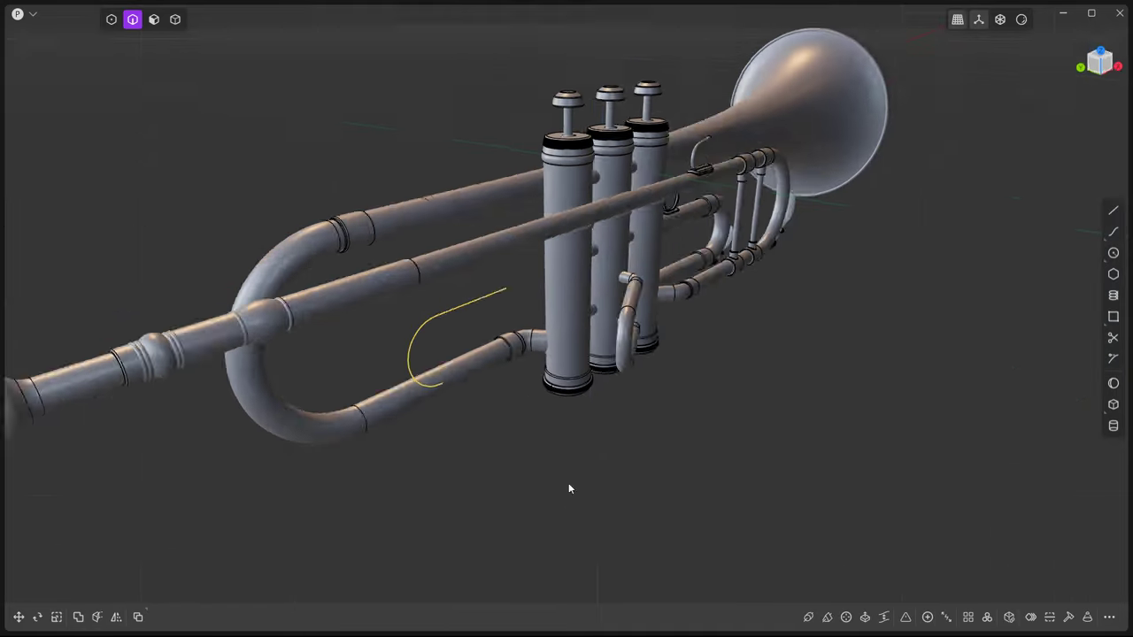
middle_click_drag(558, 304, 568, 485)
key("l")
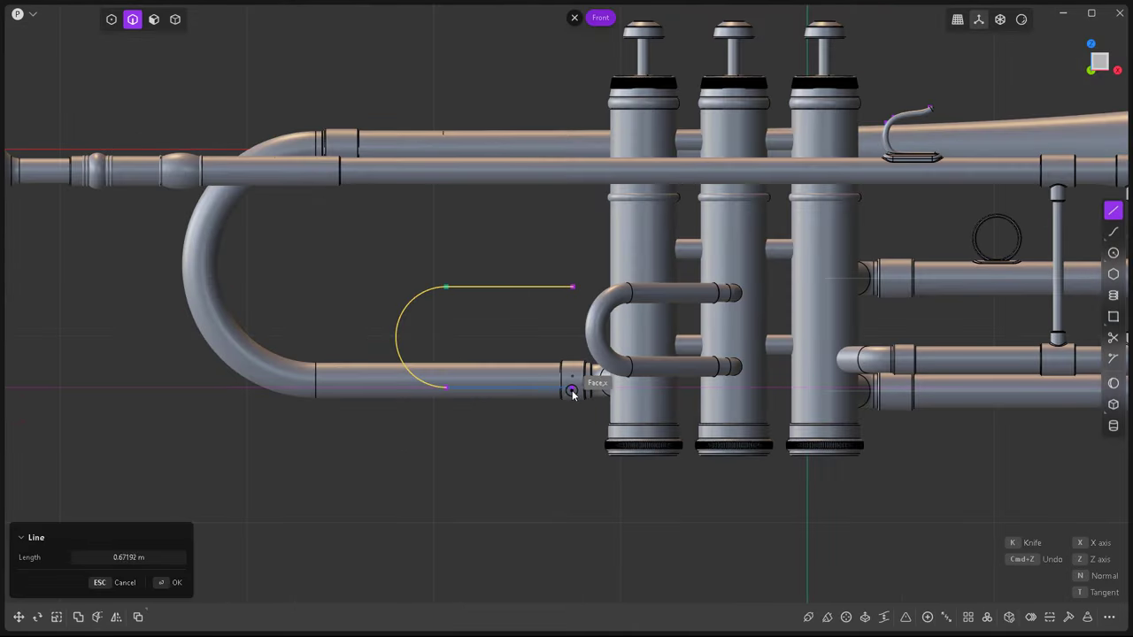
left_click(572, 292)
middle_click_drag(498, 379, 487, 327)
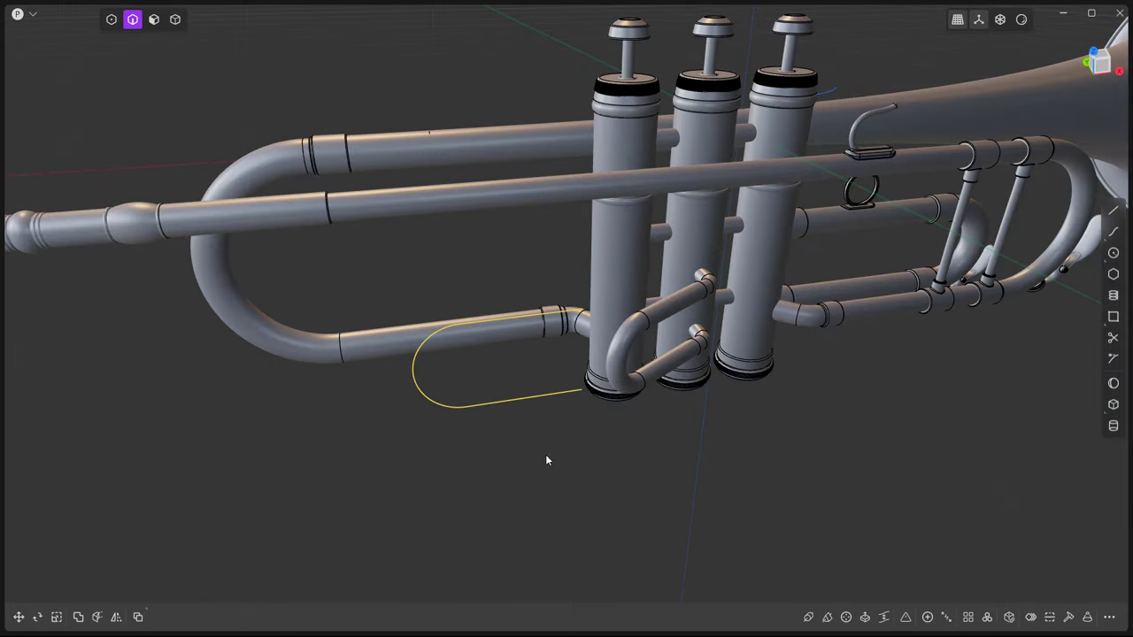
middle_click_drag(546, 460, 573, 527)
In top view, move the U-curve along X using its end as the pivot.
key("KP_7")
key("g")
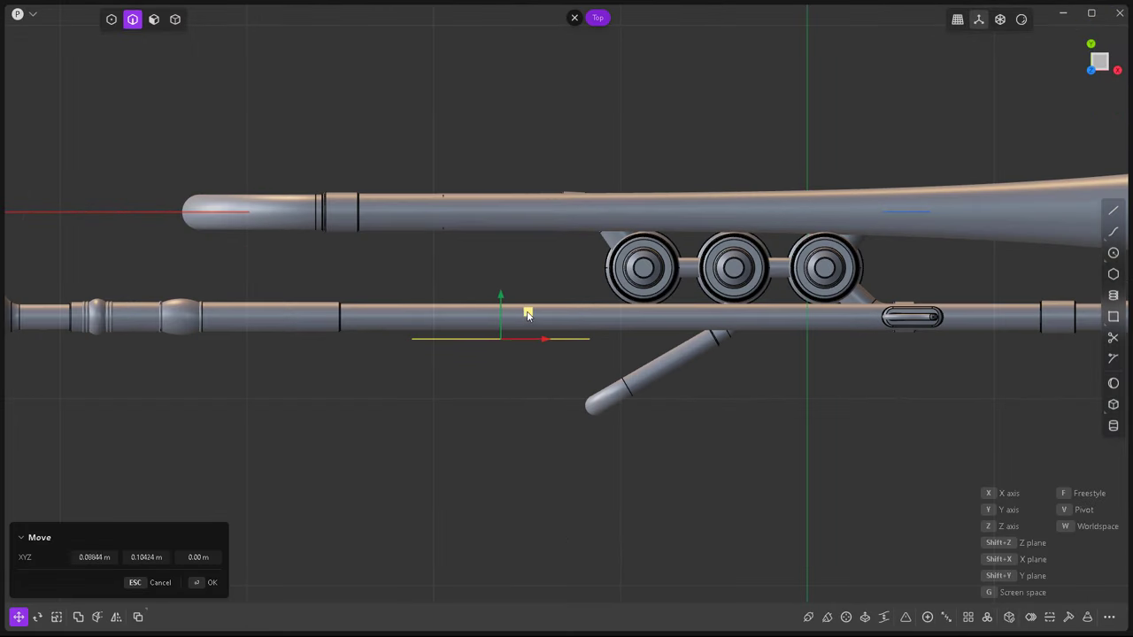
middle_click_drag(527, 313, 531, 337)
scroll(544, 367, "up", 3)
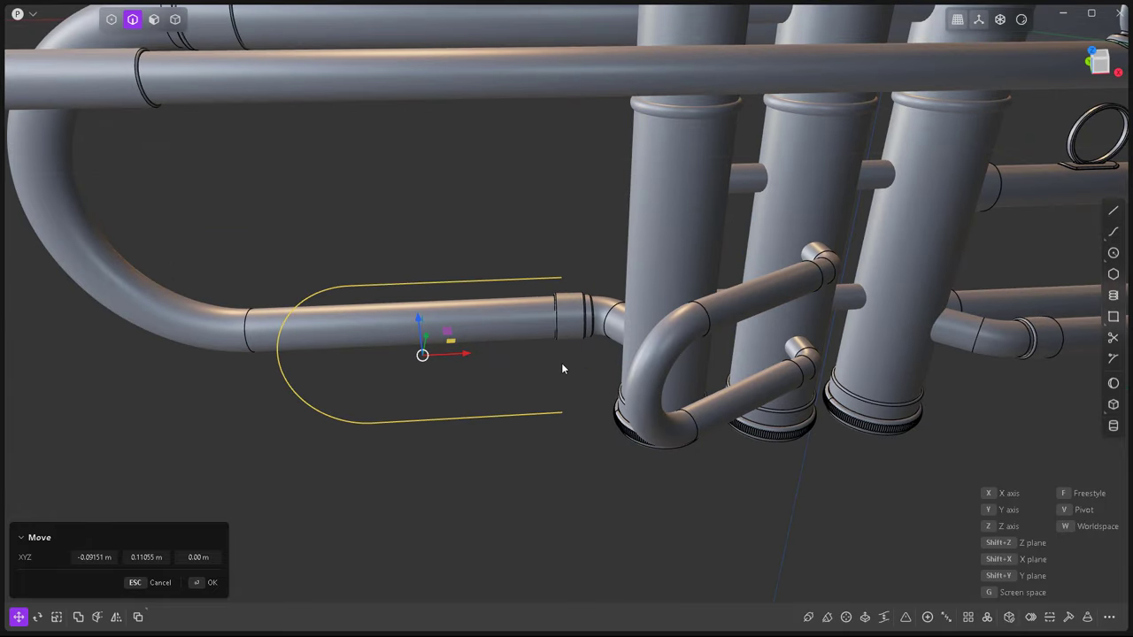
key("v")
left_click(560, 276)
key("KP_7")
key("x")
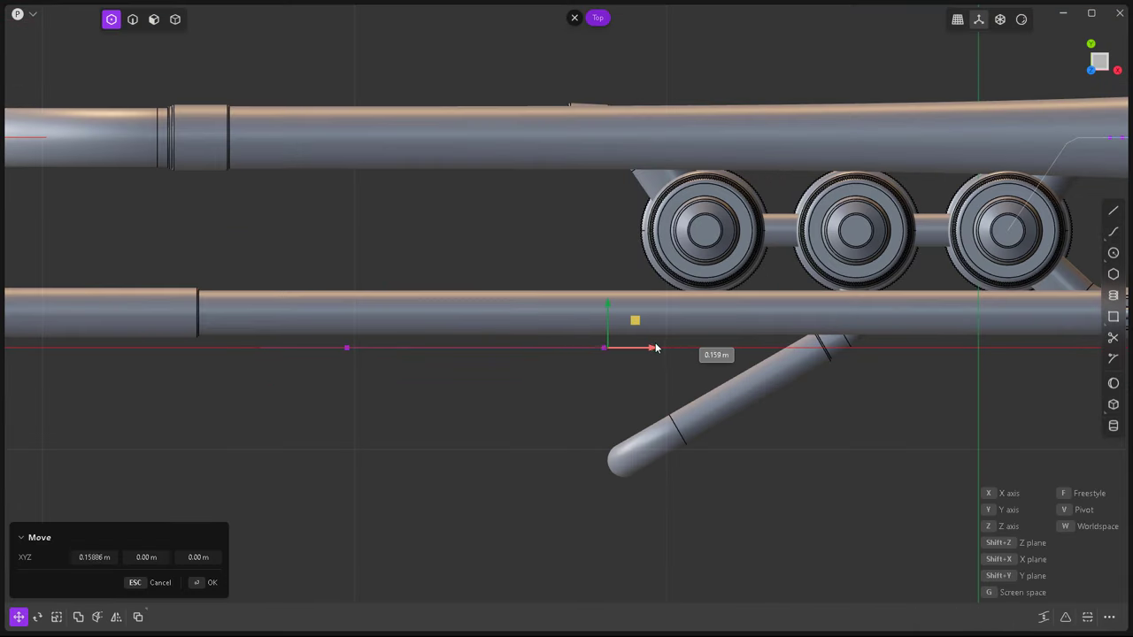
left_click(669, 348)
Draw a line to the first valve's centre and lower it to the slide's height.
key("l")
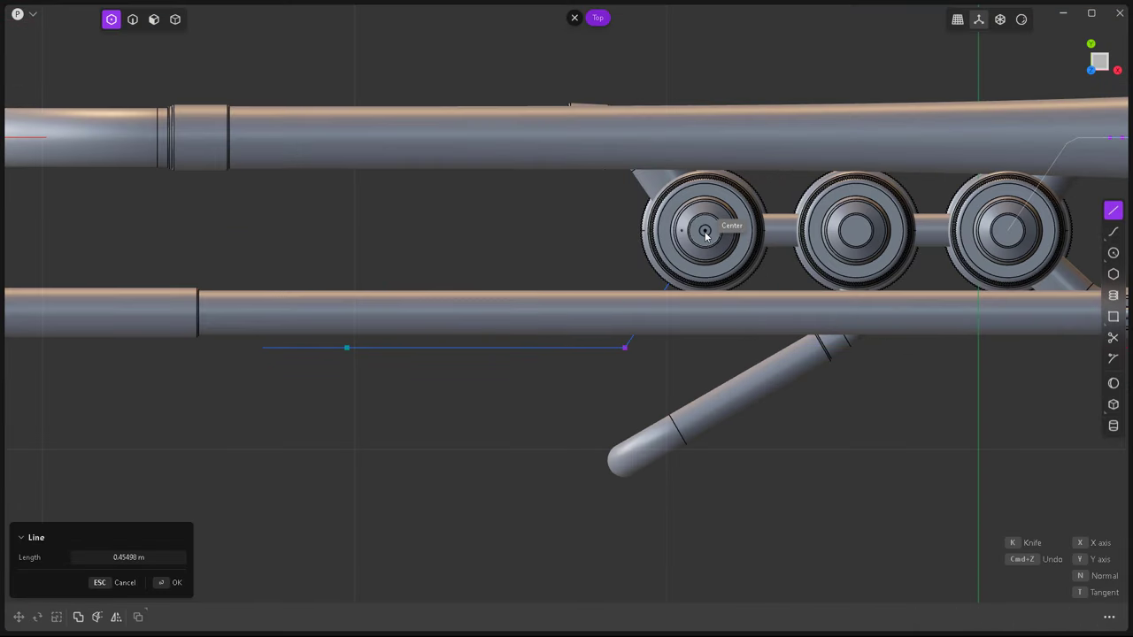
left_click(706, 232)
middle_click_drag(639, 396, 594, 293)
key("g")
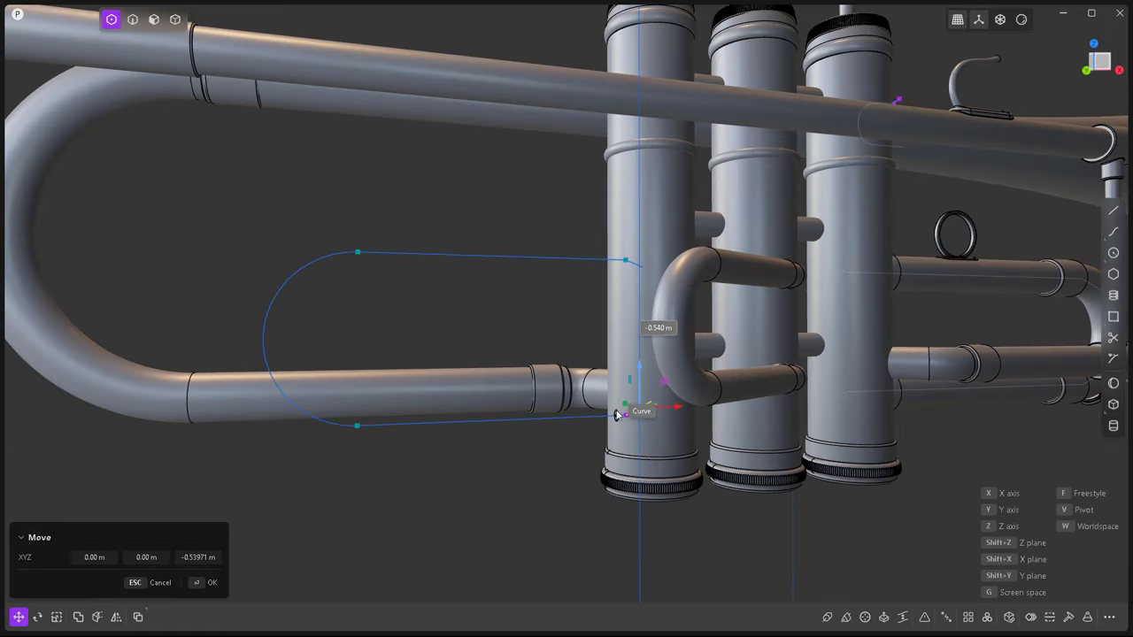
left_click(617, 415)
middle_click_drag(566, 484, 627, 286)
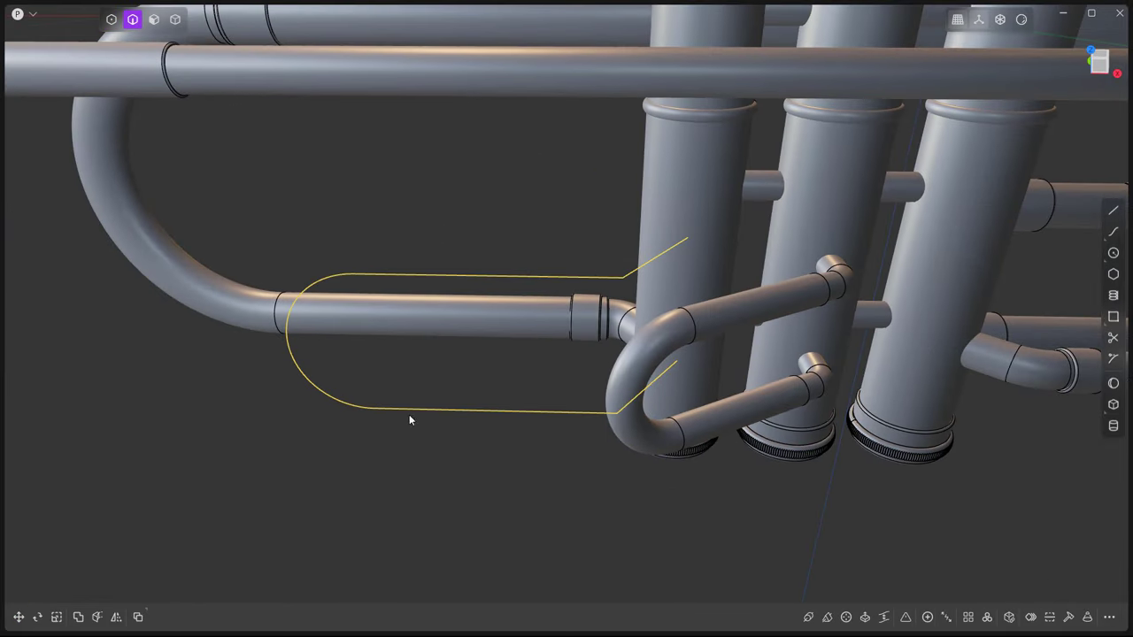
mouse_move(529, 467)
middle_mouse_down()
mouse_move(625, 372)
mouse_move(611, 351)
middle_mouse_up()
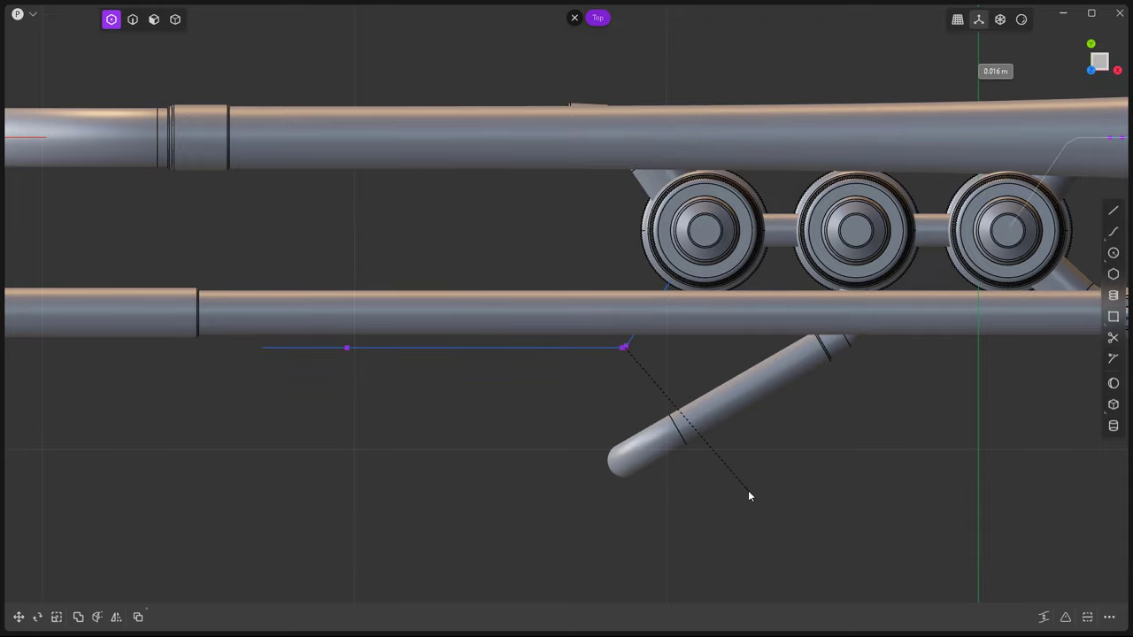
key("Return")
Orbit beneath the trumpet and start a pipe along the curve, then cancel it.
middle_click_drag(771, 511, 558, 372)
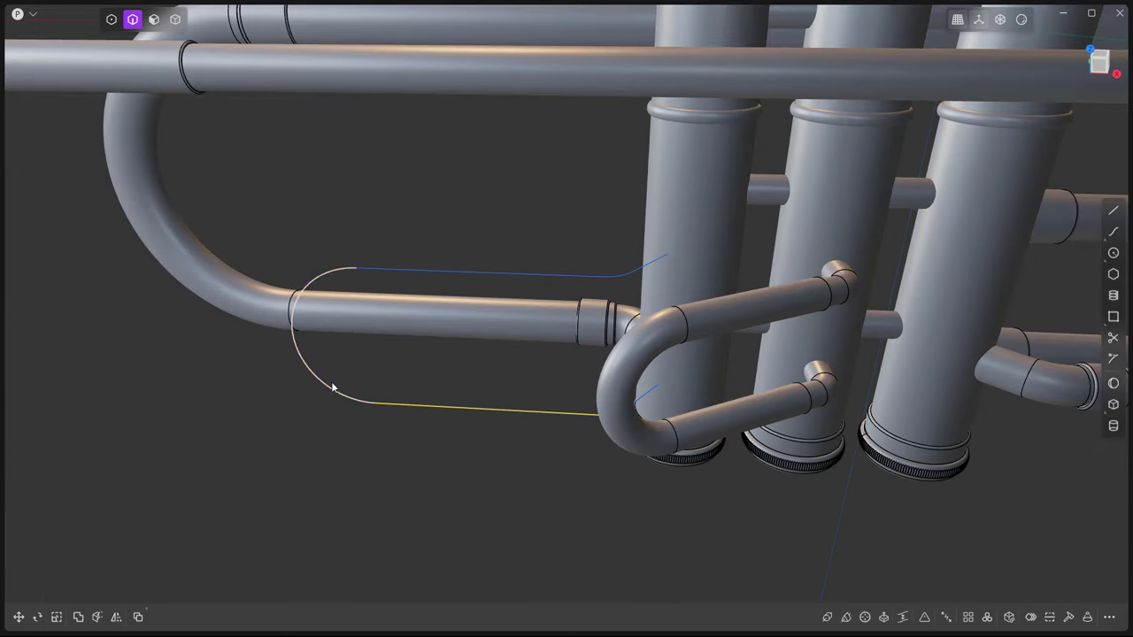
mouse_move(483, 348)
middle_mouse_down()
mouse_move(508, 374)
mouse_move(681, 213)
middle_mouse_up()
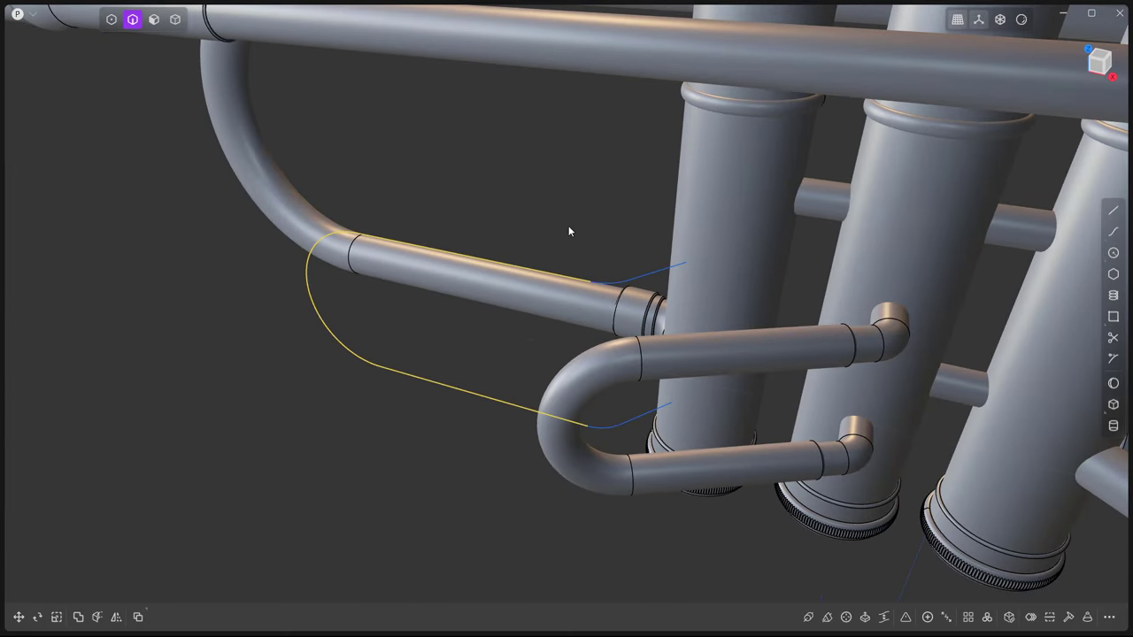
key("p")
key("Escape")
Turn the U-shaped curve into a pipe with a set wall thickness.
key("p")
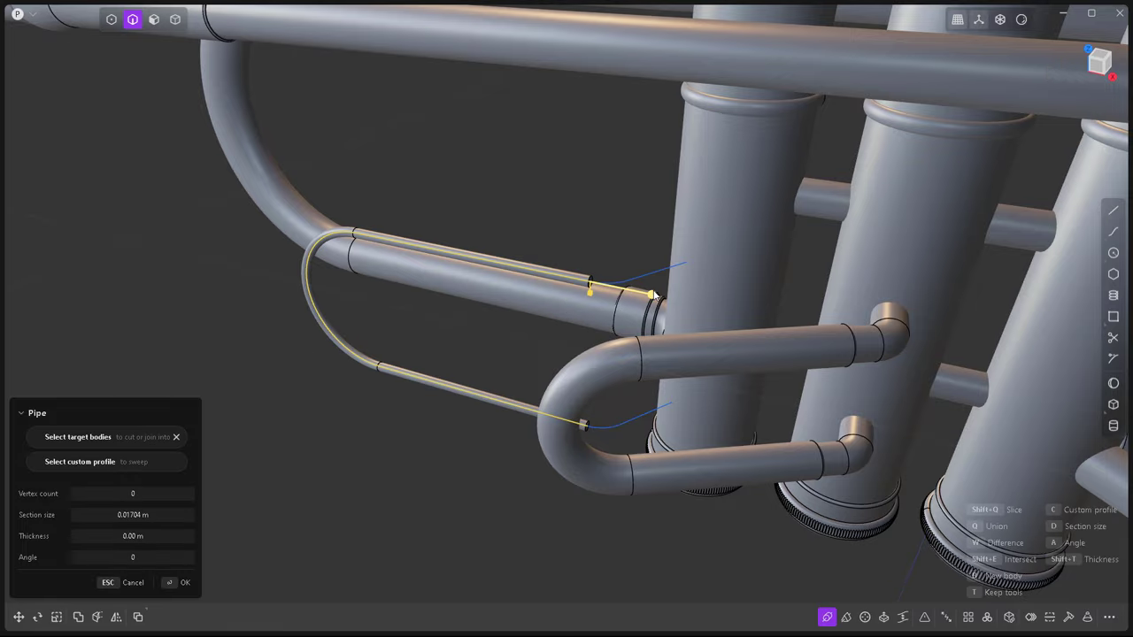
left_click(688, 303)
middle_click_drag(584, 281, 569, 298)
Sweep both pipe end faces along the guide curves into elbow bends.
key("3")
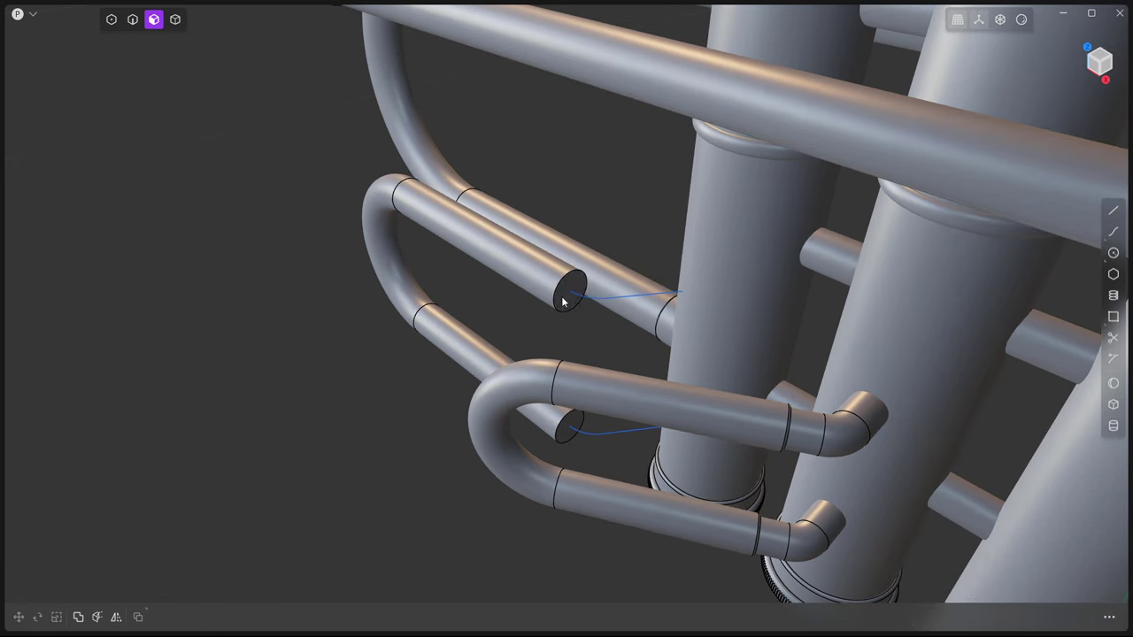
key("o")
left_click(968, 617)
key("Escape")
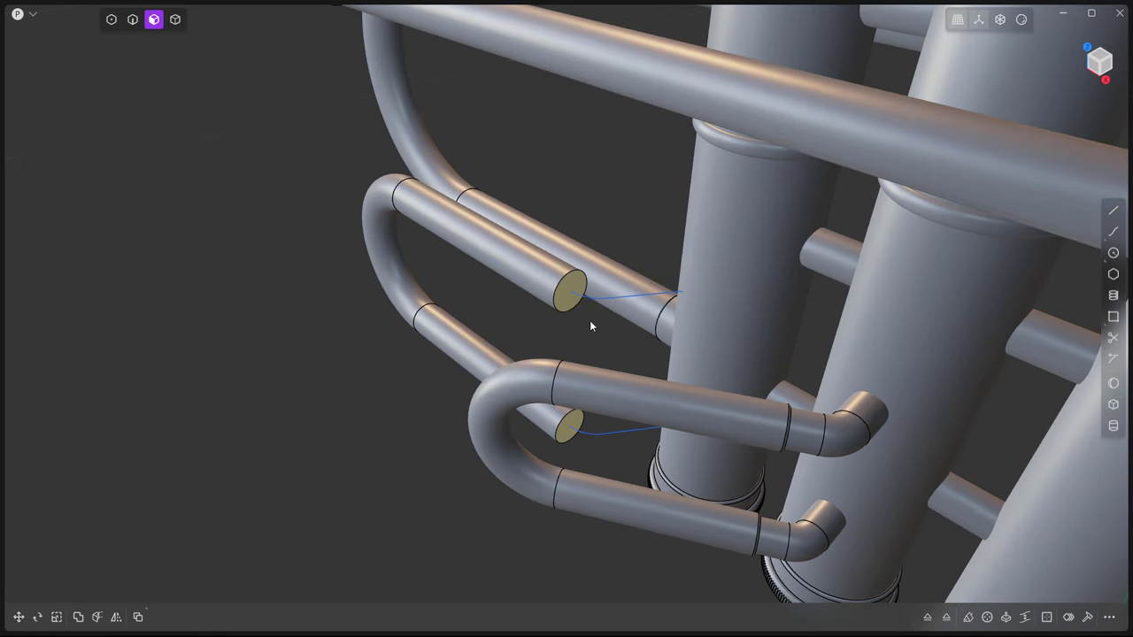
left_click(605, 318)
key("2")
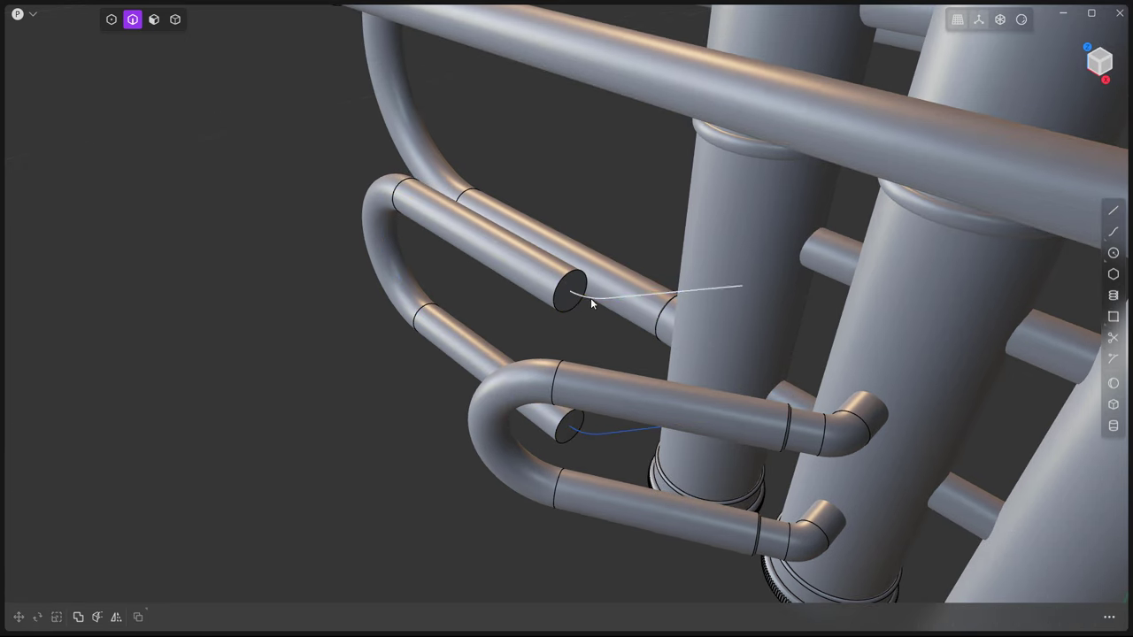
key("3")
left_click(569, 292)
key("o")
left_click(567, 426)
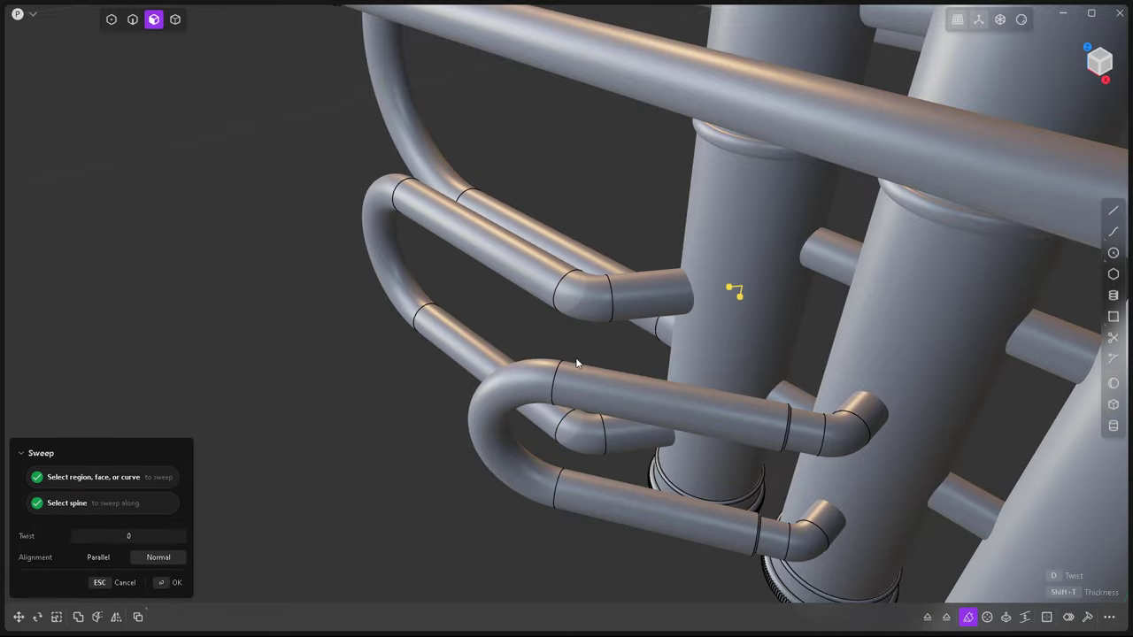
key("Return")
mouse_move(566, 416)
middle_mouse_down()
mouse_move(308, 371)
mouse_move(502, 282)
middle_mouse_up()
Offset the faces of the two straight pipe segments.
left_click(502, 282)
left_click(496, 405, "shift")
key("o")
mouse_move(551, 461)
middle_mouse_down()
mouse_move(520, 371)
mouse_move(636, 259)
middle_mouse_up()
left_click(520, 371)
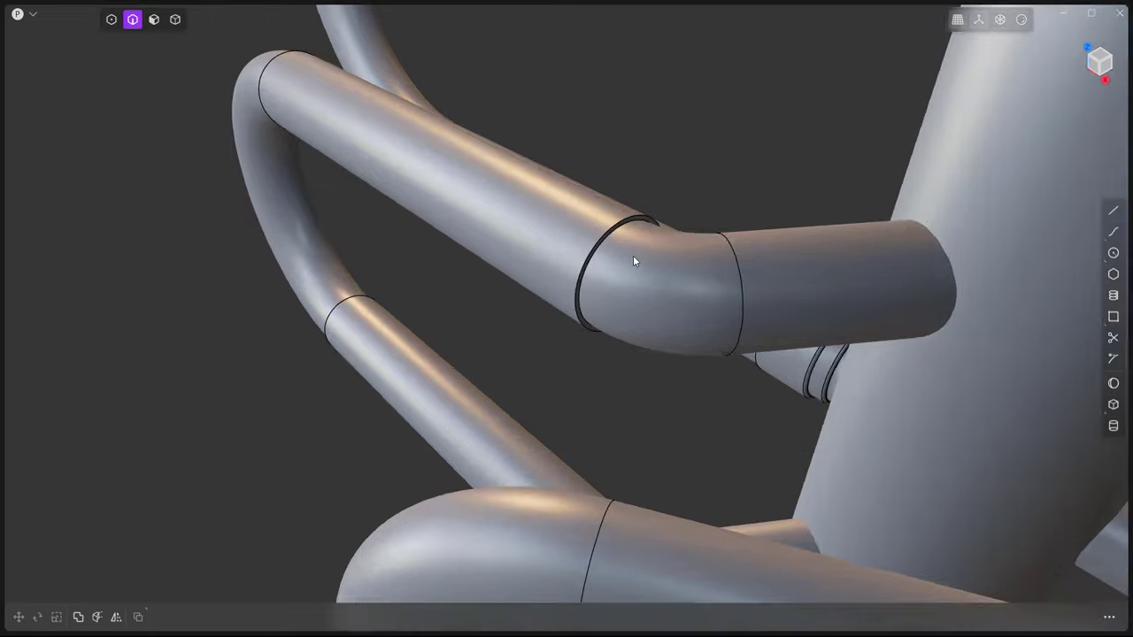
Fillet the elbow's seam edge.
left_click(632, 255)
key("f")
scroll(633, 255, "up", 5)
scroll(515, 422, "down", 5)
middle_click_drag(516, 423, 579, 456)
scroll(578, 455, "up", 5)
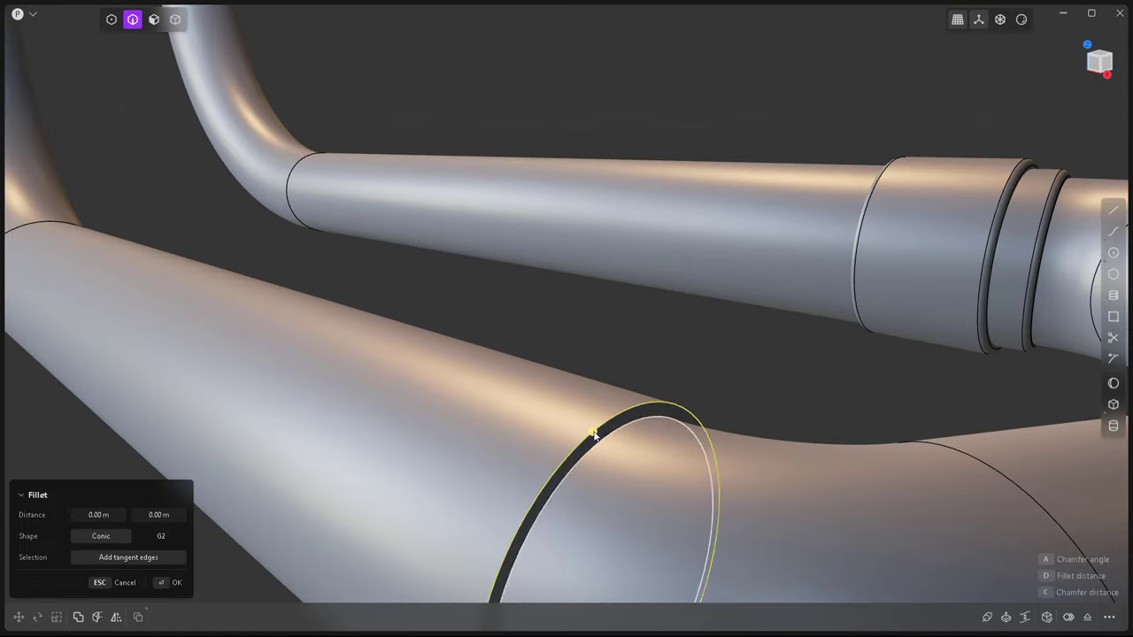
left_click_drag(593, 430, 615, 385)
left_click(615, 385)
scroll(615, 385, "down", 5)
mouse_move(615, 385)
middle_mouse_down()
mouse_move(407, 386)
mouse_move(526, 321)
mouse_move(416, 310)
middle_mouse_up()
Fillet the ring edge at the other pipe joint.
left_click(430, 521)
key("f")
scroll(445, 170, "up", 5)
scroll(444, 171, "down", 5)
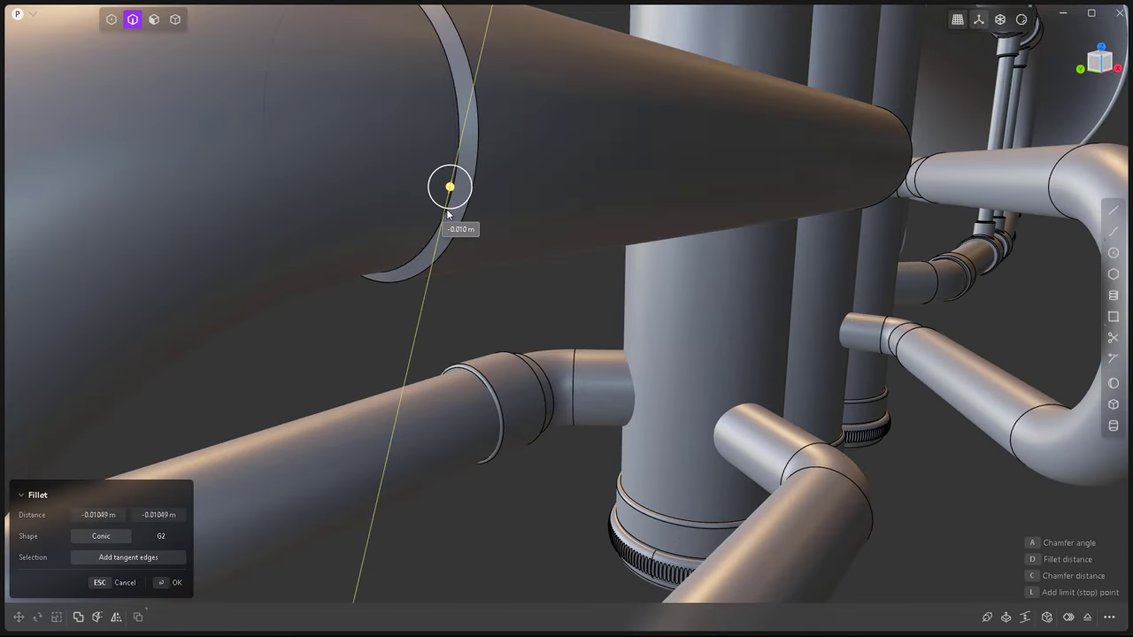
left_click_drag(450, 184, 393, 459)
left_click(393, 459)
mouse_move(393, 459)
middle_mouse_down()
mouse_move(752, 512)
mouse_move(521, 339)
mouse_move(534, 399)
mouse_move(480, 291)
middle_mouse_up()
key("4")
scroll(536, 372, "up", 3)
scroll(481, 291, "up", 3)
Draw a cylinder around the slide tube and slide it along the tube.
left_click(1003, 20)
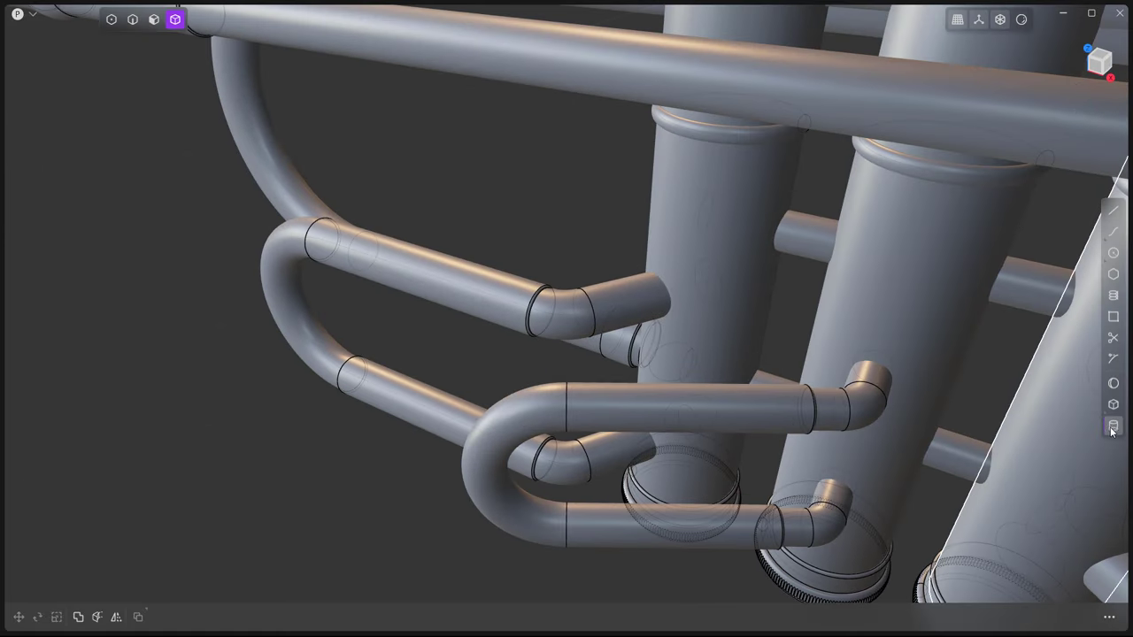
key("c")
left_click(524, 345)
left_click(523, 326)
key("g")
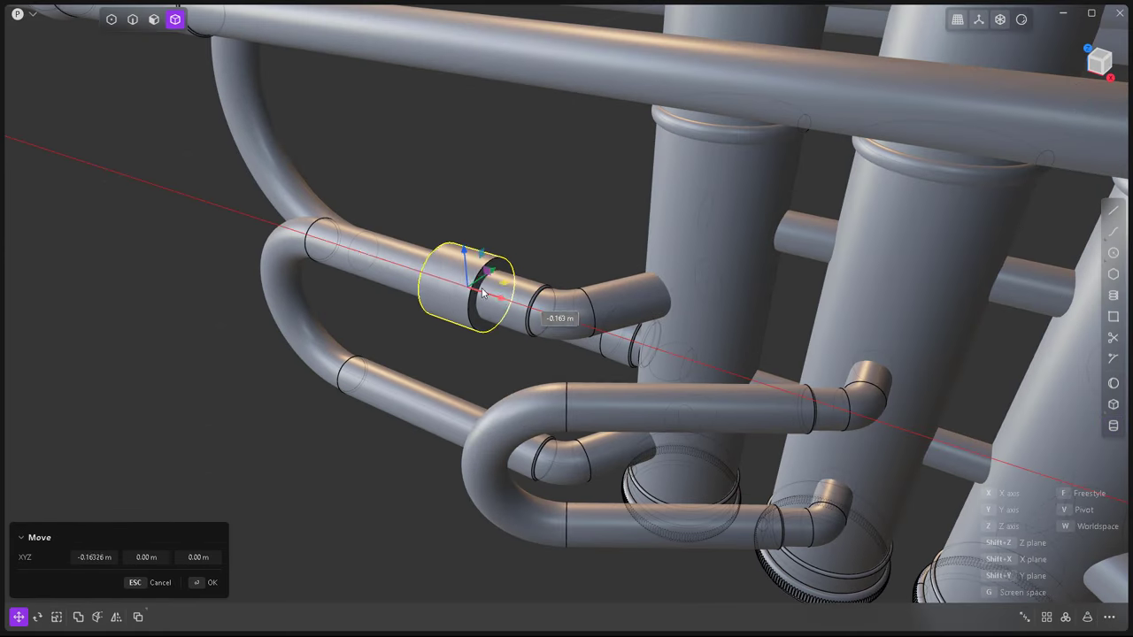
mouse_move(524, 325)
middle_mouse_down()
mouse_move(459, 320)
mouse_move(607, 350)
mouse_move(531, 336)
middle_mouse_up()
Scale the cylinder twice to size it as a sleeve, viewed from the top.
key("s")
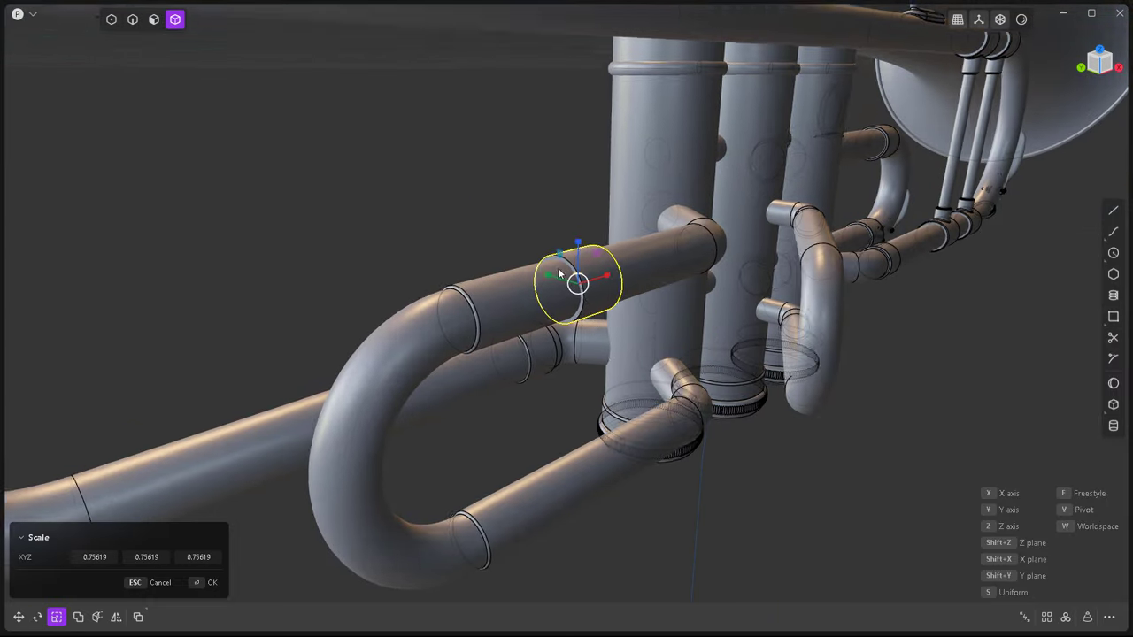
scroll(386, 307, "up", 5)
left_click(387, 306)
key("s")
left_click(654, 303)
key("KP_7")
scroll(432, 415, "up", 3)
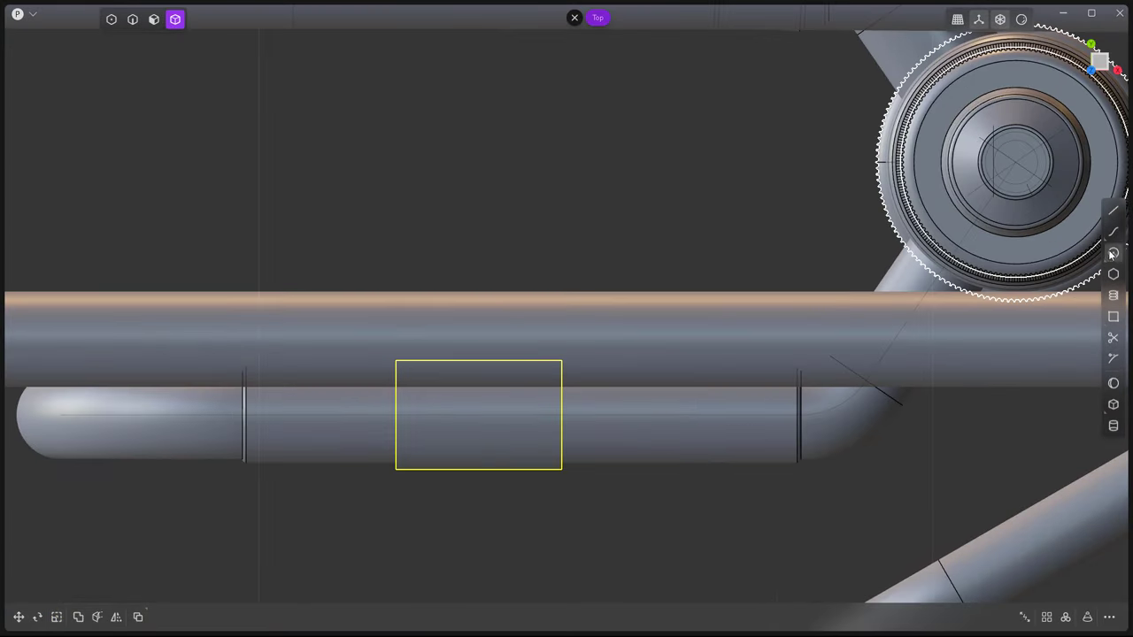
Draw the guide line across the sleeve.
key("l")
left_click(420, 449)
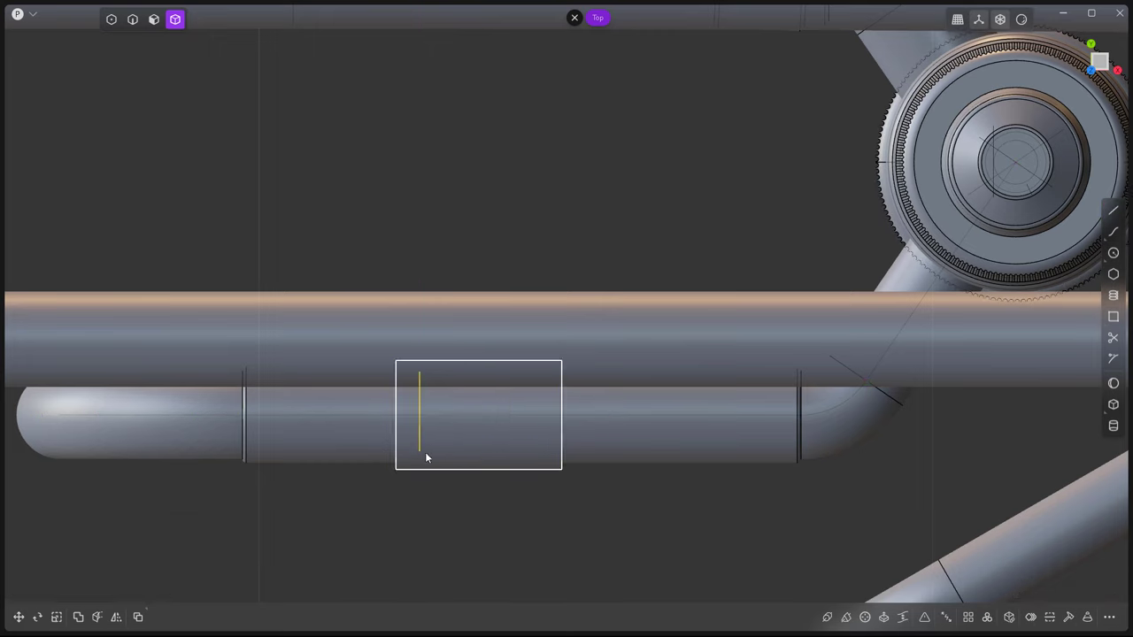
key("g")
key("s")
left_click(457, 456)
scroll(430, 412, "up", 2)
scroll(430, 417, "up", 1)
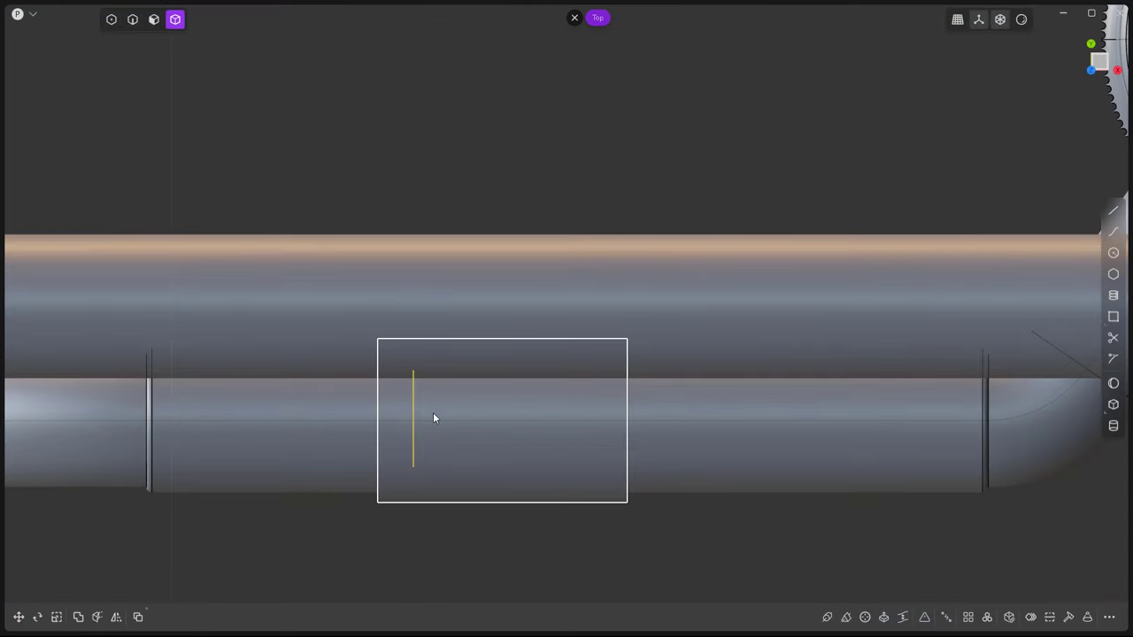
key("g")
key("Escape")
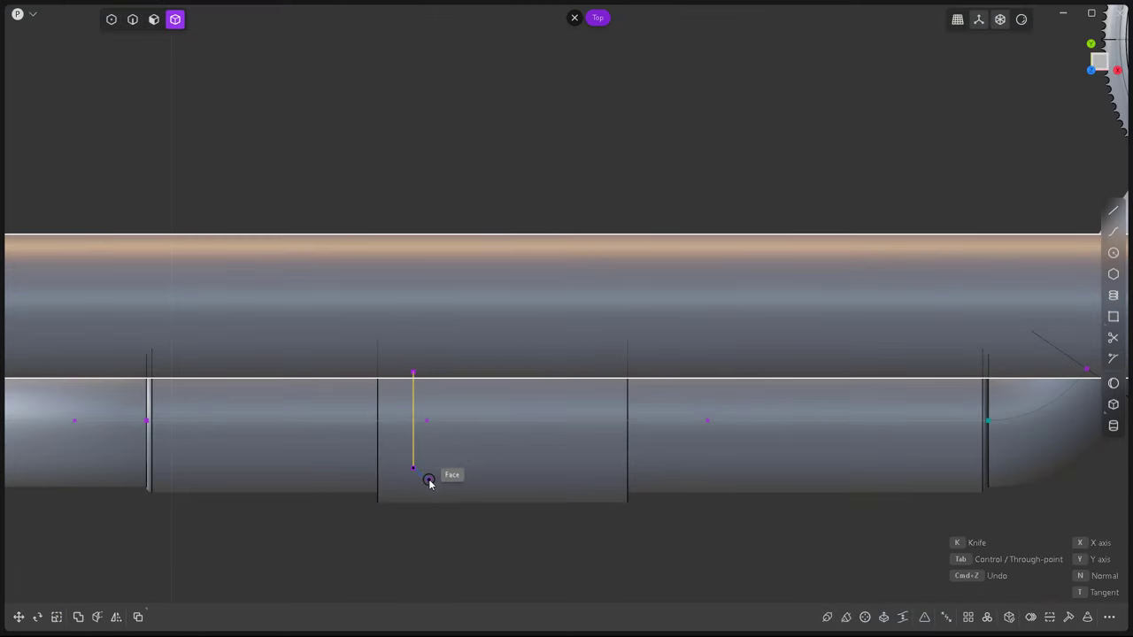
Draw a closed control-point curve for the teardrop profile.
left_click(1114, 255)
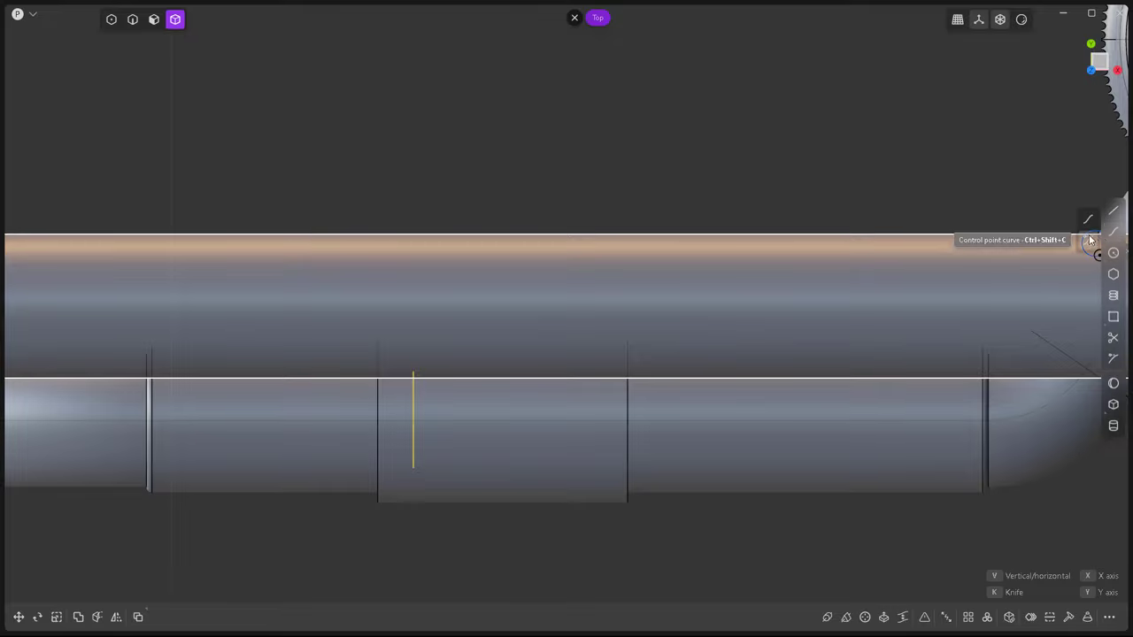
left_click(1088, 240)
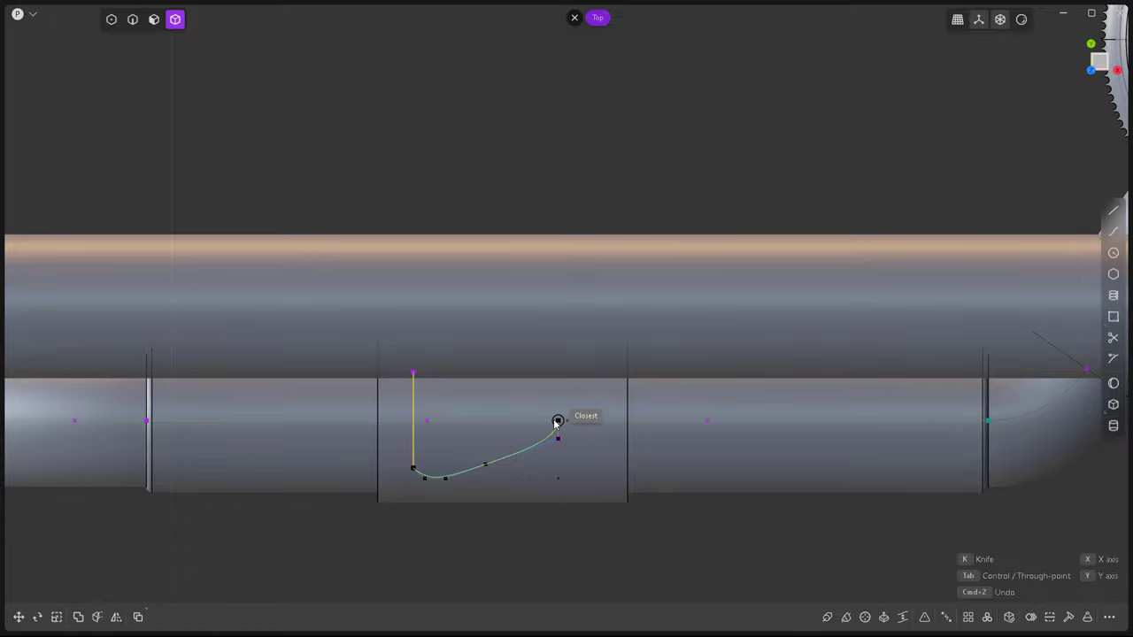
left_click(413, 375)
scroll(442, 424, "down", 1)
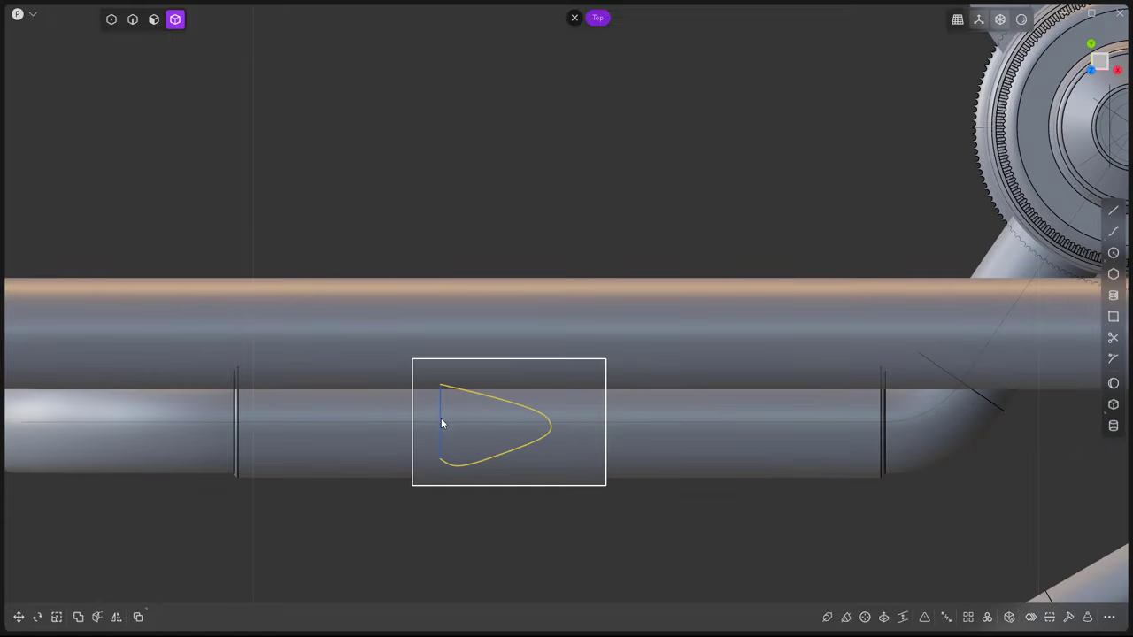
mouse_move(479, 430)
middle_mouse_down()
mouse_move(529, 420)
mouse_move(519, 302)
mouse_move(616, 355)
mouse_move(649, 309)
mouse_move(637, 144)
middle_mouse_up()
Move the closed profile up along Z and rotate it upright above the sleeve.
key("g")
mouse_move(543, 262)
middle_mouse_down()
mouse_move(541, 334)
mouse_move(514, 308)
mouse_move(589, 228)
mouse_move(581, 206)
middle_mouse_up()
left_click(541, 334)
key("r")
left_click(656, 312)
mouse_move(655, 311)
middle_mouse_down()
mouse_move(627, 296)
mouse_move(634, 362)
middle_mouse_up()
key("e")
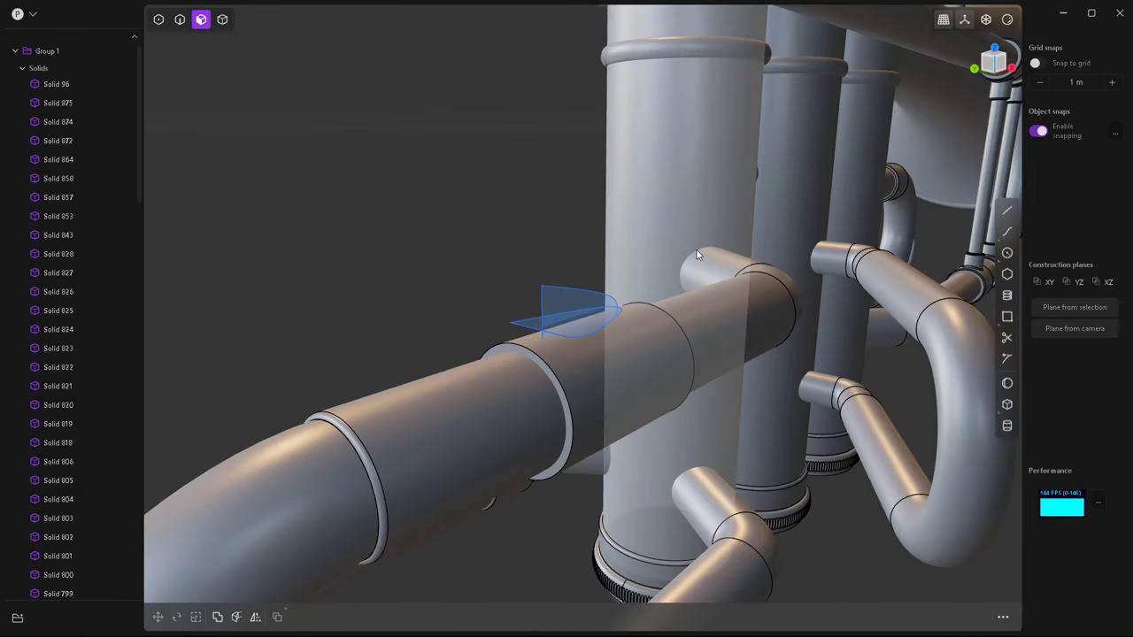
Mirror the profile curve to make it symmetric.
left_click(1074, 311)
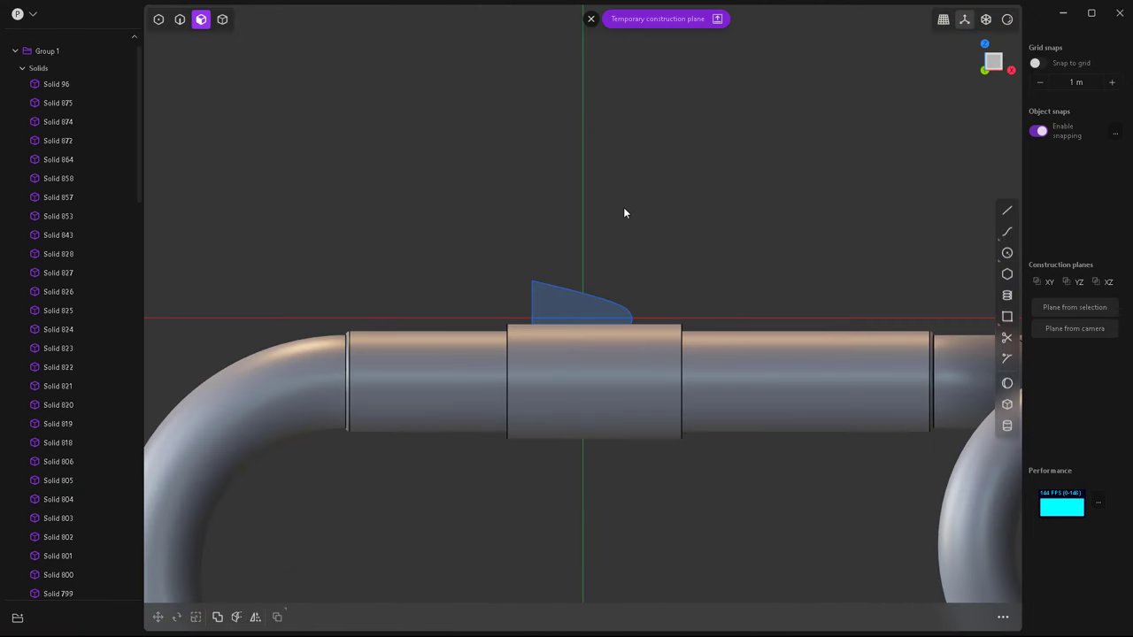
left_click(642, 321)
key("alt+x")
key("Return")
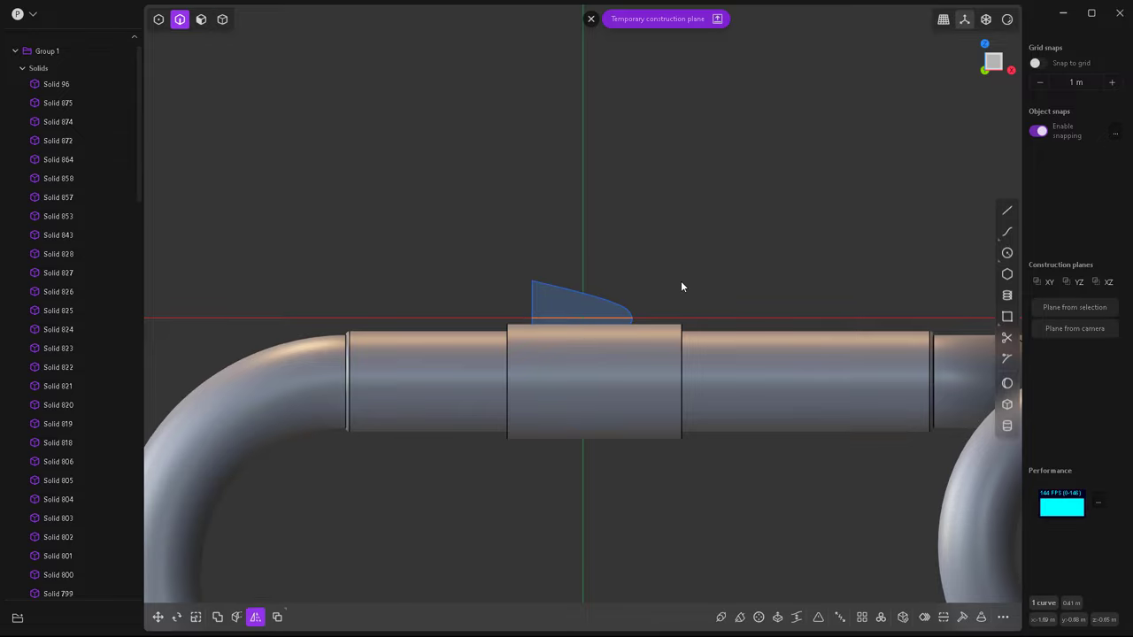
mouse_move(680, 286)
middle_mouse_down()
mouse_move(619, 286)
mouse_move(626, 308)
middle_mouse_up()
Inspect the profile sheet head-on and in 3D, abandoning trial line and extrude attempts.
key("l")
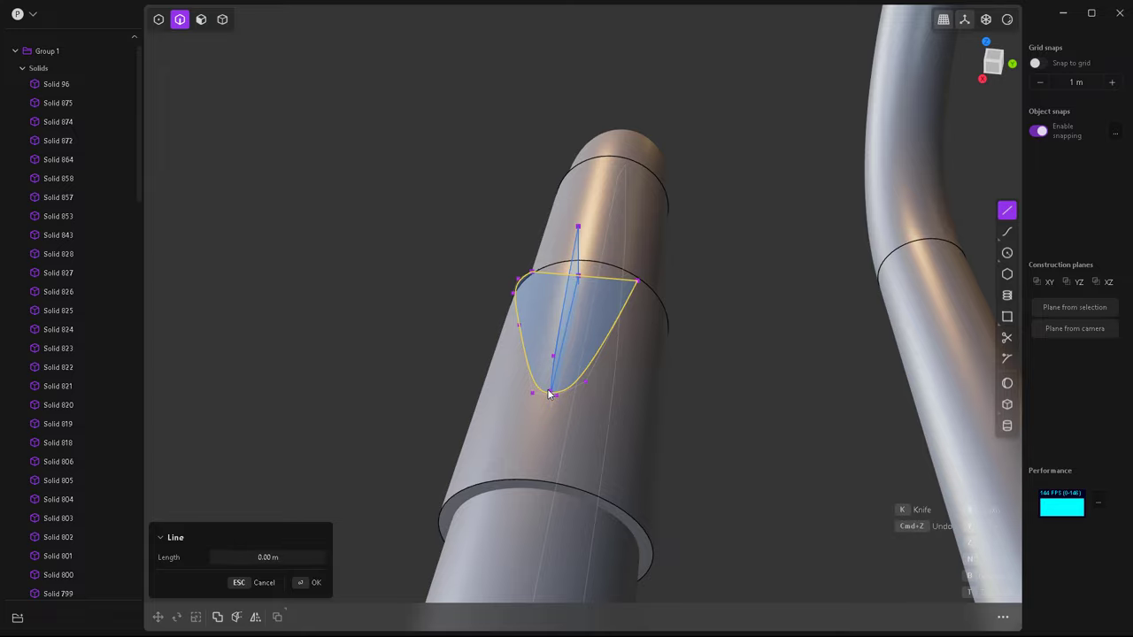
key("Escape")
middle_click_drag(549, 394, 589, 361)
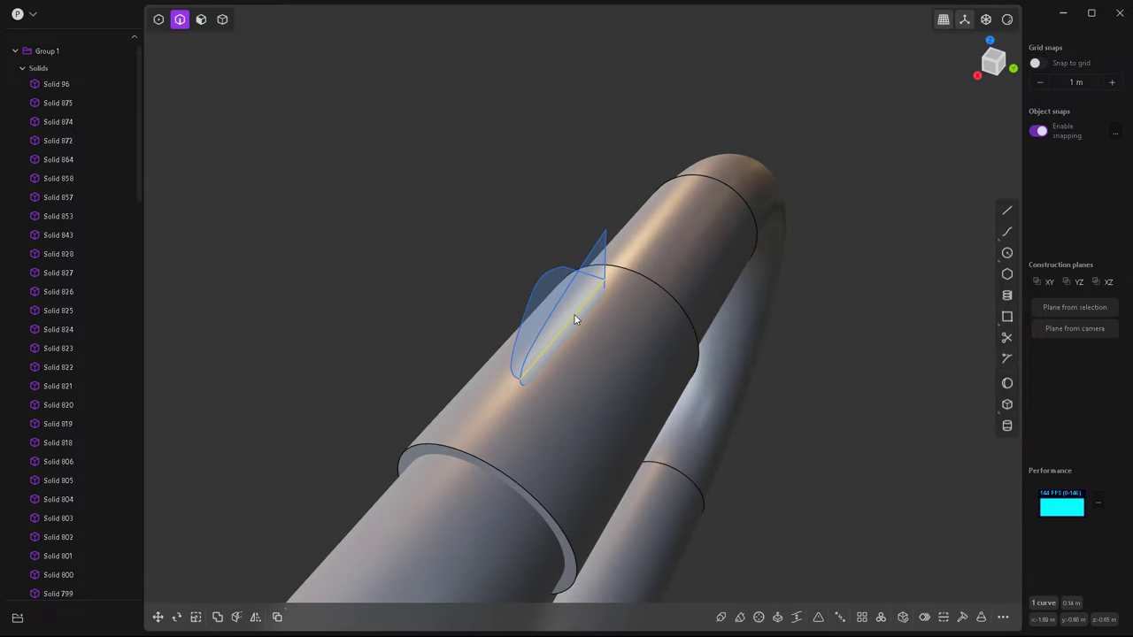
key("slash")
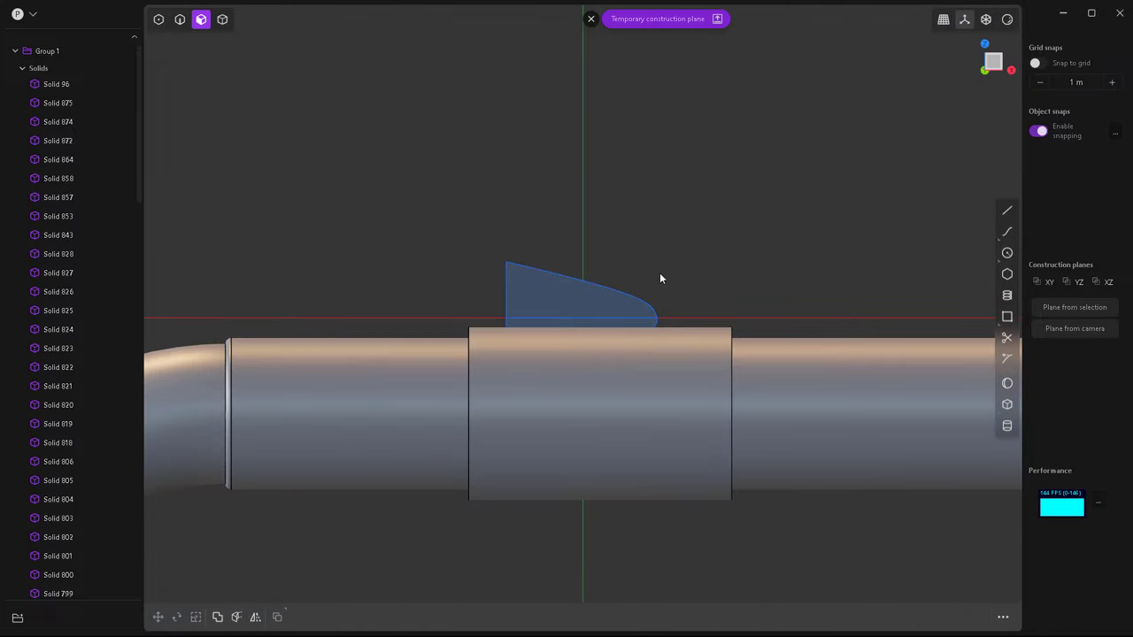
key("e")
key("slash")
key("Escape")
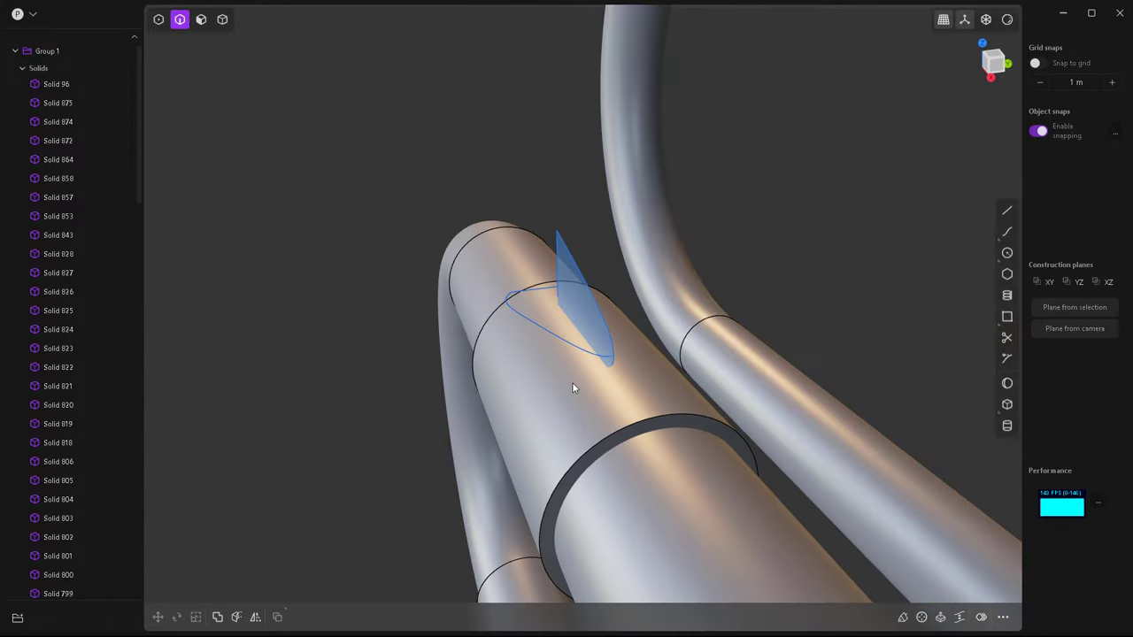
key("slash")
left_click(609, 318)
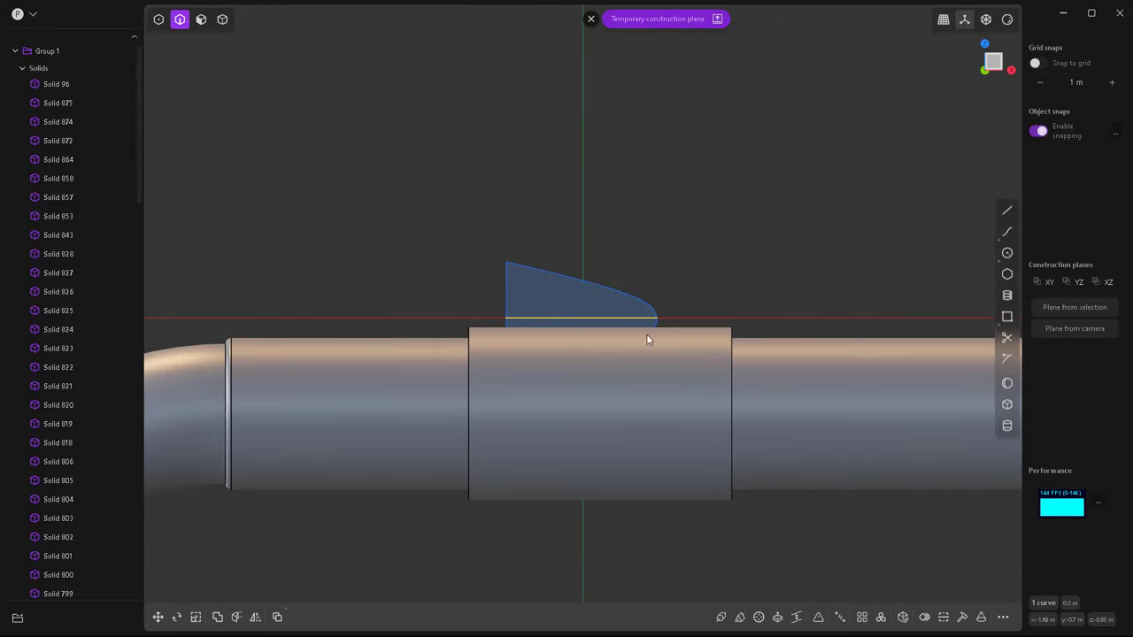
key("e")
key("Escape")
mouse_move(703, 307)
middle_mouse_down()
mouse_move(615, 345)
mouse_move(686, 404)
mouse_move(544, 307)
mouse_move(506, 263)
middle_mouse_up()
scroll(506, 263, "up", 3)
Rebuild the sheet's outline curve with 14 points.
key("1")
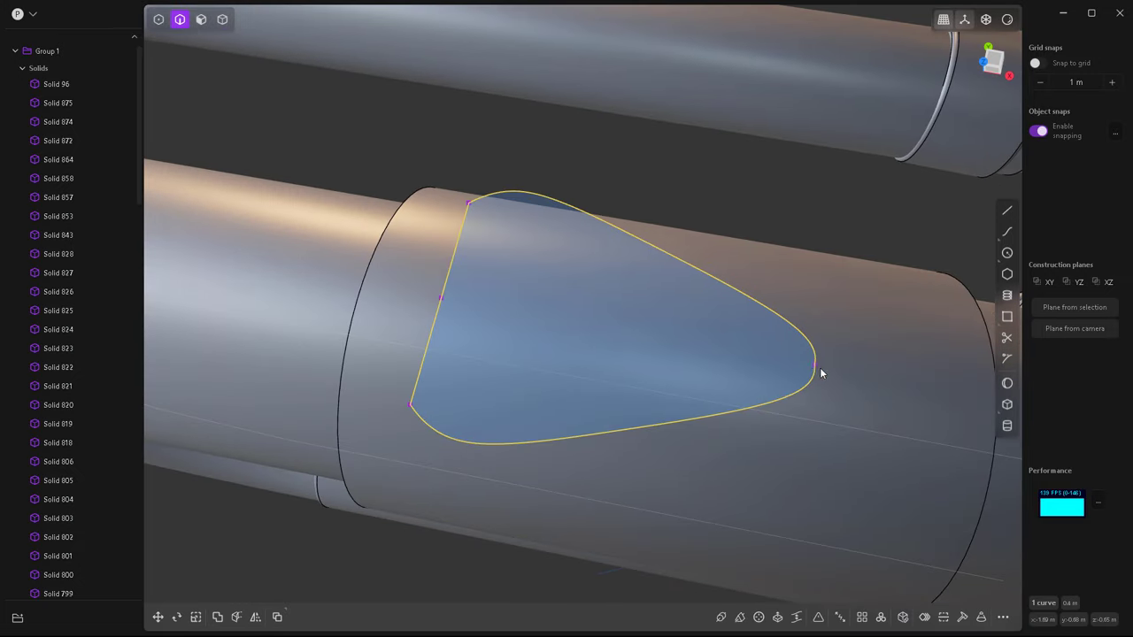
left_click(813, 363)
key("g")
scroll(819, 368, "up", 3)
key("Escape")
key("2")
scroll(719, 400, "down", 3)
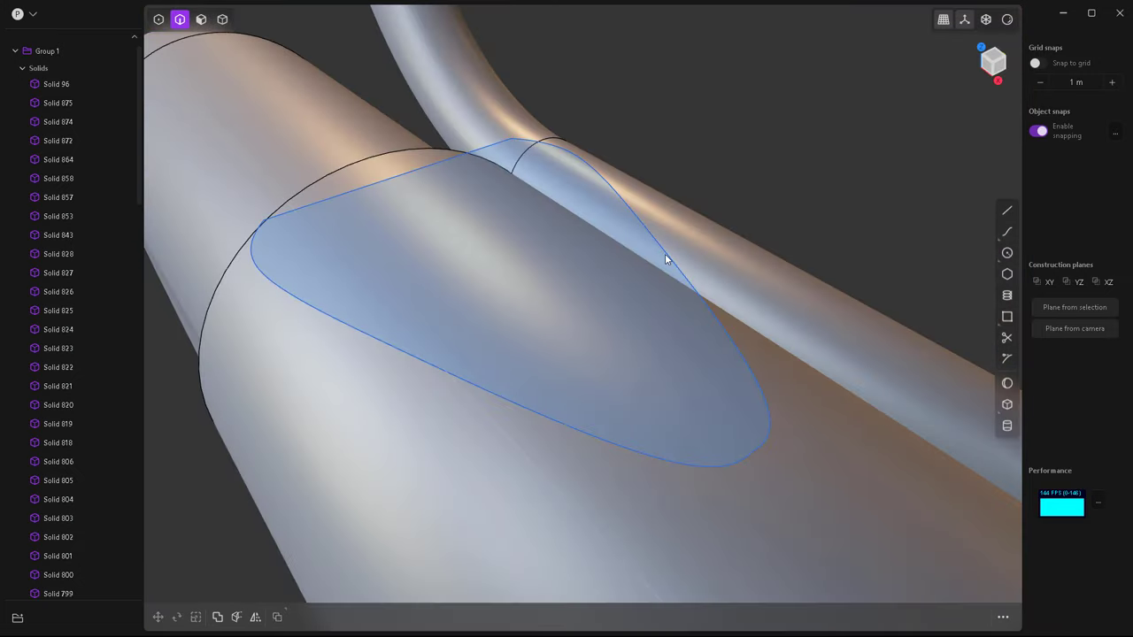
left_click(665, 253)
key("shift+r")
left_click(295, 538)
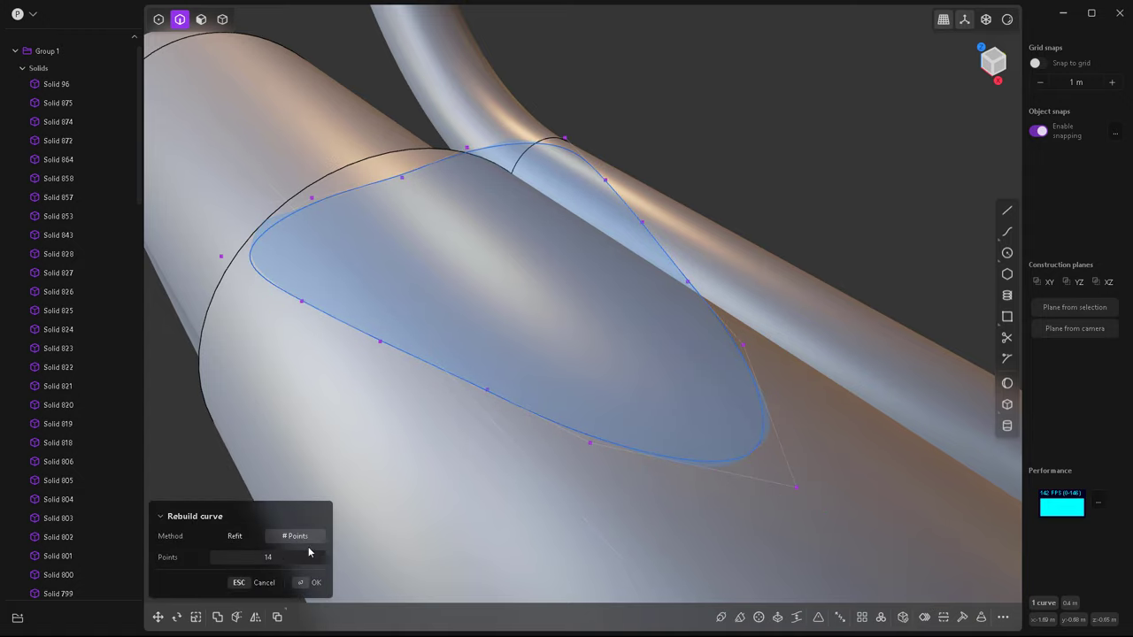
mouse_move(309, 552)
middle_mouse_down()
mouse_move(586, 436)
mouse_move(537, 386)
mouse_move(630, 408)
middle_mouse_up()
key("Return")
Scale the control points near the tip to sharpen the teardrop outline.
key("1")
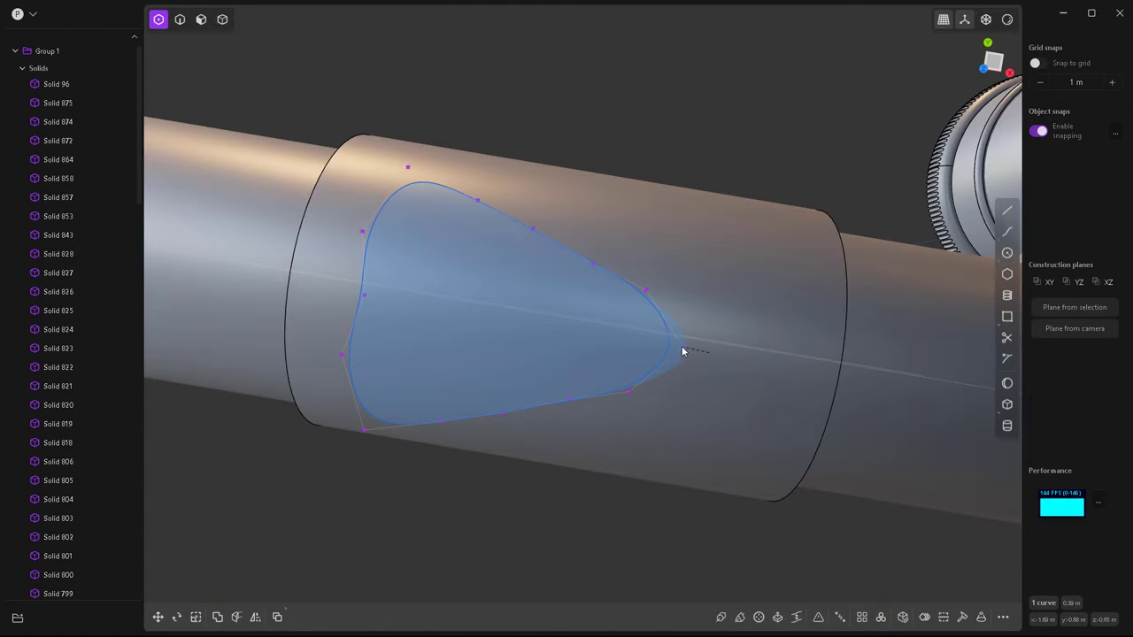
key("s")
key("Return")
key("2")
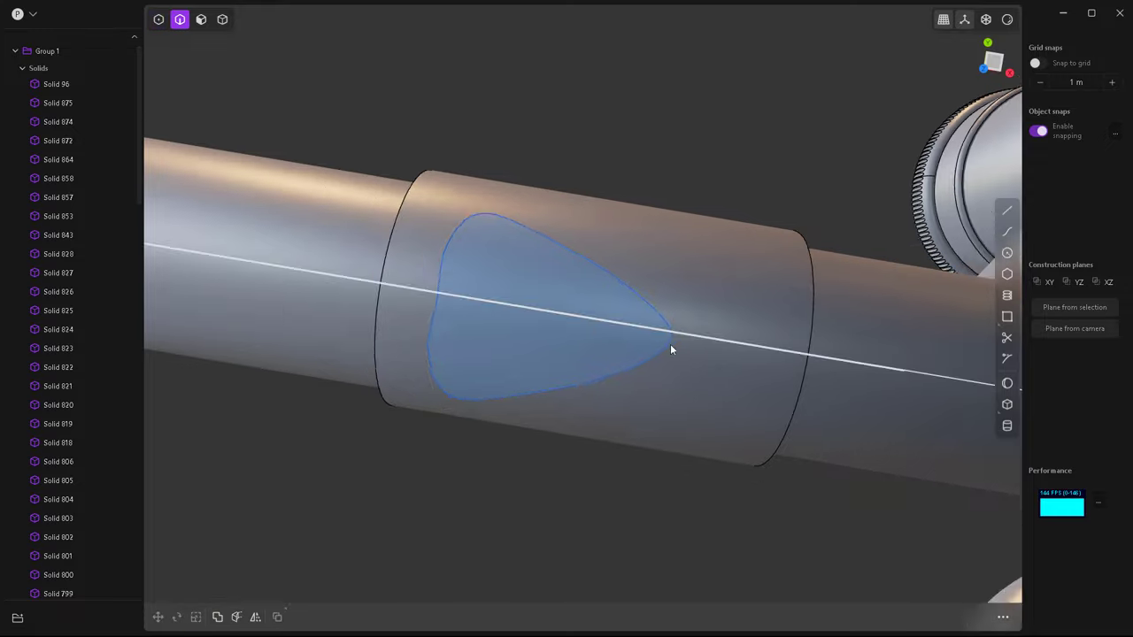
middle_click_drag(670, 344, 437, 327)
key("1")
key("g")
key("Escape")
key("2")
scroll(634, 346, "down", 2)
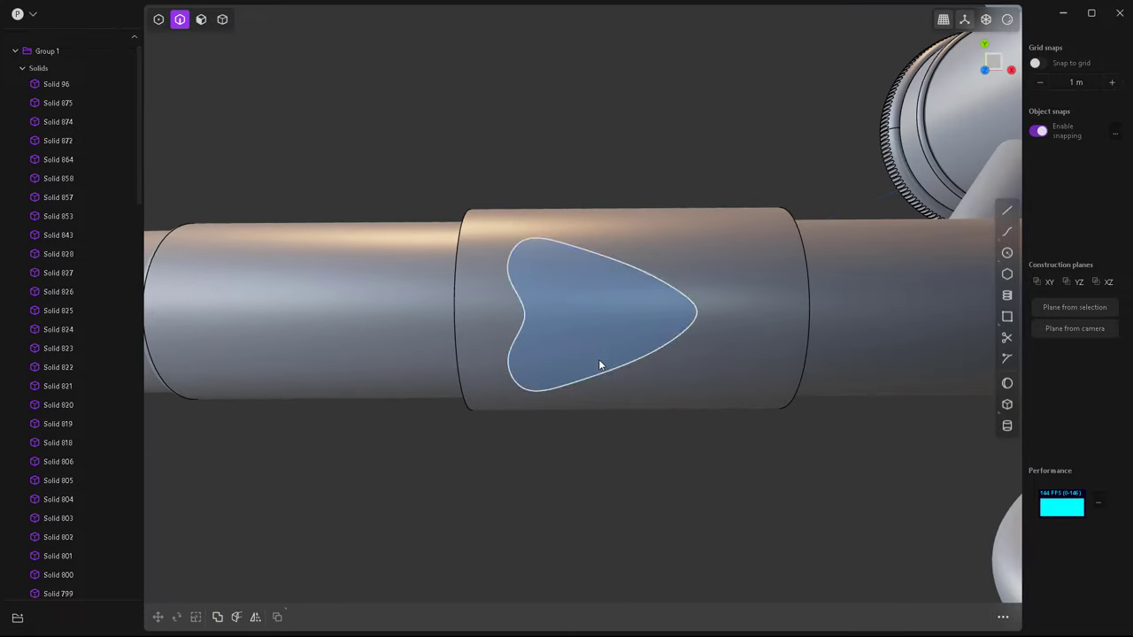
mouse_move(599, 366)
middle_mouse_down()
mouse_move(629, 242)
mouse_move(751, 341)
mouse_move(657, 363)
mouse_move(599, 313)
mouse_move(599, 232)
mouse_move(617, 400)
middle_mouse_up()
Scale the outline curve and select the sleeve solid.
key("s")
key("4")
left_click(618, 400)
Cut the teardrop sheet into the sleeve, creating fins.
left_click(650, 447)
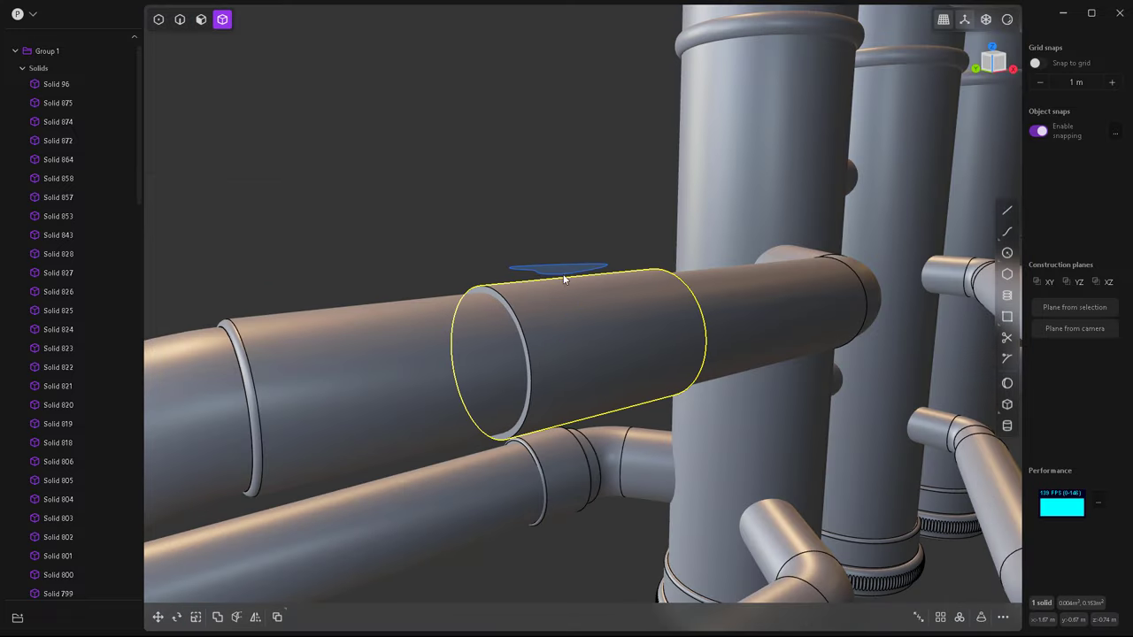
key("shift+minus")
mouse_move(599, 356)
middle_mouse_down()
mouse_move(561, 412)
mouse_move(696, 351)
middle_mouse_up()
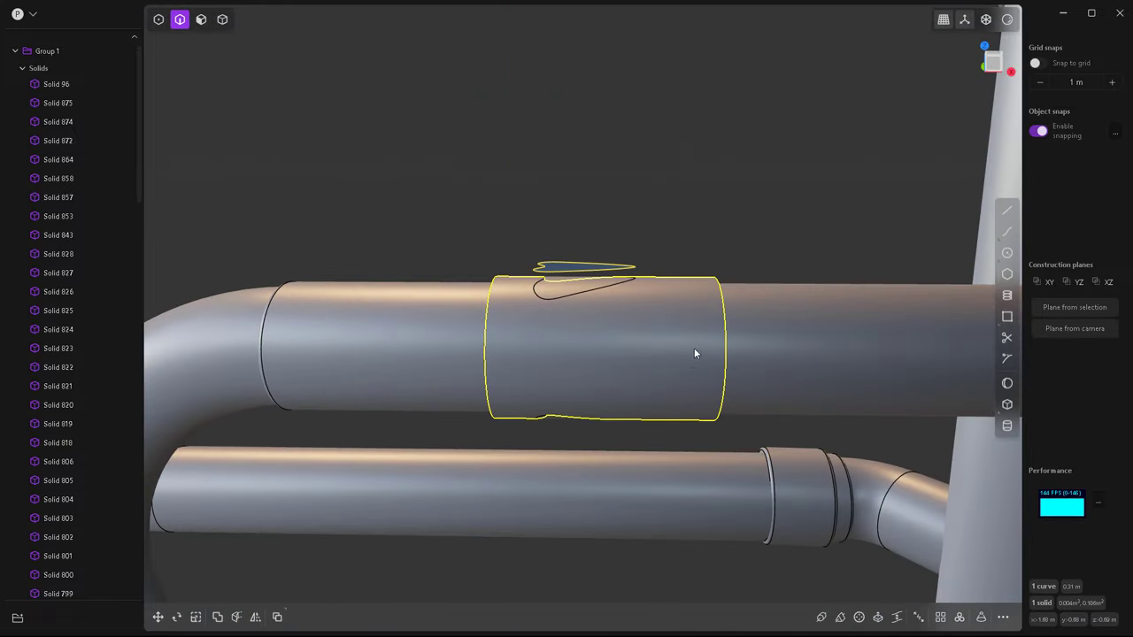
Draw a line across the pipe in front view and cut away the lower fin.
key("KP_1")
key("l")
left_click(412, 347)
left_click(733, 346)
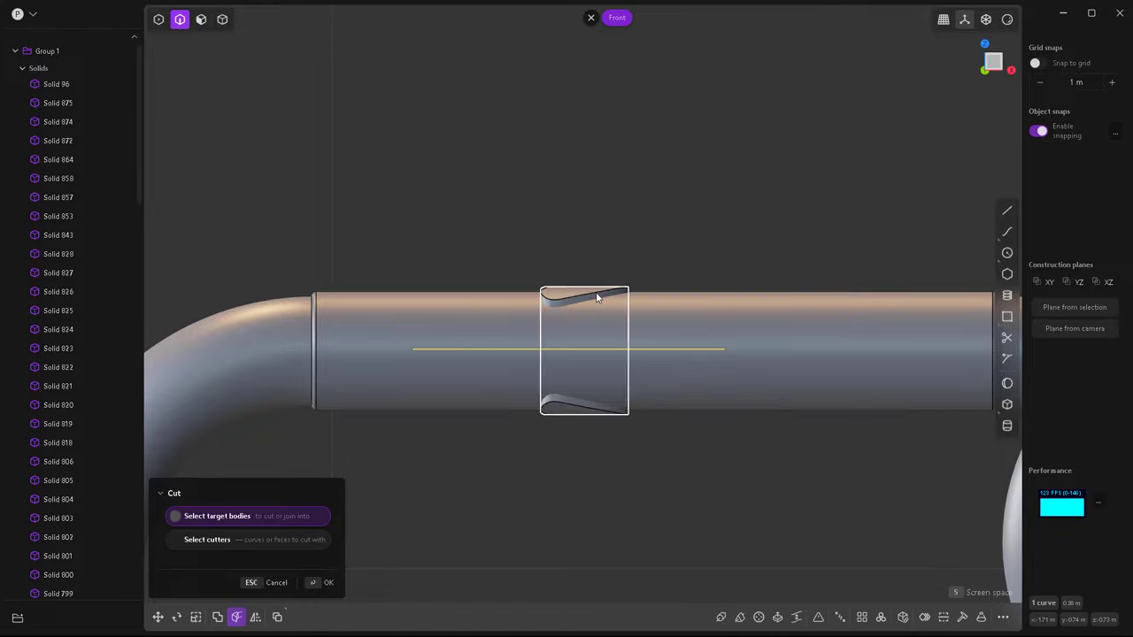
left_click(609, 404)
middle_click_drag(609, 404, 584, 321)
Round the upper fin's edges with a 0.00236 m fillet.
left_click(584, 323)
key("f")
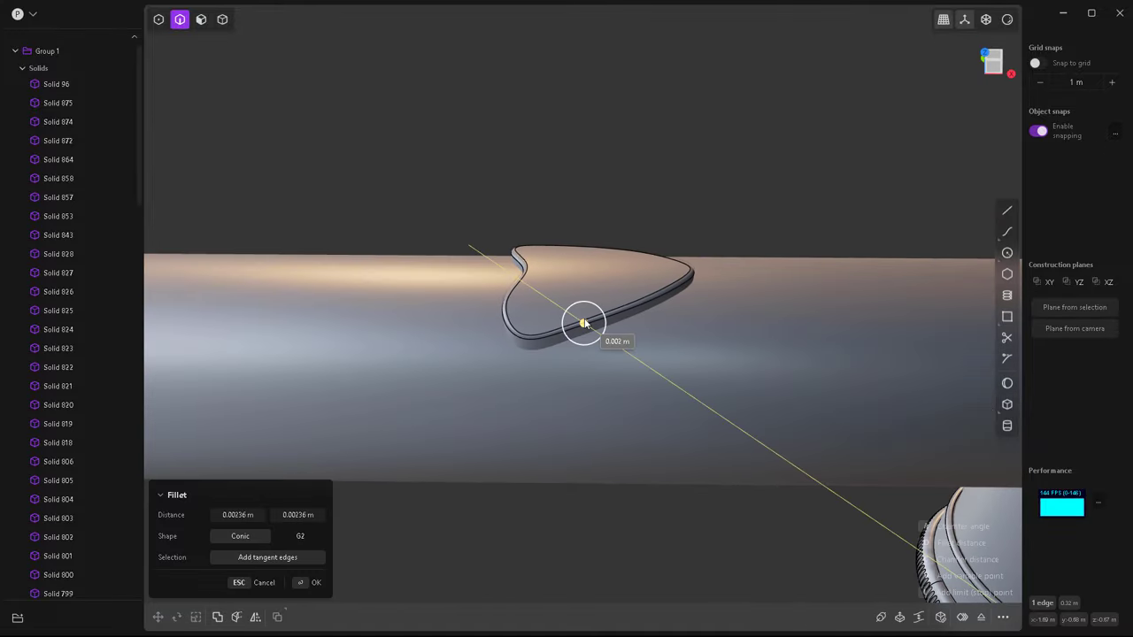
key("Return")
scroll(567, 390, "down", 5)
key("KP_1")
scroll(571, 325, "up", 5)
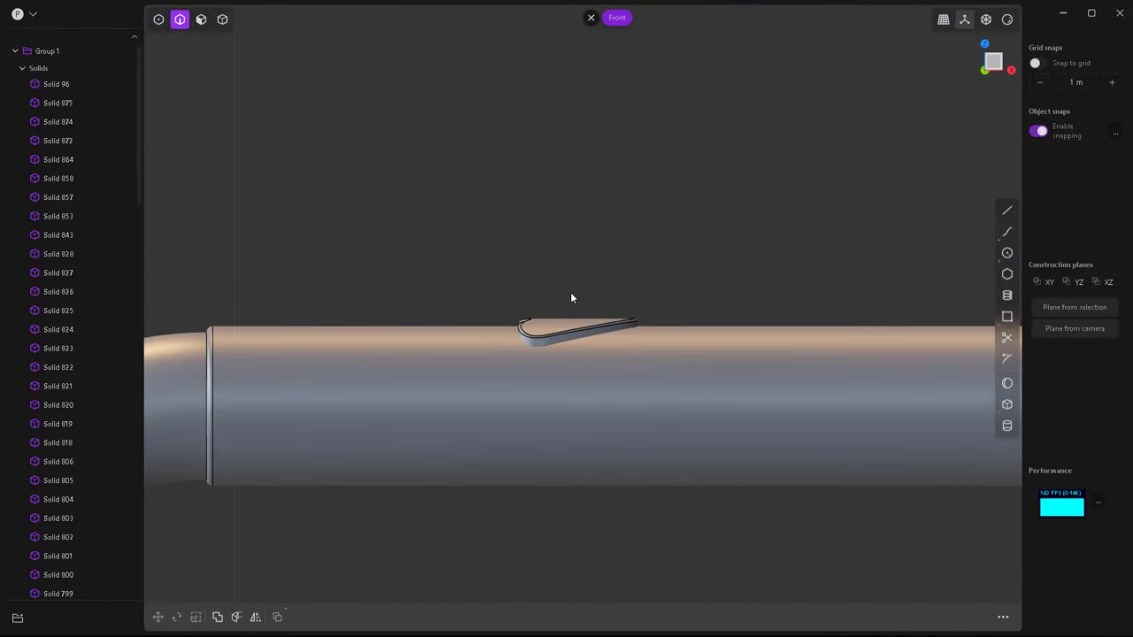
key("super")
key("super")
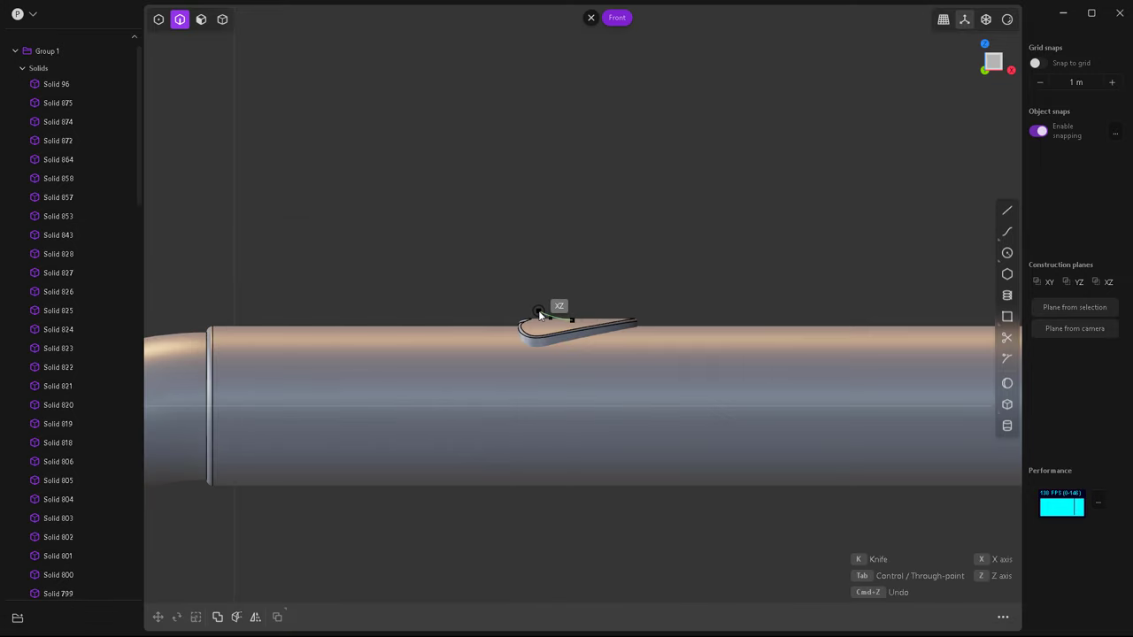
Finish the U-shaped curve with its right arm and rebuild it smooth.
key("Return")
scroll(567, 331, "up", 2)
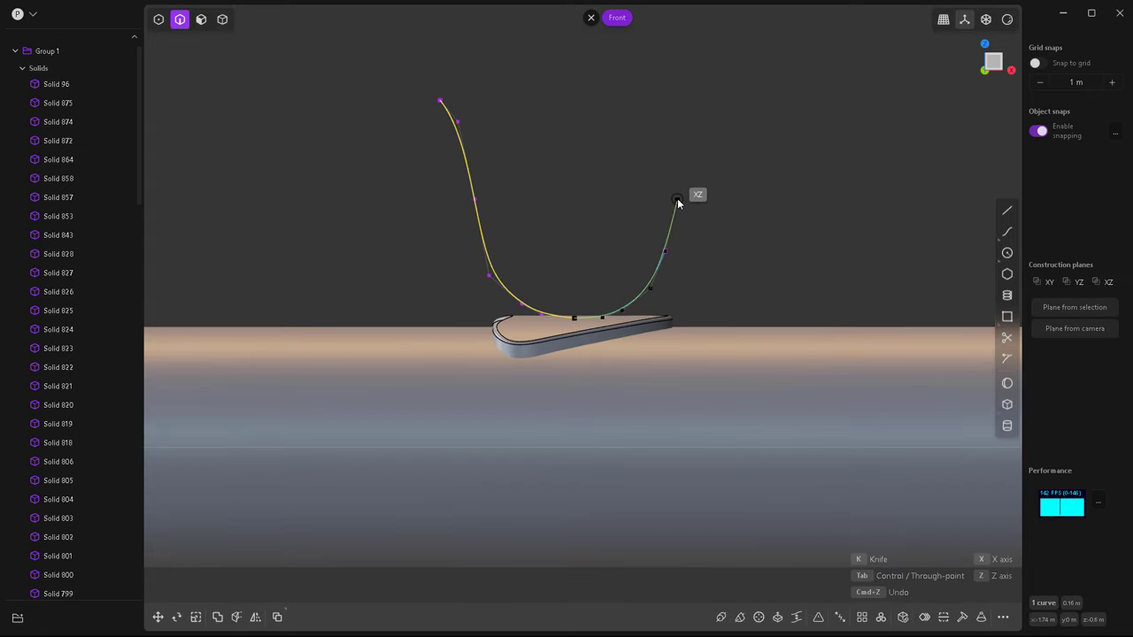
left_click(673, 178)
left_click(698, 104)
key("Return")
scroll(533, 233, "down", 2)
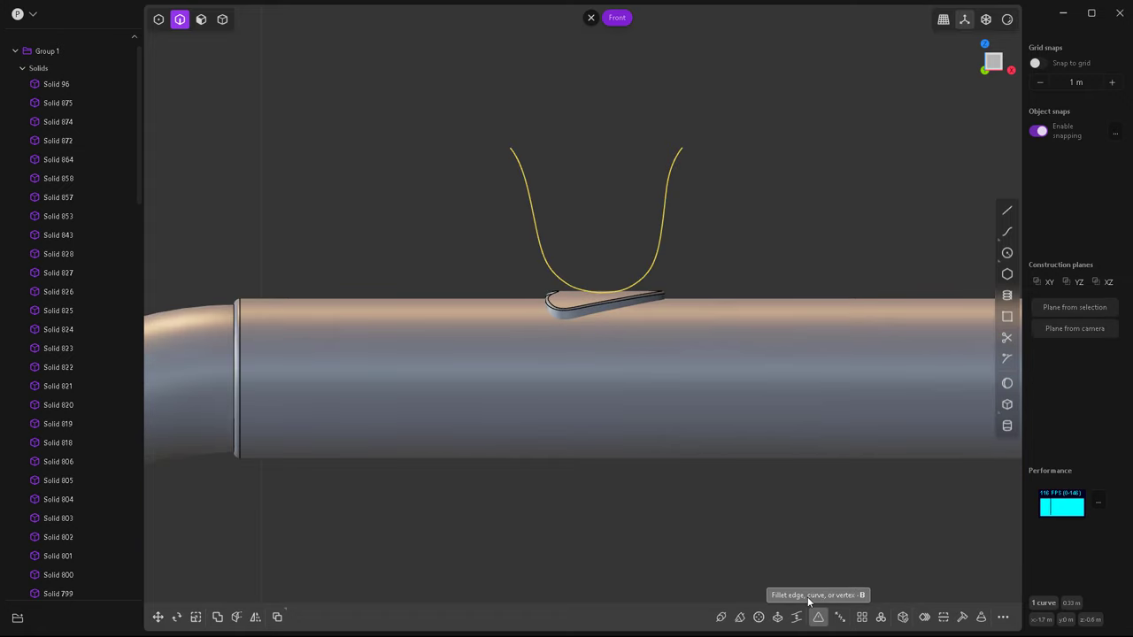
left_click(980, 615)
key("Return")
scroll(608, 241, "up", 2)
Pipe the curve into a round wire with about a 0.008 m section.
key("p")
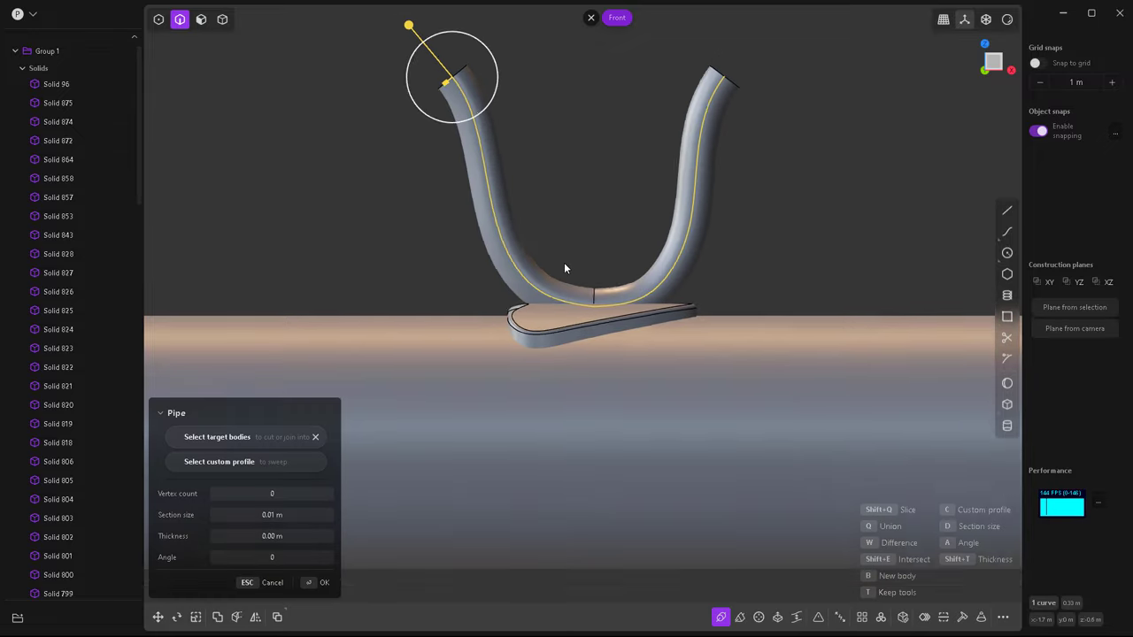
scroll(542, 335, "down", 3)
scroll(542, 336, "down", 2)
scroll(496, 265, "up", 3)
scroll(481, 257, "up", 2)
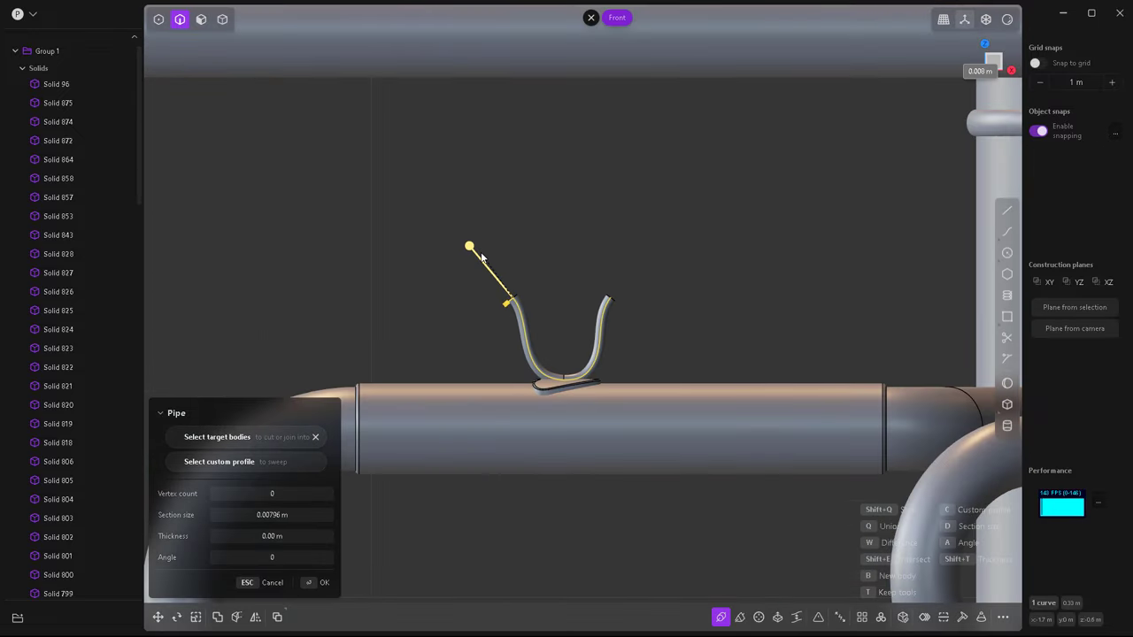
key("Return")
Raise the U-pipe 0.034 m on Z above the bracket.
key("g")
left_click_drag(560, 310, 557, 278)
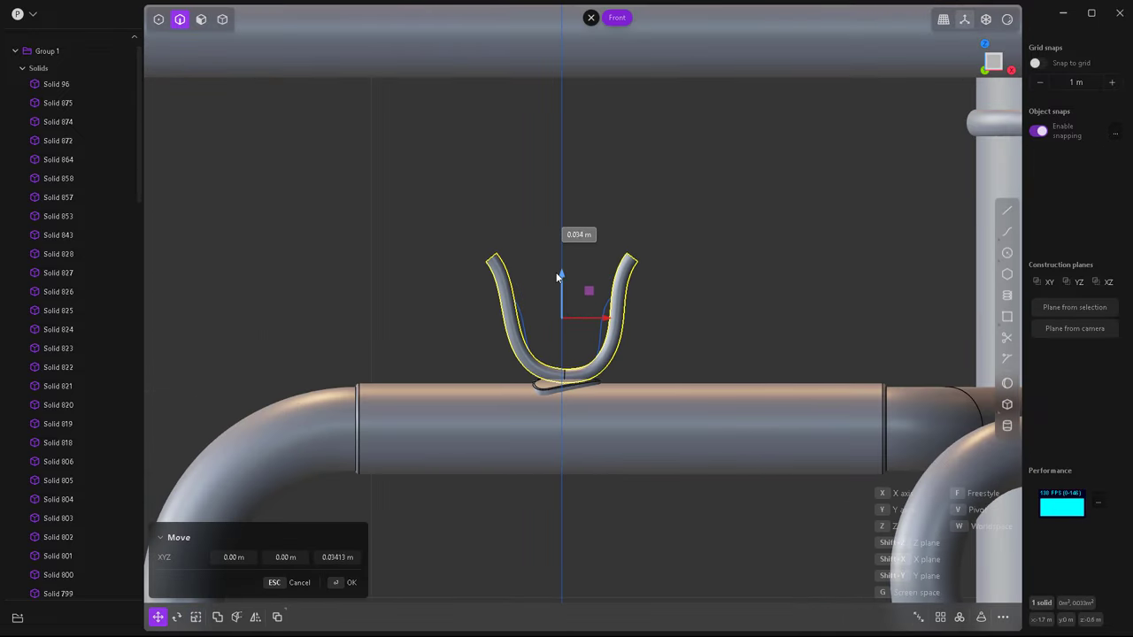
left_click(617, 305)
scroll(531, 290, "down", 3)
mouse_move(532, 288)
middle_mouse_down()
mouse_move(540, 424)
mouse_move(560, 307)
middle_mouse_up()
Reposition and enlarge the U-pipe, adjusting its height above the tube in front view.
scroll(454, 299, "up", 2)
key("4")
key("g")
left_click(488, 400)
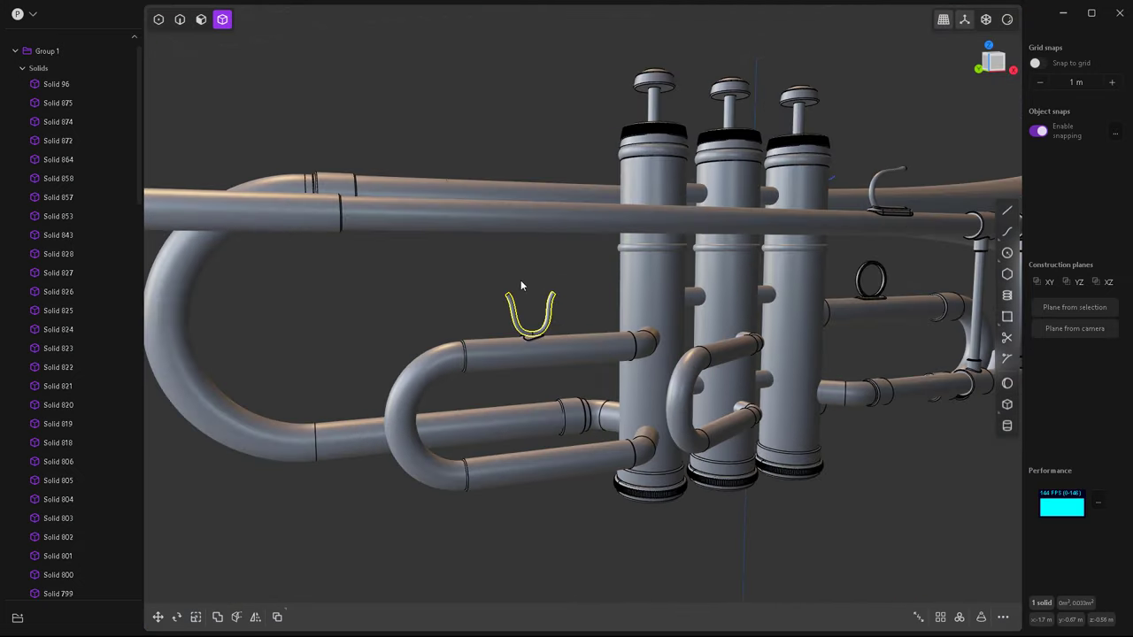
scroll(560, 307, "up", 3)
scroll(507, 288, "up", 2)
key("s")
left_click(460, 243)
key("g")
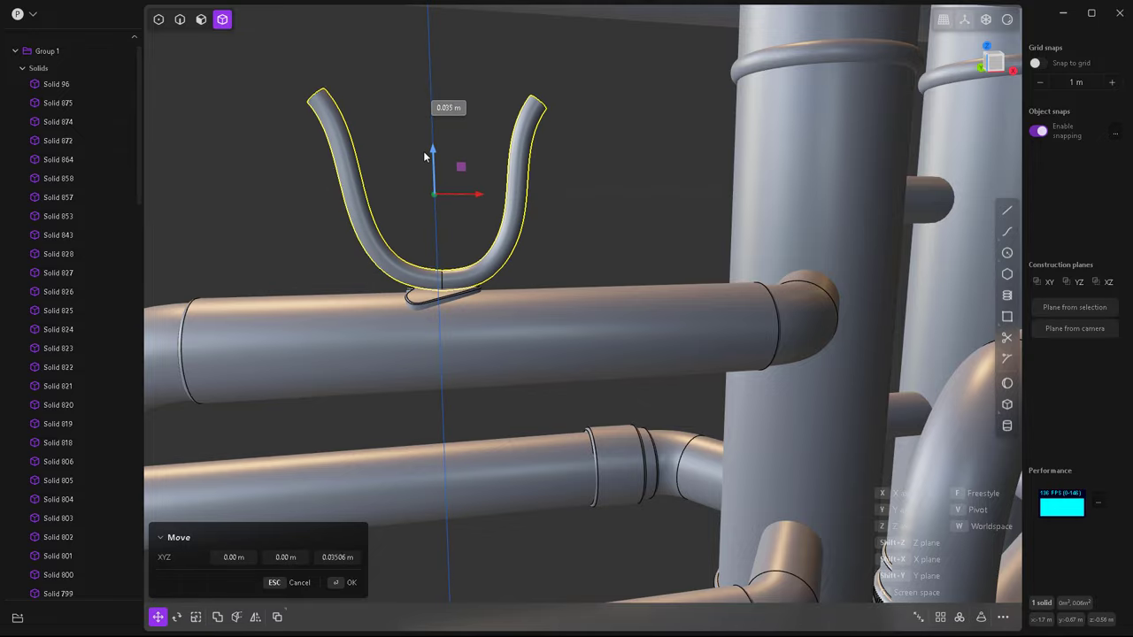
middle_click_drag(430, 157, 459, 188)
key("KP_1")
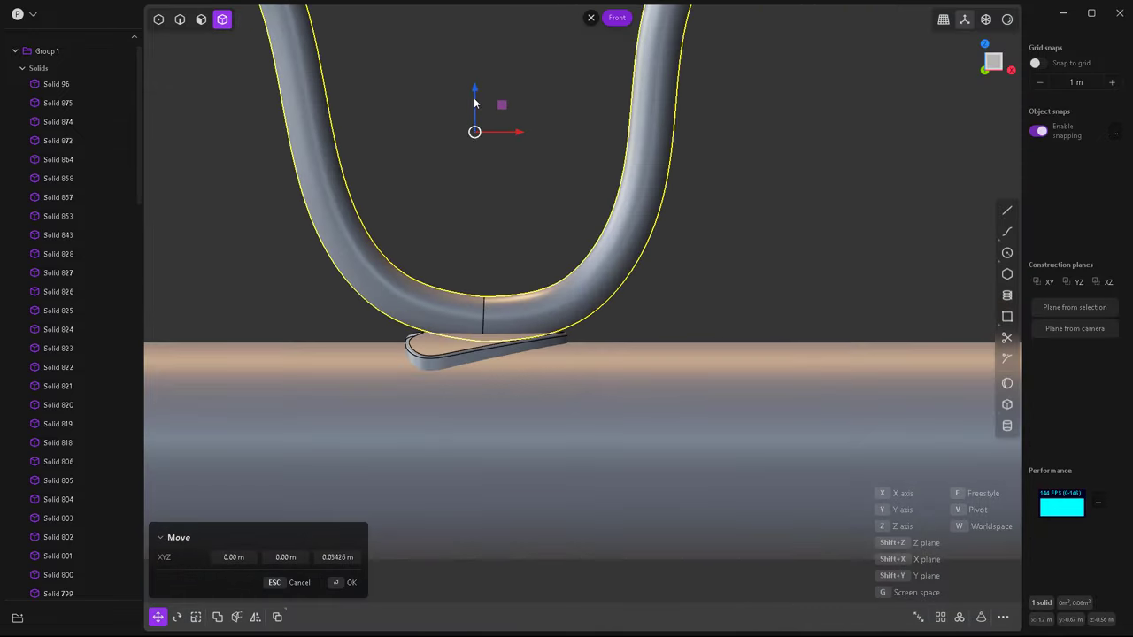
left_click(521, 131)
Boolean-union the U-pipe with the tube.
middle_click_drag(522, 131, 575, 266)
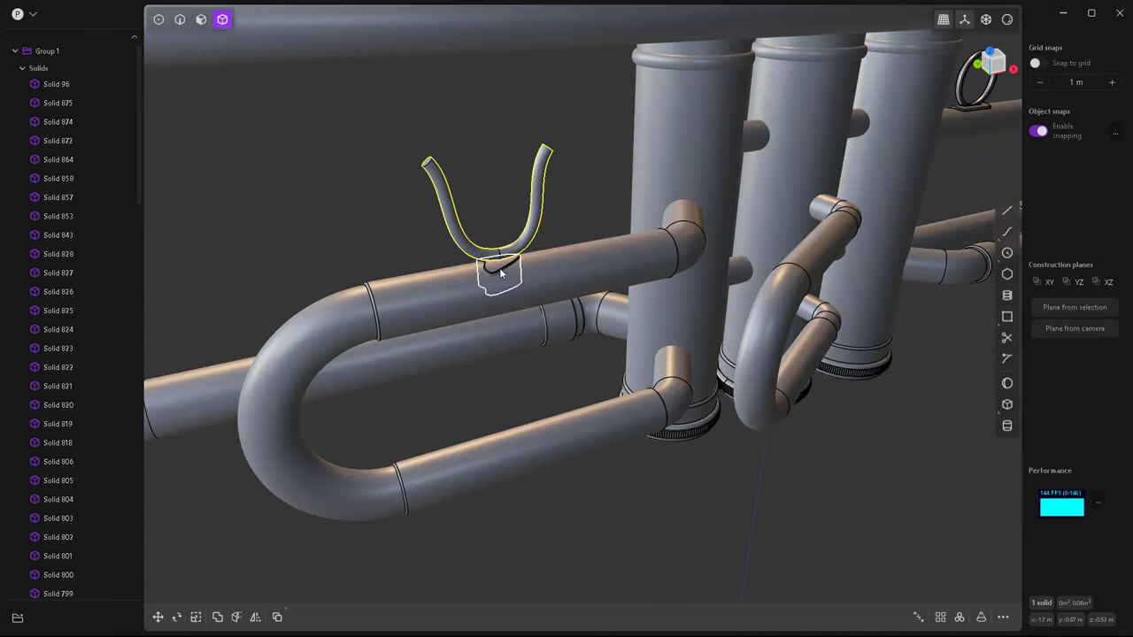
scroll(575, 265, "up", 2)
key("Escape")
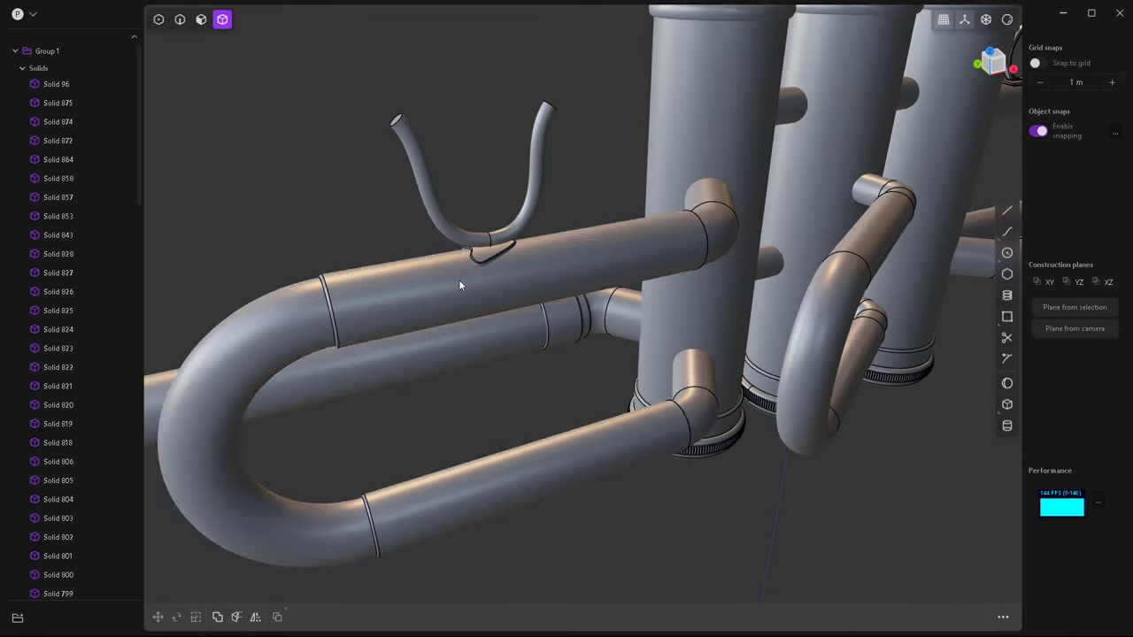
middle_click_drag(458, 280, 508, 259)
left_click(509, 260)
key("shift+u")
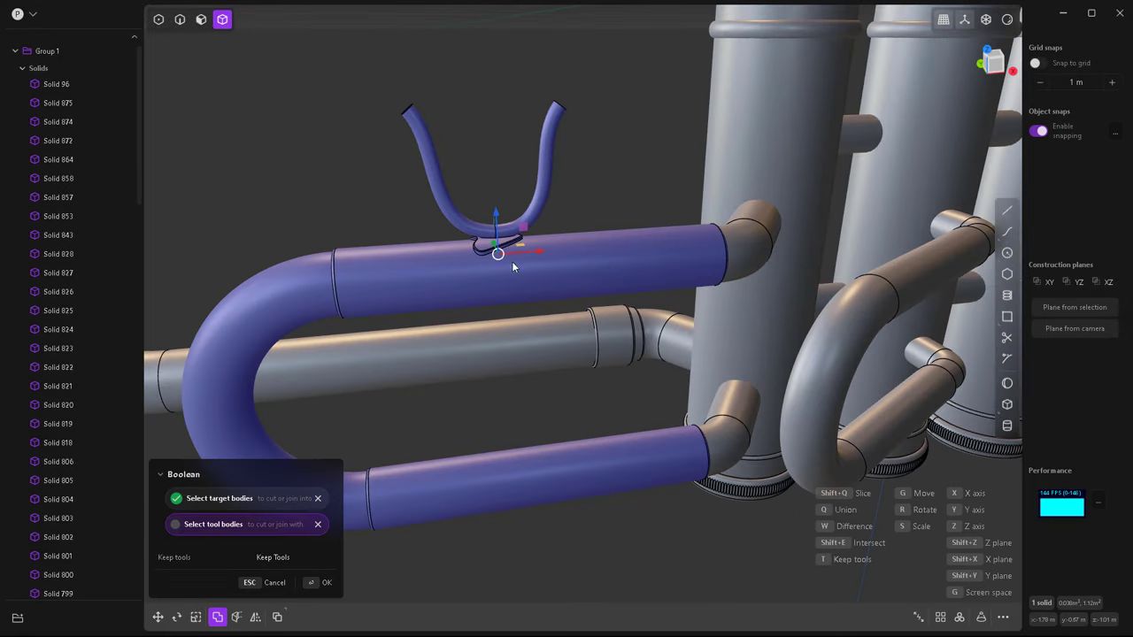
key("Return")
scroll(511, 261, "up", 5)
key("2")
left_click(503, 227)
Fillet the U-pipe's junction with the tube at about 0.004 m.
key("f")
mouse_move(502, 231)
left_mouse_down()
mouse_move(509, 300)
mouse_move(506, 227)
left_mouse_up()
scroll(509, 300, "up", 2)
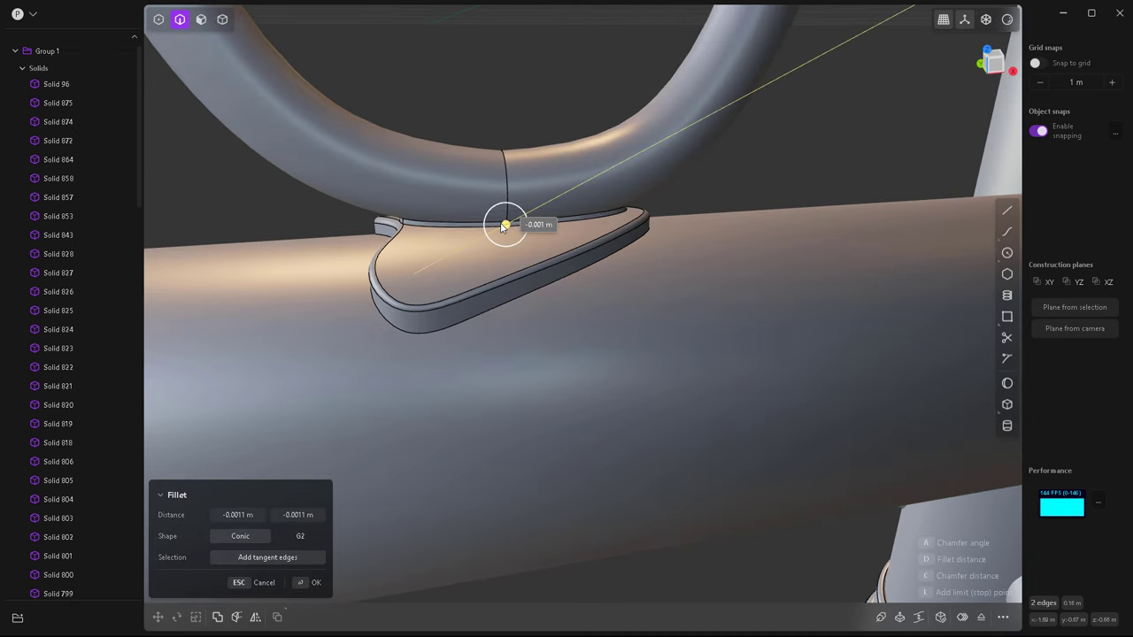
middle_click_drag(715, 197, 519, 290)
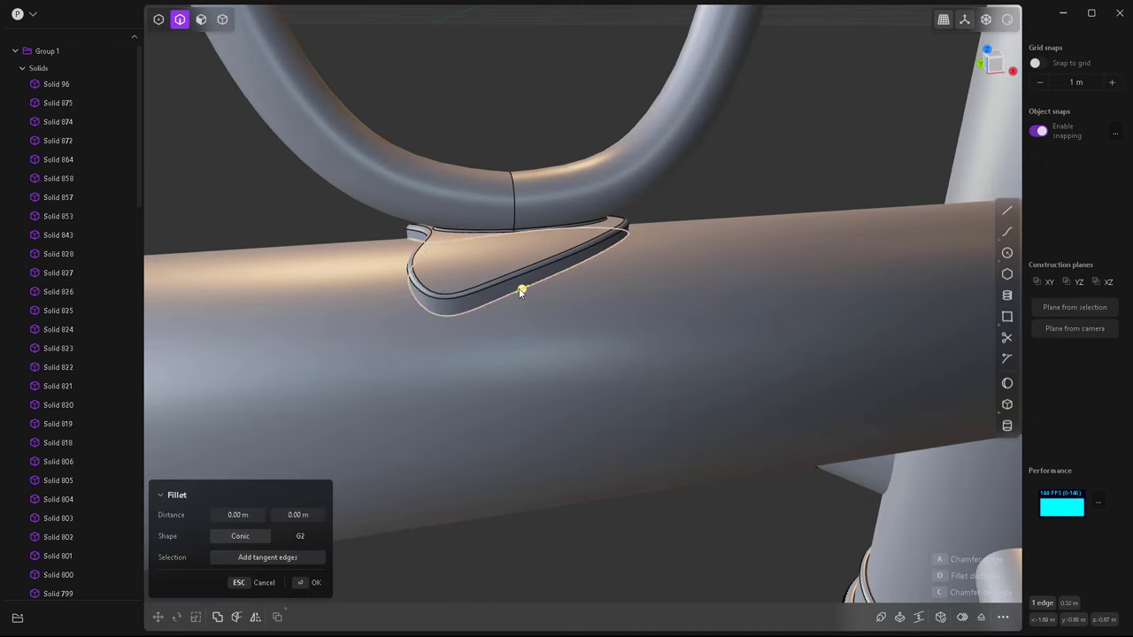
left_click_drag(519, 290, 541, 283)
scroll(526, 263, "down", 5)
Add the pipe's open tip edges to the fillet to round them off.
middle_click_drag(526, 263, 619, 177)
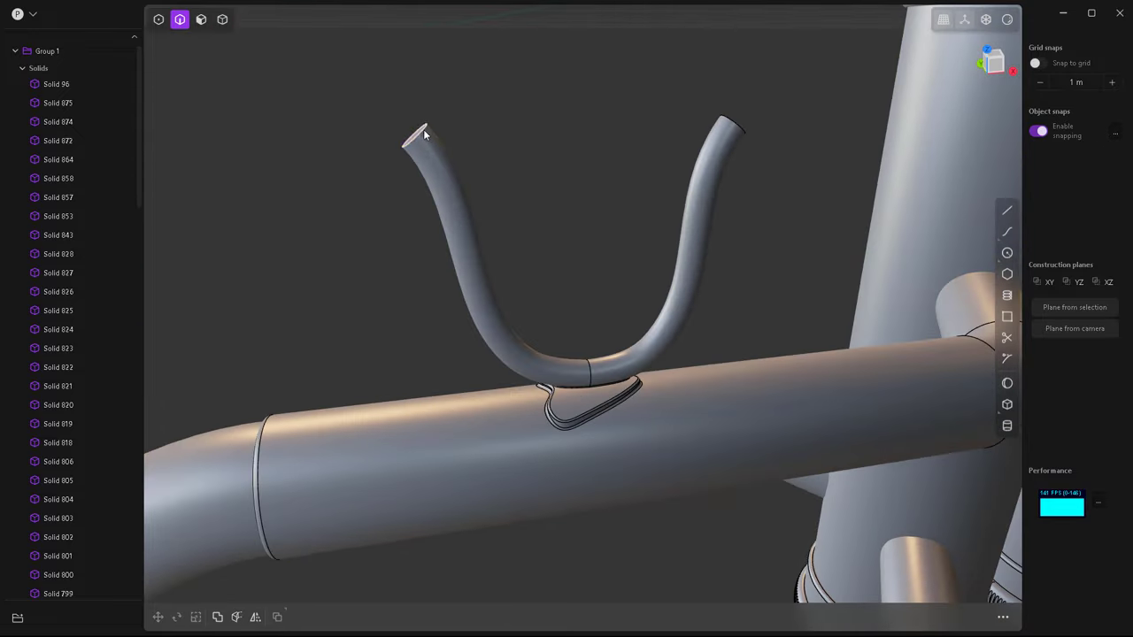
scroll(741, 134, "up", 5)
left_click(742, 135, "shift")
left_click_drag(741, 134, 816, 53)
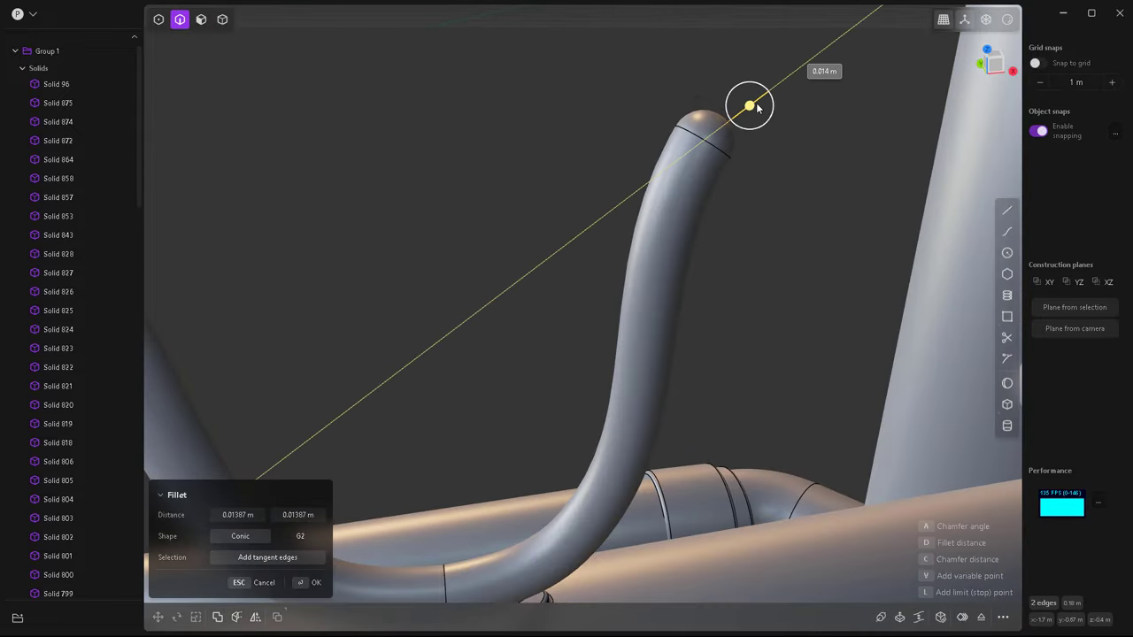
key("Return")
scroll(522, 205, "down", 5)
scroll(701, 402, "down", 3)
middle_click_drag(702, 402, 588, 360)
scroll(539, 295, "up", 2)
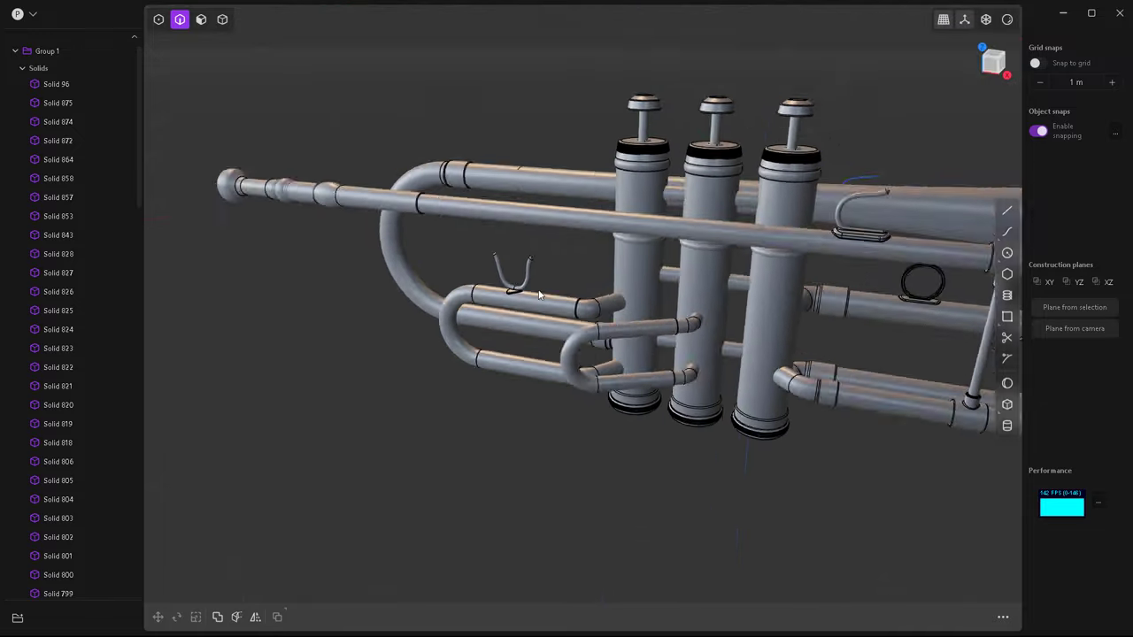
scroll(539, 295, "up", 3)
Union the three valve casings into one solid.
key("4")
left_click(623, 273)
scroll(599, 295, "up", 2)
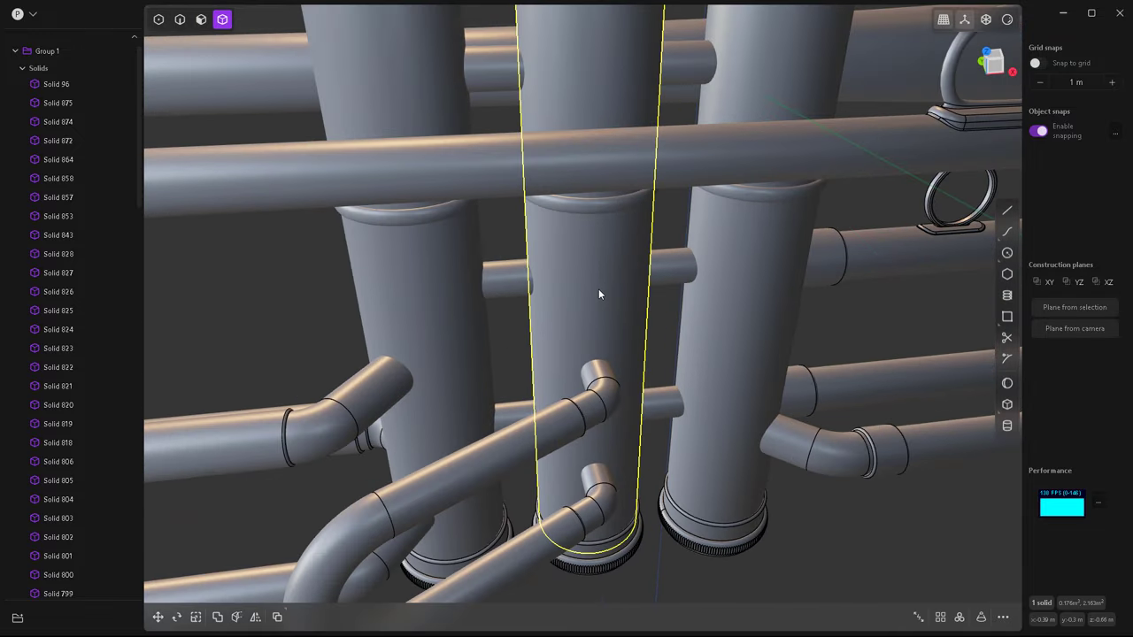
key("b")
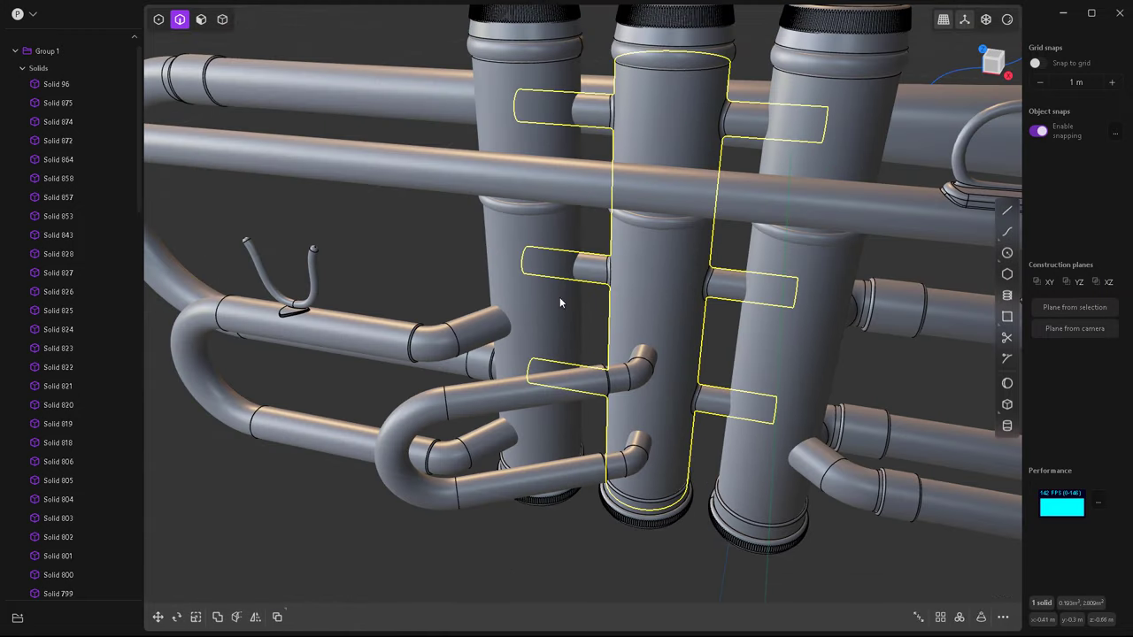
left_click(534, 233)
key("shift+u")
left_click(659, 221)
left_click(802, 152)
key("Return")
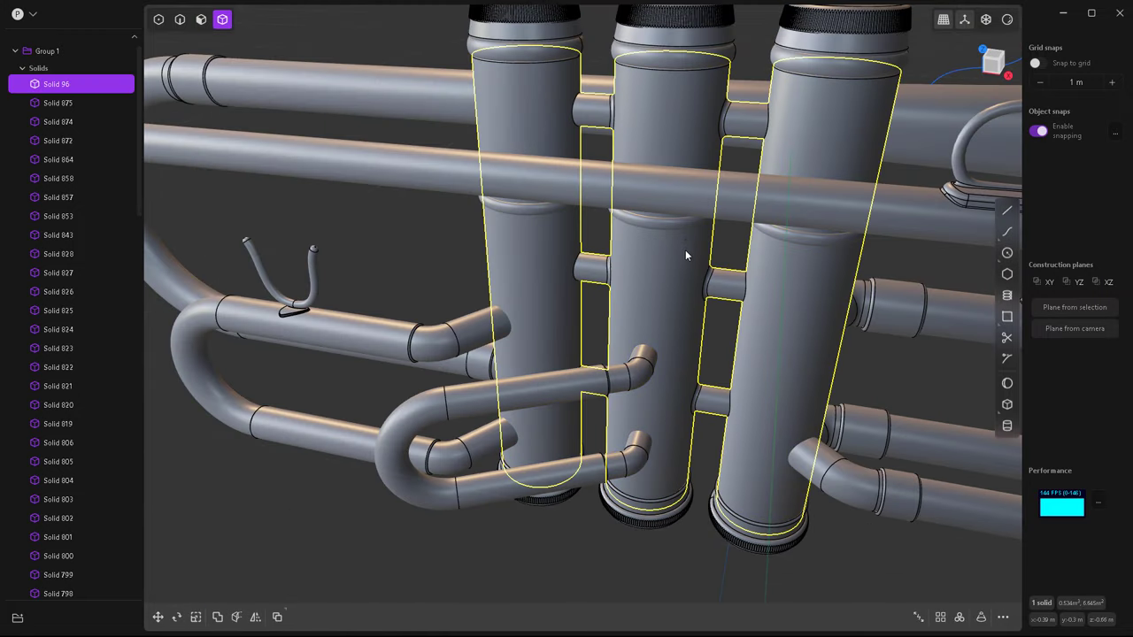
Undo back to the connector fillet and set it to about 0.013 m.
key("ctrl+z")
key("ctrl+shift+z")
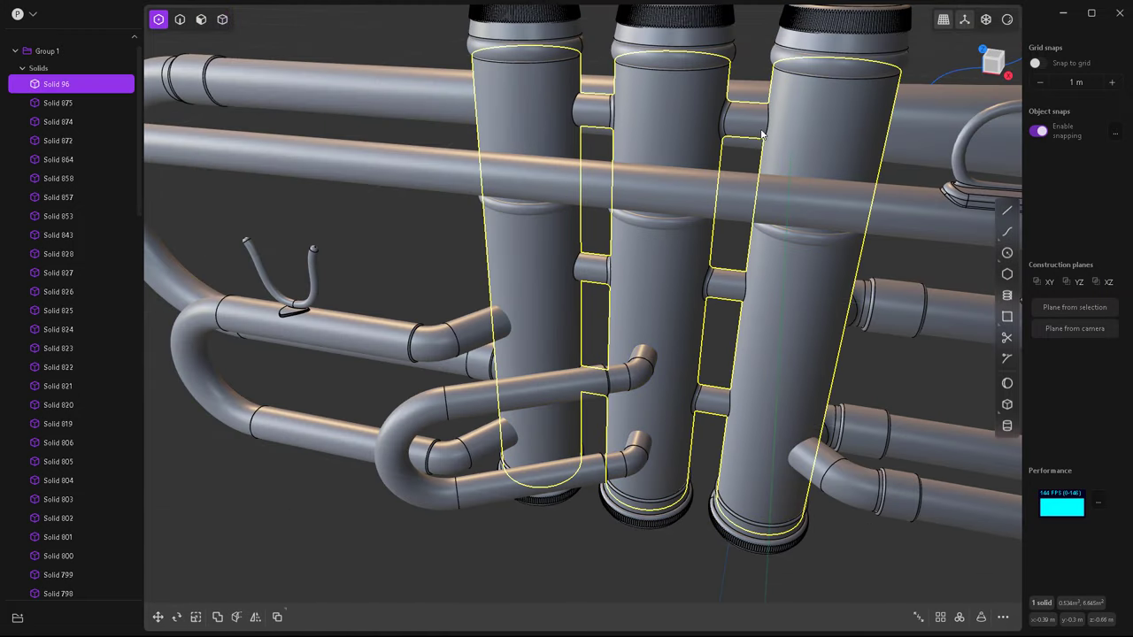
key("ctrl+z")
scroll(576, 119, "down", 3)
scroll(569, 324, "up", 6)
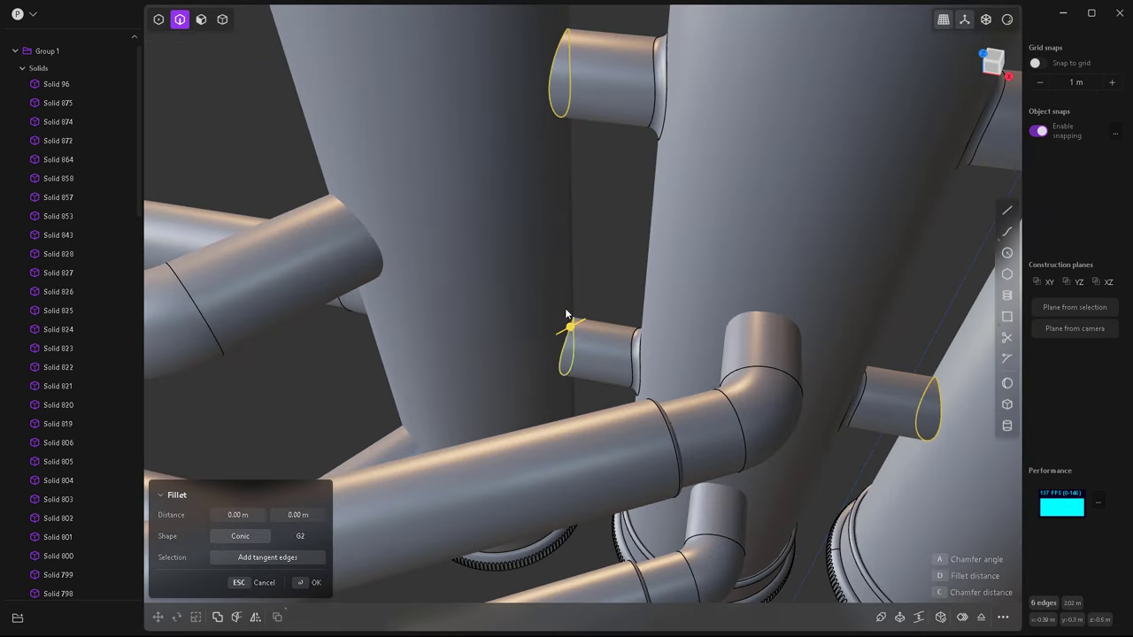
left_click_drag(569, 323, 632, 301)
scroll(561, 345, "down", 4)
scroll(561, 345, "up", 3)
key("Return")
scroll(625, 278, "down", 3)
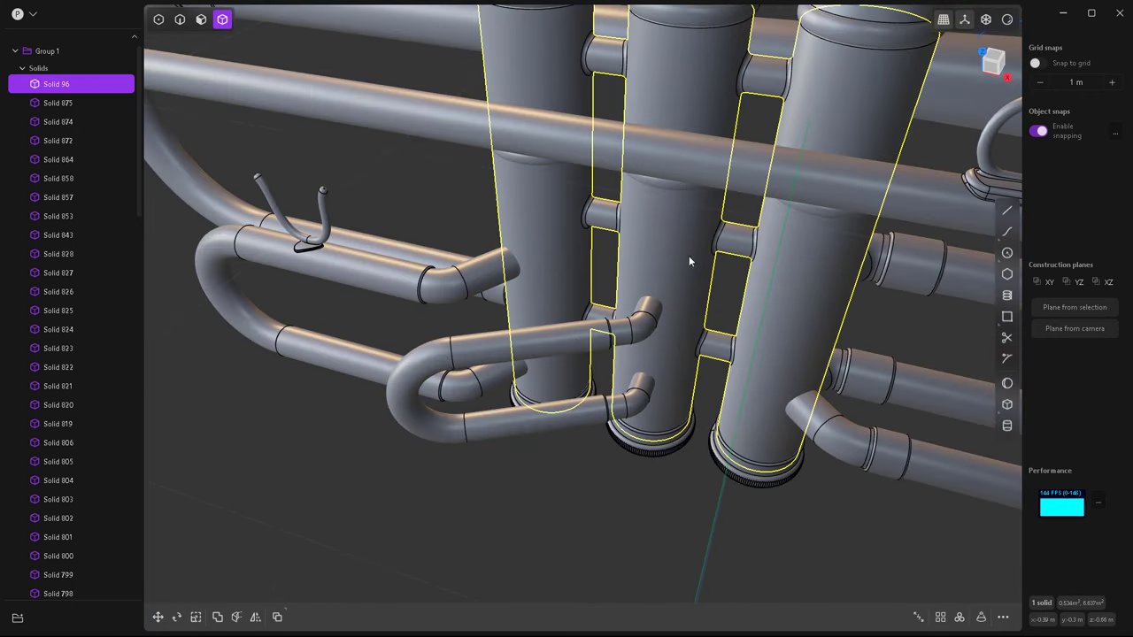
Start another union, then cancel and select the united valve solid.
key("shift+u")
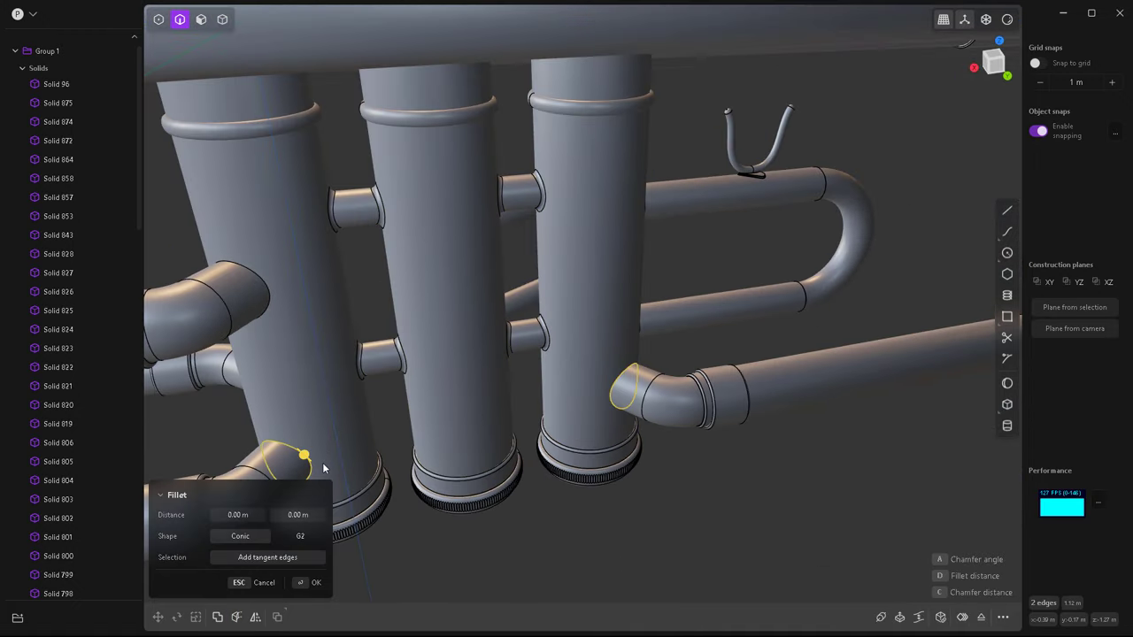
middle_click_drag(322, 462, 481, 406)
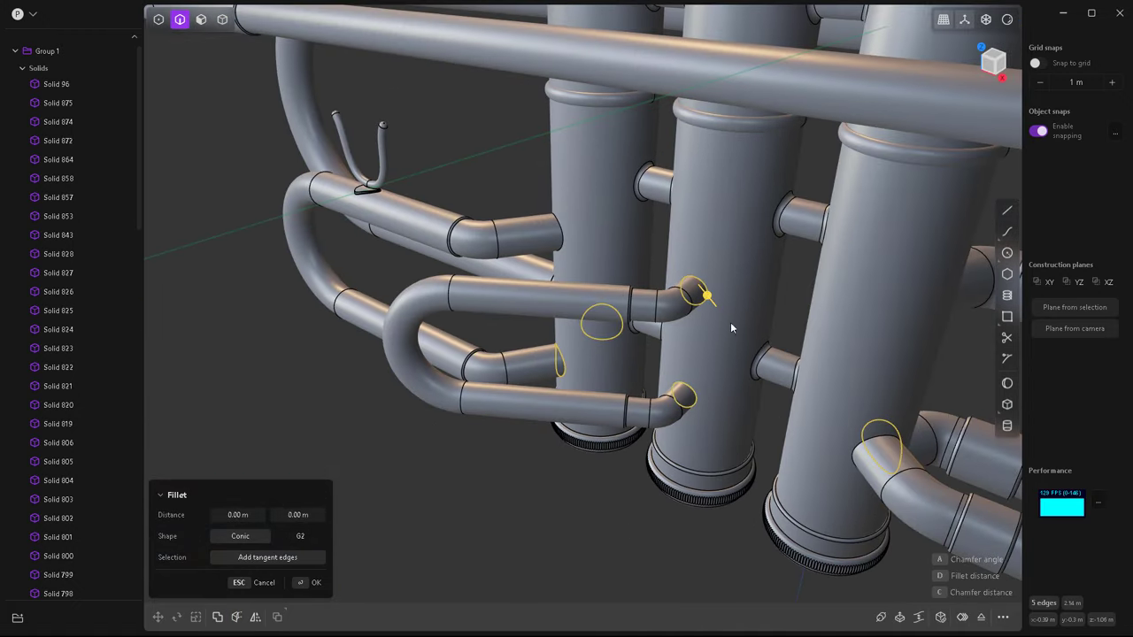
mouse_move(767, 459)
middle_mouse_down()
mouse_move(800, 278)
mouse_move(594, 327)
mouse_move(496, 288)
mouse_move(546, 249)
middle_mouse_up()
scroll(518, 236, "up", 5)
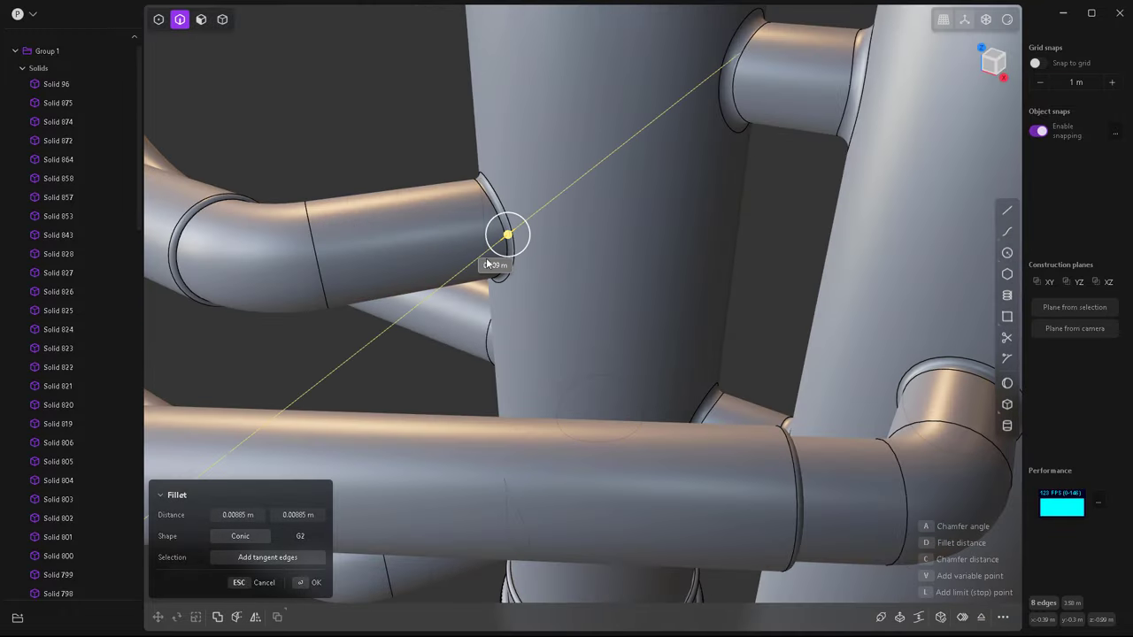
scroll(488, 263, "down", 5)
key("Escape")
mouse_move(458, 277)
middle_mouse_down()
mouse_move(648, 381)
mouse_move(551, 433)
mouse_move(430, 331)
middle_mouse_up()
key("4")
left_click(647, 381)
Clear the valve selection and switch to edge selection for the next fillets.
scroll(551, 433, "down", 3)
scroll(561, 286, "up", 5)
scroll(551, 349, "down", 8)
mouse_move(551, 349)
middle_mouse_down()
mouse_move(527, 333)
mouse_move(737, 422)
middle_mouse_up()
scroll(527, 331, "up", 4)
left_click(737, 422)
key("2")
middle_click_drag(633, 453, 652, 401)
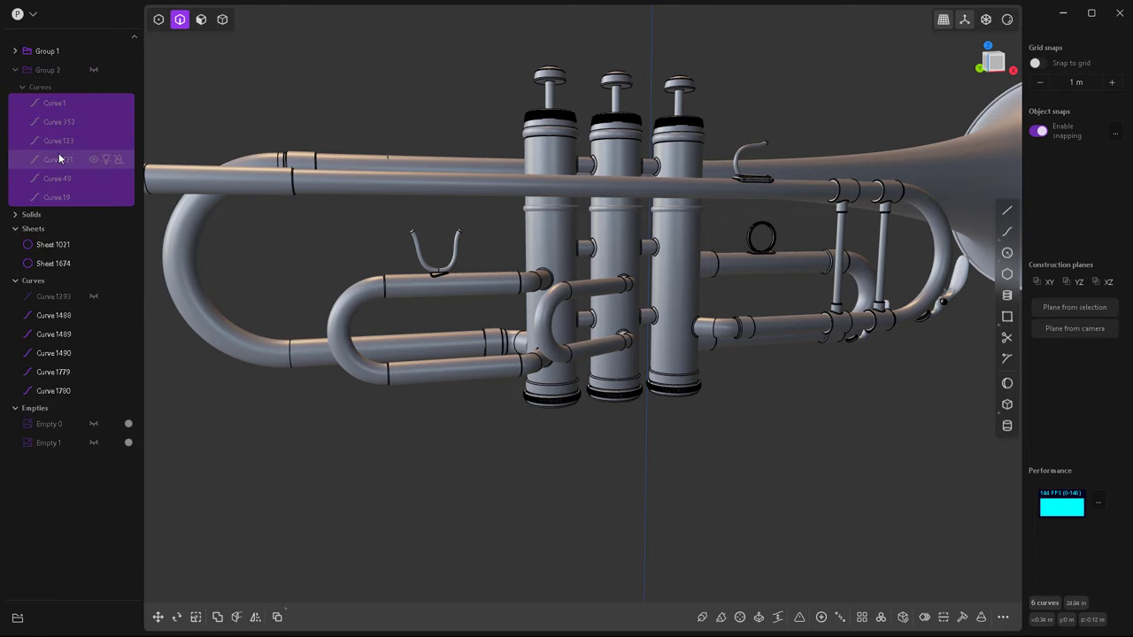
Delete the six leftover curves and return to the front view.
key("Delete")
left_click(47, 151)
left_click(45, 244, "shift")
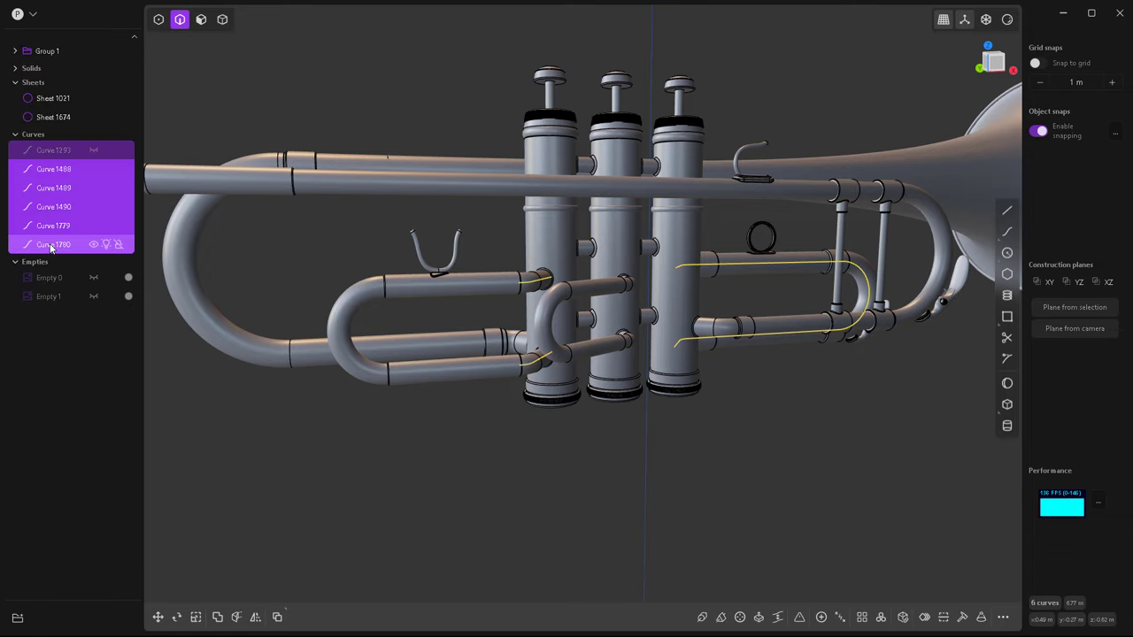
key("Delete")
mouse_move(162, 372)
middle_mouse_down()
mouse_move(578, 402)
mouse_move(649, 417)
mouse_move(722, 453)
middle_mouse_up()
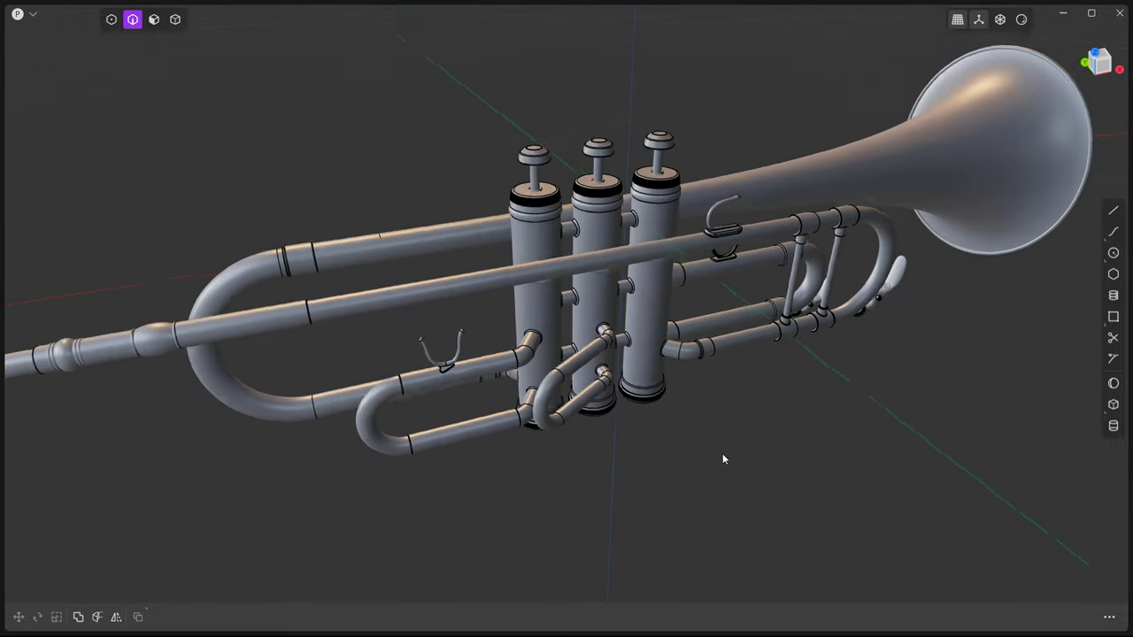
key("KP_1")
scroll(411, 122, "up", 3)
Start a line and cut, then cancel and return to front view.
key("l")
key("k")
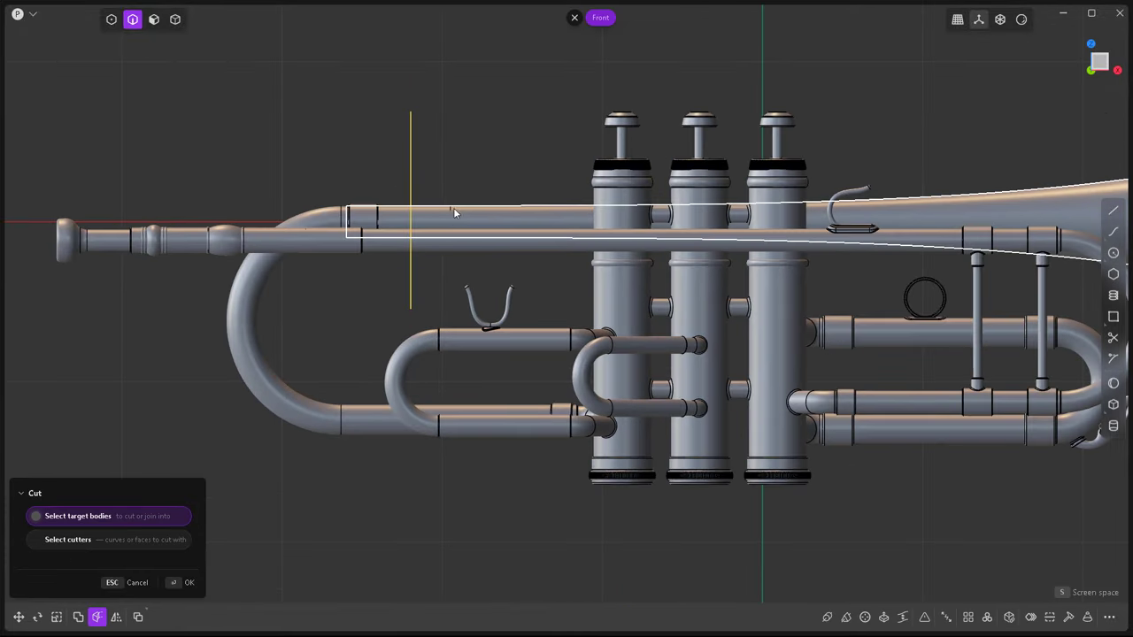
key("Escape")
mouse_move(433, 169)
middle_mouse_down()
mouse_move(478, 292)
mouse_move(723, 315)
middle_mouse_up()
key("KP_1")
scroll(784, 379, "up", 5)
scroll(719, 300, "up", 1)
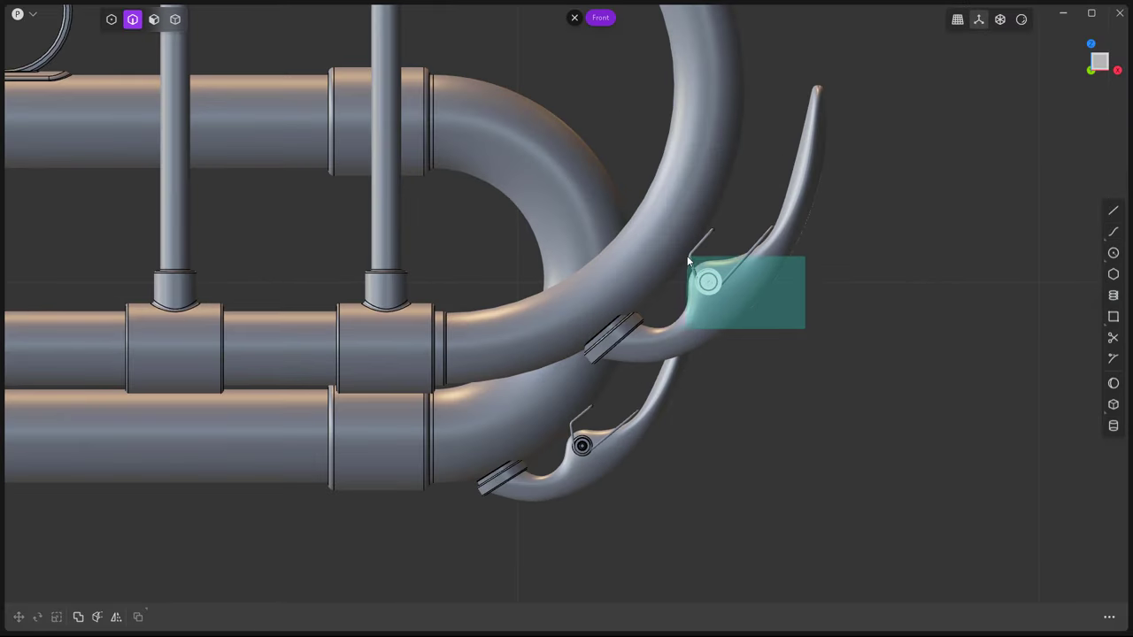
Move both water-key levers slightly downward.
left_click_drag(822, 254, 690, 372)
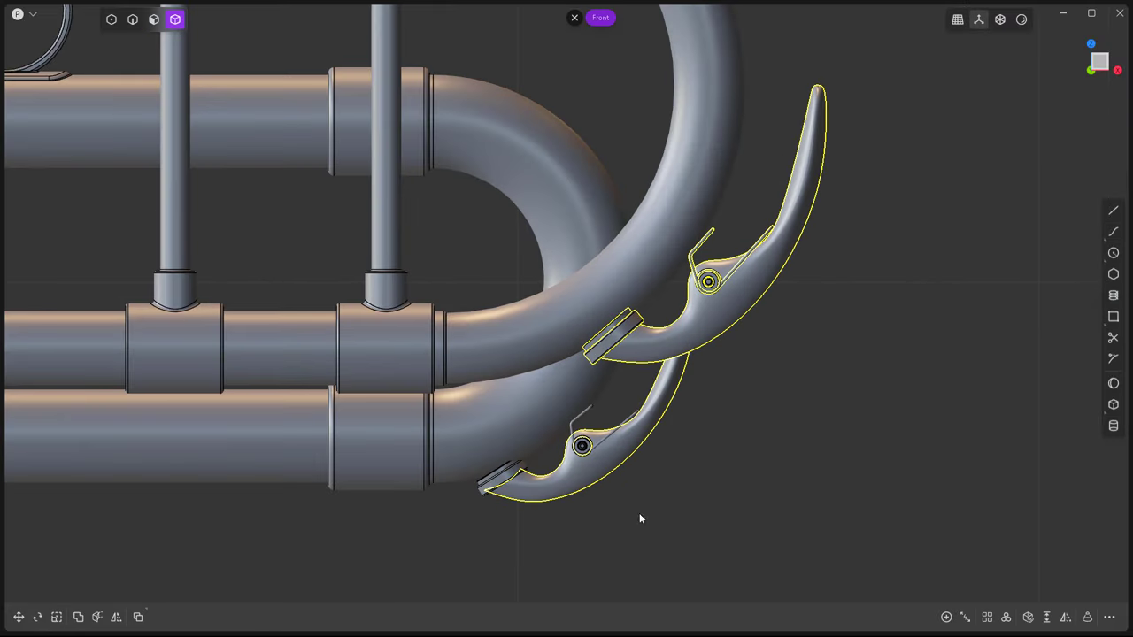
key("g")
left_click_drag(680, 285, 679, 304)
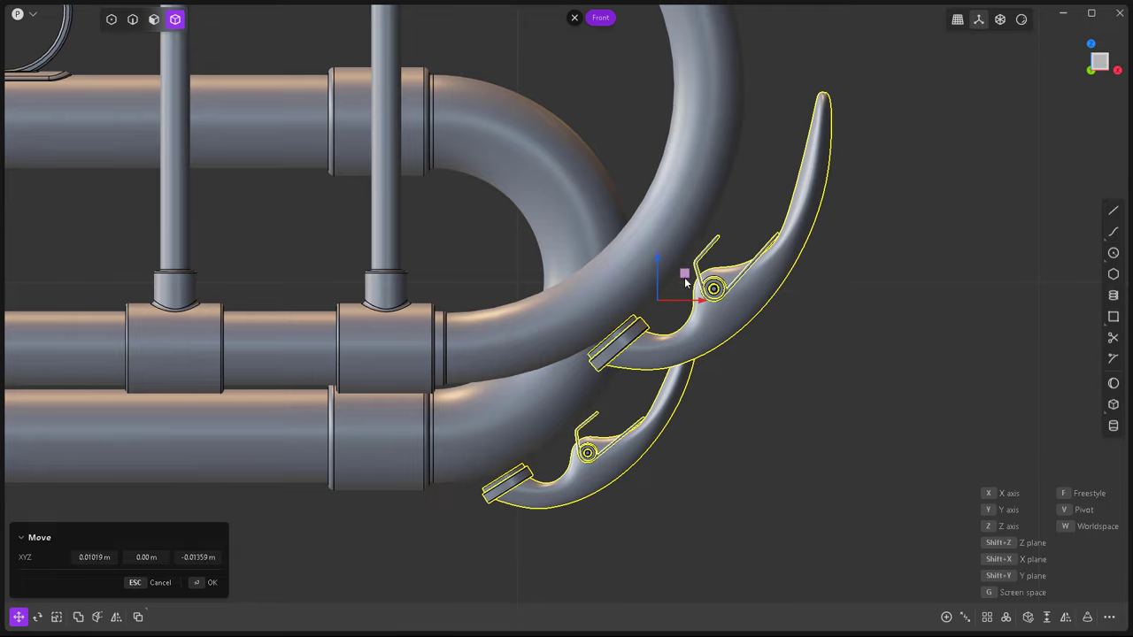
scroll(708, 304, "up", 4)
key("r")
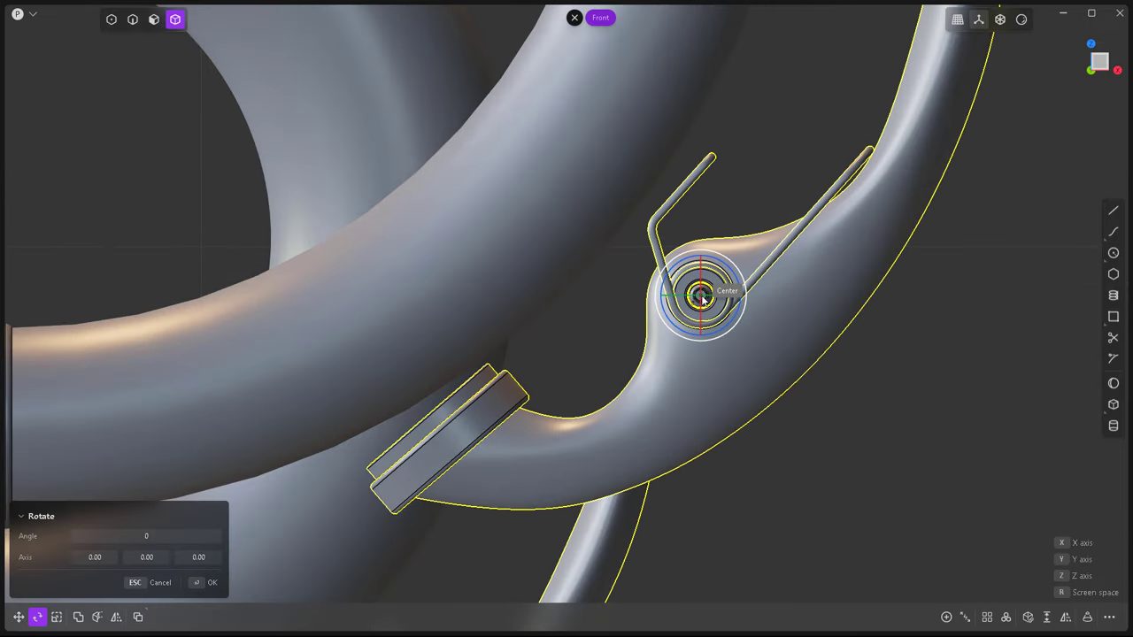
scroll(731, 284, "down", 2)
scroll(789, 333, "up", 5)
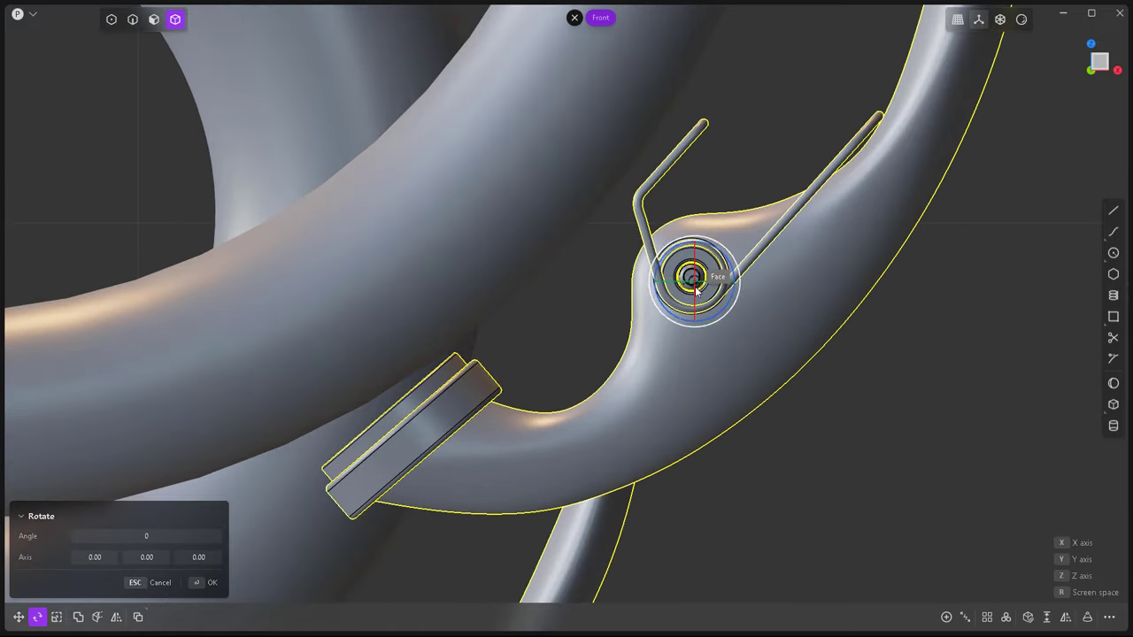
Tilt the upper lever with its spring and pivot slightly about the Y axis.
left_click(833, 414)
left_click_drag(834, 413, 653, 202)
key("r")
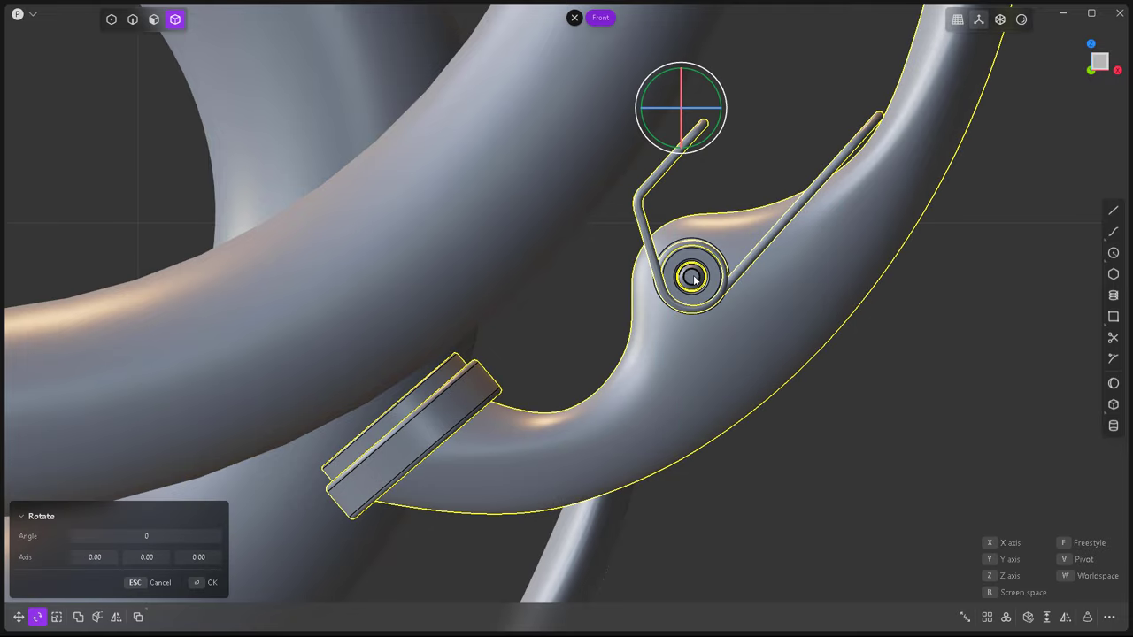
key("y")
scroll(696, 282, "down", 3)
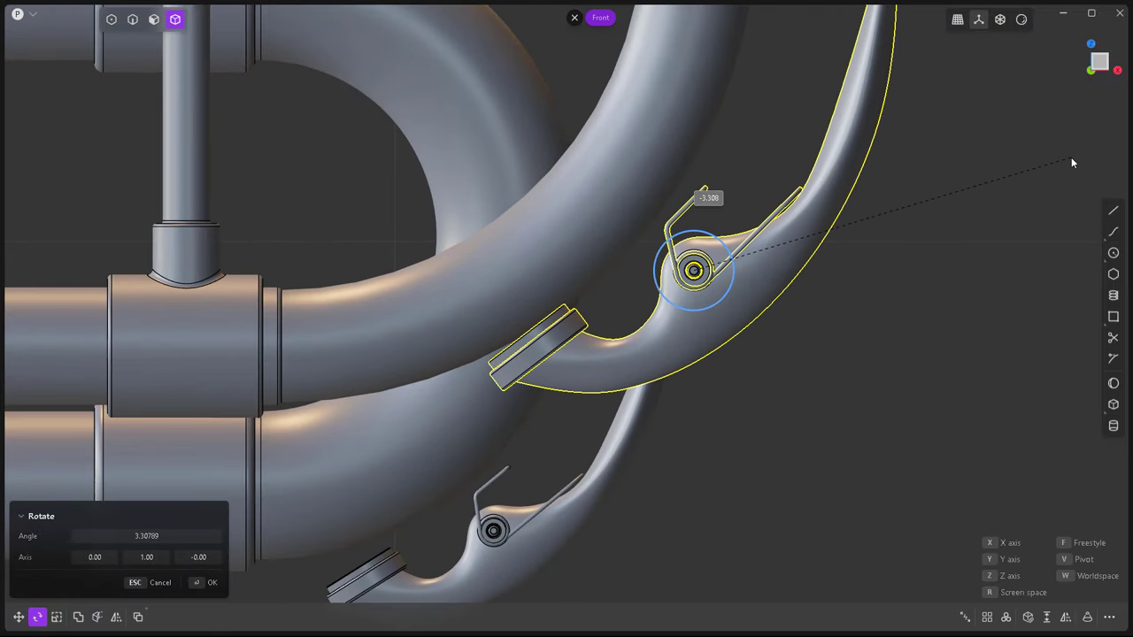
key("g")
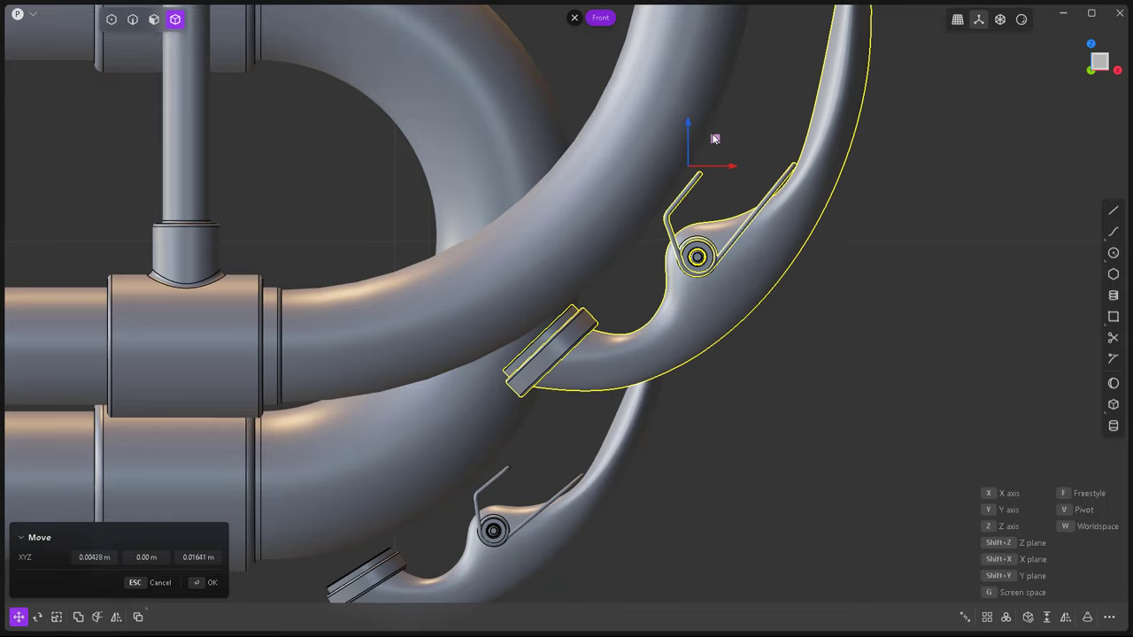
scroll(618, 410, "up", 3)
Add a cylinder stem centred on the water-key cap face, redoing a misplaced first attempt.
scroll(546, 406, "up", 3)
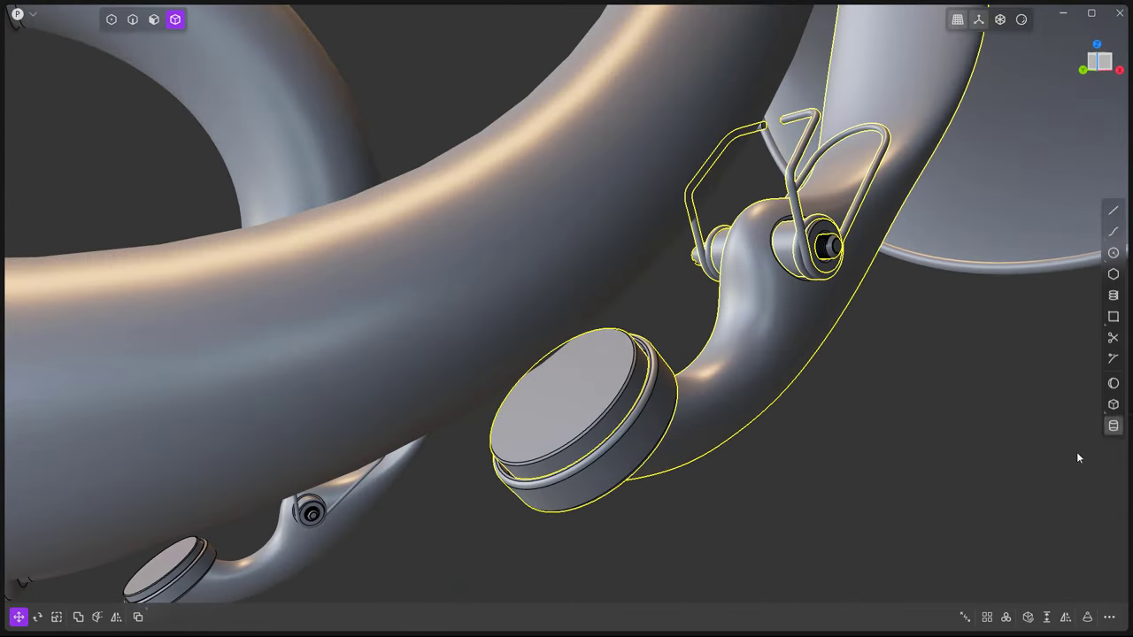
left_click(1114, 426)
left_click(573, 408)
left_click(542, 378)
mouse_move(540, 376)
middle_mouse_down()
mouse_move(813, 468)
mouse_move(663, 329)
middle_mouse_up()
key("ctrl+z")
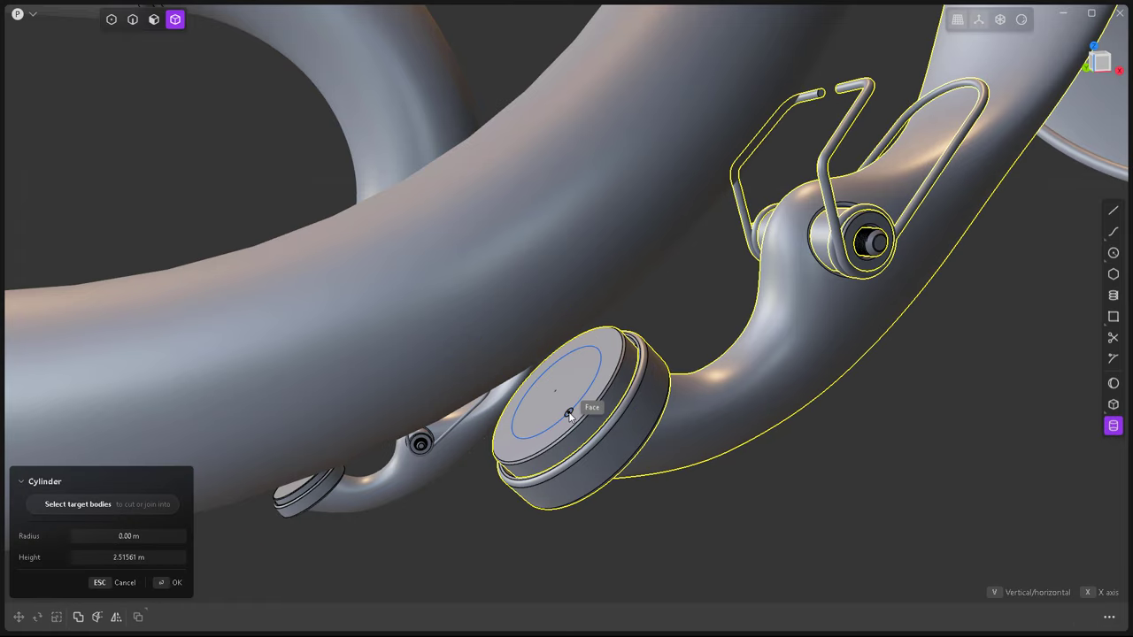
left_click(569, 414)
left_click(560, 396)
middle_click_drag(560, 396, 570, 337)
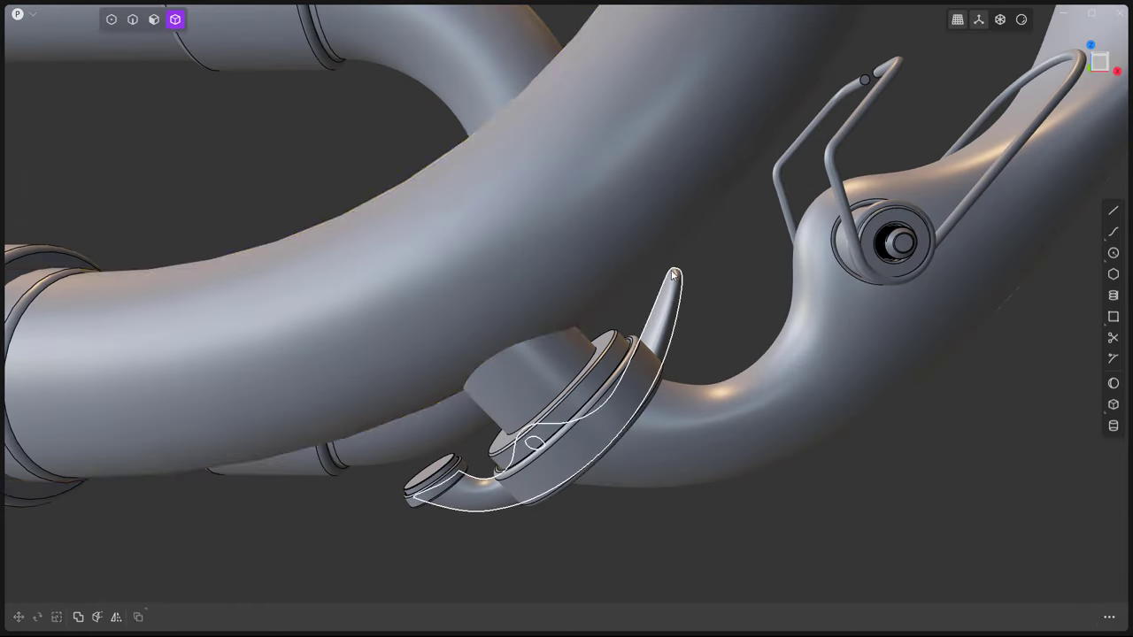
Union the cylinder stem with the lever body and fillet the junction edge.
key("shift+u")
key("2")
left_click(505, 328)
key("f")
left_click_drag(509, 332, 531, 344)
key("Return")
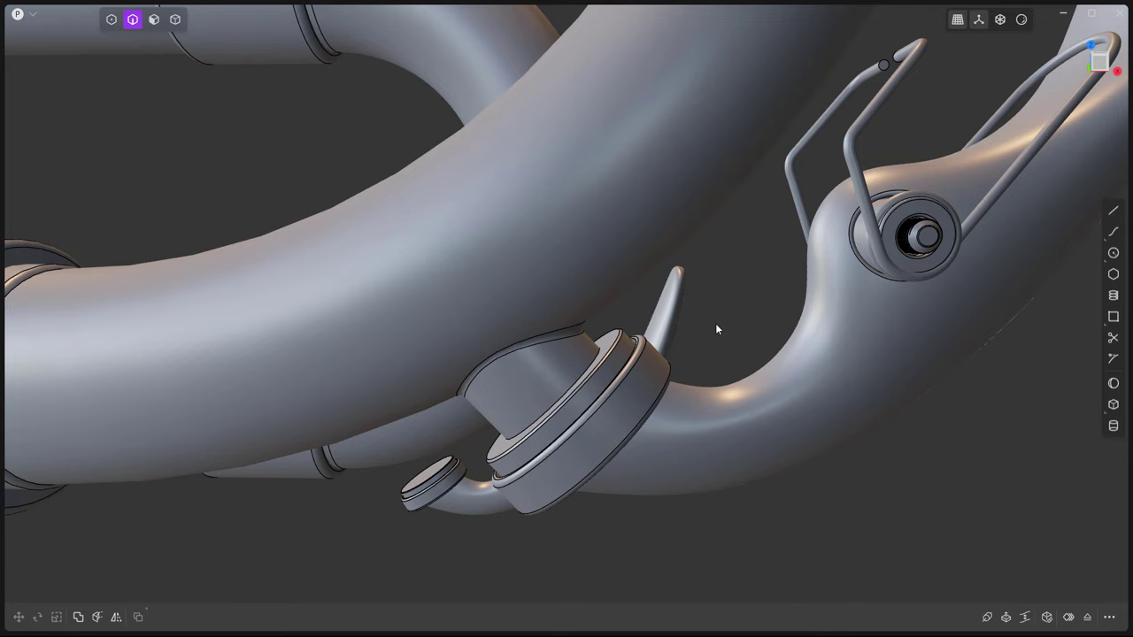
In front view, draw a circle on the spring pivot and a line loop forming a triangular bracket face.
key("KP_1")
key("c")
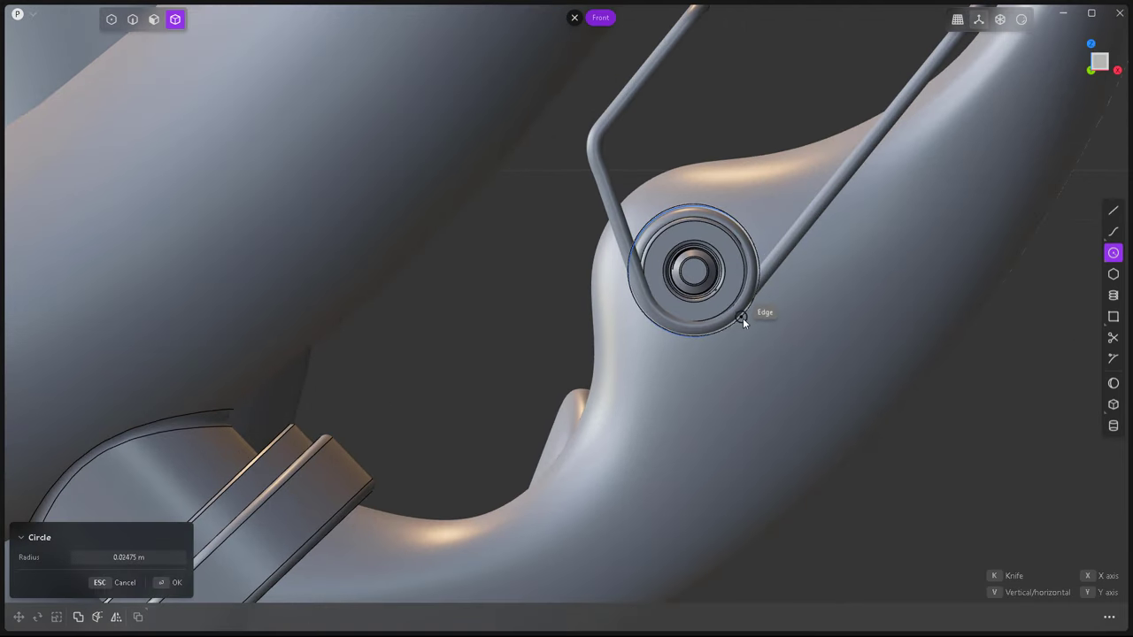
left_click(743, 326)
mouse_move(743, 325)
middle_mouse_down()
mouse_move(770, 392)
mouse_move(764, 279)
middle_mouse_up()
key("l")
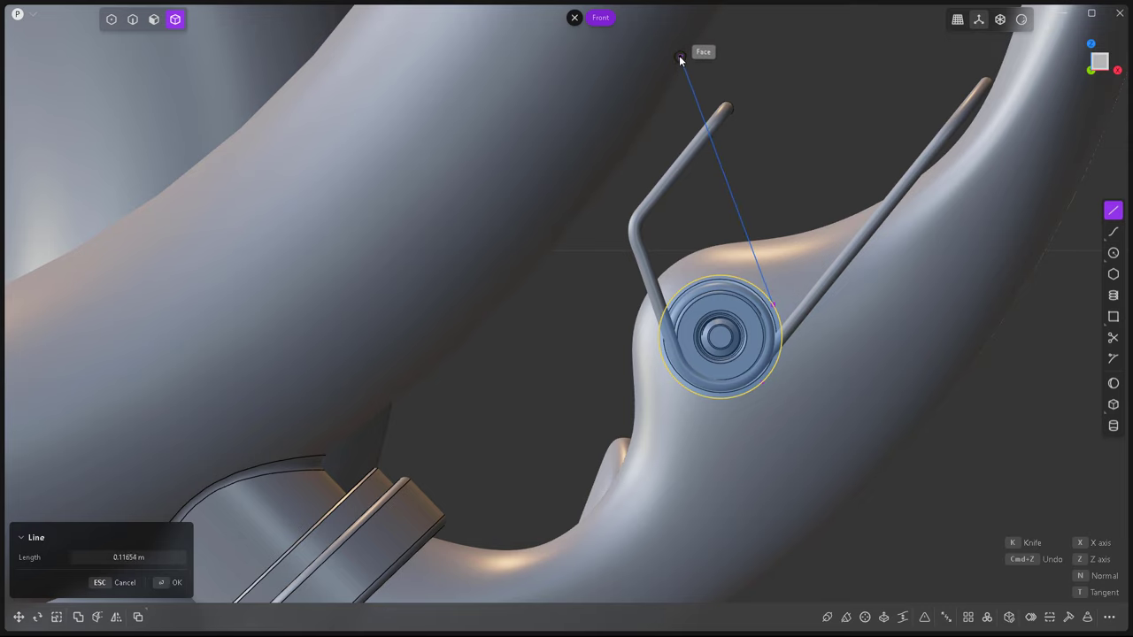
left_click(680, 58)
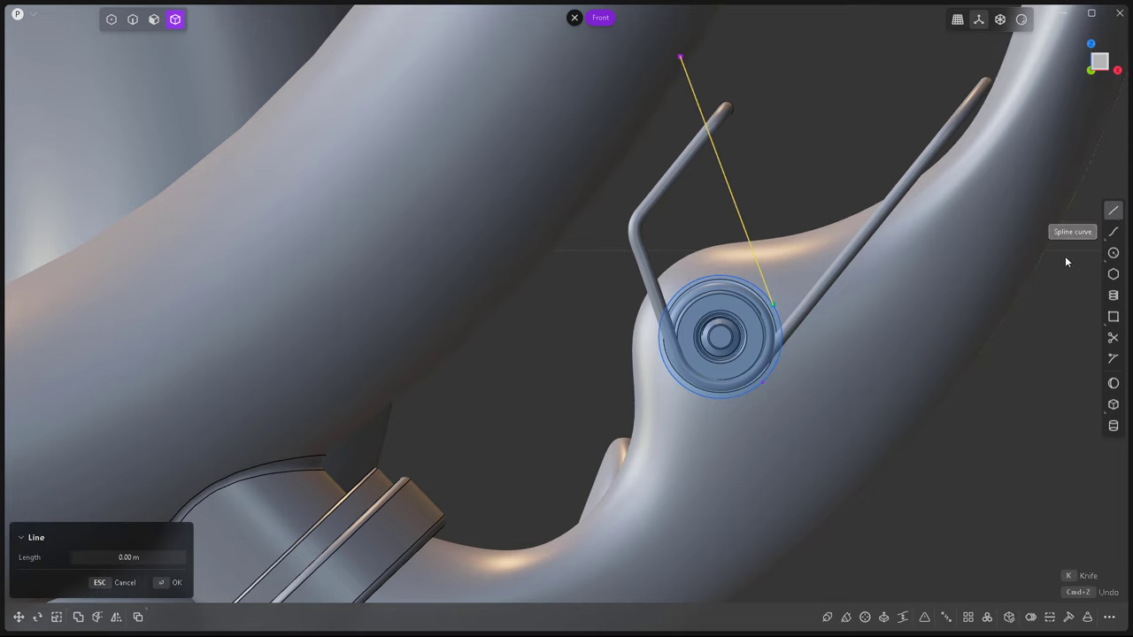
left_click(486, 280)
middle_click_drag(611, 313, 479, 273)
left_click(671, 94)
mouse_move(670, 94)
middle_mouse_down()
mouse_move(651, 368)
mouse_move(710, 316)
middle_mouse_up()
Scale the triangular bracket face up slightly around the pivot.
key("1")
middle_click_drag(927, 618, 711, 324)
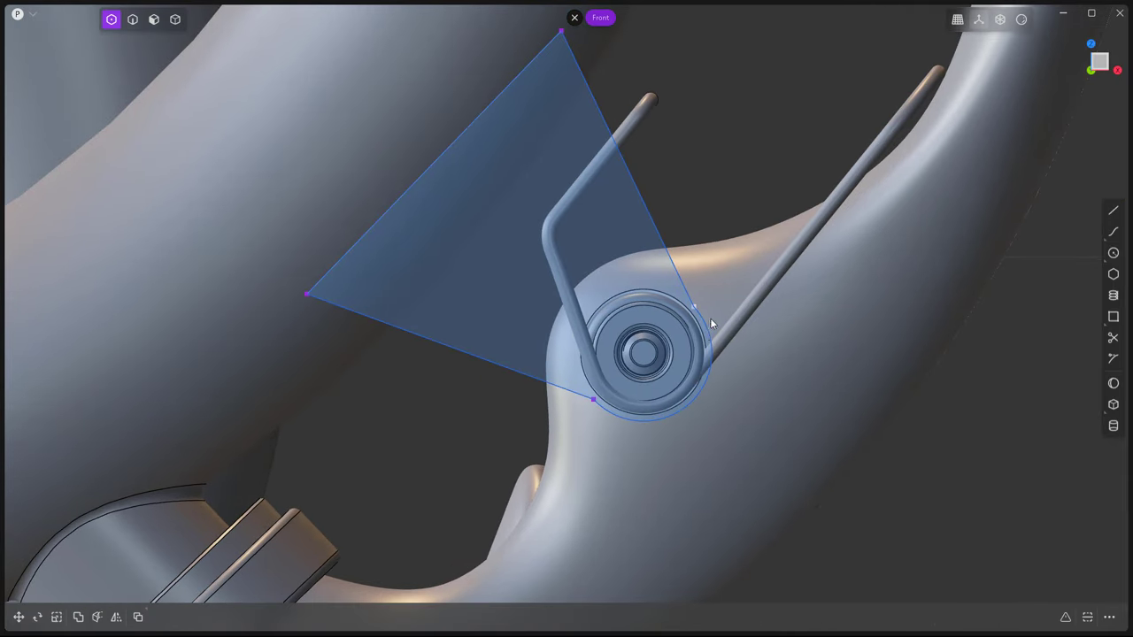
left_click(665, 390)
key("1")
middle_click_drag(665, 389, 682, 375)
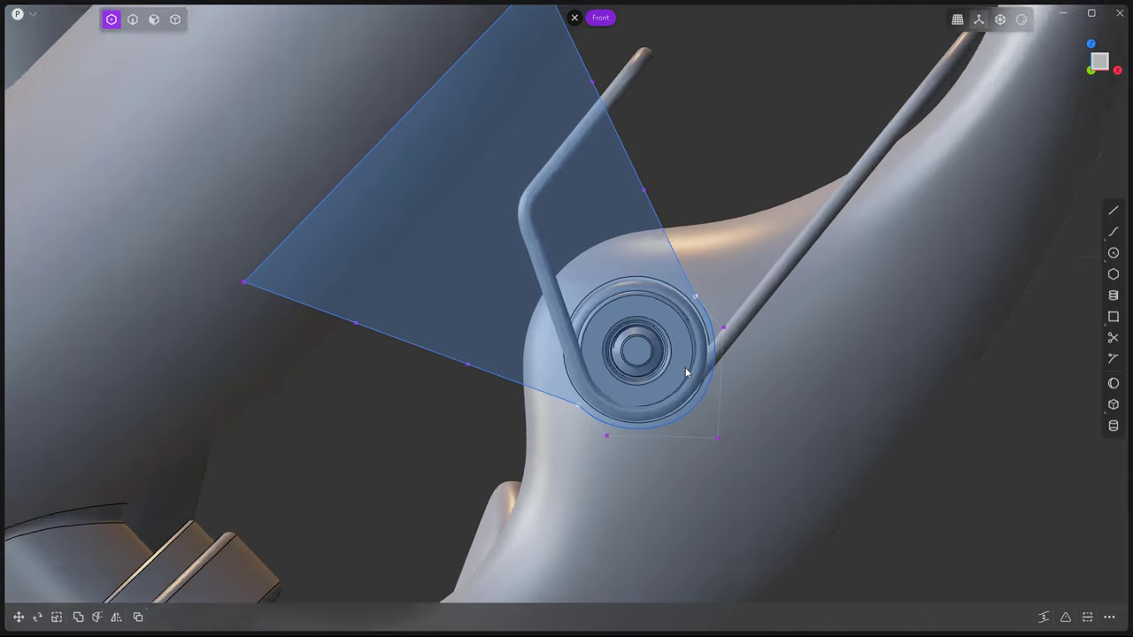
key("s")
left_click(791, 464)
key("3")
mouse_move(791, 463)
middle_mouse_down()
mouse_move(560, 292)
mouse_move(662, 403)
mouse_move(689, 394)
mouse_move(442, 394)
middle_mouse_up()
Draw a circle on the pivot, move it along the pivot axis and extrude it into a bolt.
key("e")
key("c")
left_click(690, 404)
key("e")
key("Escape")
key("2")
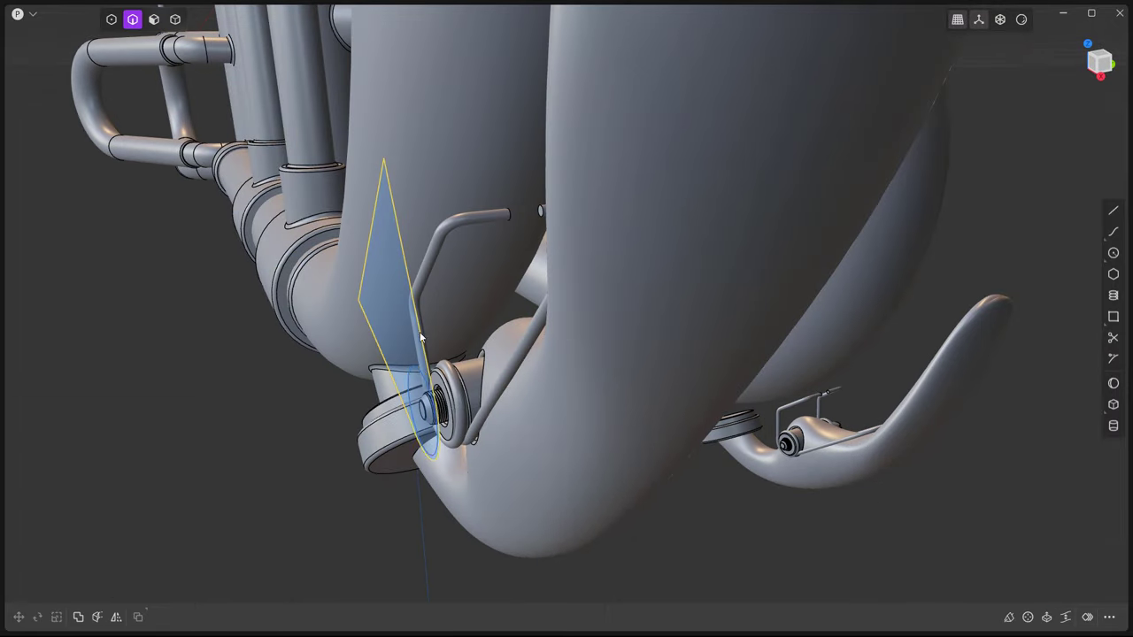
left_click(421, 337)
key("g")
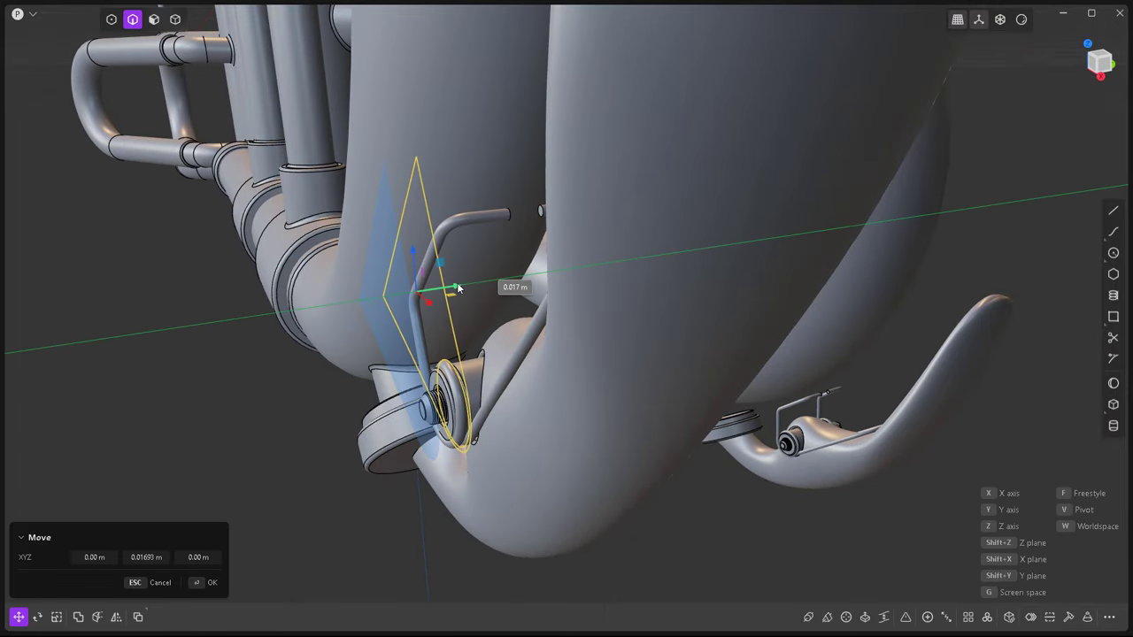
left_click(457, 288)
key("e")
mouse_move(662, 393)
middle_mouse_down()
mouse_move(596, 293)
mouse_move(615, 254)
mouse_move(787, 475)
mouse_move(648, 276)
mouse_move(617, 412)
mouse_move(369, 344)
mouse_move(556, 353)
mouse_move(662, 376)
middle_mouse_up()
Offset the selected bolt face.
scroll(648, 276, "up", 5)
key("o")
scroll(670, 265, "down", 3)
key("Escape")
scroll(662, 376, "up", 5)
Slide the bolt along its axis and scale it in Y to lengthen it.
key("g")
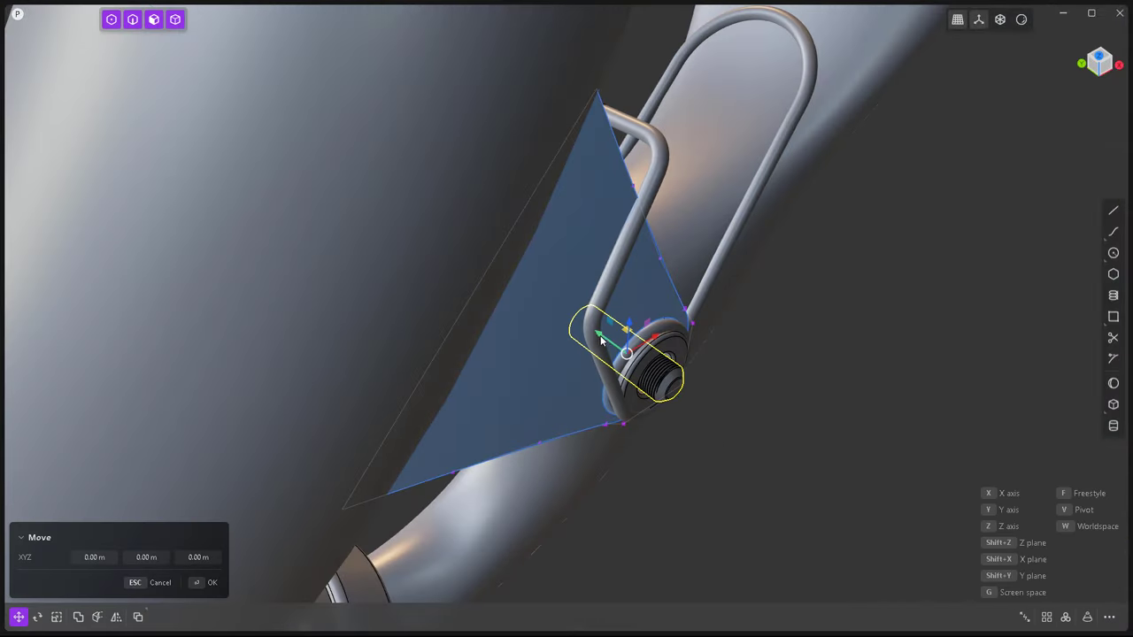
key("Escape")
middle_click_drag(642, 433, 742, 385)
key("g")
key("Return")
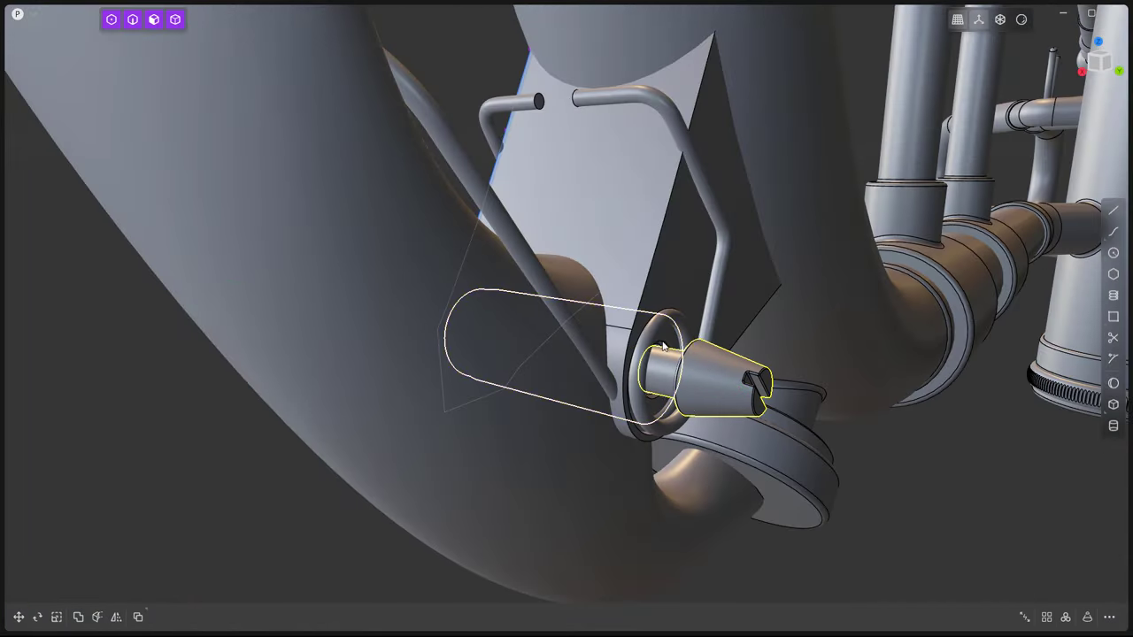
key("s")
key("y")
scroll(598, 358, "down", 2)
middle_click_drag(480, 399, 602, 336)
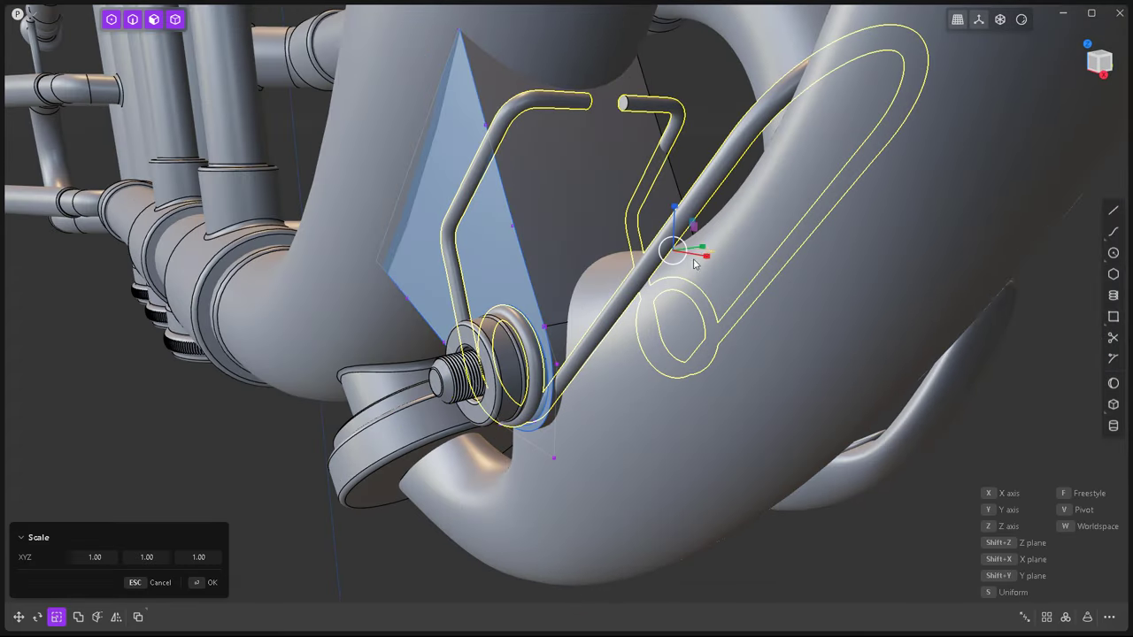
scroll(706, 252, "up", 3)
key("Return")
scroll(659, 384, "up", 4)
Offset the triangular bracket face and move the copy beside the original.
mouse_move(795, 545)
middle_mouse_down()
mouse_move(660, 384)
mouse_move(663, 360)
middle_mouse_up()
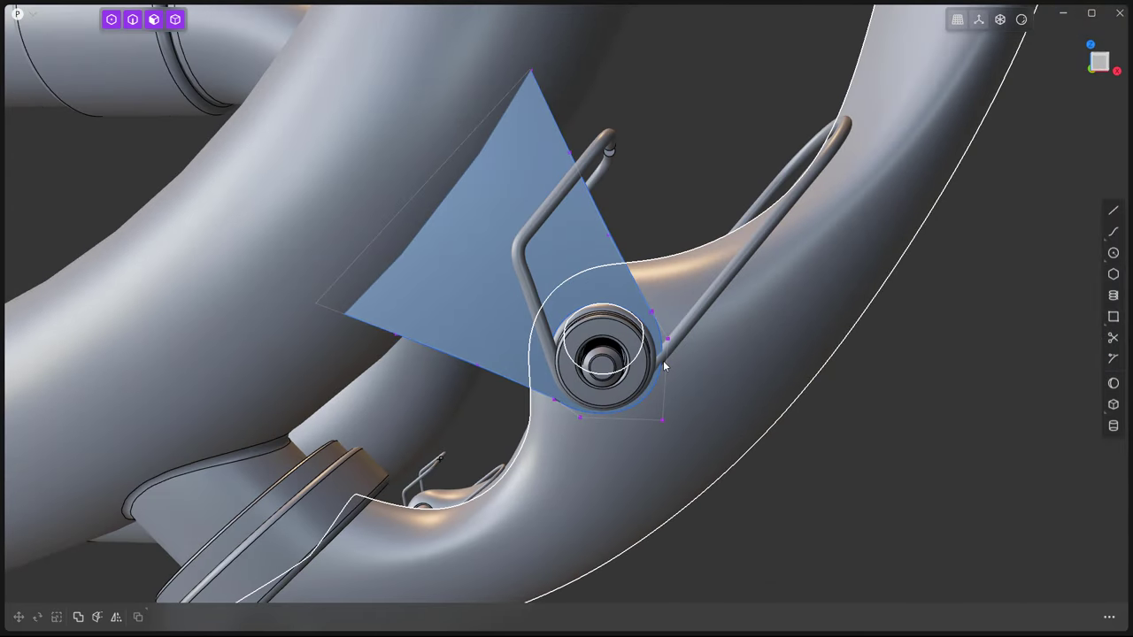
key("o")
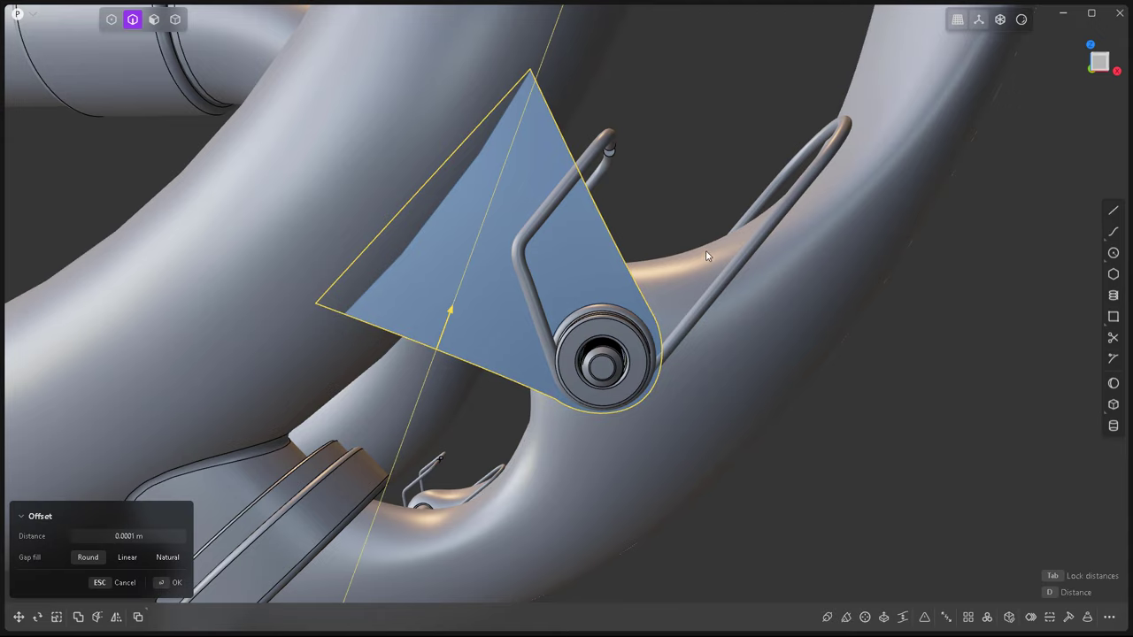
key("Return")
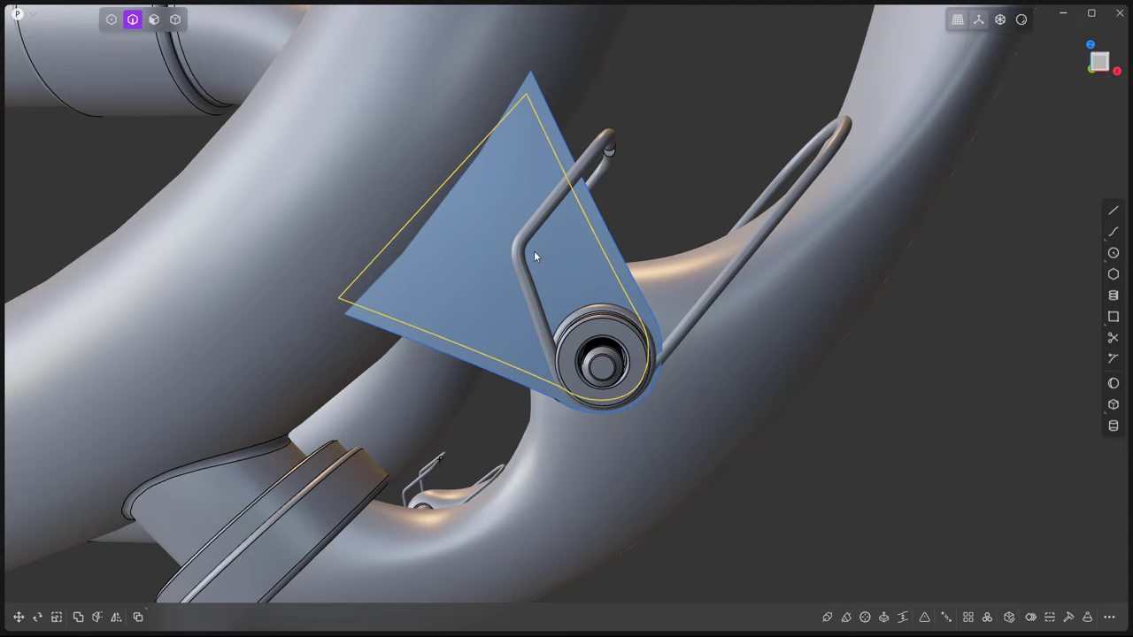
mouse_move(534, 250)
middle_mouse_down()
mouse_move(536, 332)
mouse_move(340, 367)
middle_mouse_up()
key("g")
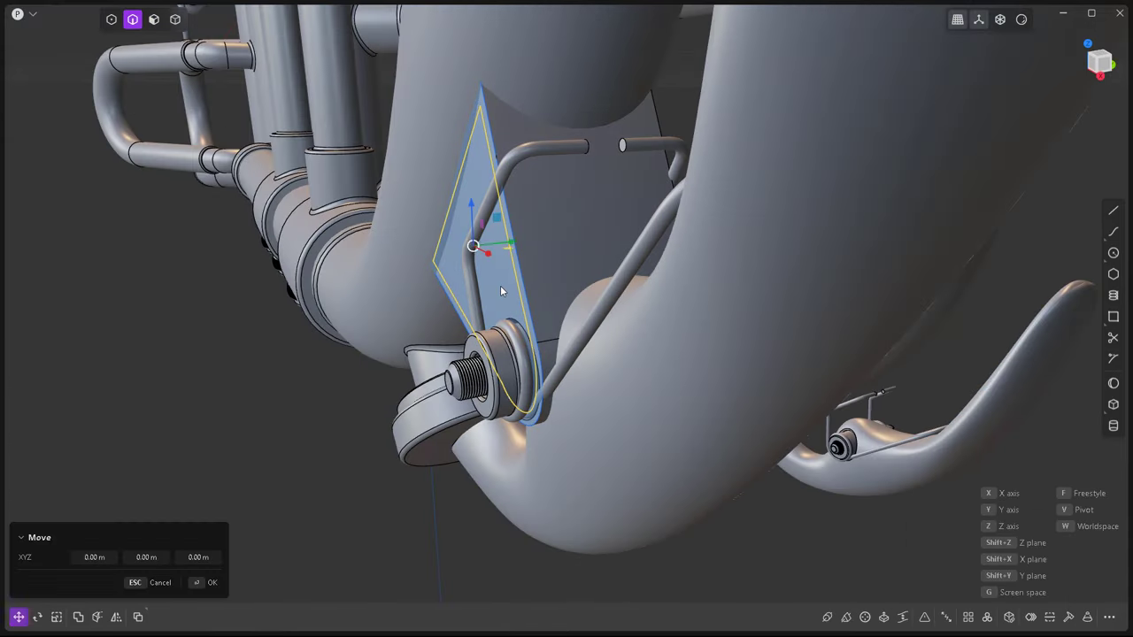
left_click(434, 283)
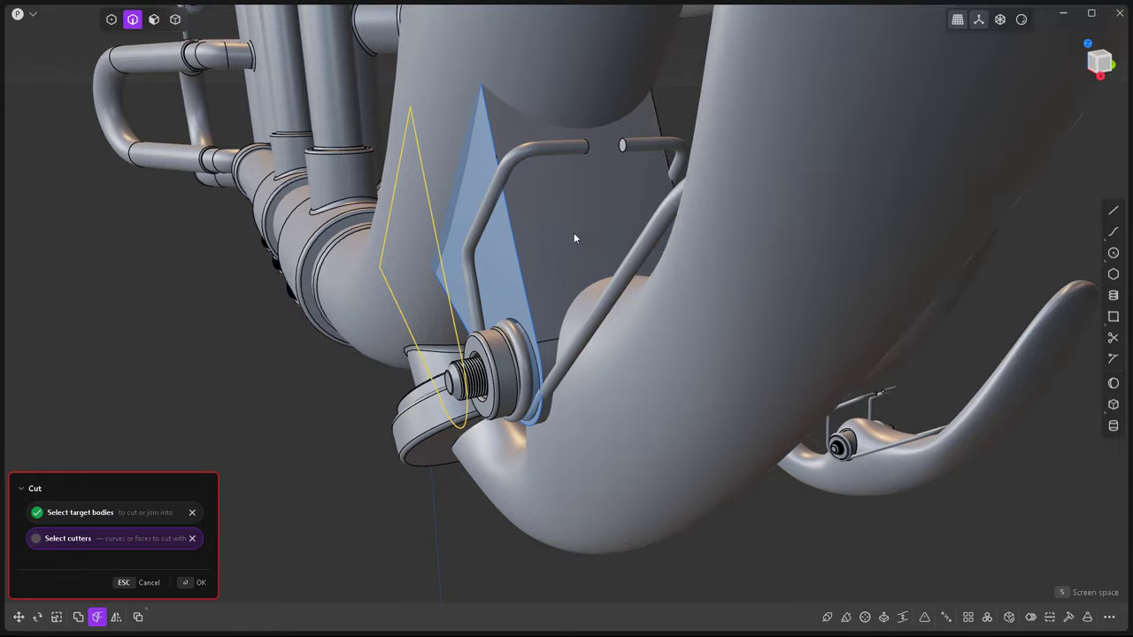
mouse_move(513, 259)
middle_mouse_down()
mouse_move(549, 274)
mouse_move(572, 325)
mouse_move(620, 247)
middle_mouse_up()
scroll(571, 285, "up", 3)
Fillet a bracket edge with the radius shrunk to zero, then clear the selection.
left_click(624, 234)
key("f")
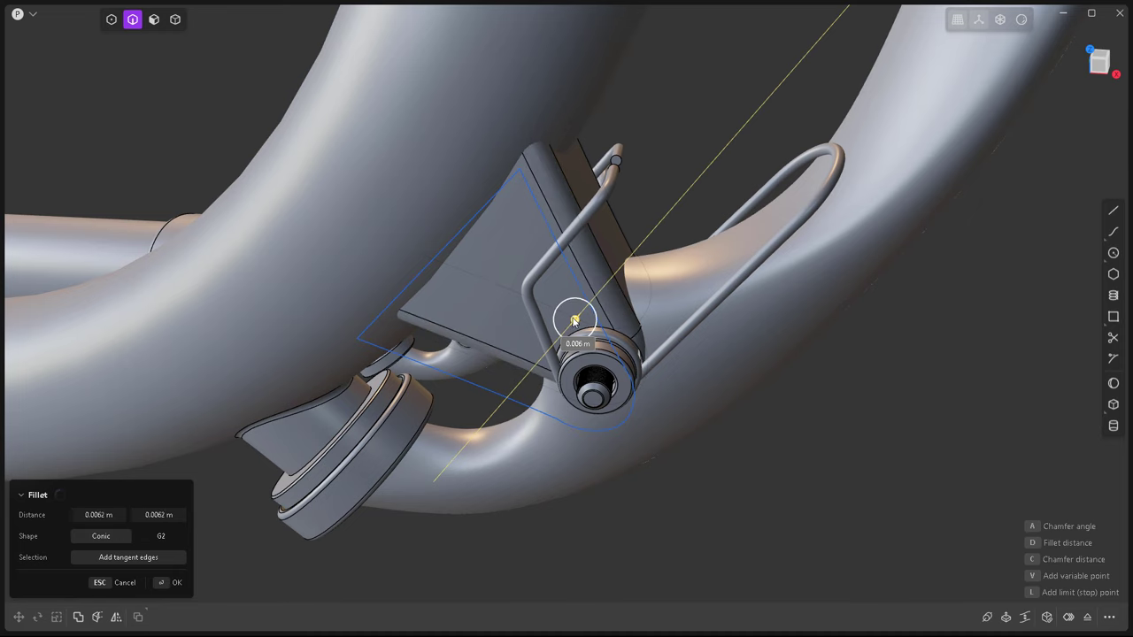
left_click_drag(501, 387, 611, 283)
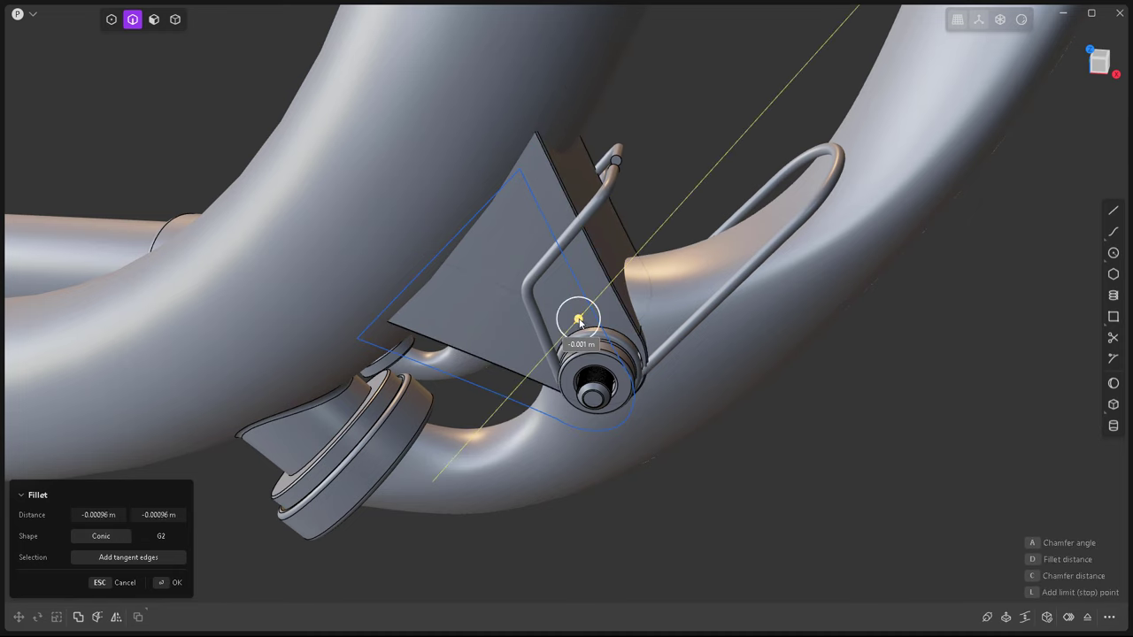
key("Return")
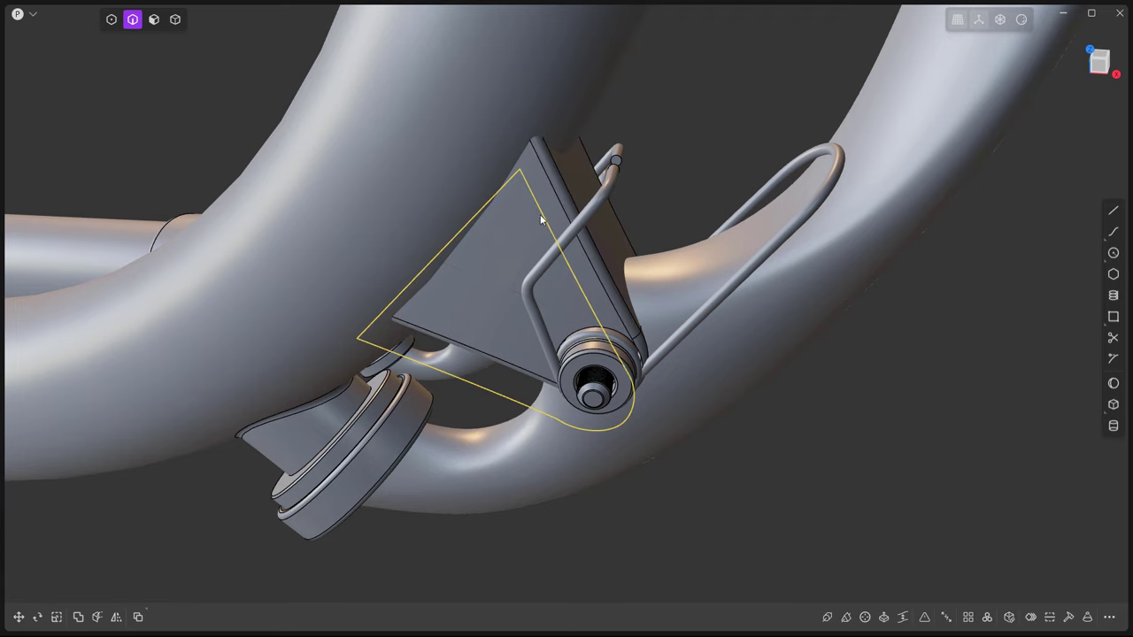
key("Escape")
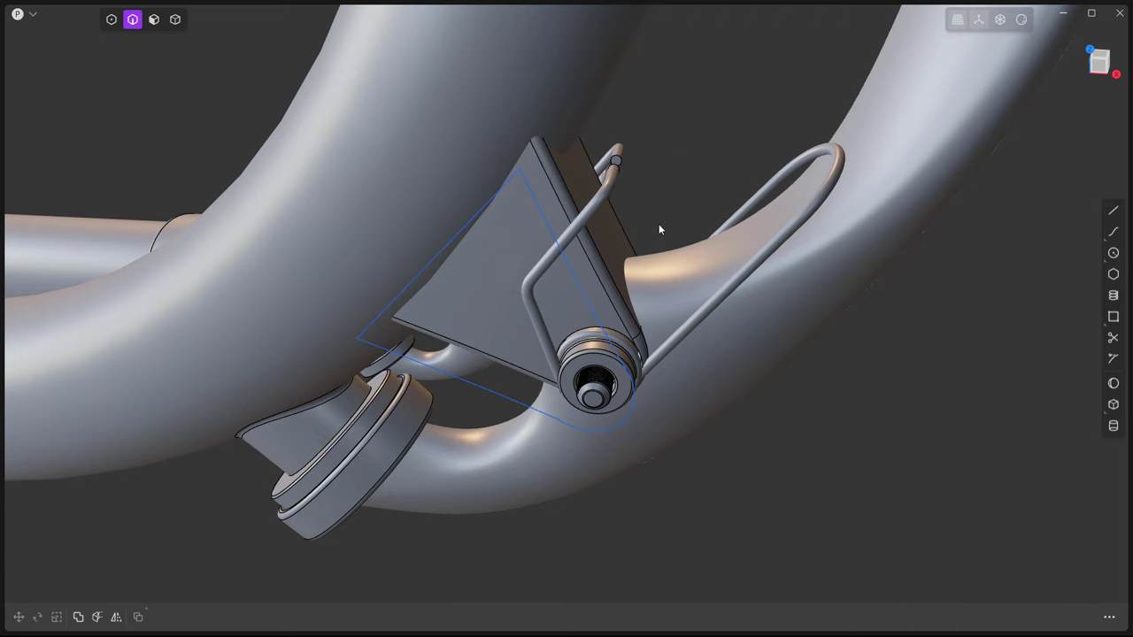
Union the bracket into the tube and round its top edge with a 0.01054 m fillet.
key("shift+equal")
left_click(519, 245)
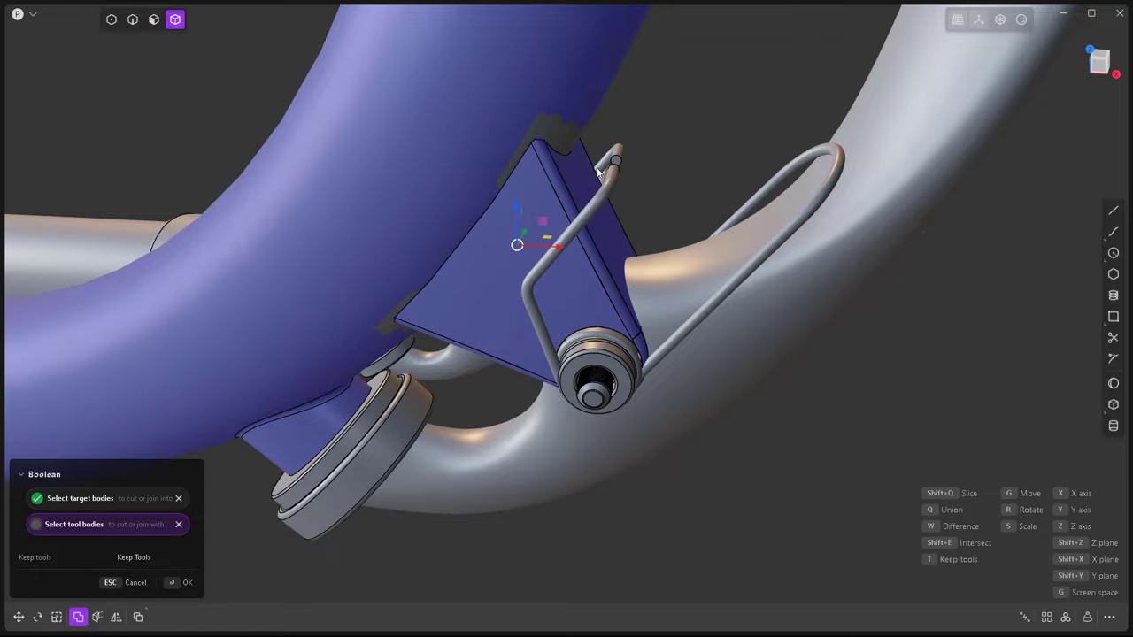
key("Return")
key("2")
left_click(566, 117)
key("f")
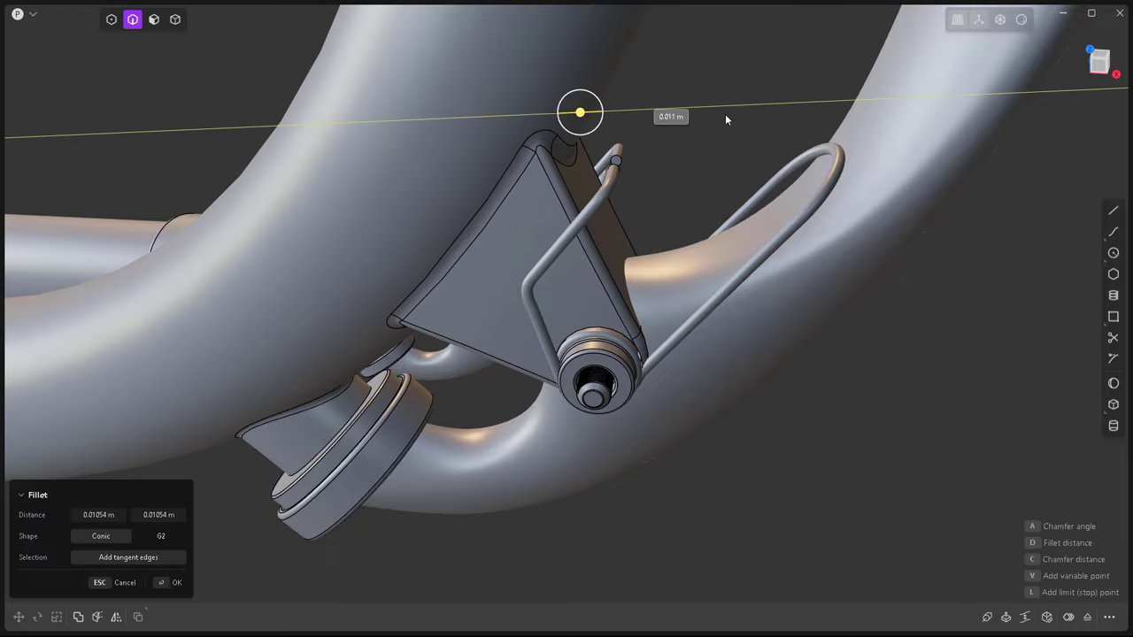
key("Return")
mouse_move(725, 114)
middle_mouse_down()
mouse_move(632, 207)
mouse_move(637, 193)
mouse_move(610, 279)
mouse_move(615, 360)
middle_mouse_up()
scroll(637, 193, "down", 3)
scroll(626, 268, "up", 3)
scroll(626, 268, "up", 2)
mouse_move(626, 268)
middle_mouse_down()
mouse_move(599, 328)
mouse_move(330, 397)
mouse_move(627, 366)
mouse_move(613, 384)
mouse_move(670, 384)
middle_mouse_up()
scroll(627, 366, "down", 3)
scroll(610, 343, "up", 5)
key("4")
scroll(613, 384, "up", 3)
Start a cylinder on the cap, then cancel it and return to face selection.
scroll(670, 384, "up", 3)
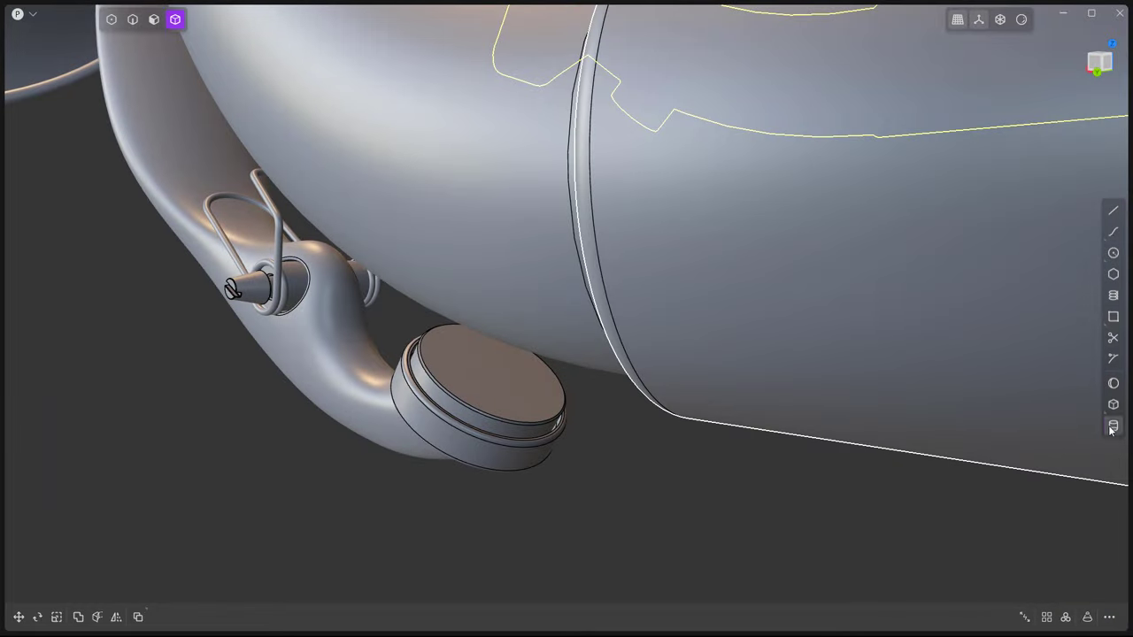
left_click(1112, 426)
left_click(494, 412)
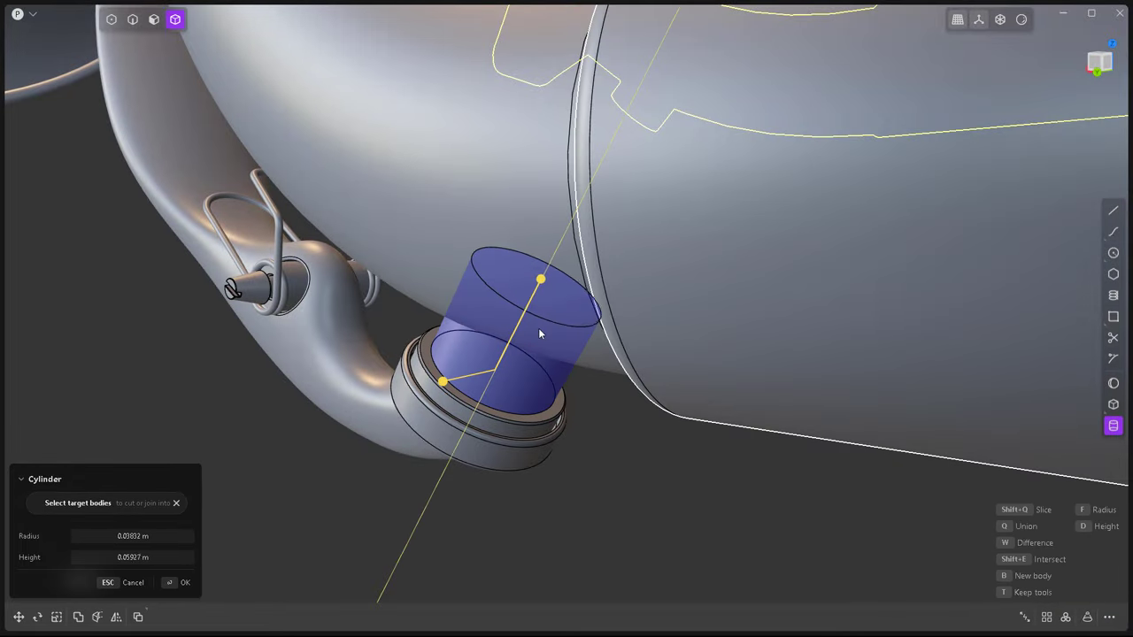
middle_click_drag(538, 328, 653, 463)
key("Escape")
key("2")
mouse_move(683, 328)
middle_mouse_down()
mouse_move(657, 481)
mouse_move(912, 452)
mouse_move(723, 428)
mouse_move(677, 445)
mouse_move(717, 391)
mouse_move(652, 451)
mouse_move(928, 405)
mouse_move(692, 443)
mouse_move(708, 425)
middle_mouse_up()
scroll(678, 445, "down", 3)
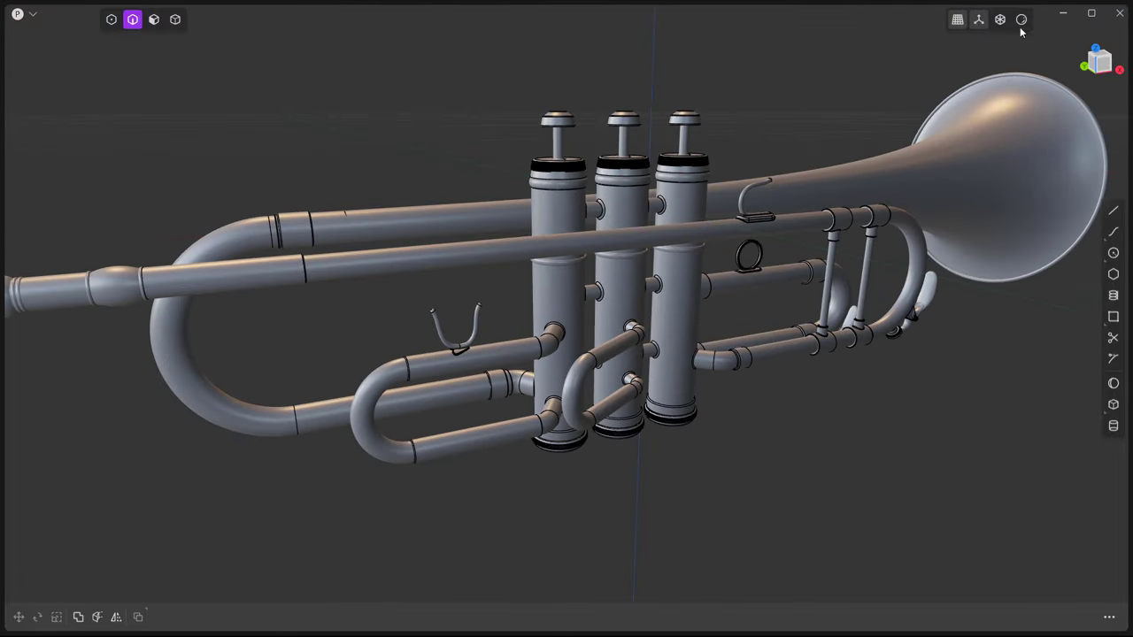
Apply the soft grey clay matcap and orbit to a three-quarter view of the trumpet.
left_click(1020, 19)
left_click(985, 127)
left_click(938, 115)
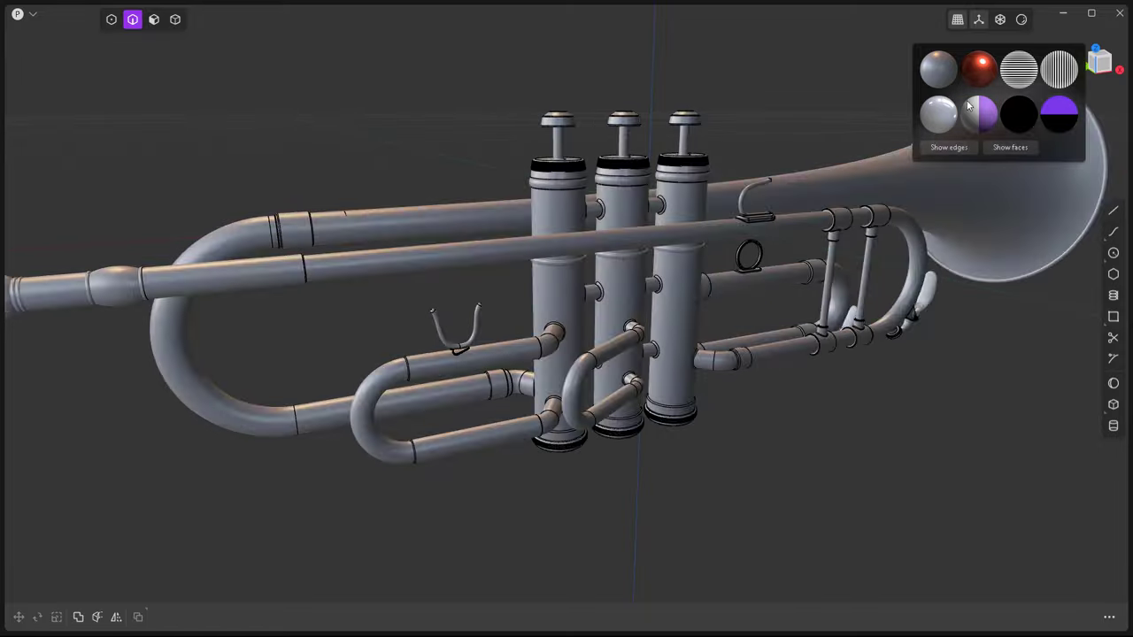
mouse_move(729, 401)
middle_mouse_down()
mouse_move(655, 388)
mouse_move(967, 388)
mouse_move(749, 396)
mouse_move(677, 182)
mouse_move(708, 248)
middle_mouse_up()
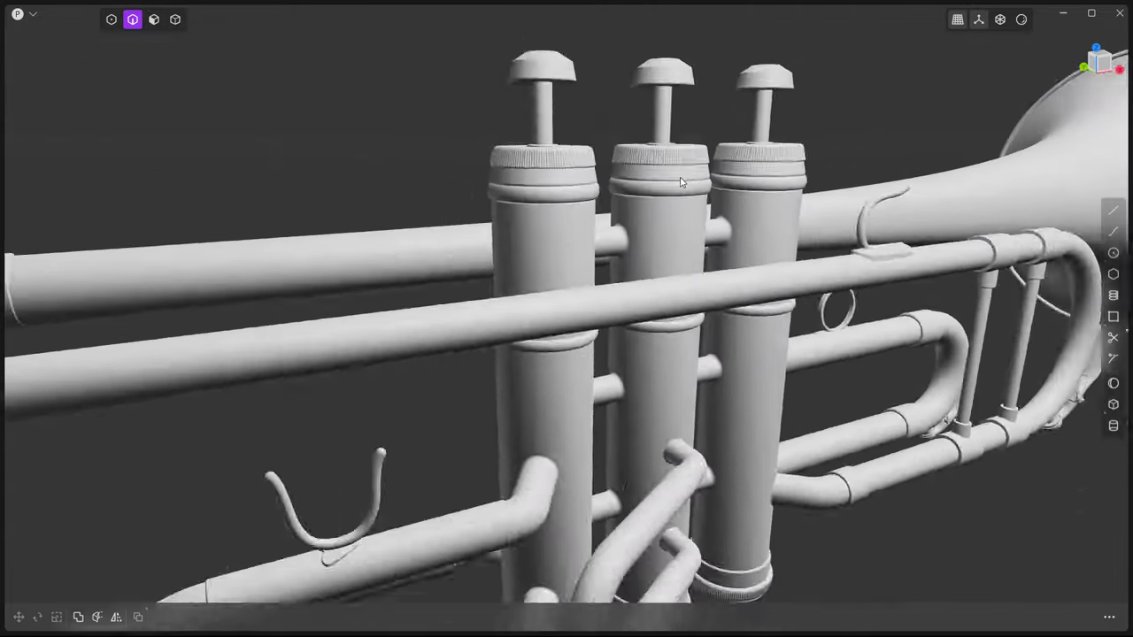
scroll(708, 247, "down", 5)
scroll(761, 313, "up", 3)
middle_click_drag(761, 313, 604, 251)
scroll(811, 415, "down", 3)
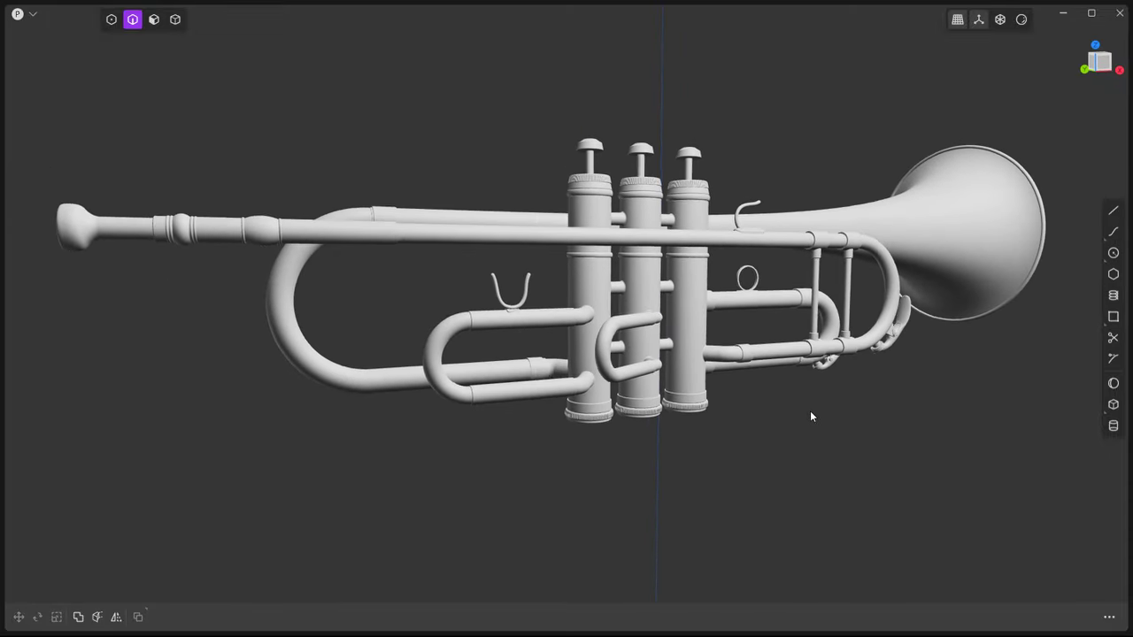
mouse_move(812, 415)
middle_mouse_down()
mouse_move(811, 455)
mouse_move(774, 437)
middle_mouse_up()
scroll(693, 400, "up", 3)
In top view, draw an open line profile with a vertical and a bottom segment beside the tubing.
scroll(692, 399, "down", 2)
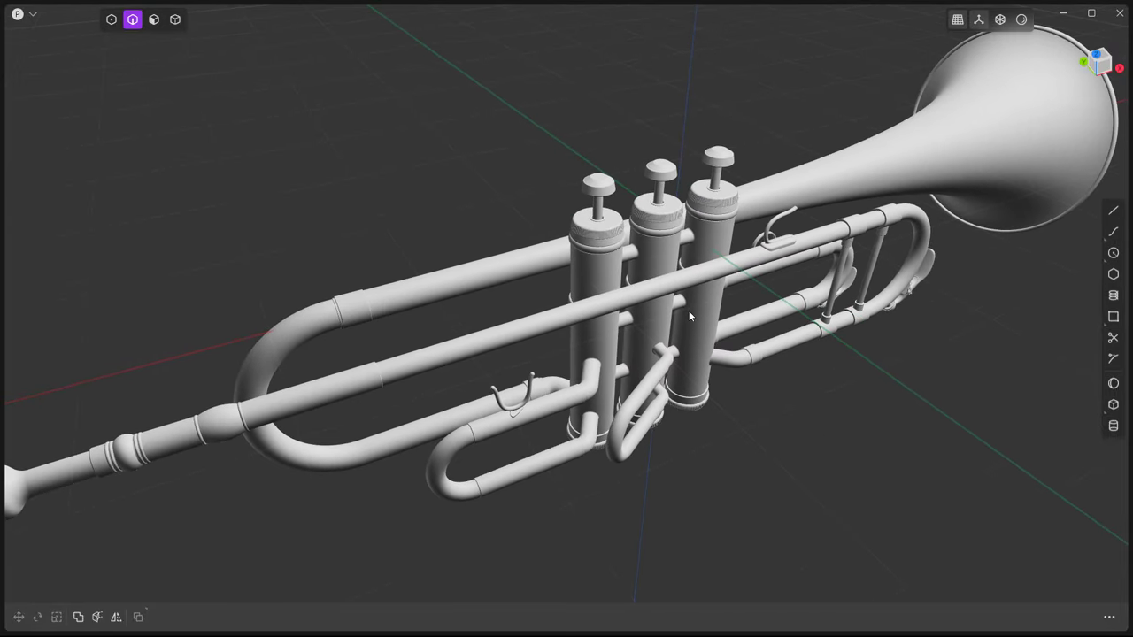
mouse_move(751, 459)
middle_mouse_down()
mouse_move(830, 414)
mouse_move(1005, 517)
middle_mouse_up()
scroll(884, 478, "up", 5)
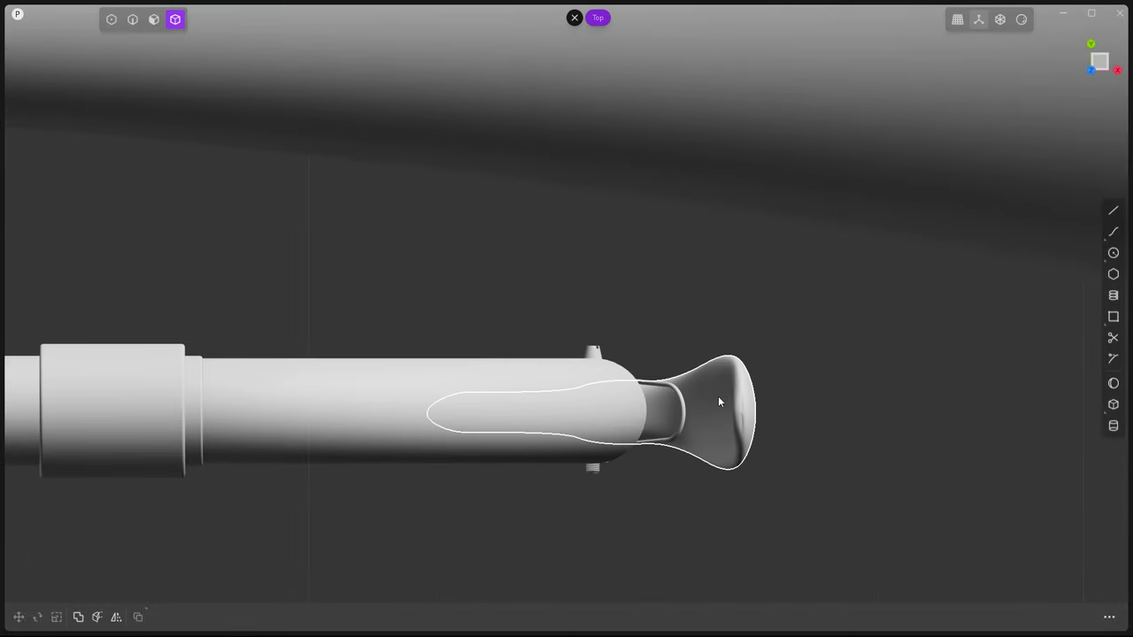
left_click(1113, 215)
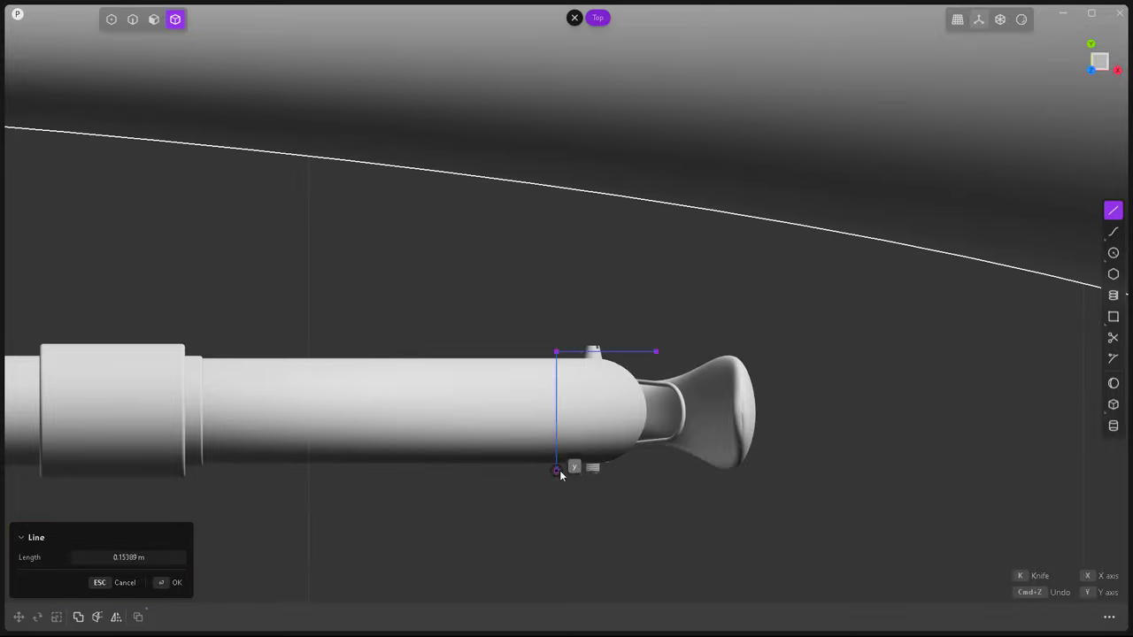
left_click(556, 469)
left_click(656, 470)
key("Return")
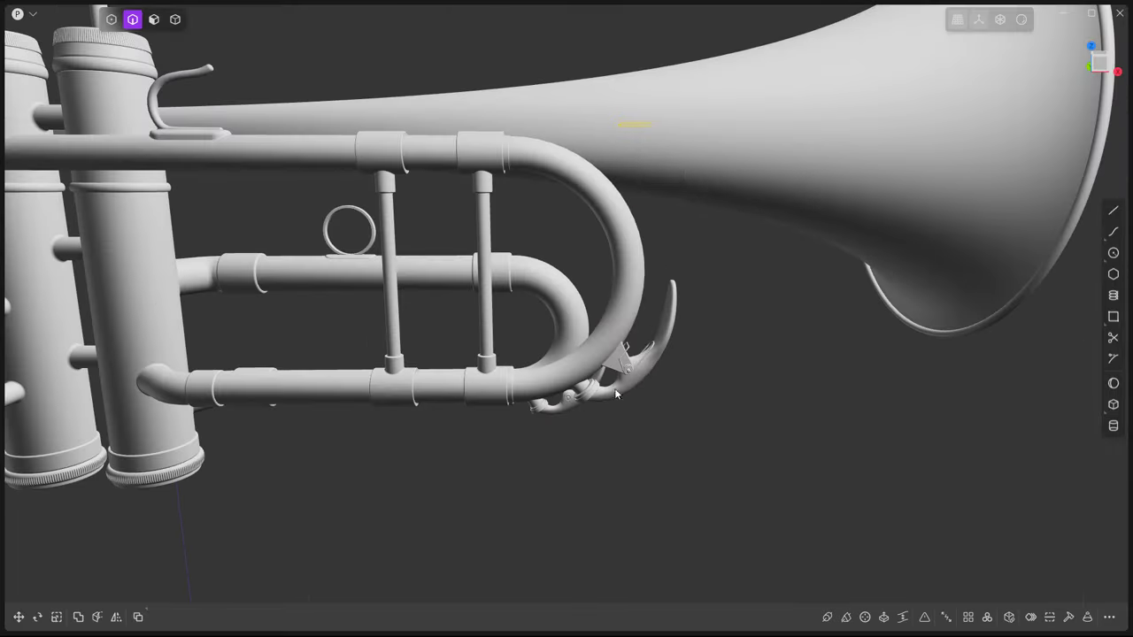
In front view, thicken the U-shaped profile sheet into a thin wall.
middle_click_drag(620, 274, 662, 439)
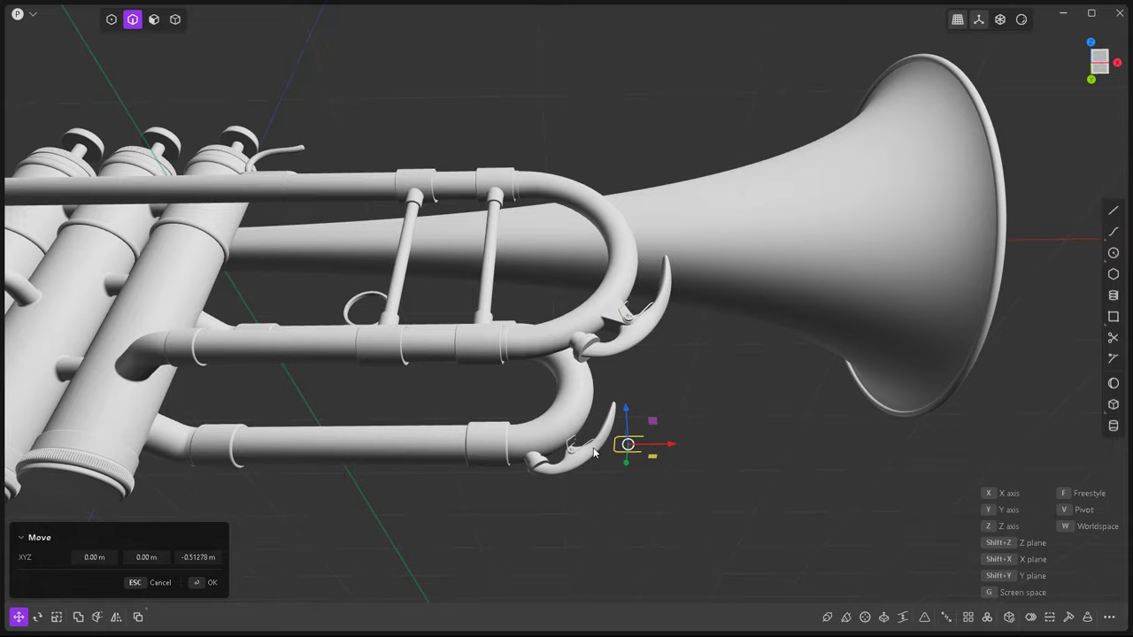
key("KP_1")
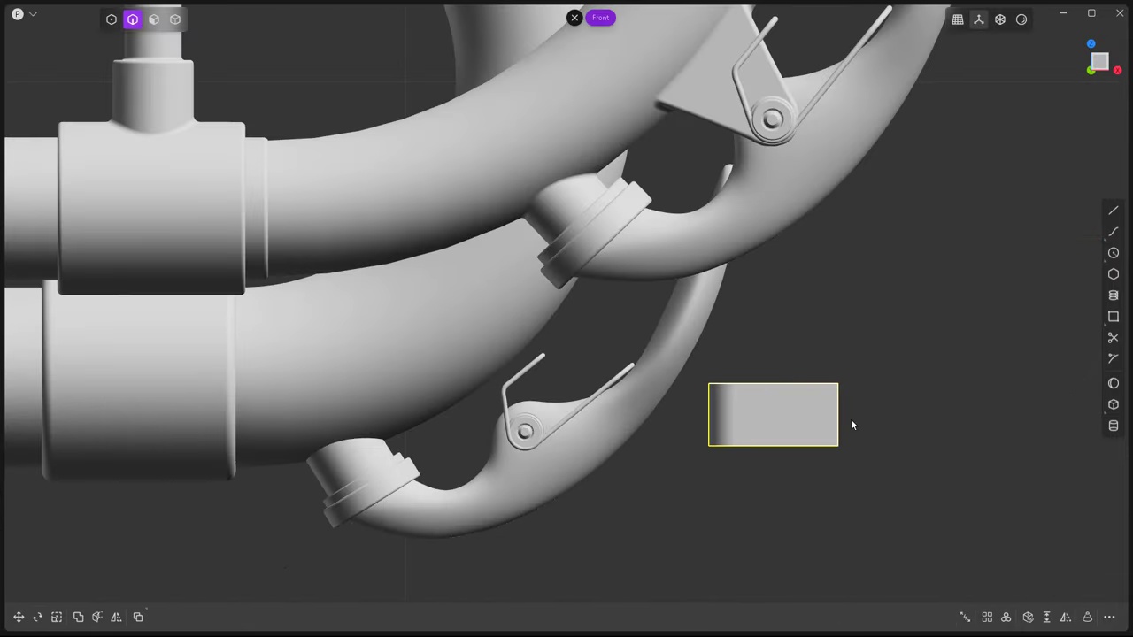
middle_click_drag(851, 418, 480, 414)
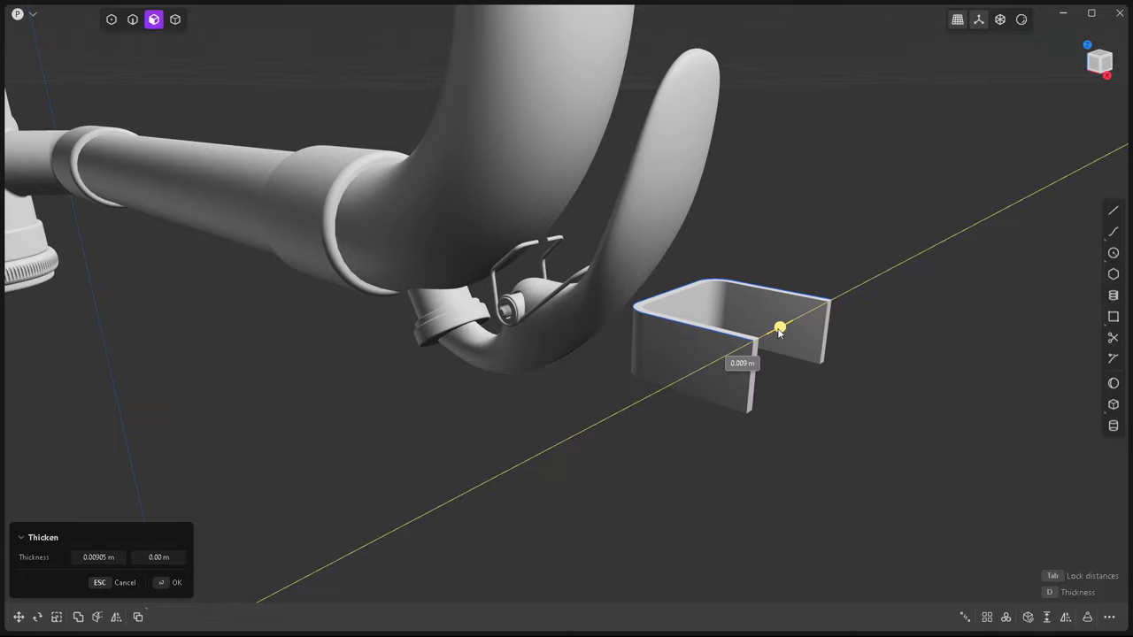
key("Return")
Fillet the U-bracket's top edges to round the lug ends.
key("2")
scroll(765, 347, "up", 5)
key("f")
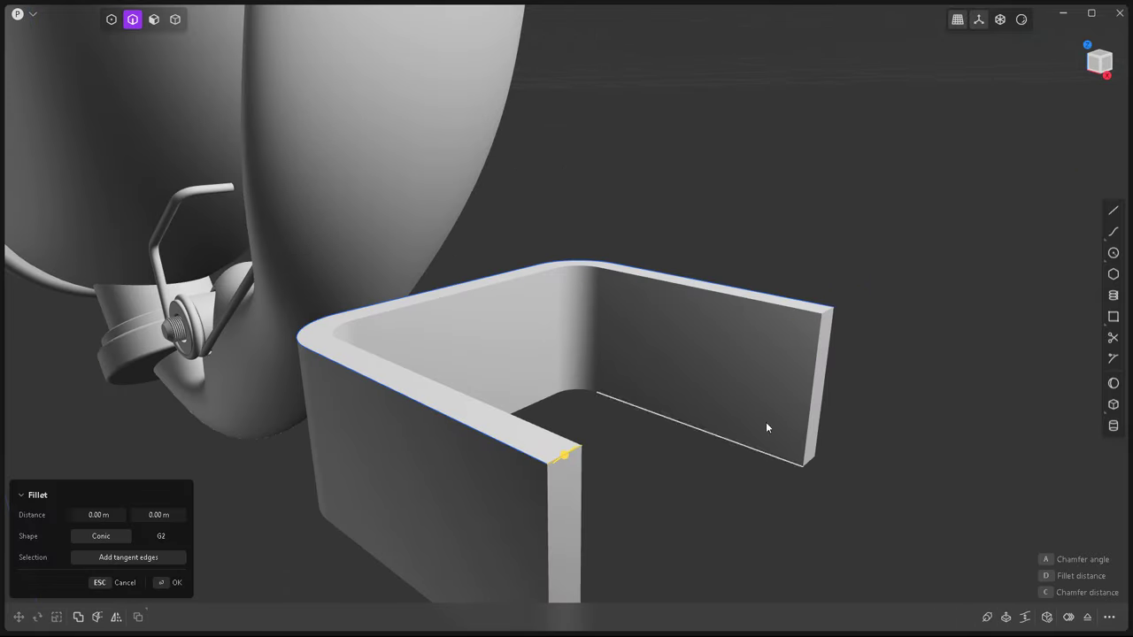
middle_click_drag(788, 378, 692, 539)
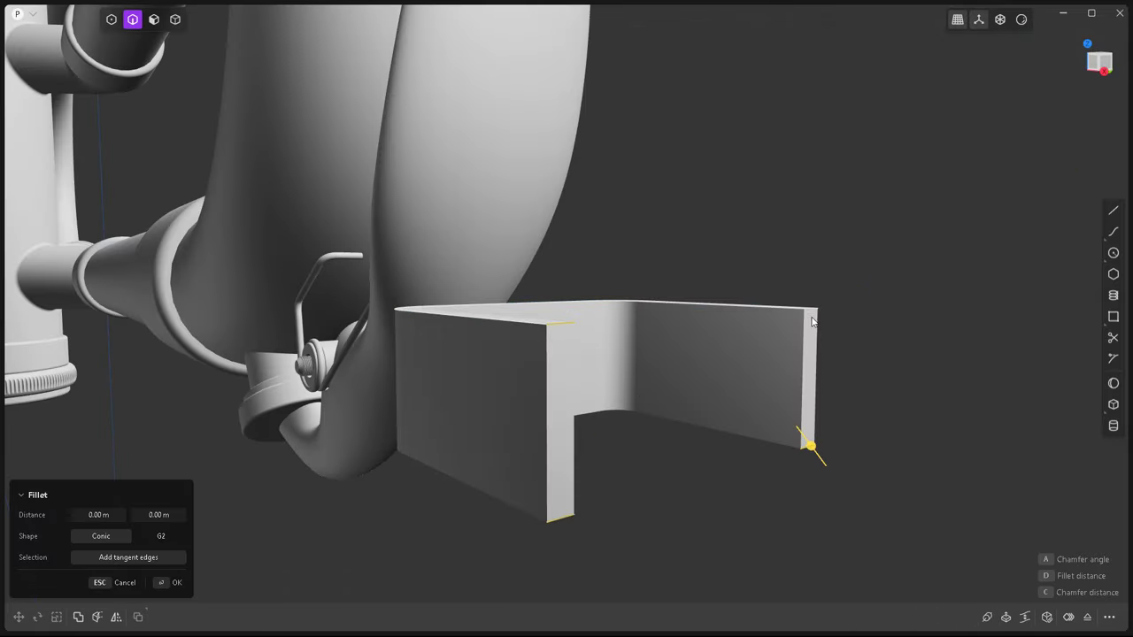
middle_click_drag(813, 321, 600, 437)
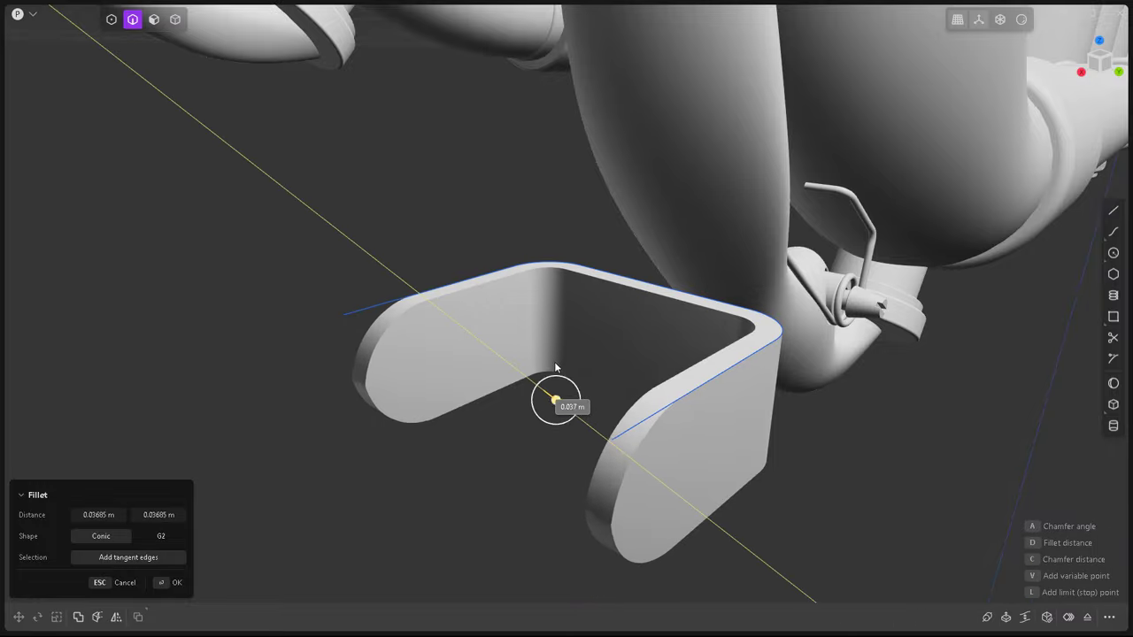
key("Return")
Draw a circle at the lug end, extrude it and subtract it to drill holes through both lugs.
key("KP_1")
left_click(673, 384)
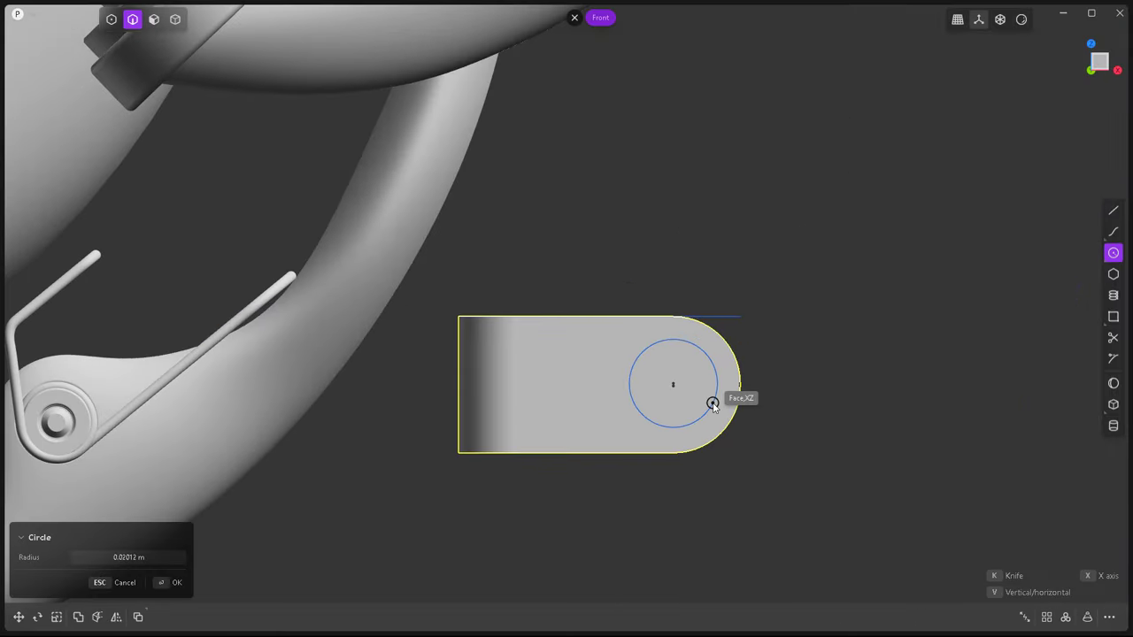
left_click(715, 405)
middle_click_drag(715, 405, 539, 483)
key("e")
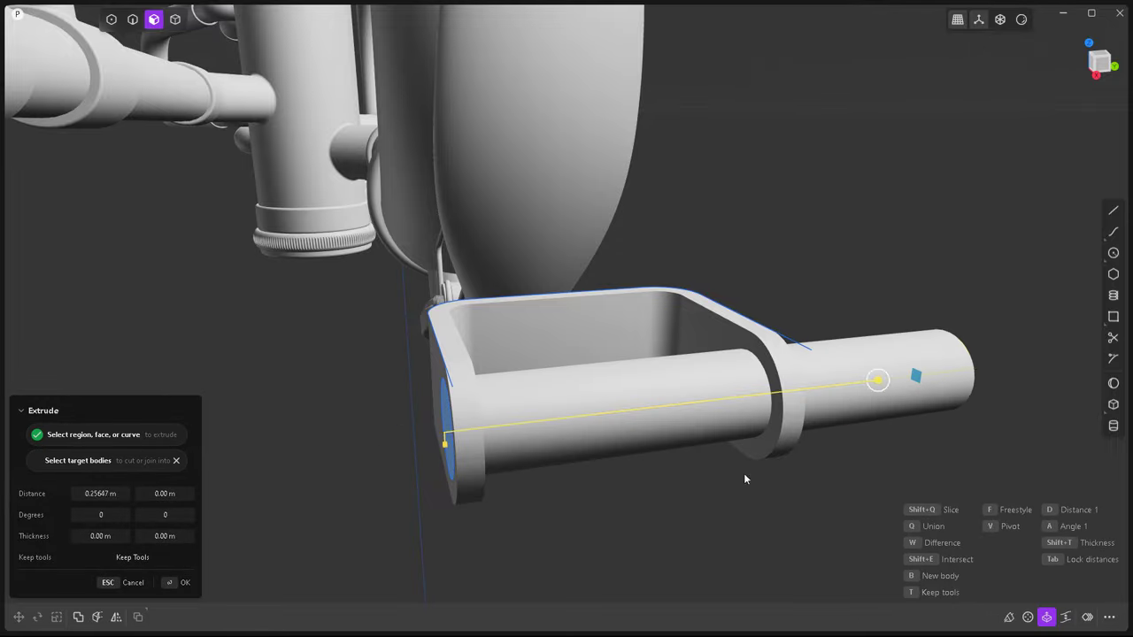
left_click(743, 472)
left_click(845, 426)
key("Return")
Fillet the lug edges including the hole rims.
mouse_move(845, 427)
middle_mouse_down()
mouse_move(531, 395)
mouse_move(720, 463)
middle_mouse_up()
key("f")
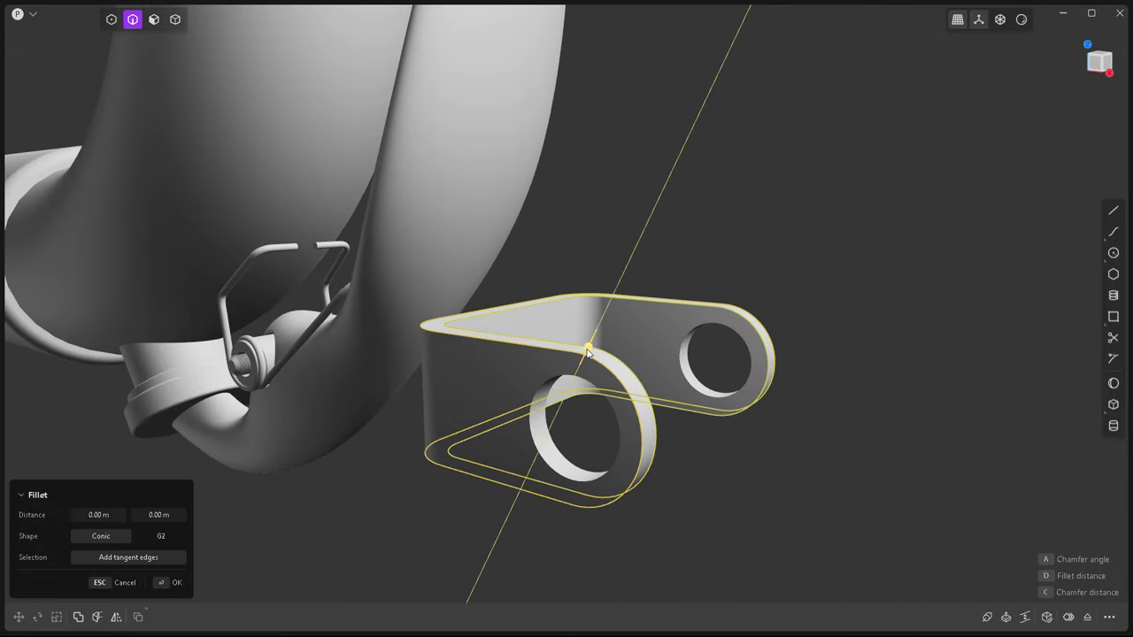
left_click(690, 385)
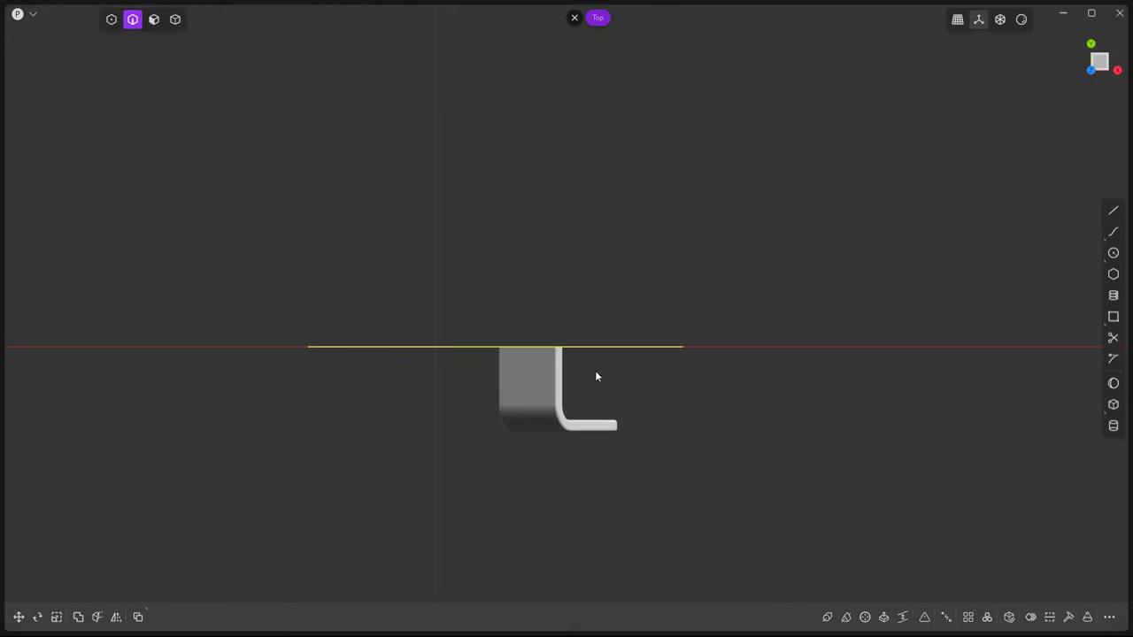
Reposition the cutting line and split the bracket in half with it.
key("g")
left_click(495, 377)
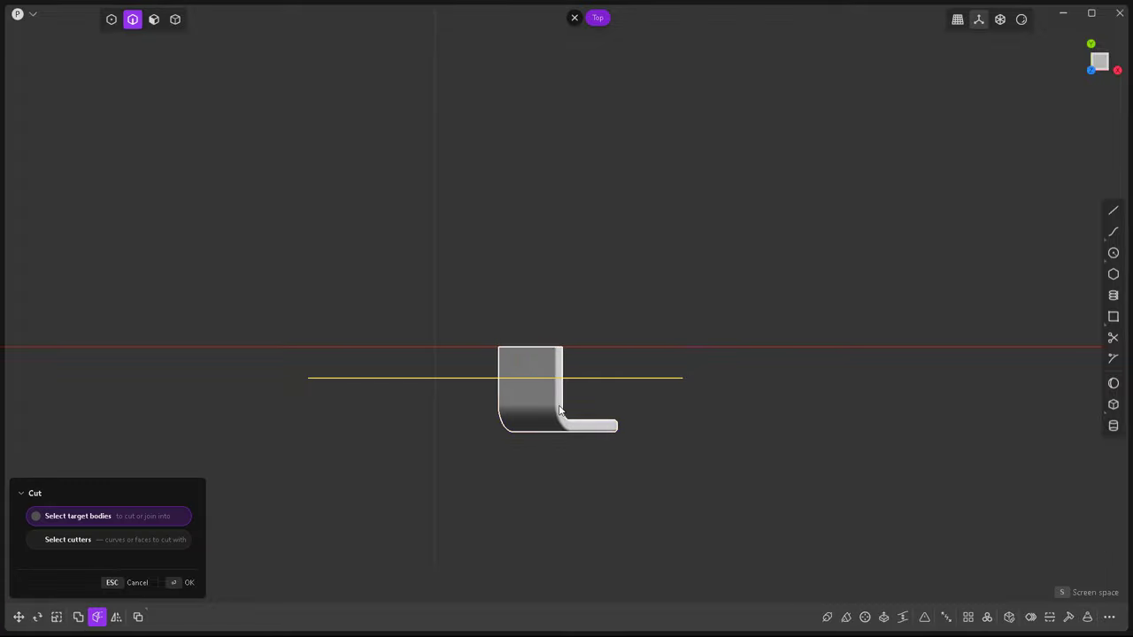
left_click(558, 369)
key("slash")
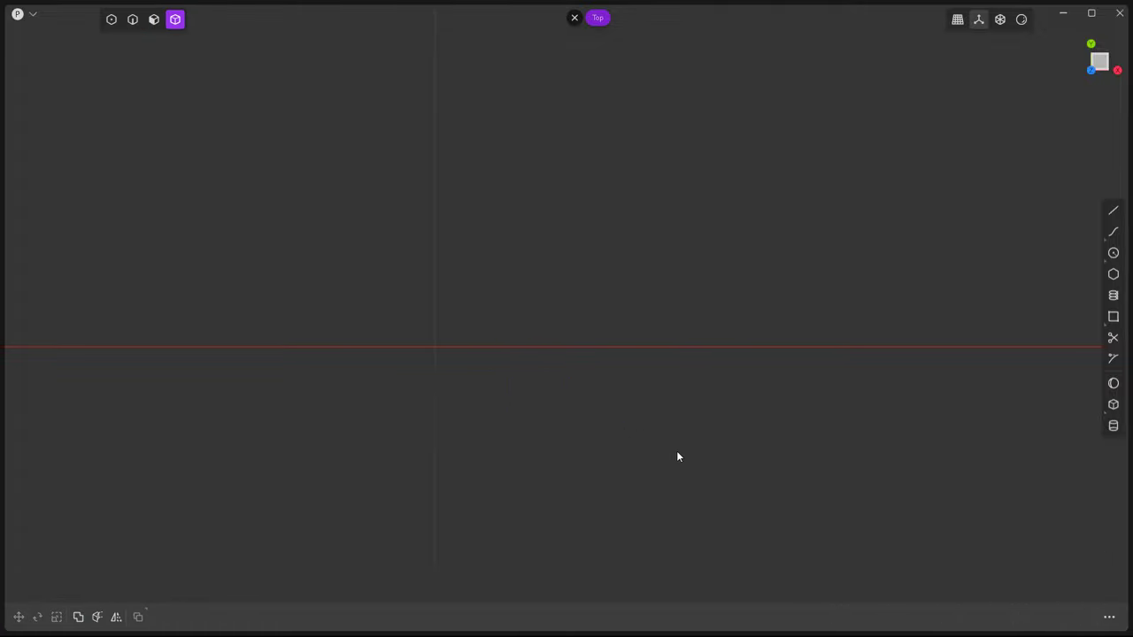
Move the half bracket 0.02389 m beside the water-key lever and tilt it about 10.9° around its hole.
key("f")
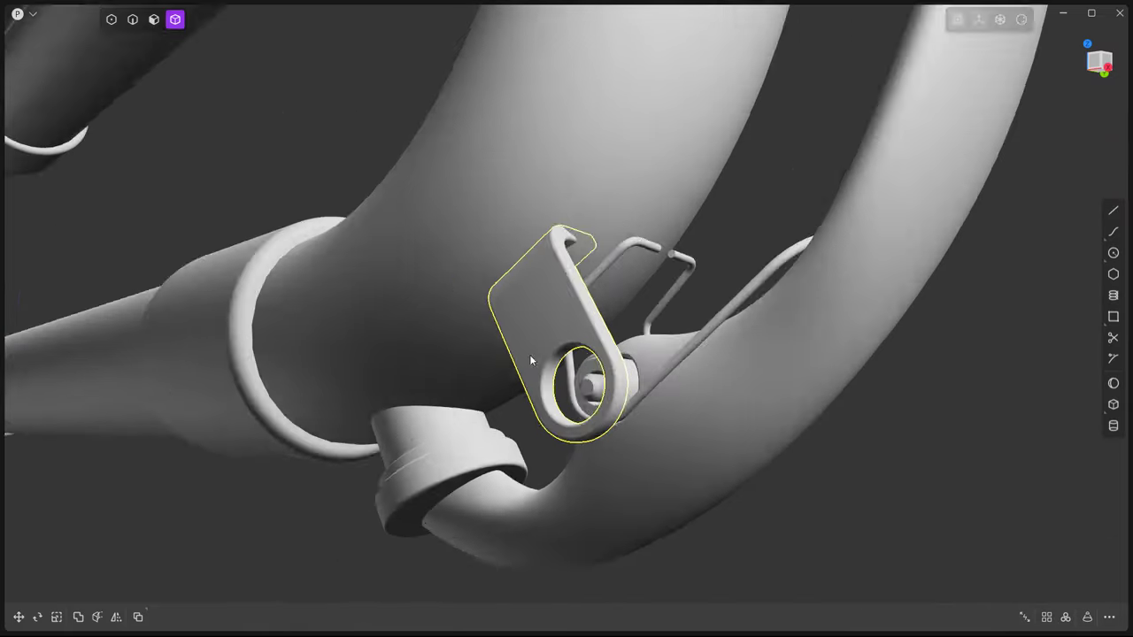
middle_click_drag(529, 353, 619, 336)
left_click_drag(619, 335, 636, 334)
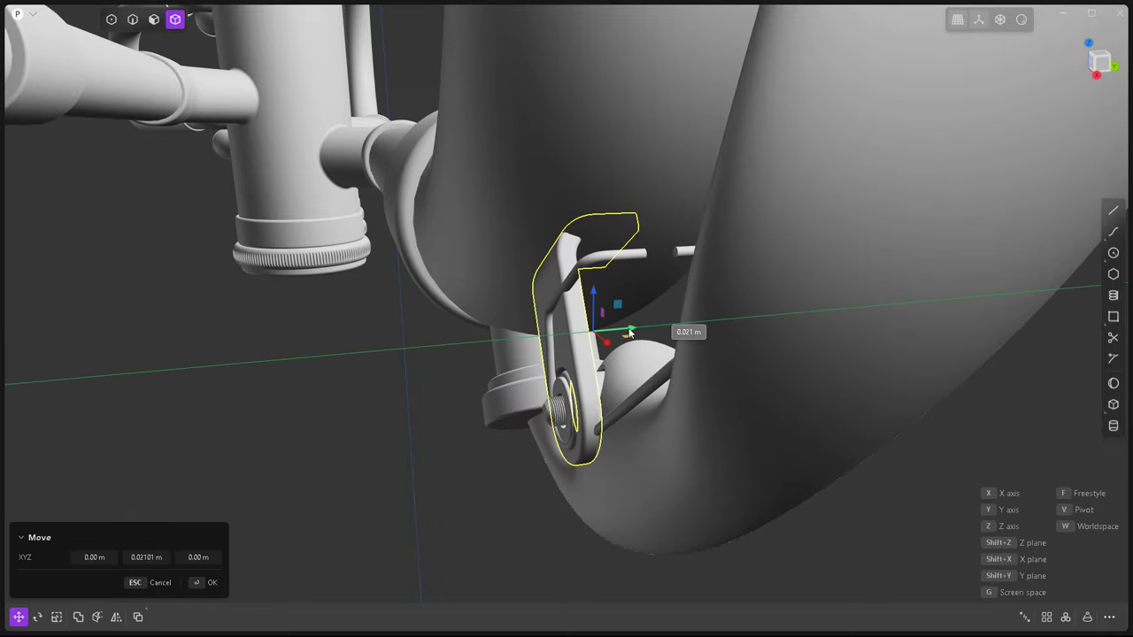
middle_click_drag(620, 387, 549, 390)
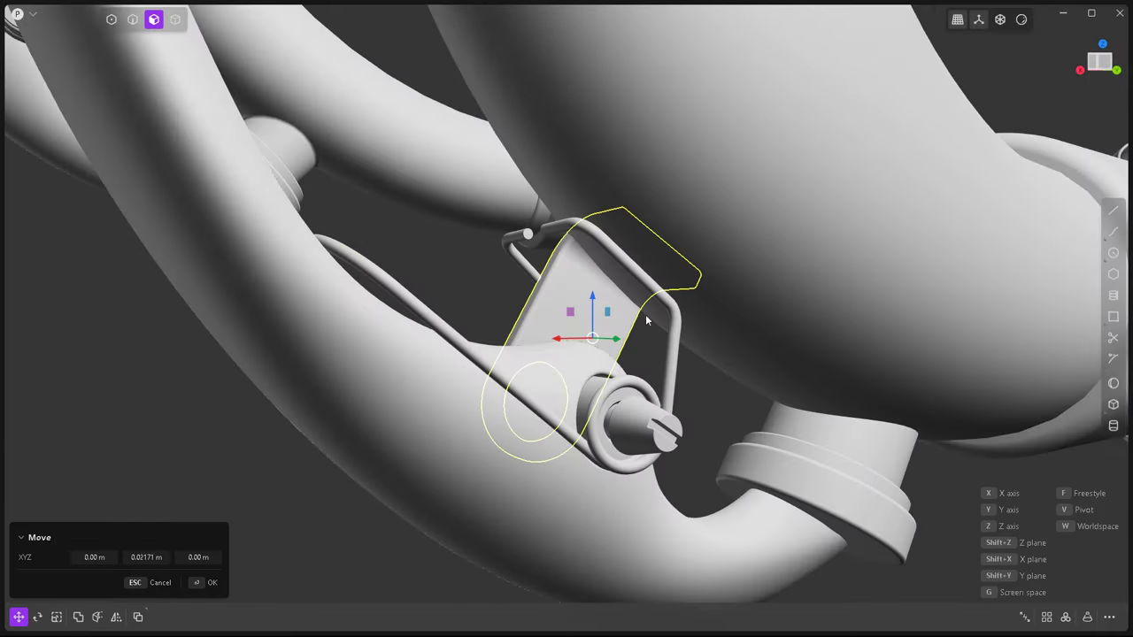
left_click_drag(570, 346, 578, 379)
key("g")
mouse_move(659, 404)
middle_mouse_down()
mouse_move(673, 336)
mouse_move(643, 390)
mouse_move(749, 384)
mouse_move(635, 433)
middle_mouse_up()
key("r")
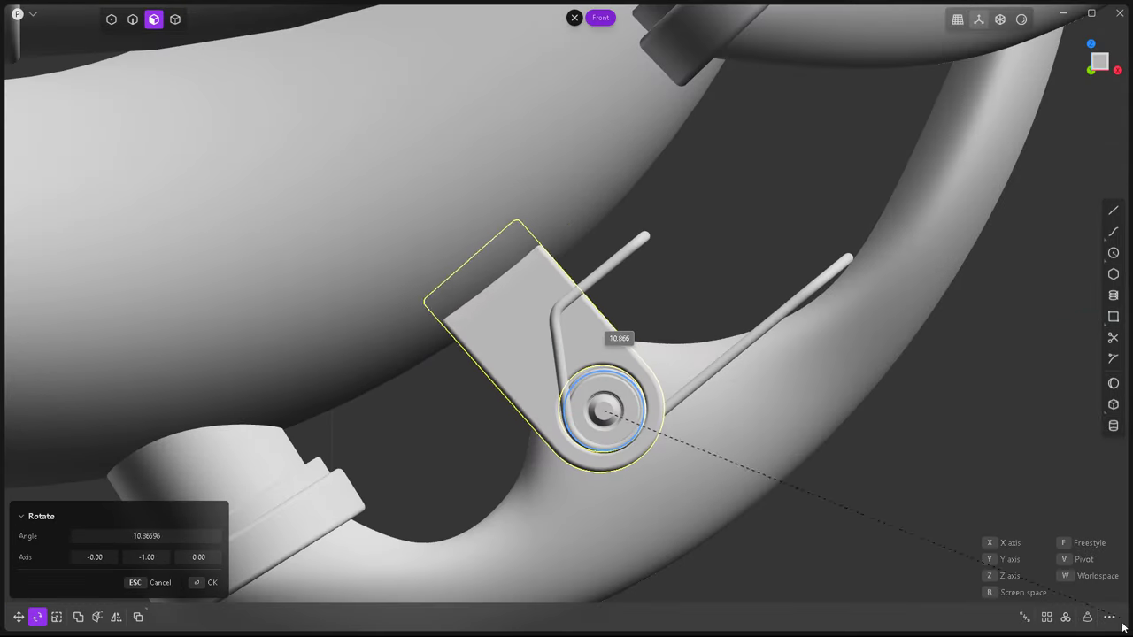
left_click(819, 501)
mouse_move(819, 502)
middle_mouse_down()
mouse_move(653, 477)
mouse_move(591, 328)
middle_mouse_up()
Isolate the half bracket, align the working plane to its face, and mirror it into a full U.
key("/")
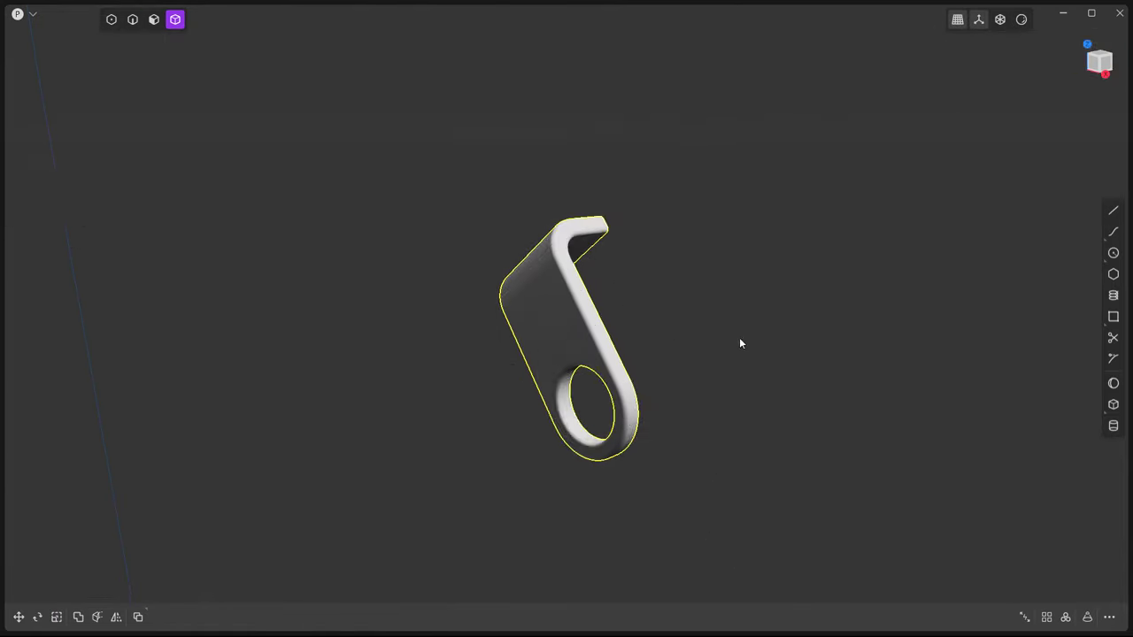
key("3")
left_click(1044, 312)
mouse_move(1044, 319)
middle_mouse_down()
mouse_move(786, 392)
mouse_move(514, 346)
middle_mouse_up()
key("4")
left_click(514, 346)
key("alt+x")
key("Escape")
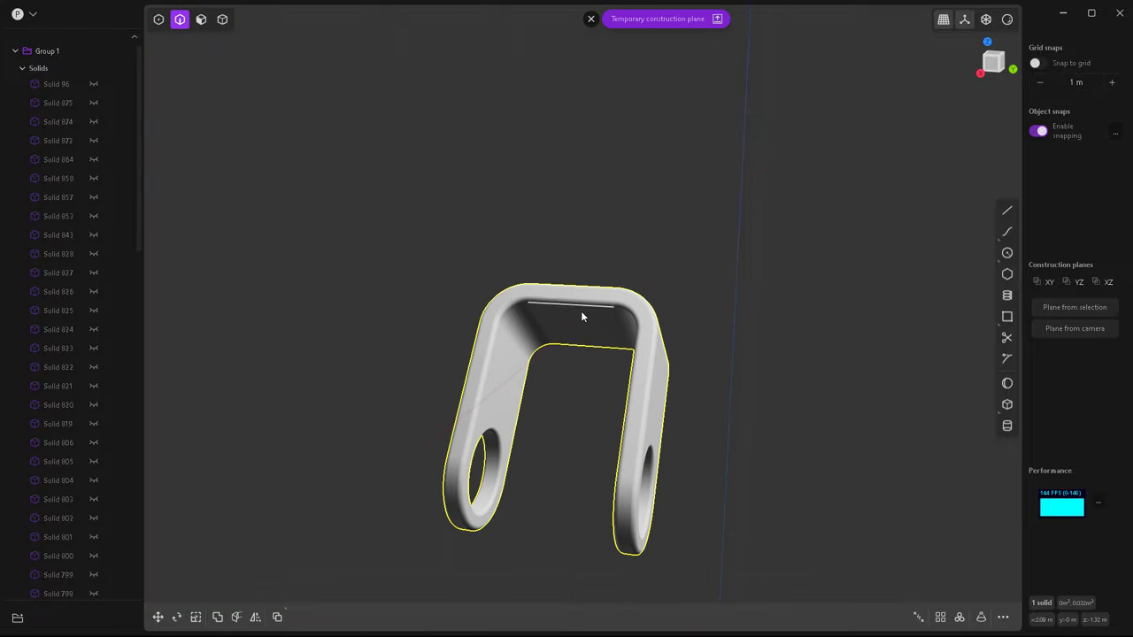
middle_click_drag(581, 311, 715, 434)
Enlarge the first water-key lever around its pivot hole centre.
key("/")
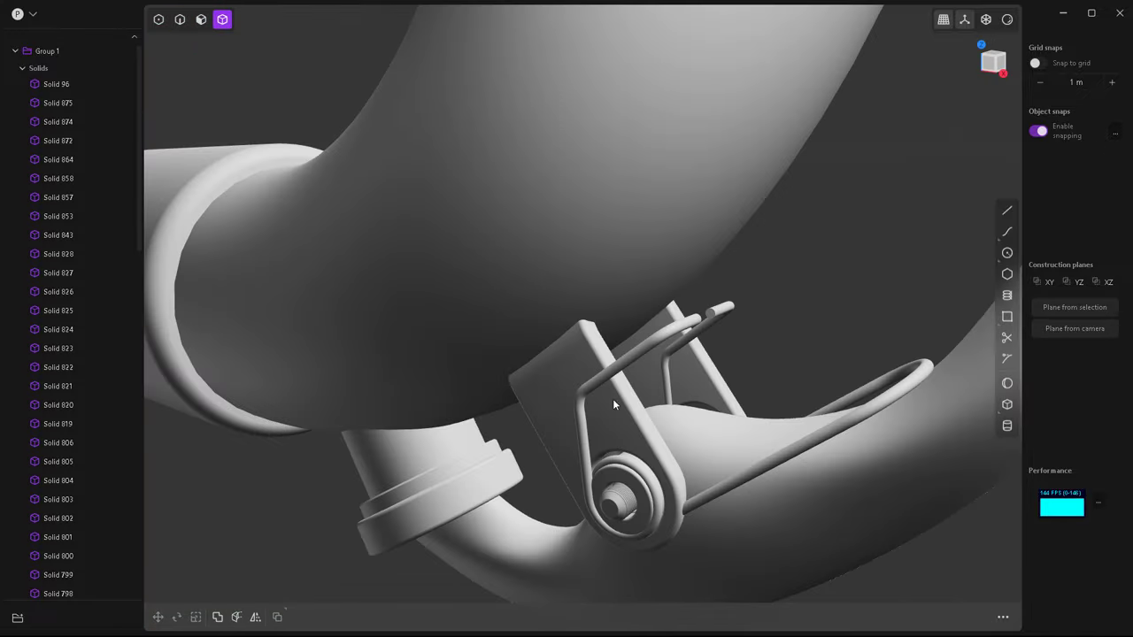
mouse_move(613, 398)
middle_mouse_down()
mouse_move(693, 412)
mouse_move(726, 393)
mouse_move(635, 354)
mouse_move(626, 381)
mouse_move(733, 329)
mouse_move(436, 443)
mouse_move(549, 384)
middle_mouse_up()
scroll(660, 351, "up", 5)
scroll(694, 365, "up", 3)
mouse_move(694, 365)
middle_mouse_down()
mouse_move(625, 330)
mouse_move(696, 310)
middle_mouse_up()
left_click(640, 305)
key("s")
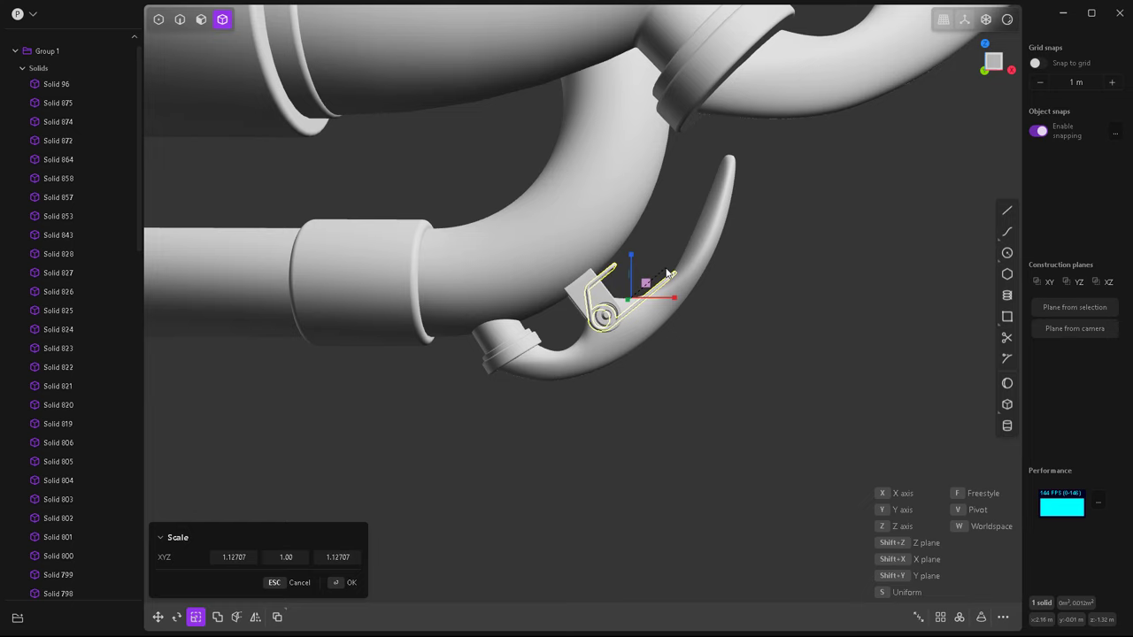
scroll(660, 366, "up", 5)
scroll(660, 367, "down", 4)
middle_click_drag(661, 366, 607, 321)
scroll(607, 321, "up", 2)
key("v")
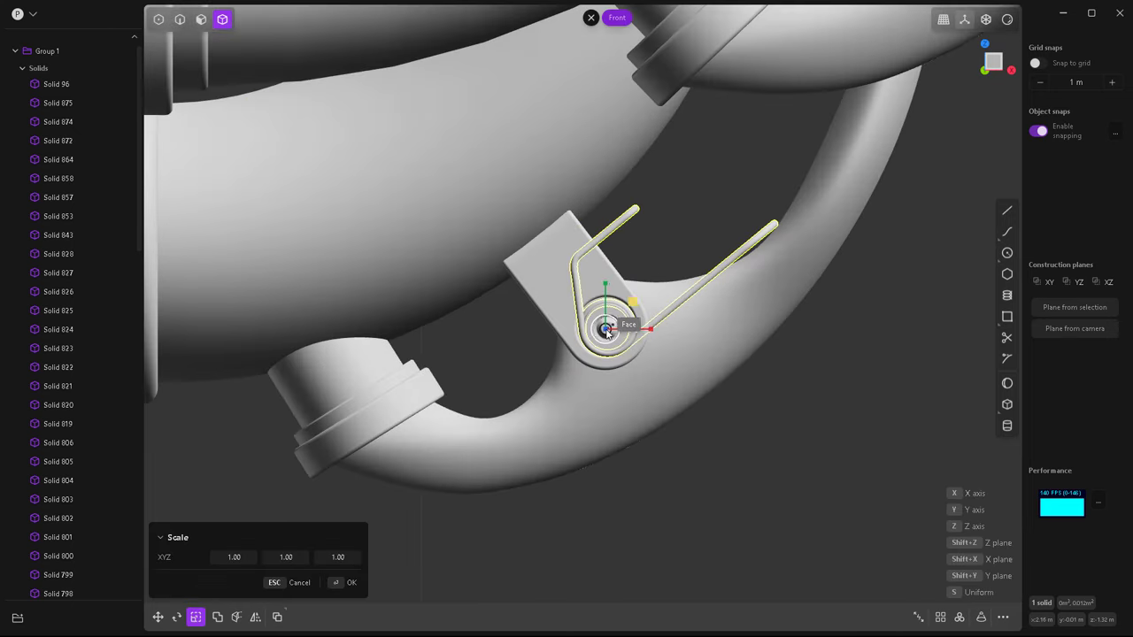
left_click_drag(706, 346, 708, 490)
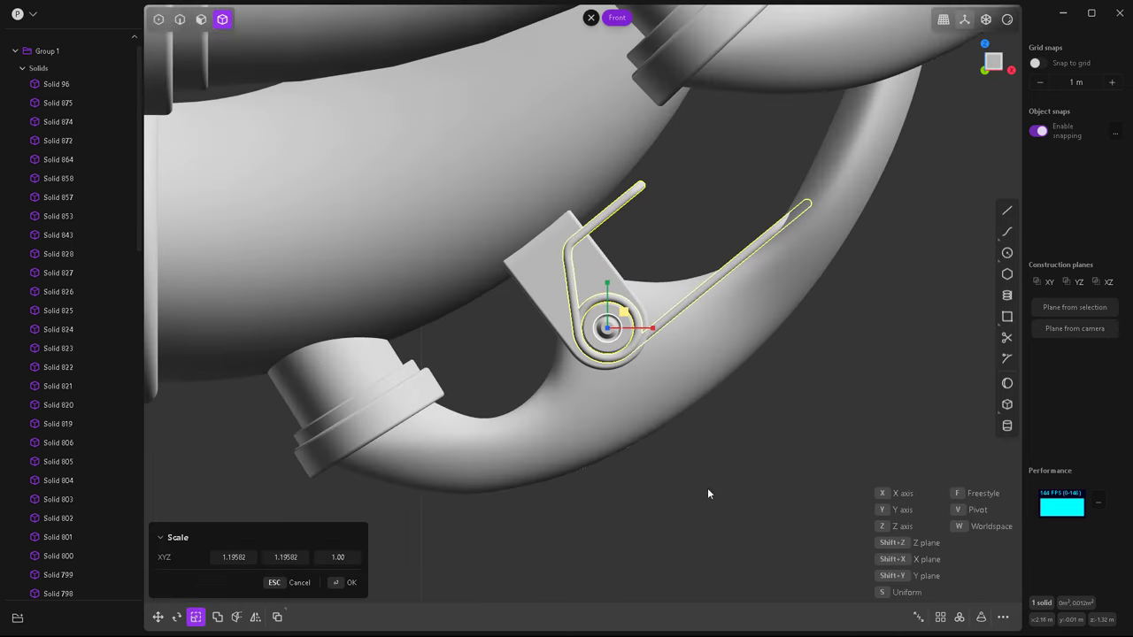
Rotate the first water-key lever to lie along the slide tube.
key("r")
left_click_drag(607, 329, 695, 450)
middle_click_drag(695, 450, 655, 382)
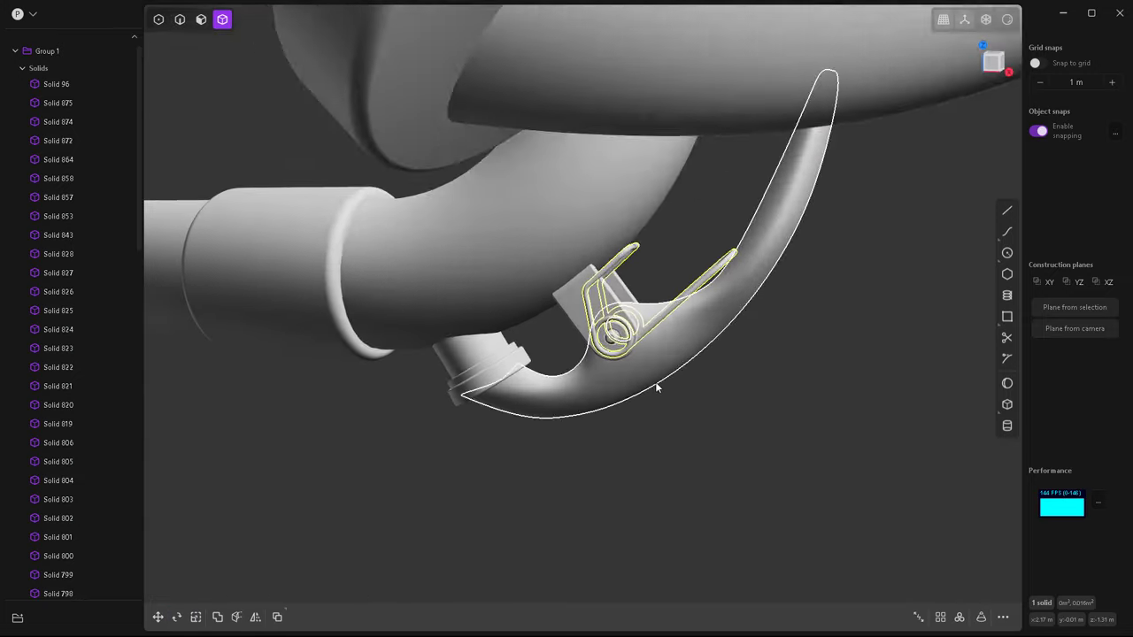
scroll(664, 404, "down", 4)
scroll(663, 405, "up", 5)
Scale the second water-key lever about its hole centre and rotate it along its tube.
middle_click_drag(652, 292, 659, 290)
key("s")
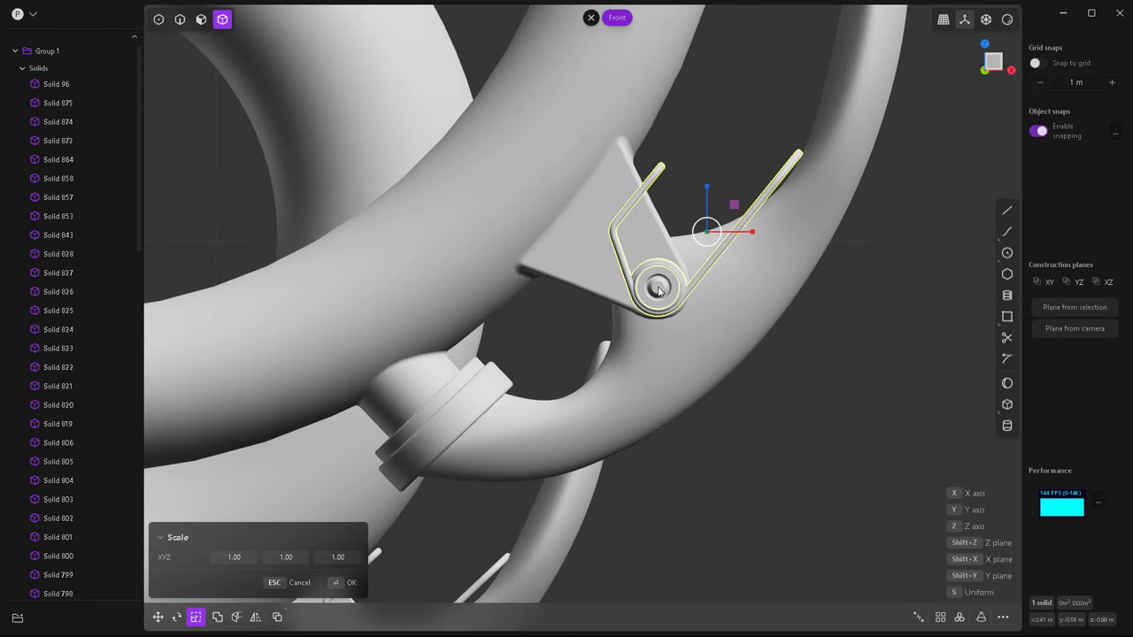
key("v")
left_click_drag(658, 289, 728, 367)
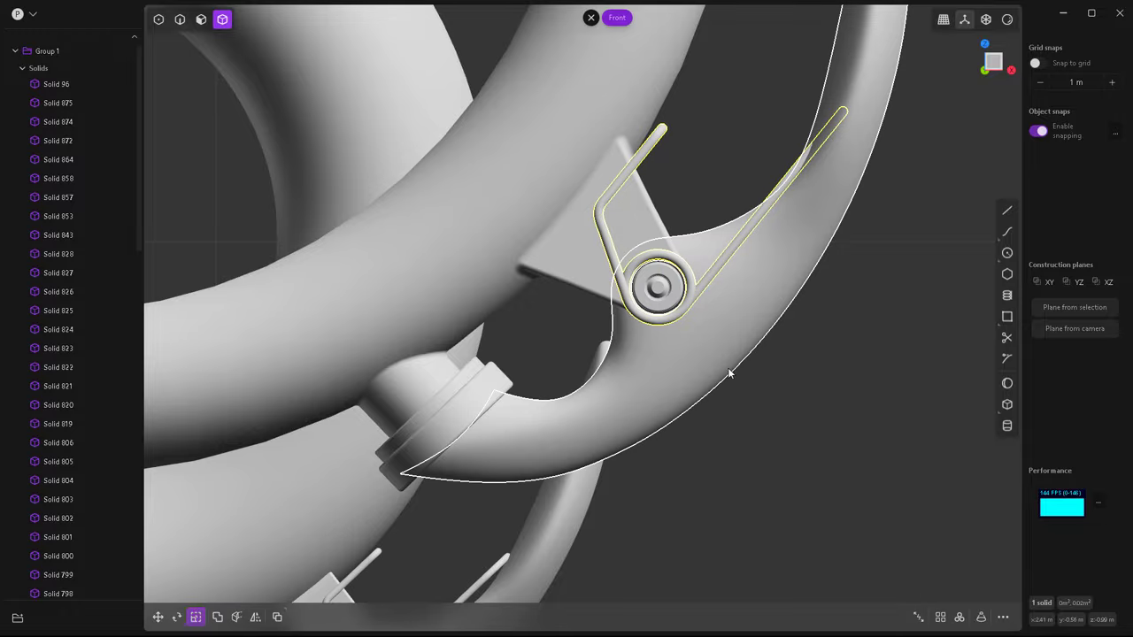
key("r")
left_click_drag(658, 290, 728, 396)
scroll(728, 397, "down", 5)
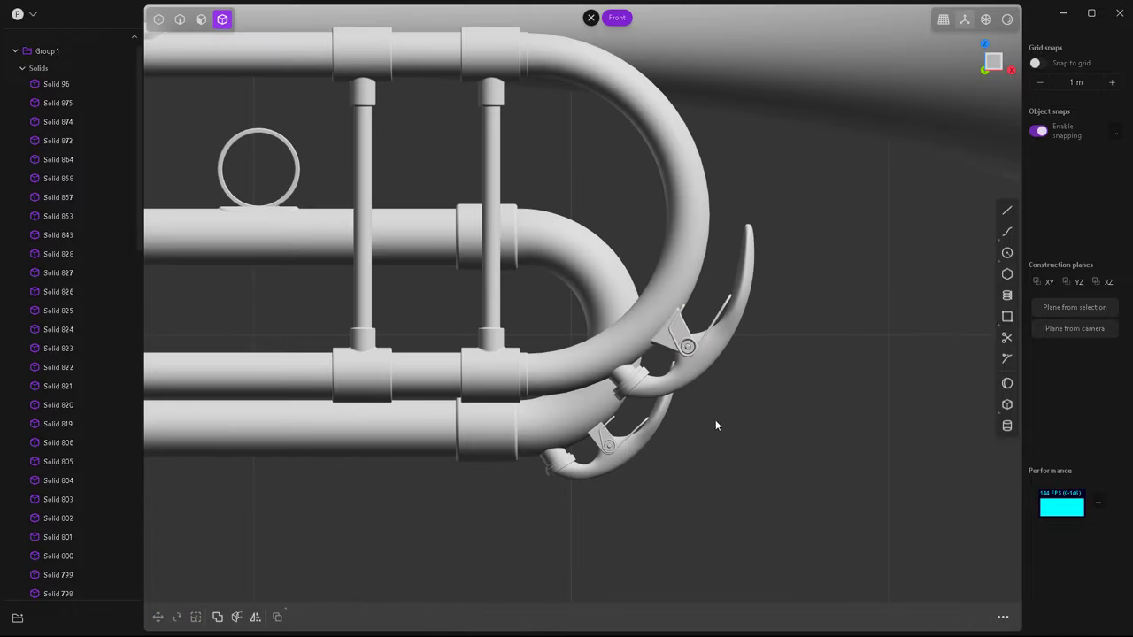
scroll(715, 419, "up", 2)
middle_click_drag(723, 287, 654, 370)
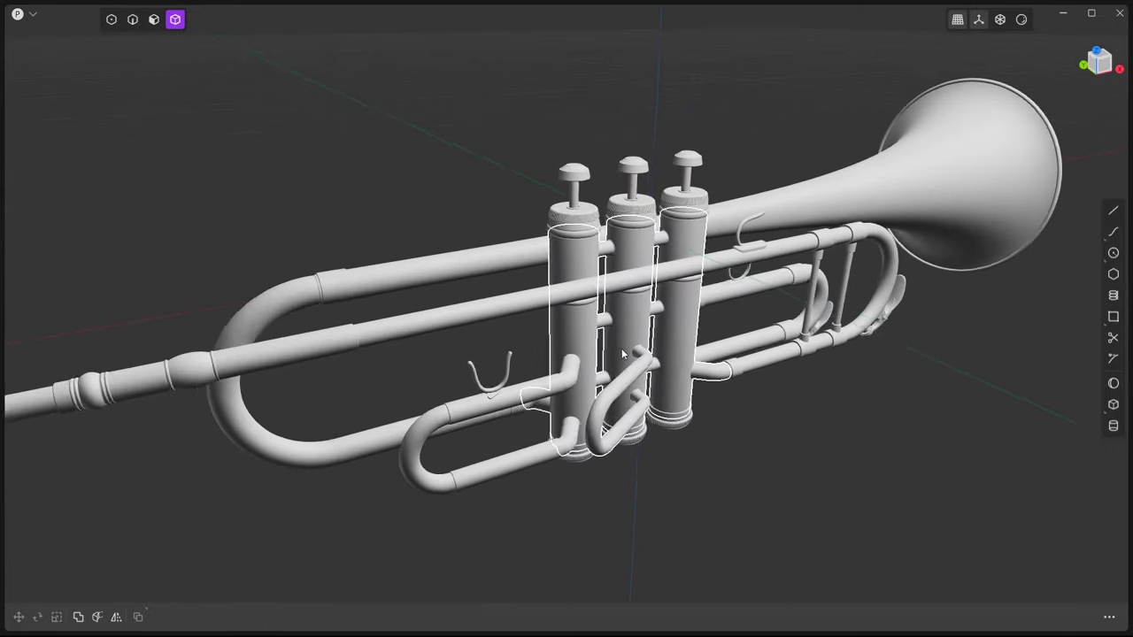
Select the short valve tube's face and begin an offset on it.
mouse_move(654, 369)
middle_mouse_down()
mouse_move(824, 435)
mouse_move(673, 381)
middle_mouse_up()
scroll(673, 380, "up", 4)
key("3")
left_click(652, 330)
key("o")
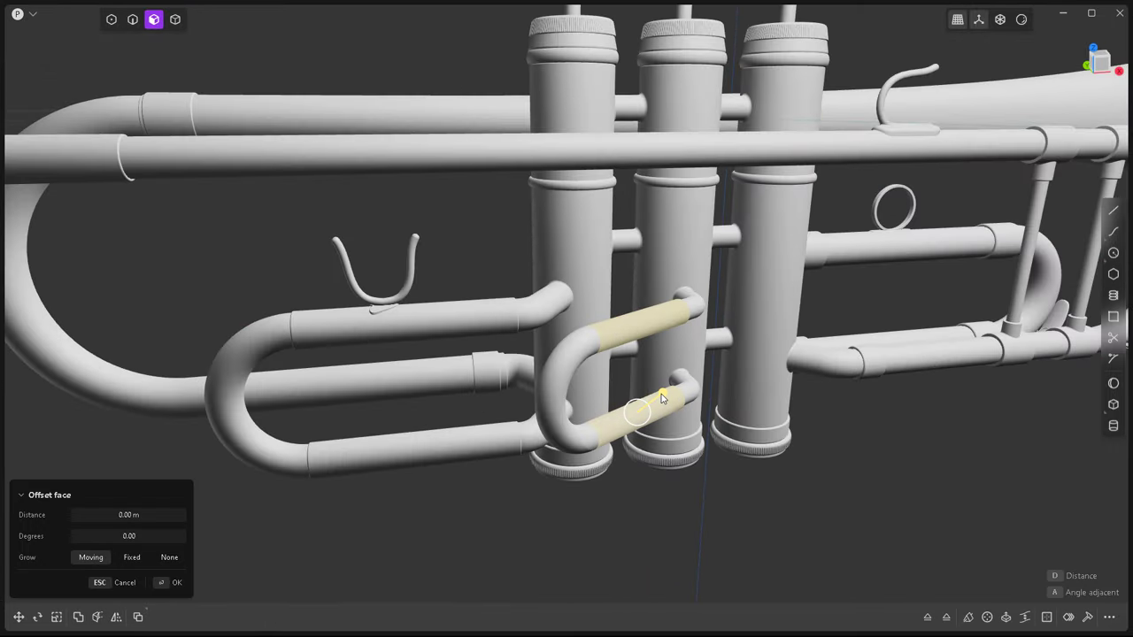
scroll(634, 384, "up", 4)
Fillet the bend's circular seam edges with a 0.00326 m distance.
key("Escape")
key("f")
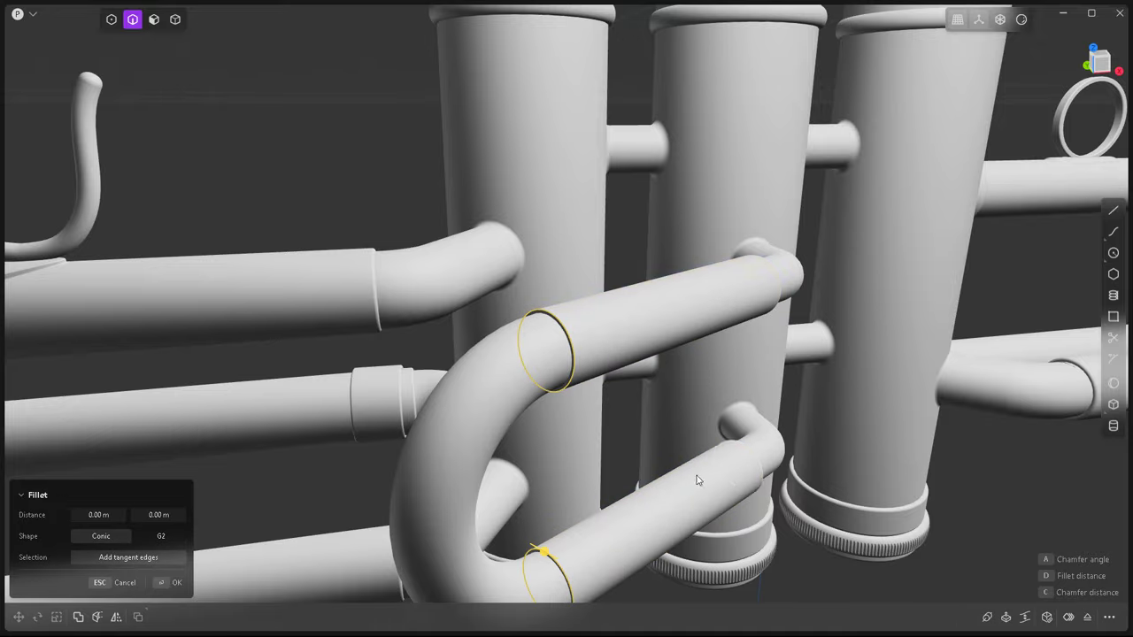
mouse_move(632, 480)
middle_mouse_down()
mouse_move(416, 318)
mouse_move(679, 327)
middle_mouse_up()
key("d")
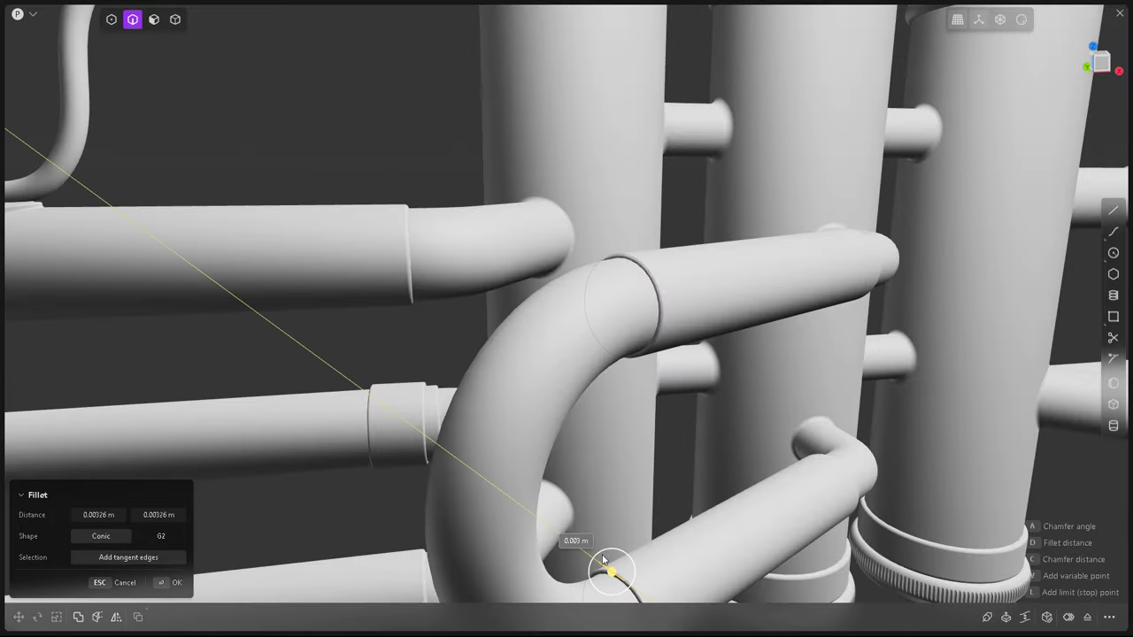
key("Escape")
scroll(513, 422, "down", 10)
scroll(513, 421, "up", 5)
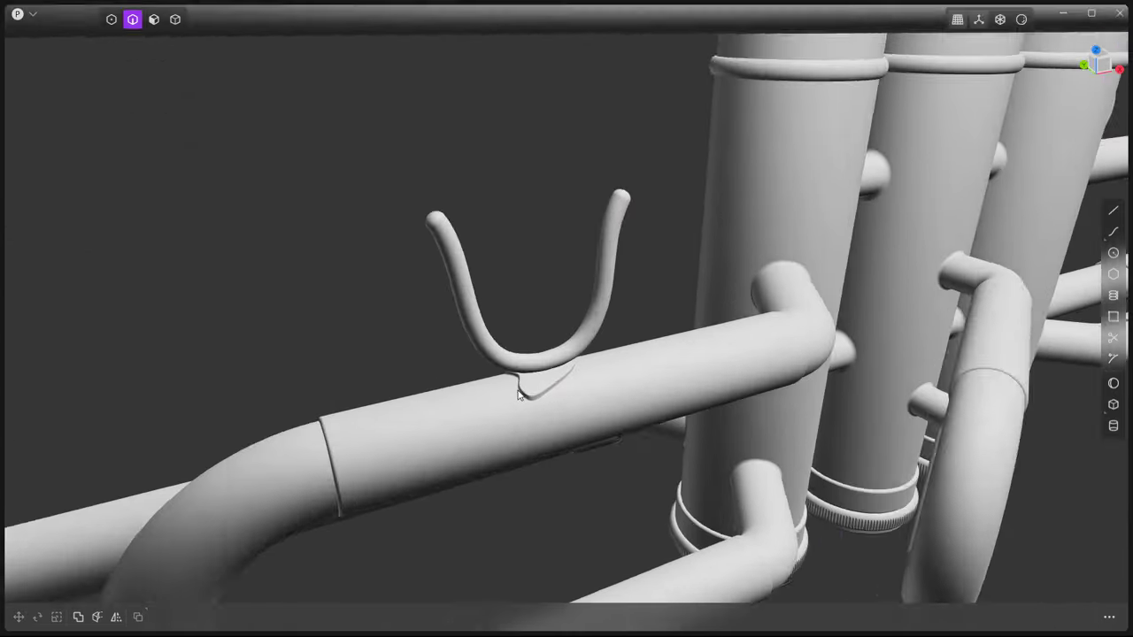
scroll(513, 421, "down", 4)
scroll(664, 467, "down", 2)
Enable the additional selection modes and view the trumpet with the bell on the left.
key("shift+1")
key("shift+3")
key("shift+4")
mouse_move(812, 432)
middle_mouse_down()
mouse_move(979, 427)
mouse_move(767, 424)
mouse_move(715, 470)
mouse_move(714, 430)
mouse_move(667, 401)
middle_mouse_up()
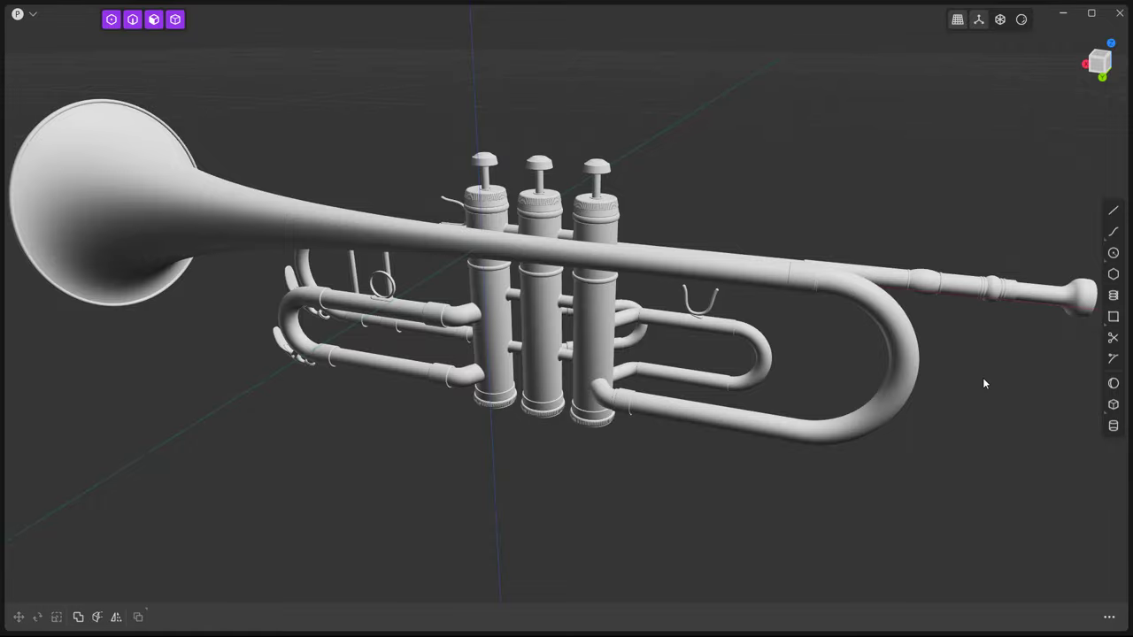
Draw a short cylinder and move it along X between two valve casings.
left_click(1113, 426)
scroll(544, 303, "up", 2)
left_click(592, 419)
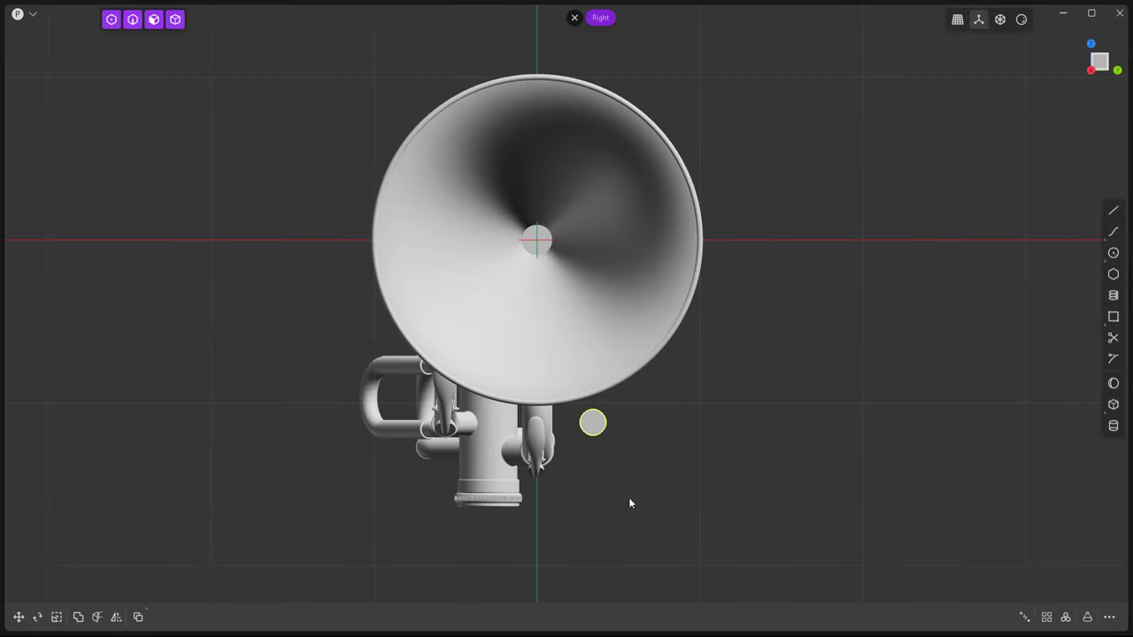
left_click(628, 498)
key("s")
key("g")
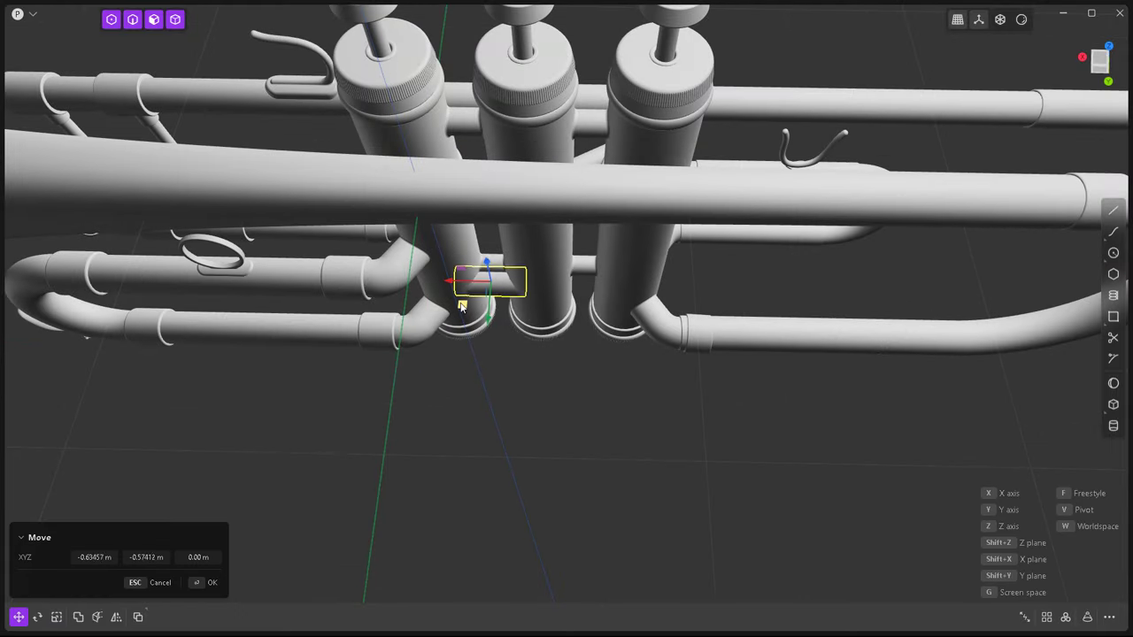
key("KP_1")
key("x")
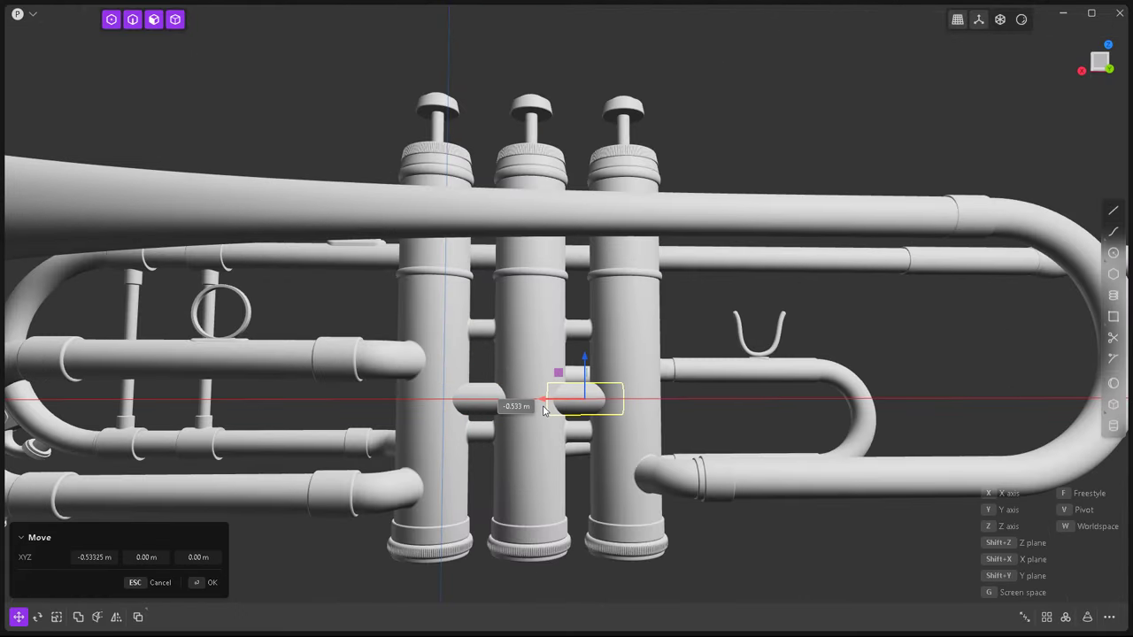
left_click(580, 399)
middle_click_drag(579, 398, 489, 409)
Duplicate the connector between the next casings and boolean-join both with the three valve casings.
key("ctrl+d")
left_click(568, 382)
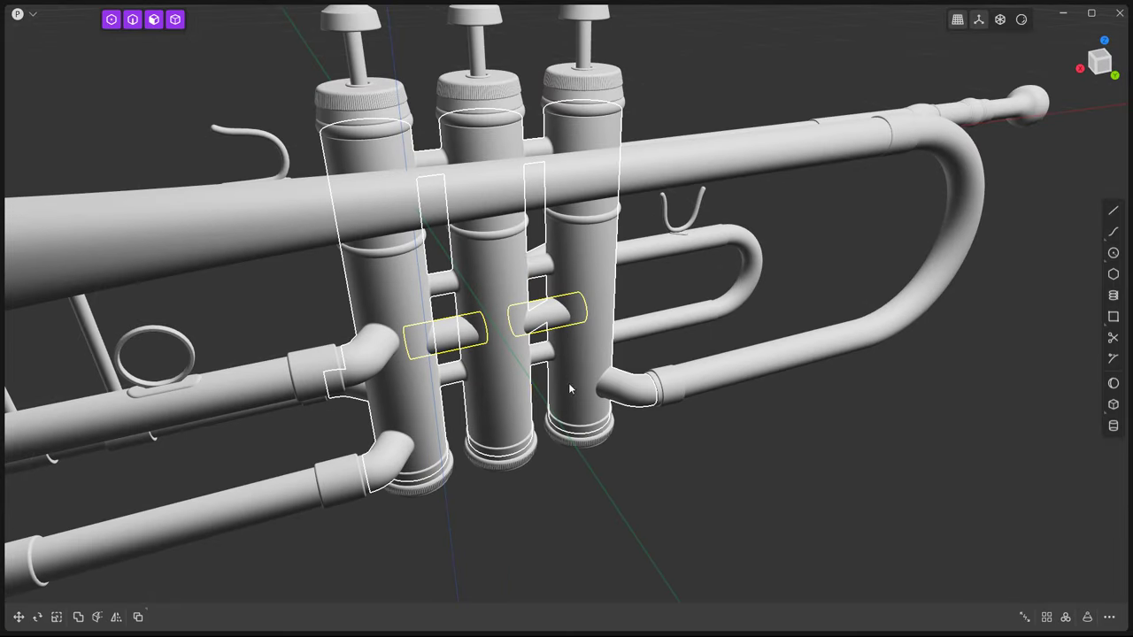
left_click(568, 382)
key("b")
key("Return")
Fillet the connector's junction edge with the casing.
left_click(442, 331)
key("f")
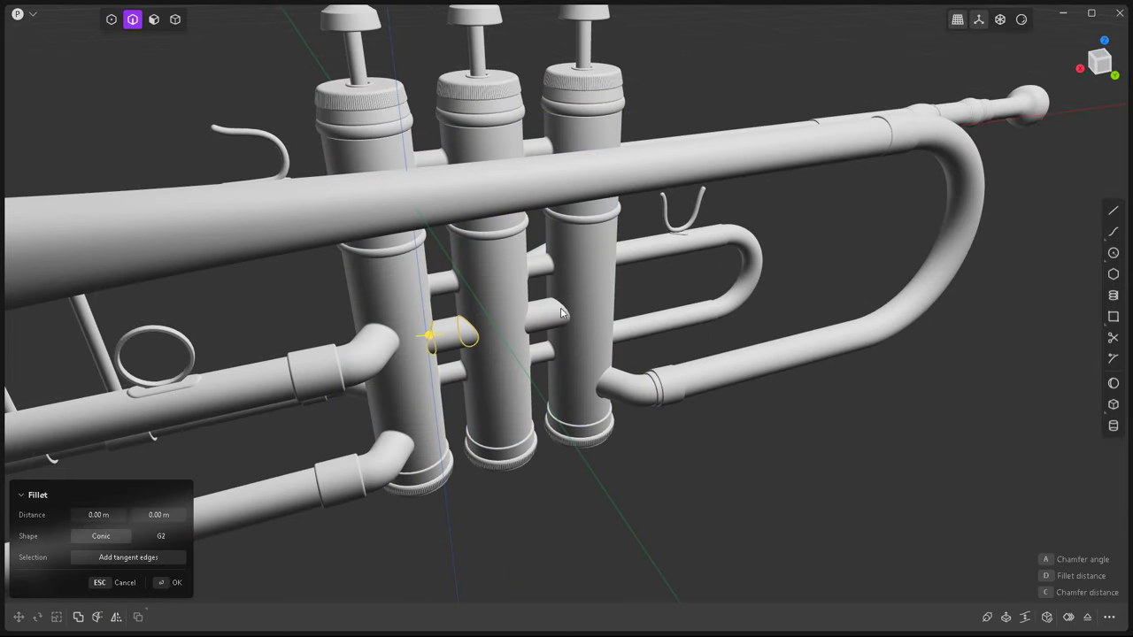
scroll(472, 332, "up", 5)
key("Return")
scroll(549, 357, "down", 5)
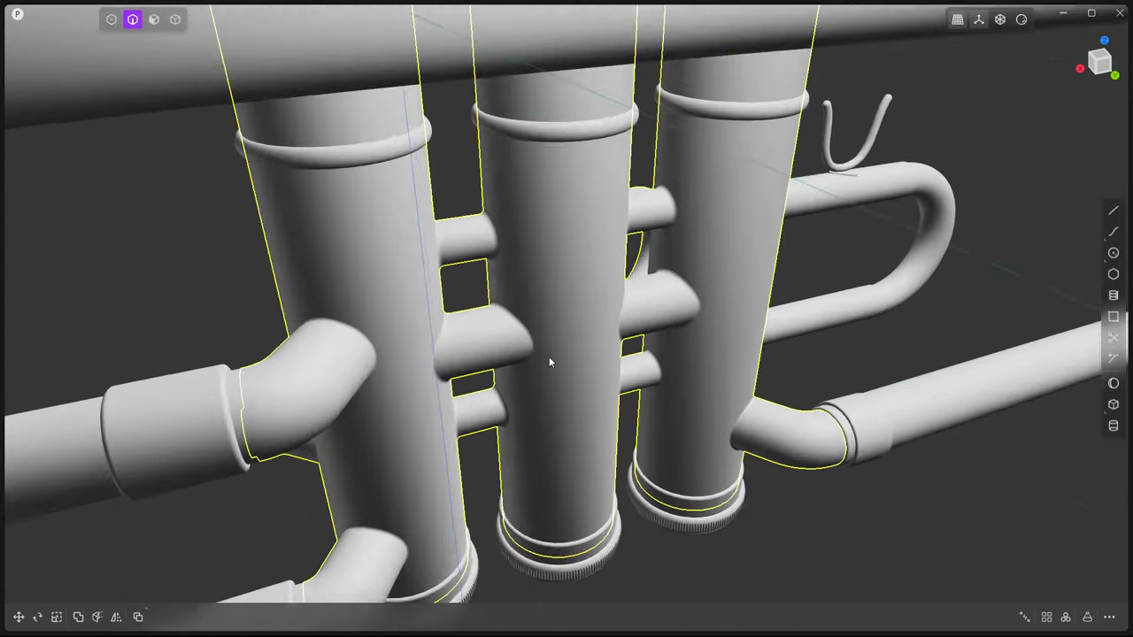
middle_click_drag(549, 357, 577, 405)
scroll(578, 405, "down", 5)
left_click(804, 321)
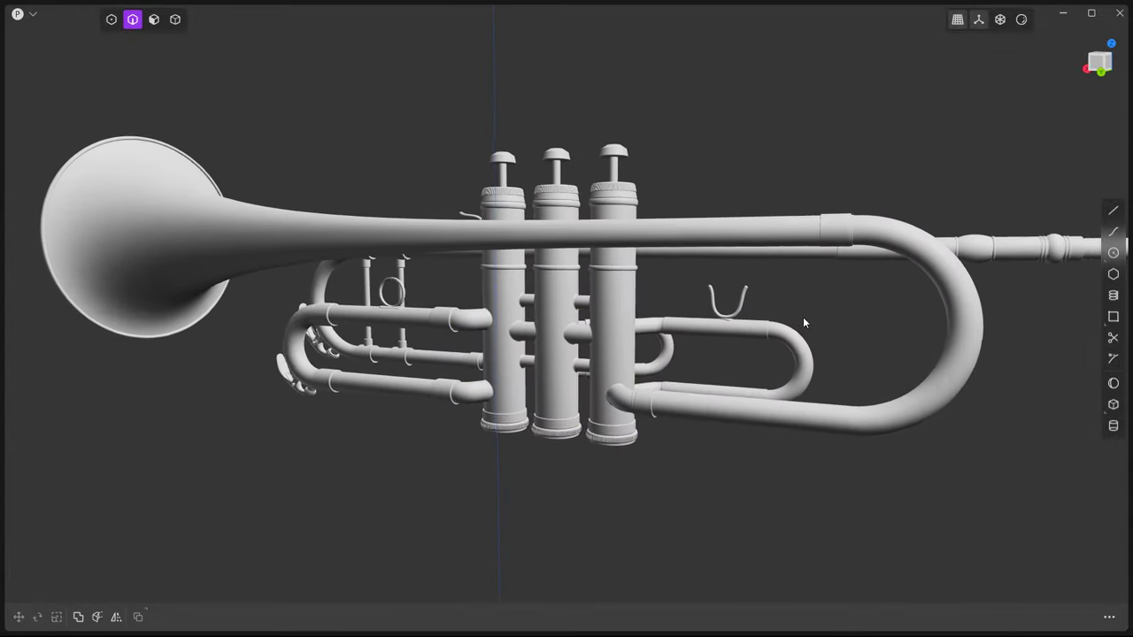
mouse_move(804, 321)
middle_mouse_down()
mouse_move(549, 376)
mouse_move(585, 397)
middle_mouse_up()
scroll(549, 376, "up", 3)
scroll(548, 375, "down", 2)
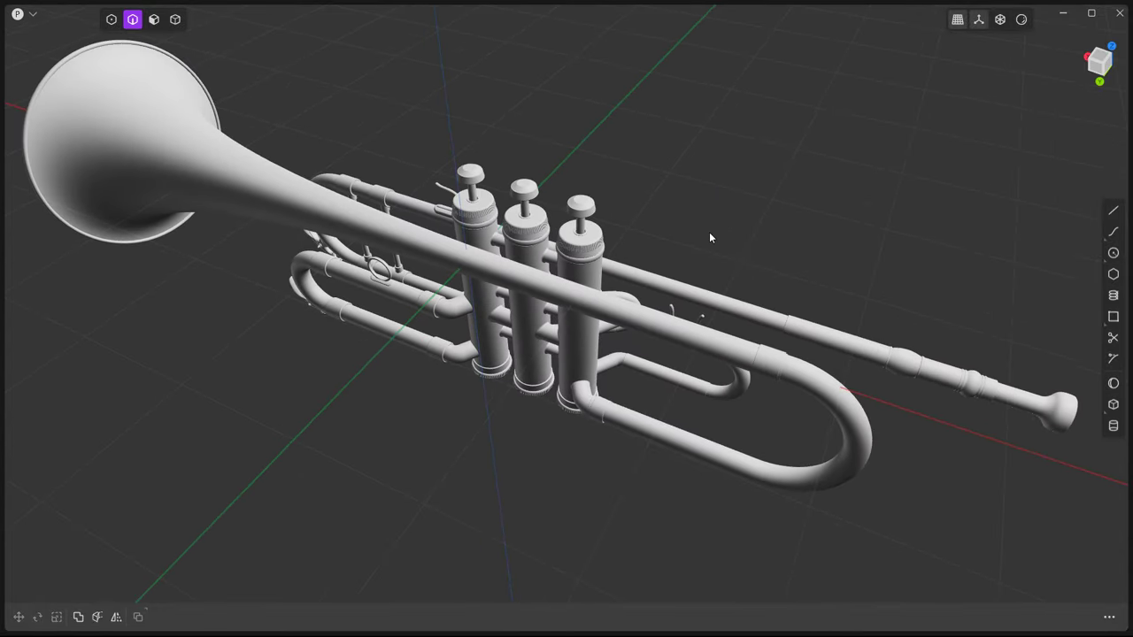
mouse_move(709, 232)
middle_mouse_down()
mouse_move(823, 365)
mouse_move(740, 378)
mouse_move(737, 404)
mouse_move(735, 382)
middle_mouse_up()
scroll(649, 187, "up", 5)
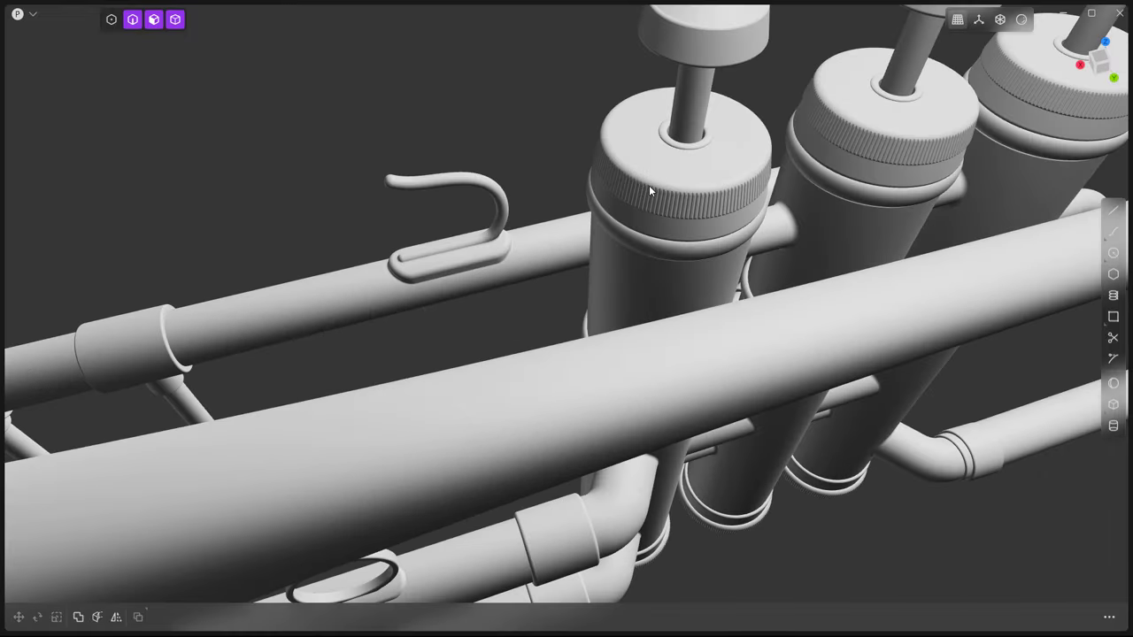
scroll(648, 186, "down", 3)
mouse_move(647, 185)
middle_mouse_down()
mouse_move(471, 232)
mouse_move(576, 139)
mouse_move(696, 147)
mouse_move(625, 142)
mouse_move(614, 220)
mouse_move(587, 243)
mouse_move(565, 242)
mouse_move(572, 273)
mouse_move(645, 271)
mouse_move(850, 412)
mouse_move(812, 406)
middle_mouse_up()
scroll(556, 213, "up", 5)
scroll(557, 212, "down", 5)
scroll(556, 213, "down", 3)
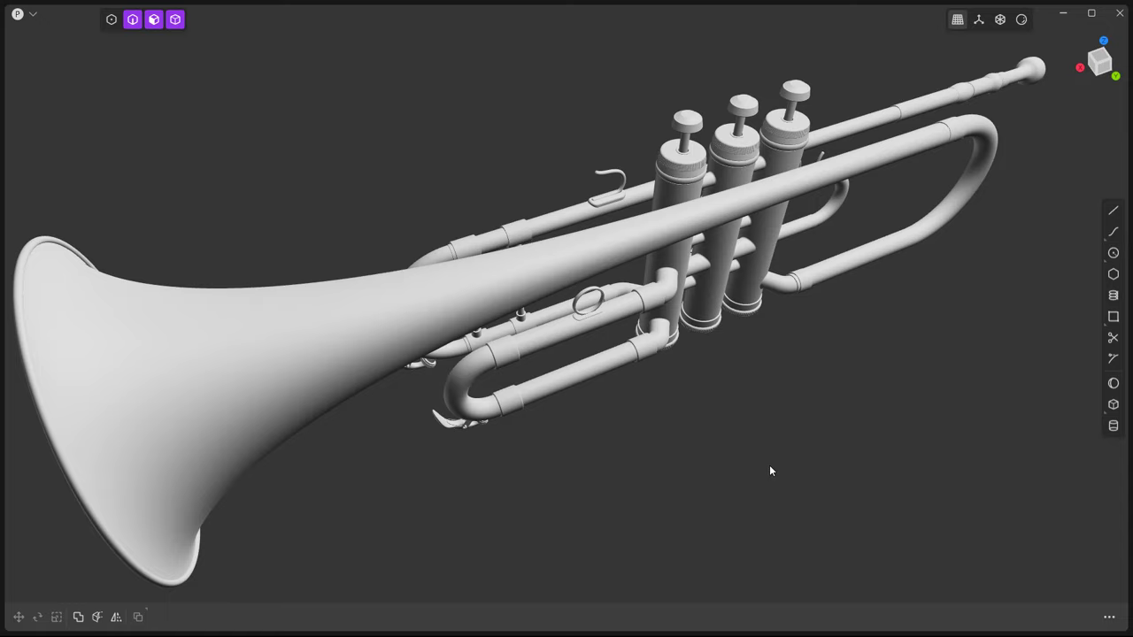
left_click(1021, 19)
left_click(1017, 25)
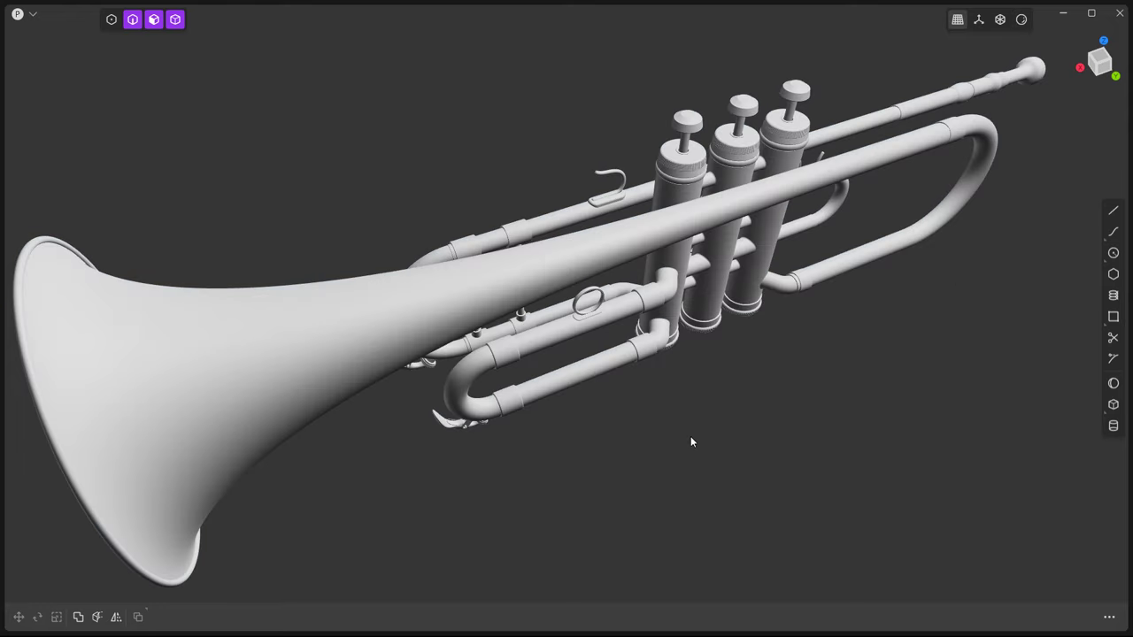